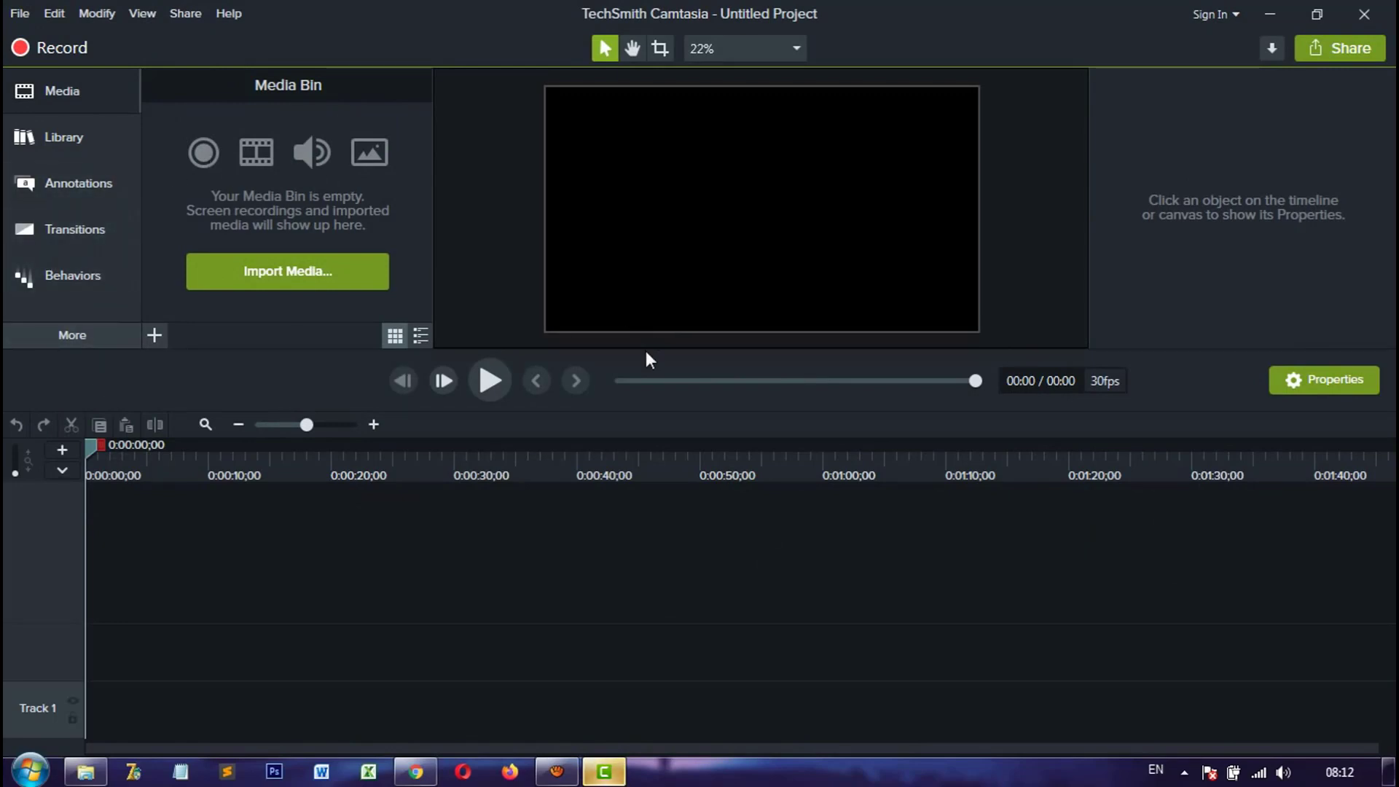
Step: Enlarge the canvas area above the timeline, view the additional tools, and open the screen recorder
left_click_drag(646, 412, 643, 525)
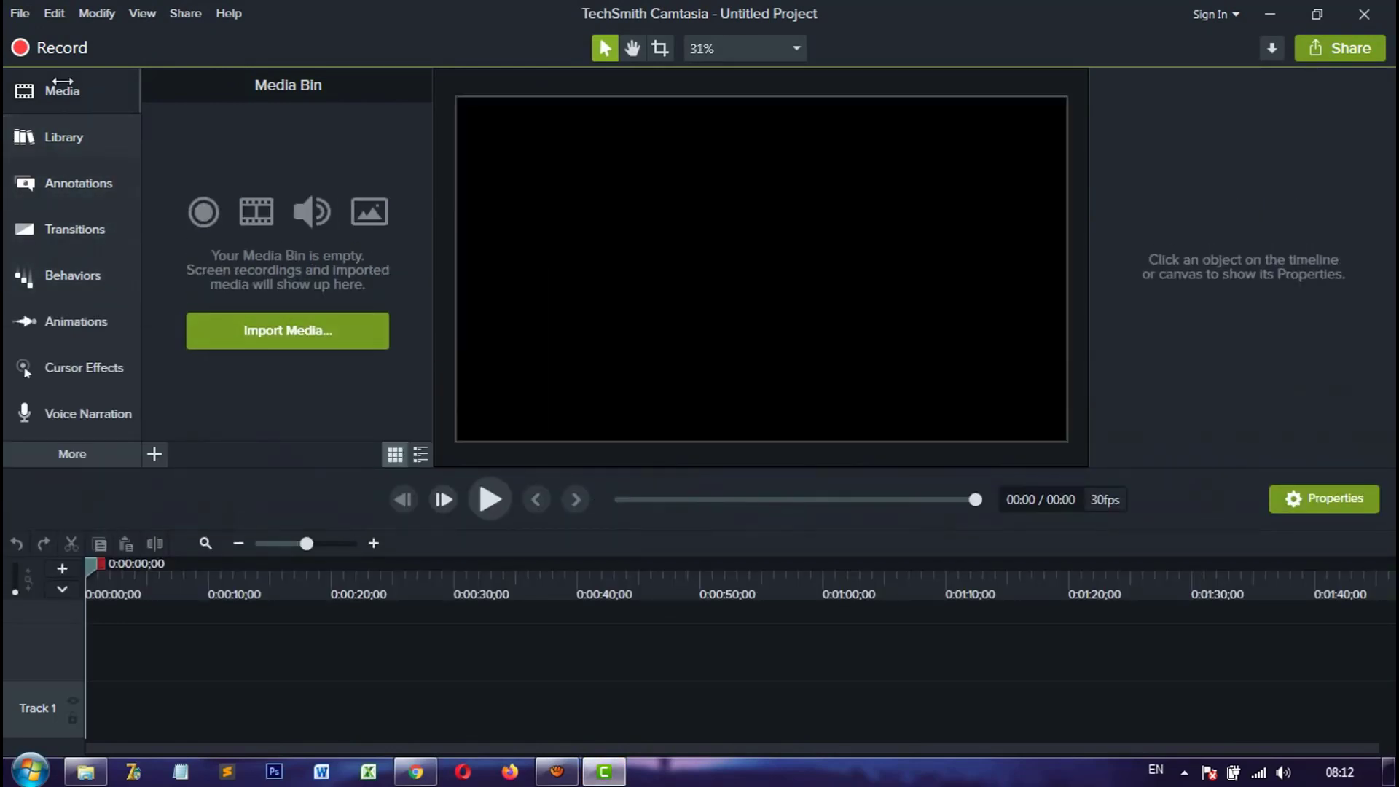
left_click(80, 455)
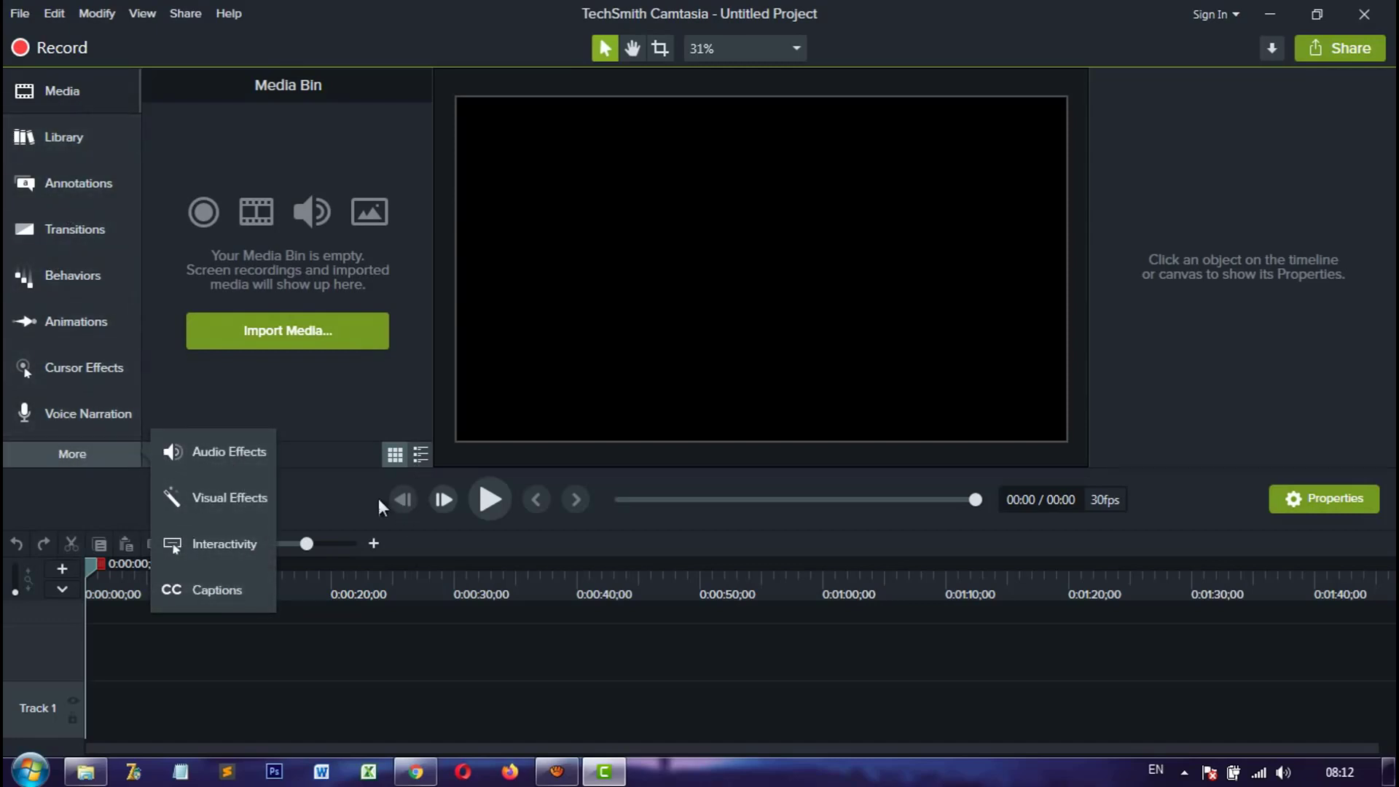
left_click(330, 488)
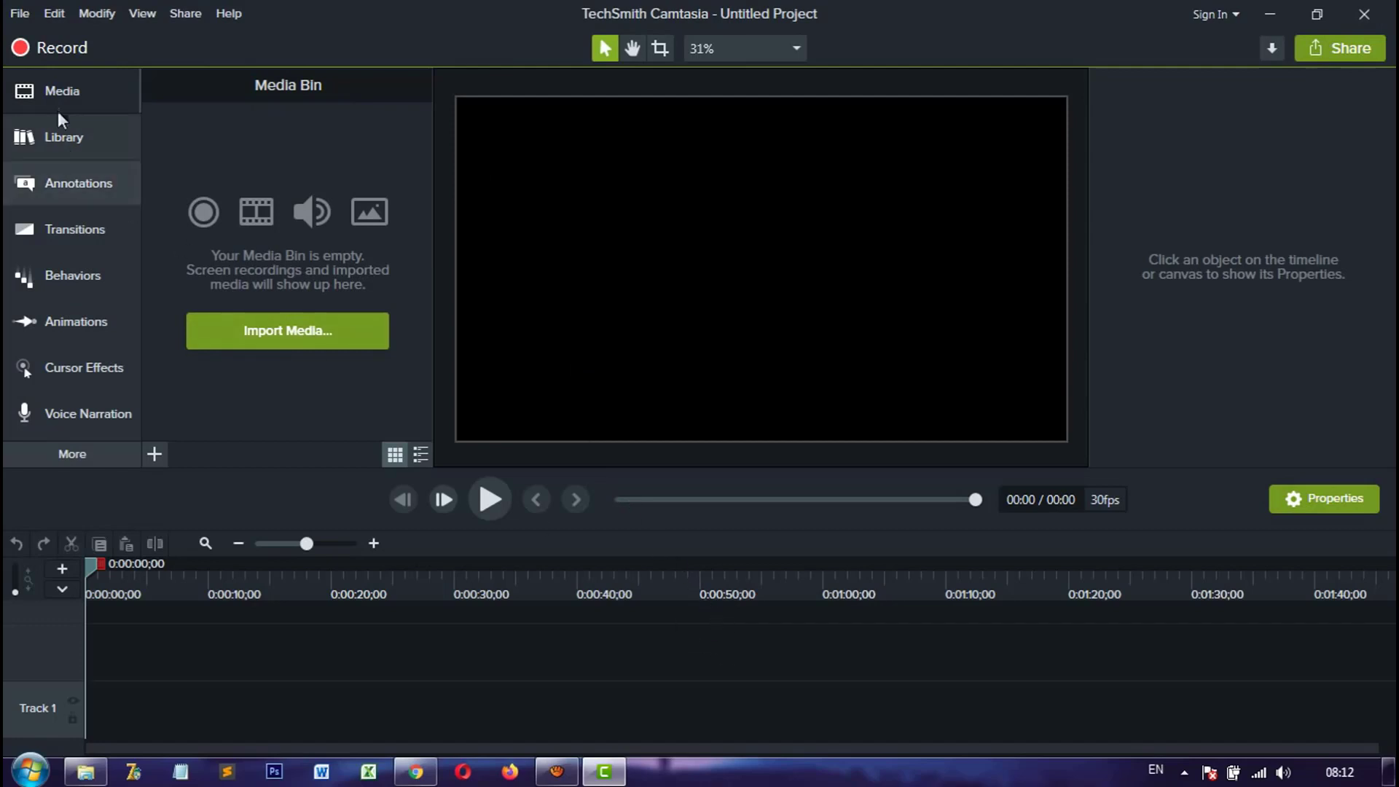
left_click(64, 62)
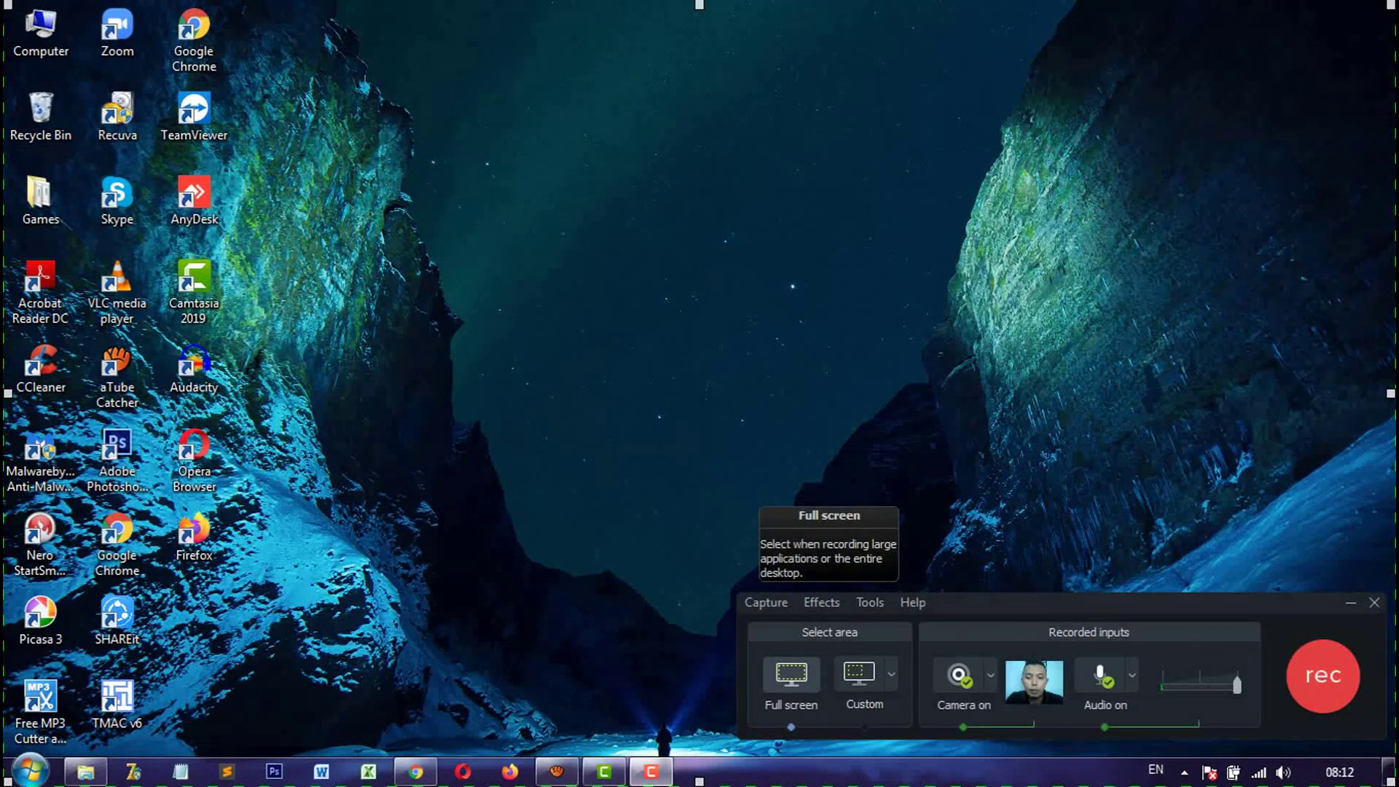
Step: Try a custom recording area resized to 849 × 427 and switch back to full-screen capture
left_click(859, 674)
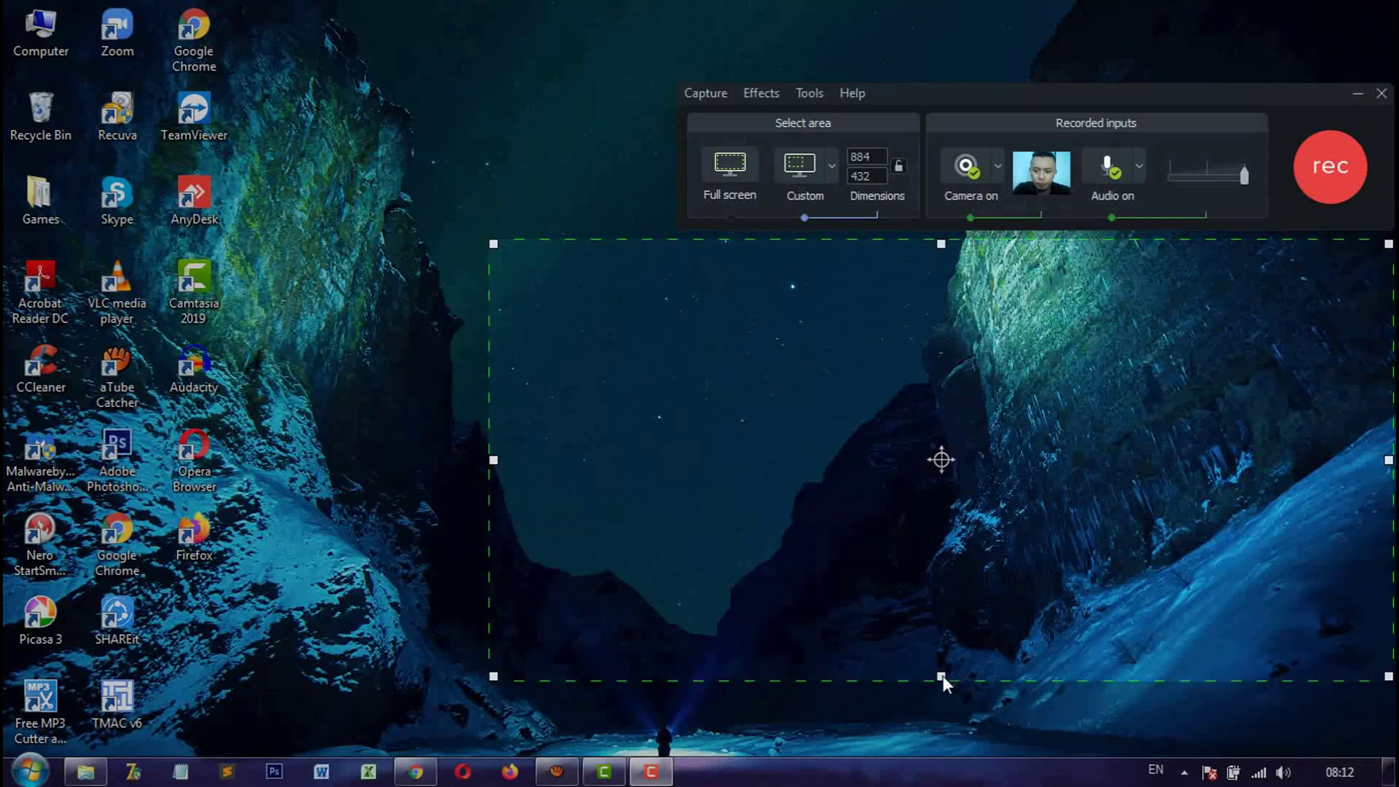
left_click_drag(941, 675, 945, 670)
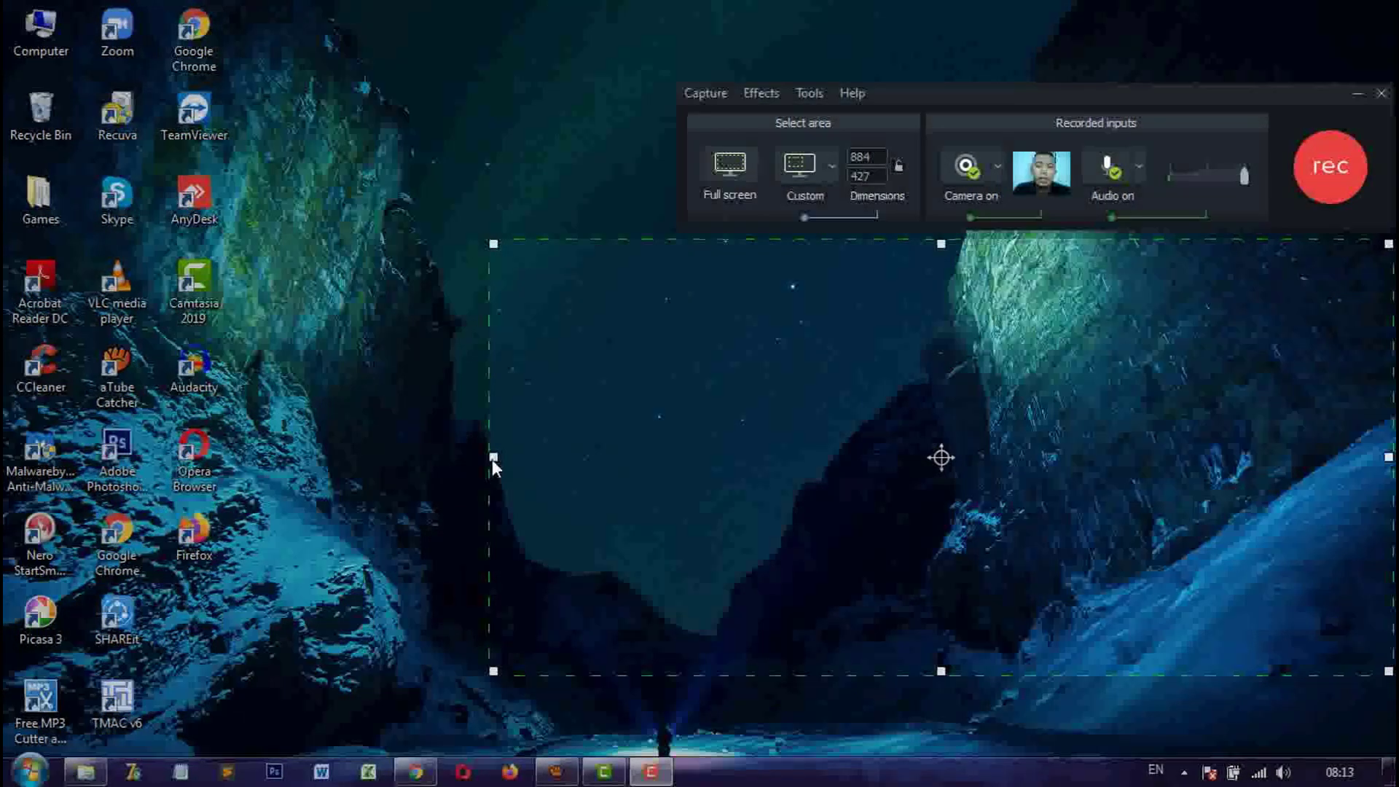
left_click_drag(492, 459, 528, 457)
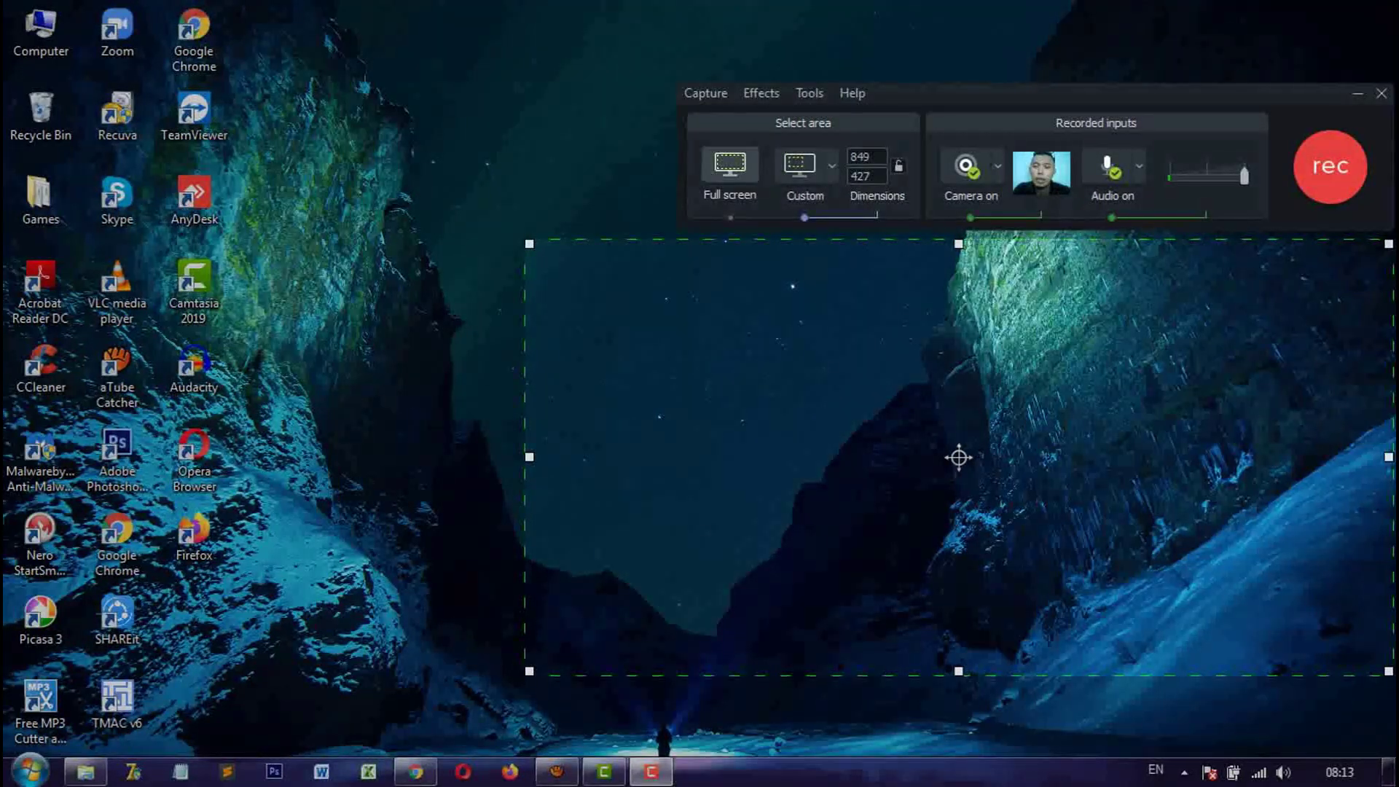
left_click(728, 168)
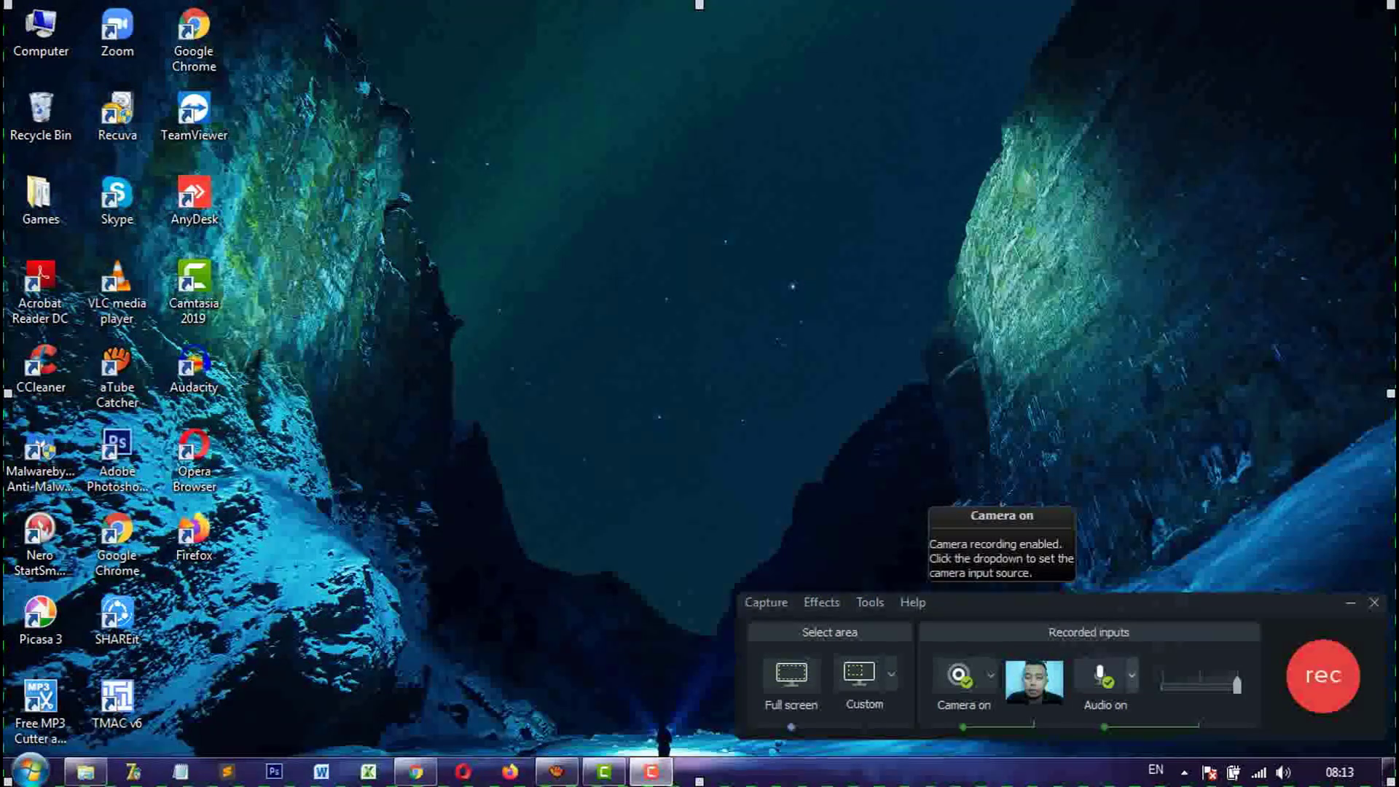
Step: View the camera source options, and switch the camera recording off and on again
left_click(990, 675)
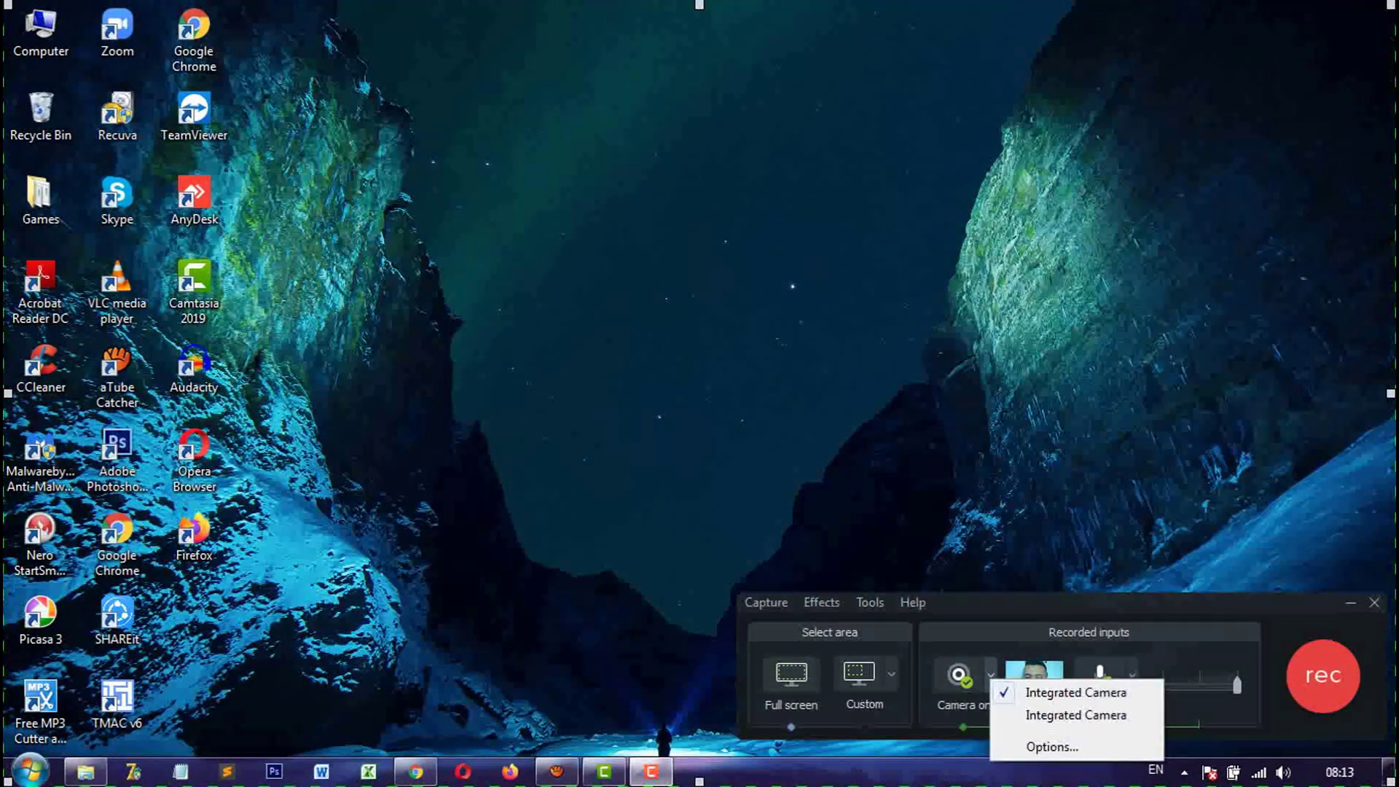
left_click(983, 448)
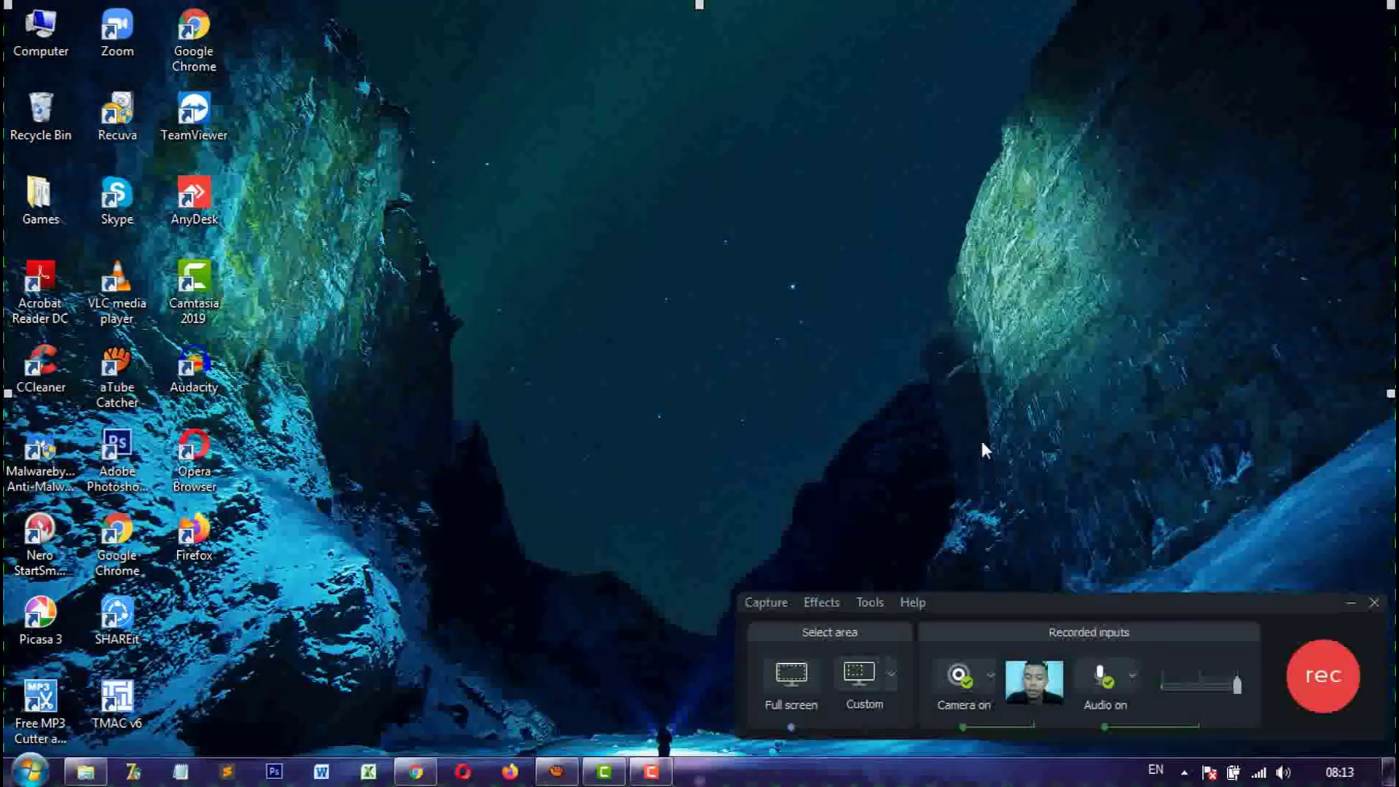
left_click(959, 674)
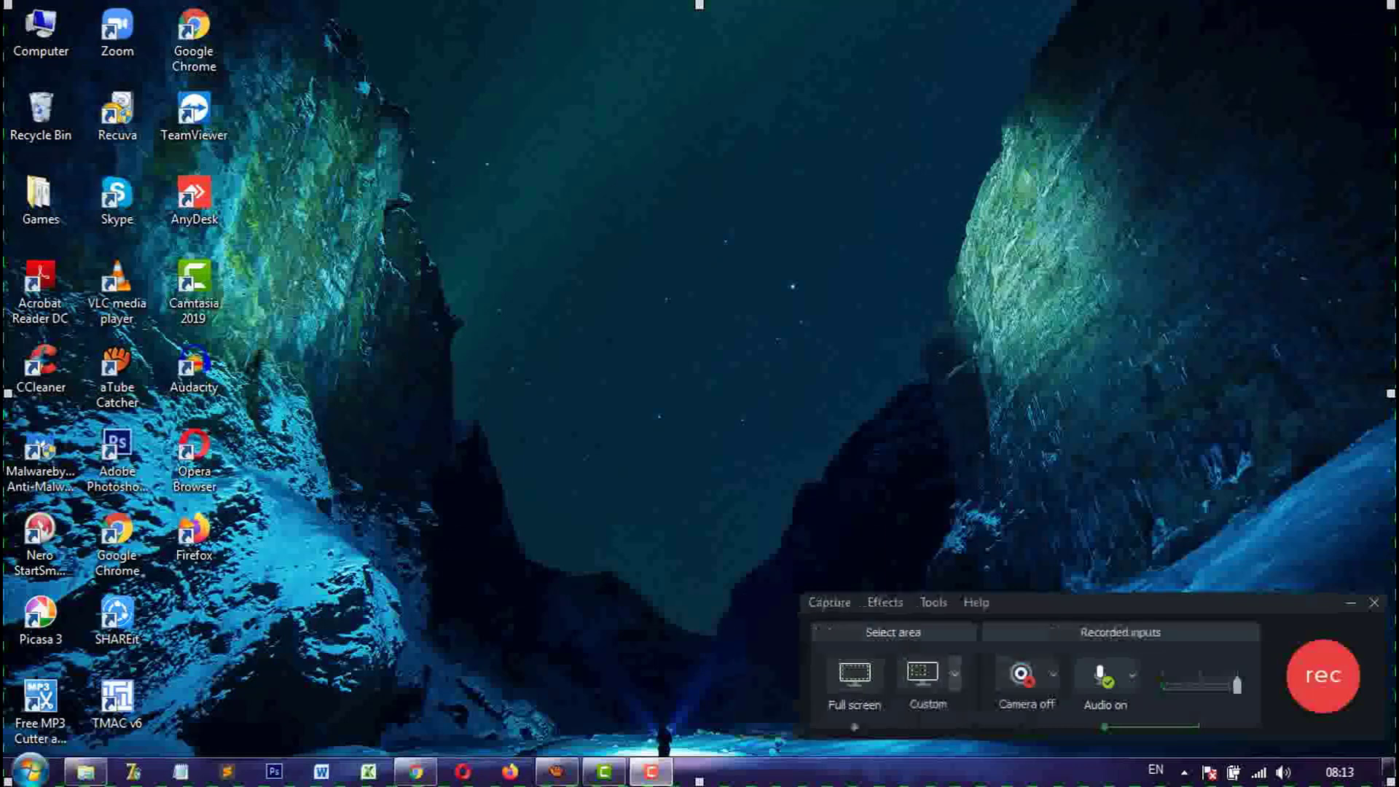
left_click(1021, 673)
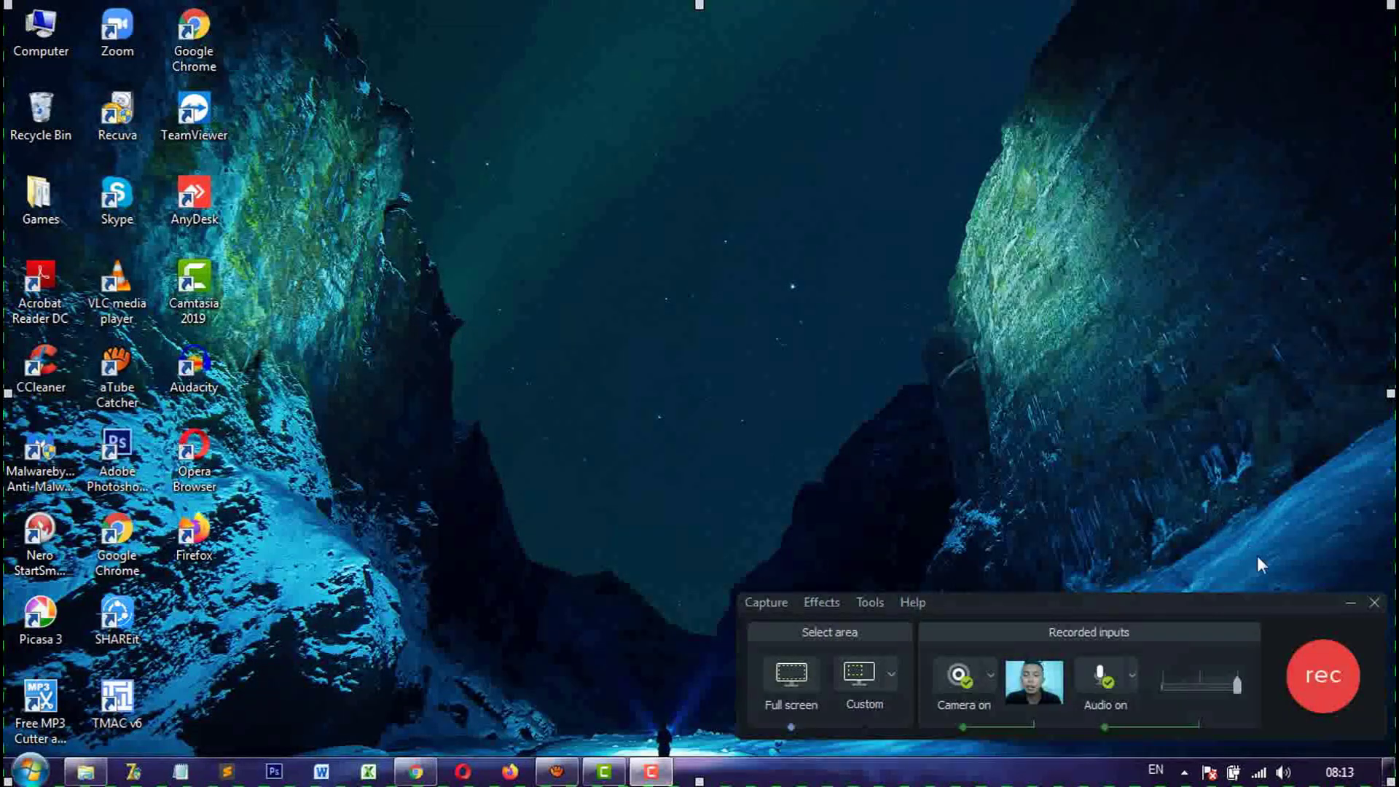
Step: Record the full screen with camera and audio while briefly showing the Videos library window, and stop the recording
left_click(1322, 676)
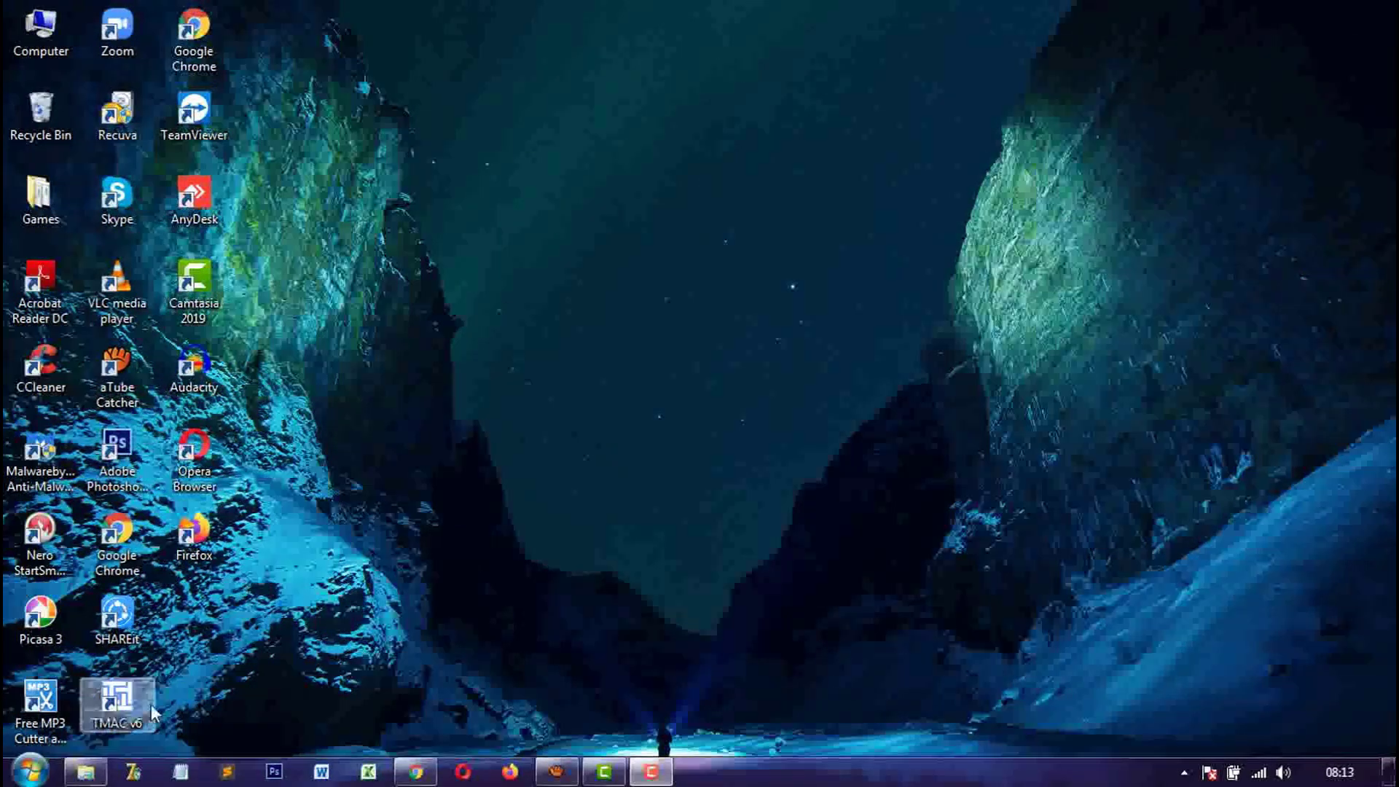
left_click(87, 773)
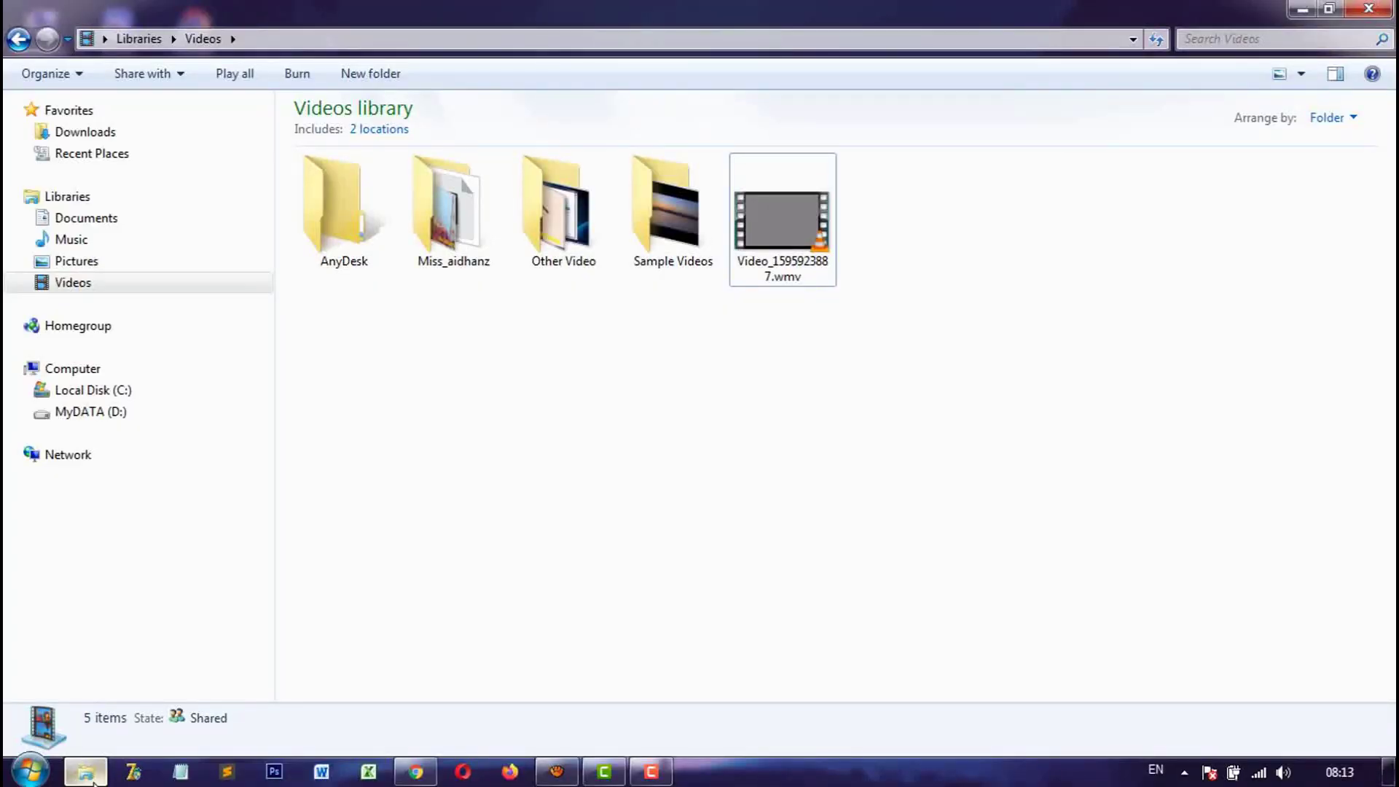
left_click(89, 776)
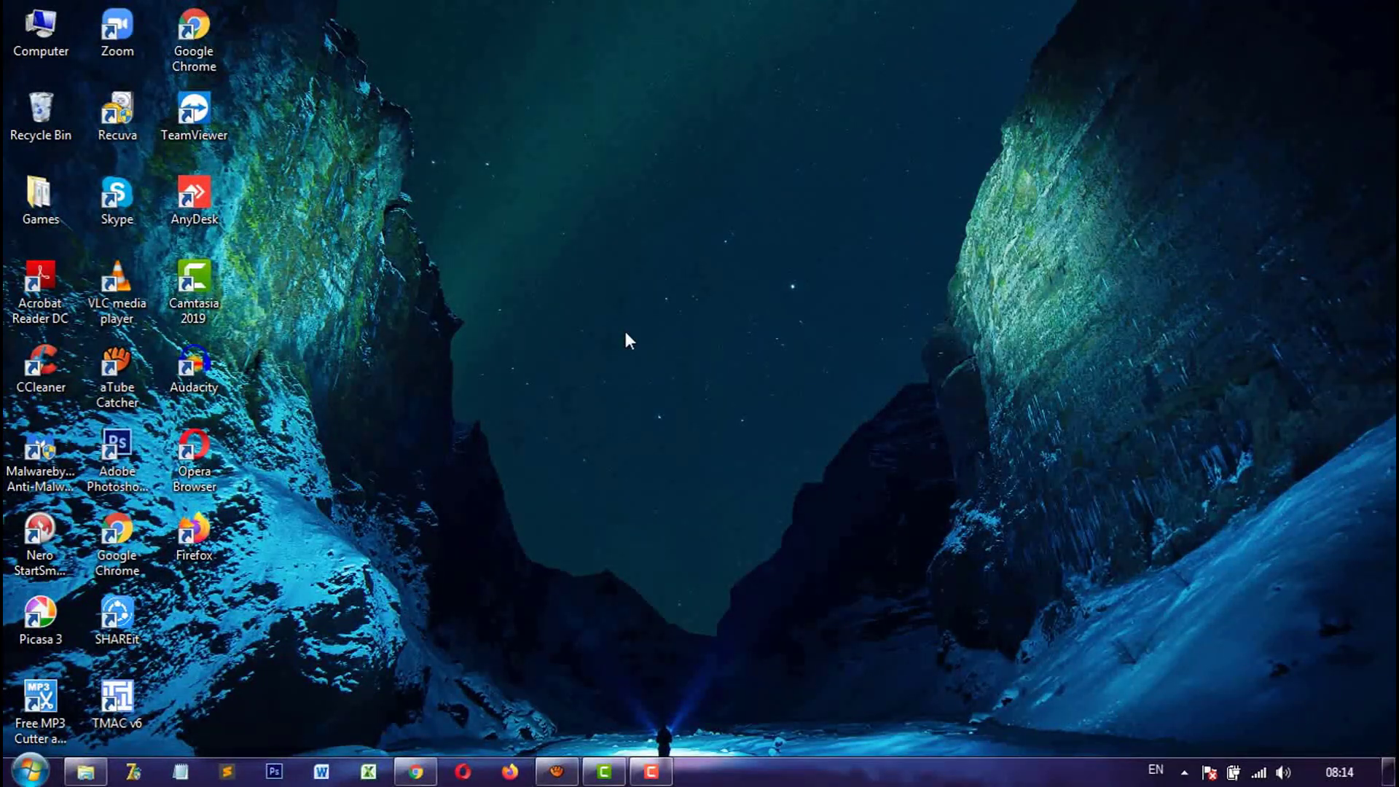
key("F10")
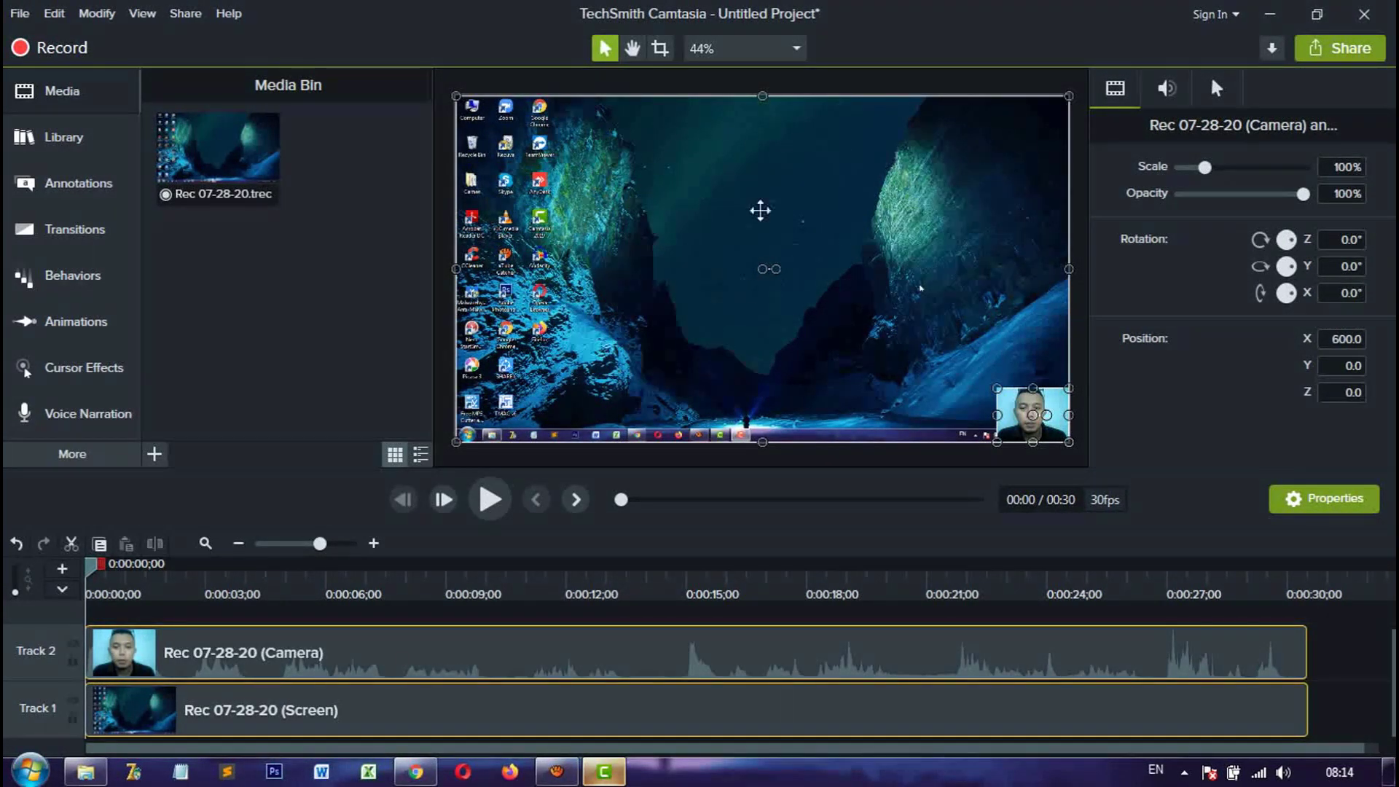
Step: Enlarge the camera clip to about 118% scale over the lower-right part of the video, and preview the recording
left_click(1342, 722)
left_click(707, 299)
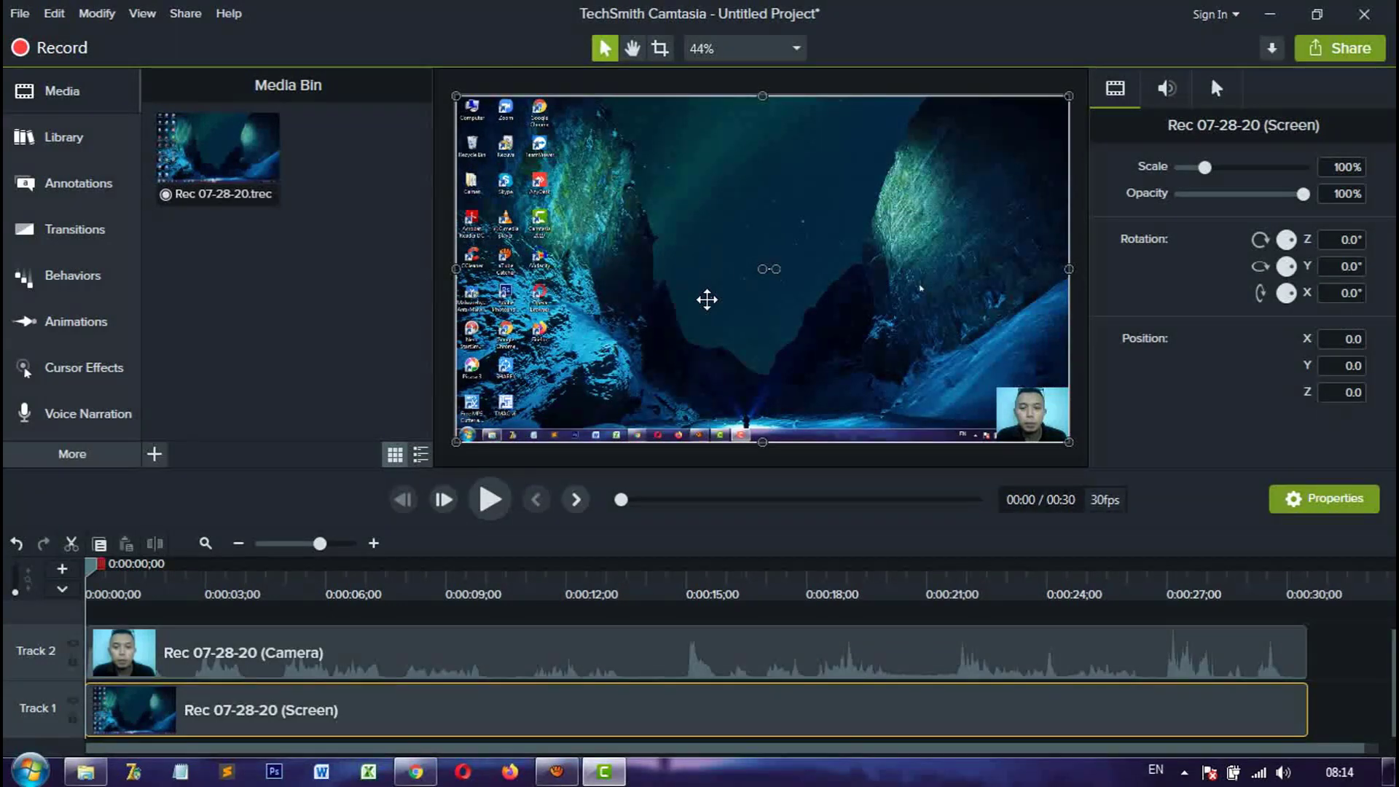
left_click(1016, 430)
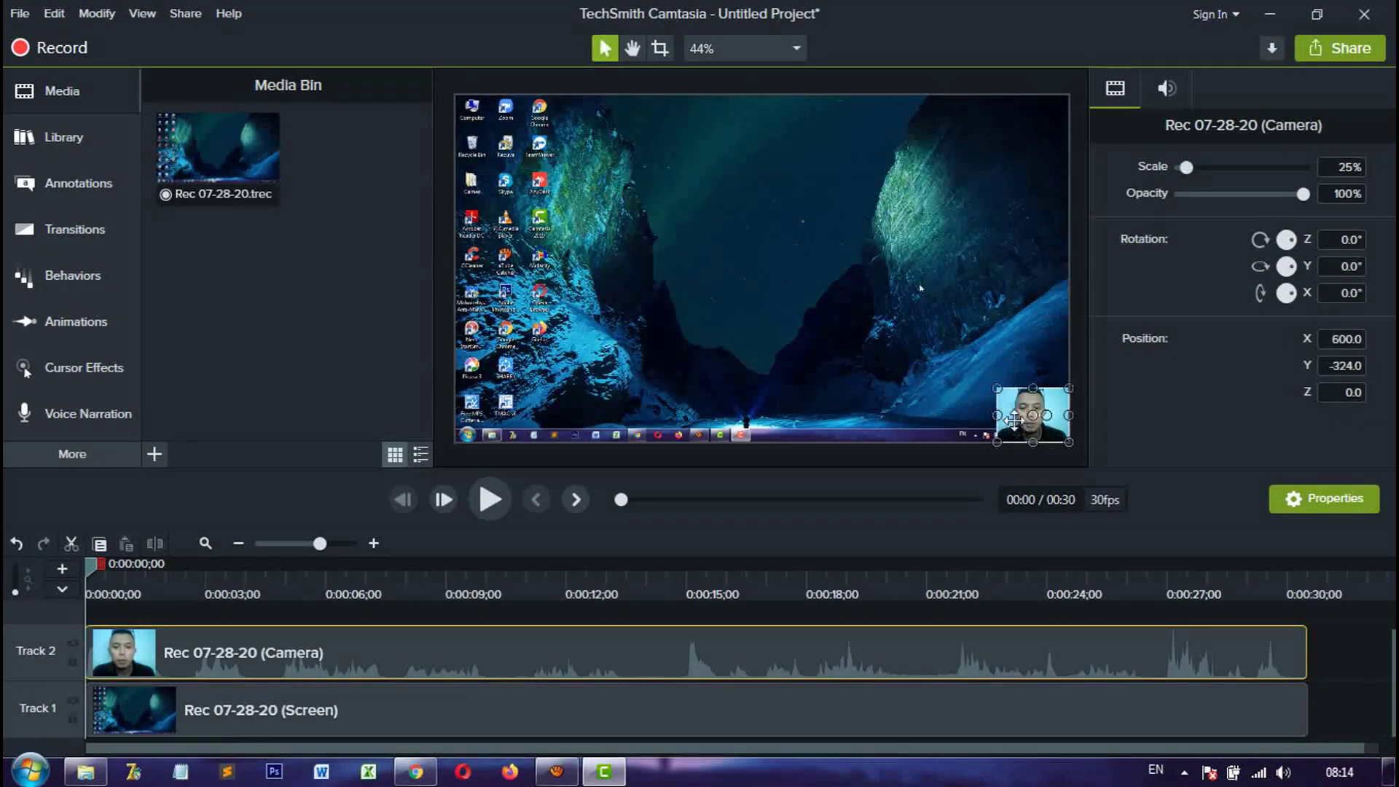
left_click_drag(997, 389, 729, 187)
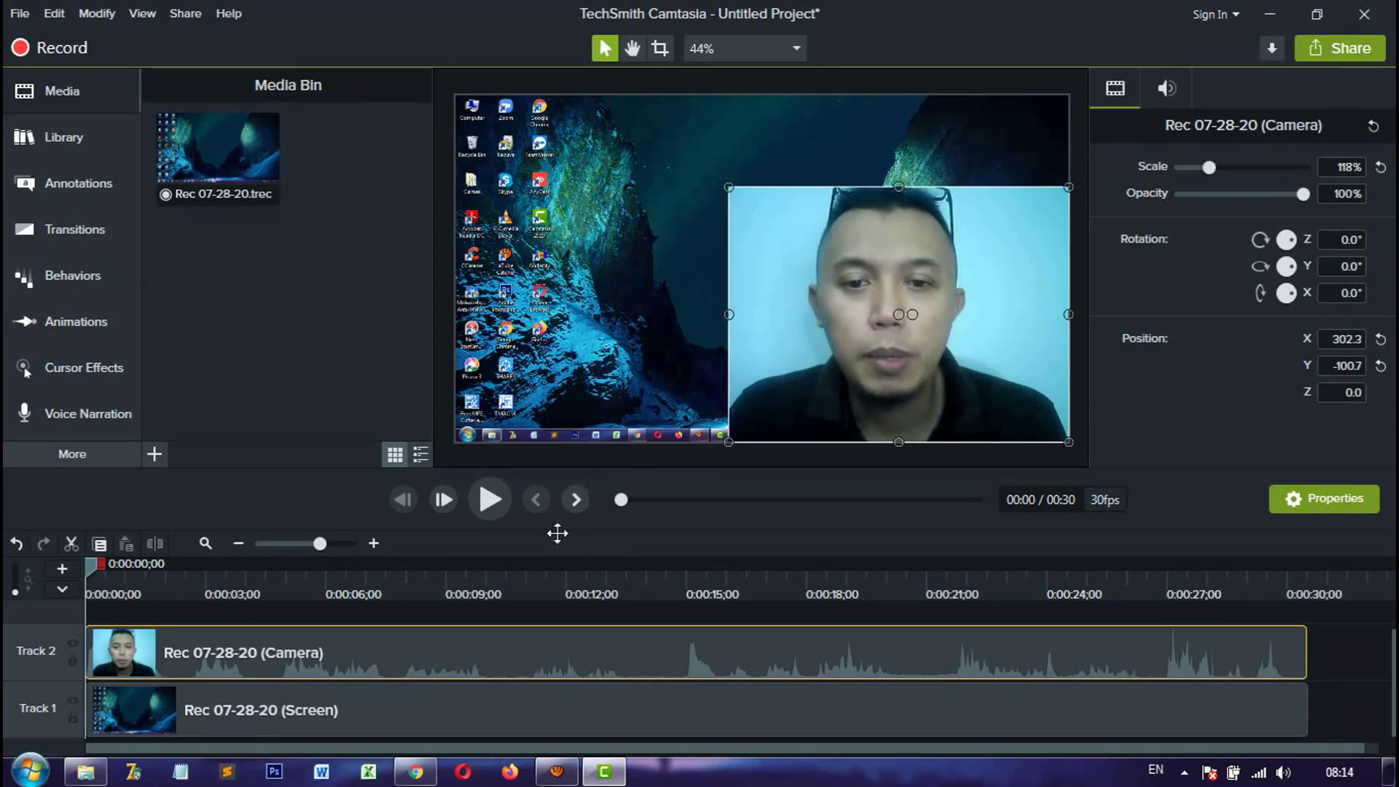
left_click(490, 500)
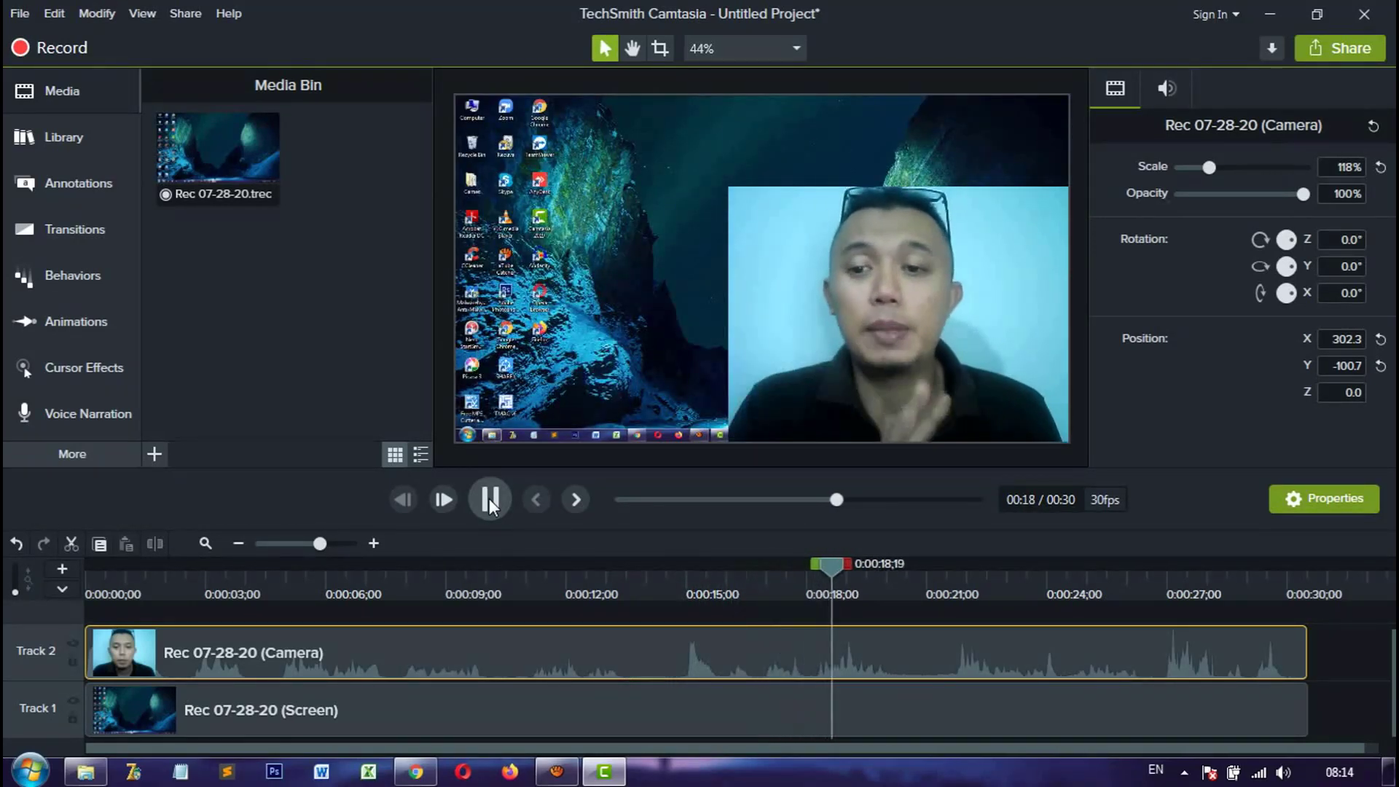
left_click(489, 499)
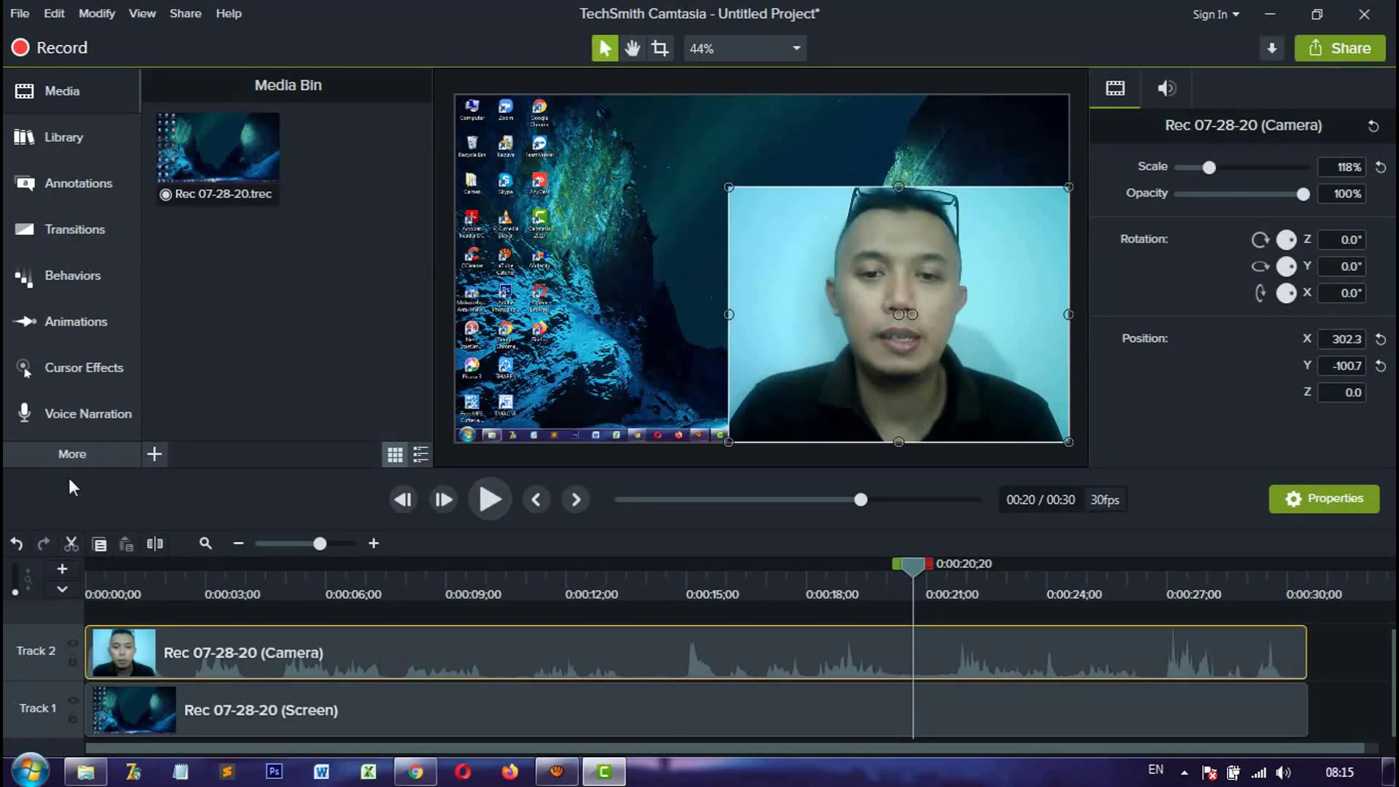
Step: Apply the Remove a Color effect to the camera clip, sampling the light blue background behind the presenter
left_click(85, 454)
left_click(219, 497)
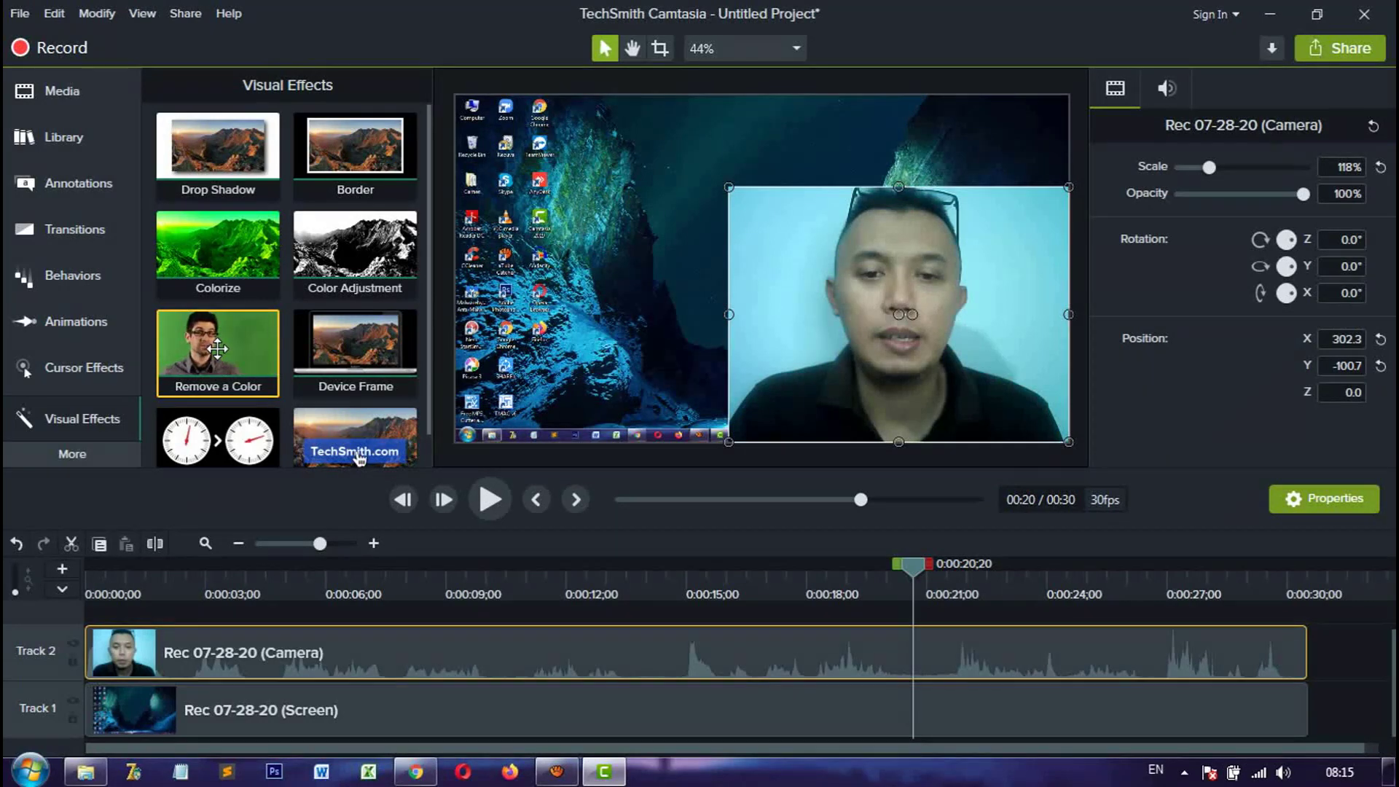
left_click_drag(217, 349, 468, 646)
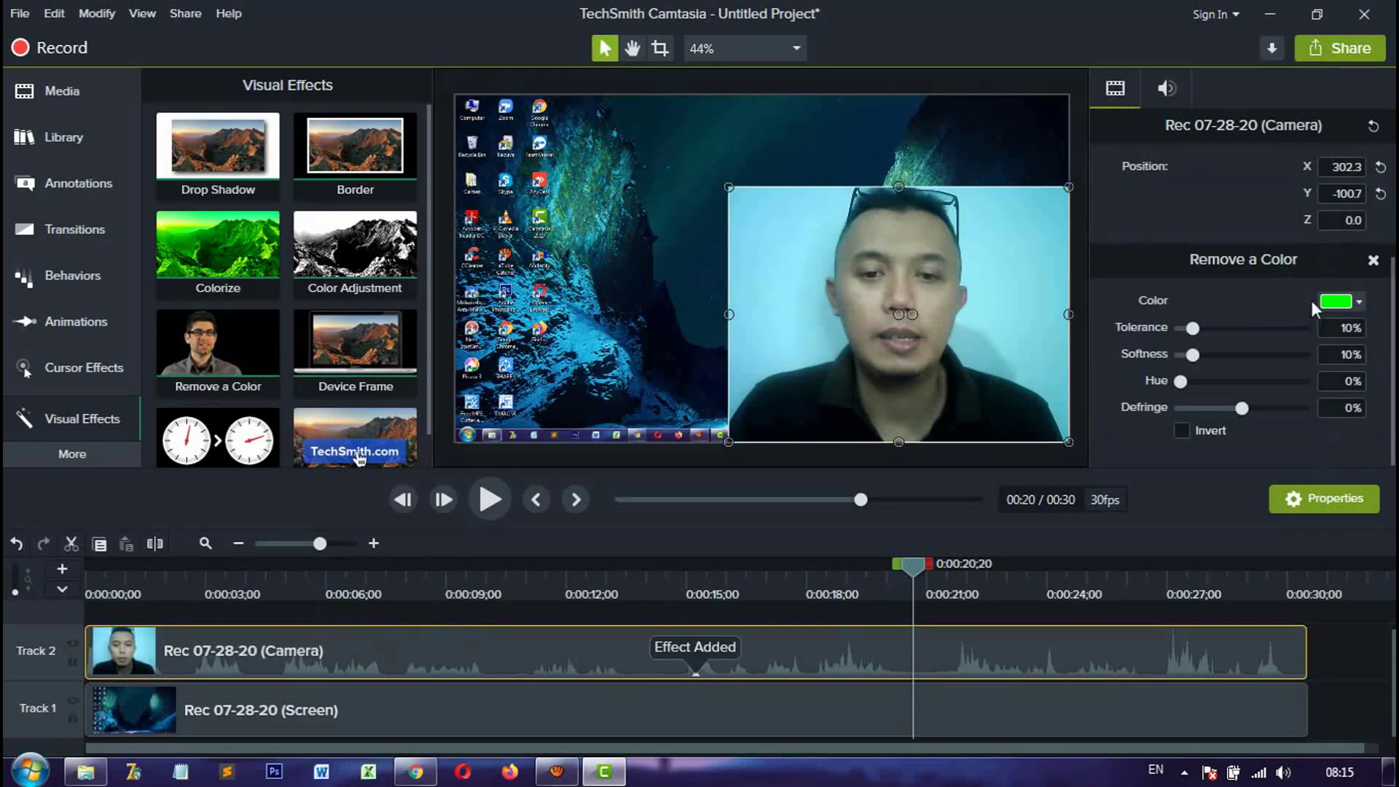
left_click(1322, 300)
left_click(1352, 353)
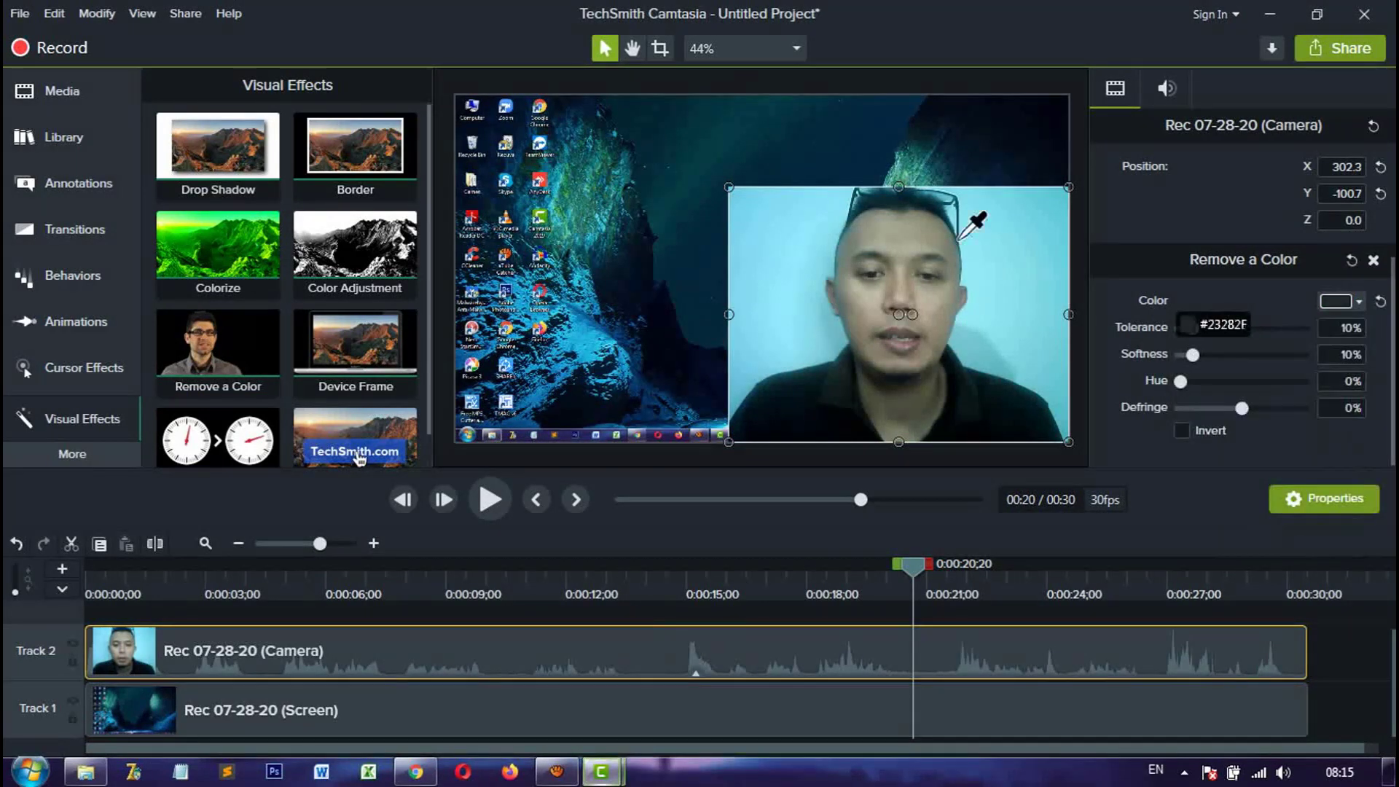
left_click(774, 253)
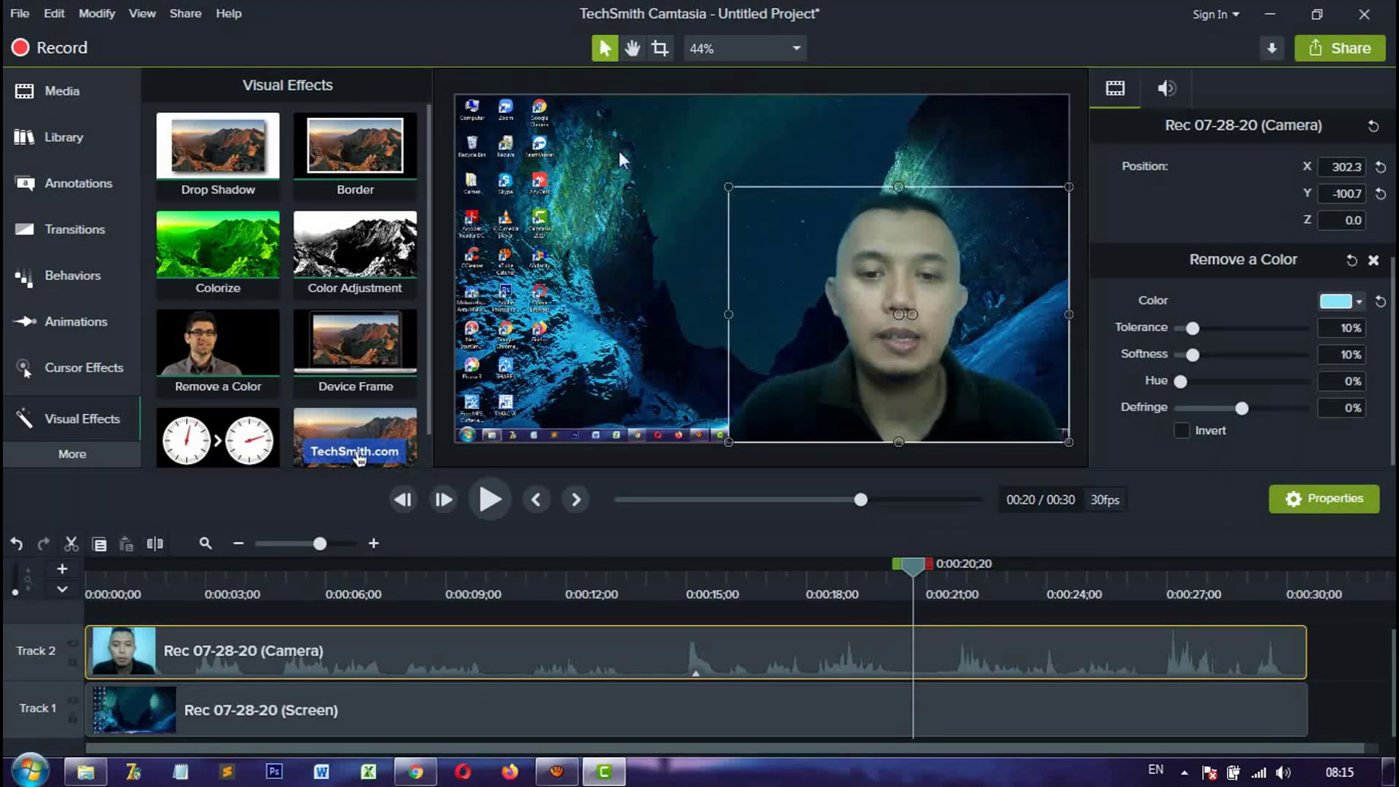
Step: Play the recording from about 0:00:20;09 to check the background removal on the camera clip
left_click(648, 193)
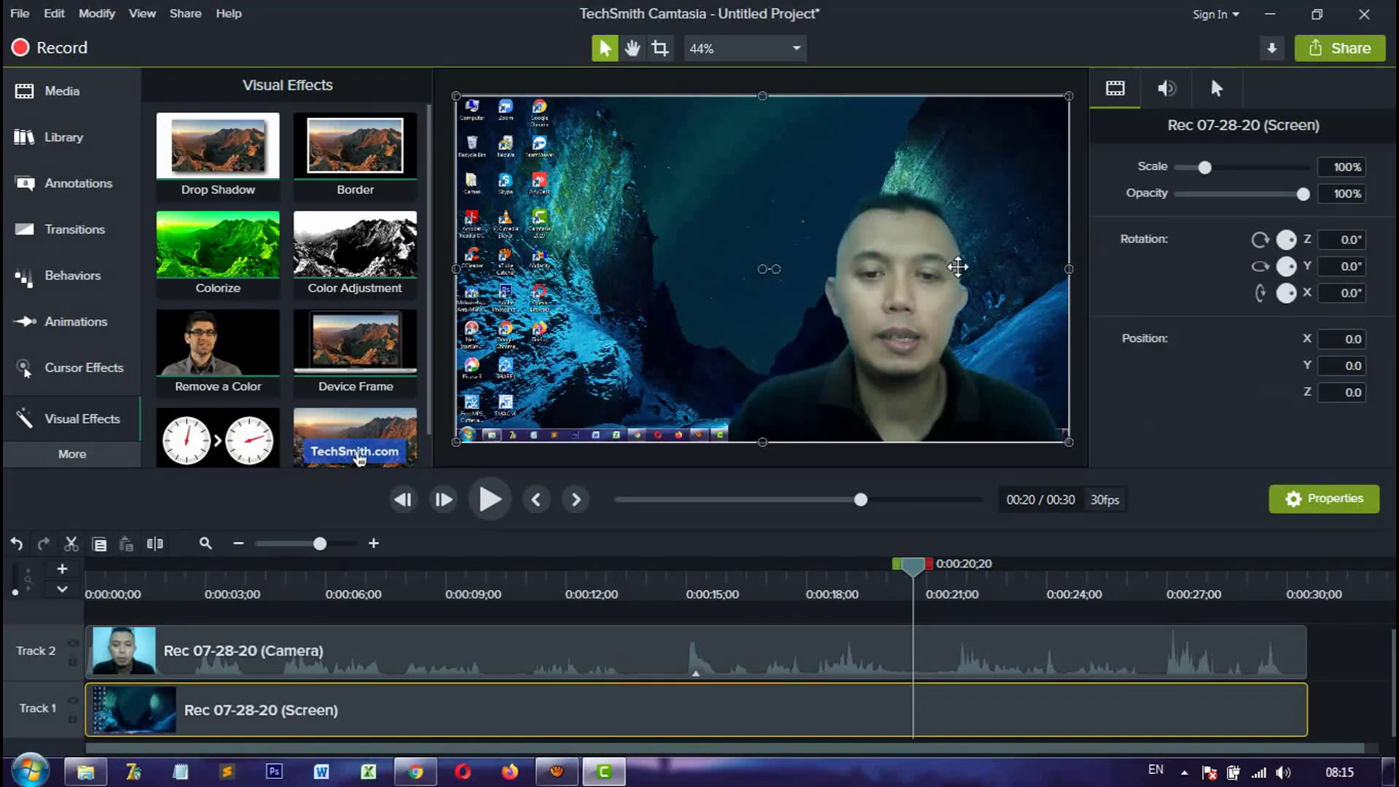
left_click_drag(920, 571, 899, 609)
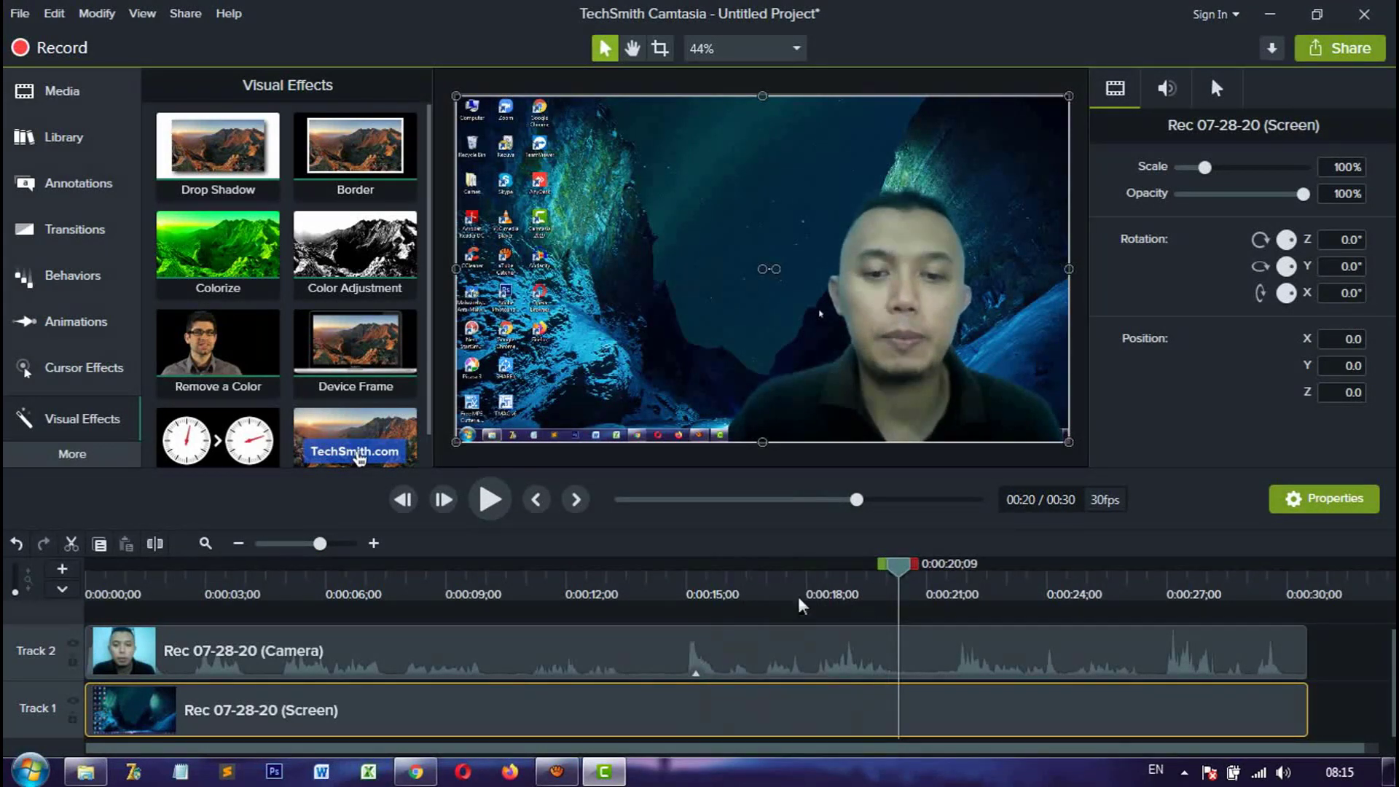
left_click(489, 501)
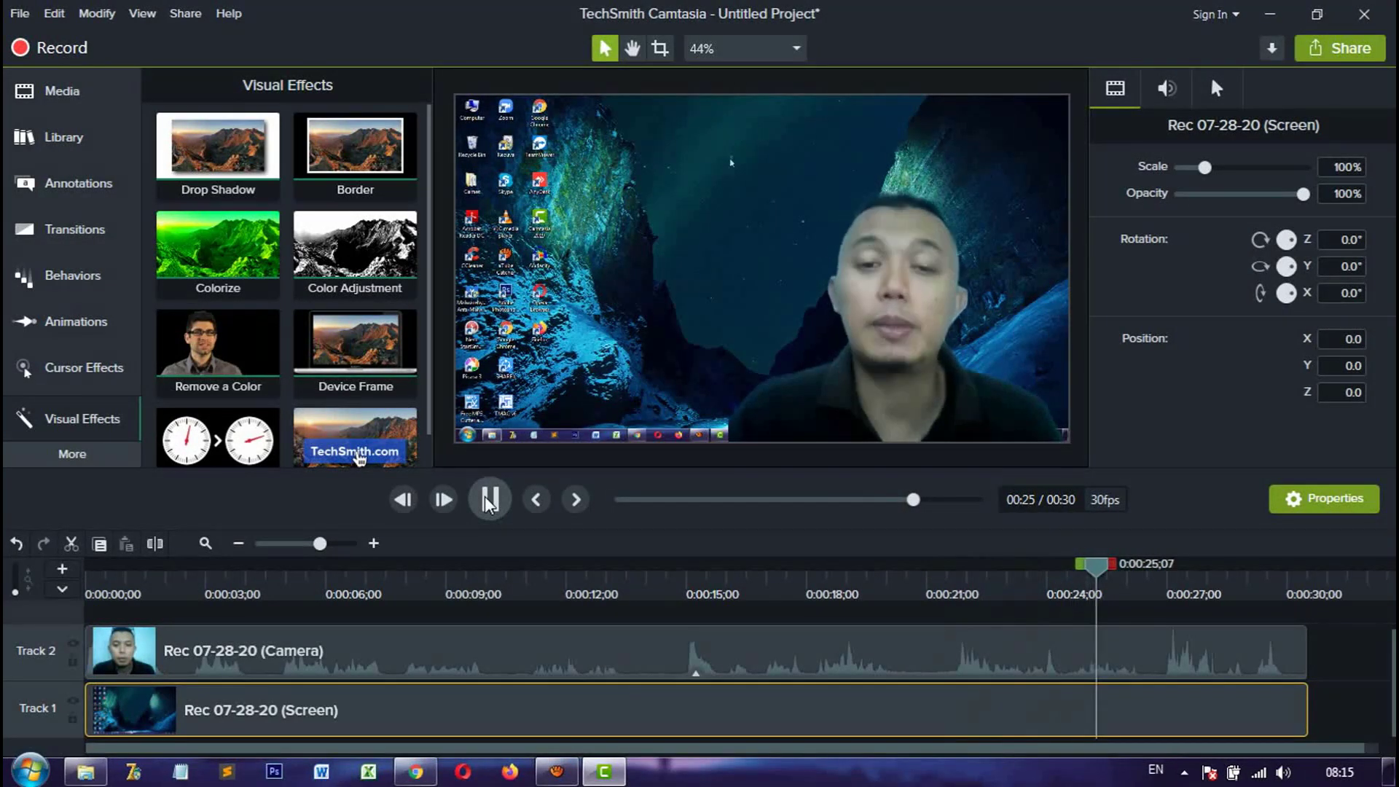
Step: Shrink the camera clip toward the lower-right corner of the video, centred at about X 498.9, Y -248.1
left_click(852, 357)
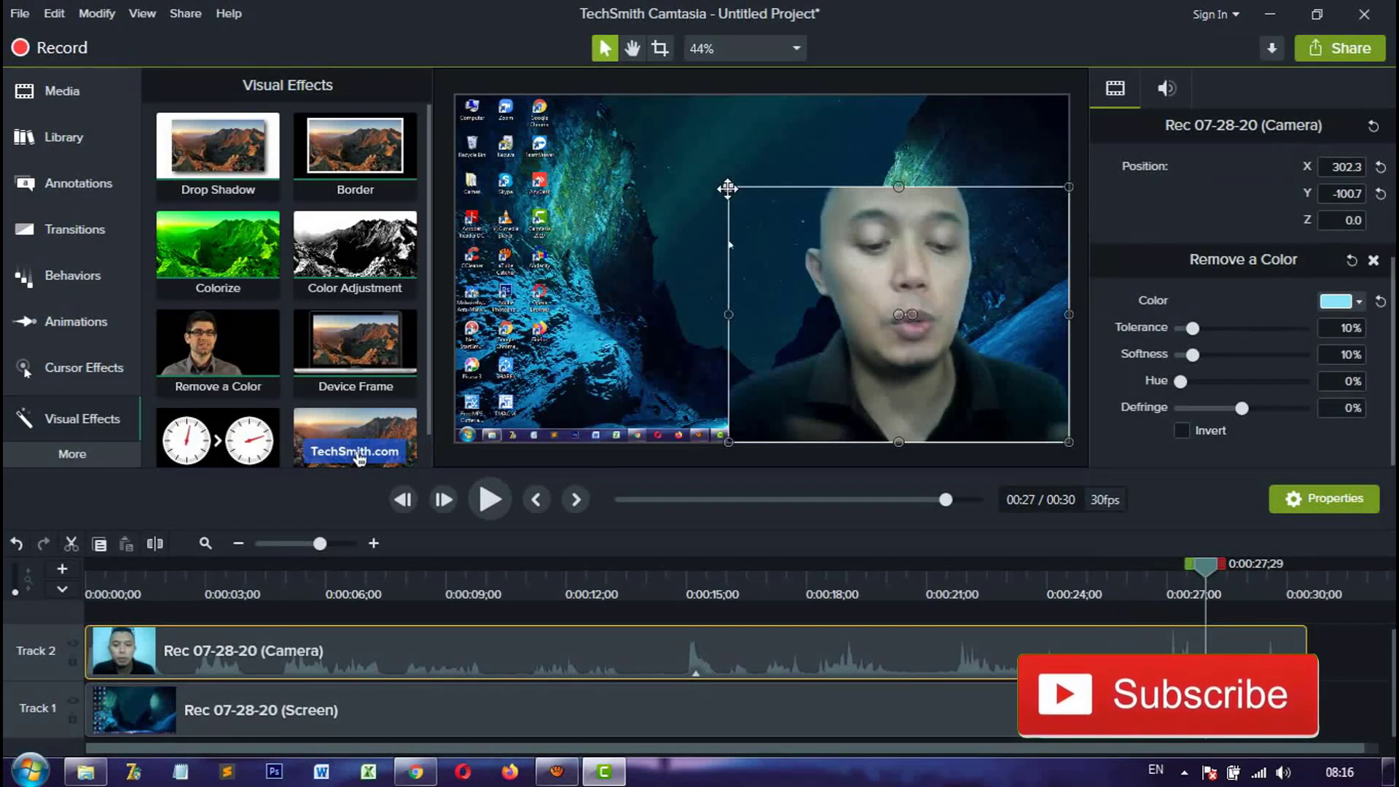
left_click_drag(728, 187, 906, 319)
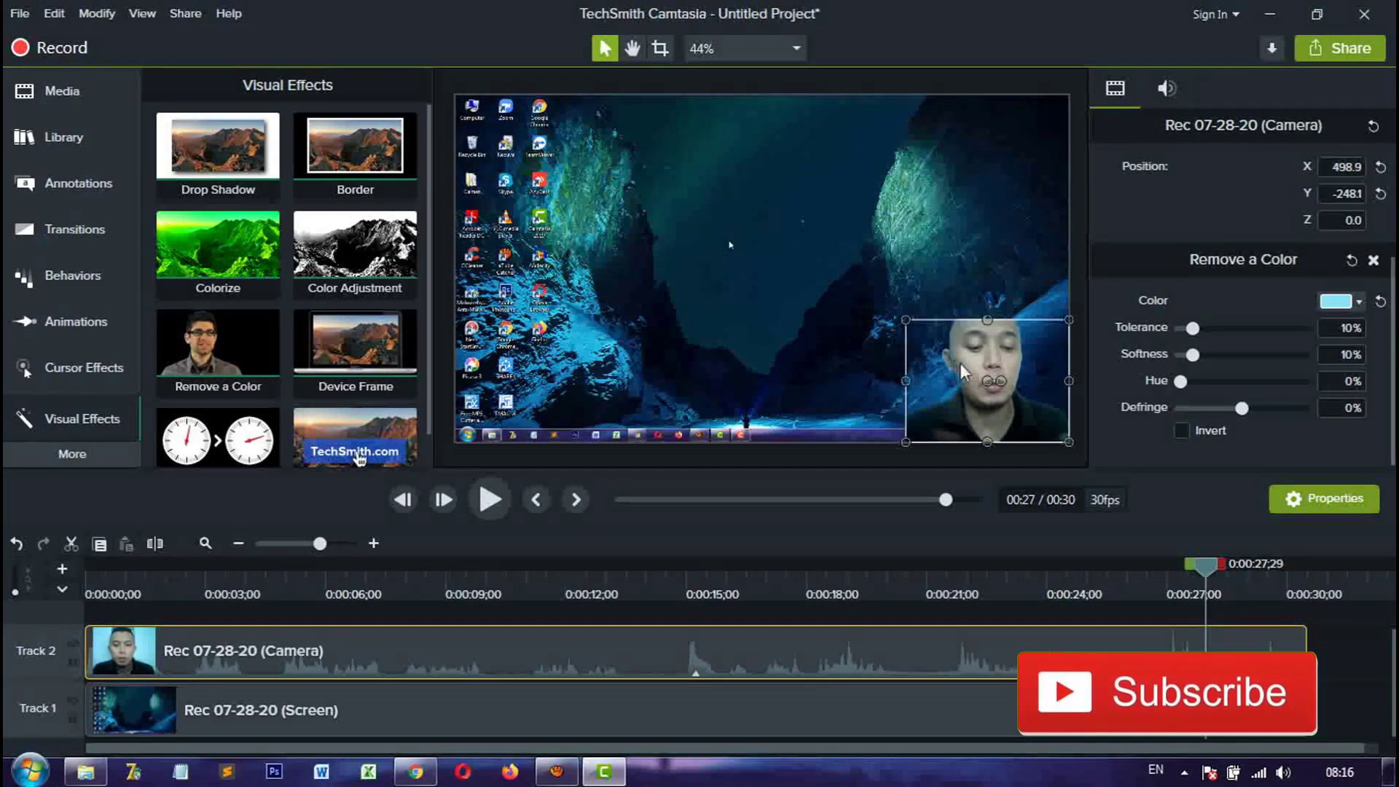
Step: Try the camera clip in the video's upper-right corner, preview the recording, and return the clip to the lower-right corner
left_click_drag(954, 399, 955, 180)
left_click_drag(1191, 550, 648, 563)
left_click(487, 505)
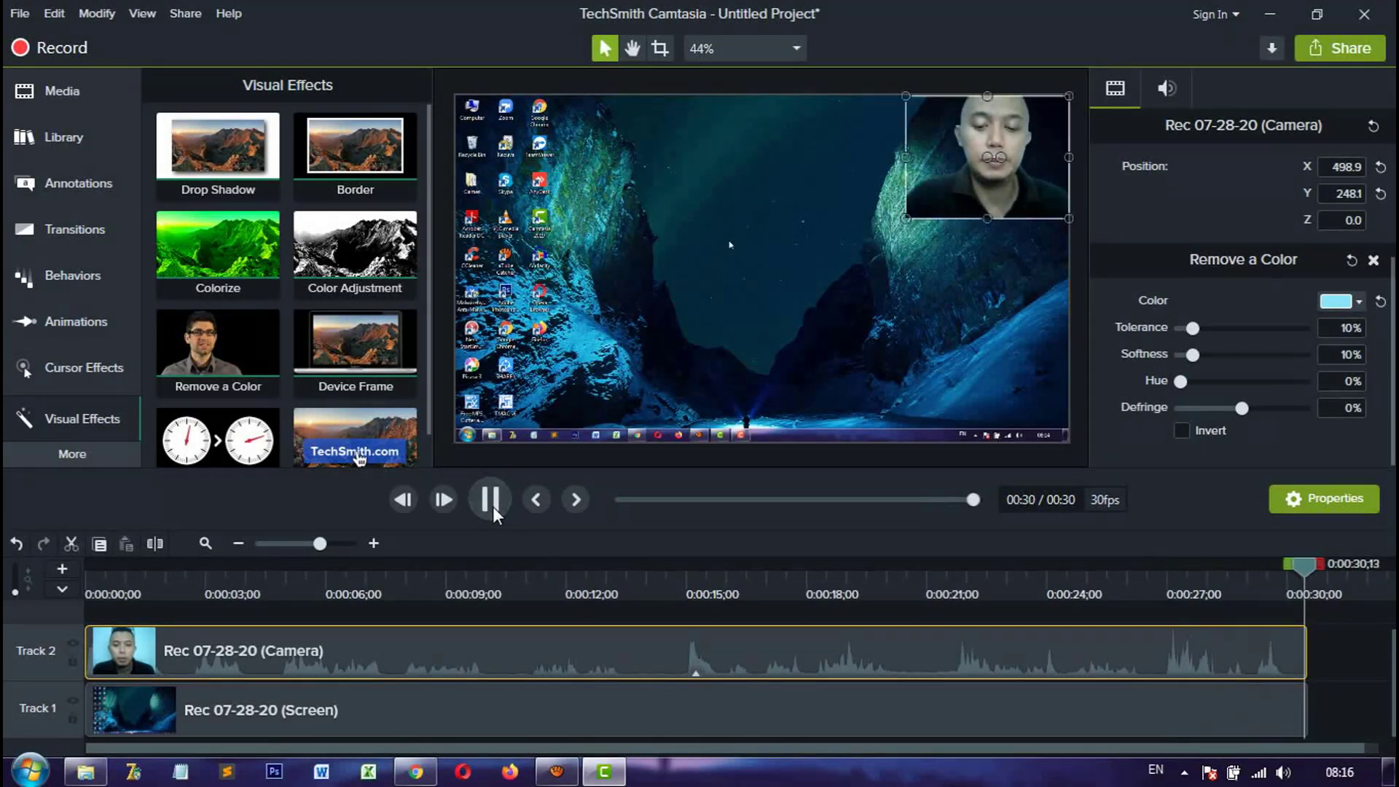
left_click_drag(959, 259, 945, 386)
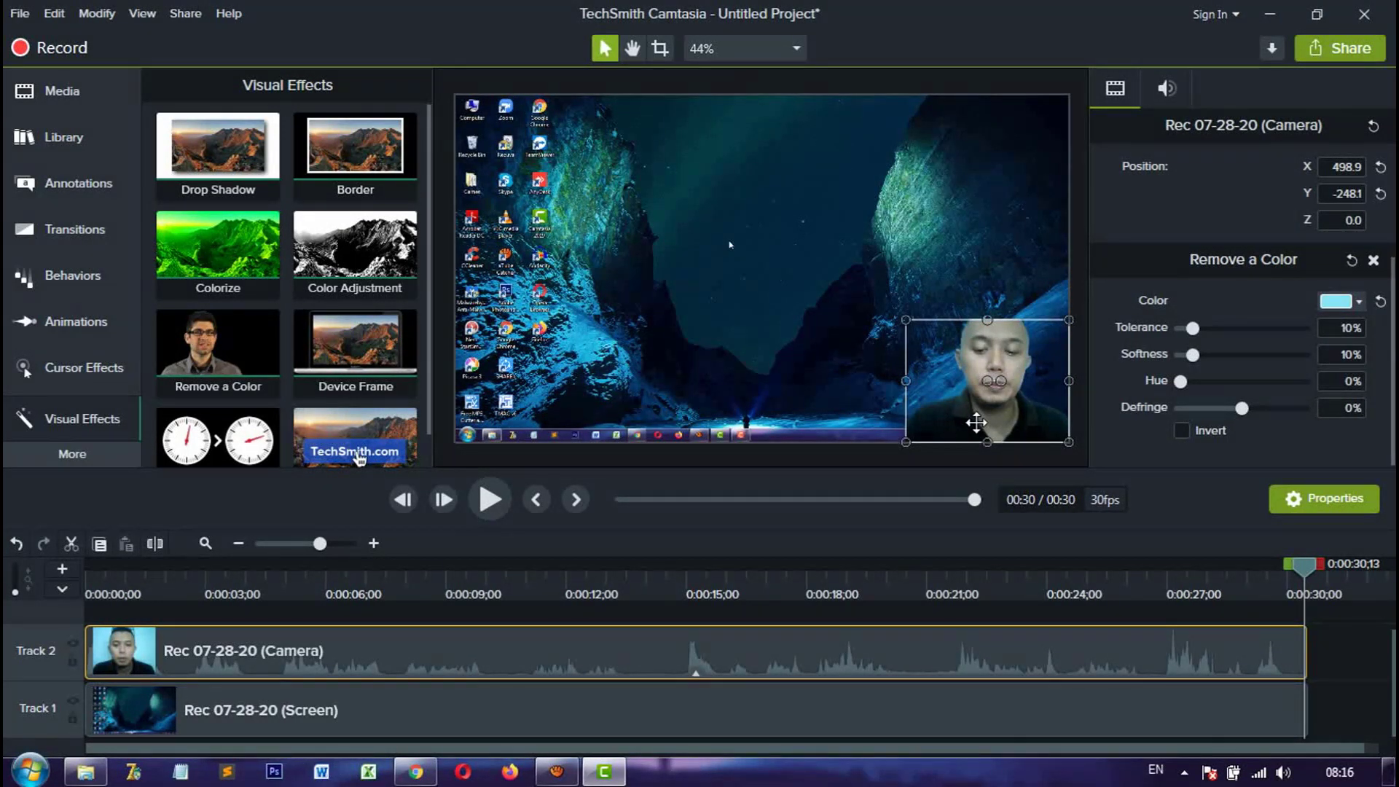
Step: Save the project as Recordscreen.tscproj in the Camtasia folder of the Documents library
left_click(21, 14)
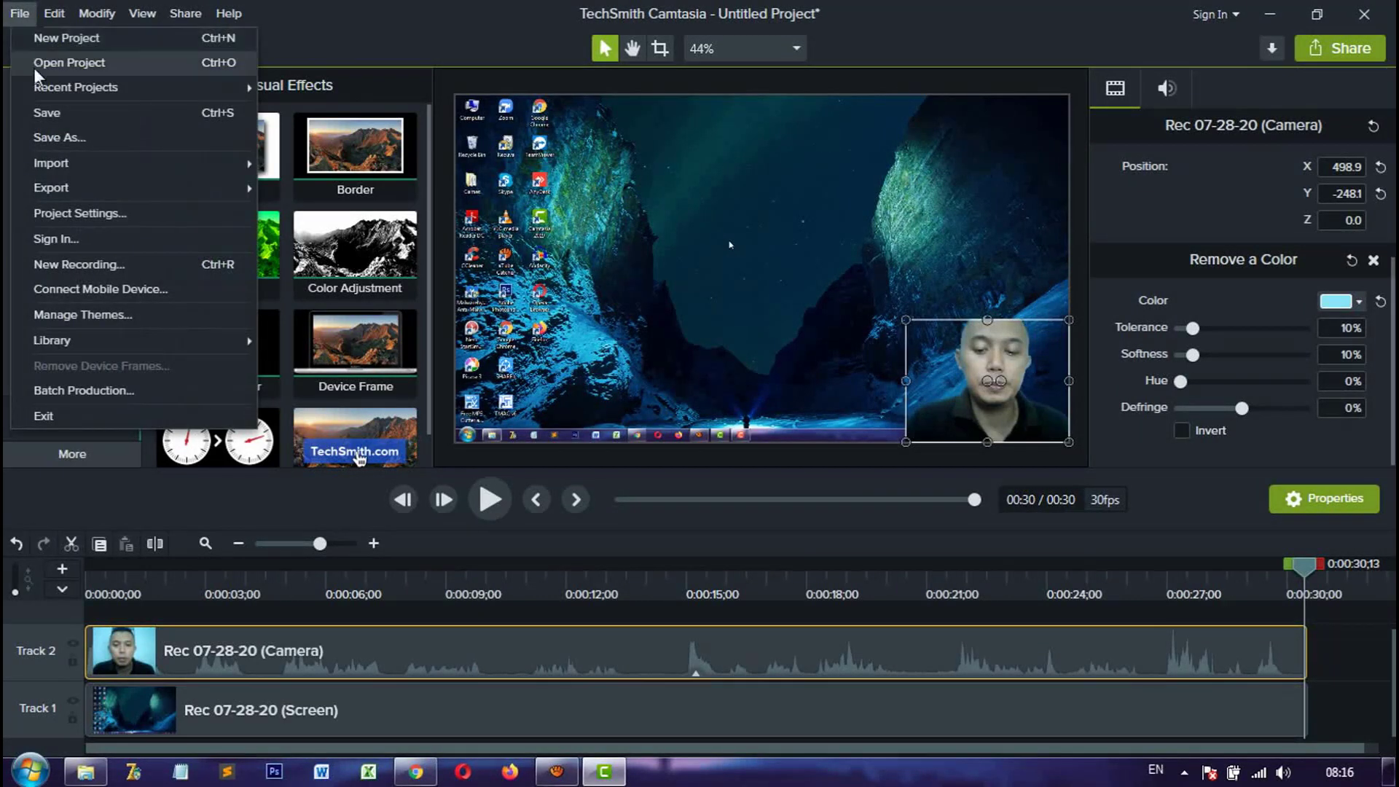
left_click(48, 113)
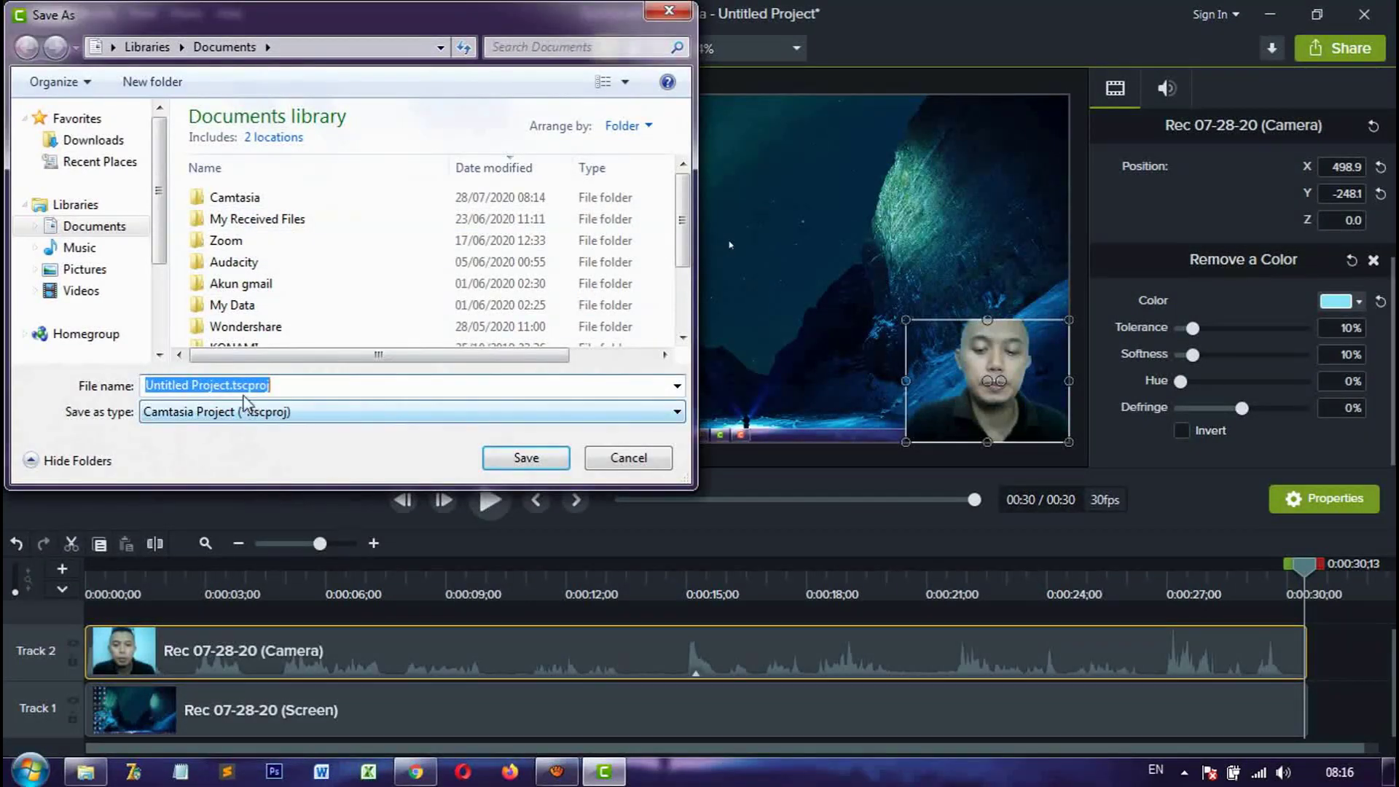
left_click_drag(231, 385, 84, 380)
type("Record")
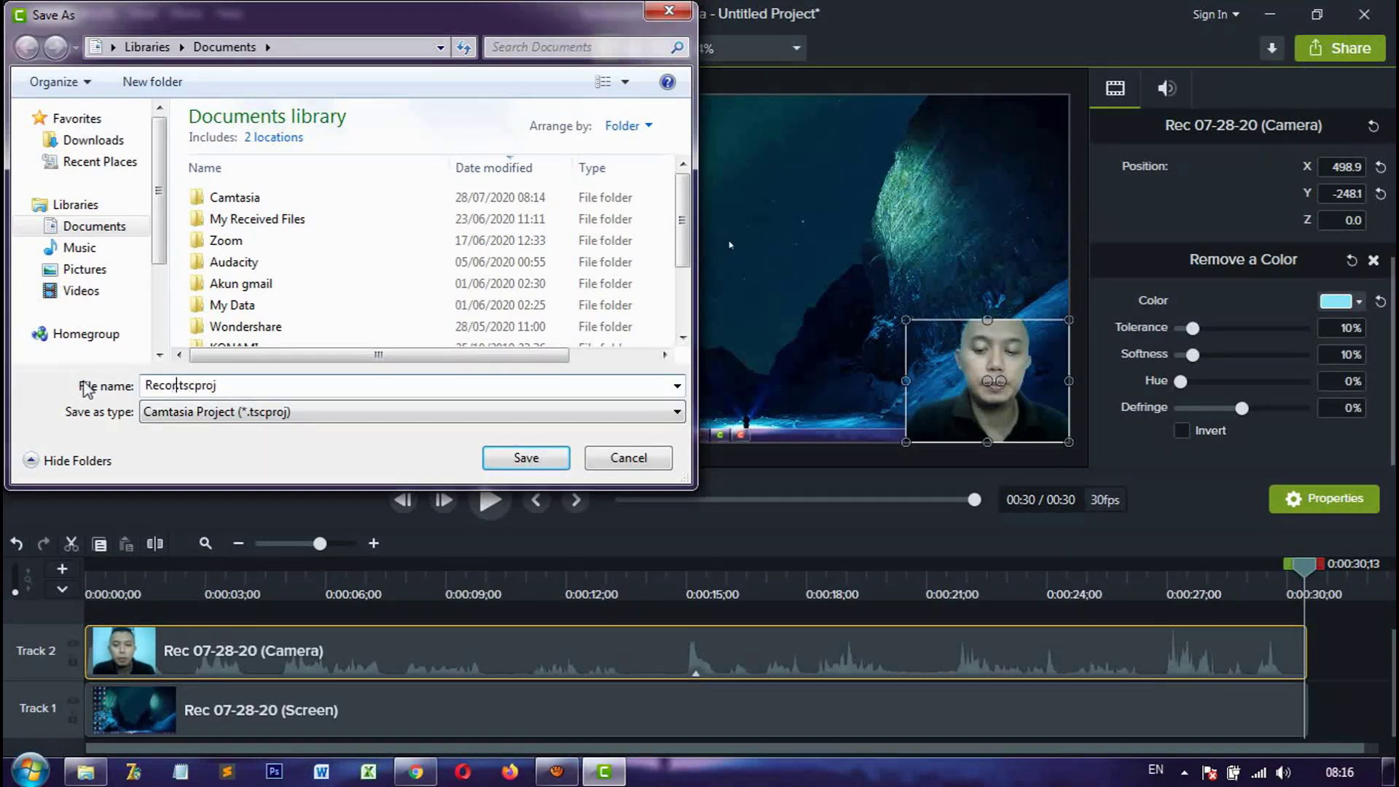
type("screen")
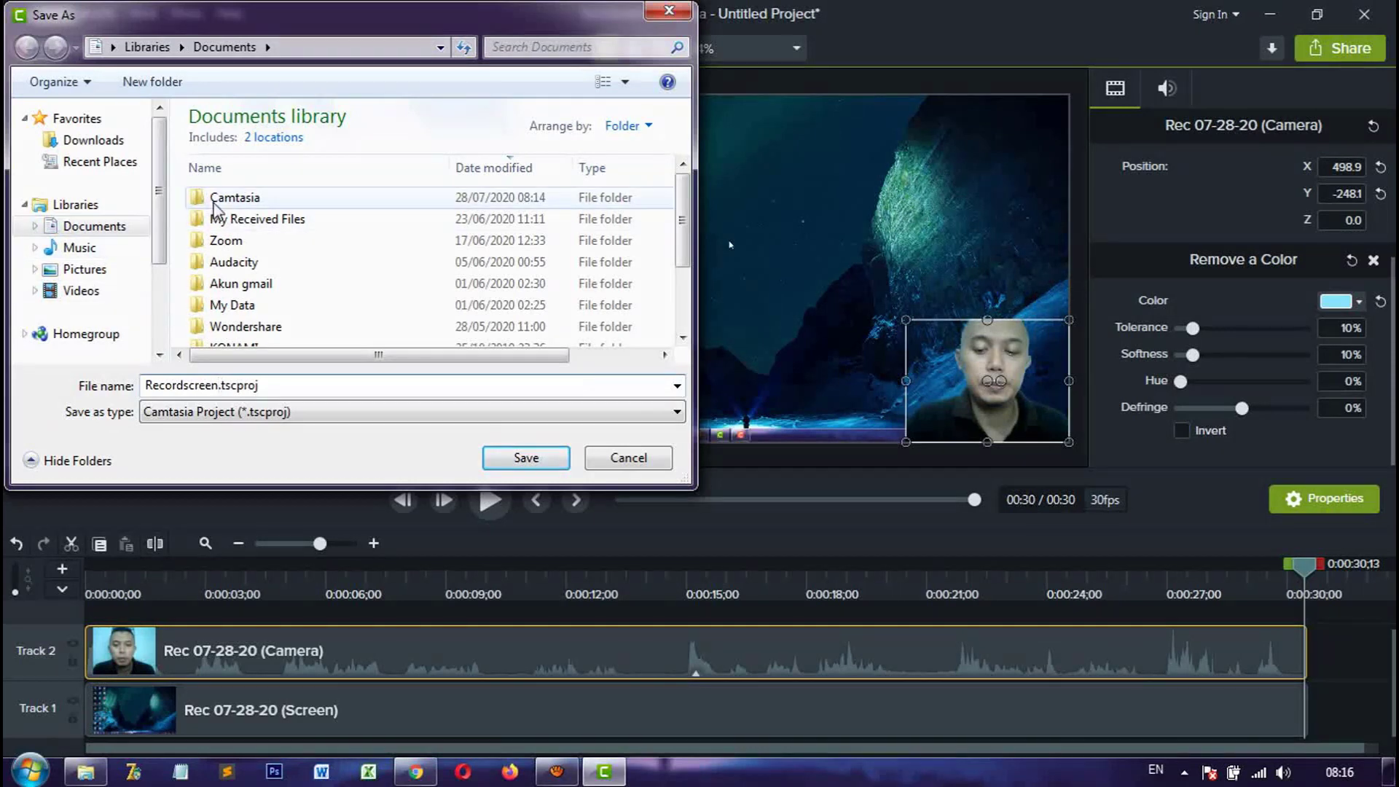
double_click(216, 203)
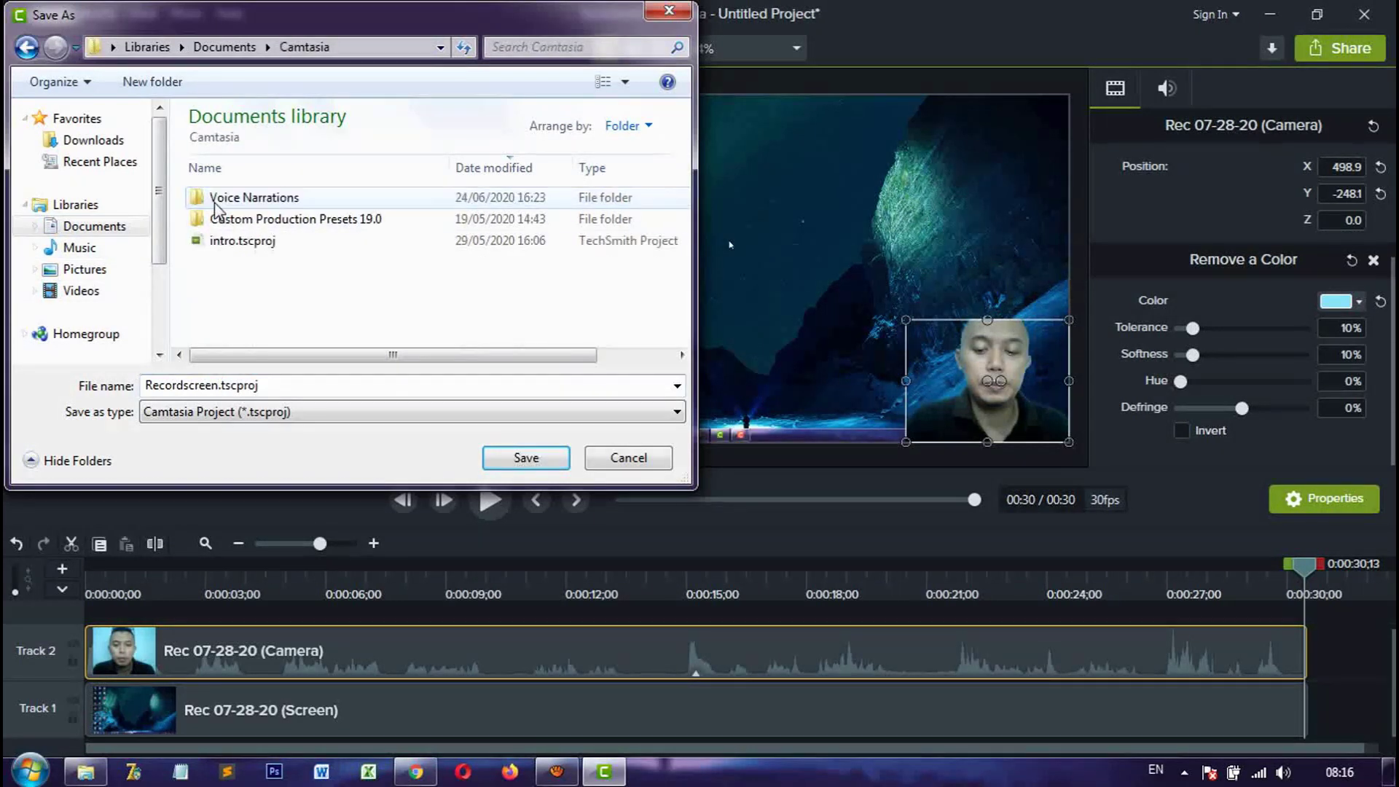
left_click(526, 459)
left_click(692, 269)
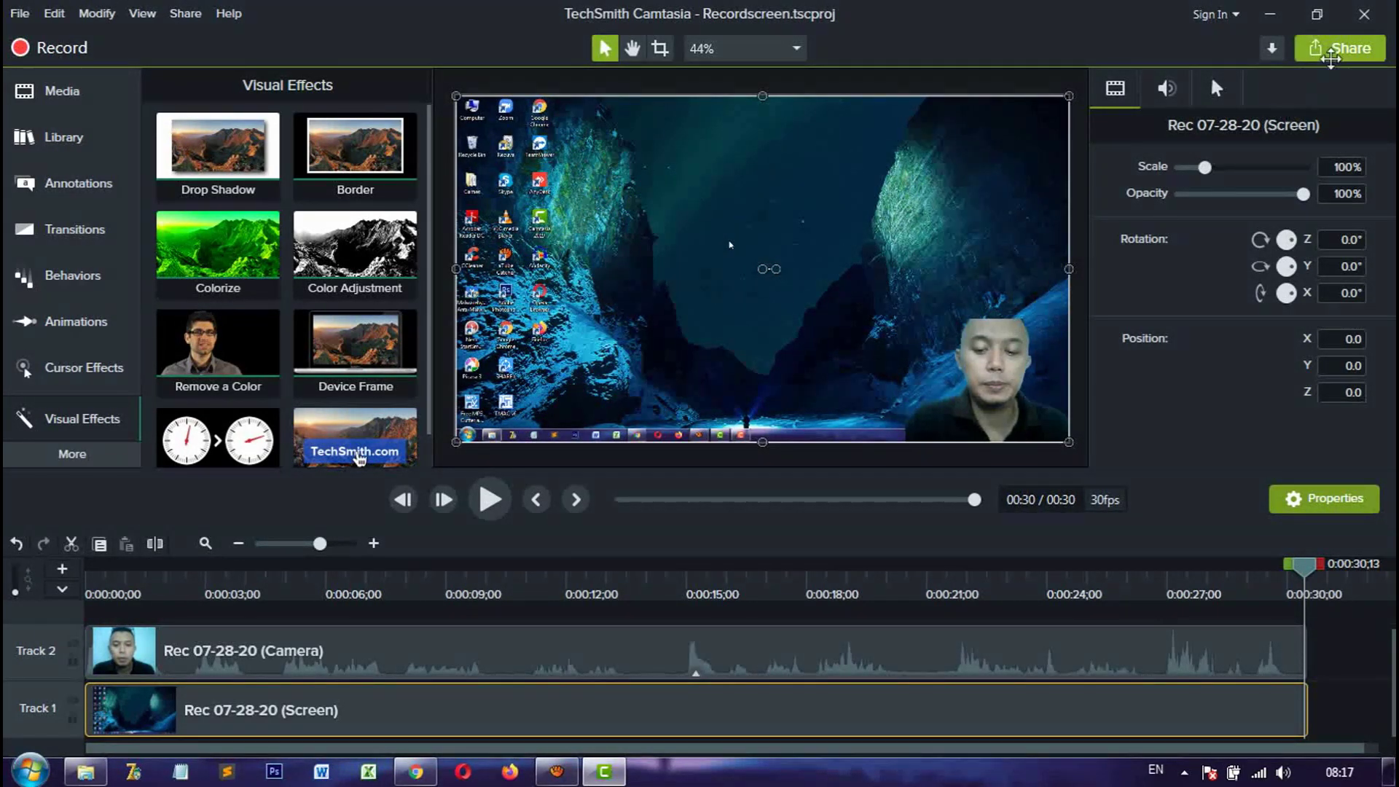
Step: Start producing the video as a local file with the MP4 only (up to 720p) preset
left_click(1330, 58)
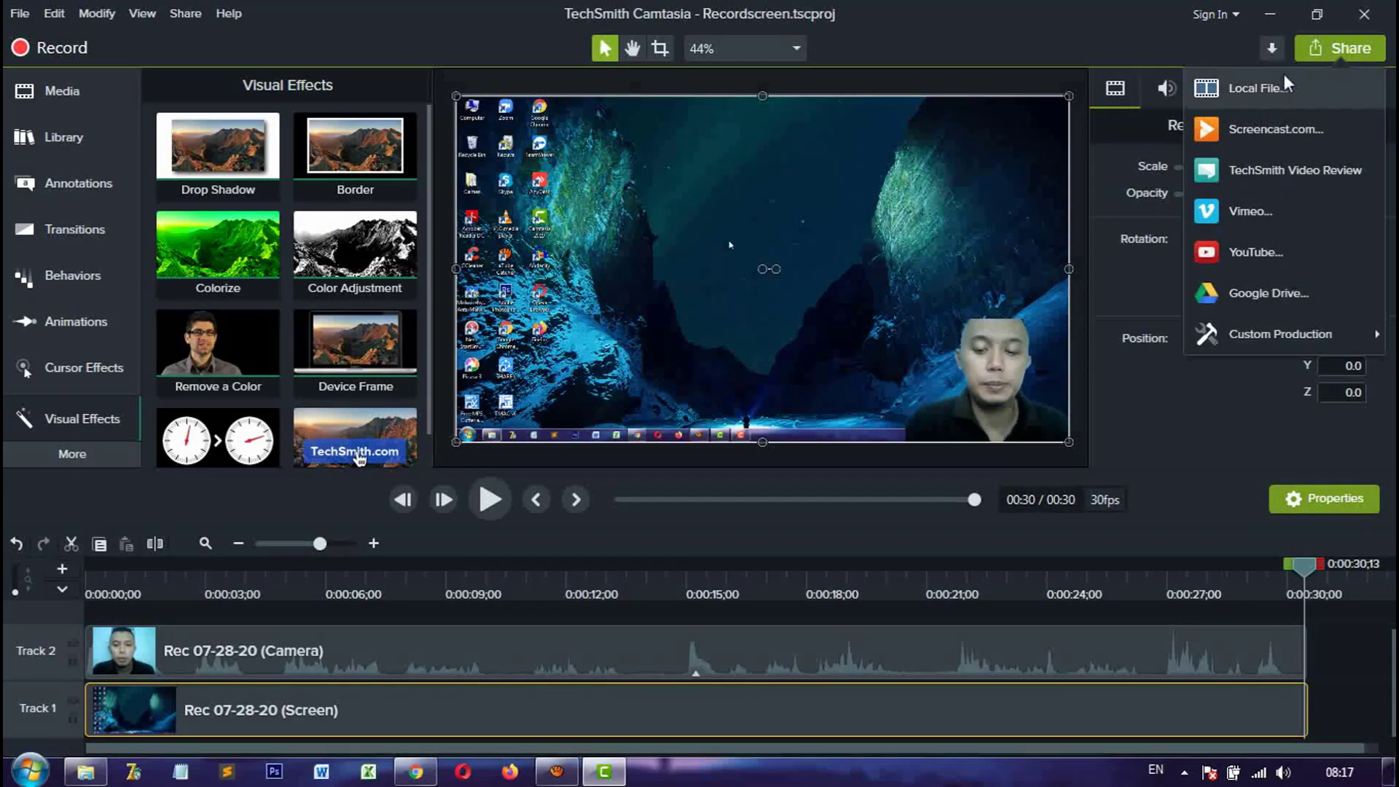
left_click(1271, 87)
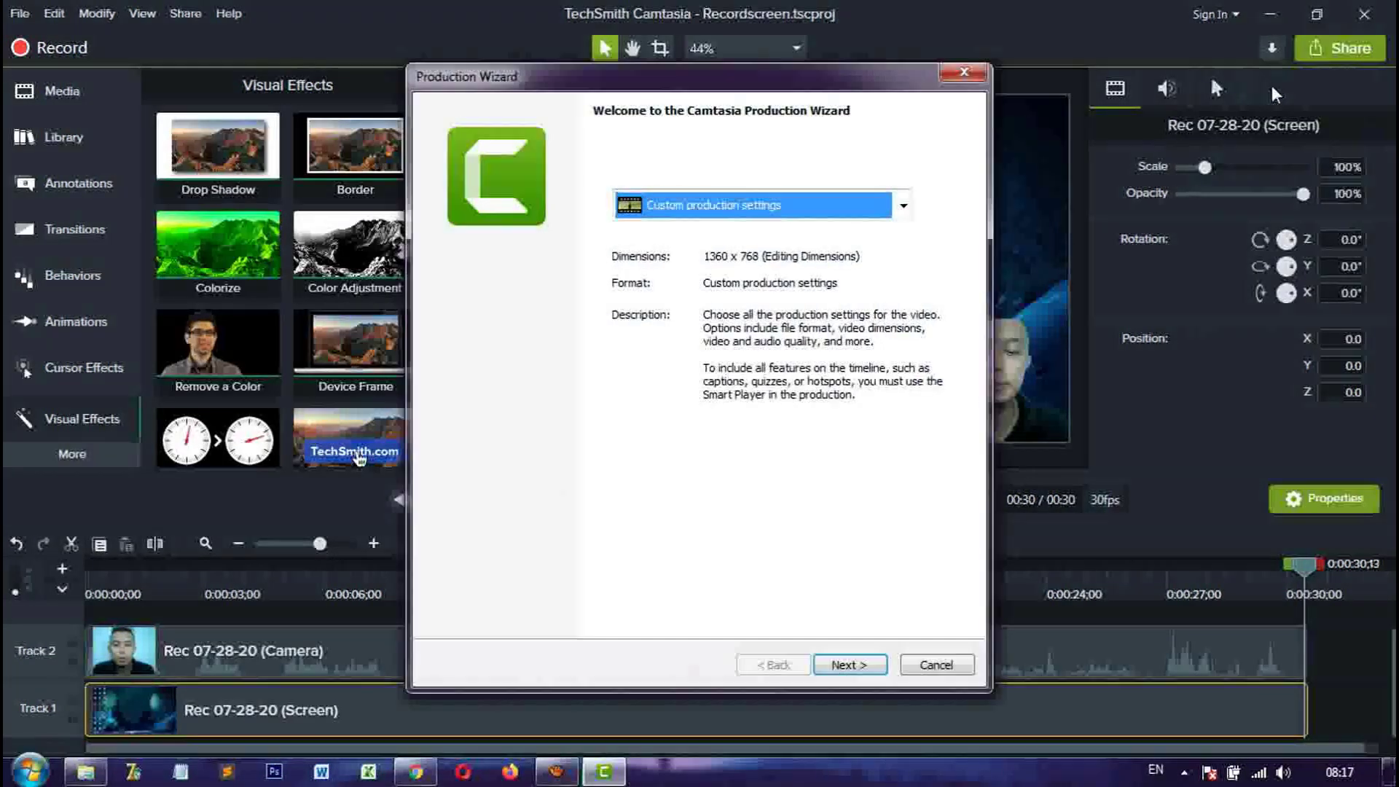
left_click(903, 210)
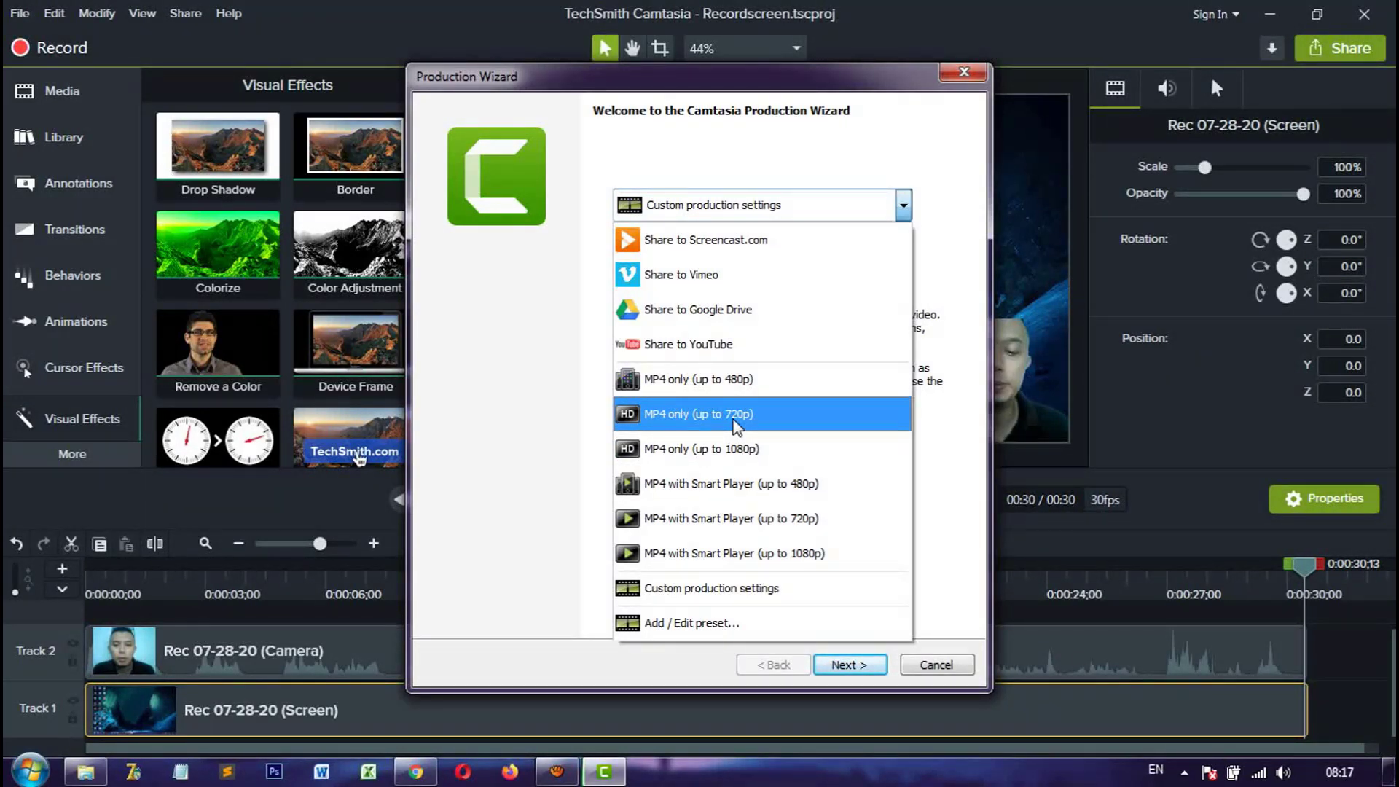
left_click(735, 419)
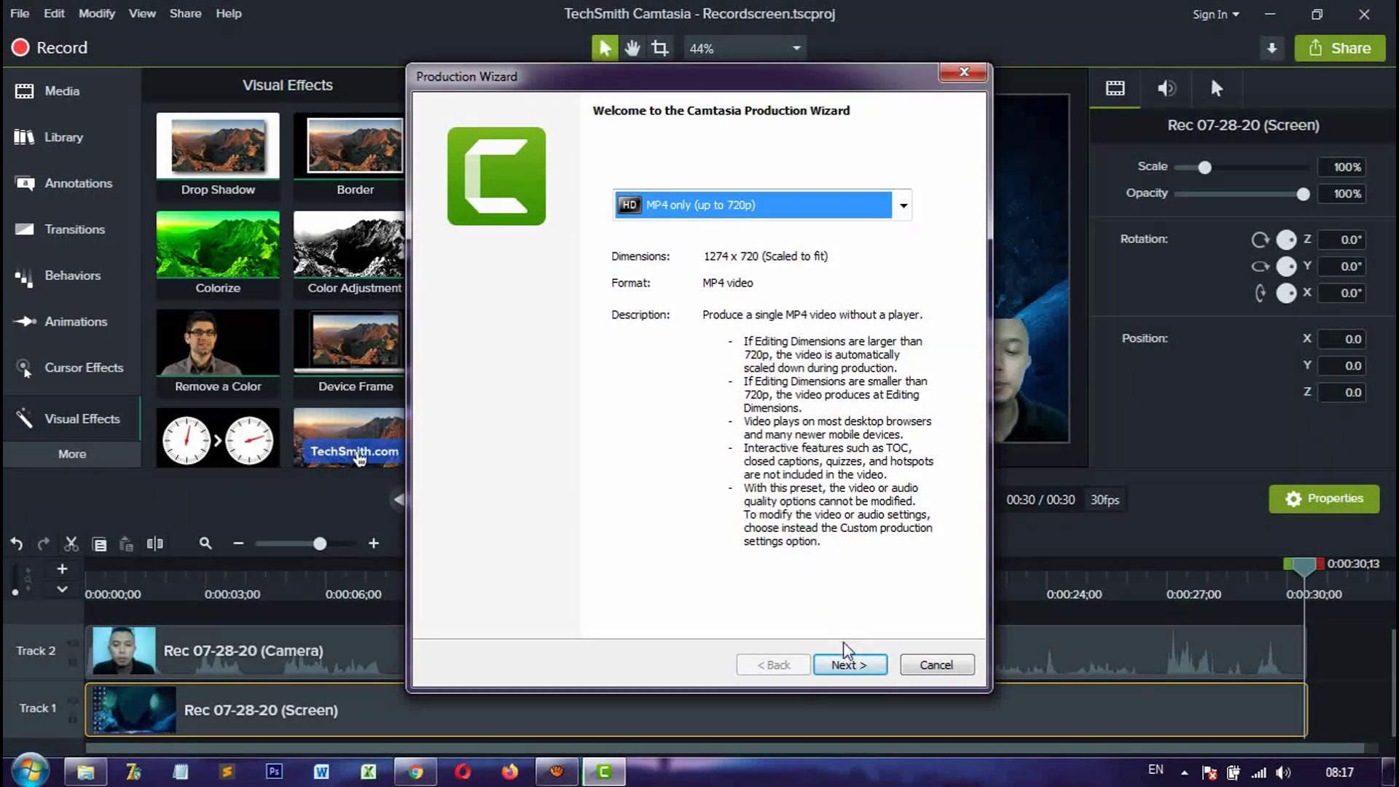
left_click(845, 665)
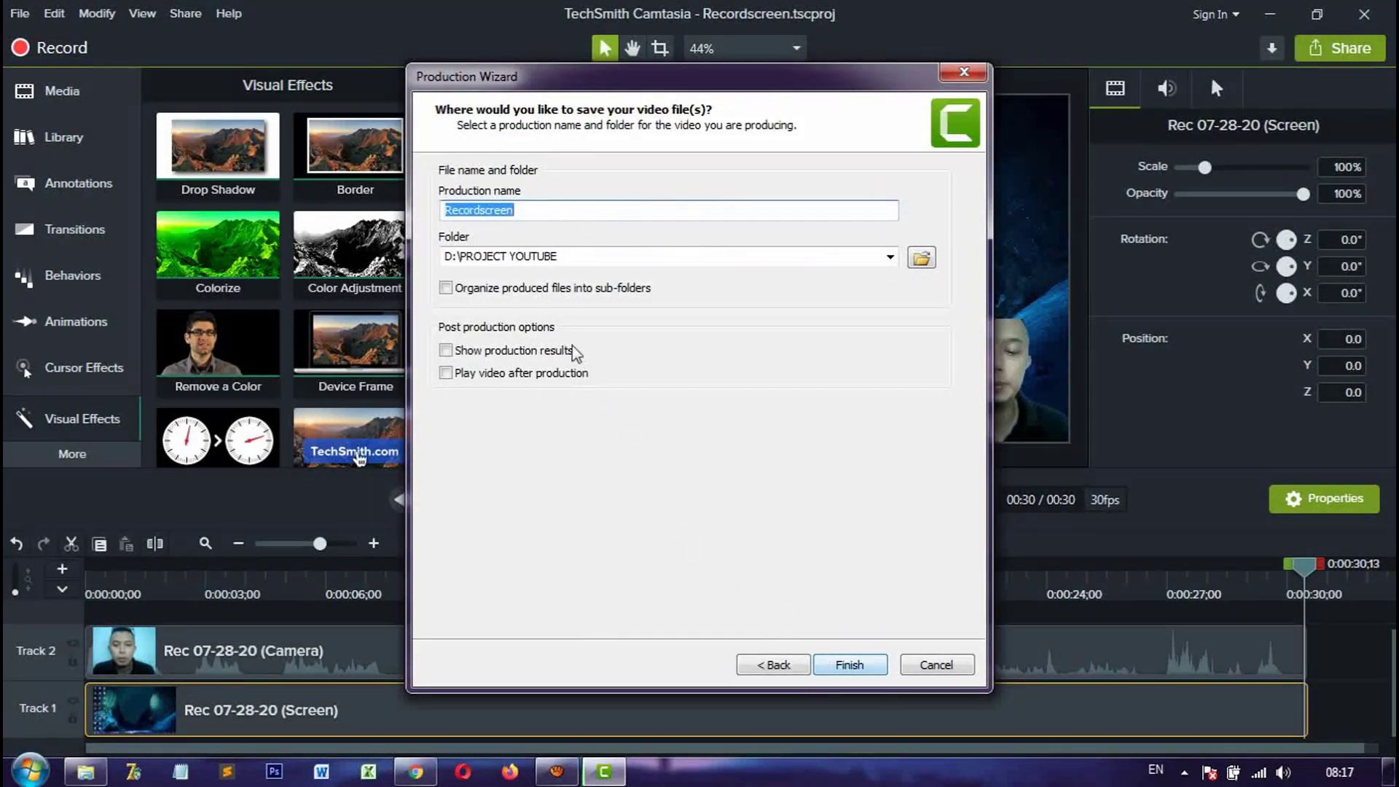
Step: Set the Videos library's Sample Videos folder as the output location and produce the video as Recordscreen.mp4
left_click(921, 257)
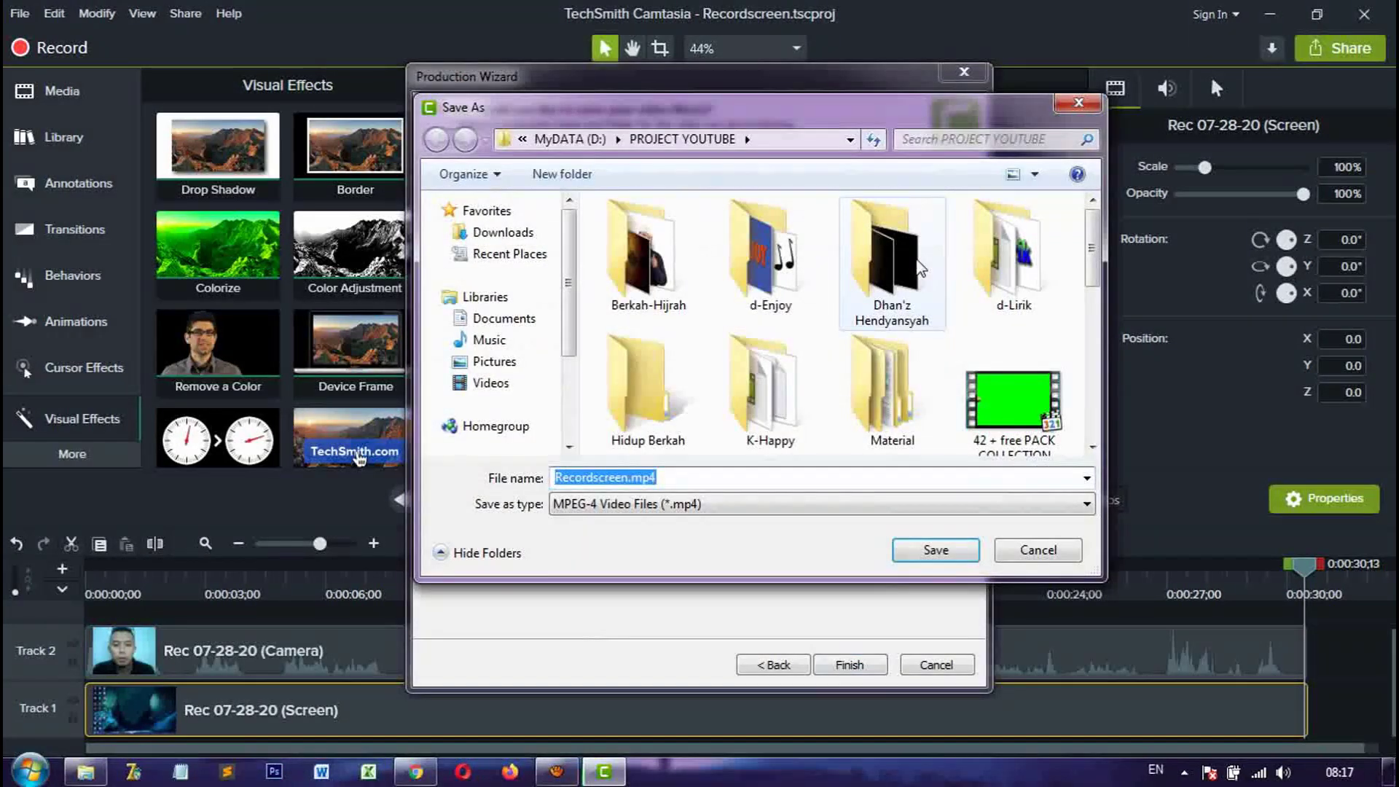
left_click(510, 384)
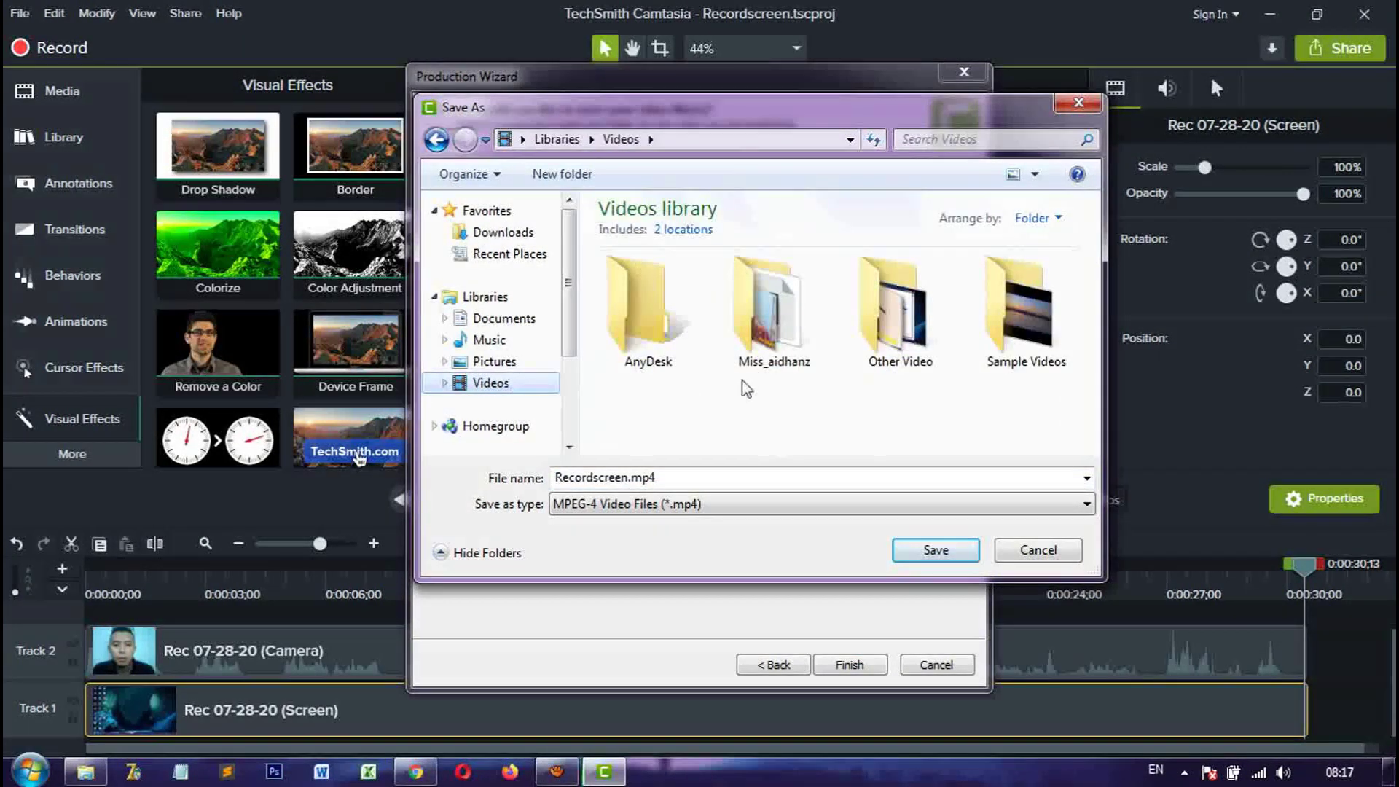
double_click(991, 348)
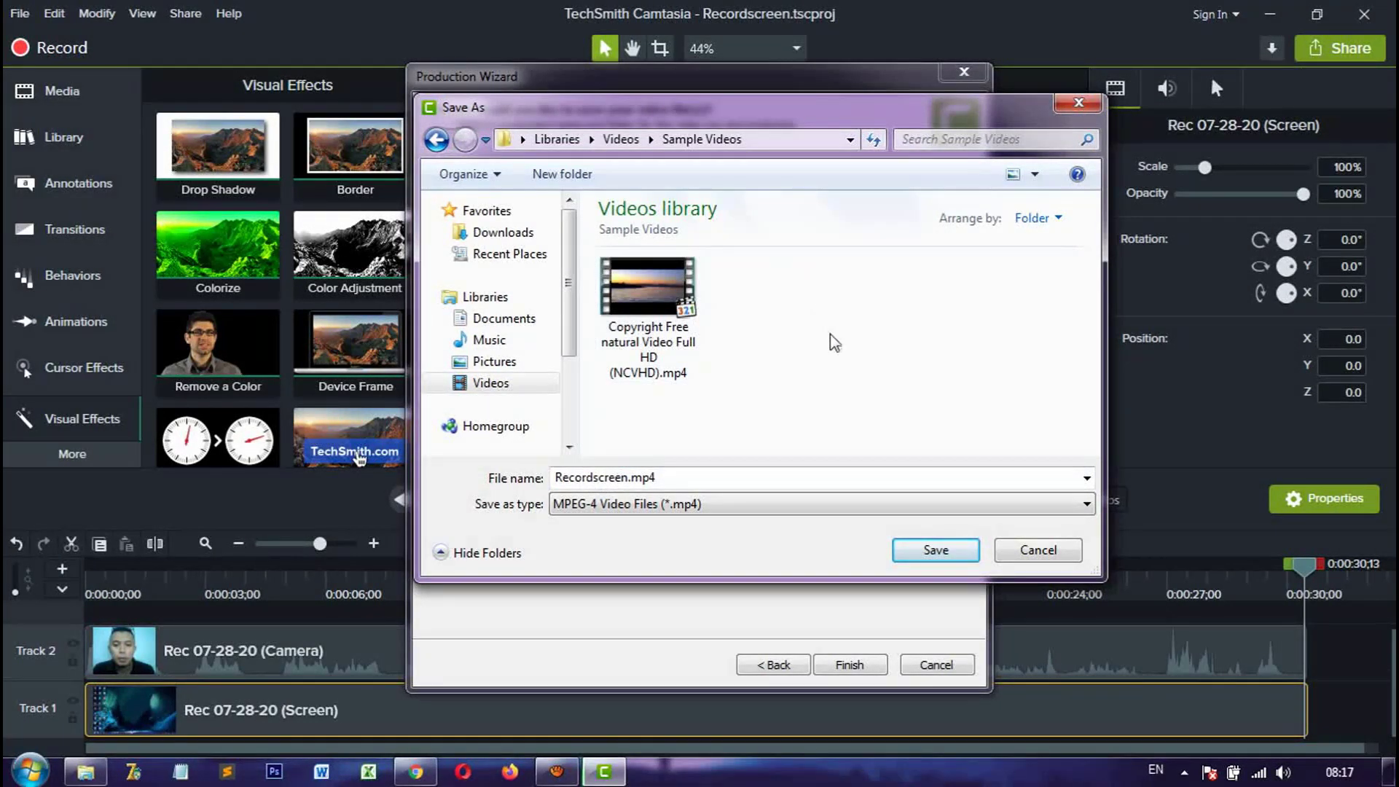
left_click(936, 552)
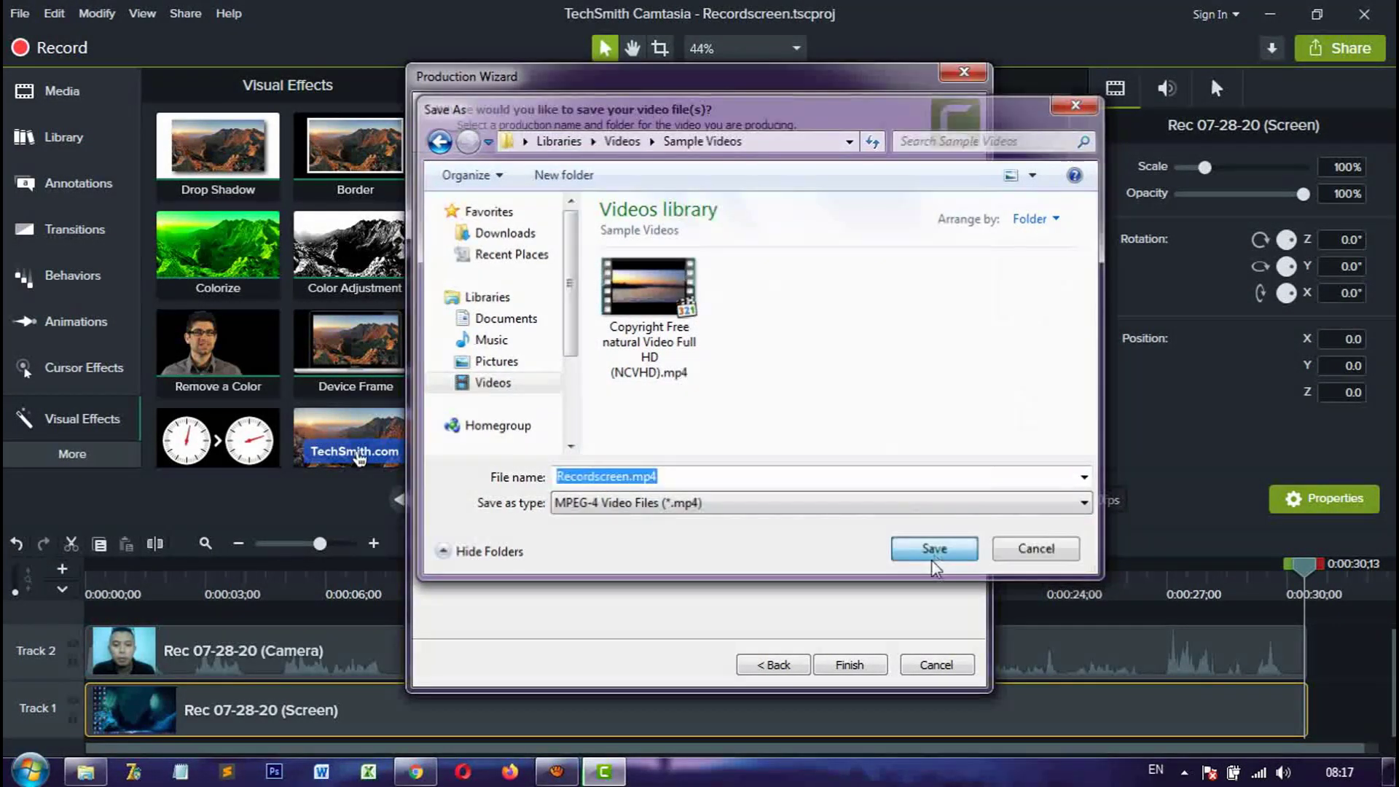
left_click(847, 664)
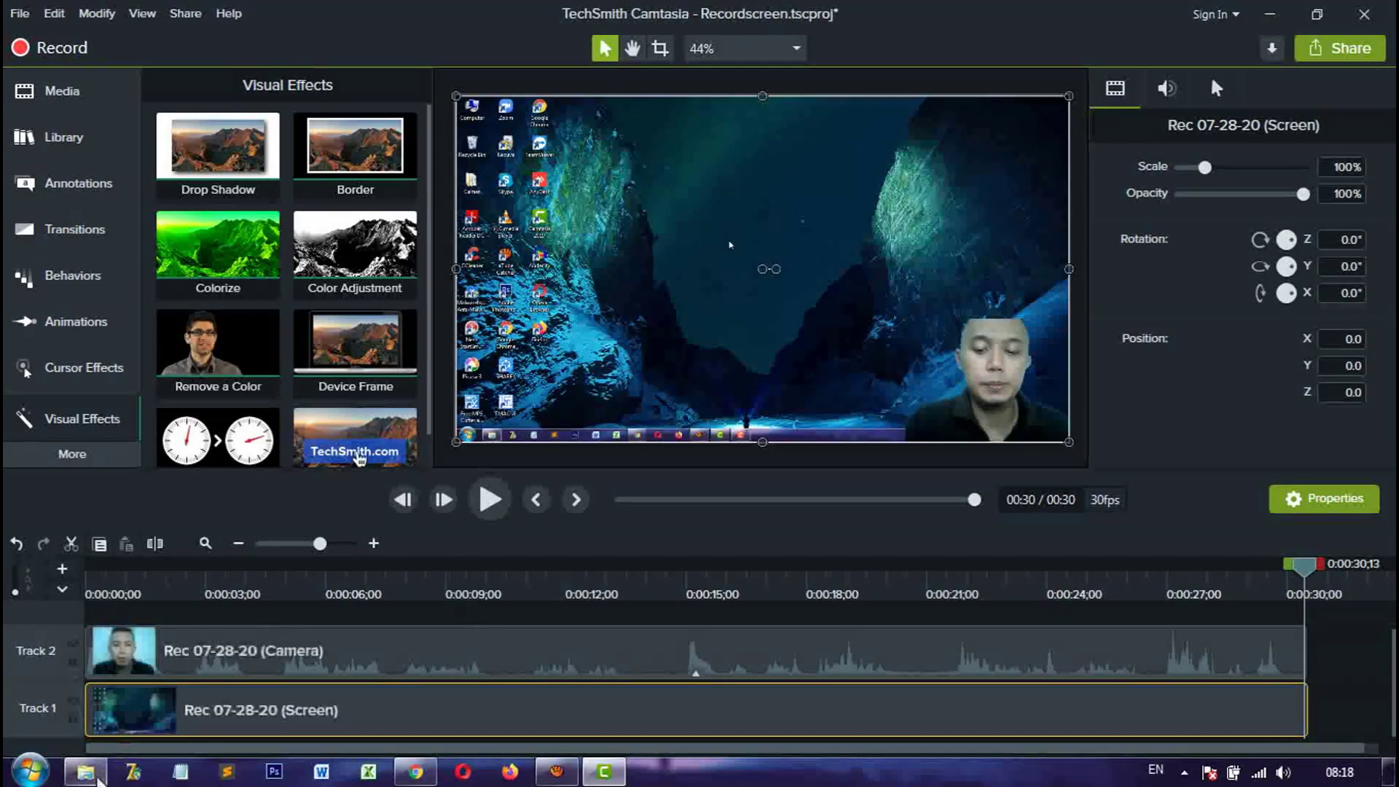
Step: Switch to Windows Explorer, play Recordscreen.mp4 from the Sample Videos folder full screen to review it, and close the player and folder
left_click(95, 777)
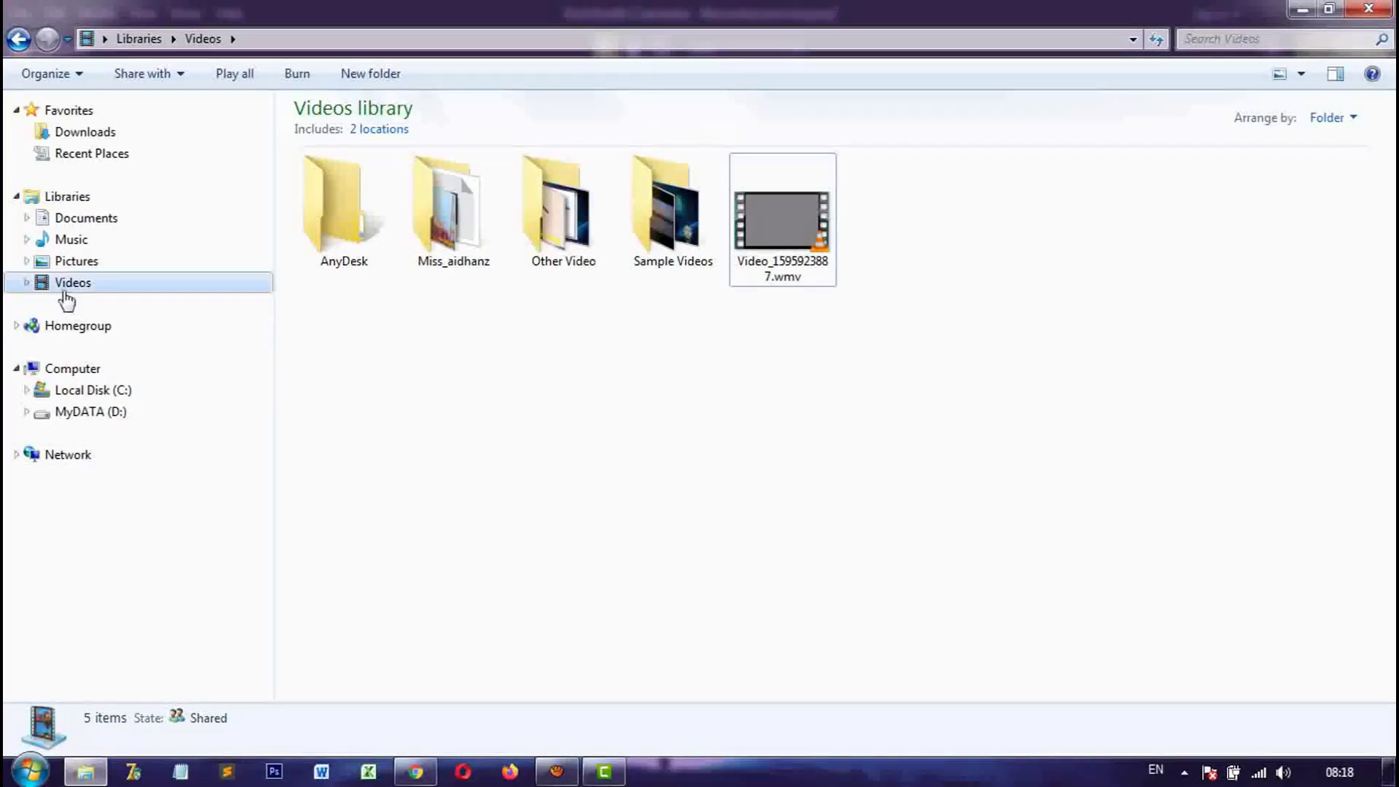
double_click(671, 216)
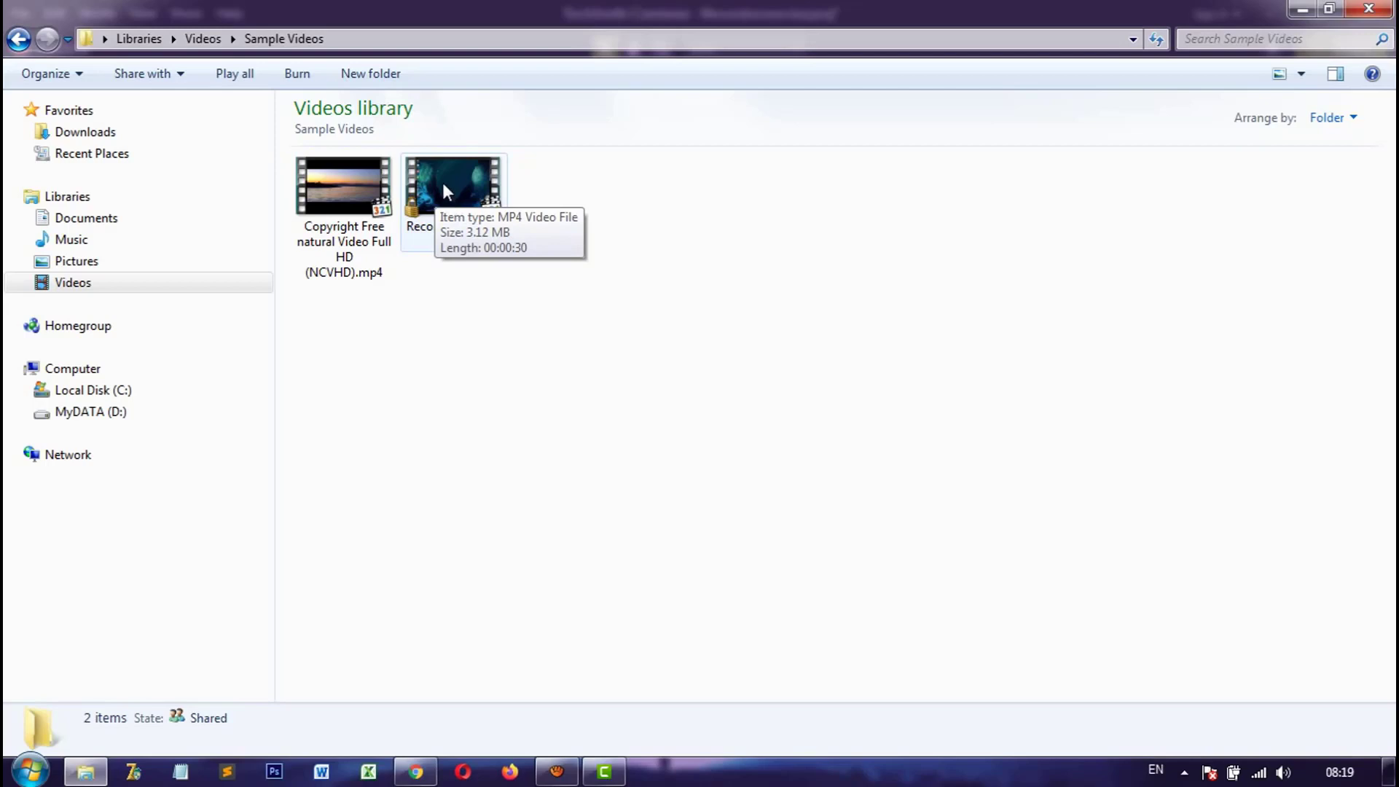
double_click(443, 182)
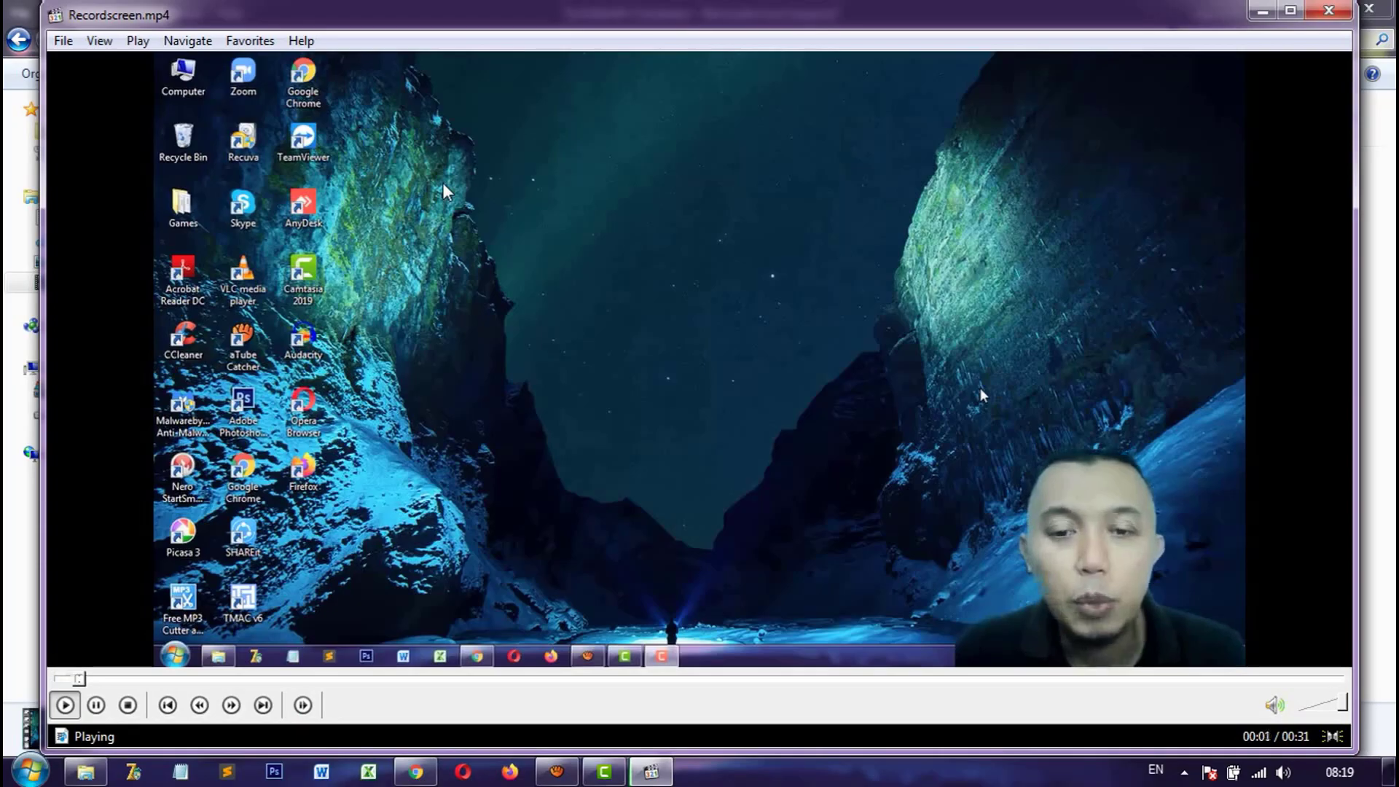
double_click(469, 222)
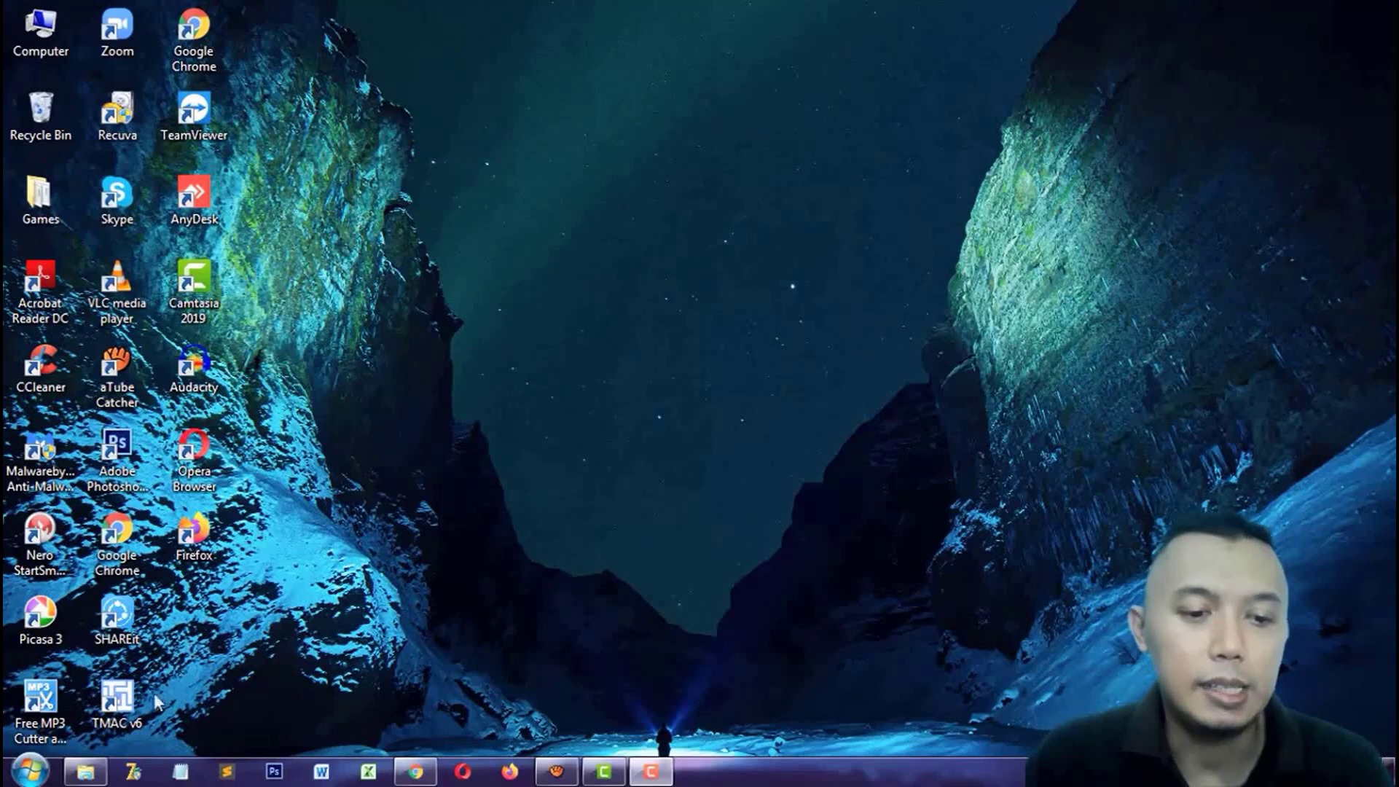
left_click(87, 774)
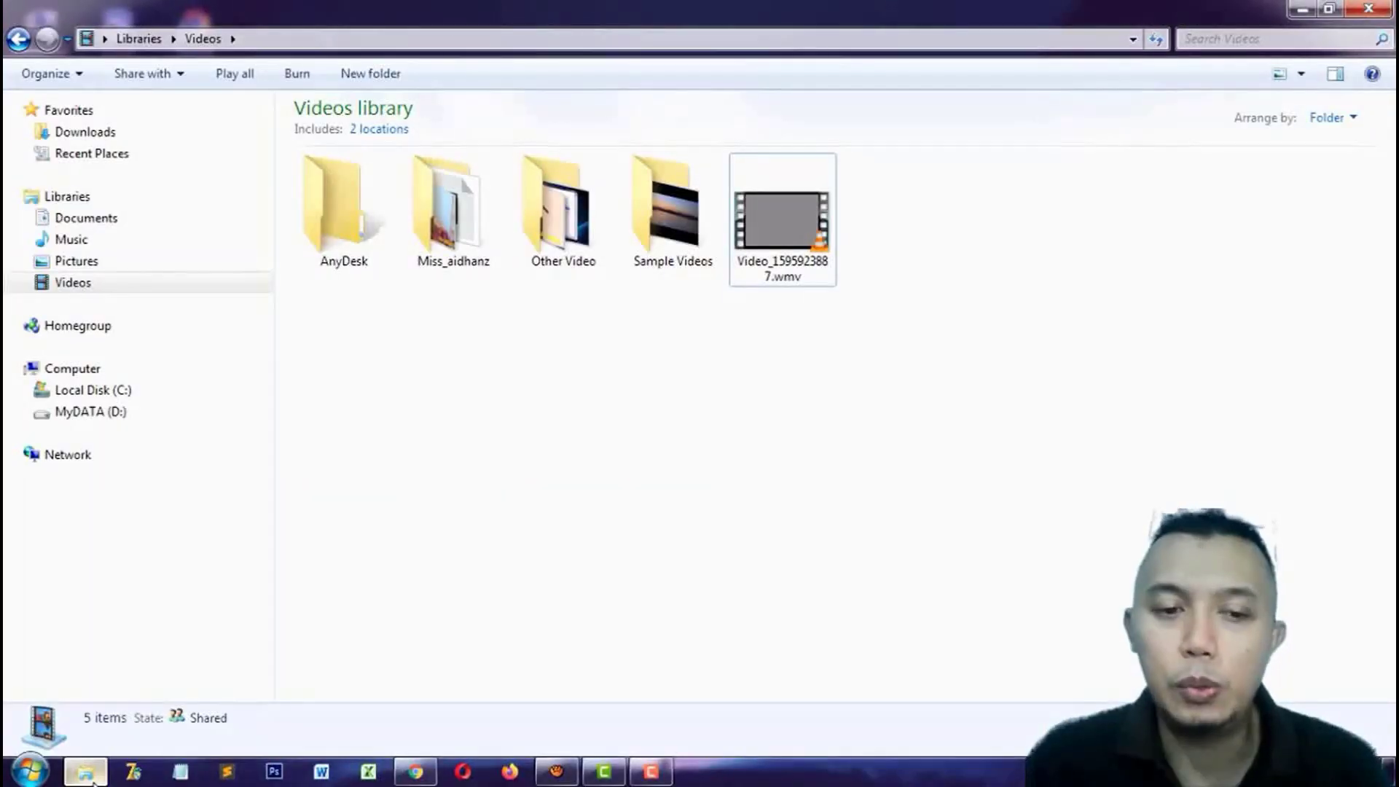
left_click(87, 774)
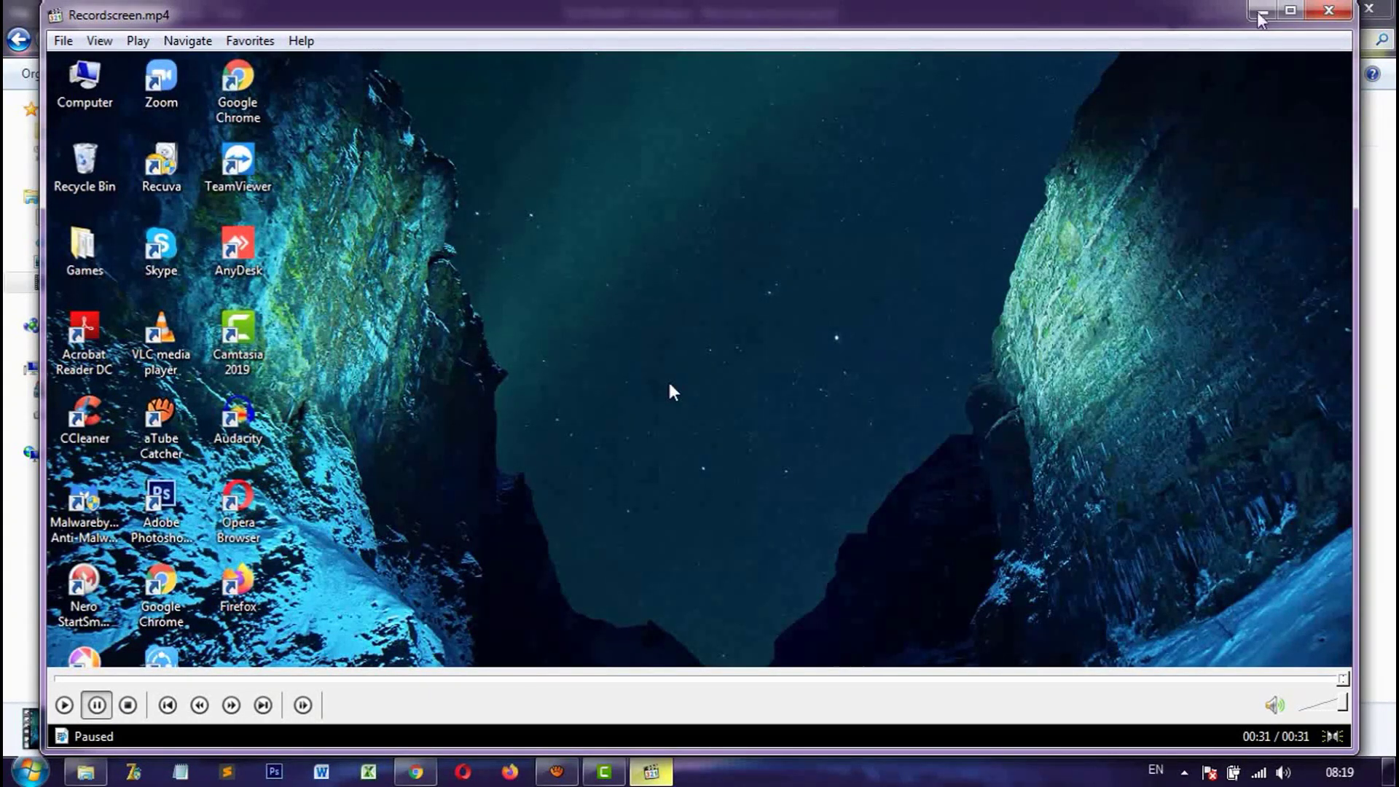
left_click(1329, 11)
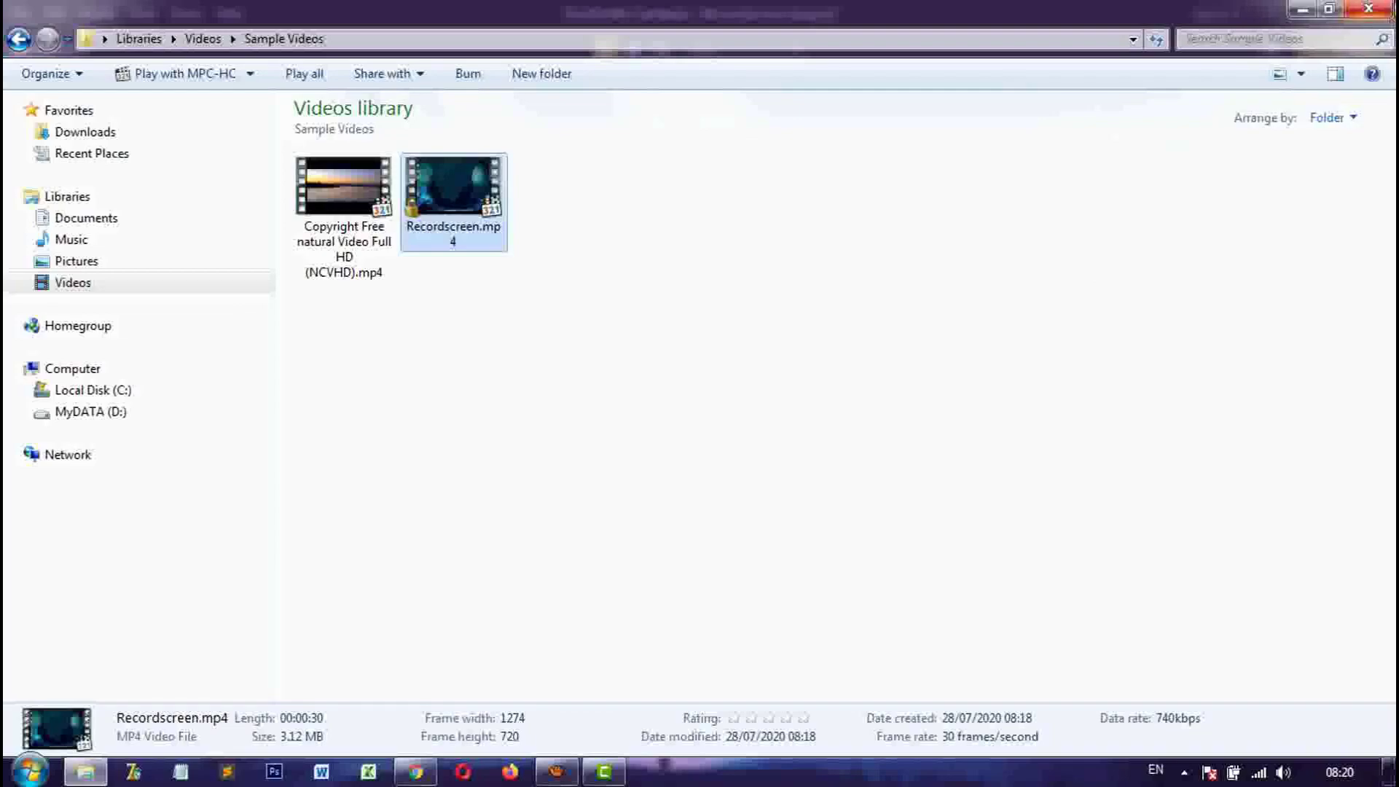
left_click(1368, 8)
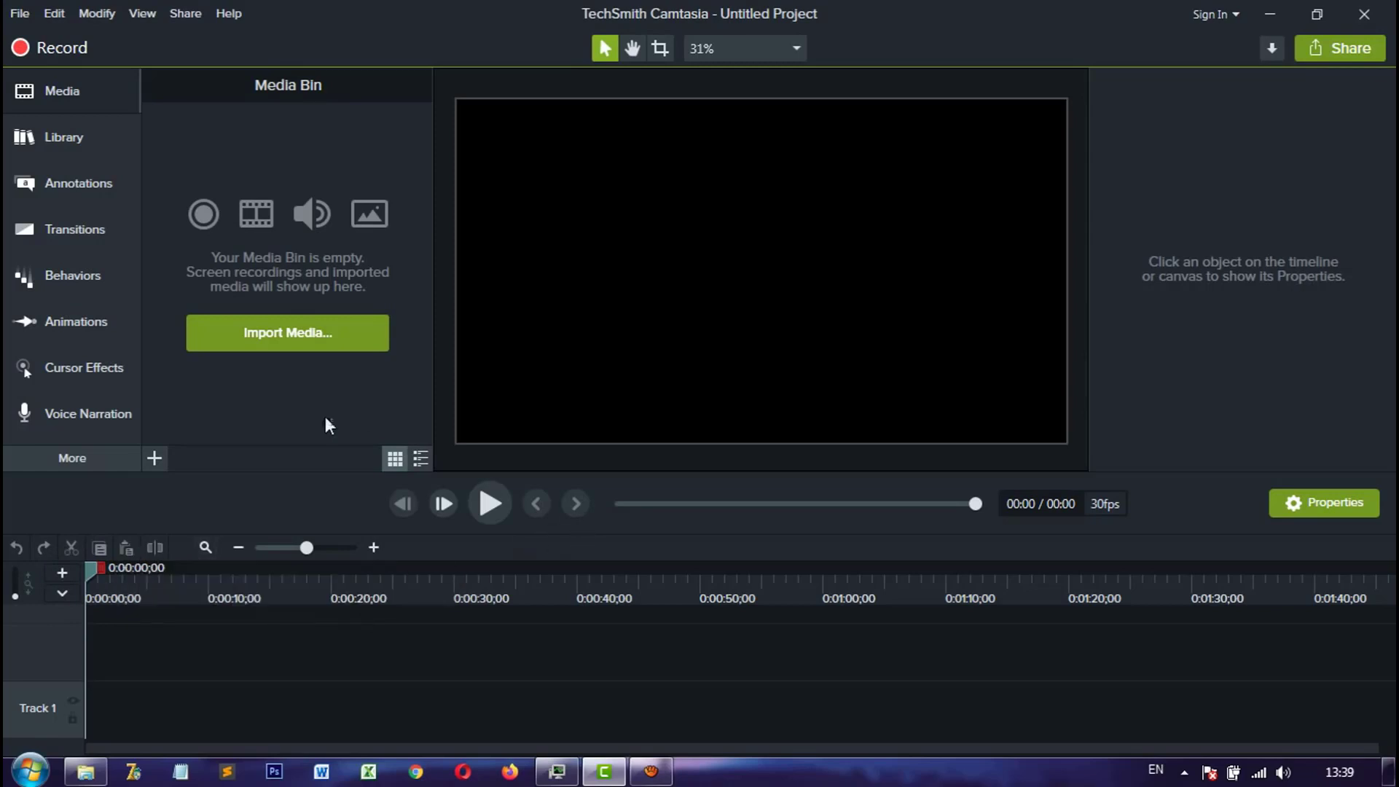
Step: Import Recordscreen.mp4 and Samplevideo.mp4 together from the Sample Videos folder into the new Camtasia project's Media Bin
left_click(61, 90)
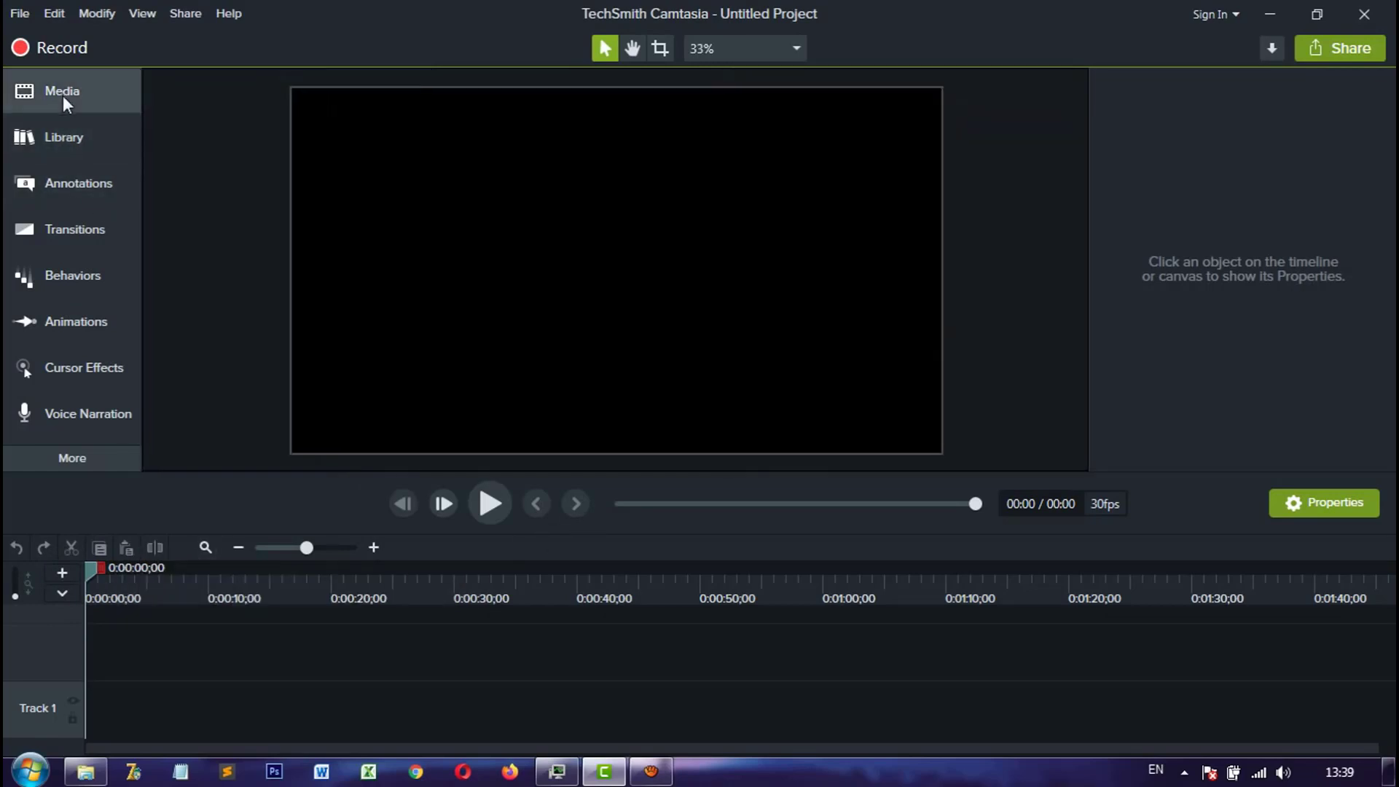
left_click(62, 95)
left_click(320, 344)
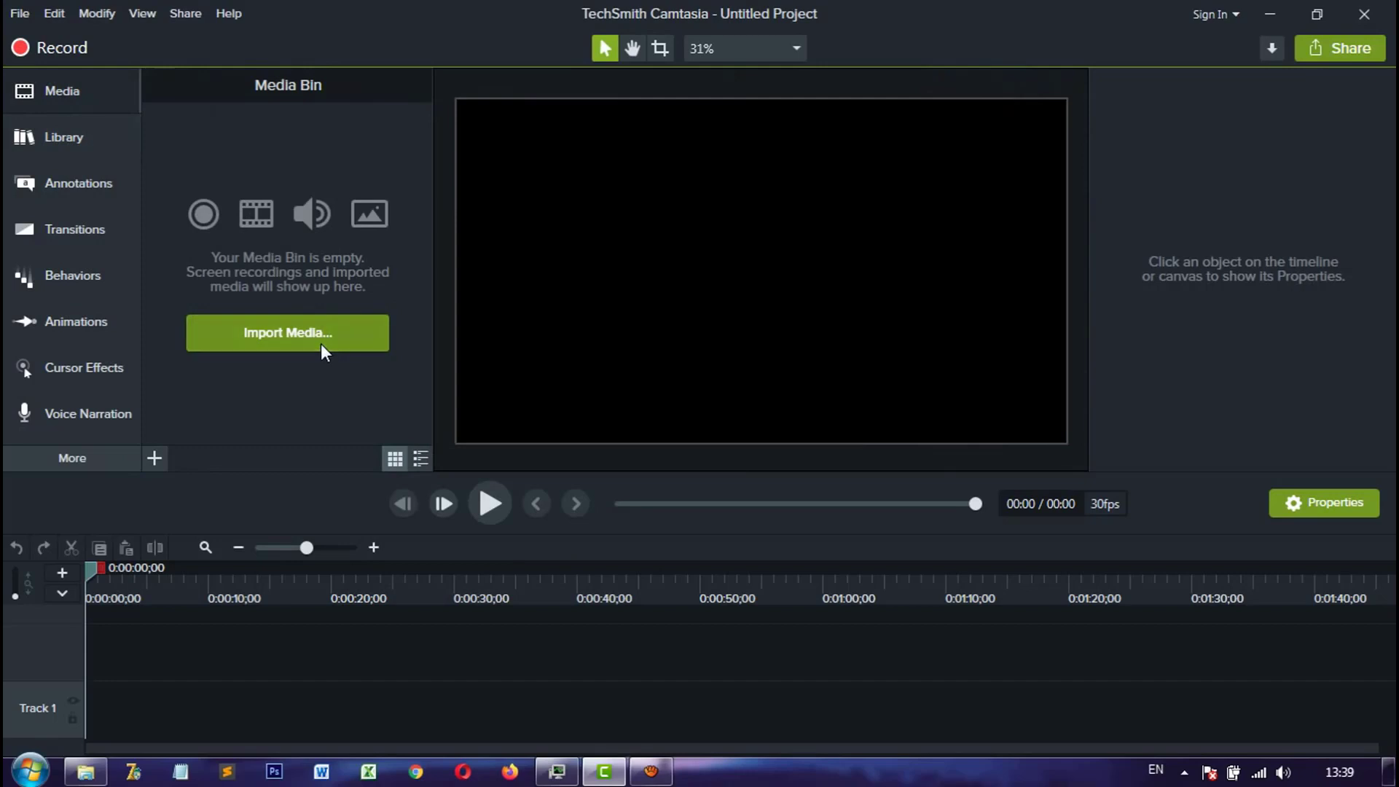
left_click(81, 290)
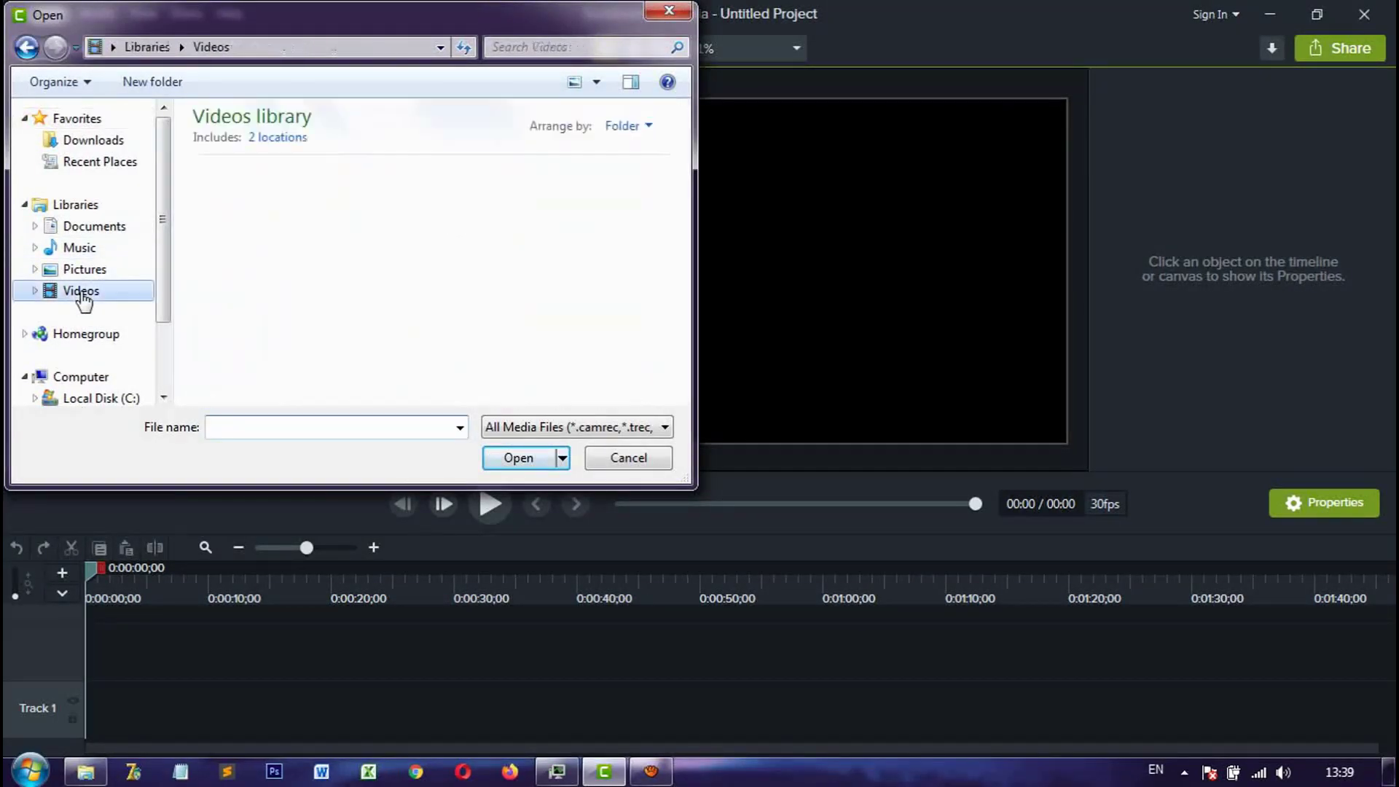
double_click(591, 241)
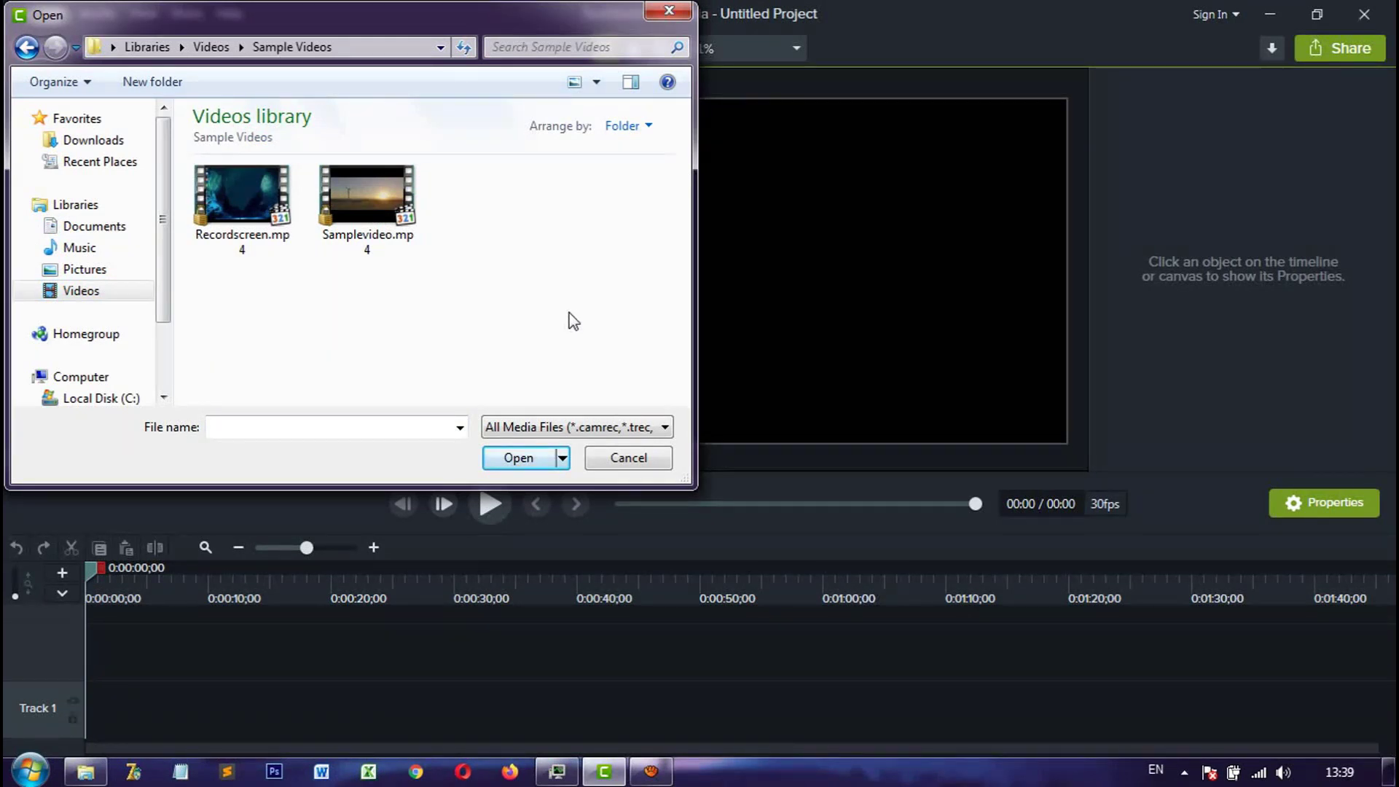
left_click_drag(441, 202, 233, 273)
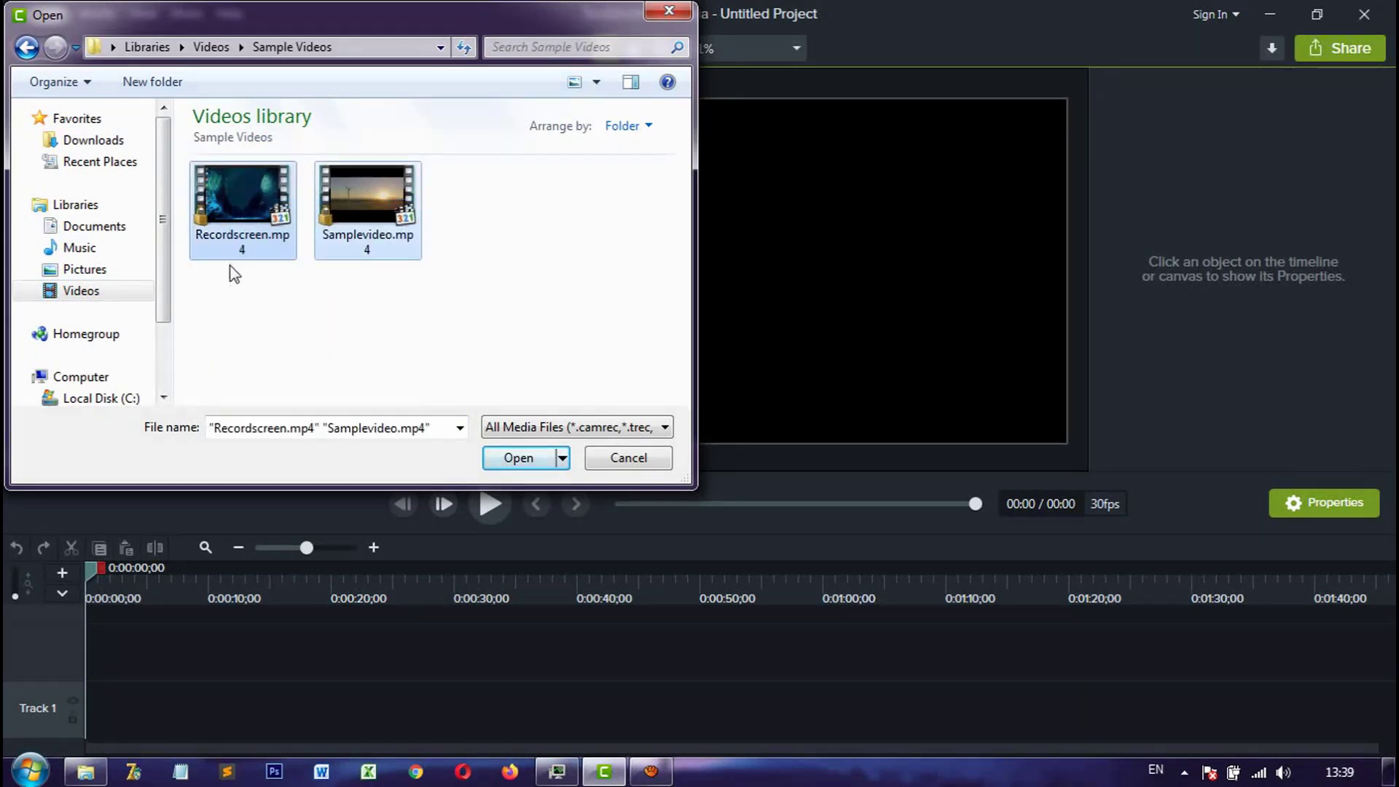
left_click(519, 459)
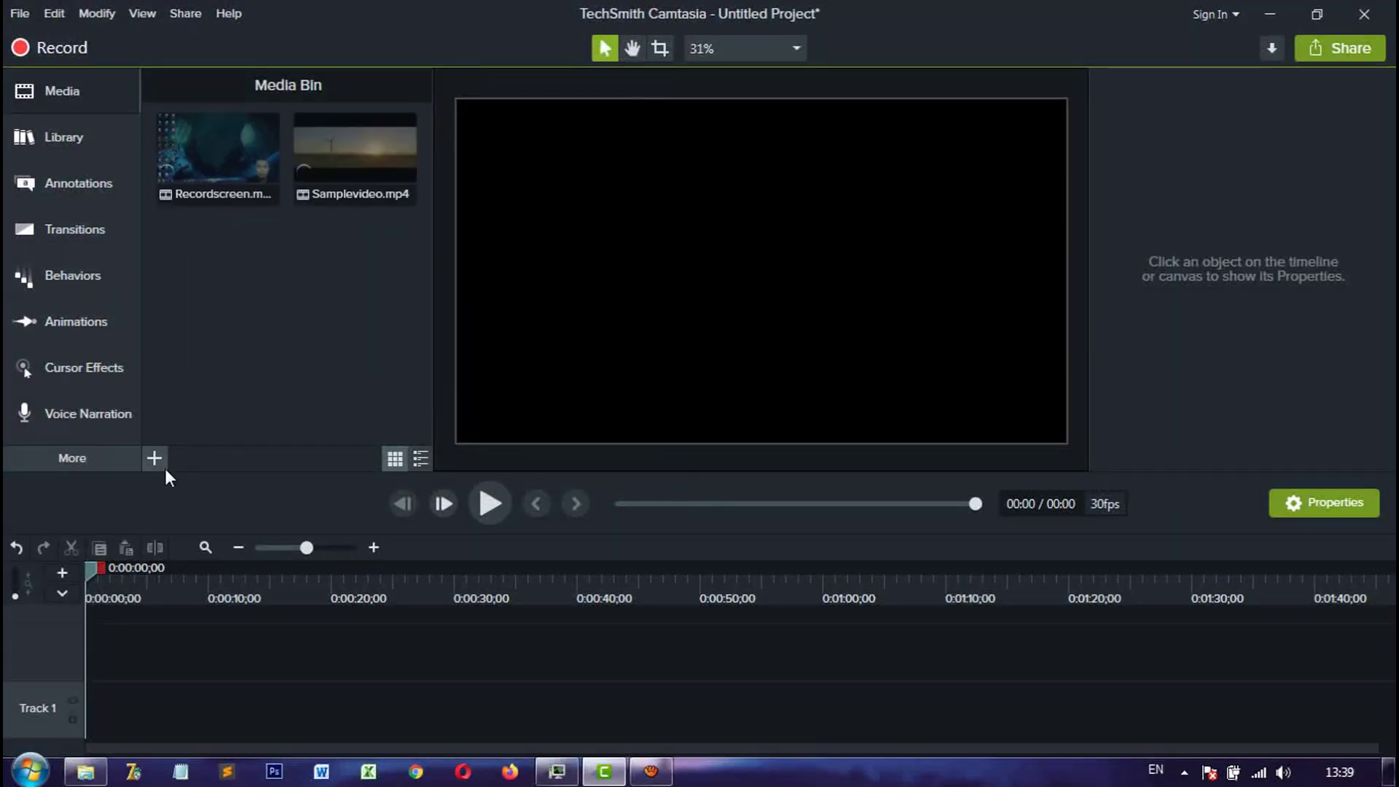
Step: Import the picture Koala.jpg from the Sample Pictures folder into the Media Bin
left_click(163, 469)
left_click(177, 399)
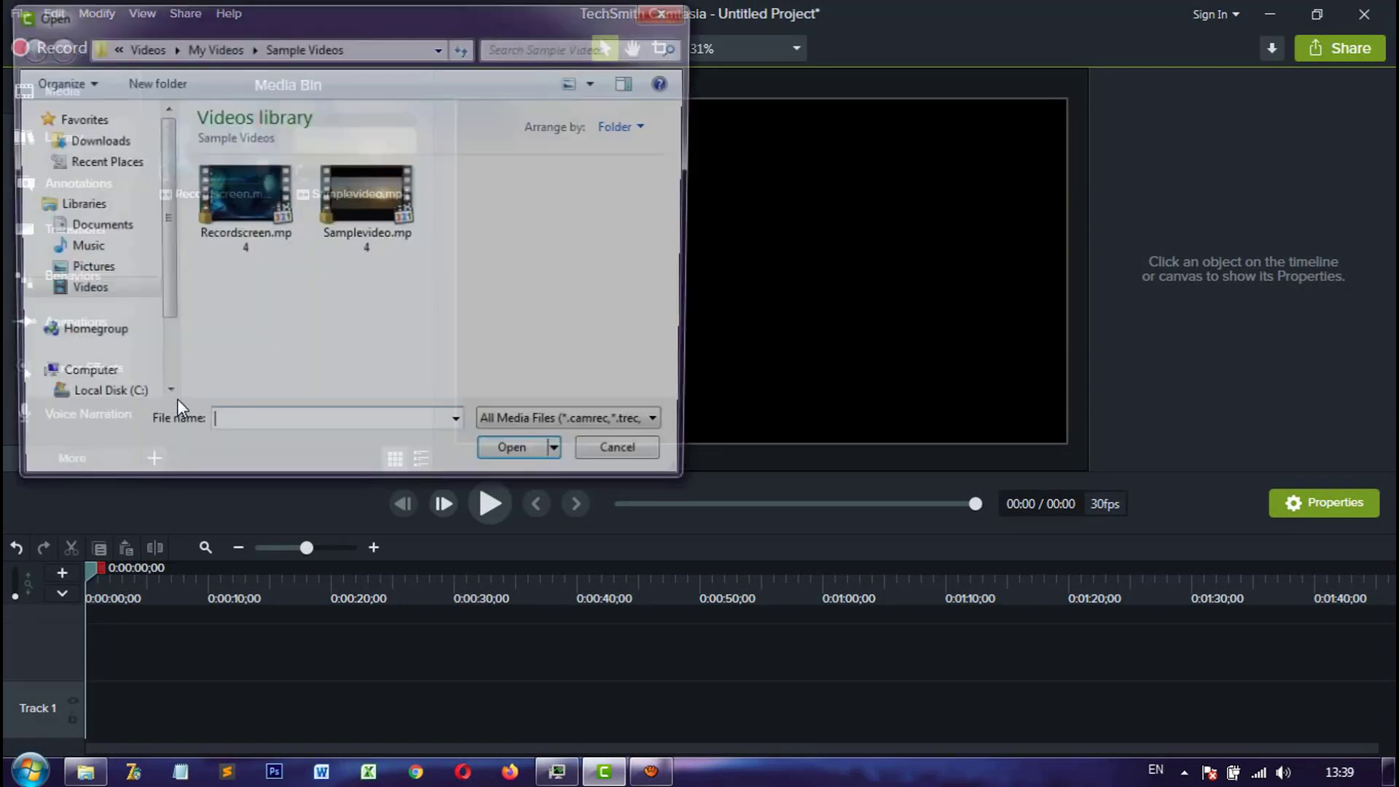
left_click(85, 268)
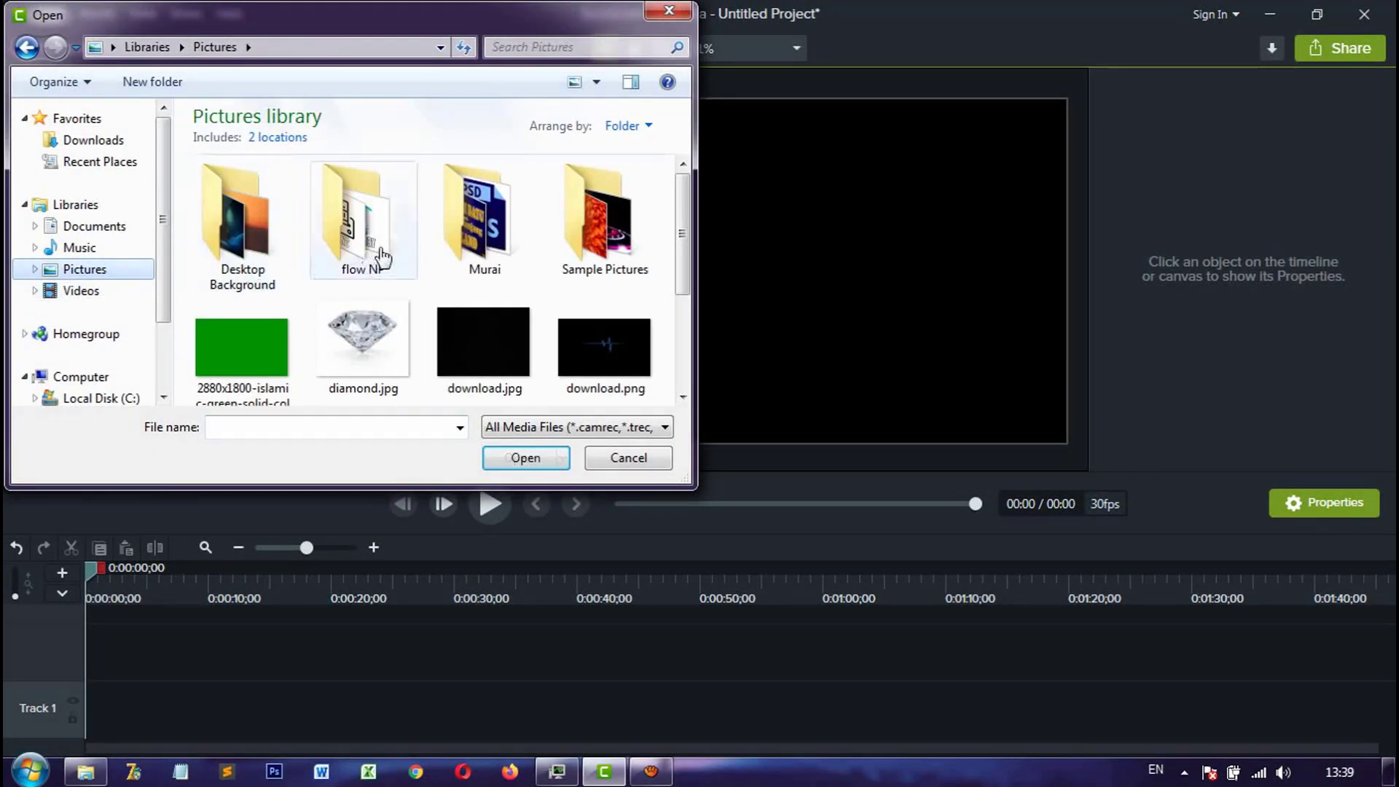
left_click(575, 218)
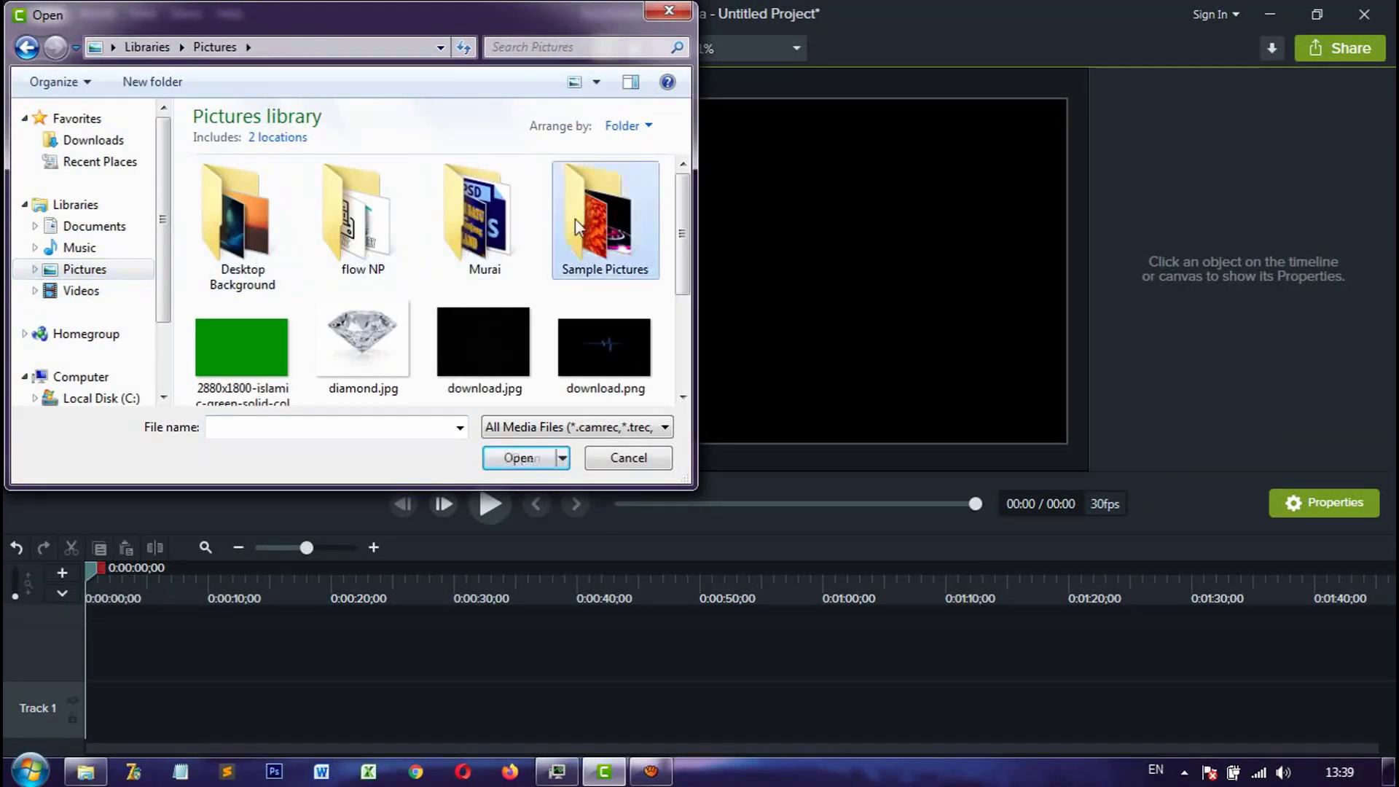
double_click(575, 219)
double_click(268, 334)
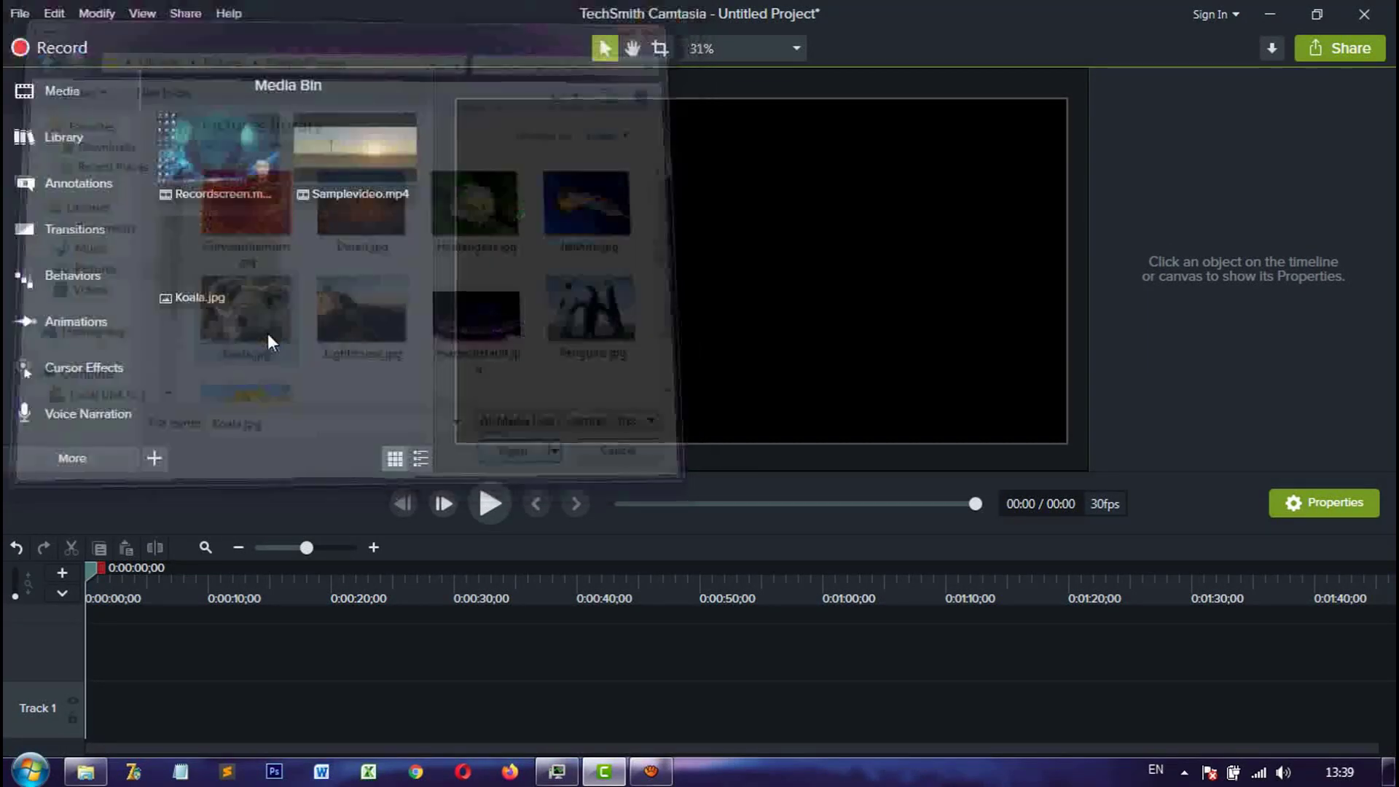
Step: Import Sample Music.wav from the Sample Music folder of the Music library into the Media Bin
left_click(153, 457)
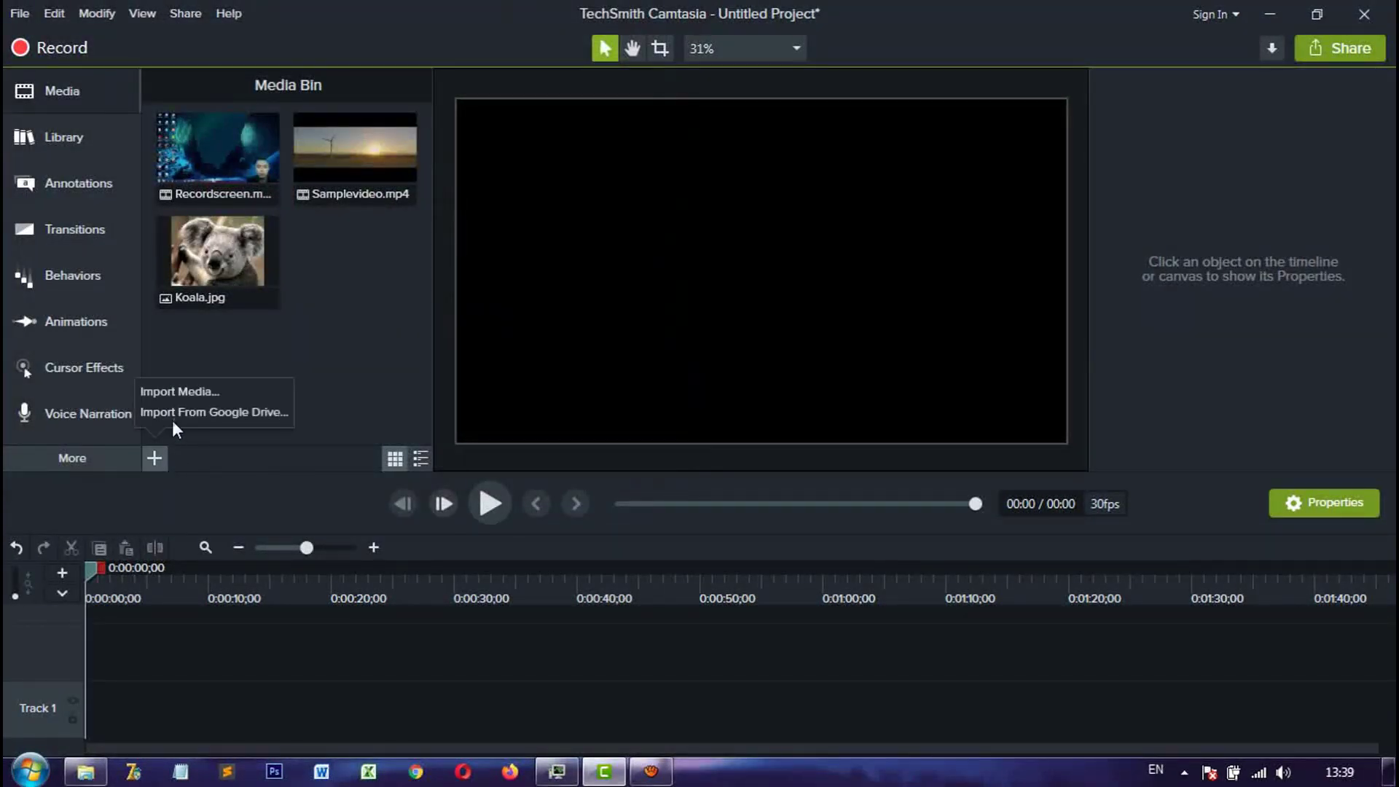
left_click(175, 392)
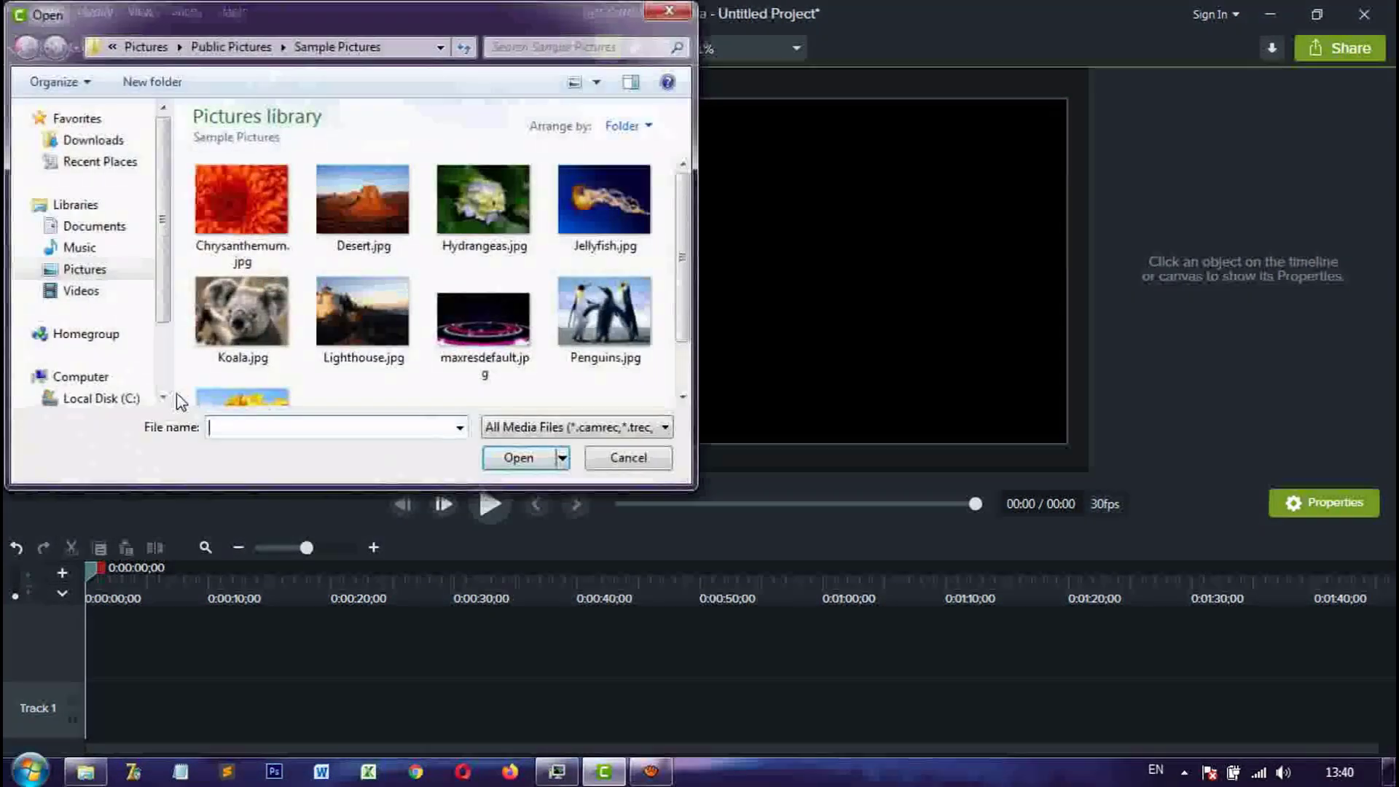
left_click(87, 251)
double_click(262, 221)
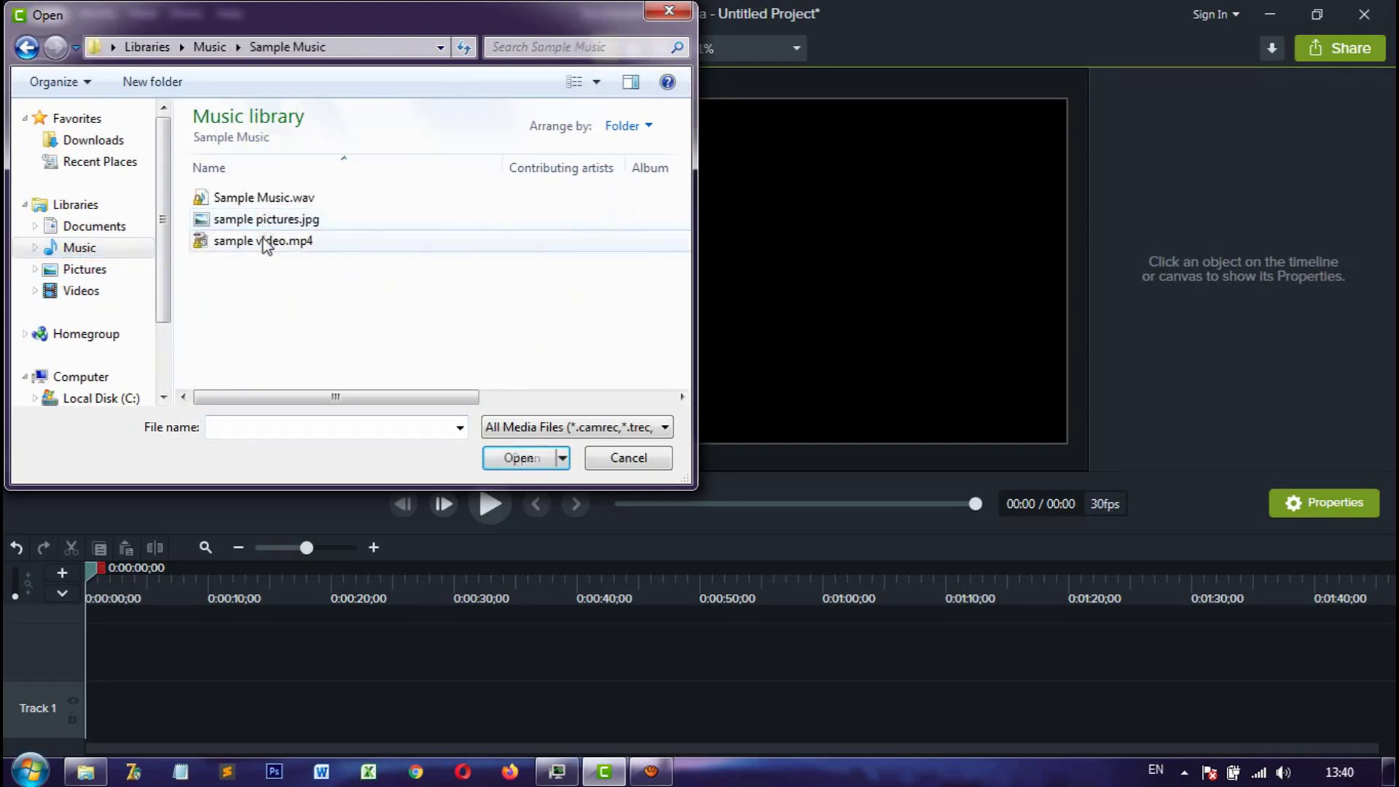
double_click(266, 198)
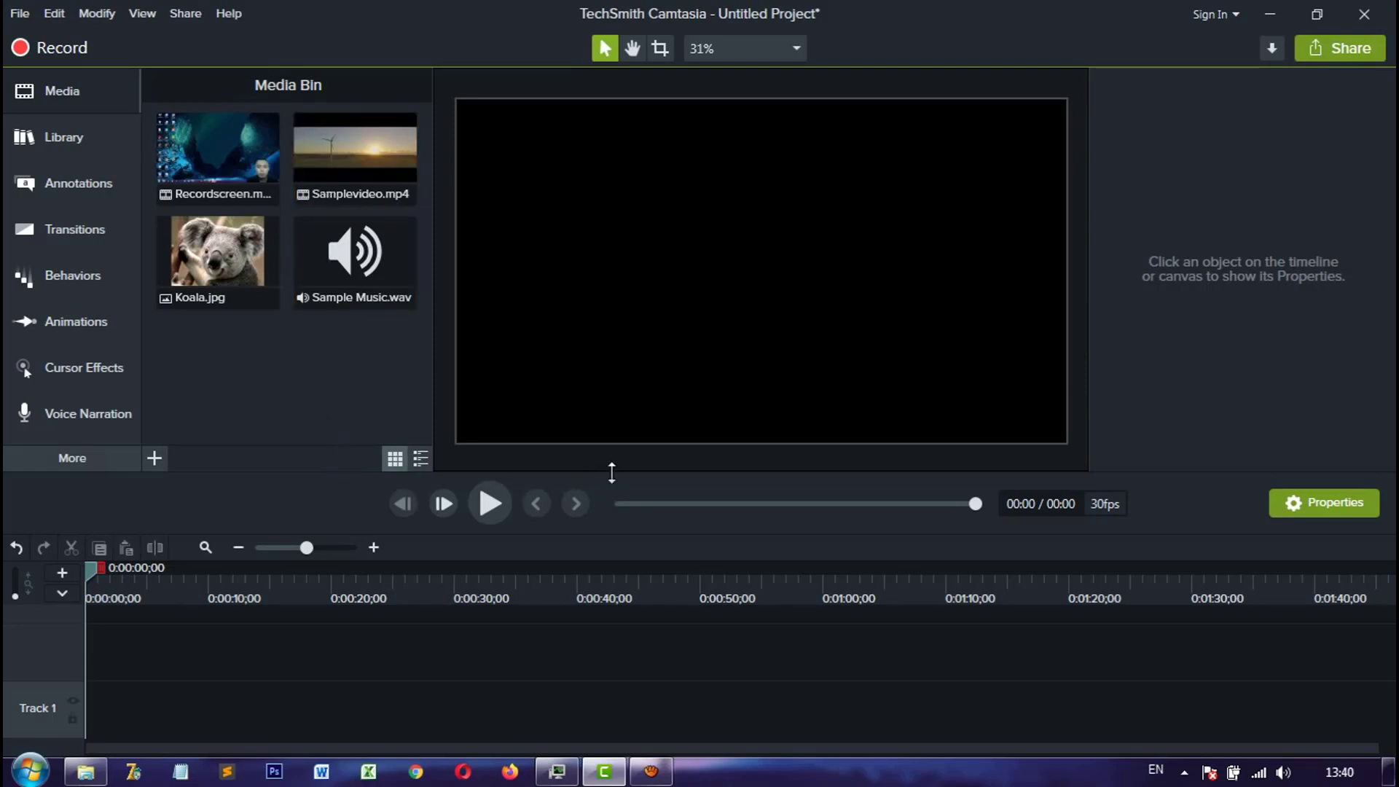
Step: Enlarge the timeline area, place Samplevideo.mp4 at the start of Track 1 and play its first seconds
left_click_drag(612, 468, 638, 311)
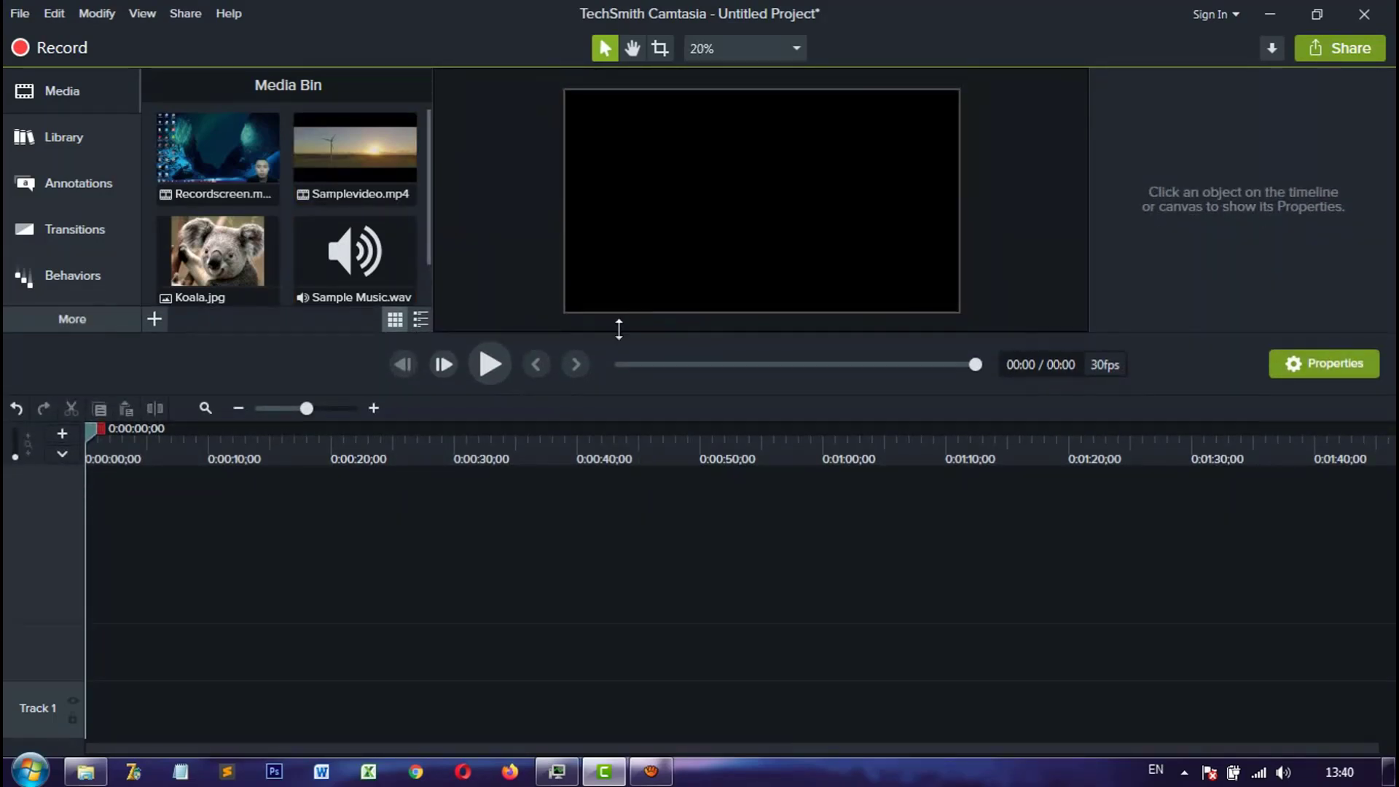
left_click(335, 153)
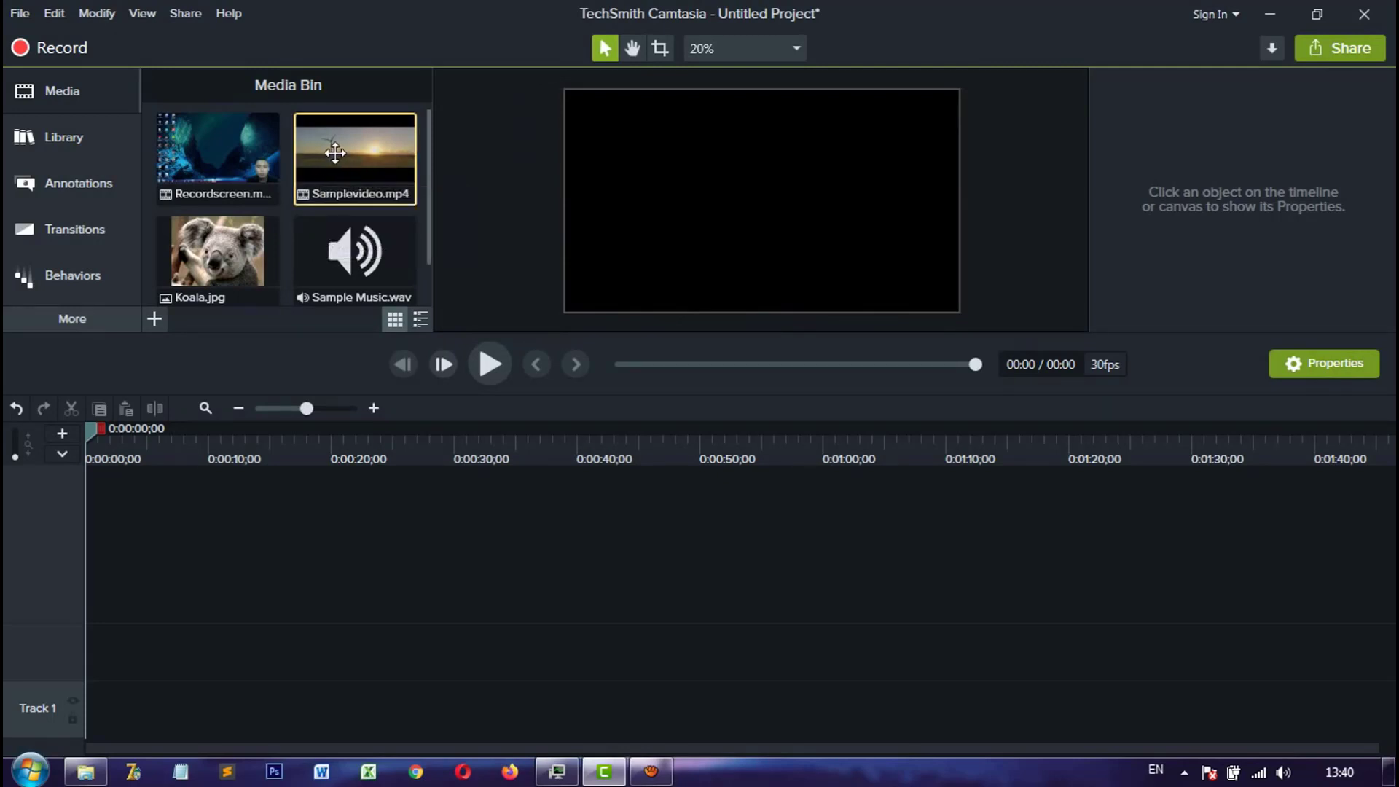
left_click_drag(336, 153, 73, 724)
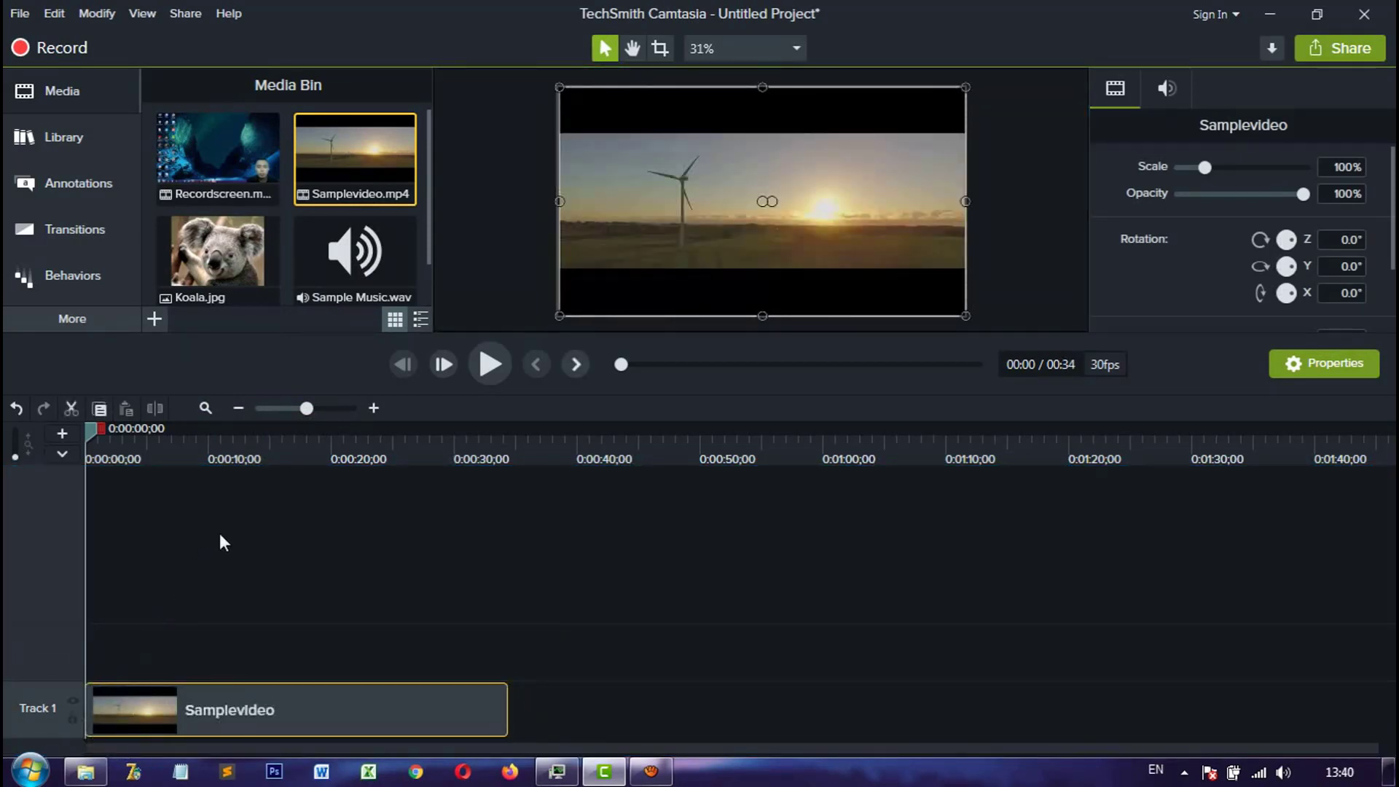
left_click(493, 372)
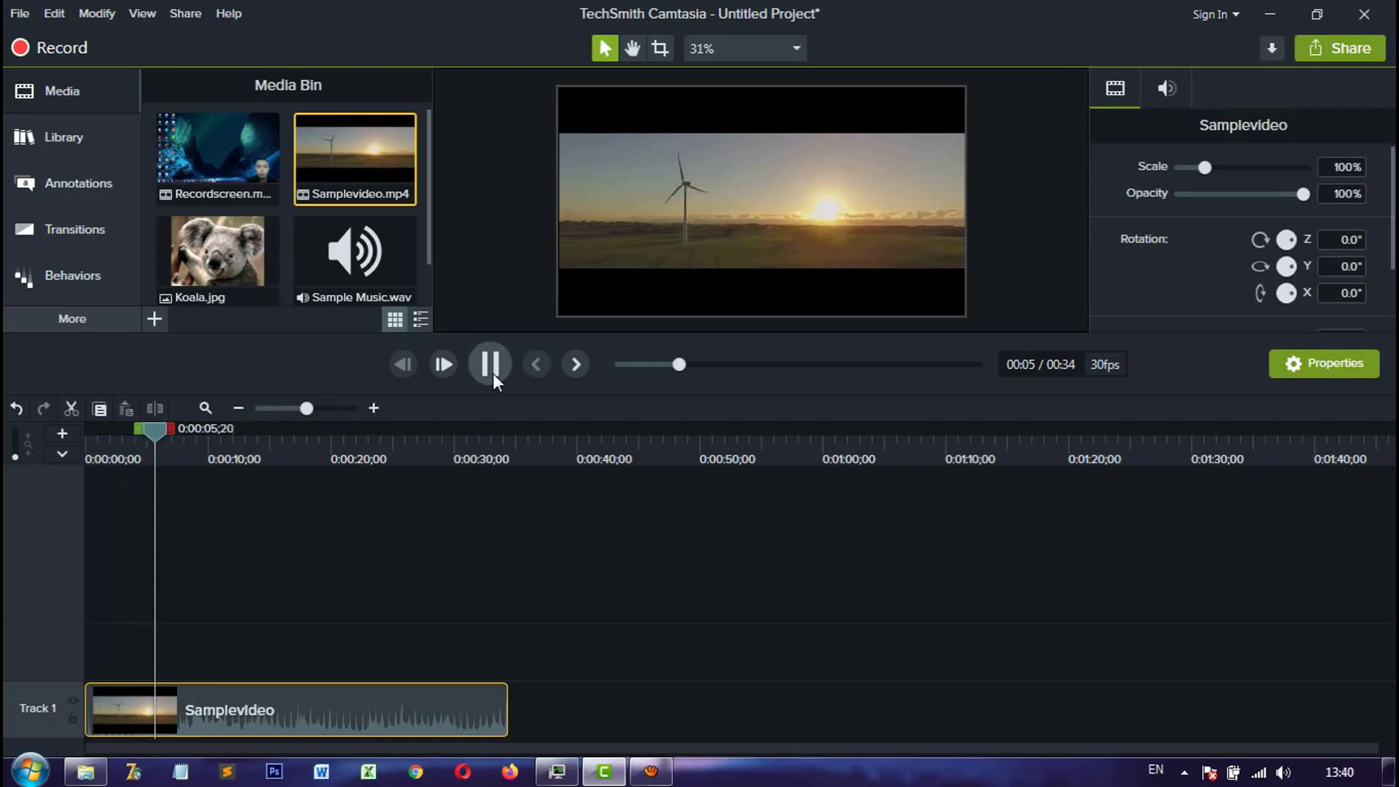
left_click(492, 368)
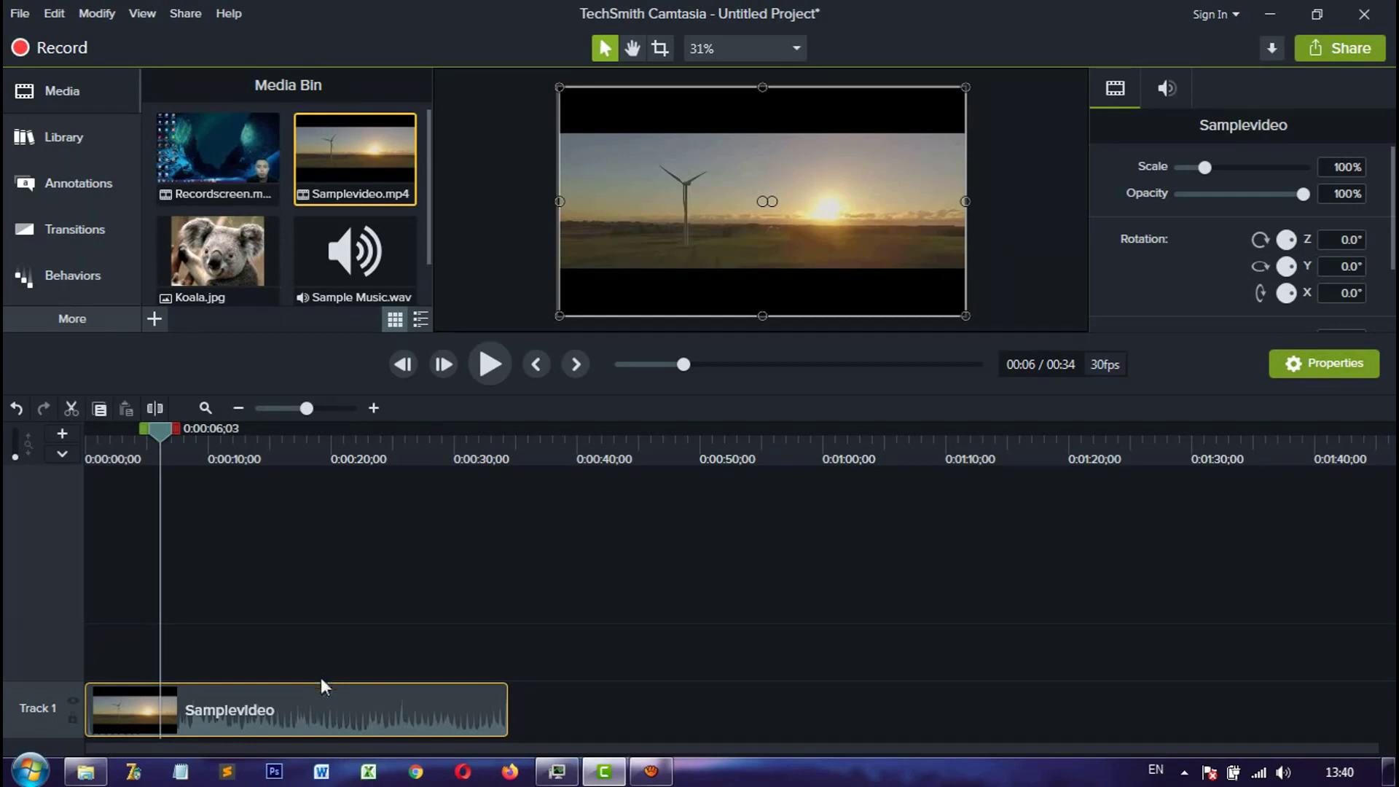
Step: Edit the Samplevideo clip's audio on Track 1, raising its volume to 276% and reducing it to 153%
right_click(299, 714)
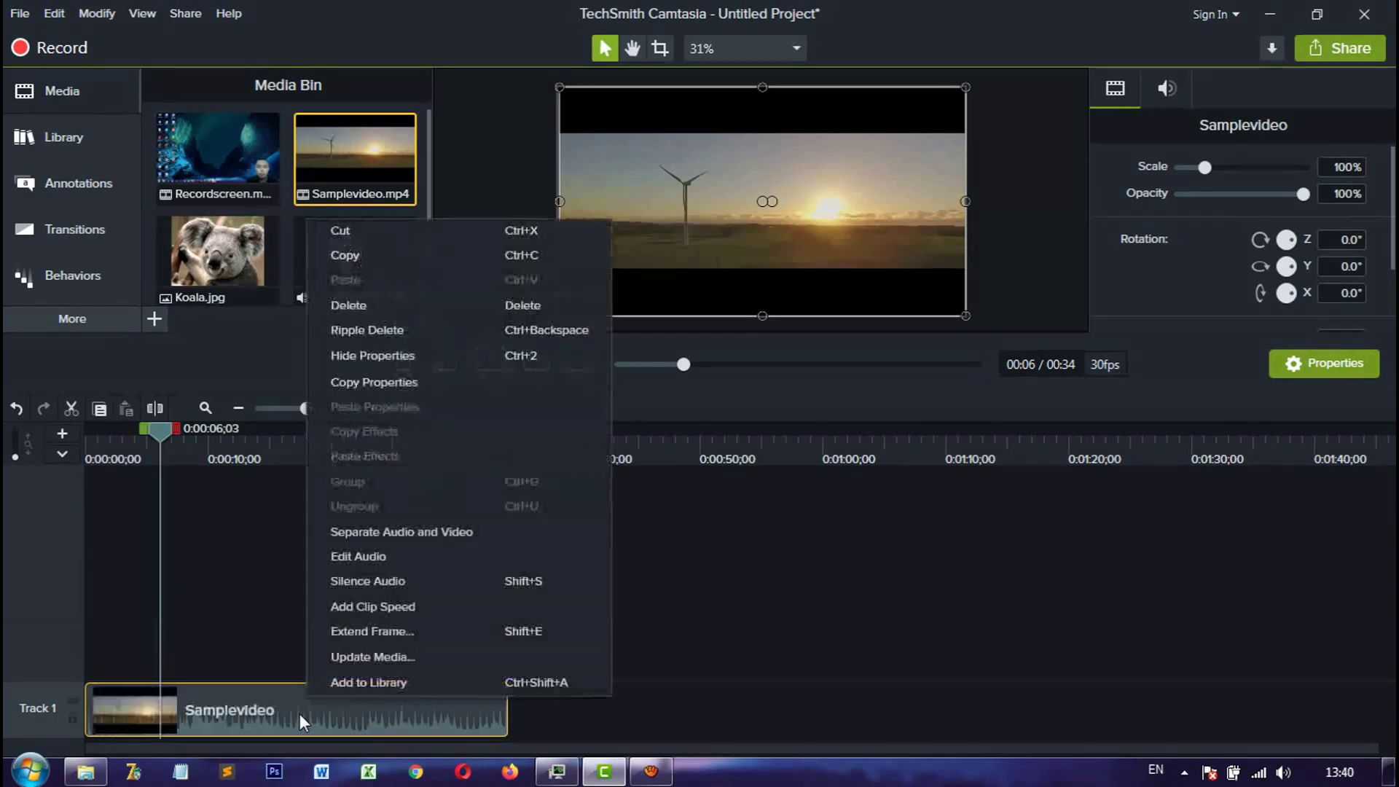
left_click(368, 558)
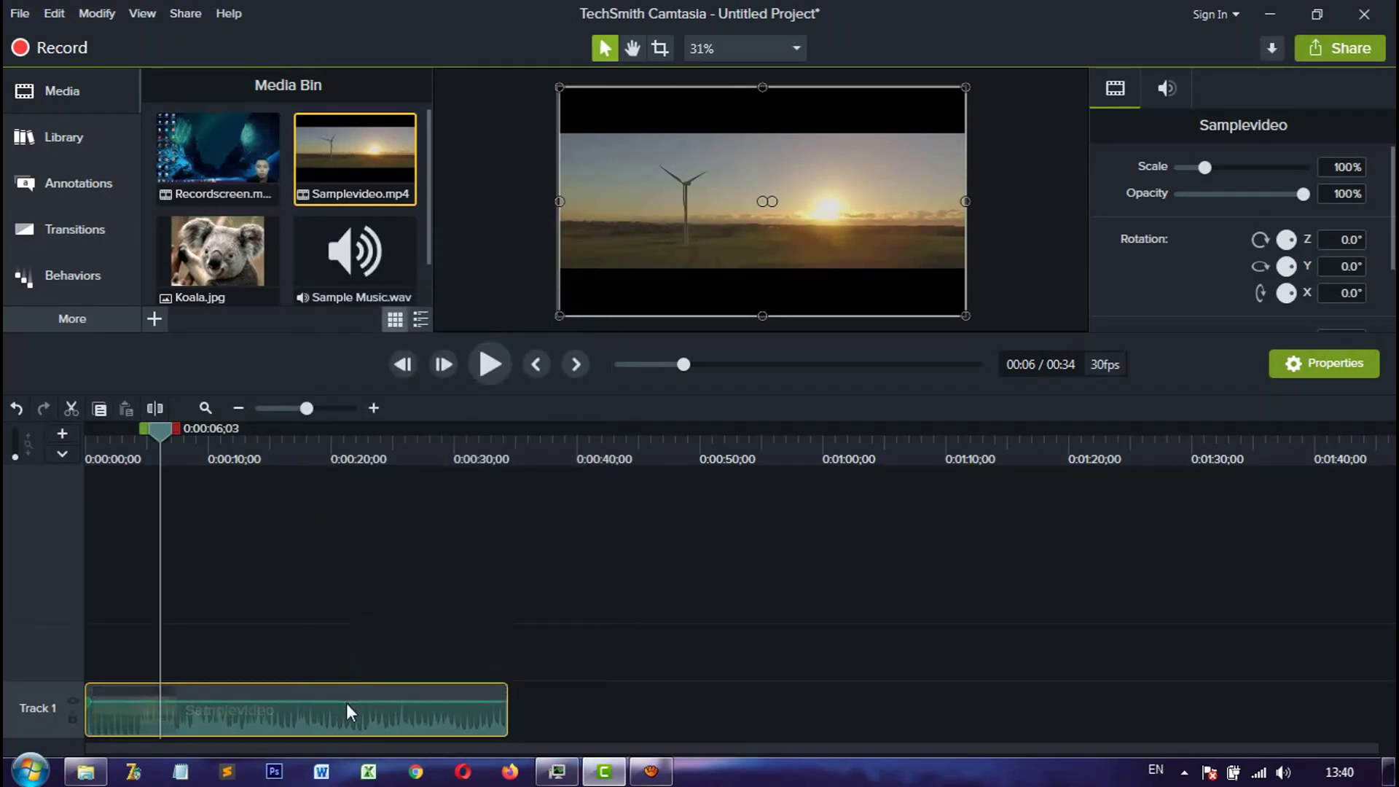
left_click_drag(347, 701, 350, 692)
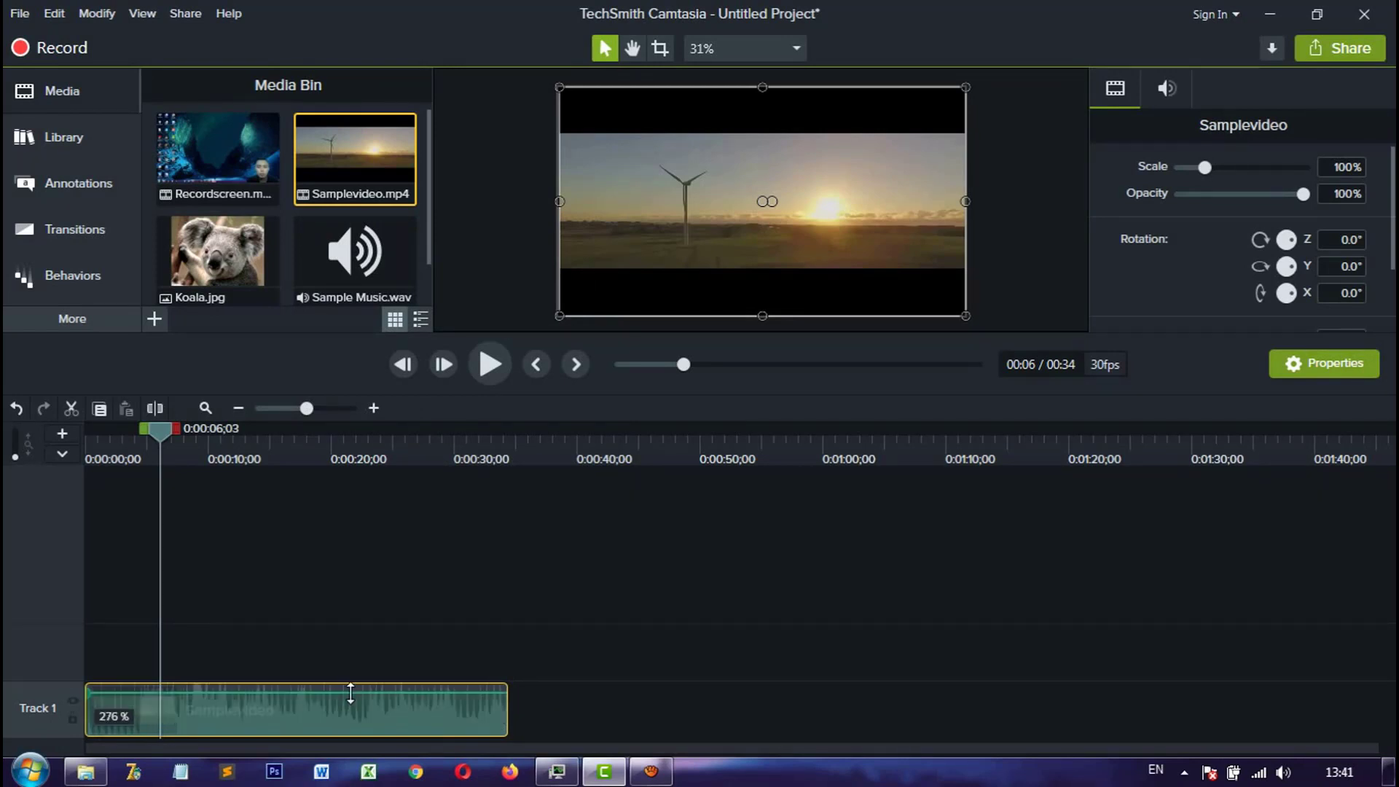
mouse_move(350, 692)
left_mouse_down()
mouse_move(353, 728)
mouse_move(357, 699)
left_mouse_up()
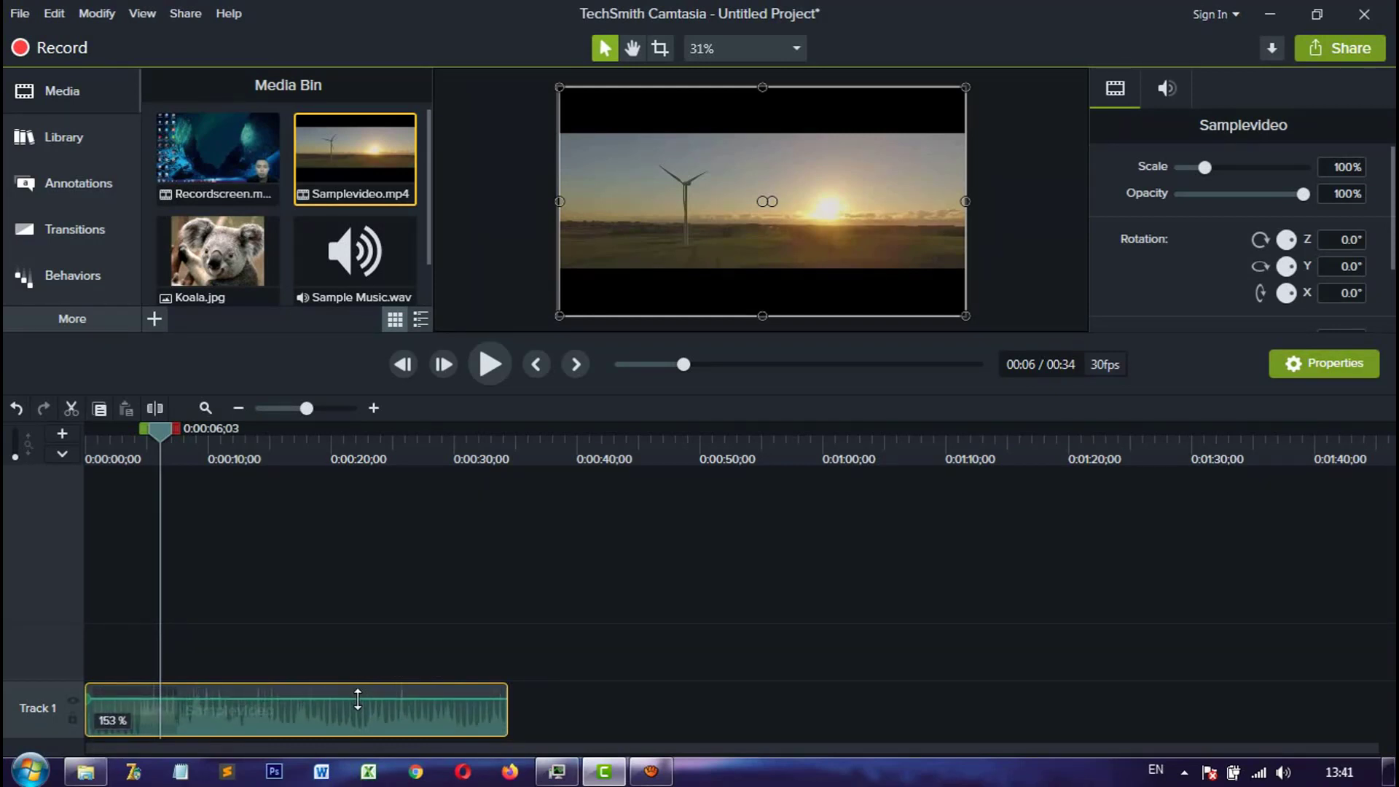
left_click(459, 664)
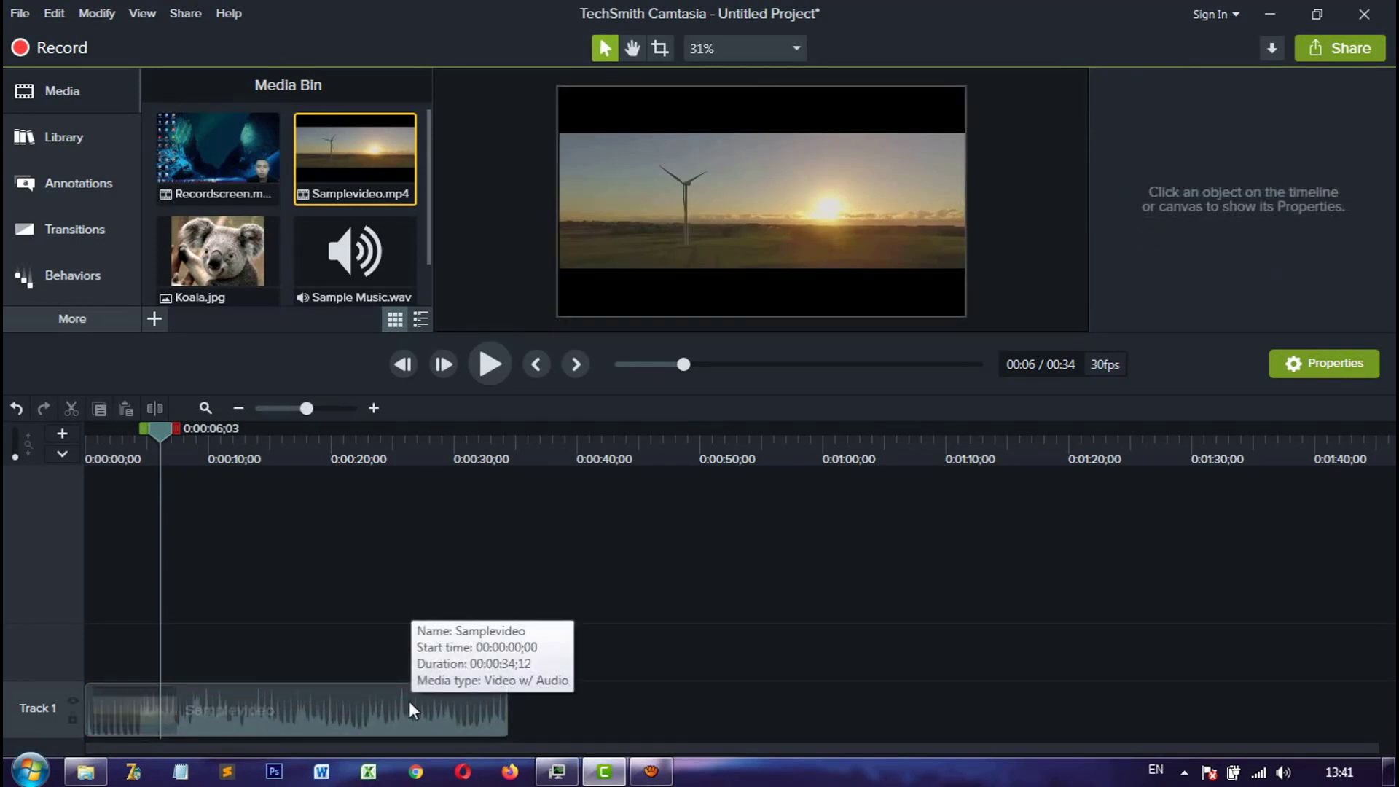
Step: Separate the Samplevideo clip's audio and video onto different tracks
right_click(409, 700)
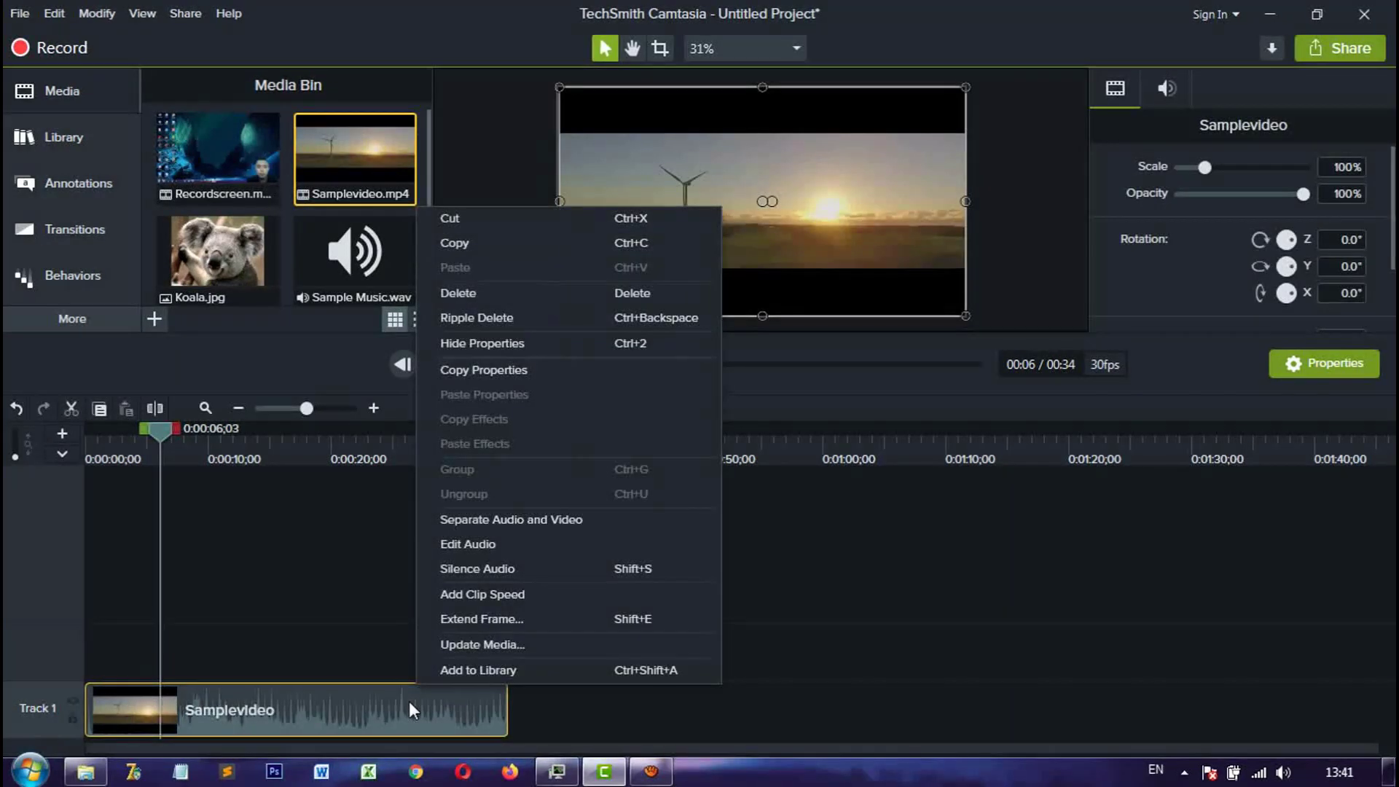
left_click(492, 520)
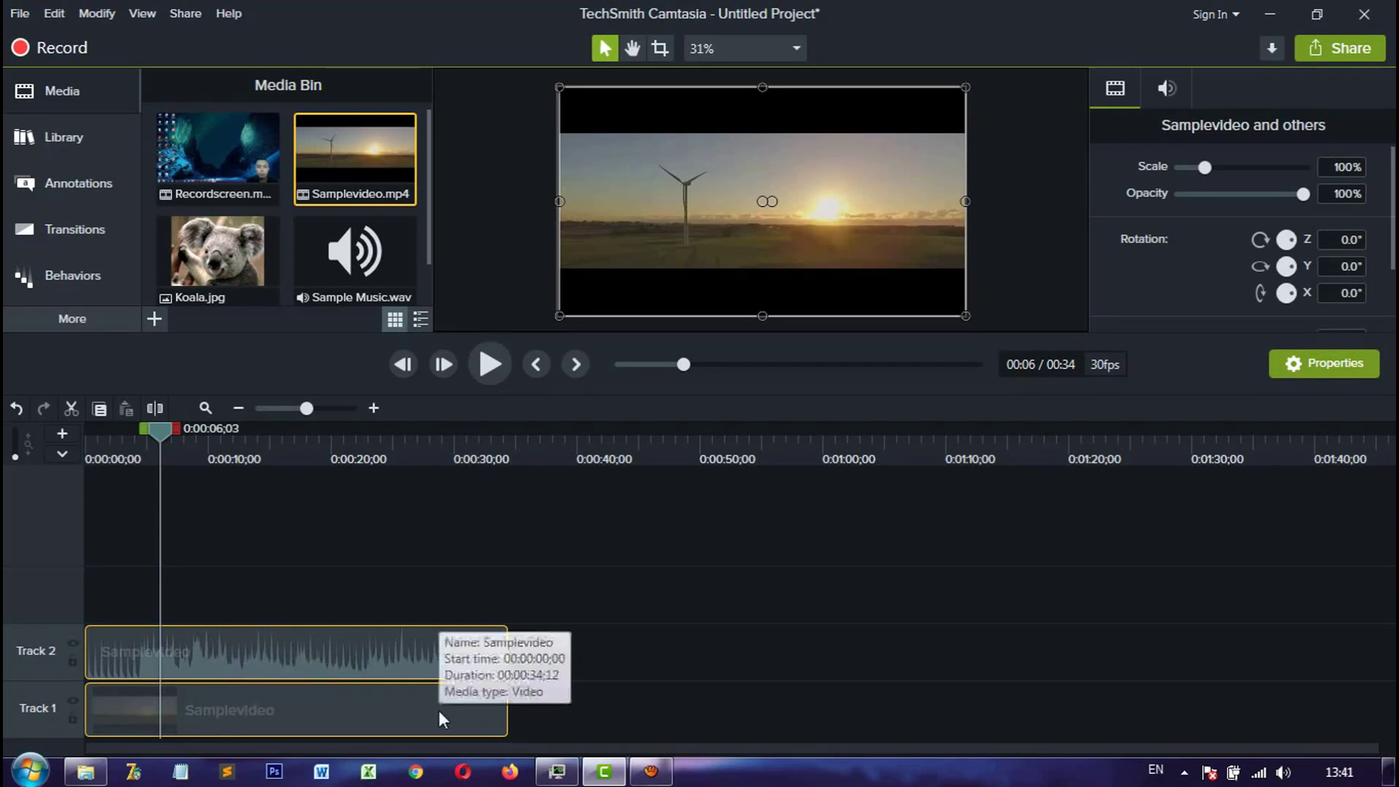
left_click(709, 650)
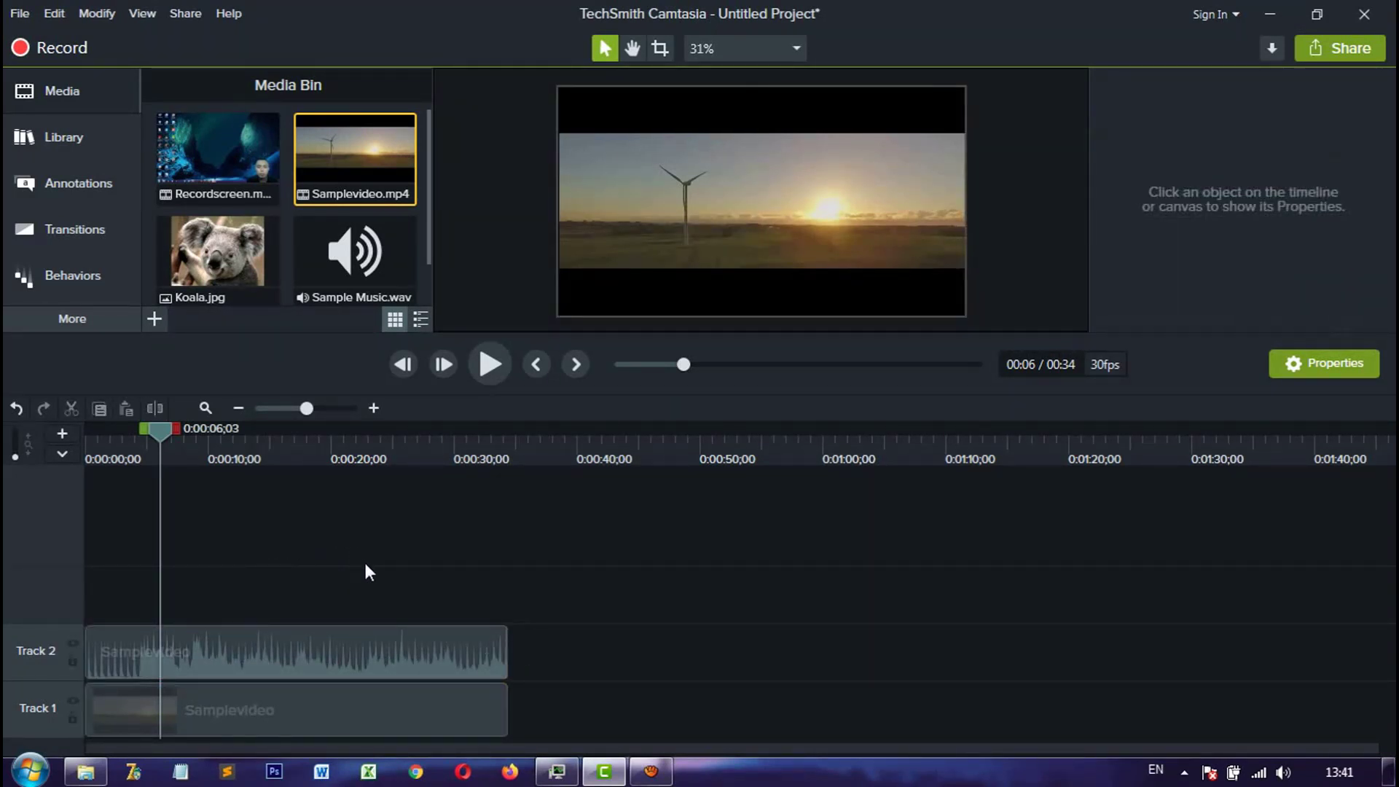
Step: Hide Track 1 and play the separated audio on its own from near the start of the timeline
left_click(72, 703)
left_click_drag(159, 433, 89, 430)
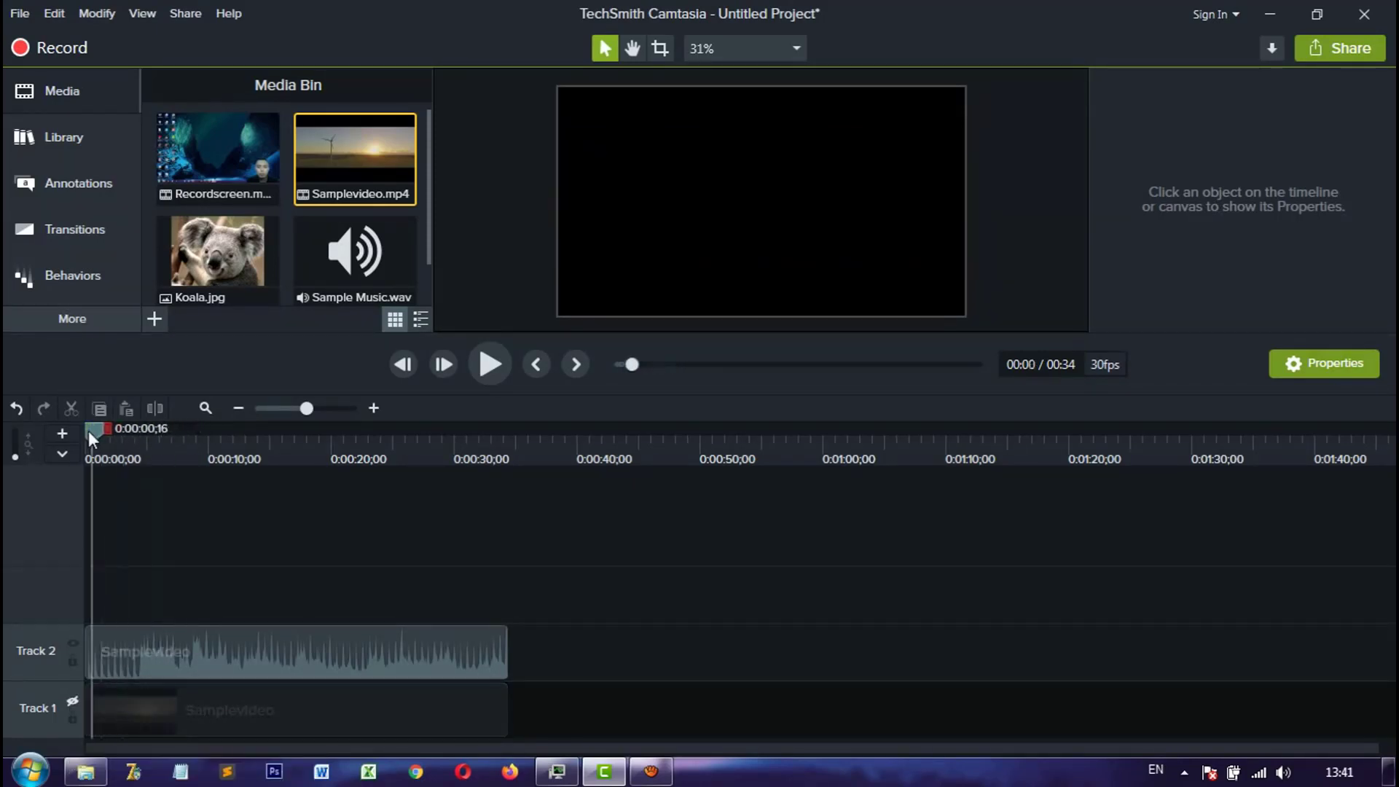
left_click(490, 362)
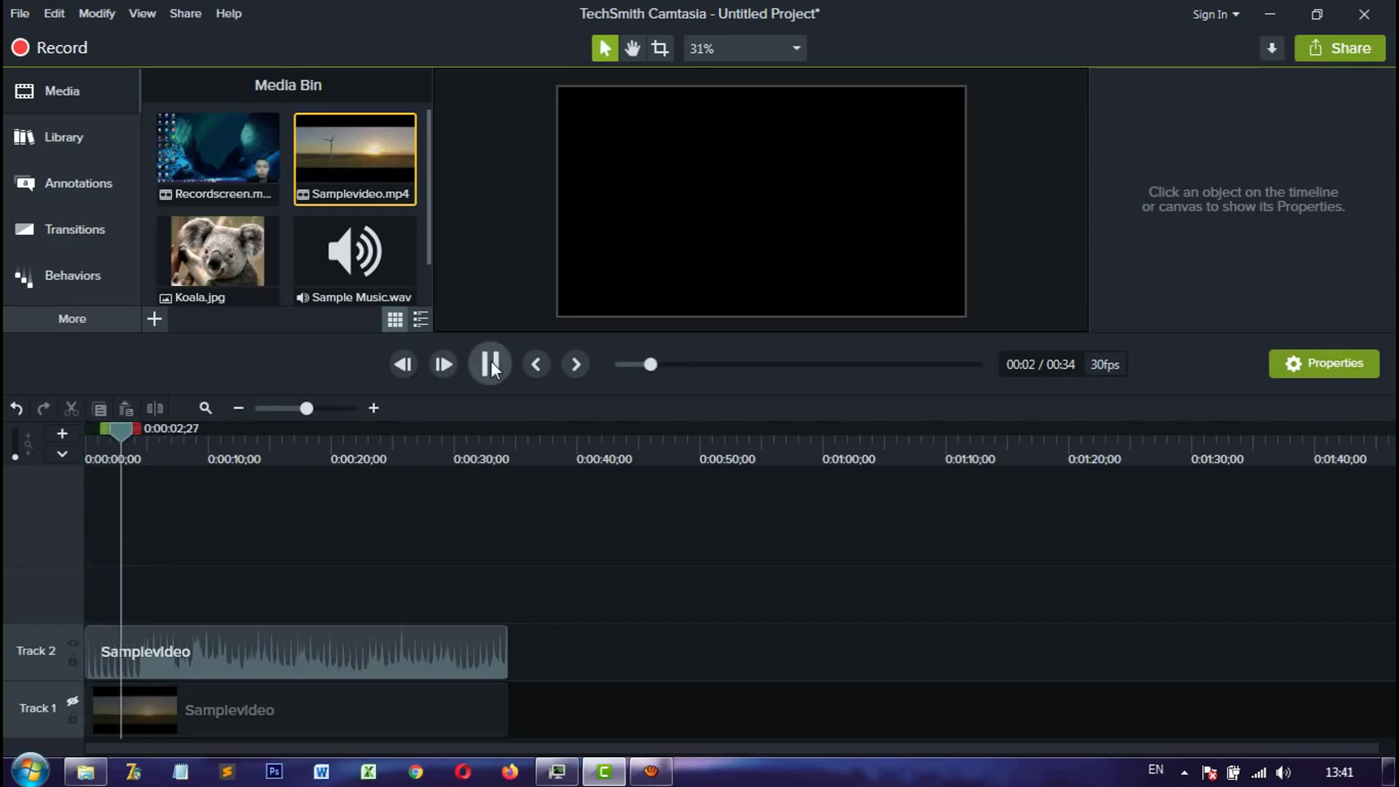
left_click(491, 361)
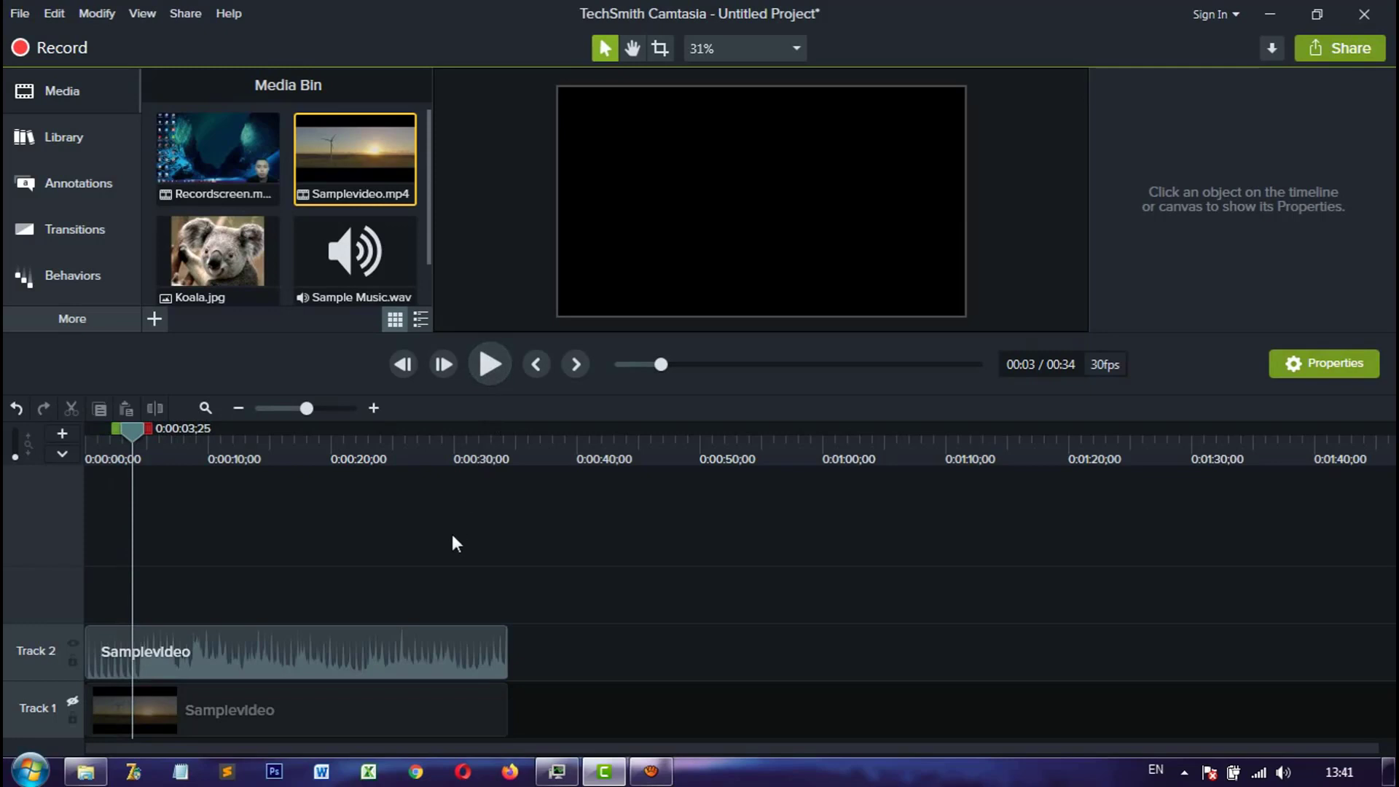
Step: Show Track 1 again and hide Track 2 only while playing the video without sound from the start
left_click(73, 699)
left_click(74, 646)
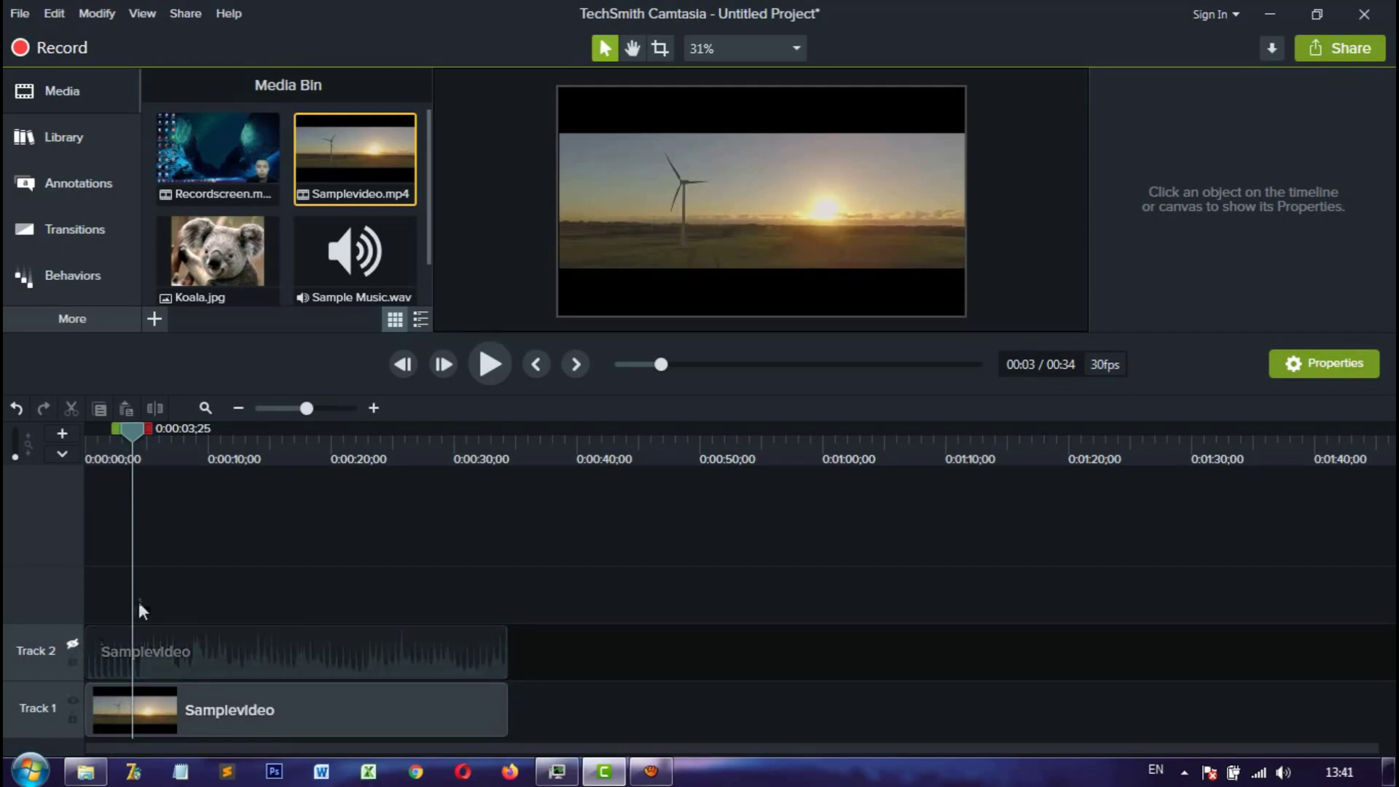
left_click_drag(144, 441, 83, 431)
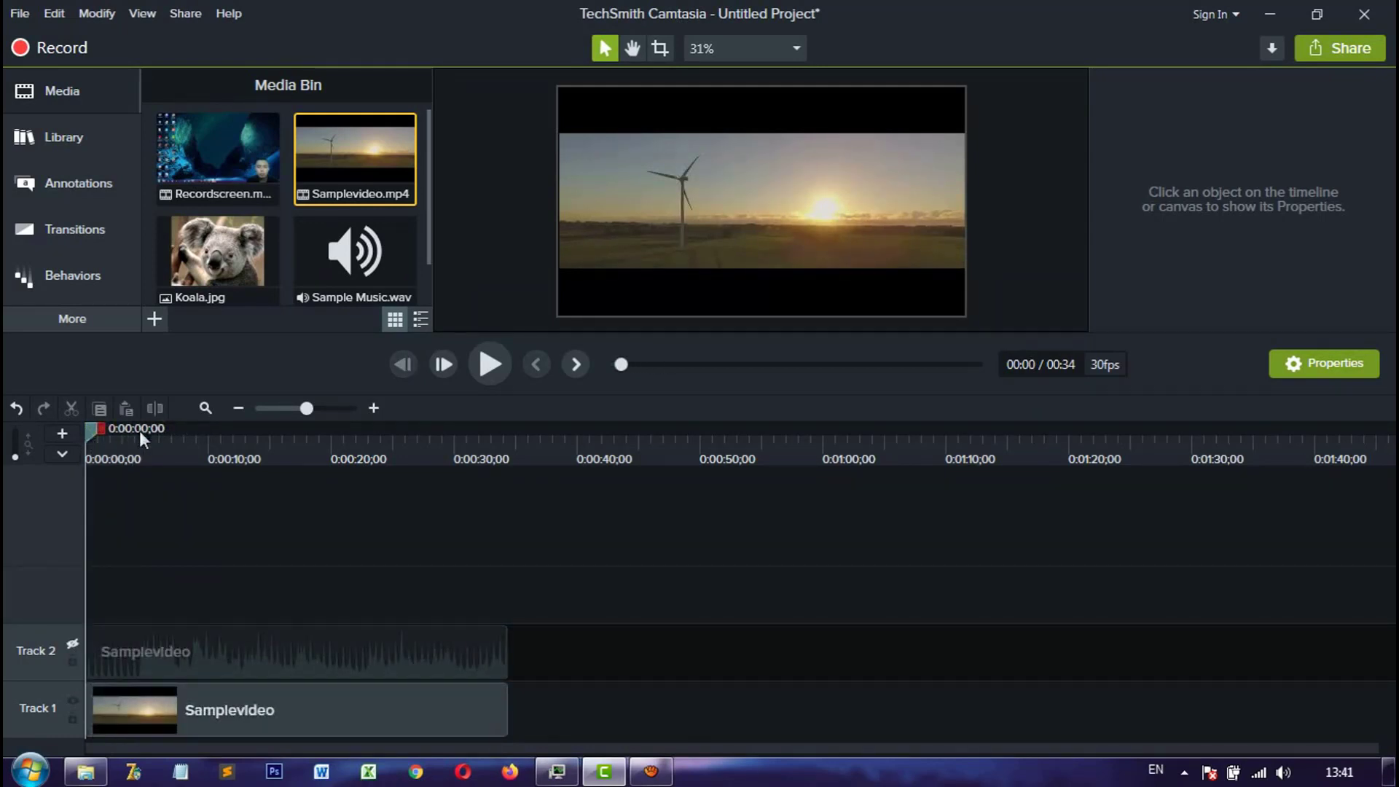
left_click(490, 364)
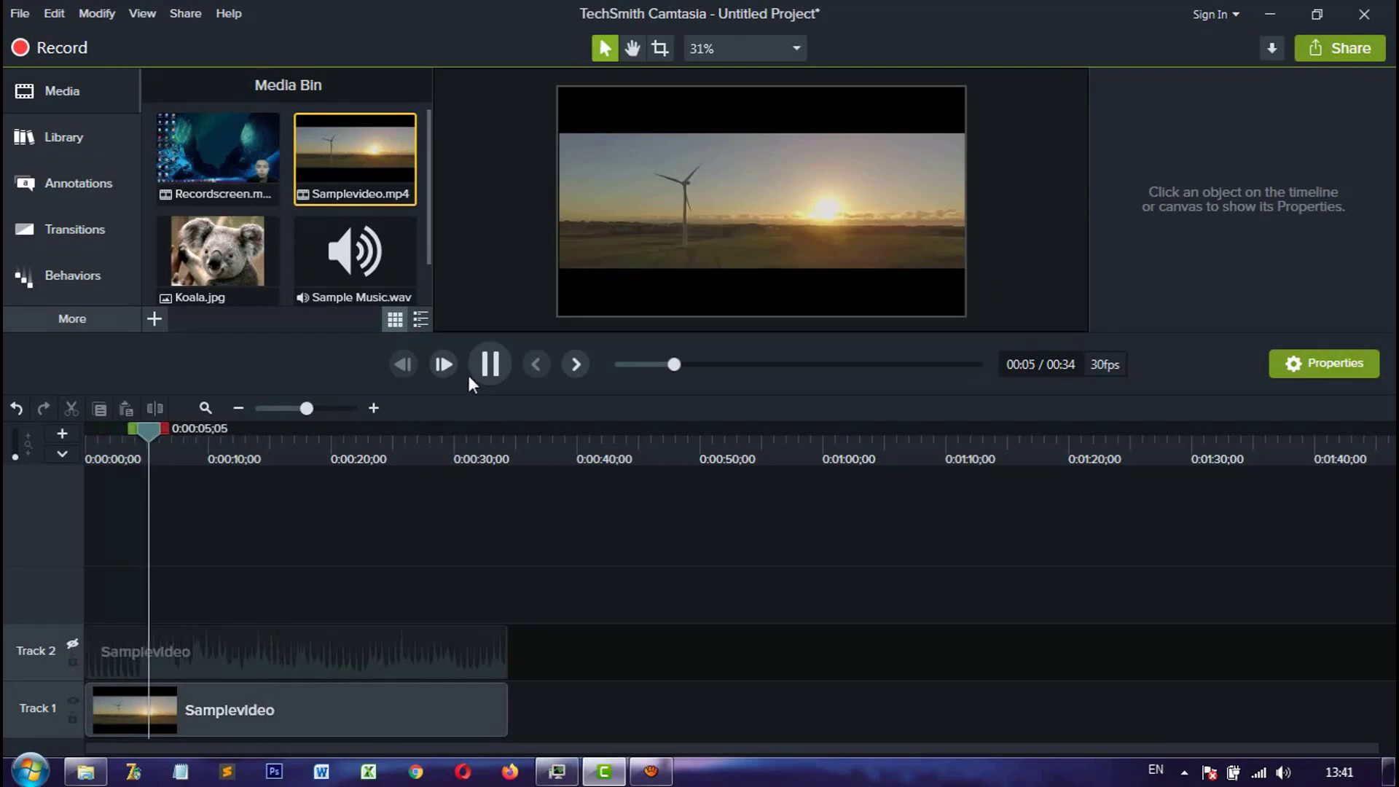
left_click(491, 366)
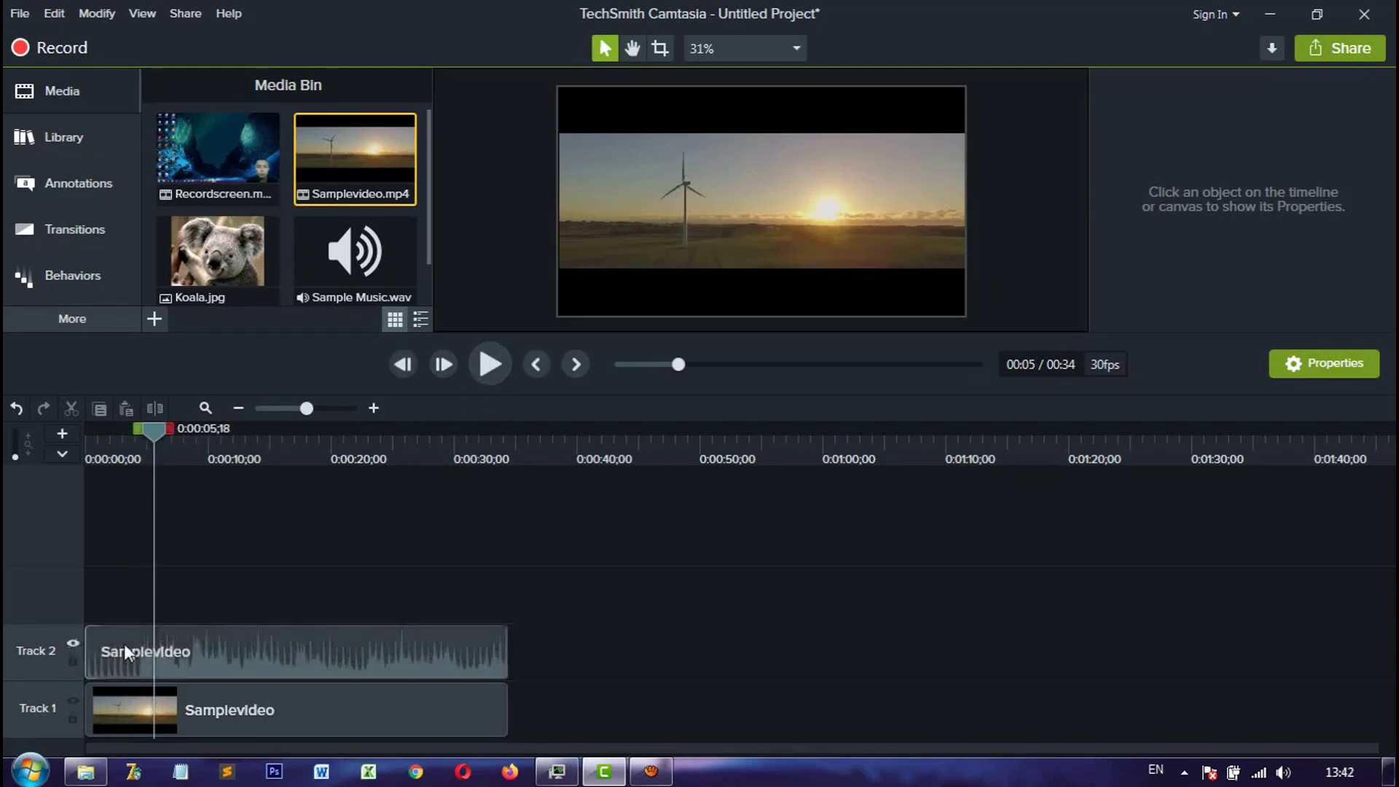
Step: Delete the separated Samplevideo audio clip from Track 2 and play the remaining video to check it
left_click(268, 645)
key("Delete")
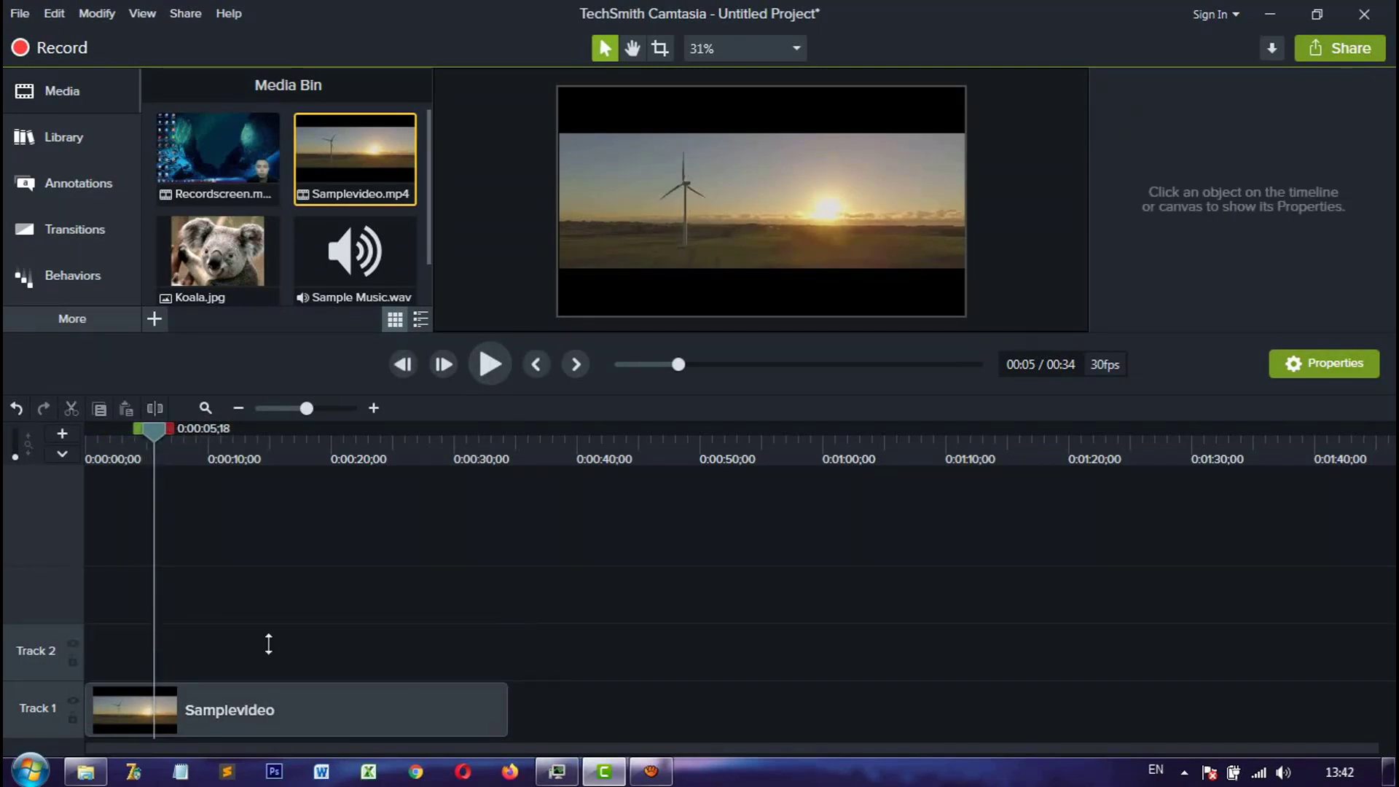
left_click(487, 373)
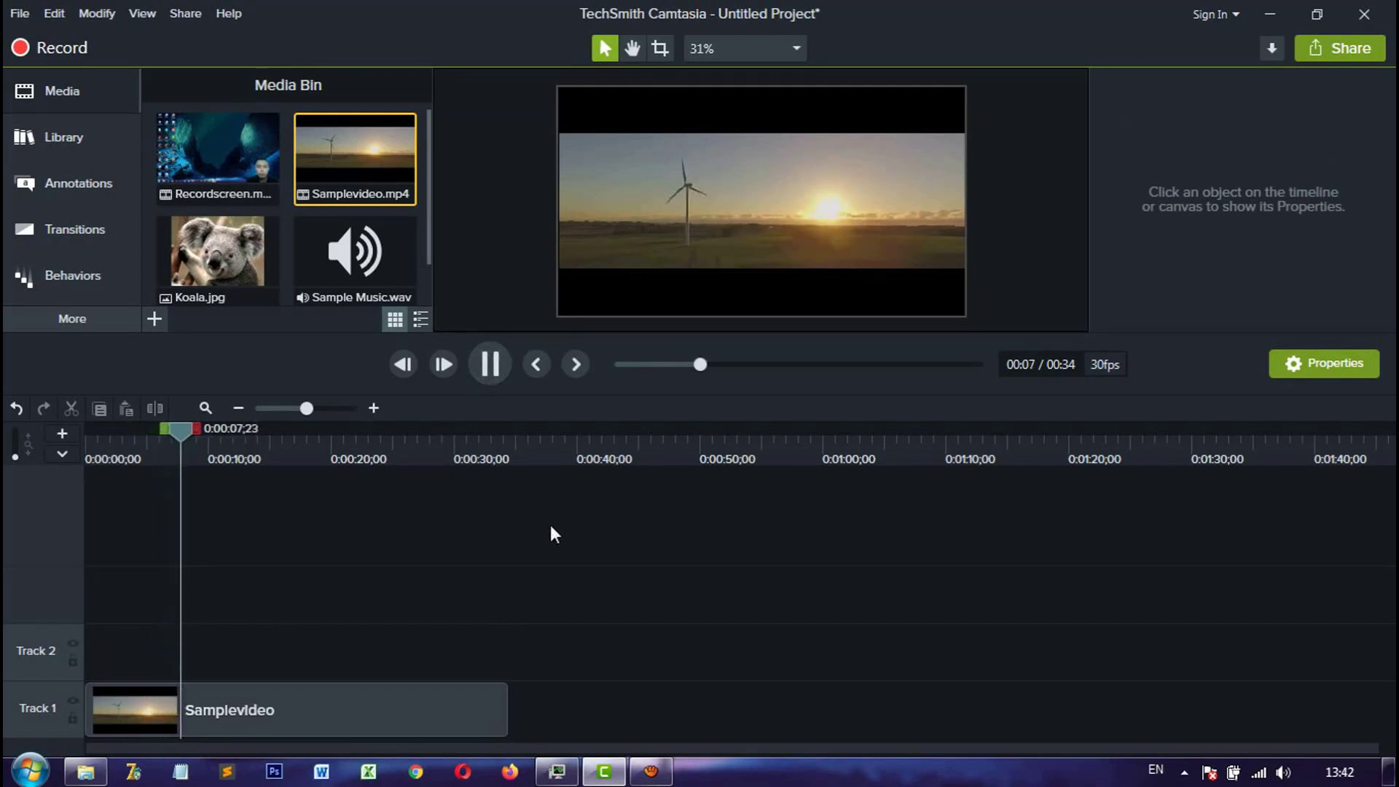
left_click(488, 366)
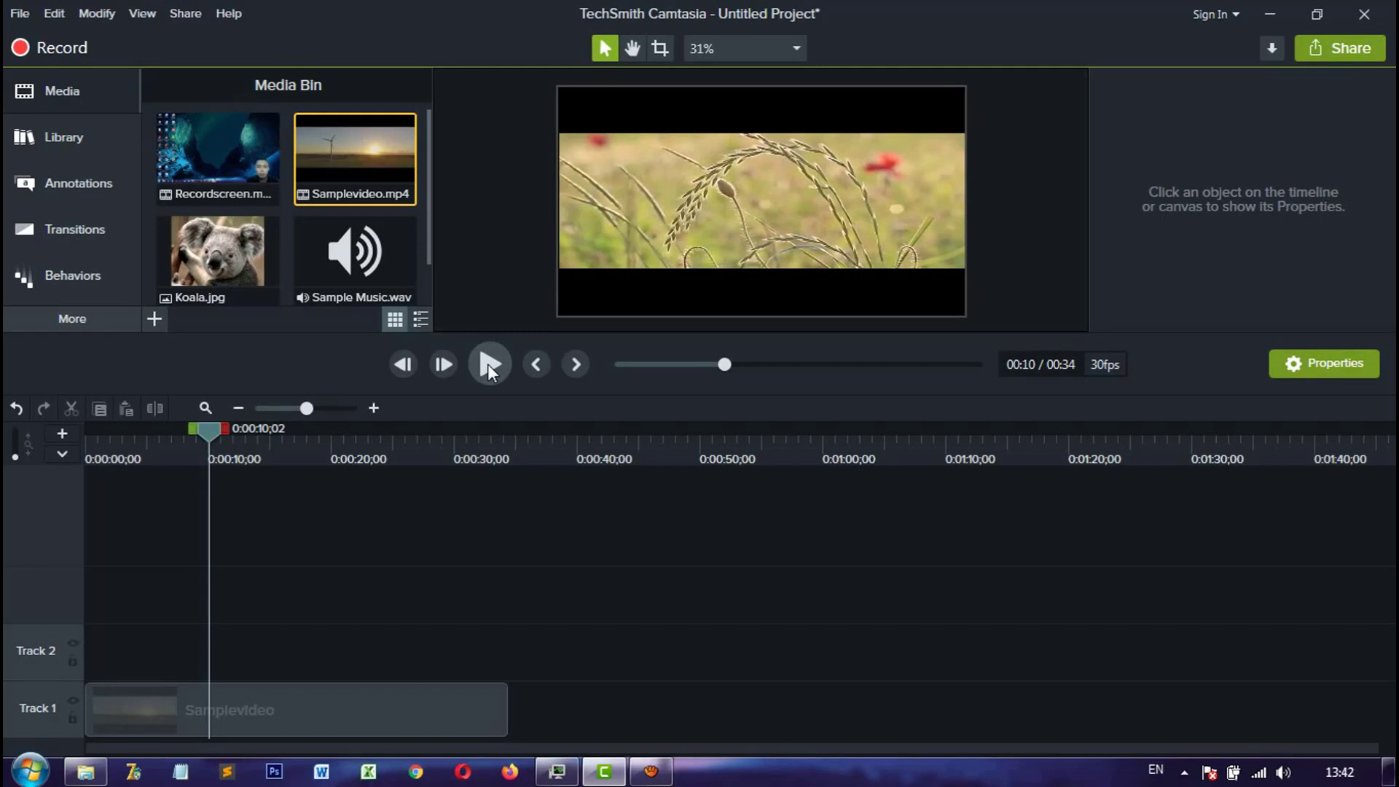
Step: Undo the audio deletion, the track visibility changes and the separation of Samplevideo's audio and video
left_click(21, 410)
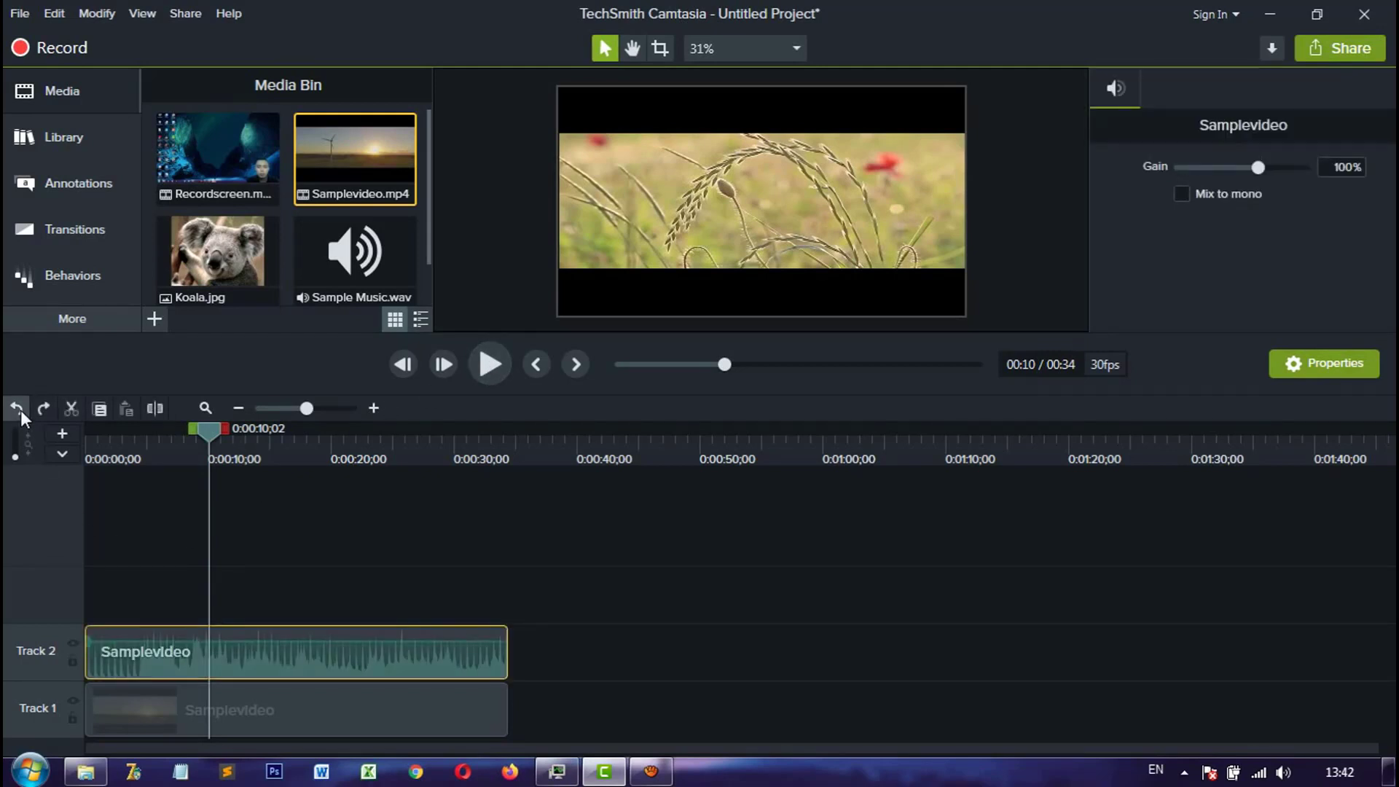
left_click(21, 409)
left_click(21, 409)
left_click(20, 410)
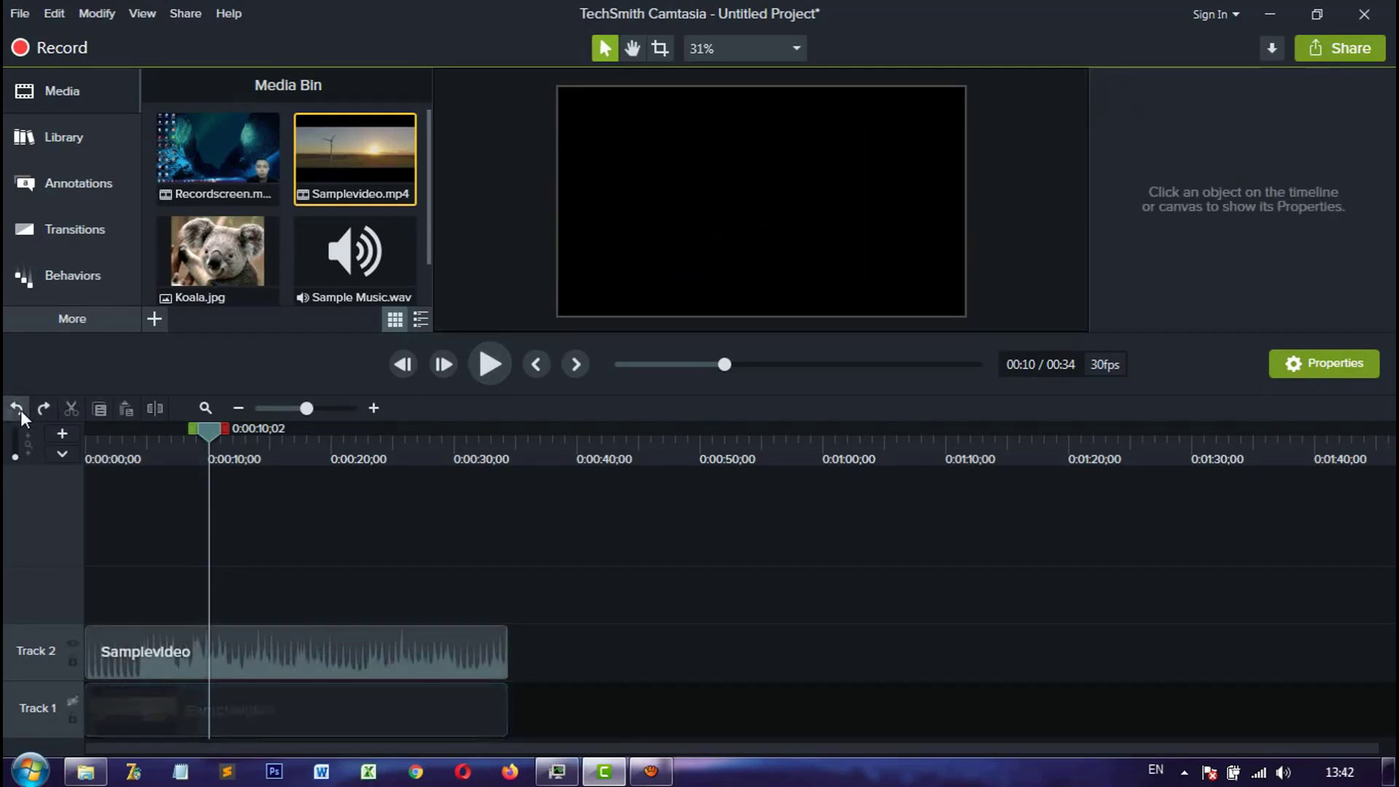
left_click(20, 409)
left_click(20, 410)
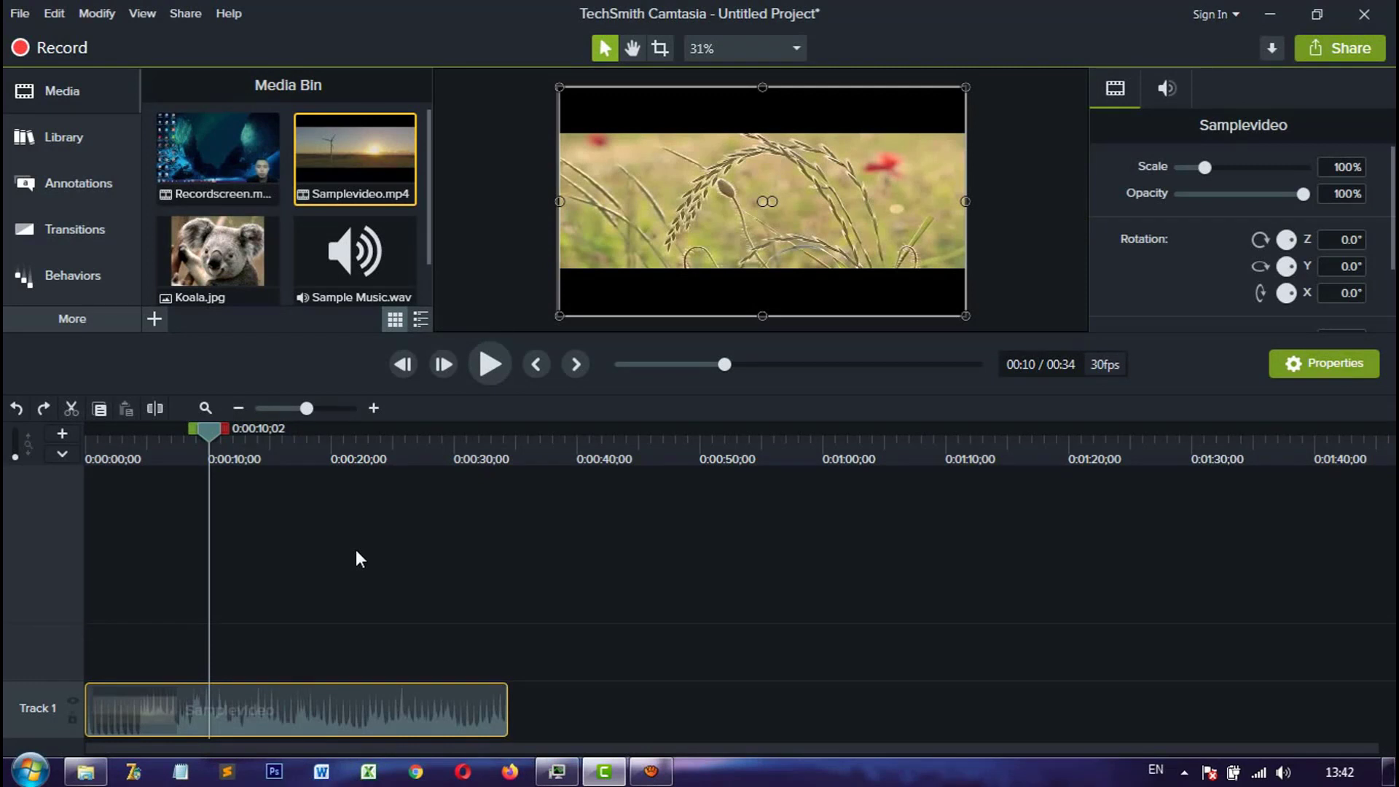
Step: Play the Samplevideo clip from 0:00:07;00 to about 19 seconds to review its scene changes
left_click_drag(207, 434, 170, 432)
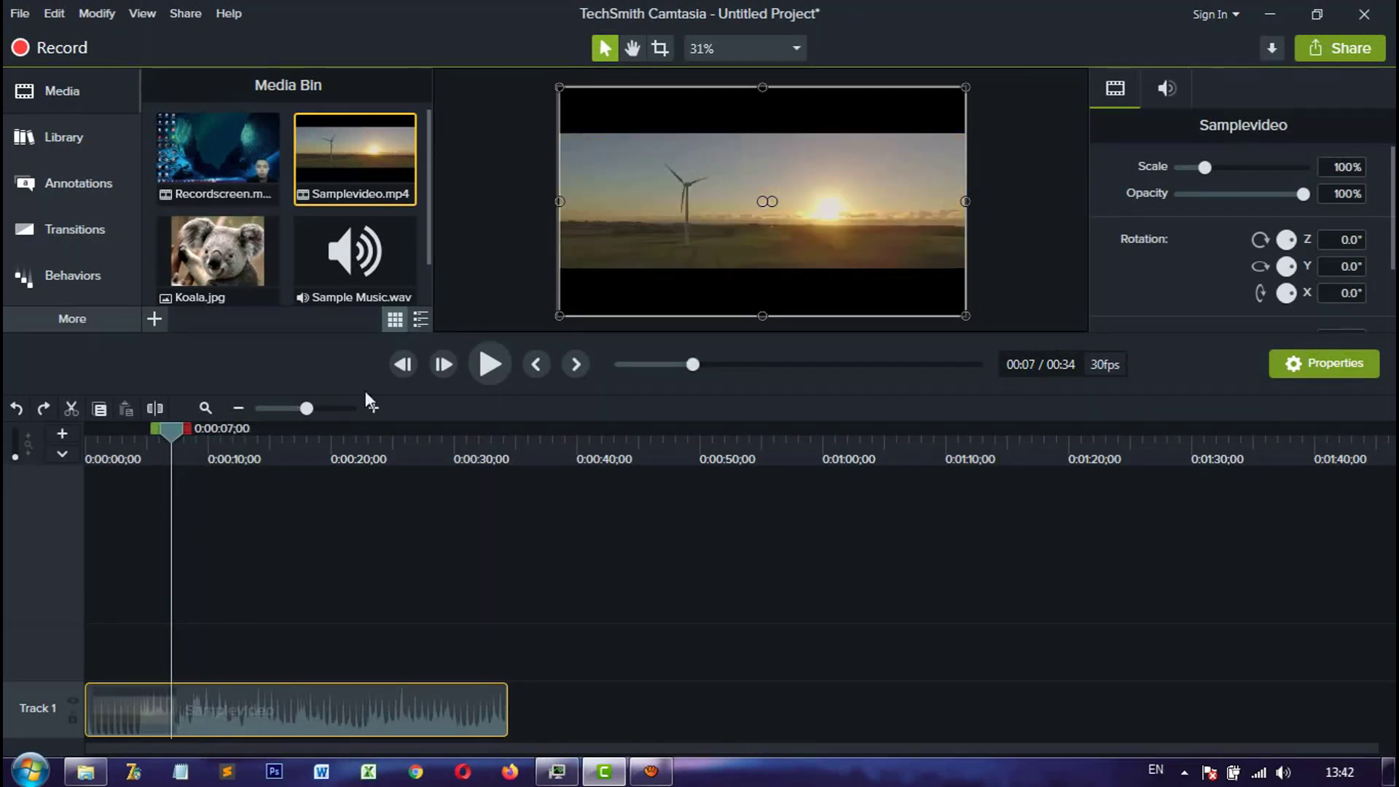
left_click(490, 364)
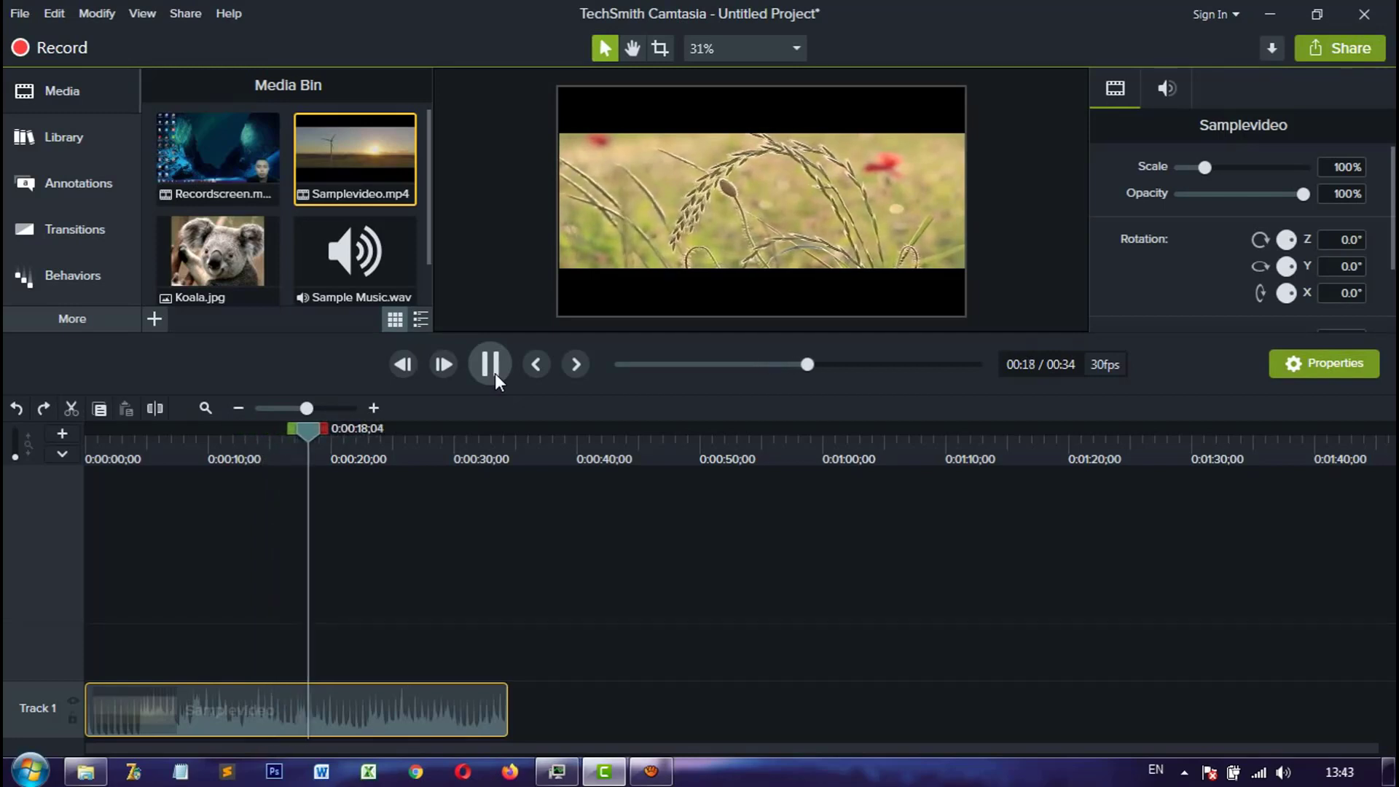
left_click(495, 373)
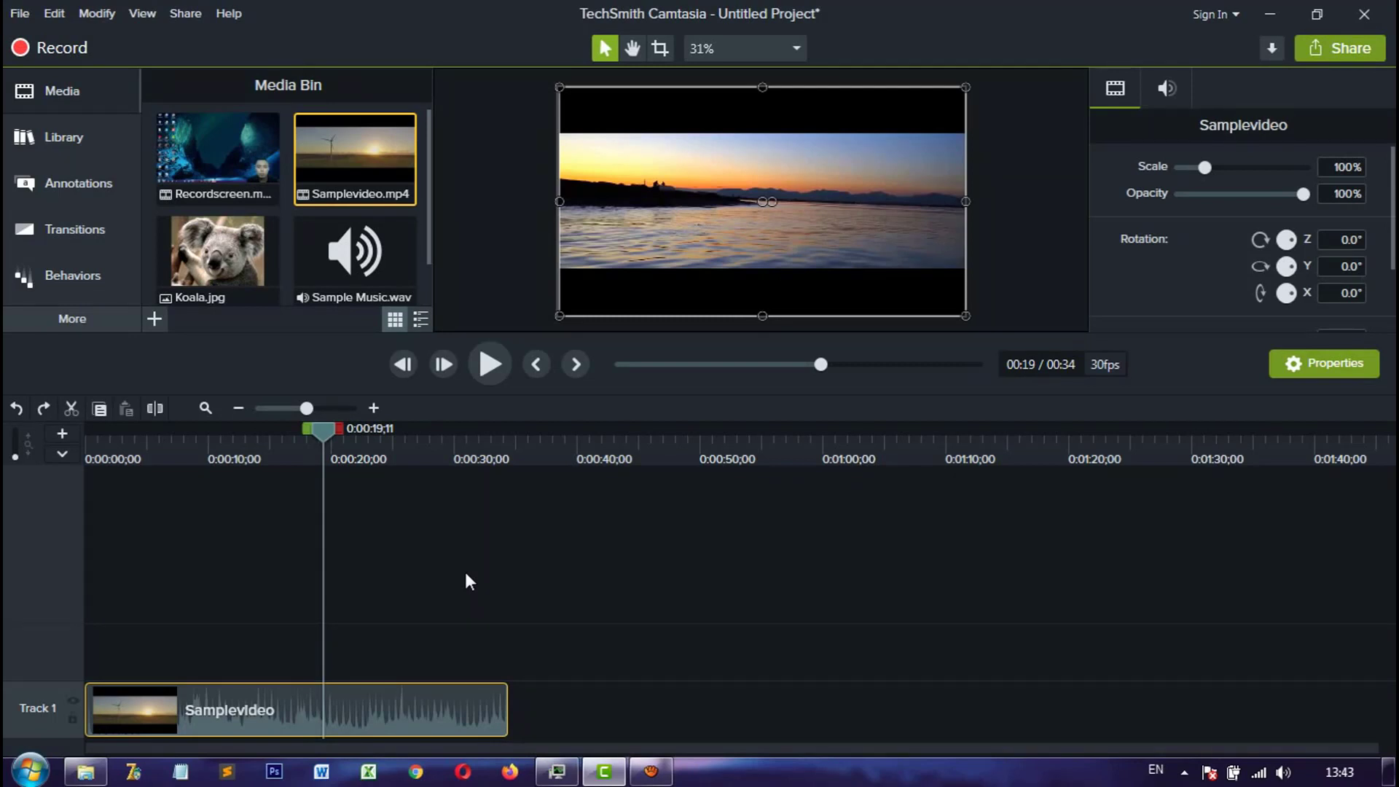
Step: Select the timeline range of Samplevideo from 0:00:08;18 to 0:00:18;25 and play it
left_click_drag(318, 428, 186, 427)
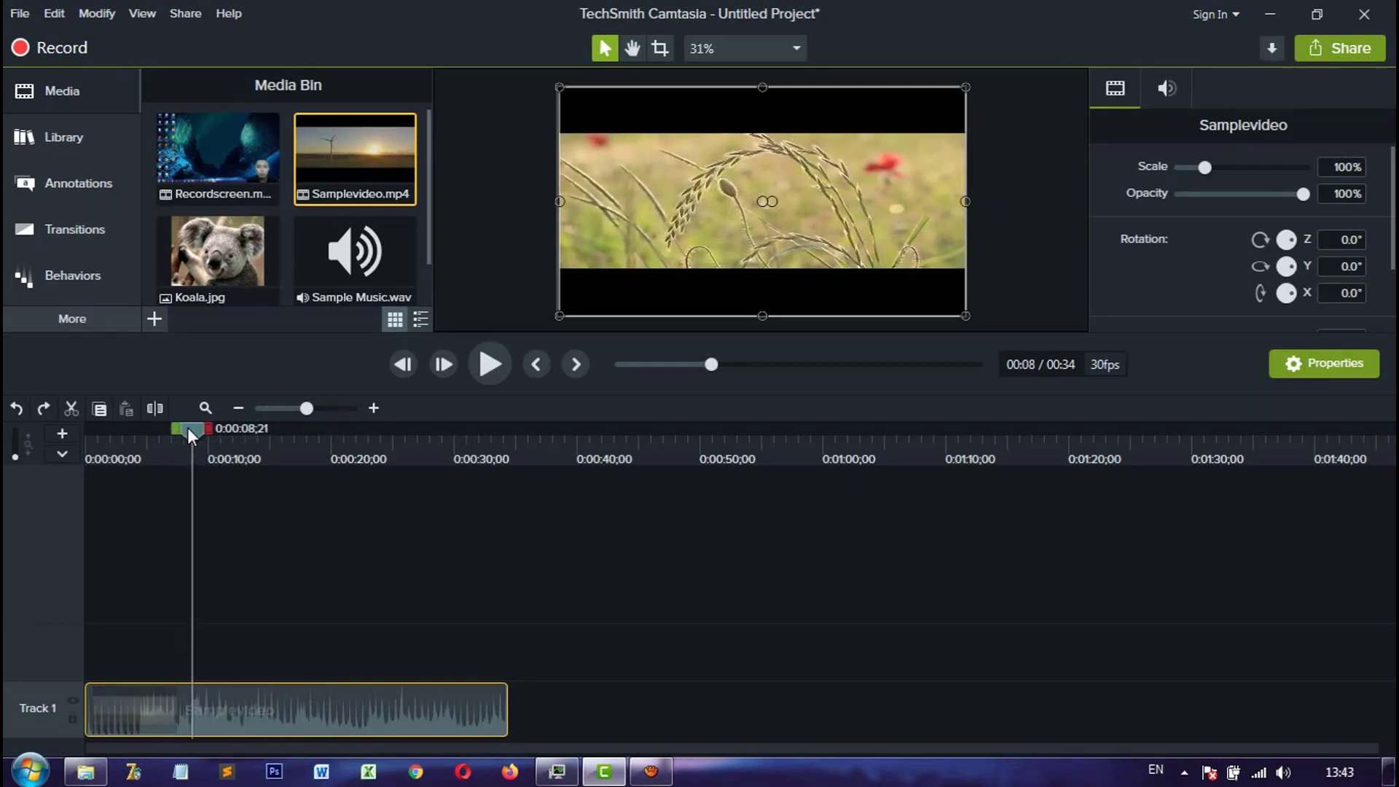
left_click(376, 408)
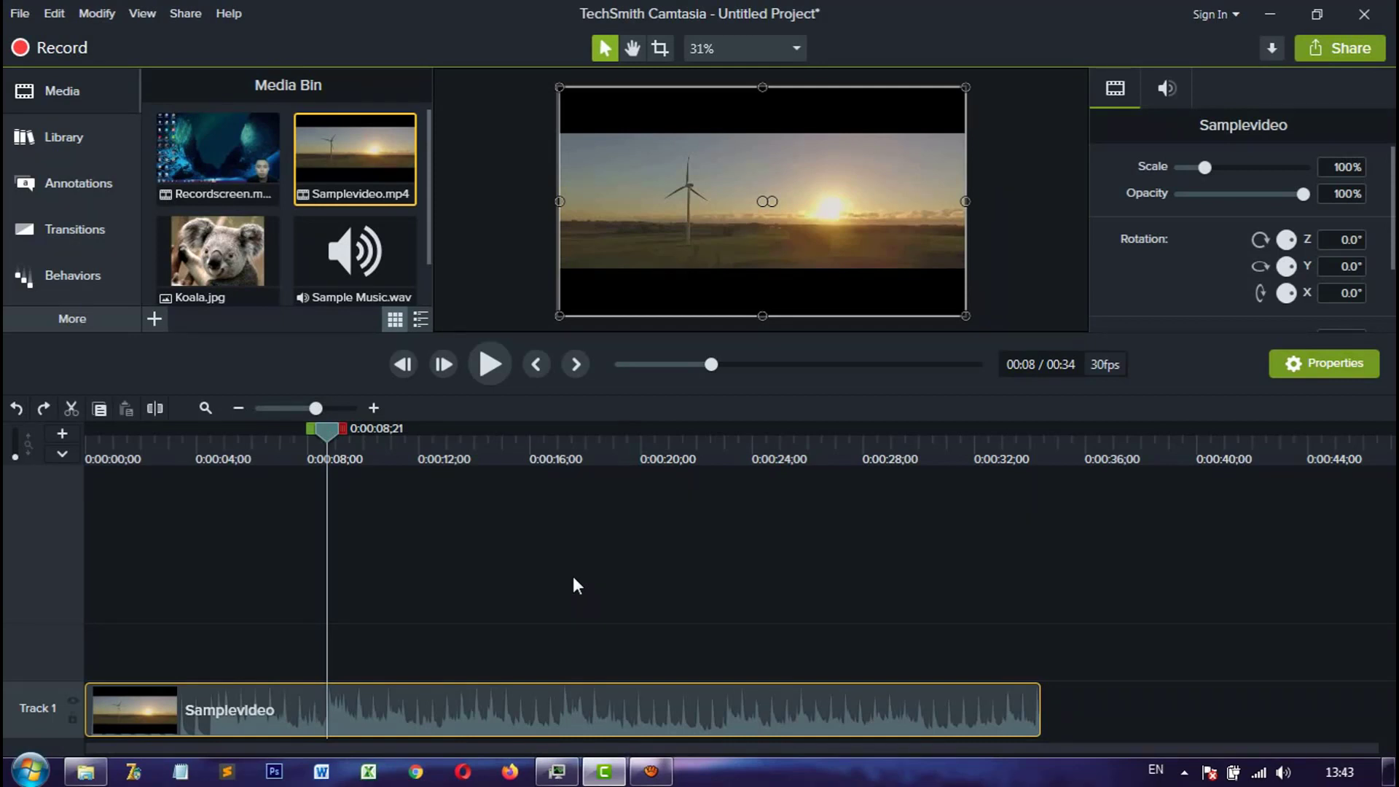
left_click_drag(329, 430, 331, 431)
left_click_drag(325, 432, 320, 431)
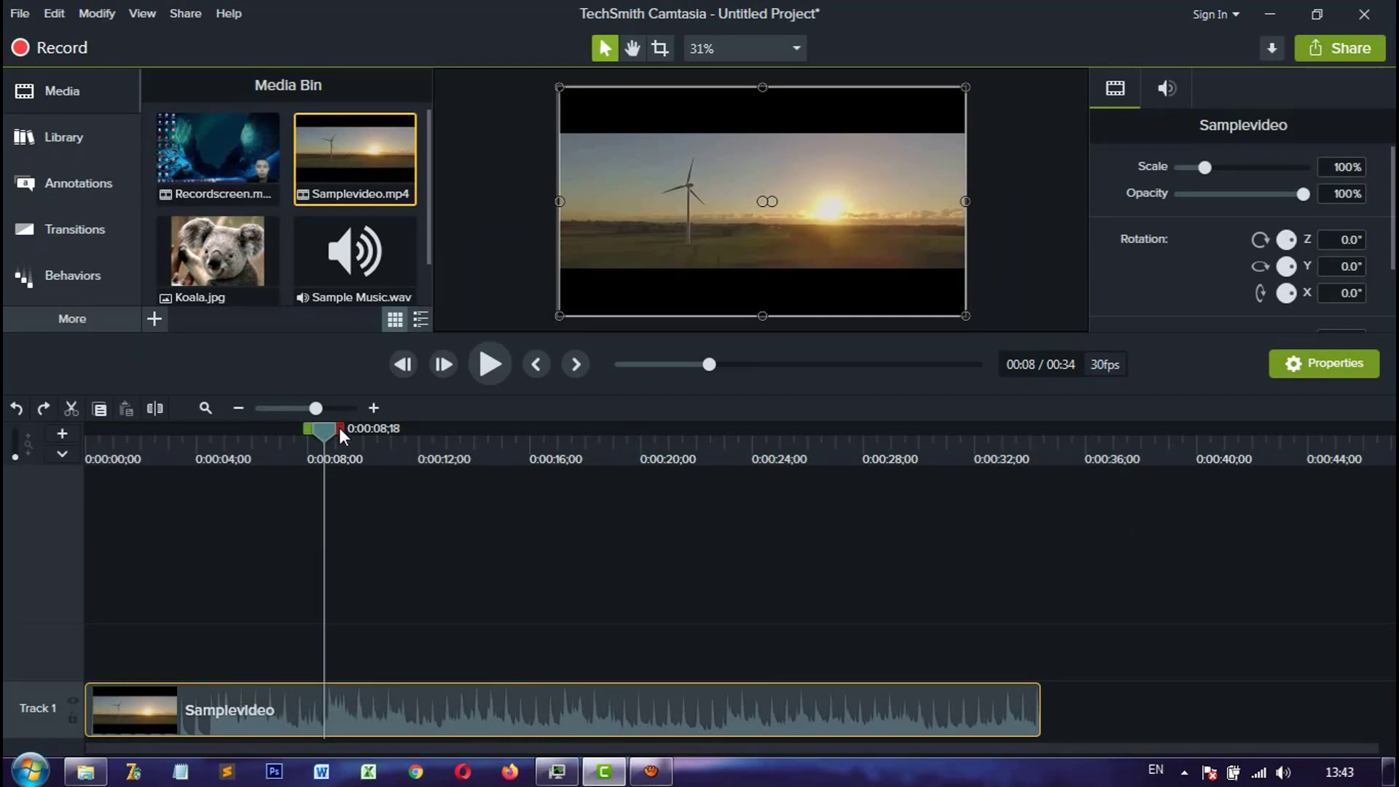
left_click_drag(339, 427, 625, 435)
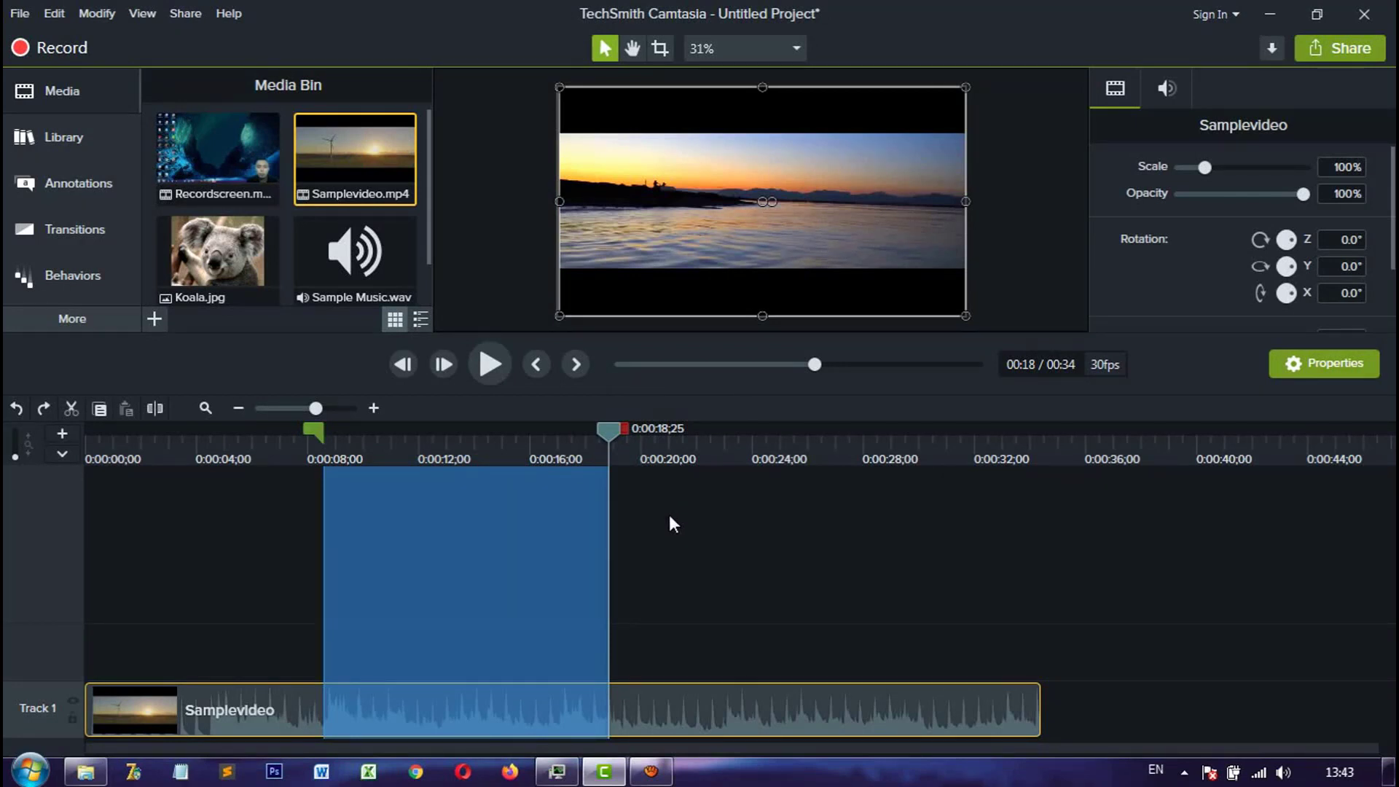
left_click(487, 368)
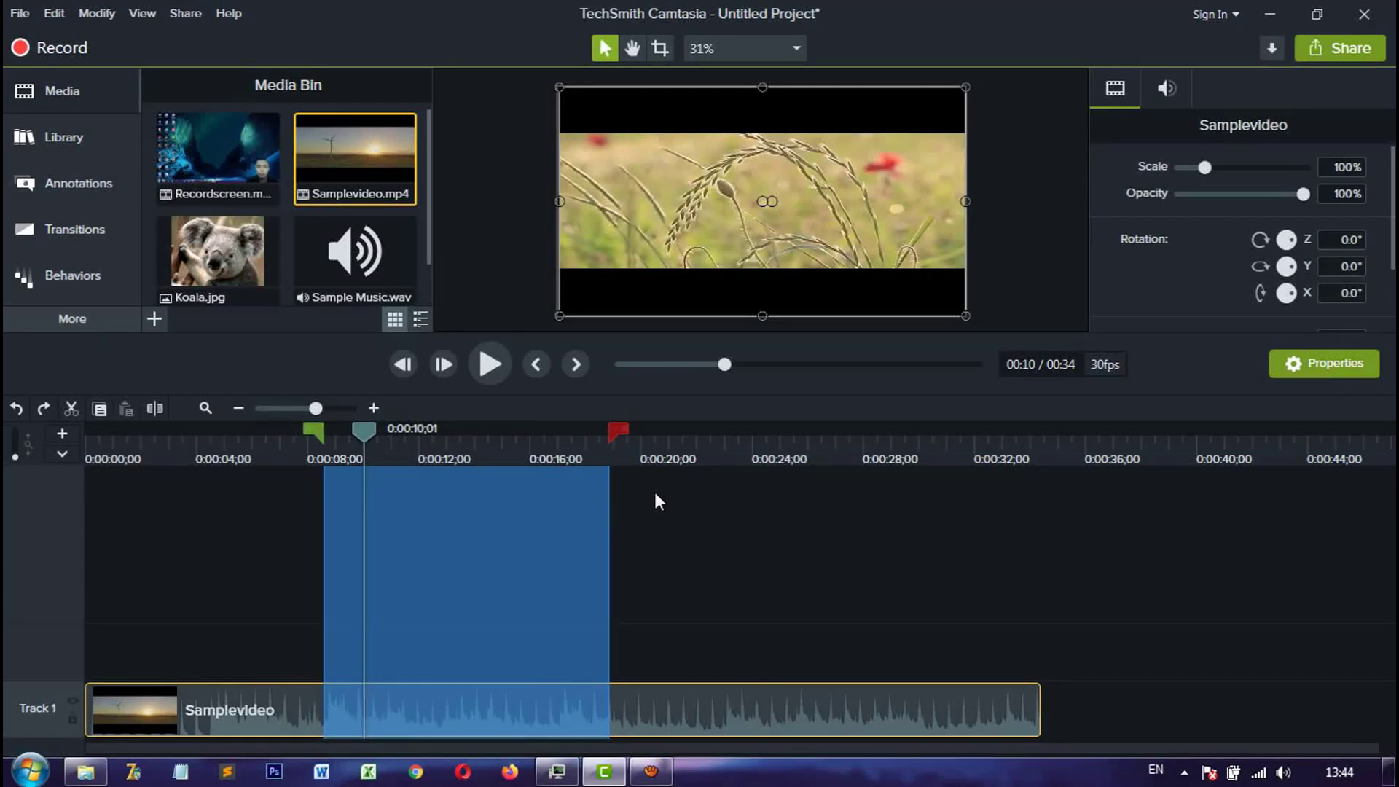
Step: Cut the selected range out of Samplevideo and play across the join from 0:00:06;22
left_click(69, 409)
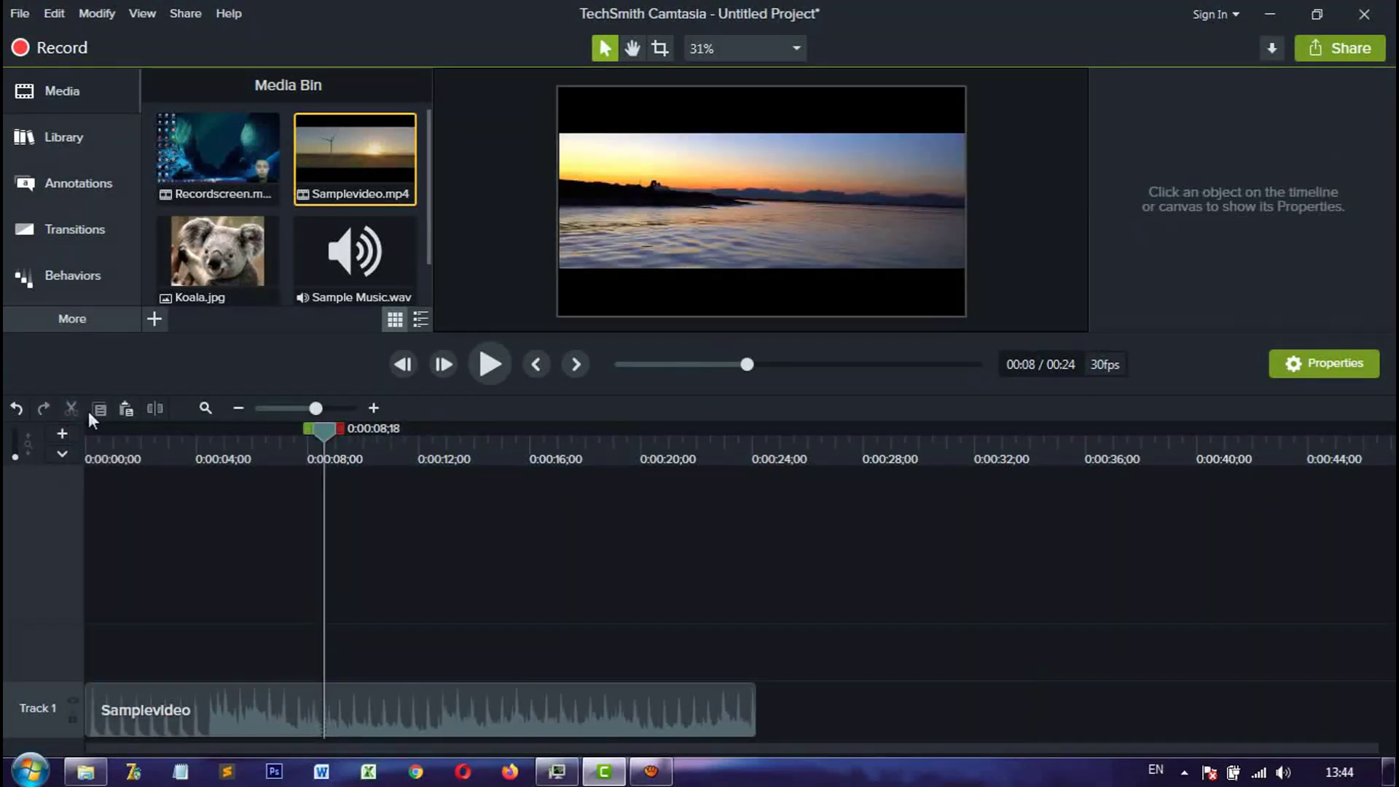
left_click_drag(326, 436, 277, 437)
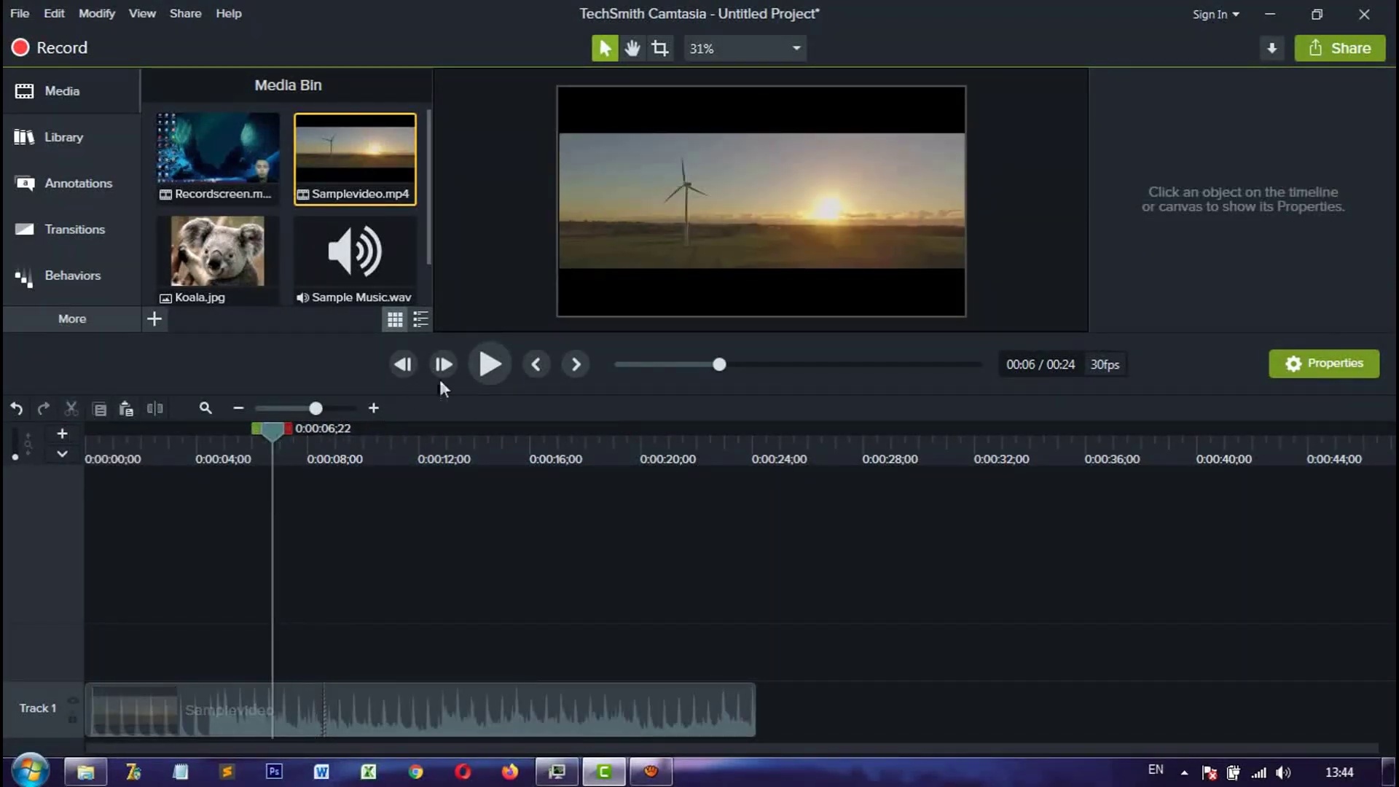
left_click(486, 369)
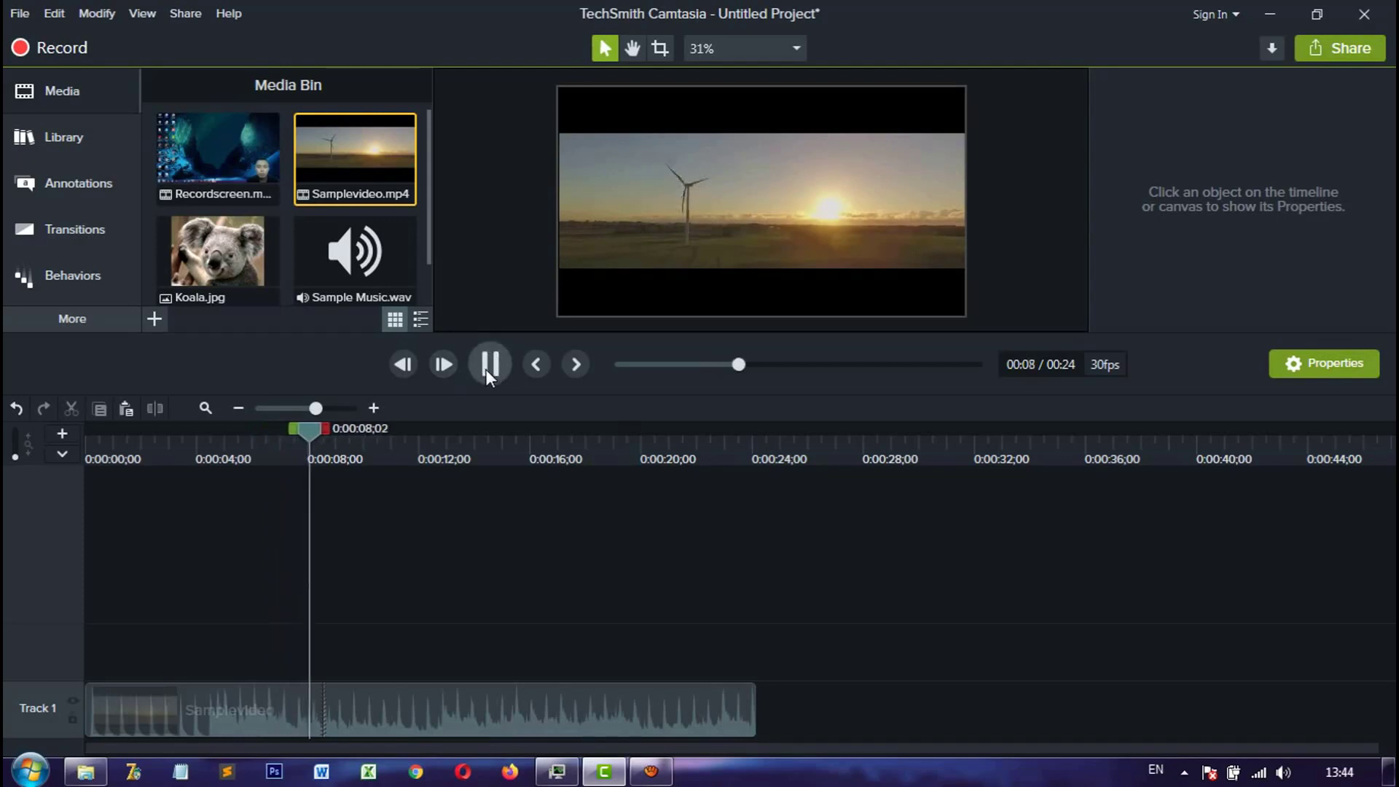
left_click(485, 369)
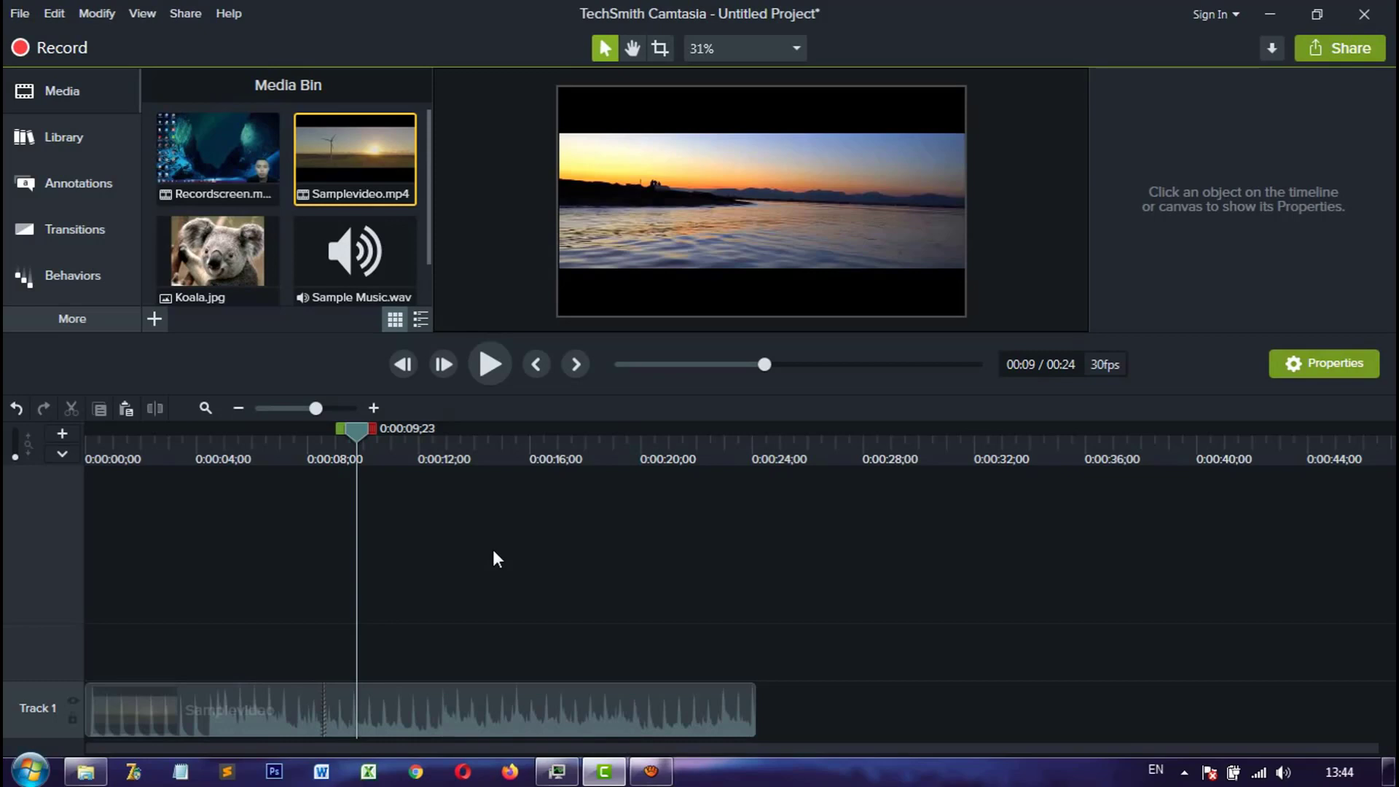
Step: Undo the cut of the selected range and move the playhead to 0:00:18;20
left_click(17, 408)
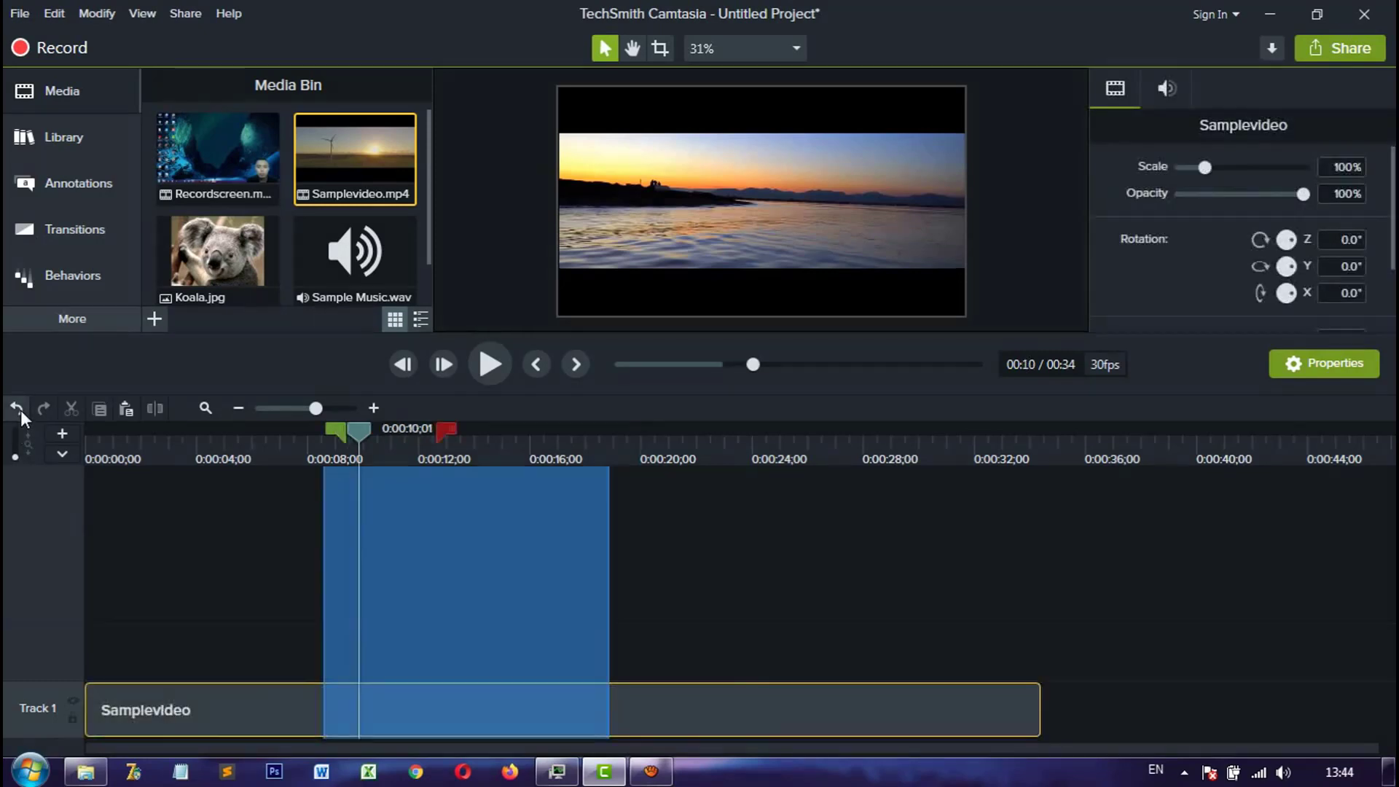
left_click(641, 532)
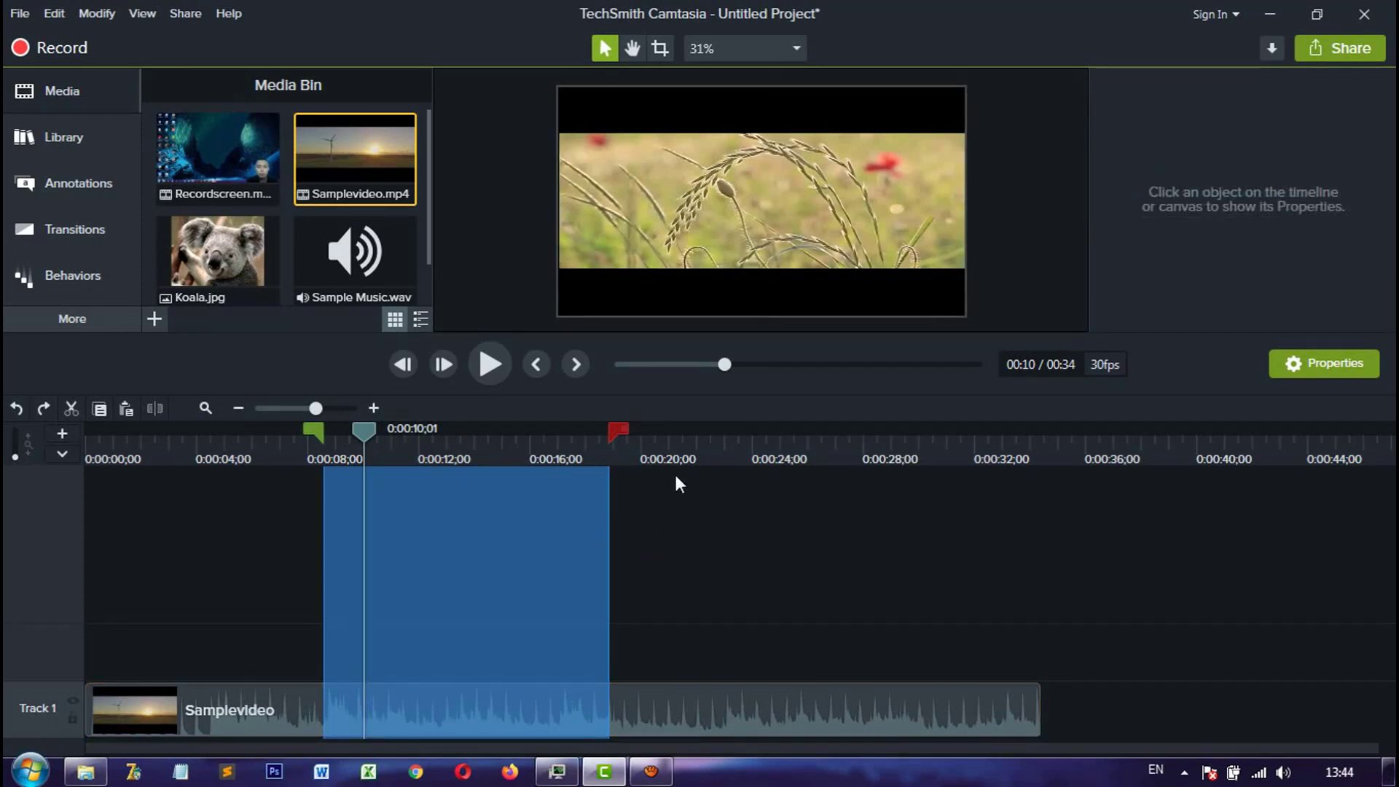
left_click_drag(356, 431, 600, 445)
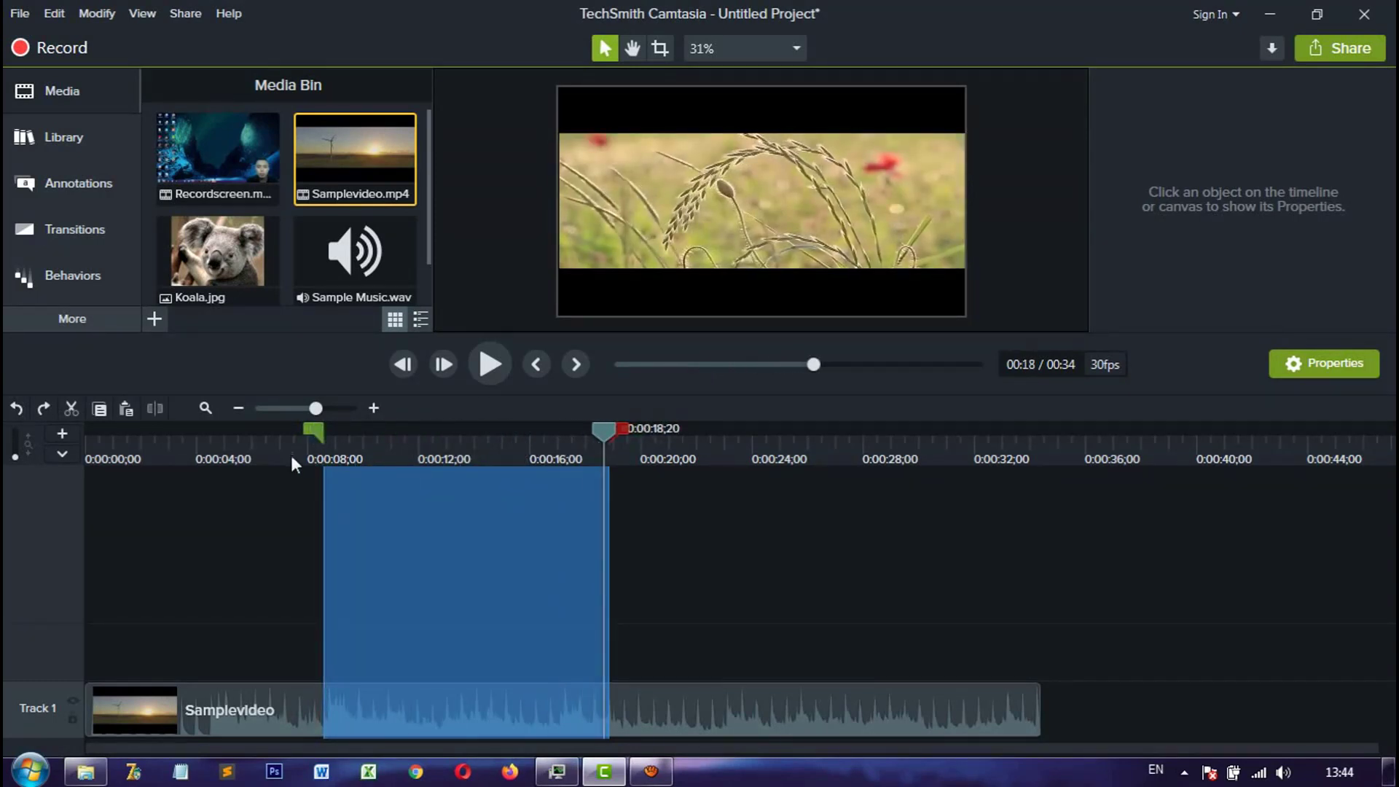
Step: Copy the selected range of Samplevideo and paste it on Track 1 at 0:00:36;29
left_click(103, 413)
left_click(1112, 439)
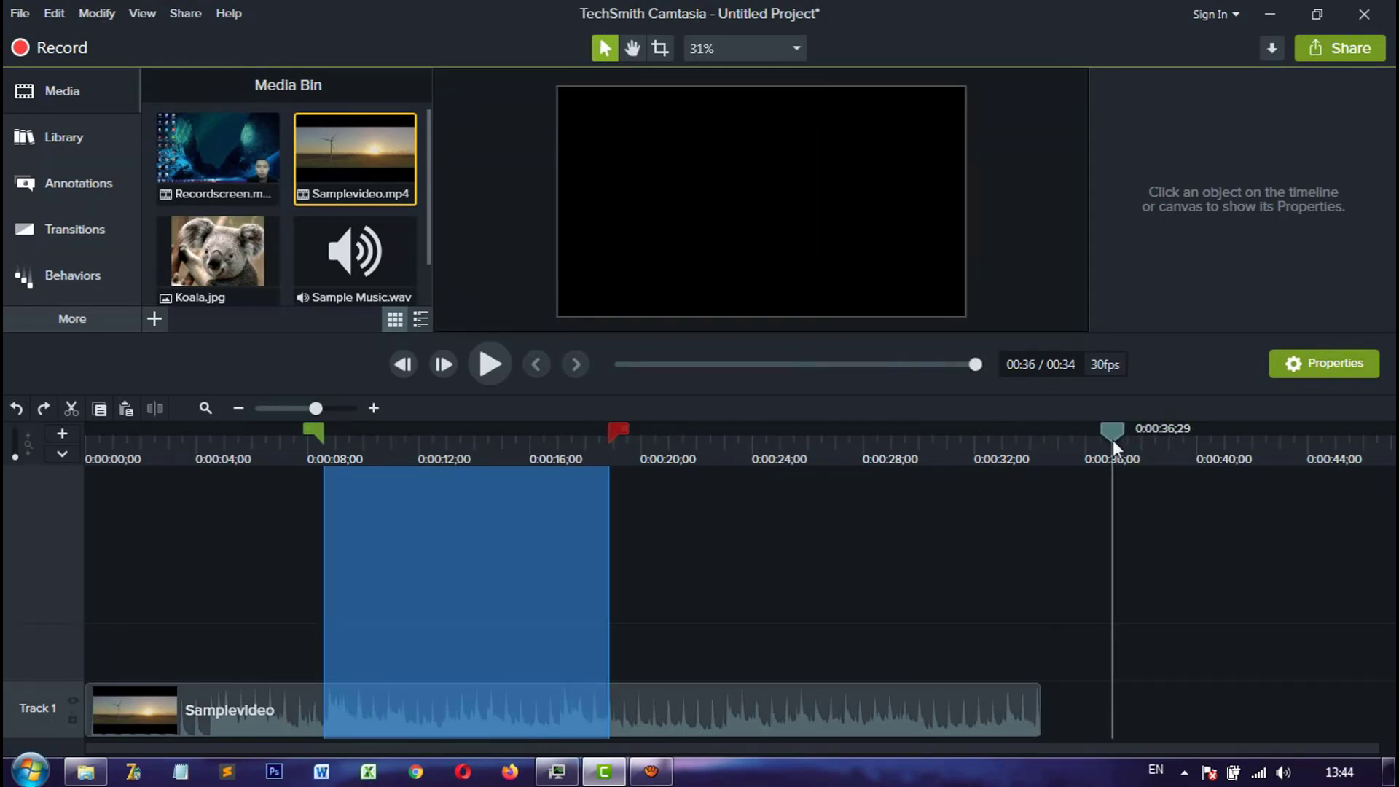
left_click(128, 409)
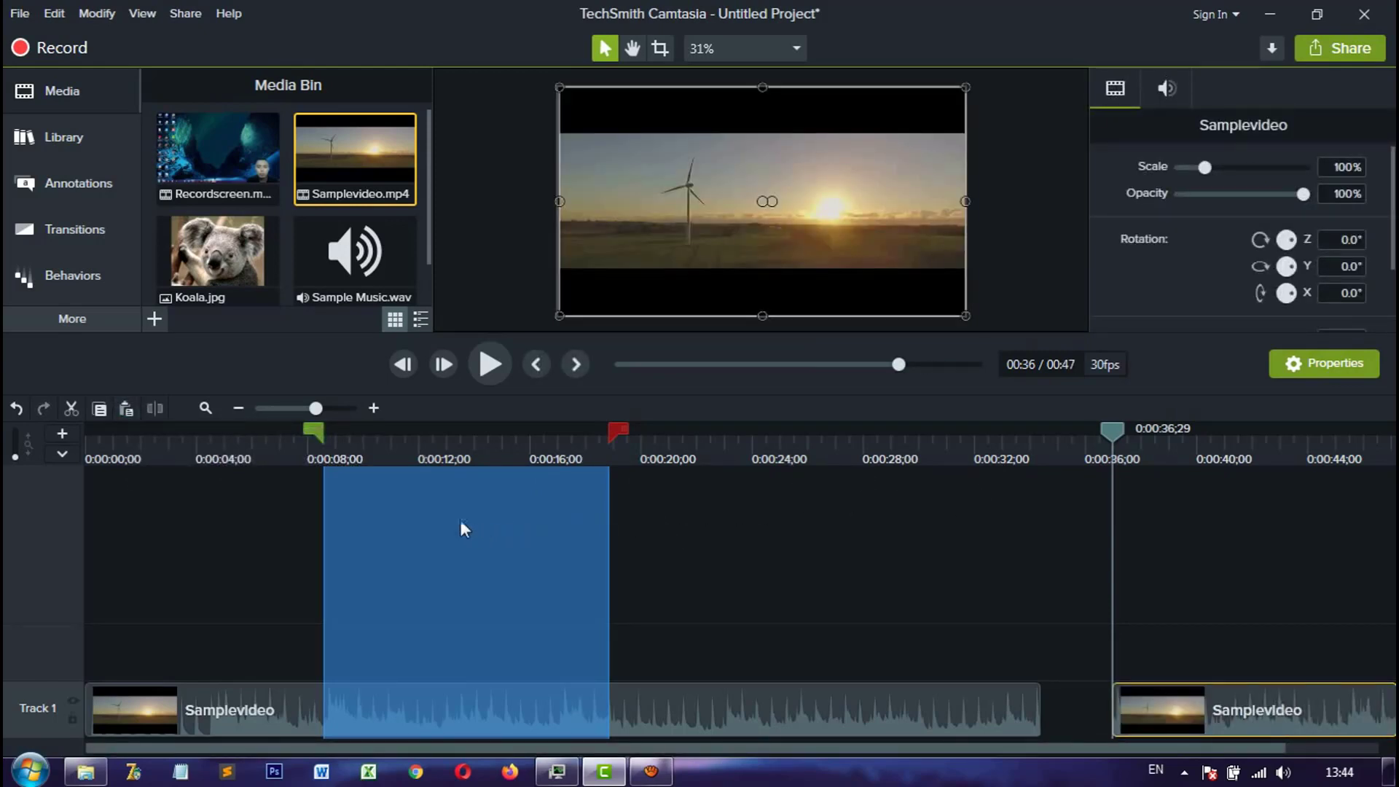
left_click(682, 513)
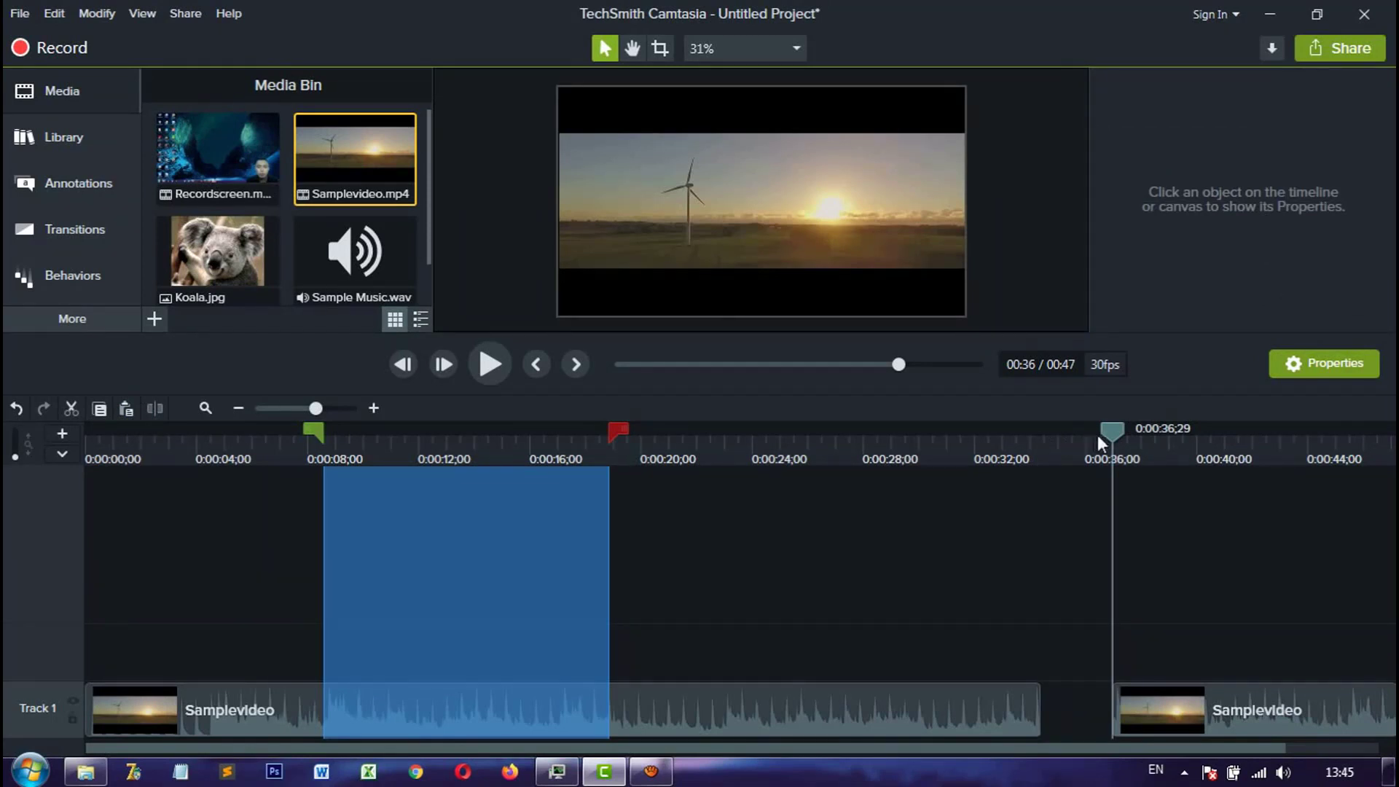
Step: Move the playhead to 0:00:41;27 inside the pasted copy and clear the timeline range selection
left_click_drag(1108, 434, 1385, 450)
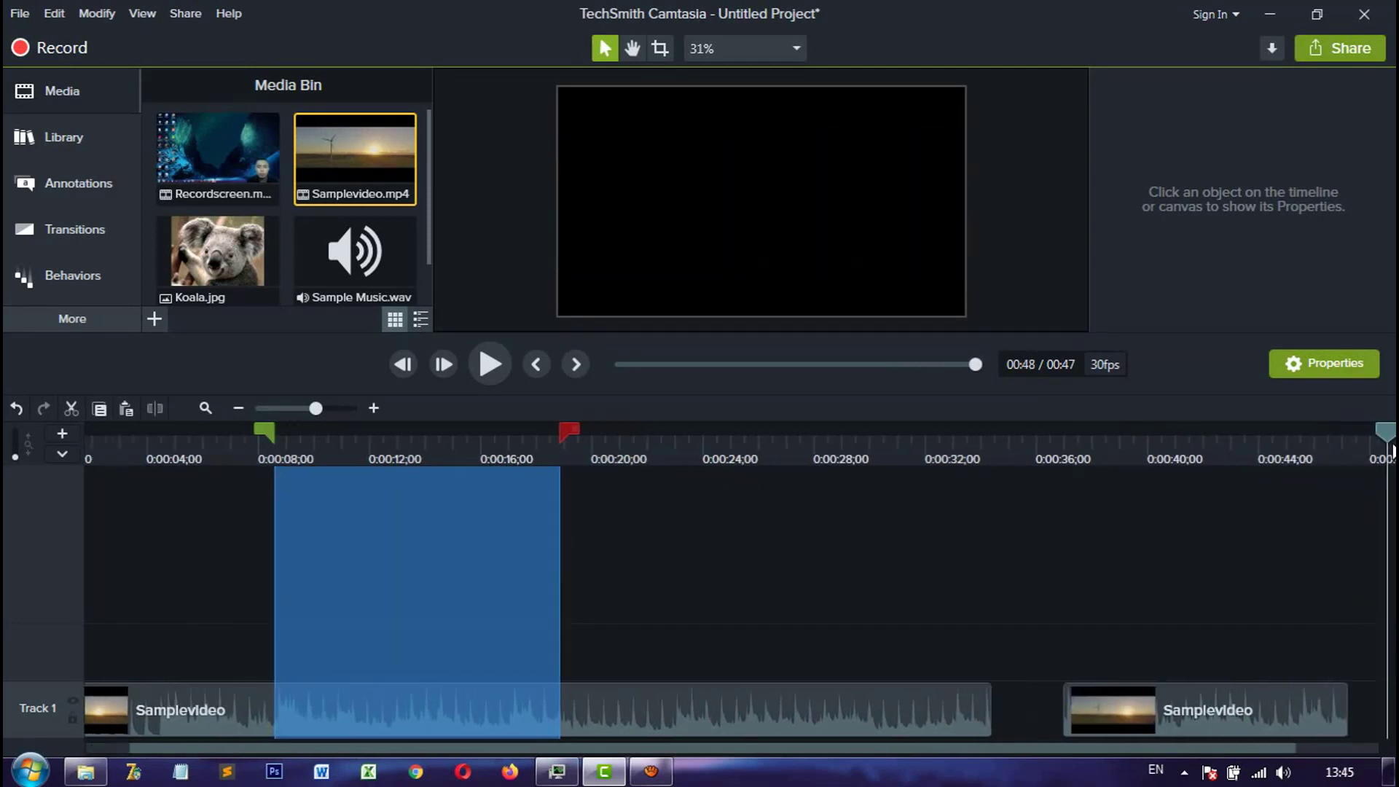
left_click(1189, 466)
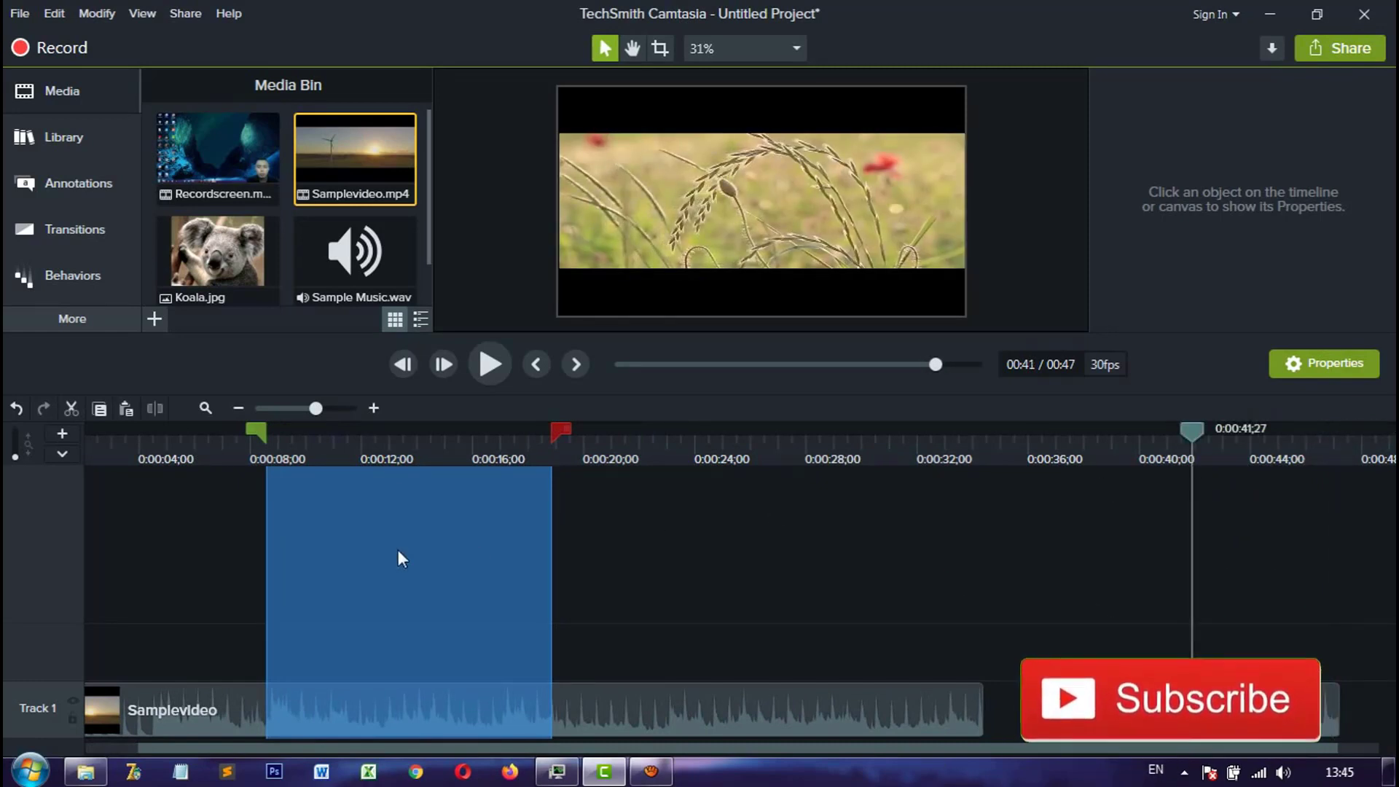
right_click(374, 501)
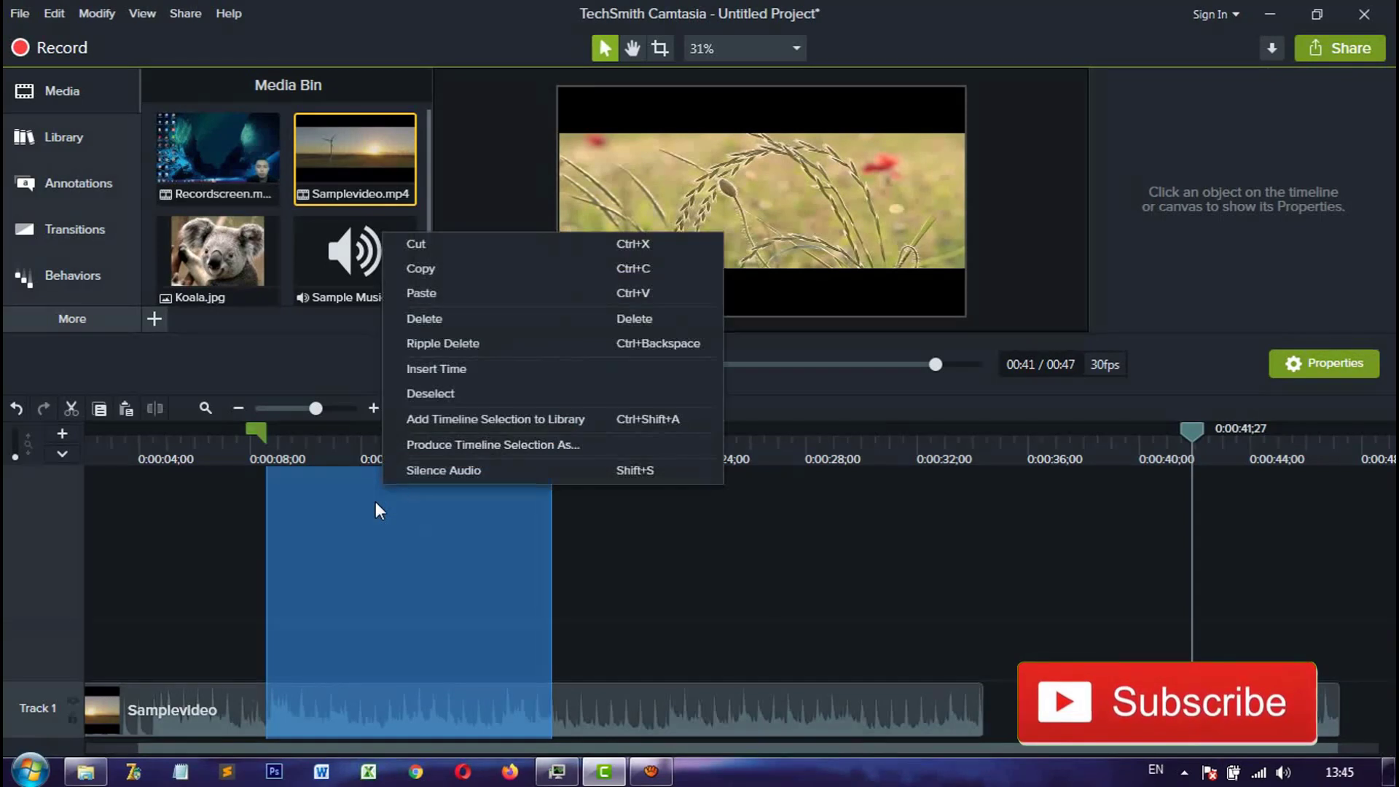
left_click(440, 398)
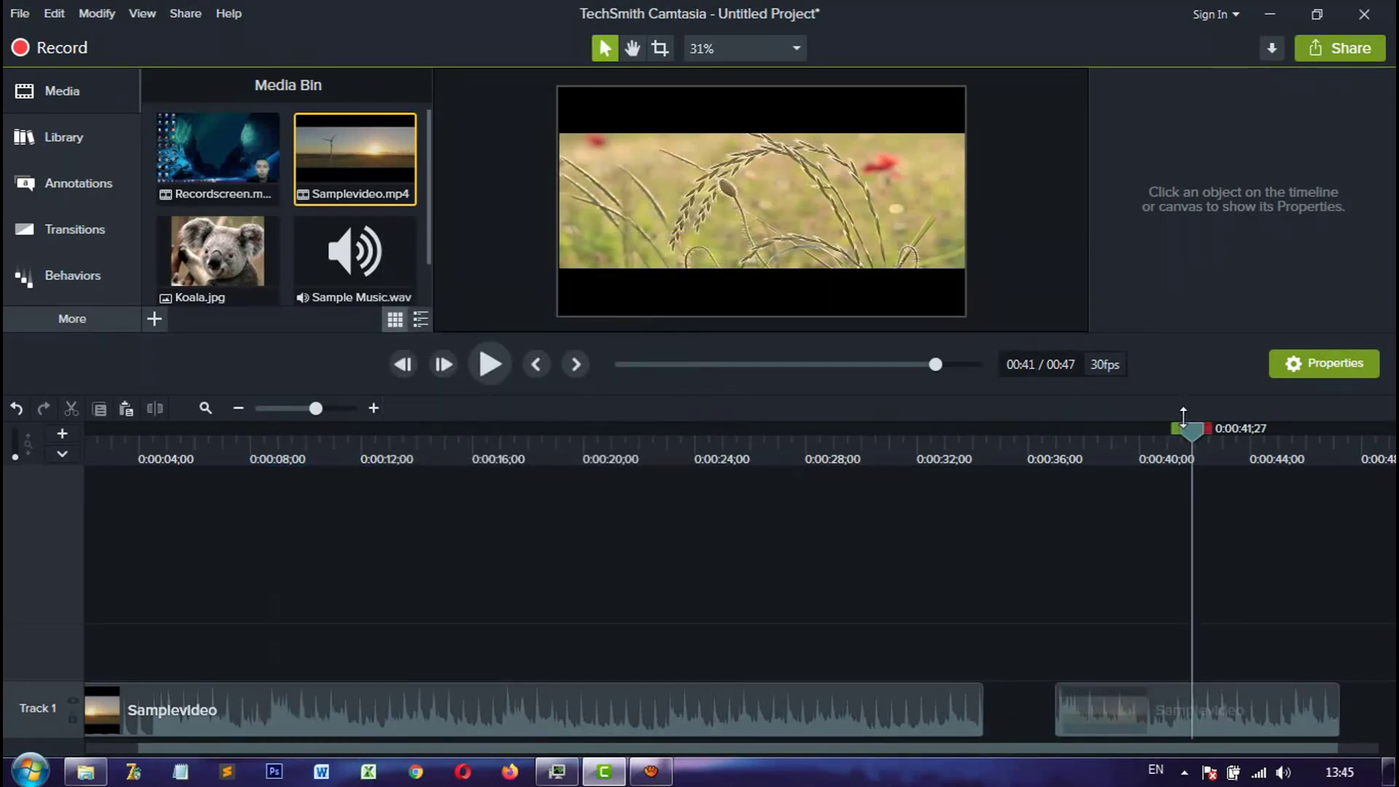
Step: Play the pasted Samplevideo copy from 0:00:36;08 and delete it from Track 1
left_click_drag(1100, 447, 1012, 459)
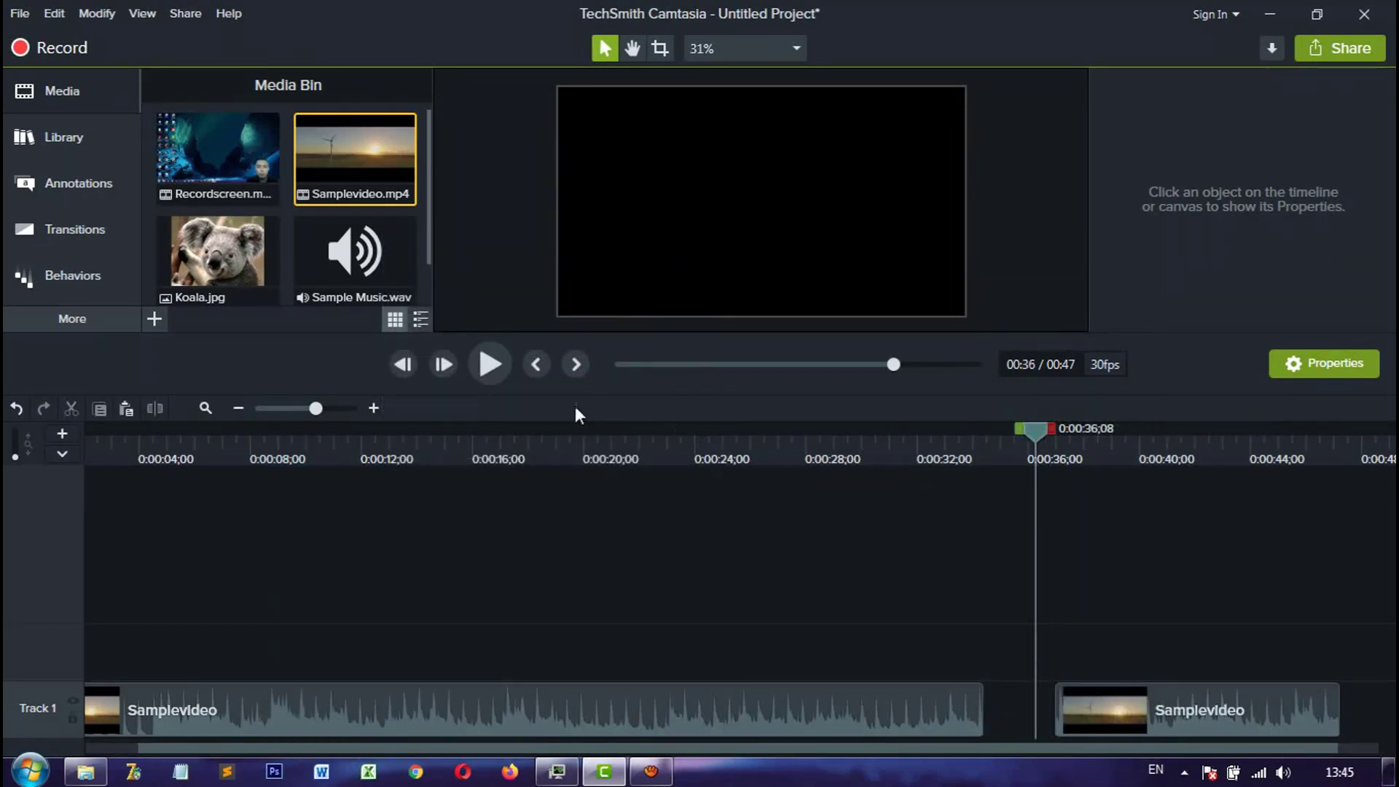
left_click(491, 370)
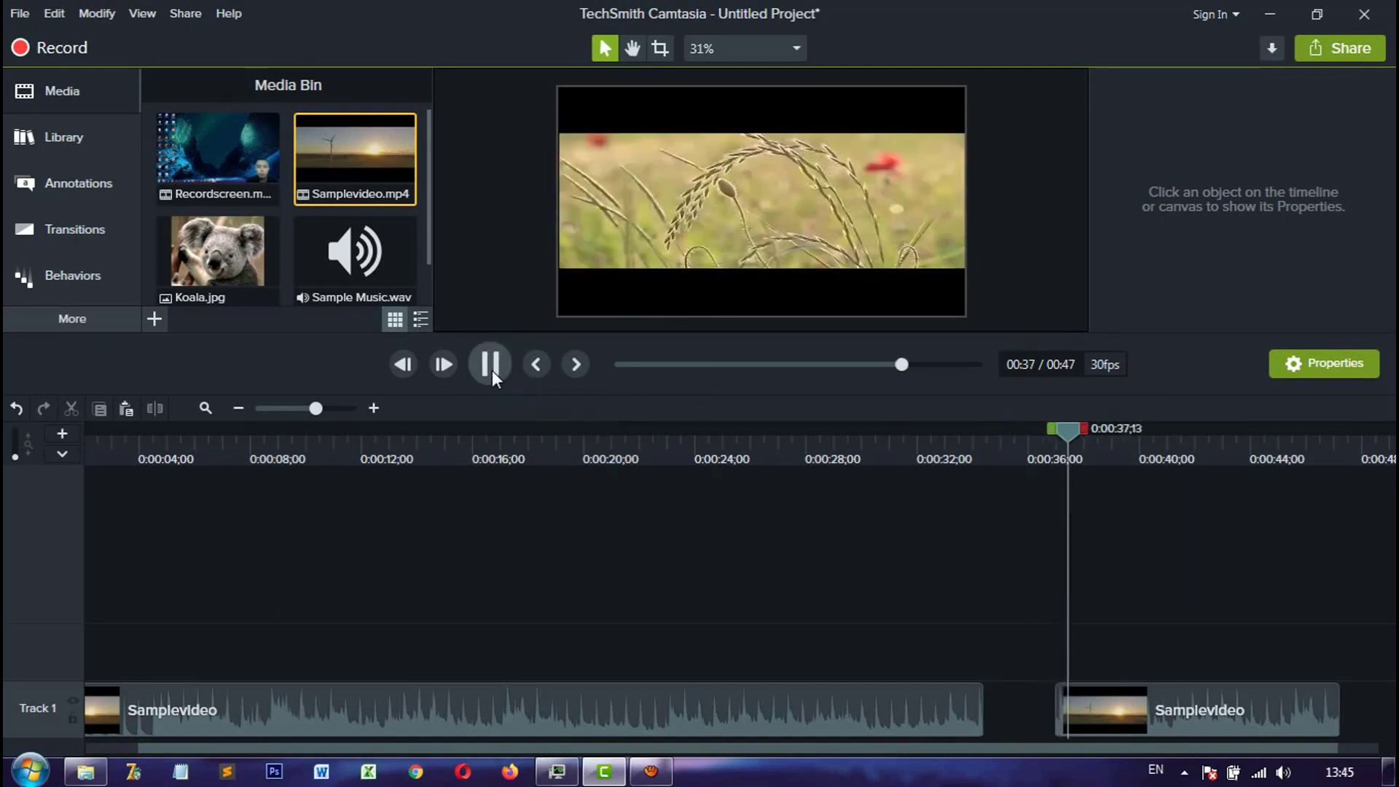
left_click(491, 370)
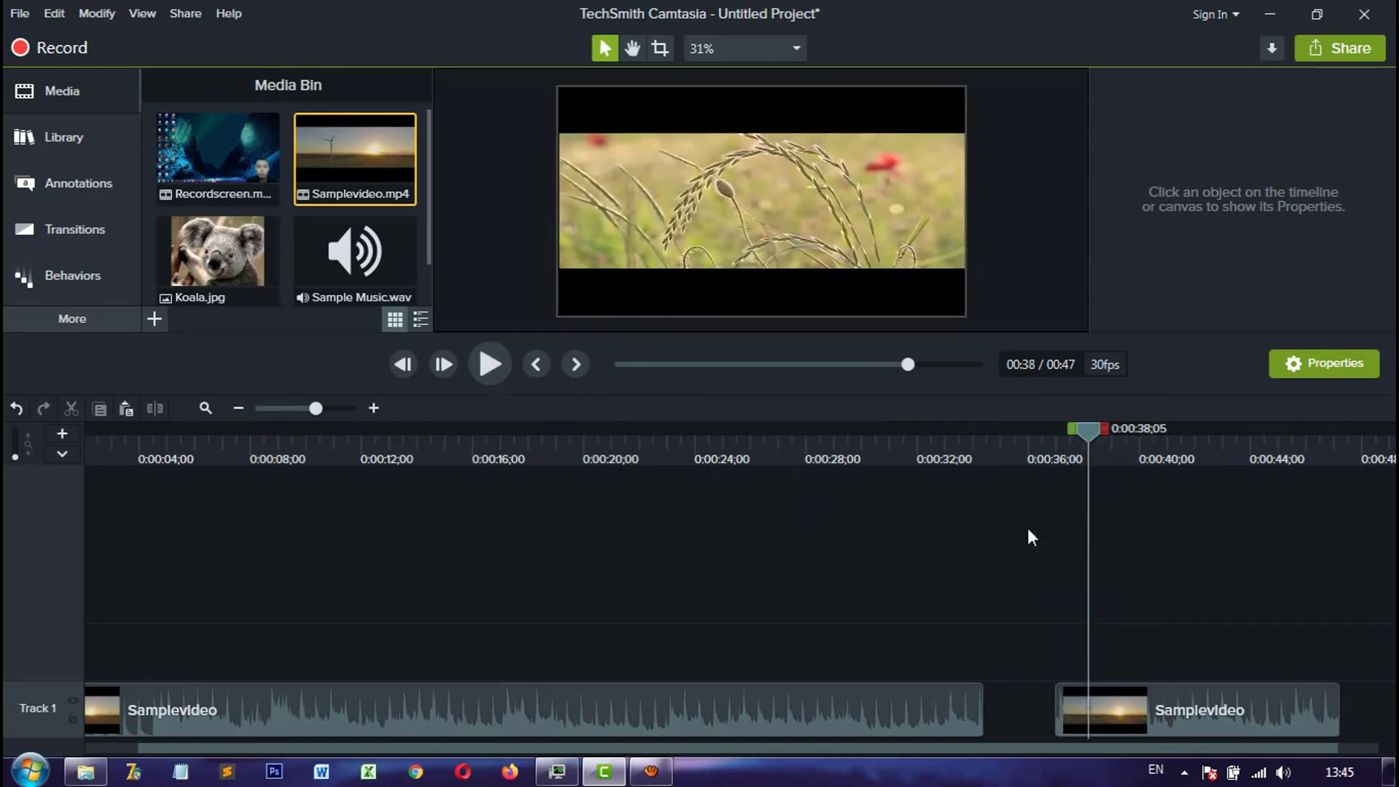
left_click(1240, 706)
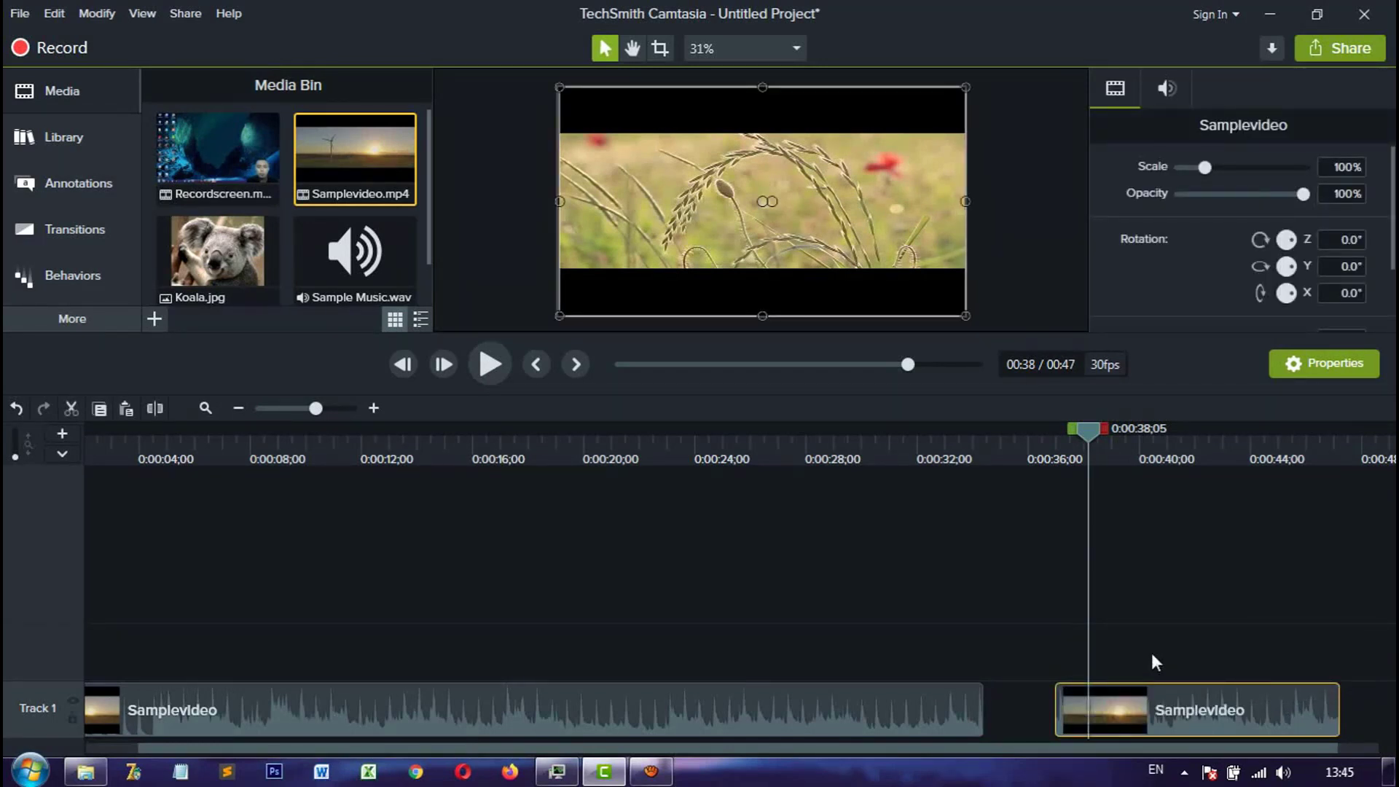
key("Delete")
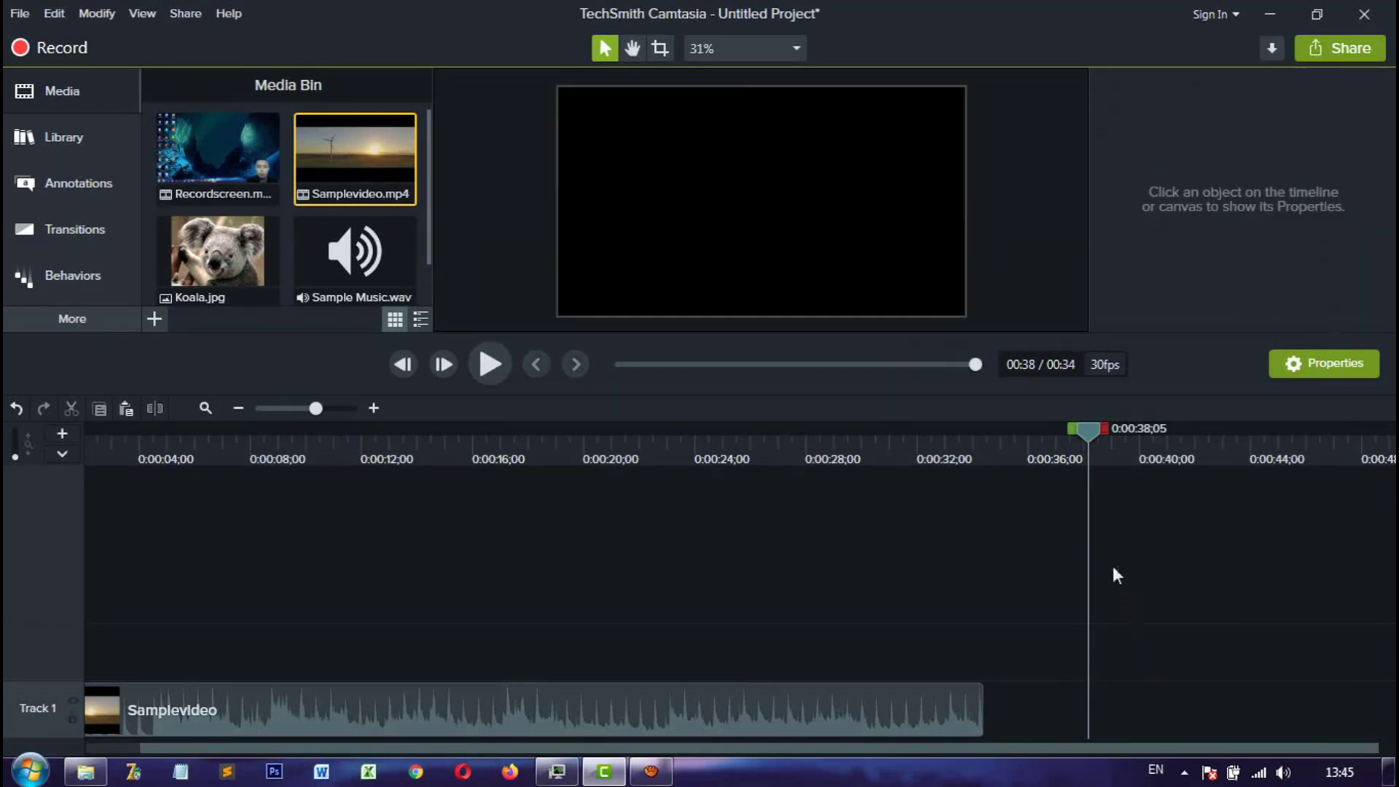
Step: Split the Samplevideo clip on Track 1 at 0:00:18;13
left_click_drag(1085, 430, 468, 510)
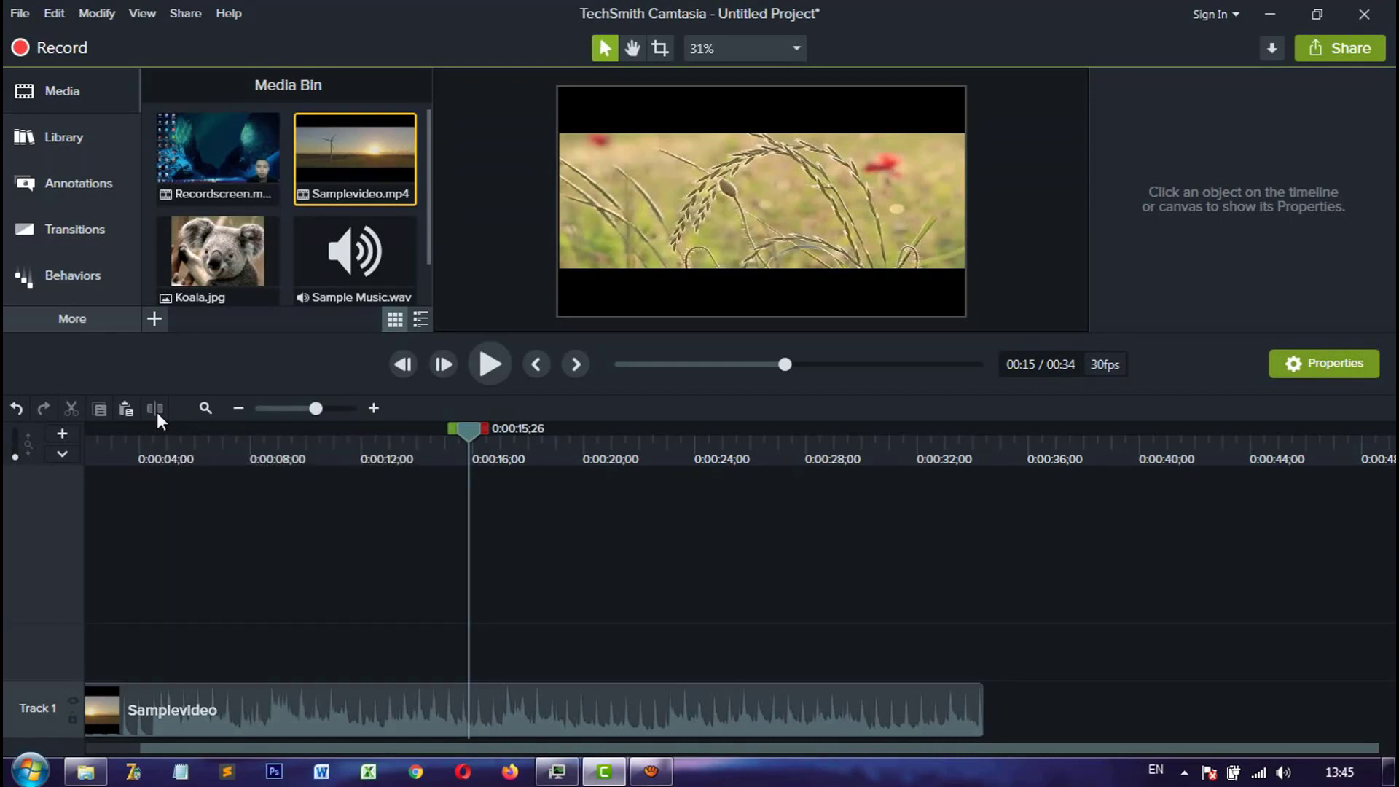
left_click_drag(465, 426, 539, 452)
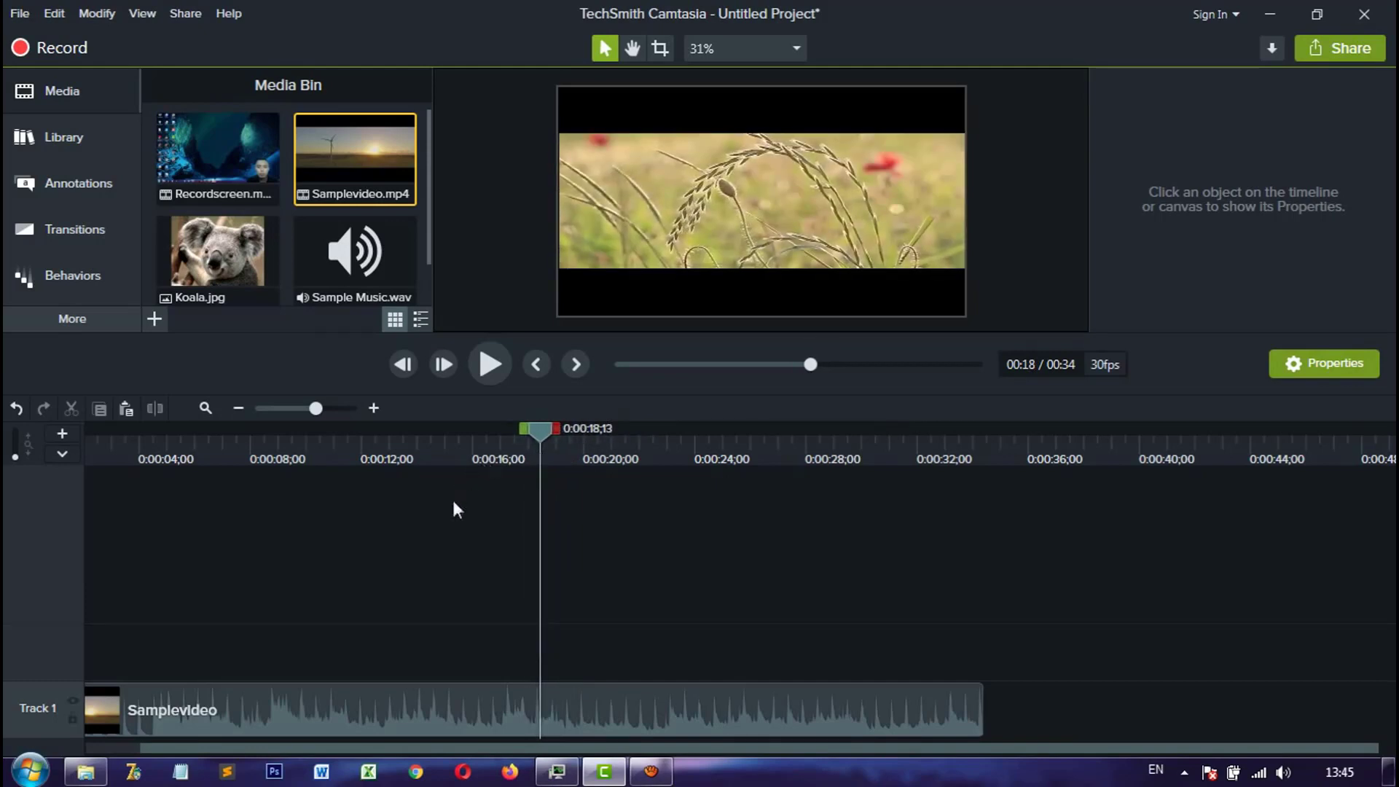
left_click(616, 700)
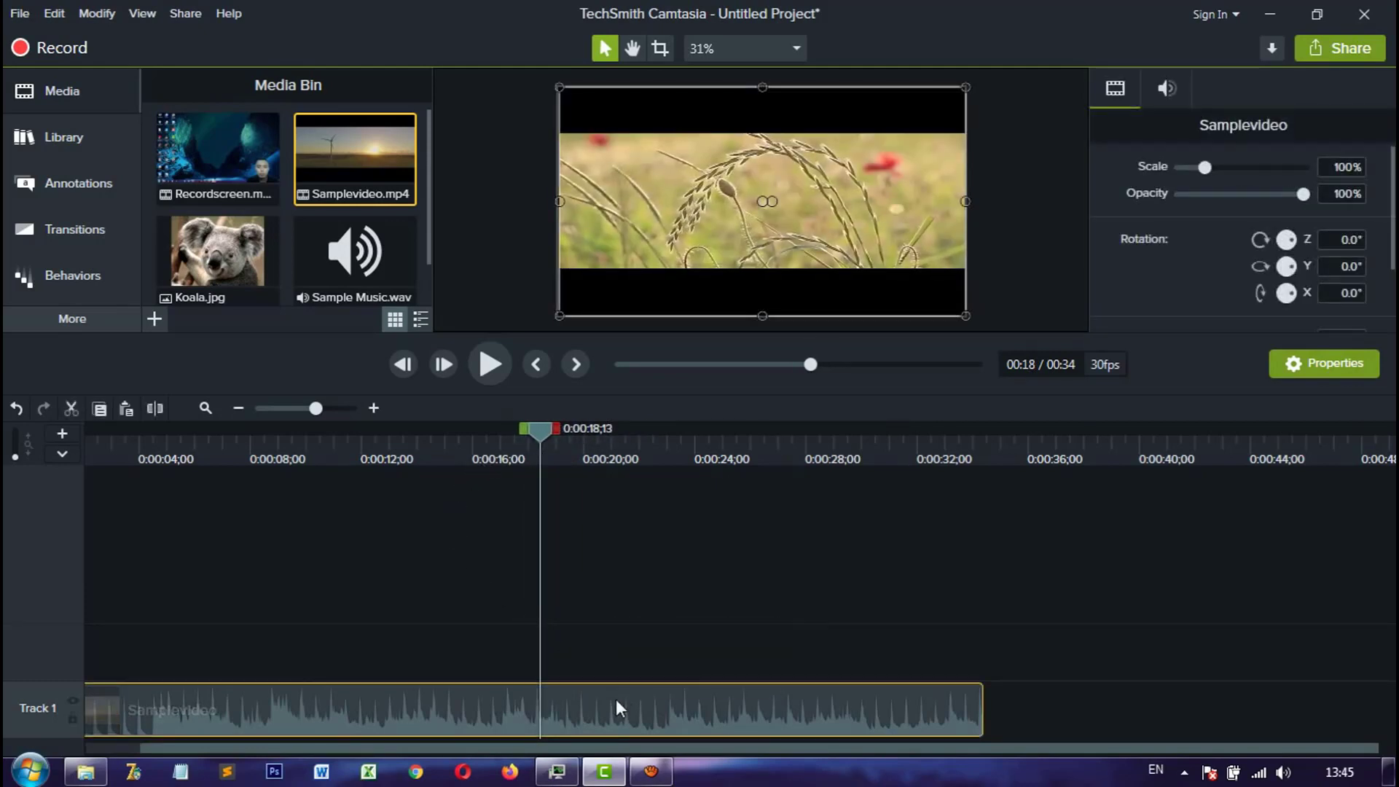
left_click(155, 408)
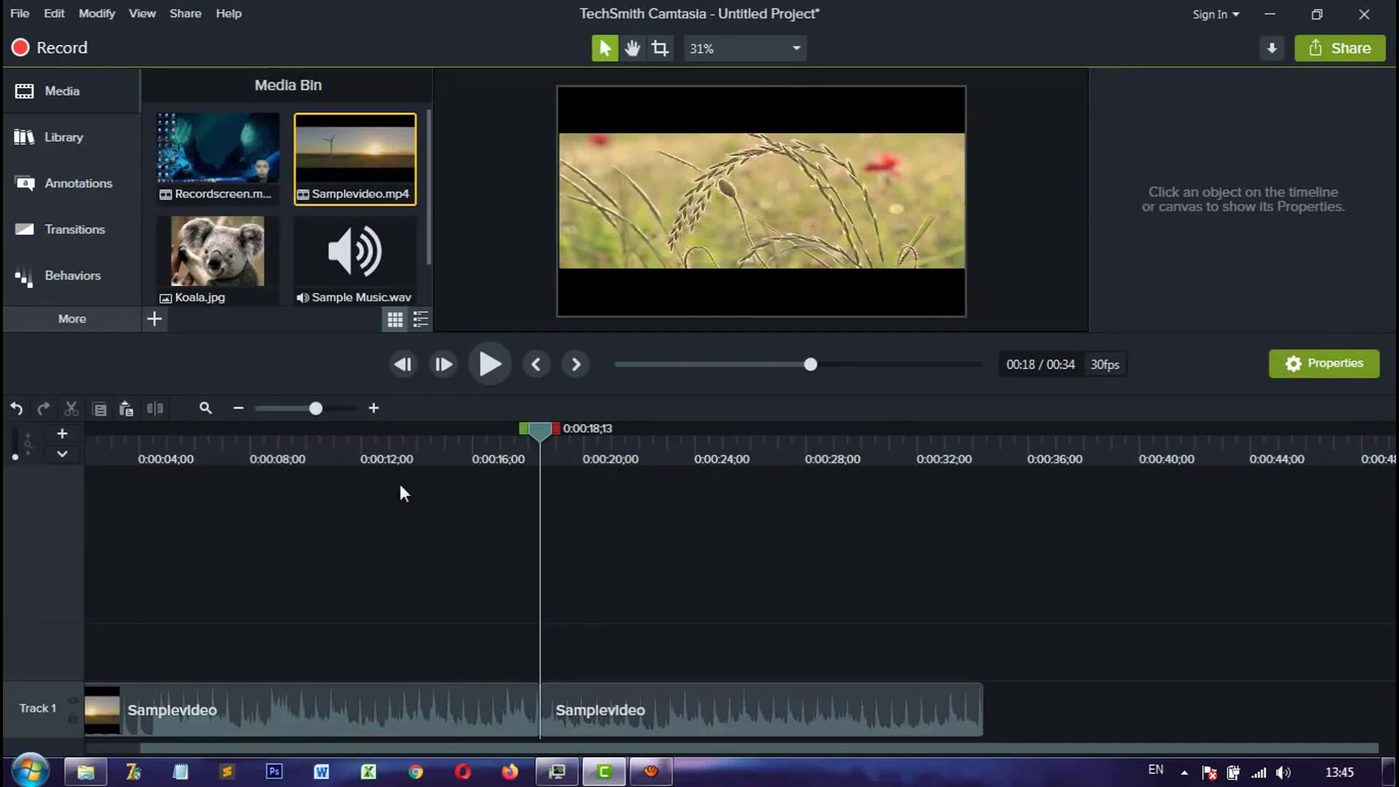
Step: Move the second part of the split Samplevideo to Track 2, starting well after the first part ends
left_click_drag(541, 431, 494, 432)
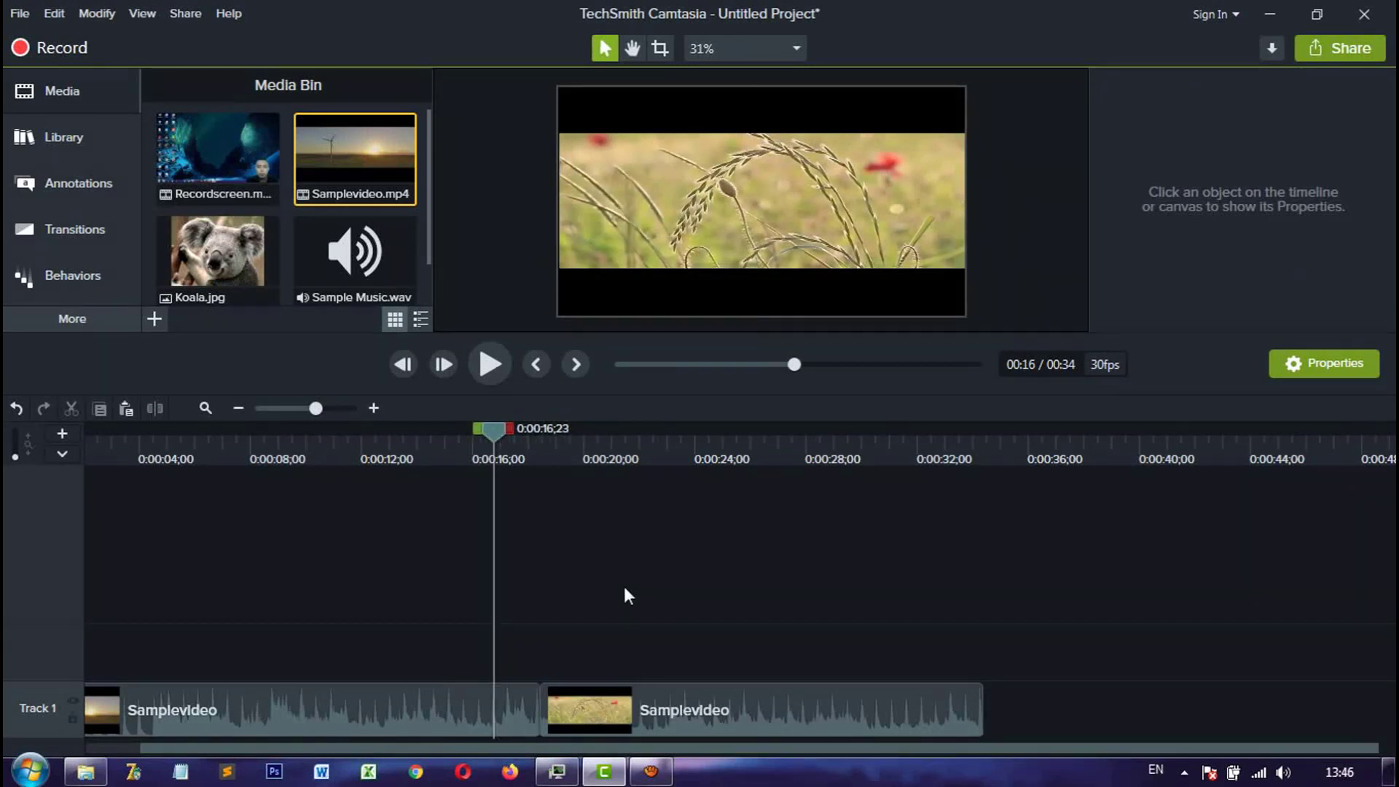
left_click_drag(628, 721, 688, 585)
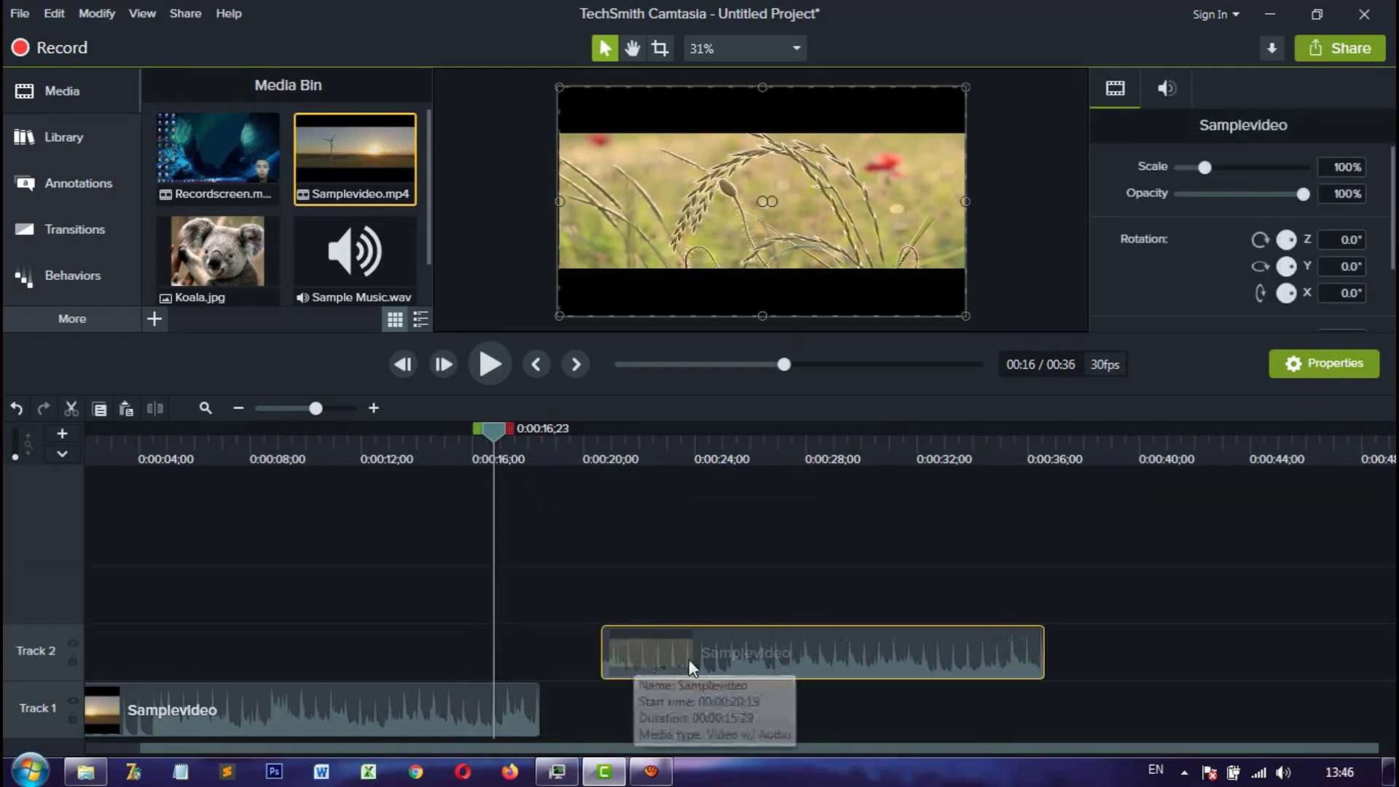
left_click_drag(688, 658, 824, 658)
Step: Play from 0:00:15;11 past the end of the first Samplevideo part to check the split
left_click_drag(492, 429, 452, 429)
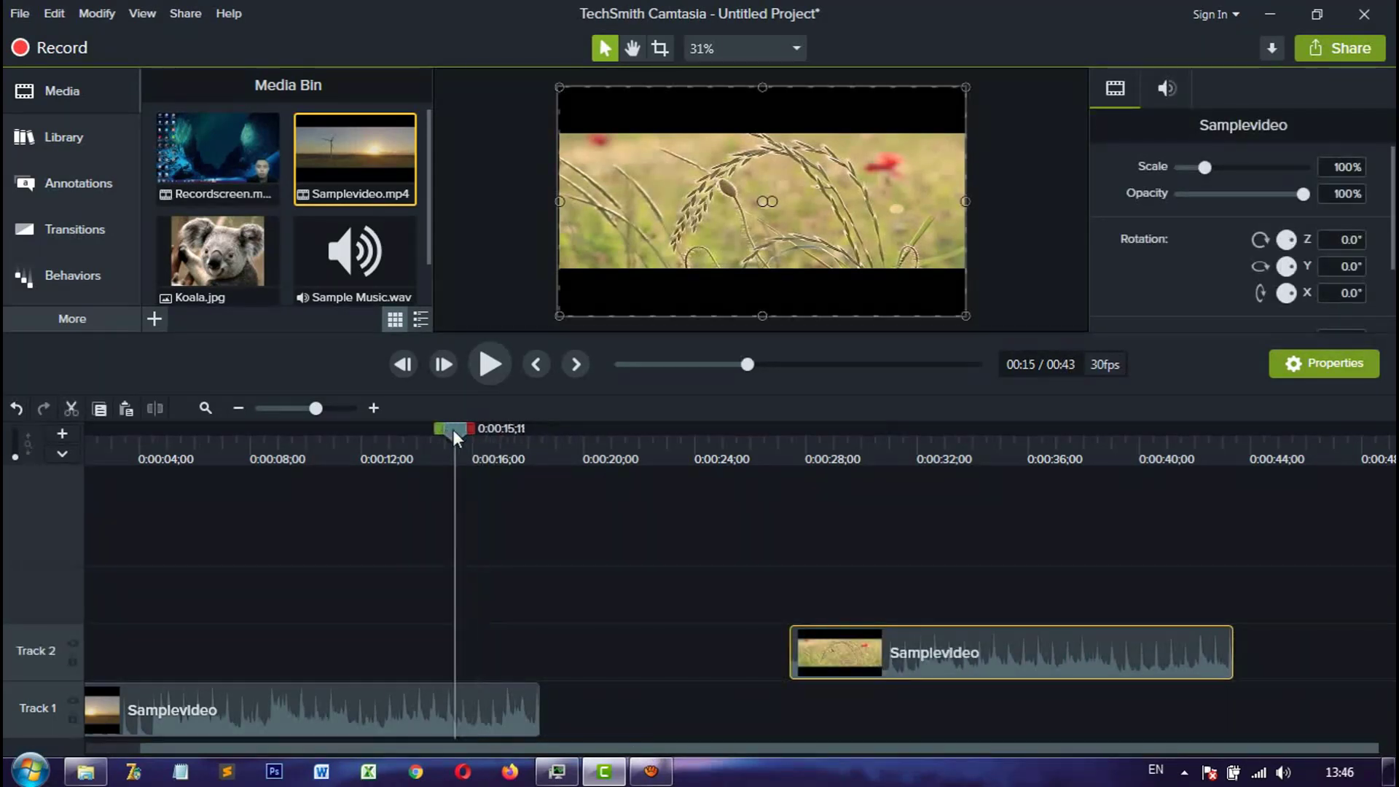
left_click(486, 380)
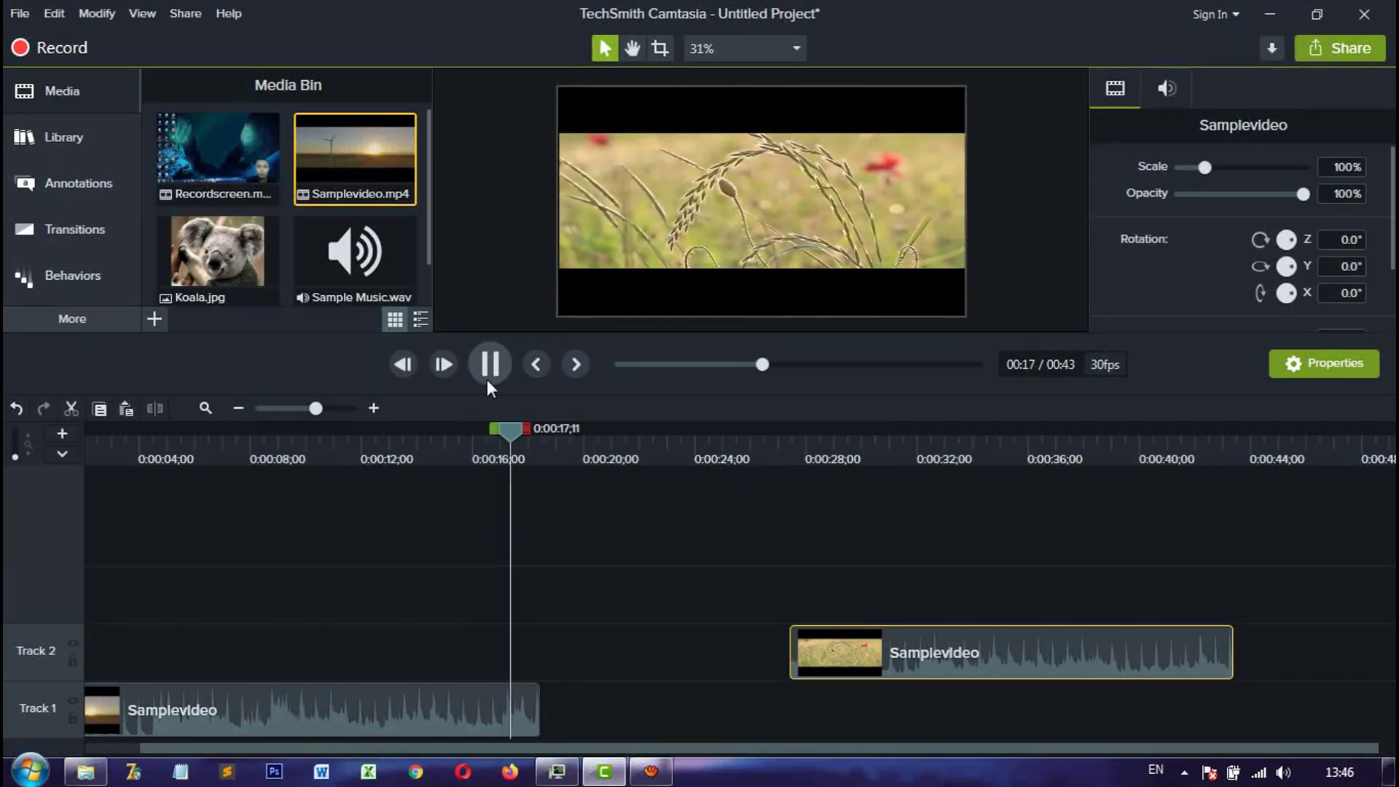
left_click(487, 378)
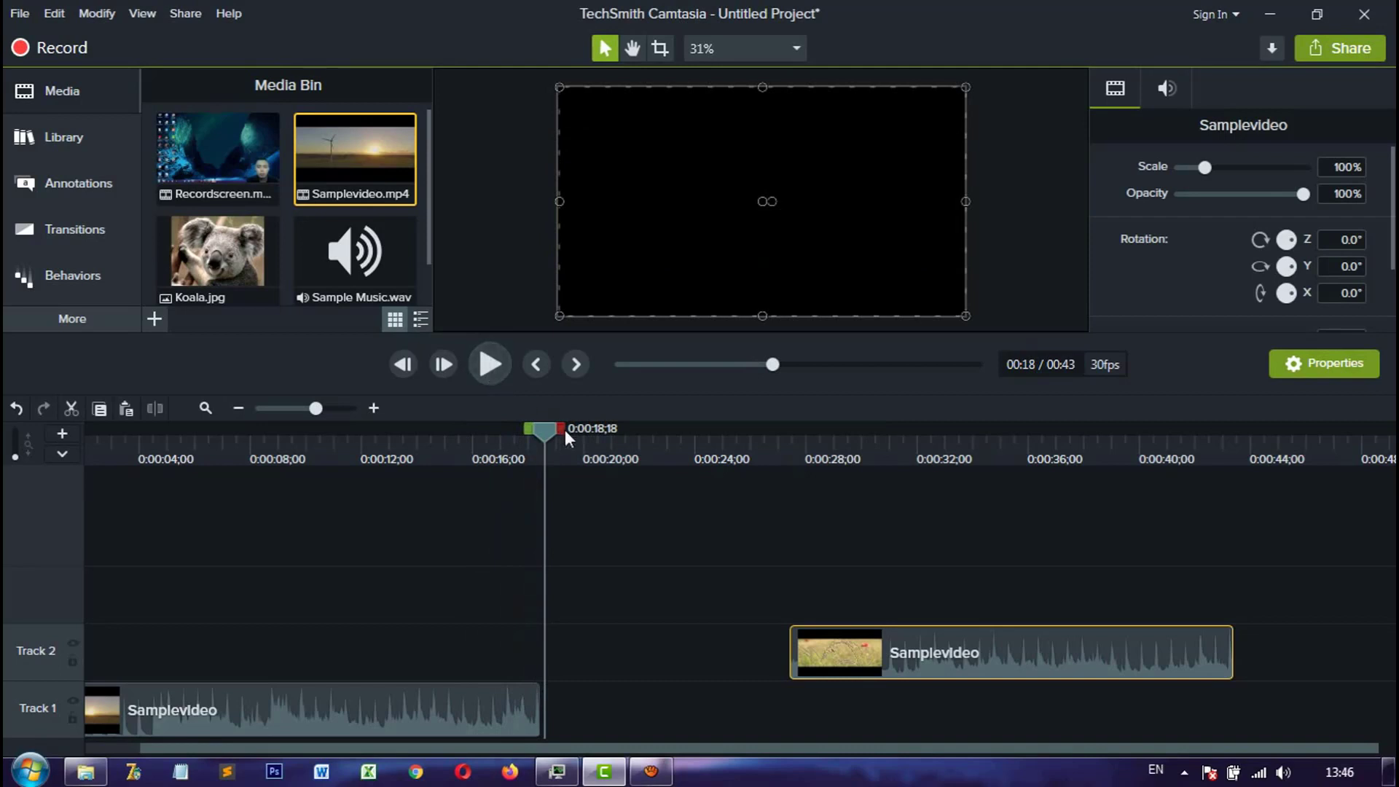
Step: Set the playhead to 0:00:18;08 and move the second Samplevideo part back to Track 1, directly after the first part
left_click_drag(548, 428, 538, 428)
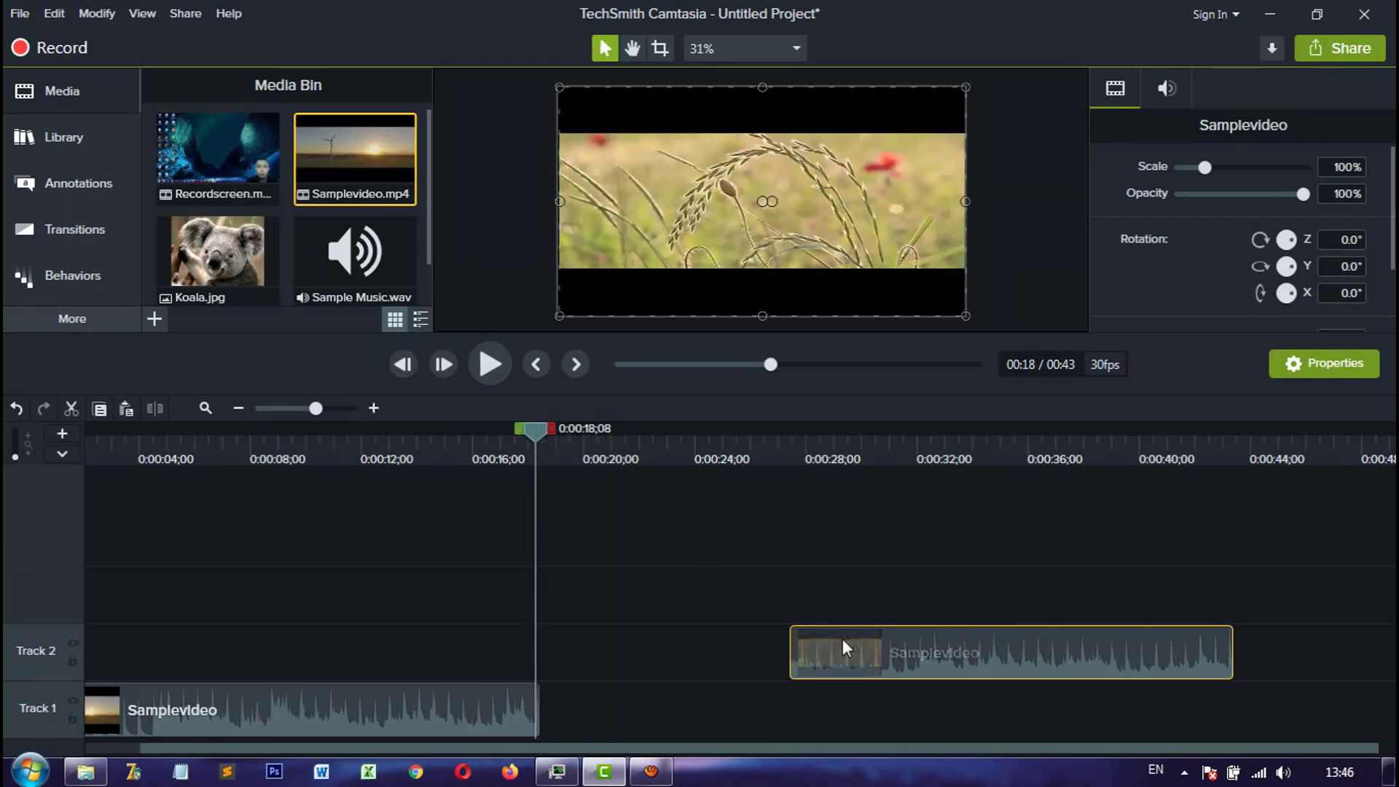
left_click_drag(842, 641, 553, 749)
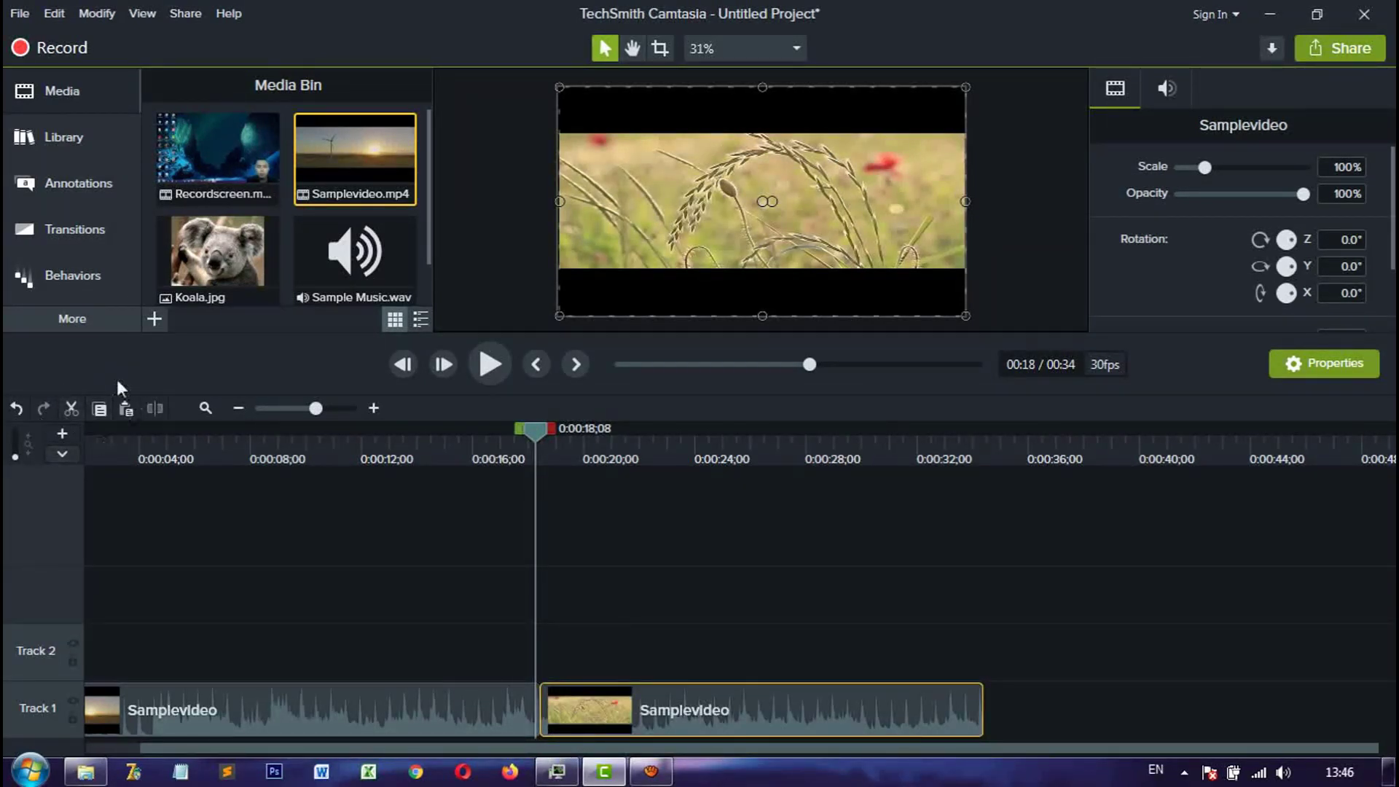
Step: Undo the moves and the split of the second Samplevideo part until Samplevideo is one clip again, and deselect it
left_click(18, 410)
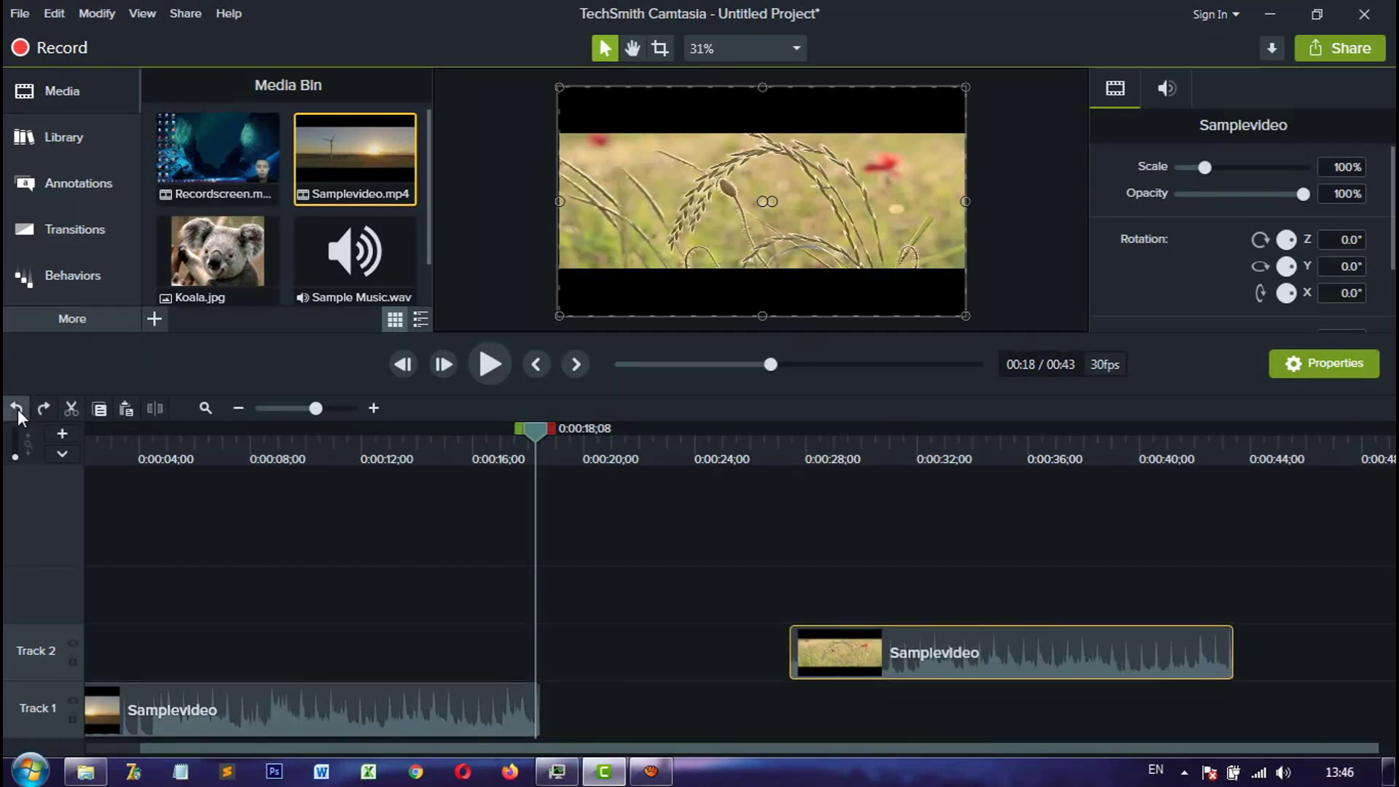
left_click(18, 410)
left_click(19, 410)
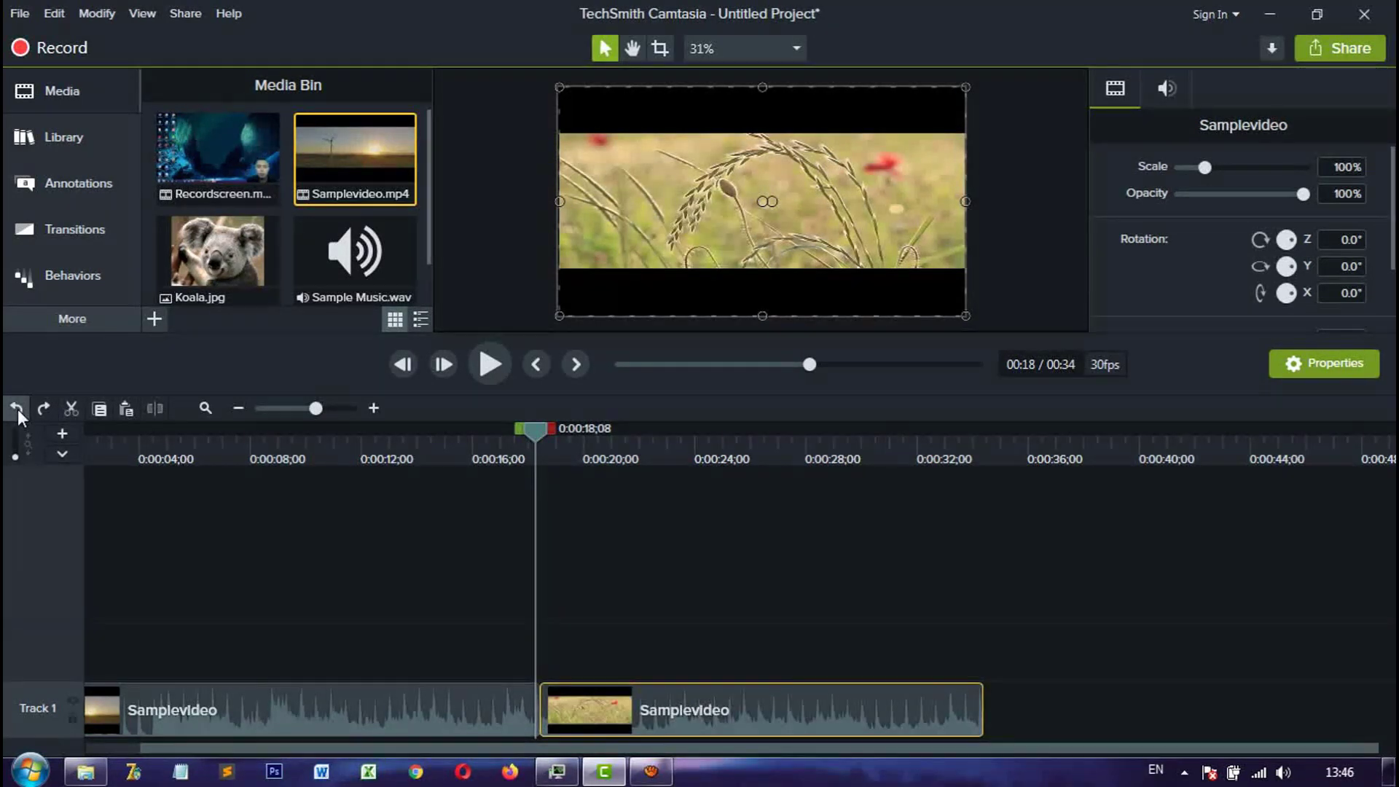
left_click(17, 409)
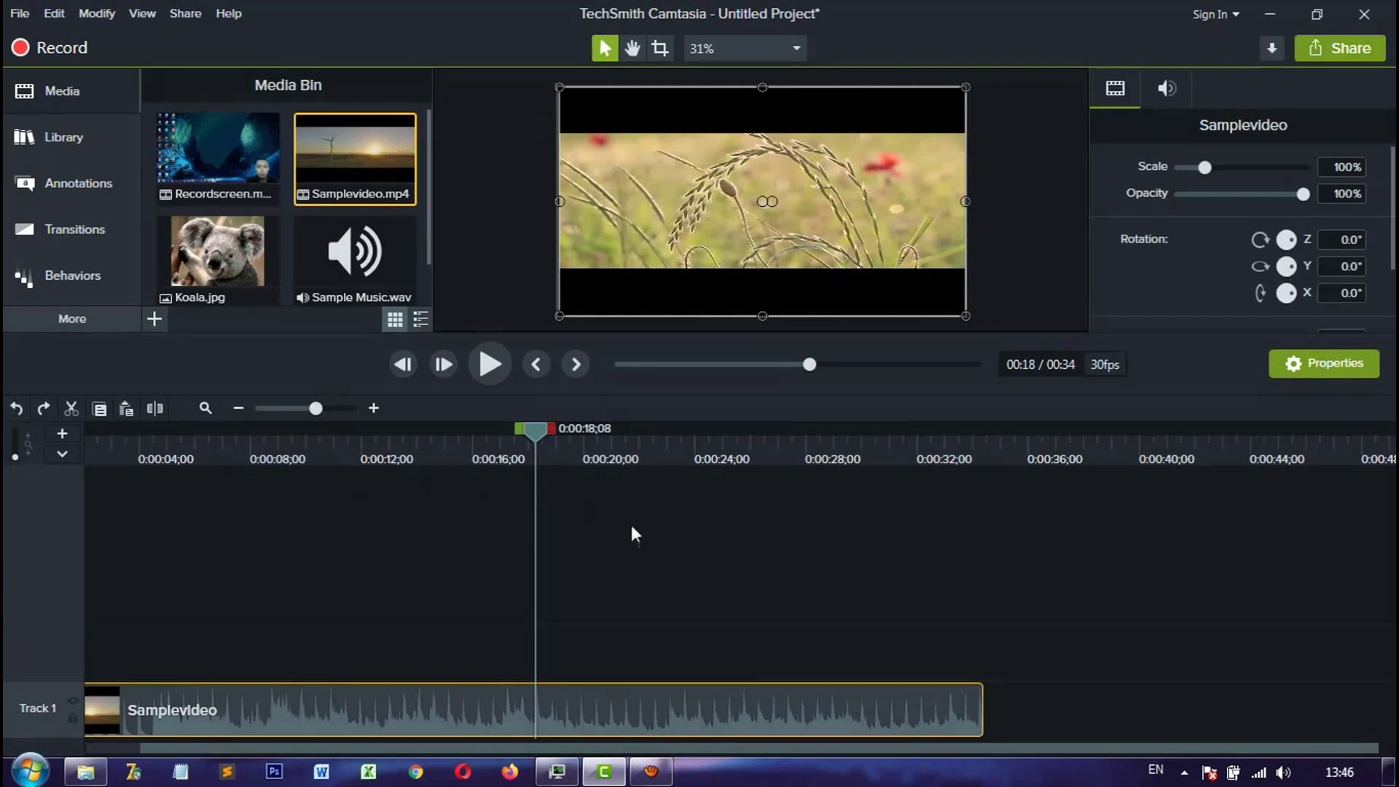
left_click(648, 536)
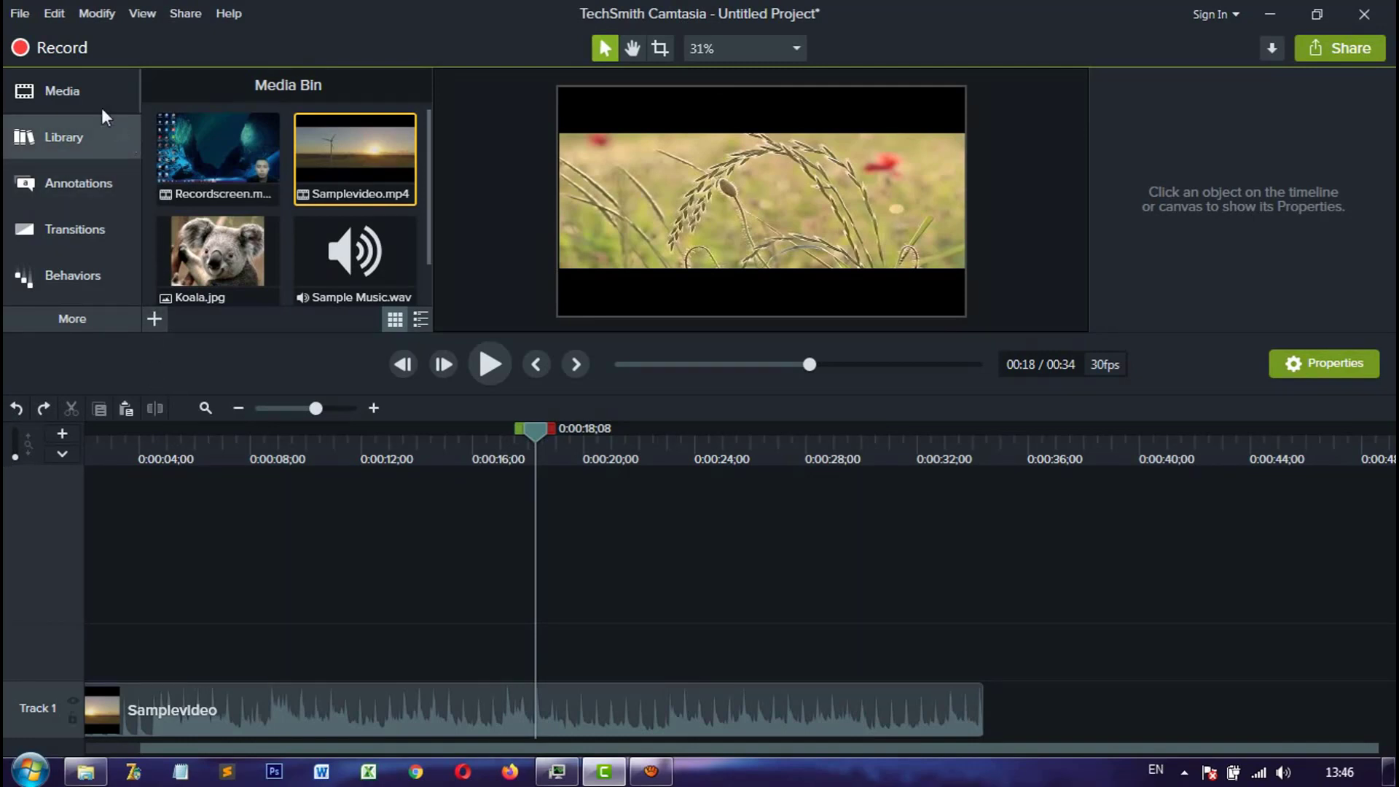
Step: Show the Camtasia 2019 library and delete the Samplevideo clip from Track 1
left_click(86, 92)
left_click(87, 93)
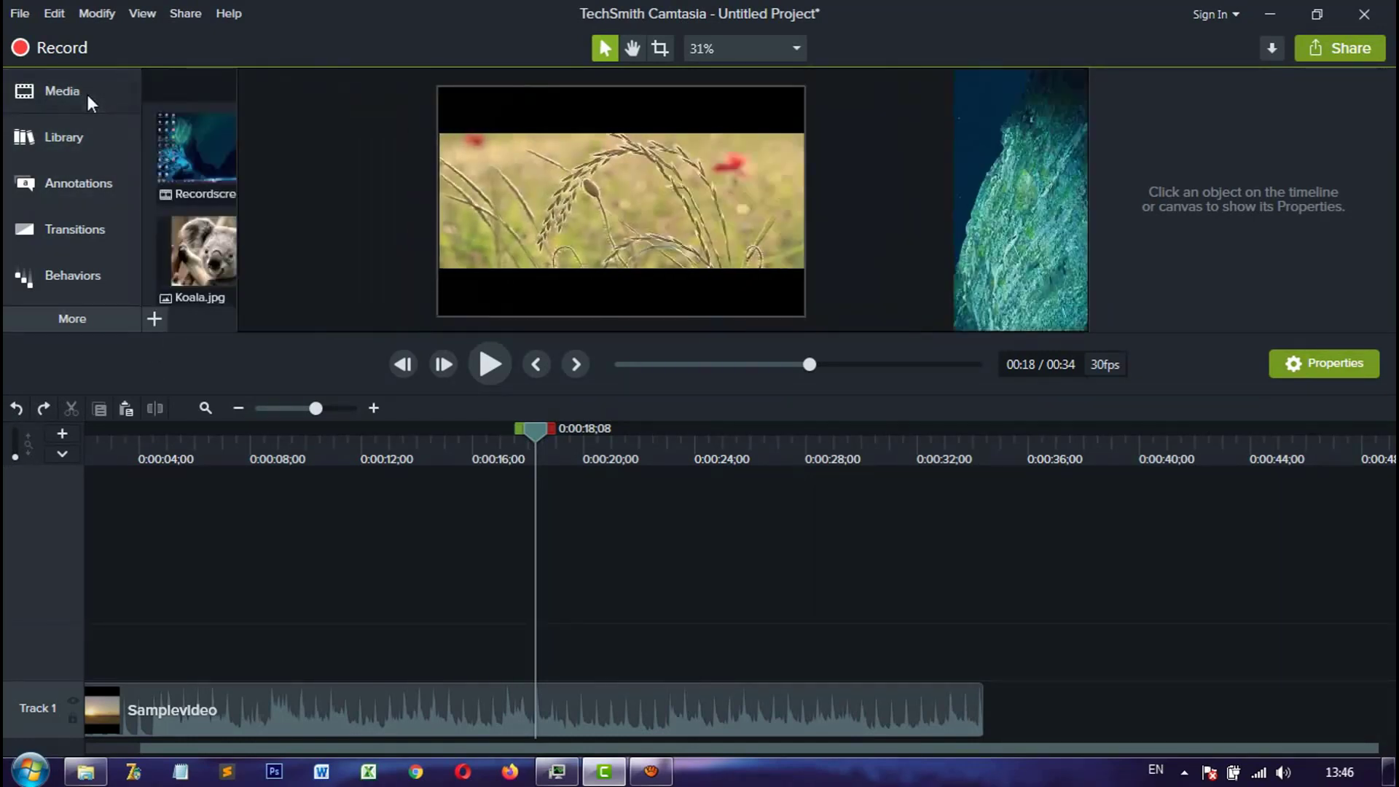
left_click(65, 134)
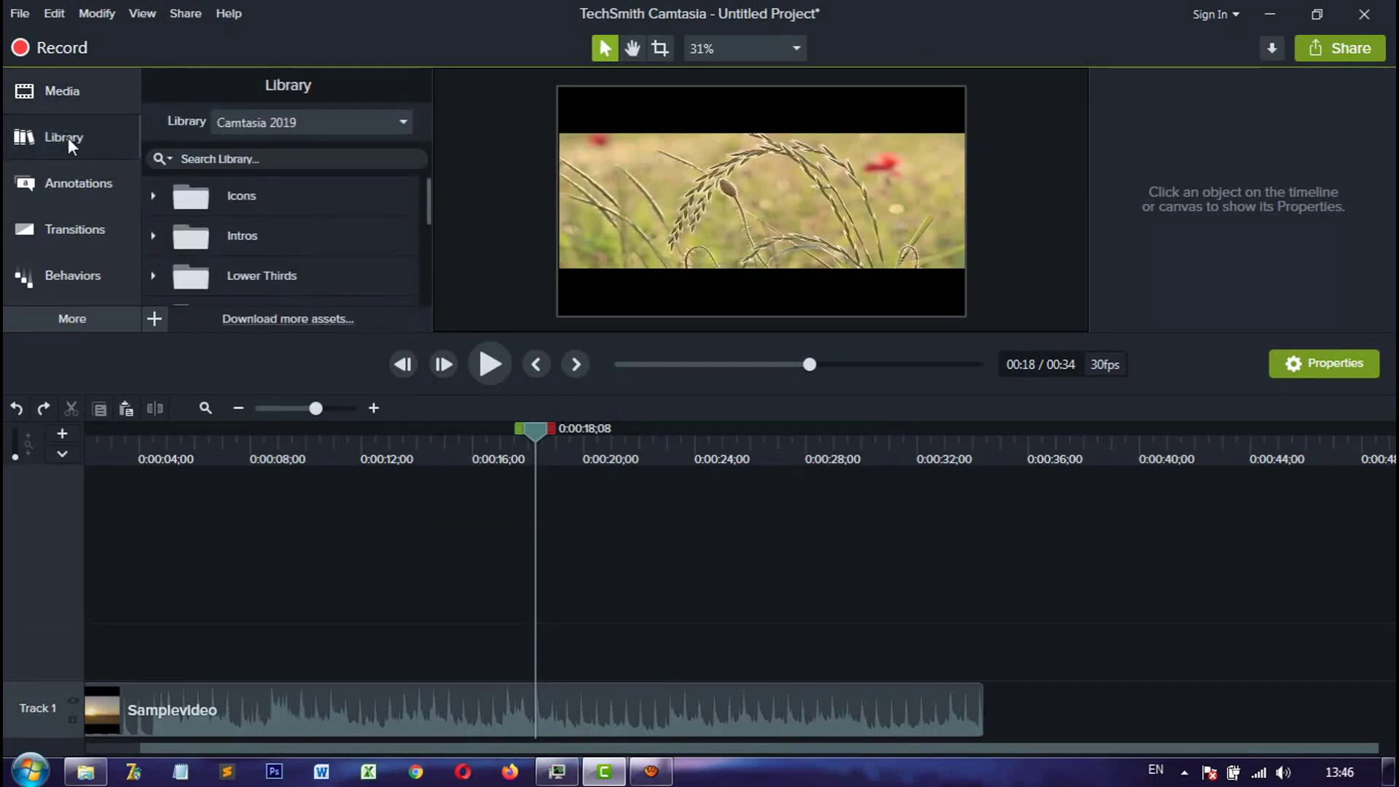
left_click(378, 709)
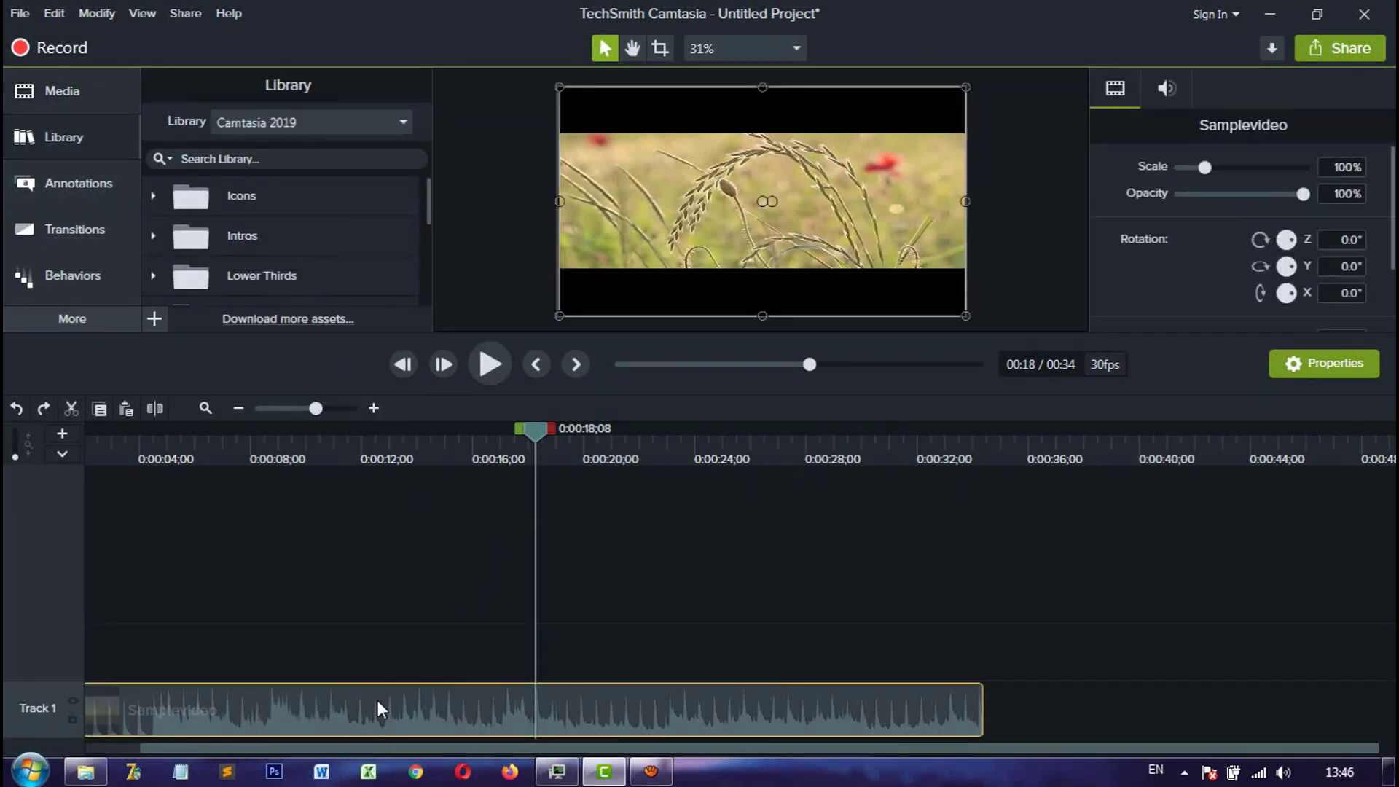
key("Delete")
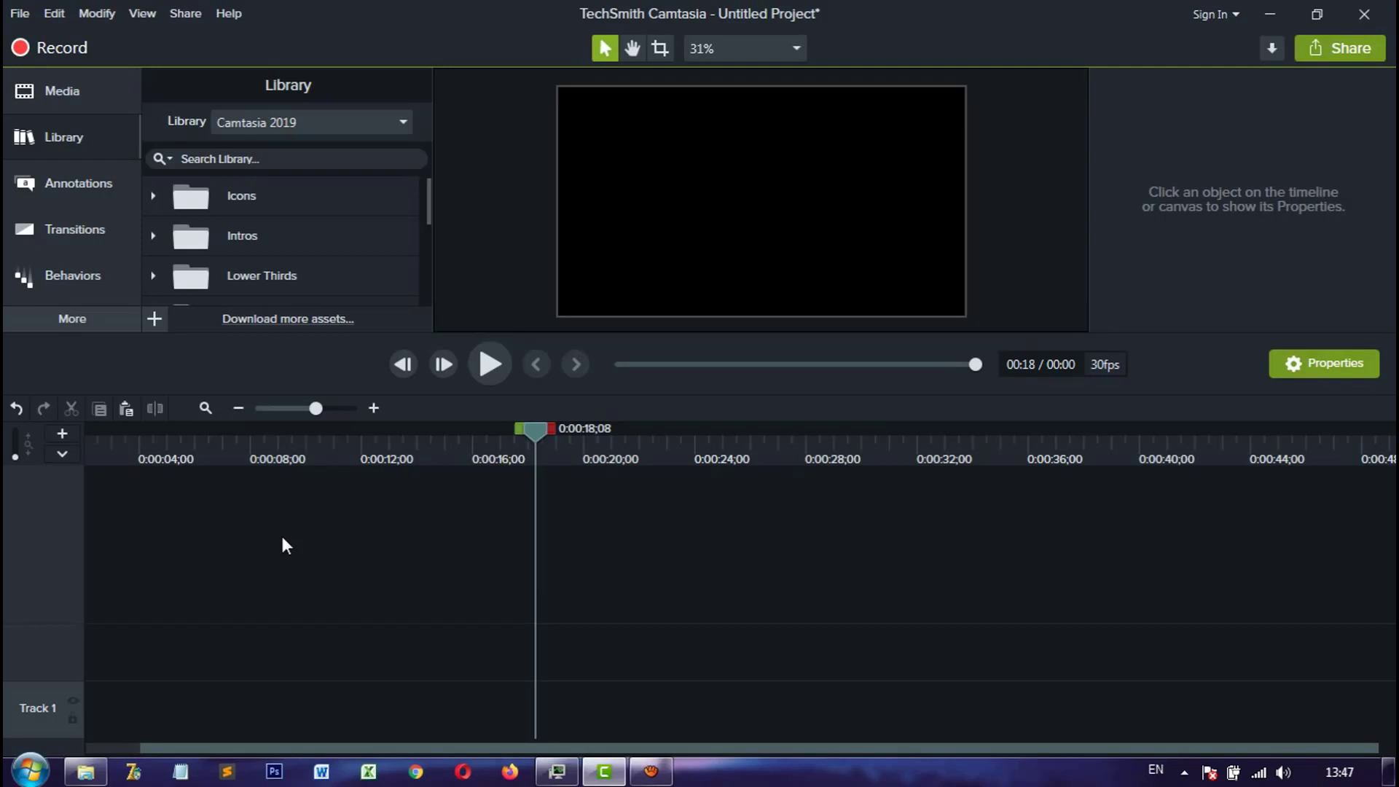
Step: Add House-02 from the Buildings icons to Track 1 and shrink it to 35% in the canvas's lower-left area
left_click(153, 197)
left_click(167, 234)
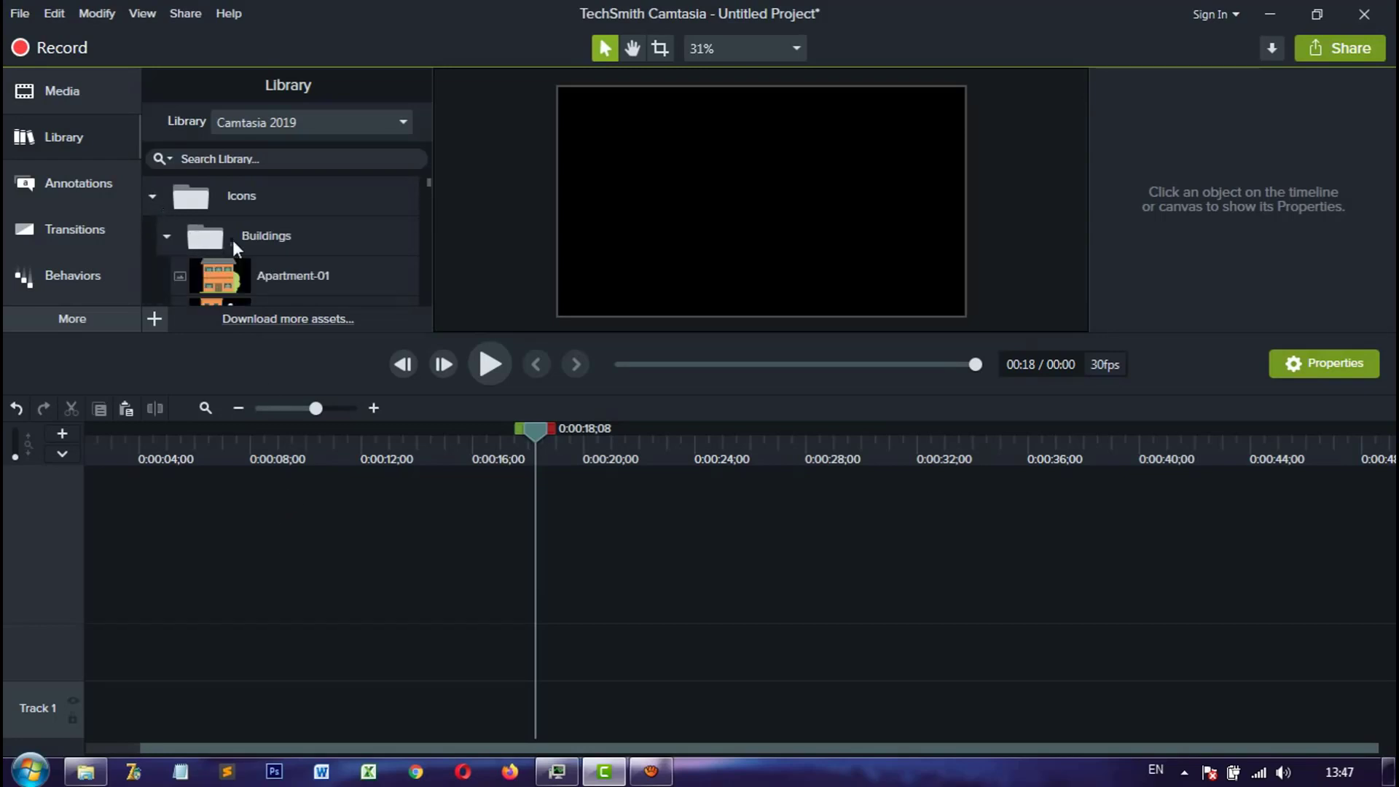
scroll(233, 239, "down", 4)
scroll(234, 239, "down", 1)
left_click_drag(219, 191, 413, 706)
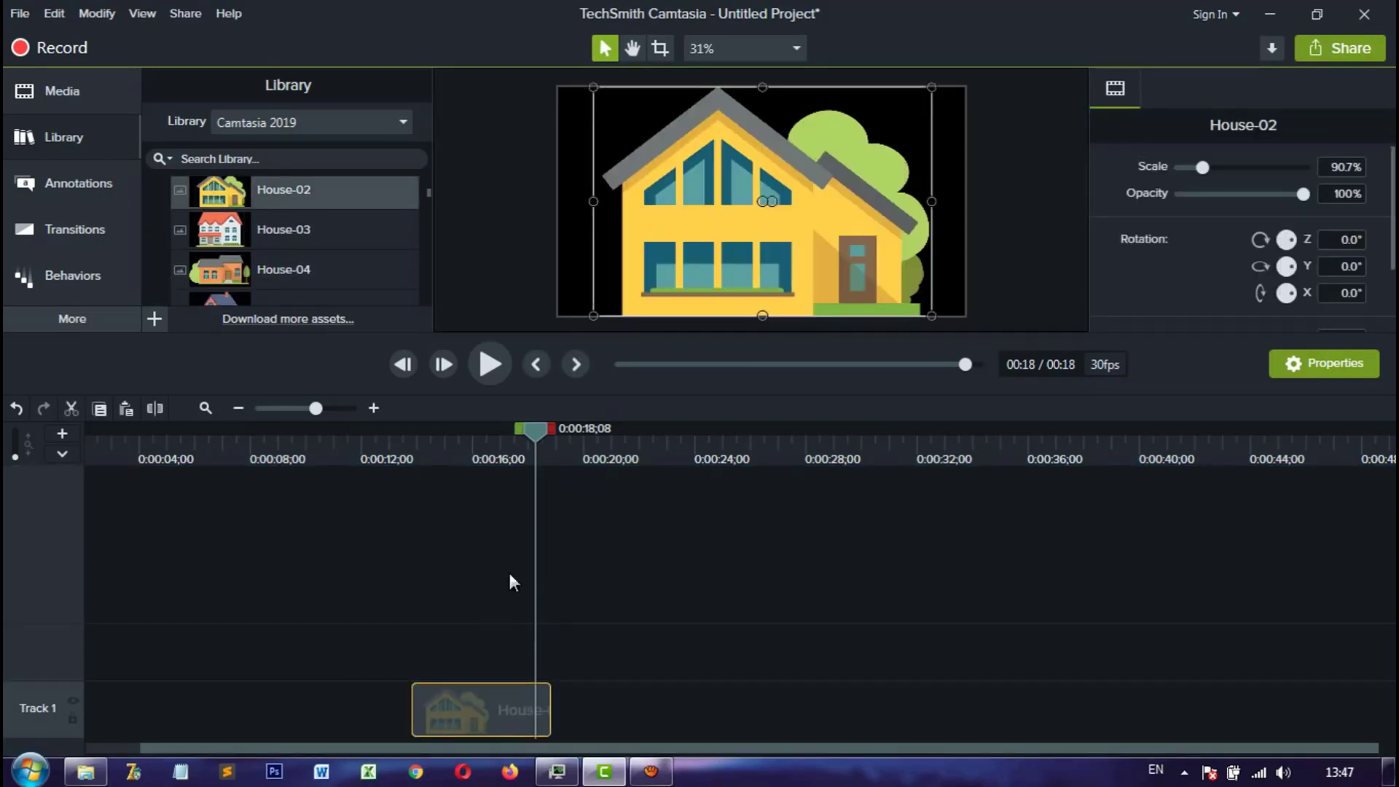
left_click_drag(932, 88, 704, 230)
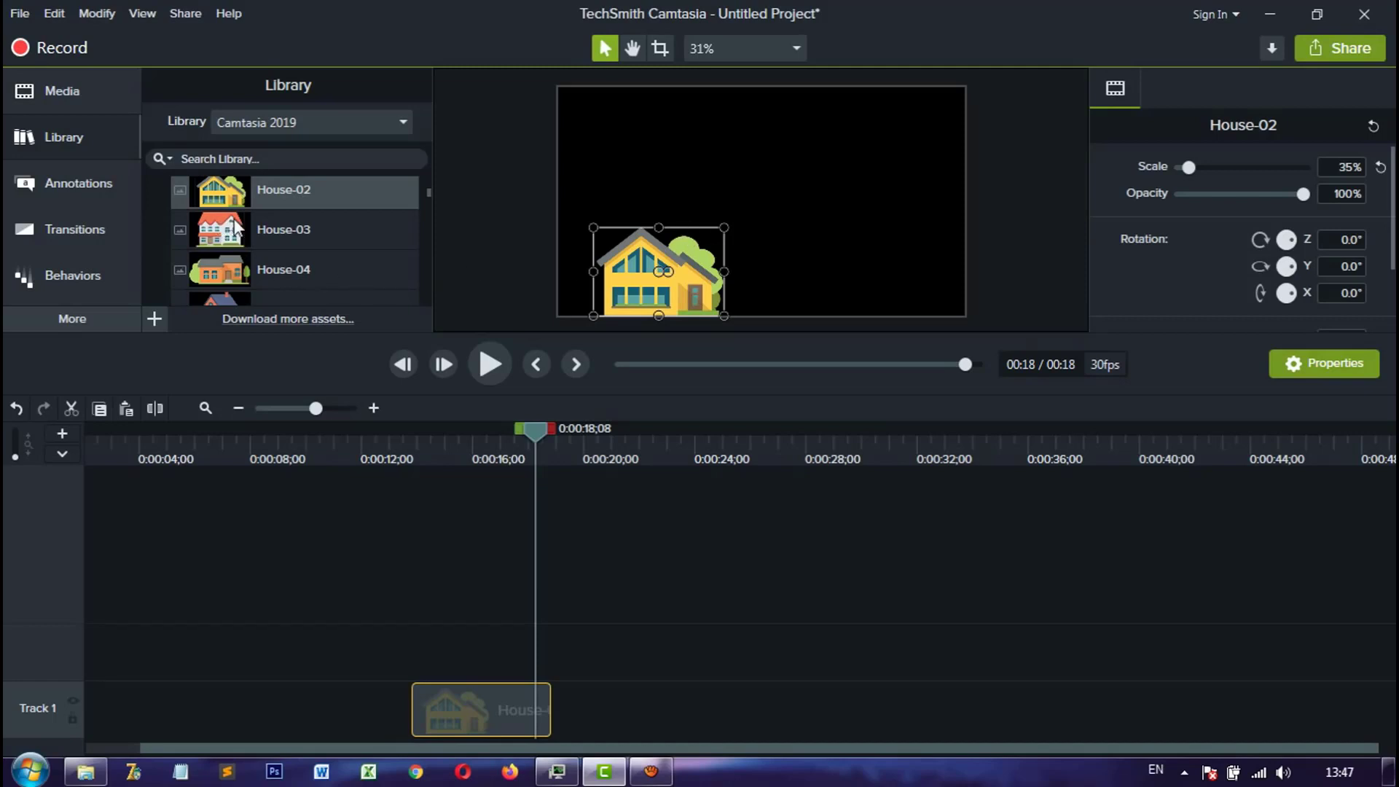
Step: Add Man 4 from the People icons to Track 1, starting at about 0:00:20, after the House-02 clip
scroll(254, 248, "down", 3)
scroll(252, 244, "down", 6)
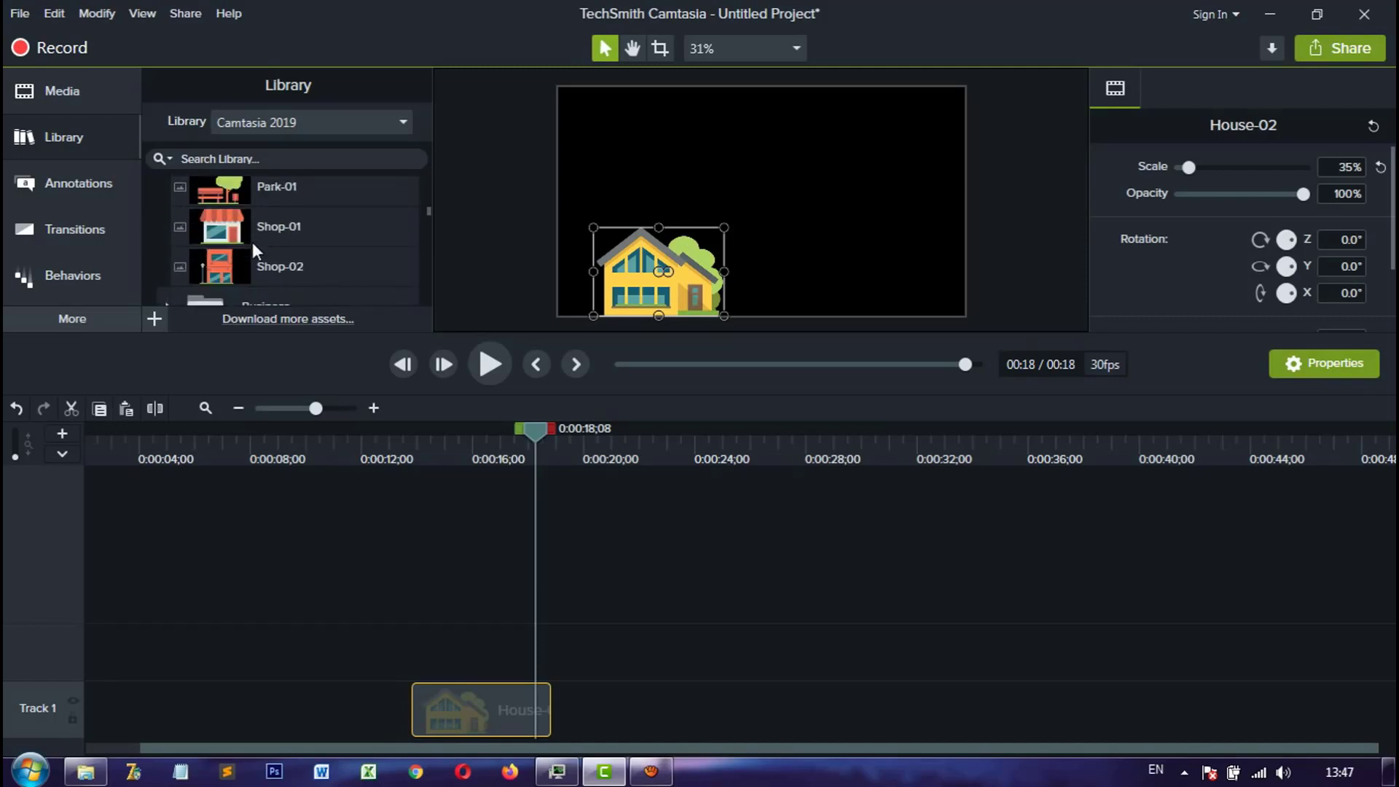
scroll(254, 250, "down", 3)
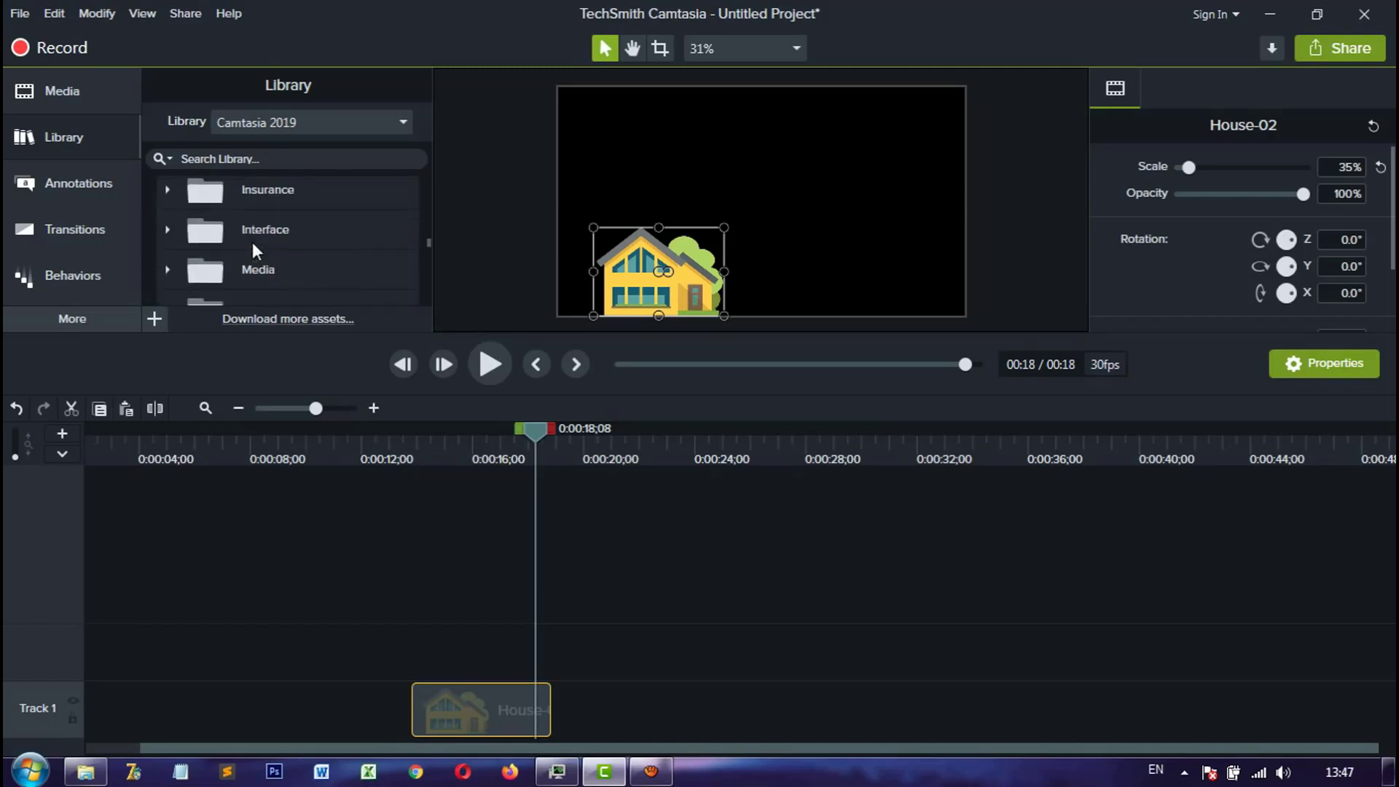
left_click(172, 257)
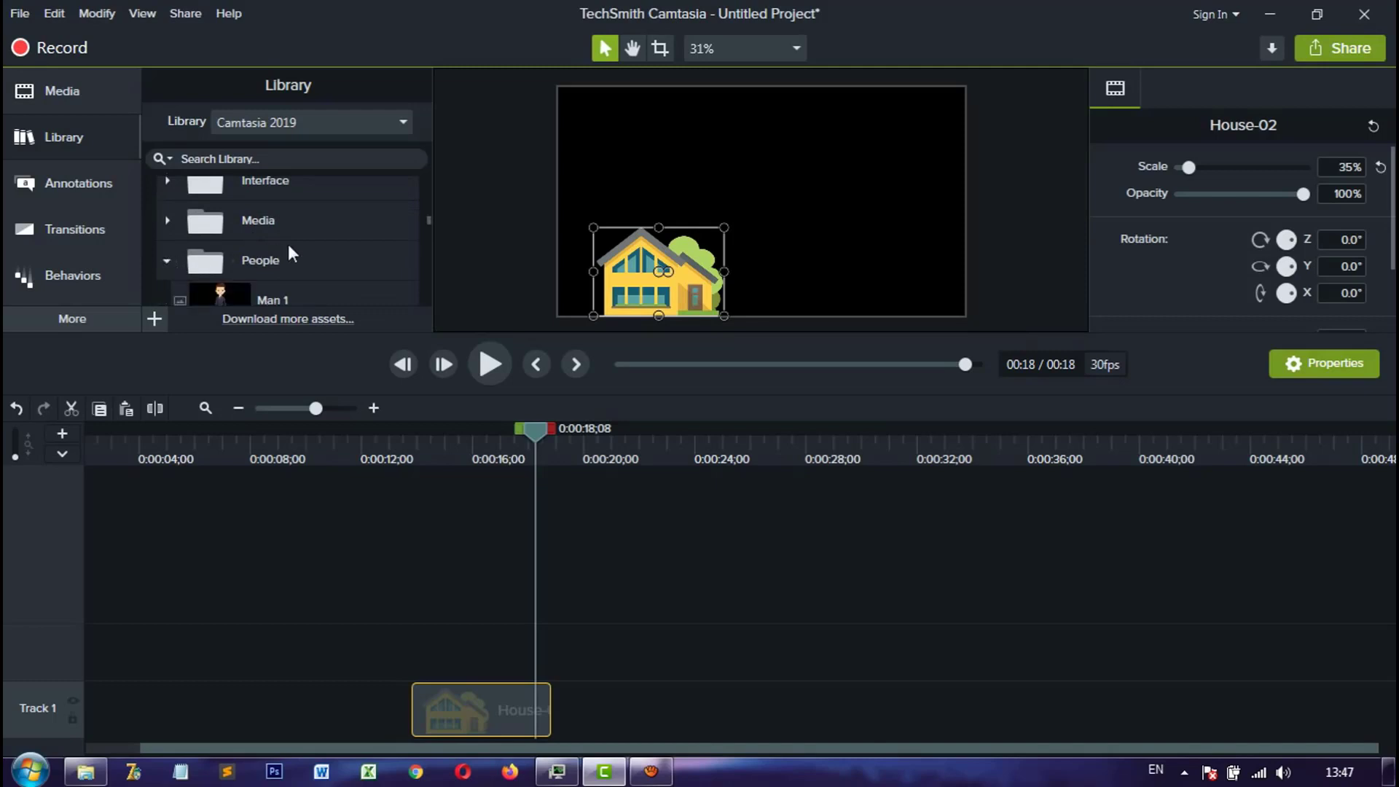
scroll(287, 243, "down", 3)
left_click_drag(230, 268, 610, 701)
Step: Look through the remaining People icons in the library, keeping the Man 4 clip selected
scroll(339, 204, "down", 6)
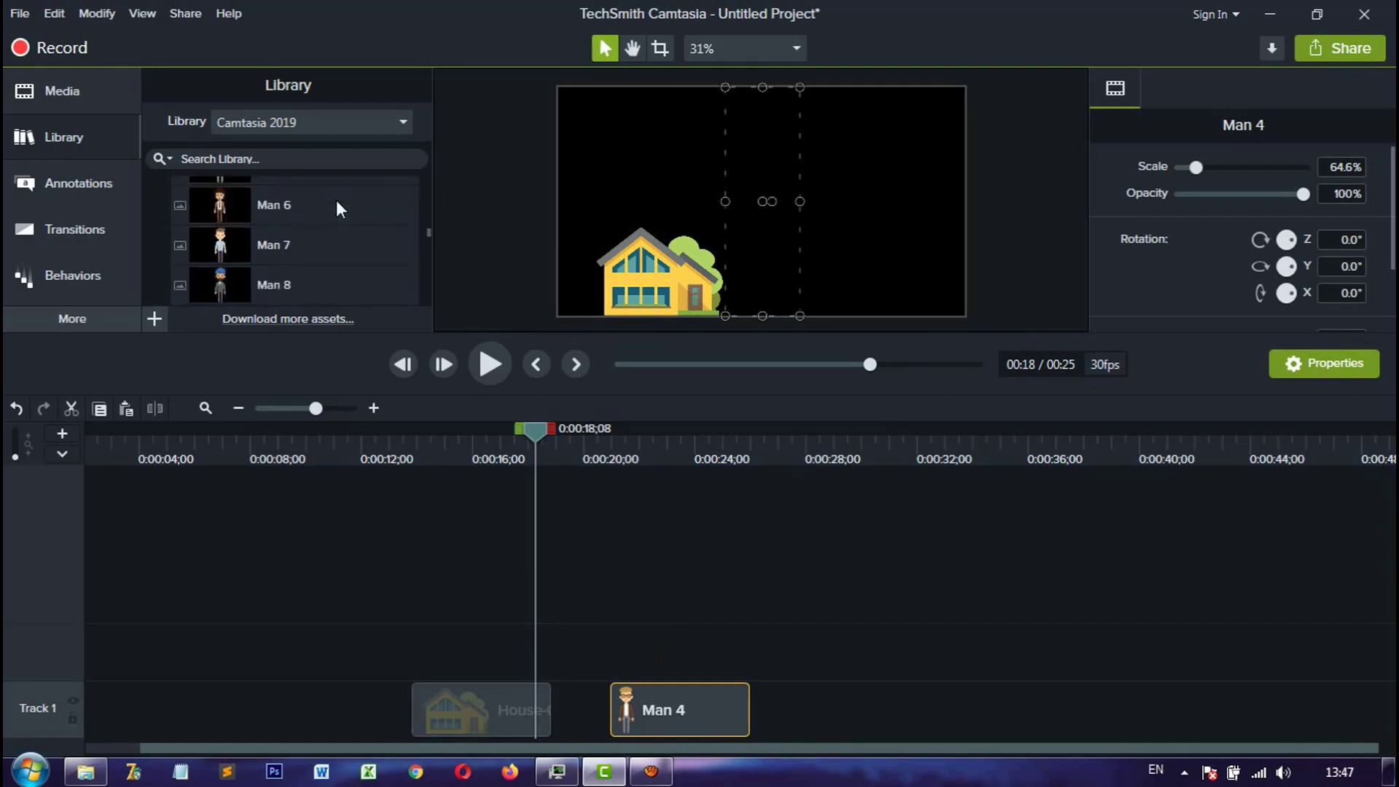
scroll(337, 209, "down", 5)
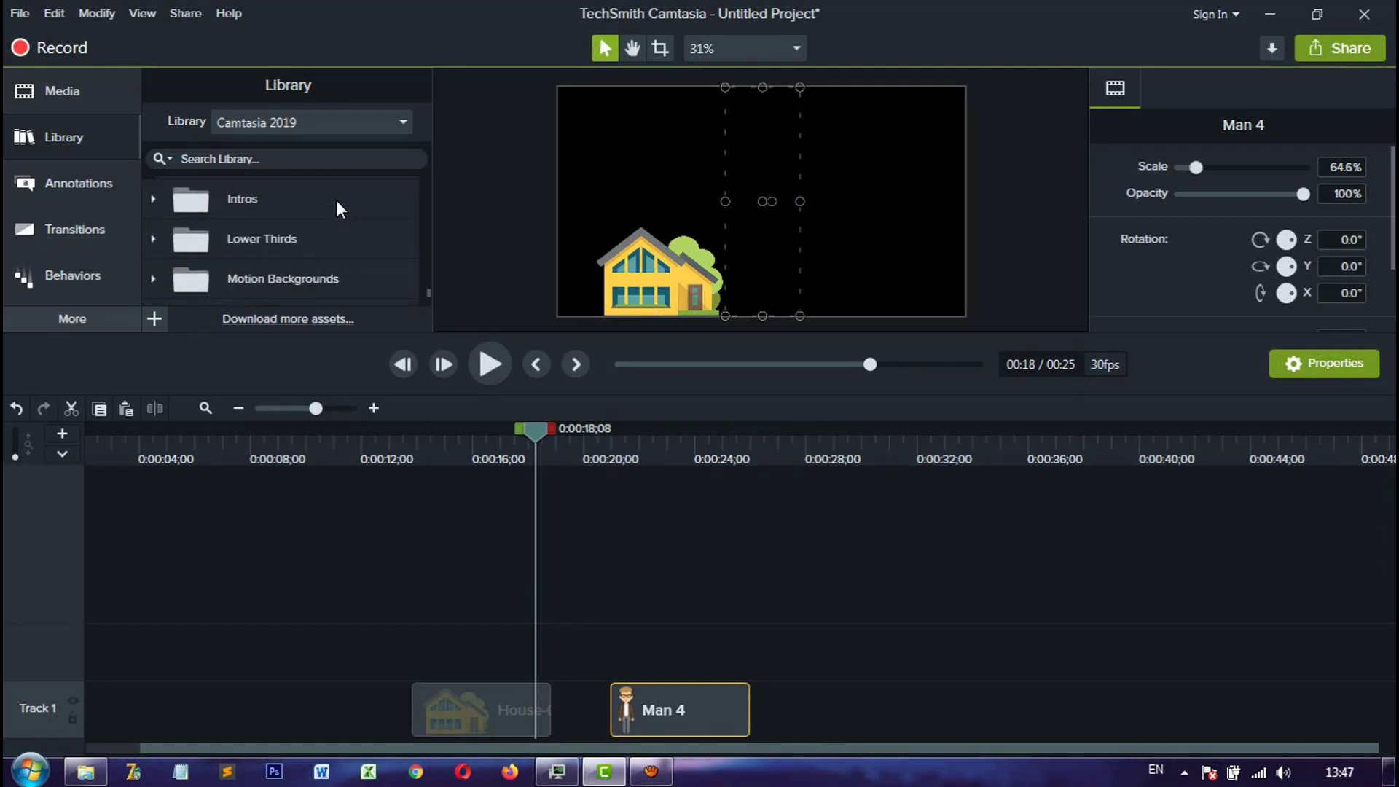
scroll(335, 199, "up", 5)
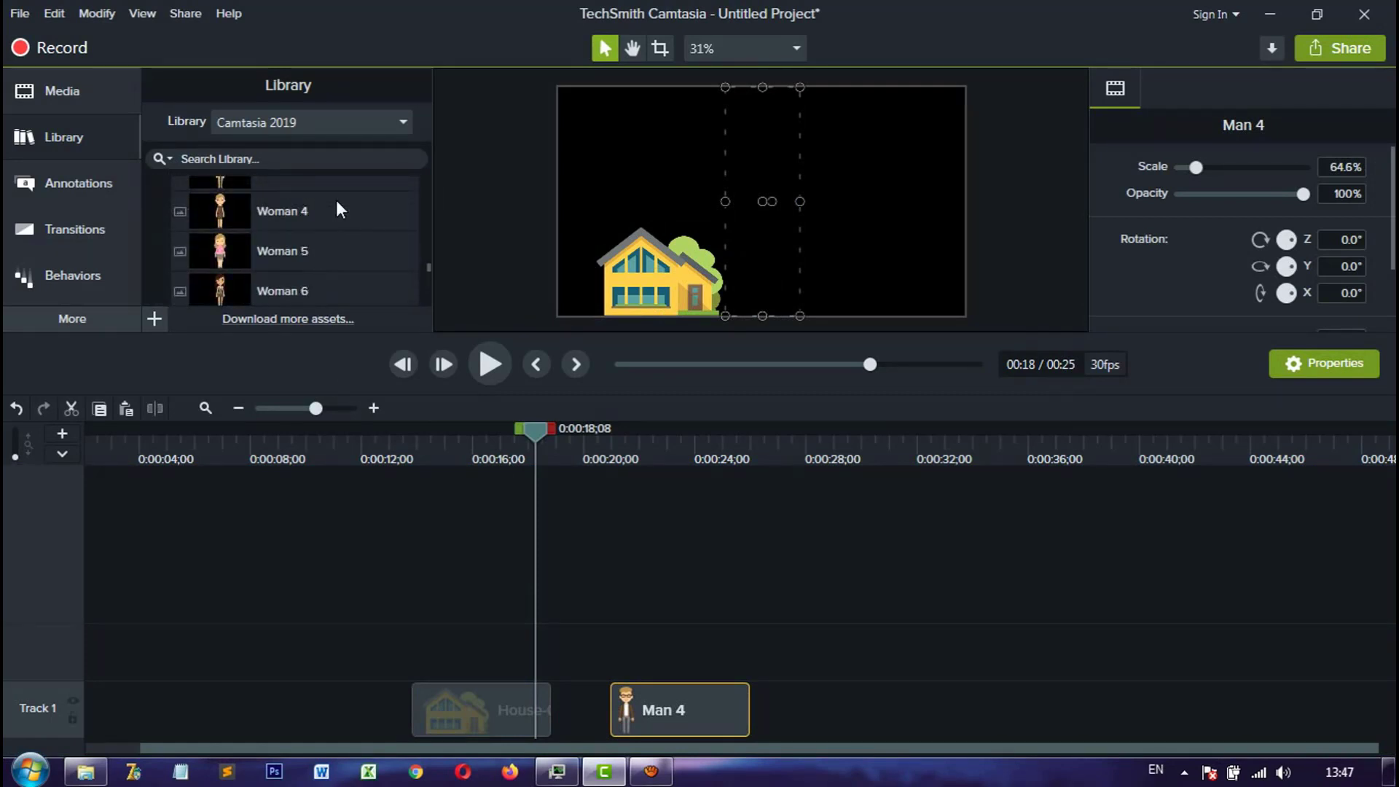
left_click(729, 588)
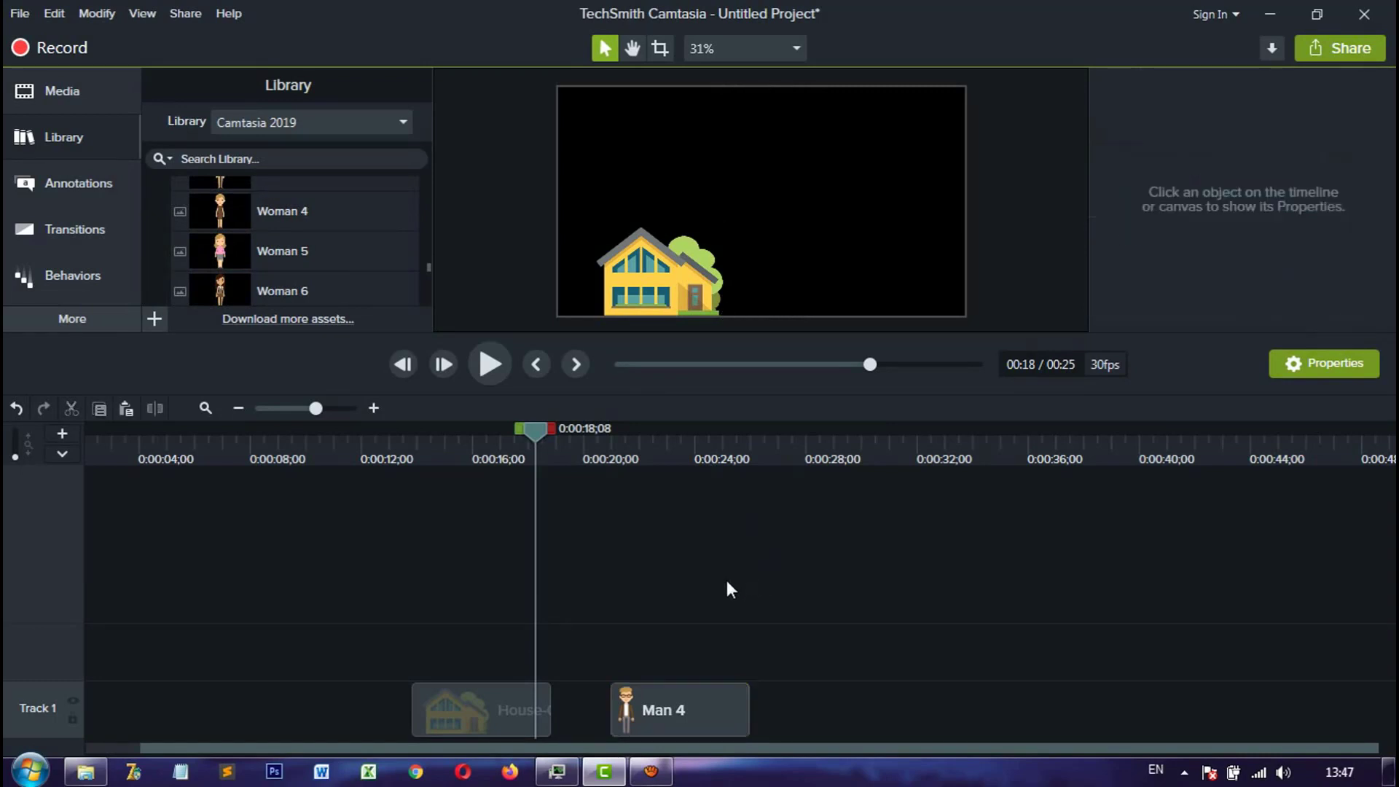
left_click(649, 710)
scroll(160, 212, "up", 15)
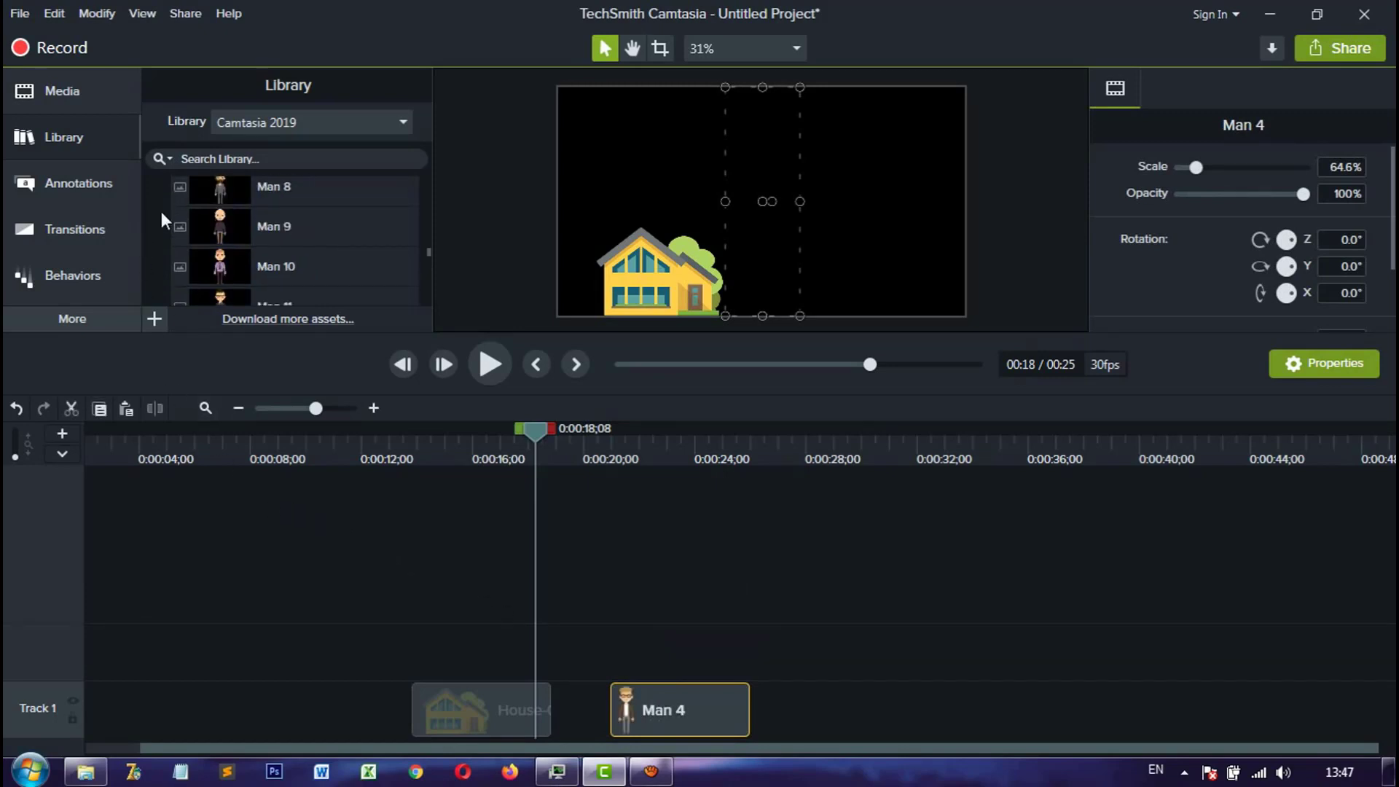
scroll(160, 211, "up", 5)
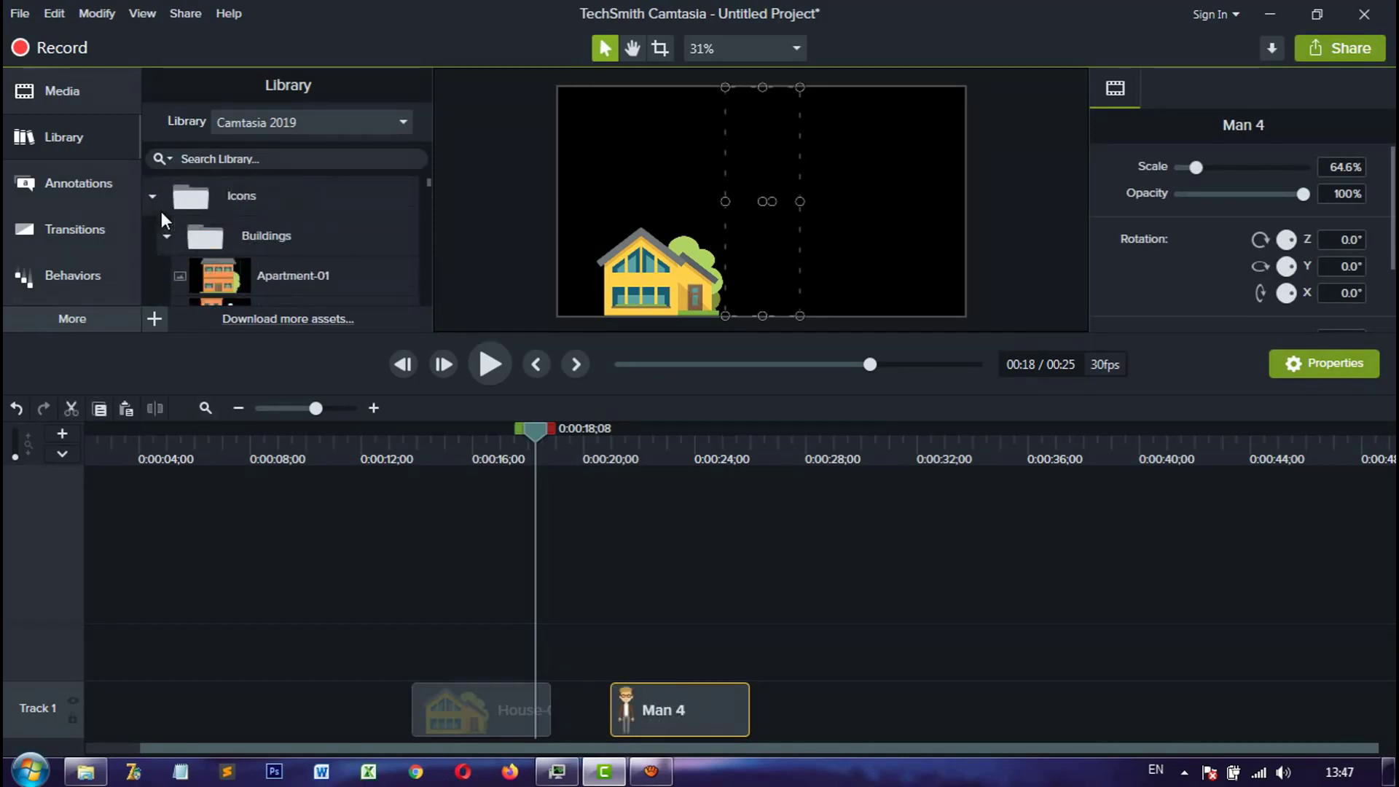
Step: Collapse the Icons folder and add Minimal Elegance Title 1 from the Intros folder to the start of Track 1
left_click(153, 196)
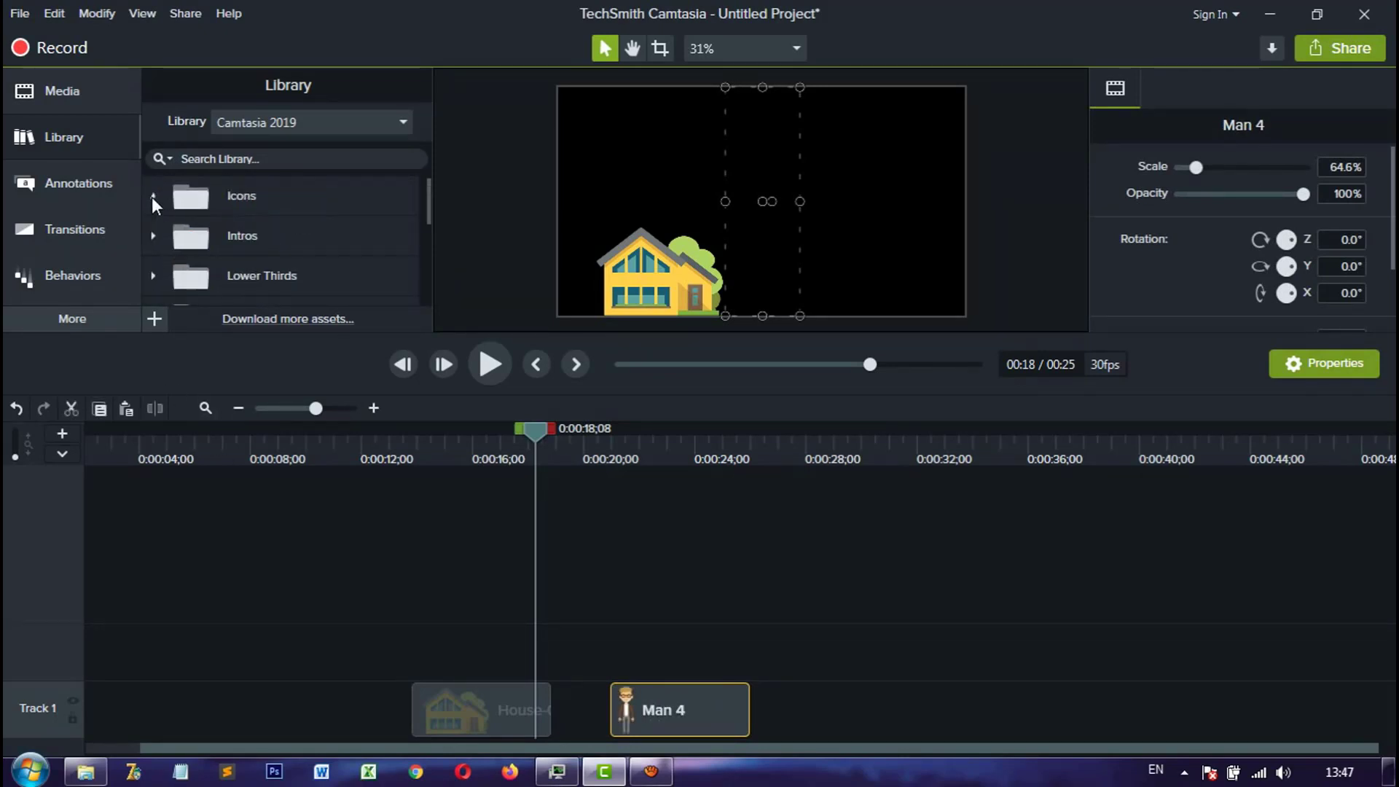
left_click(150, 236)
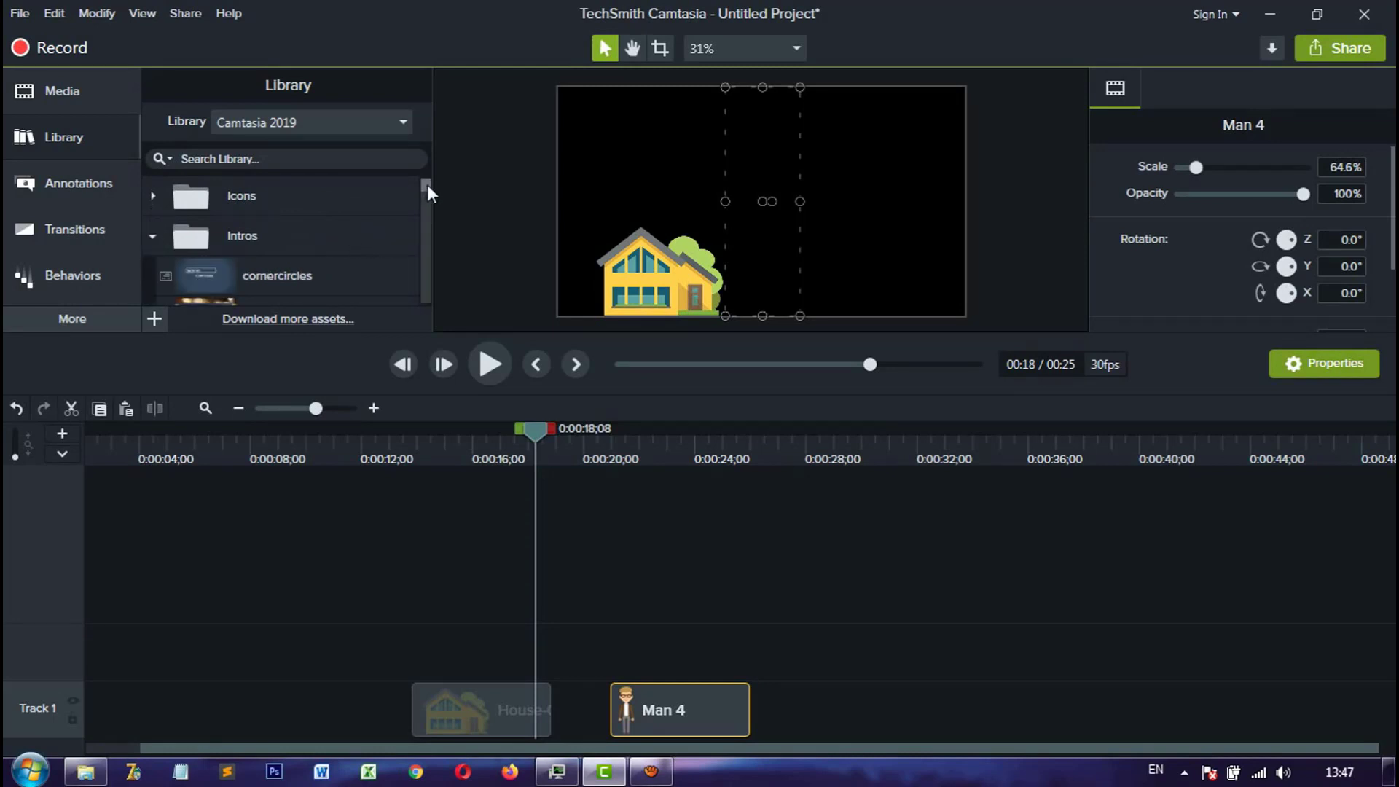
left_click_drag(427, 185, 428, 209)
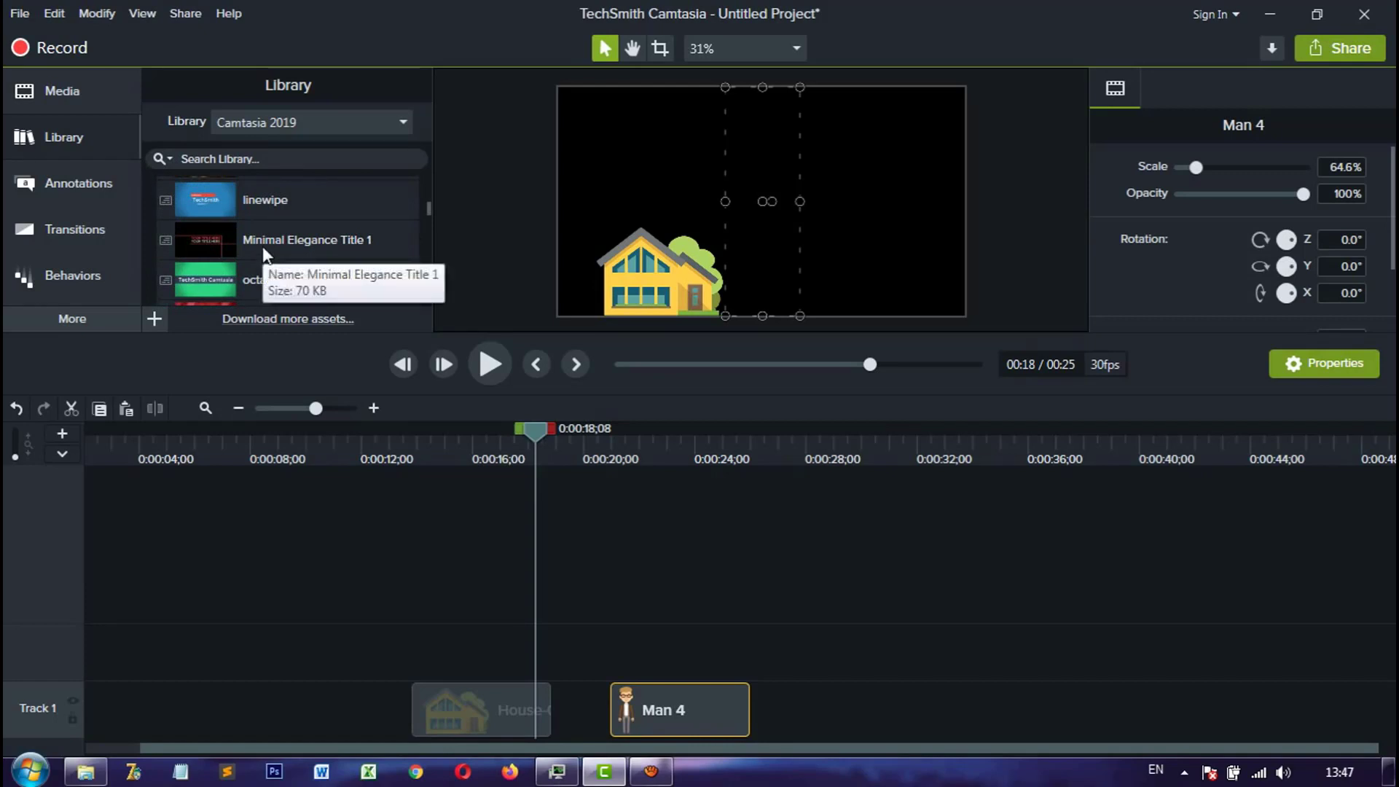
left_click_drag(262, 245, 55, 711)
Step: Play the Minimal Elegance Title 1 intro from the start, and set the playhead to 0:00:03;15 with nothing selected
left_click(86, 440)
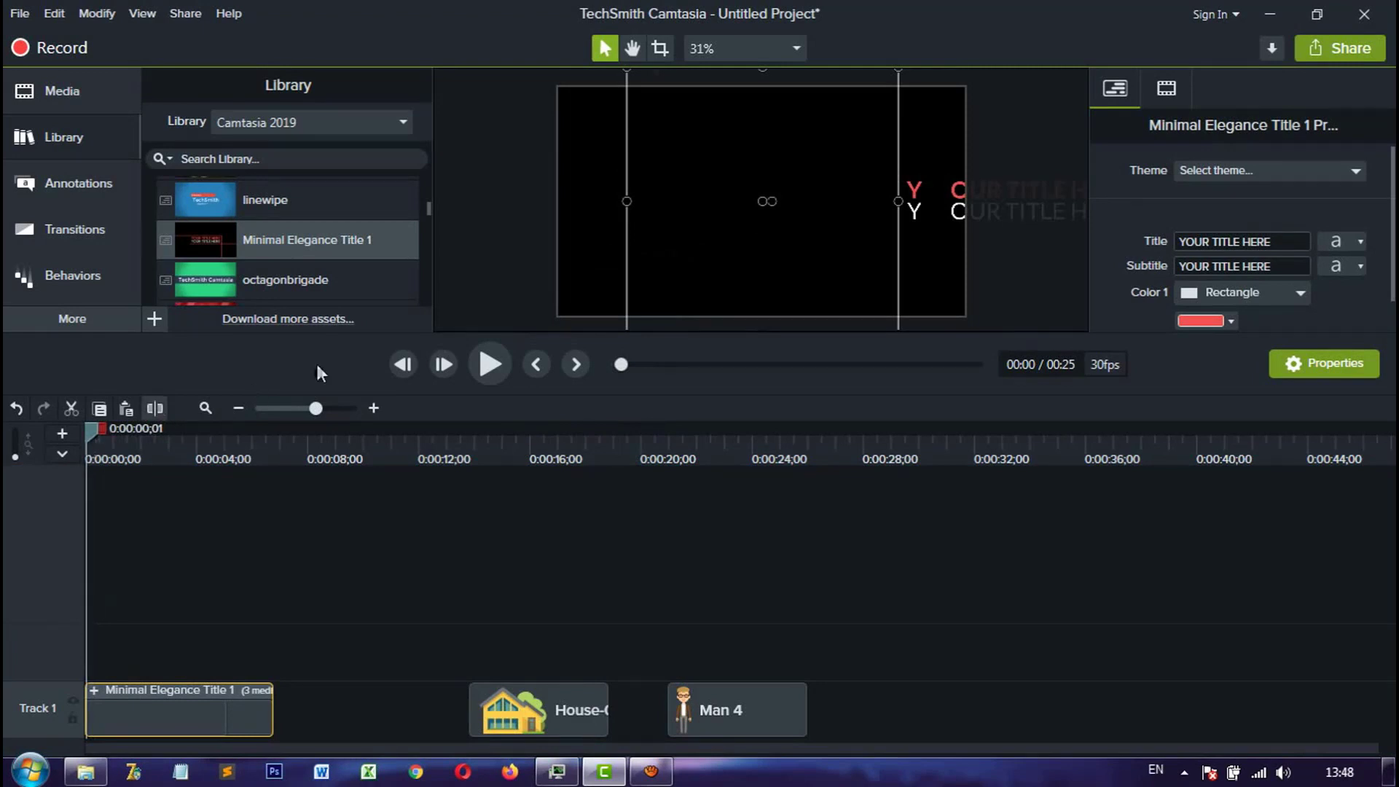
left_click(491, 364)
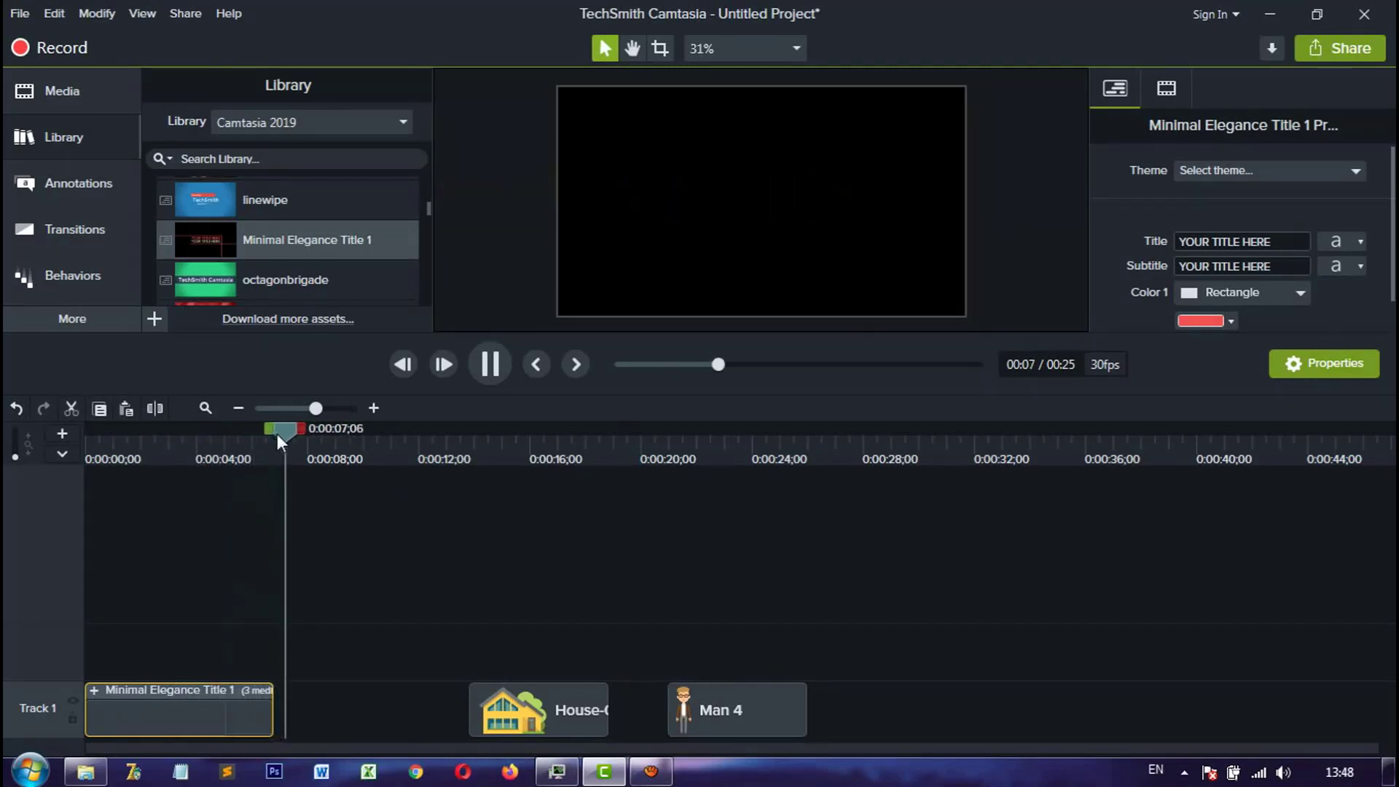
left_click_drag(279, 434, 184, 434)
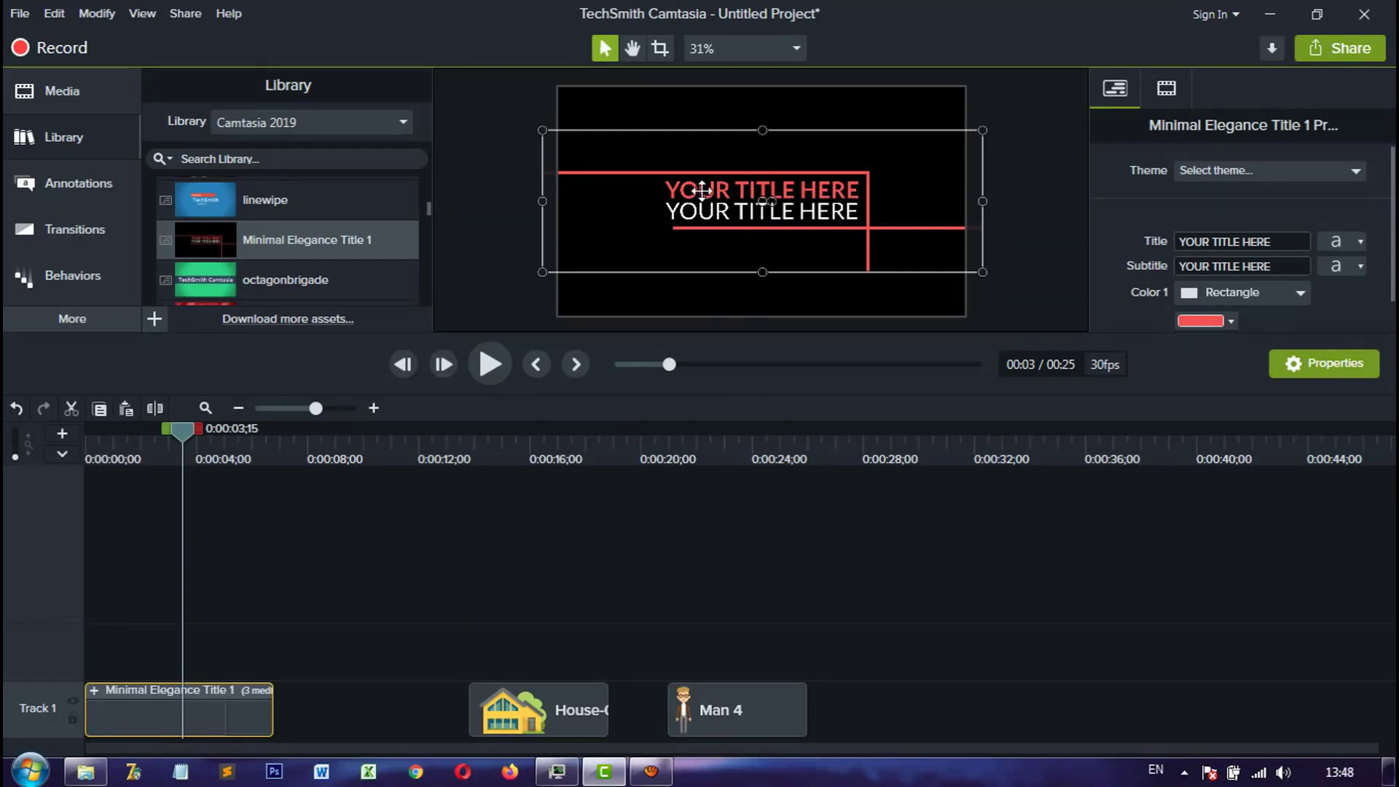
left_click(384, 628)
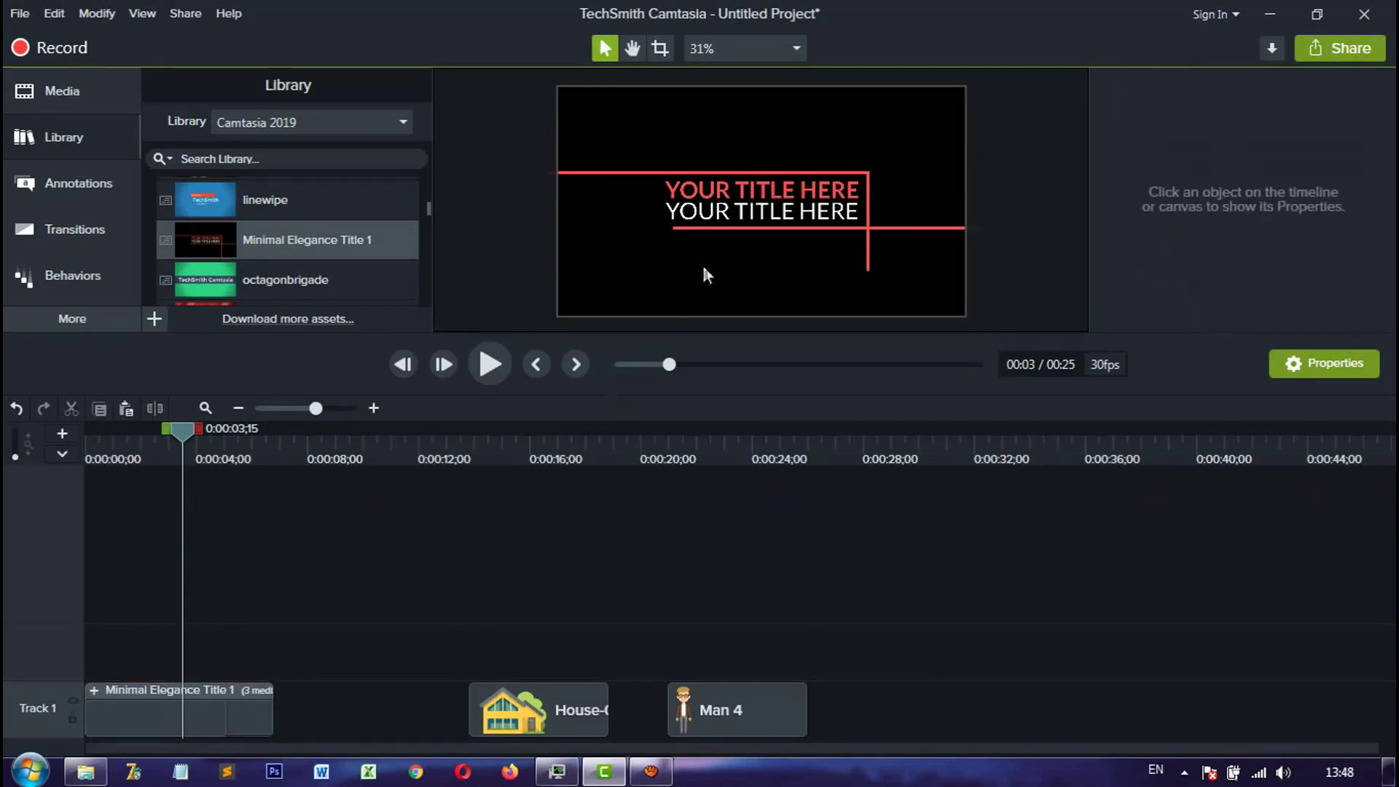
Step: Replace the red upper title text of the Minimal Elegance Title 1 intro with the person's full name in capitals
left_click(724, 190)
left_click(724, 190)
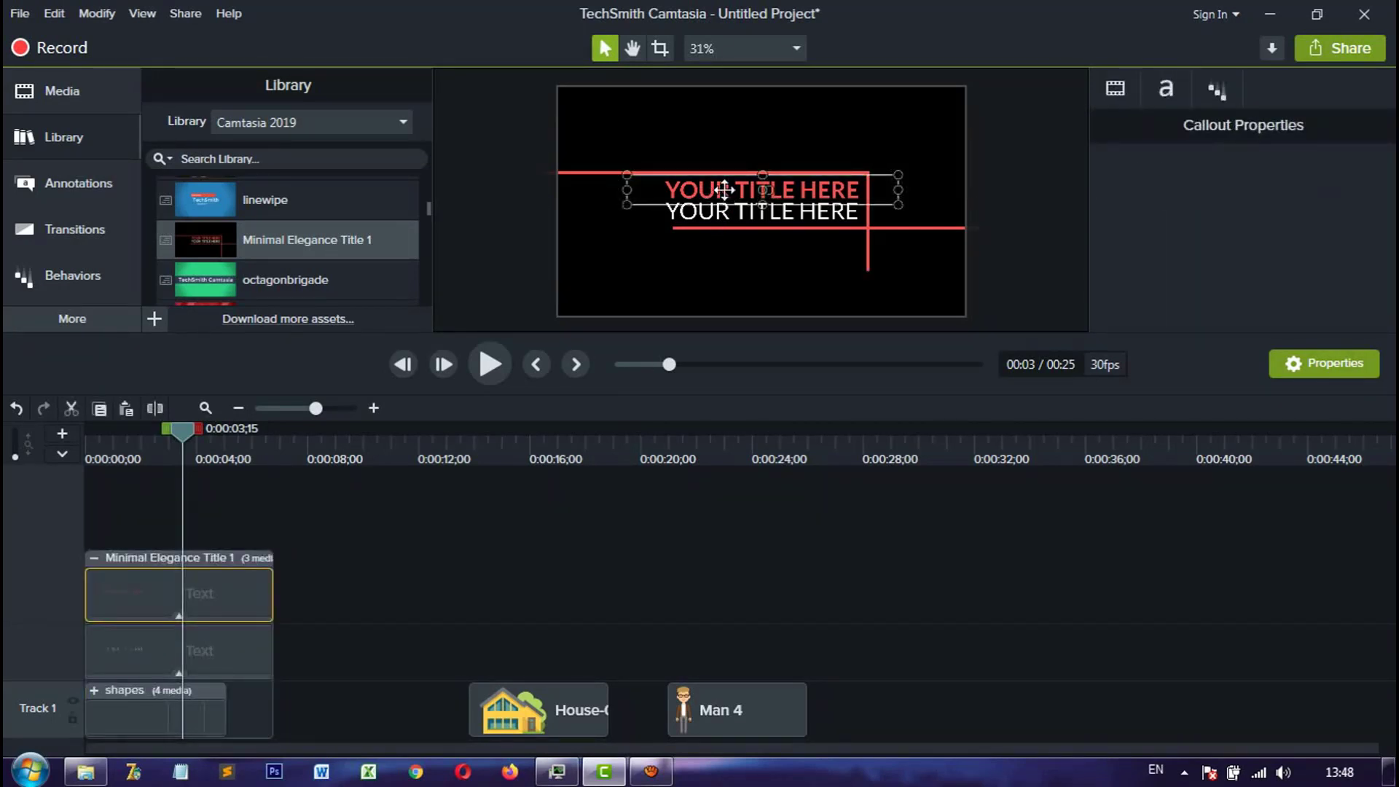
double_click(724, 189)
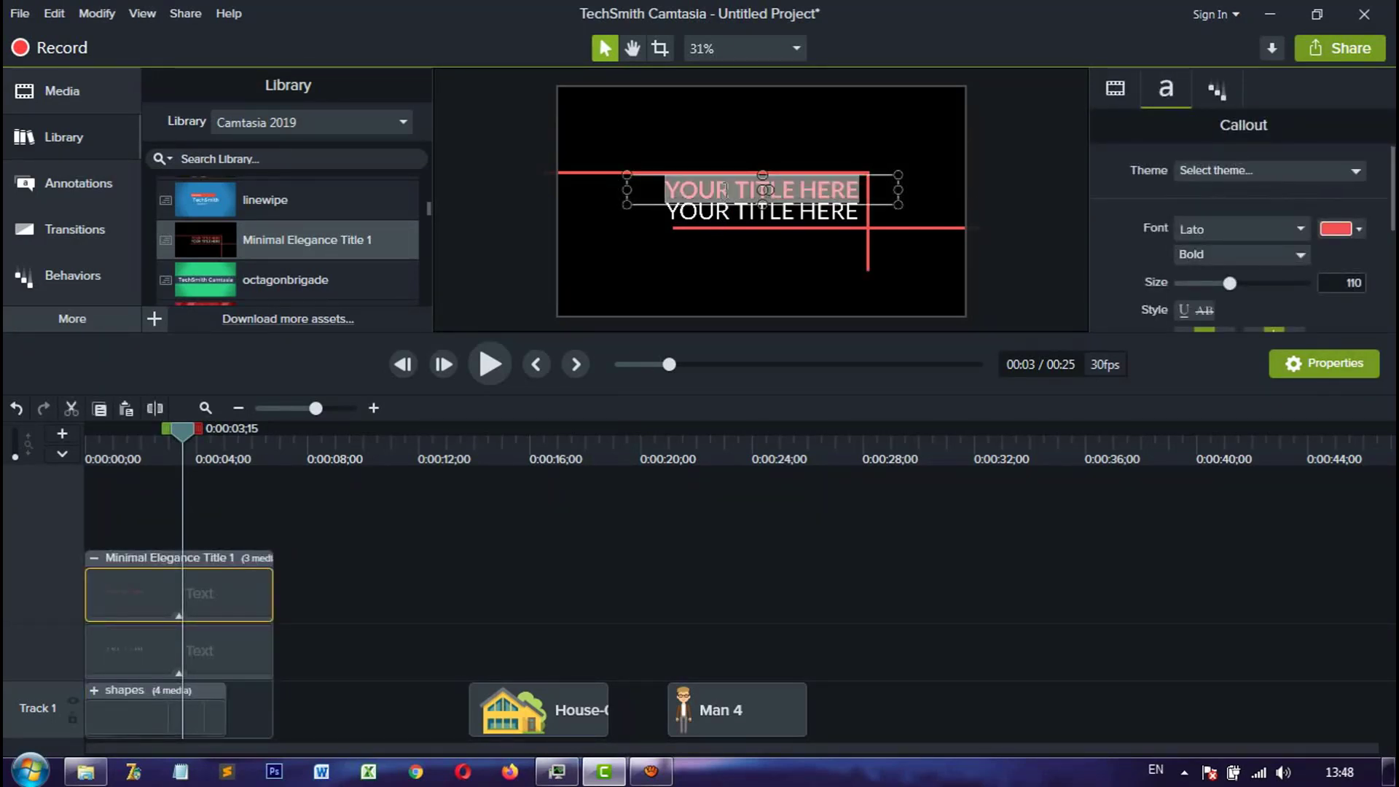
type("DHAN")
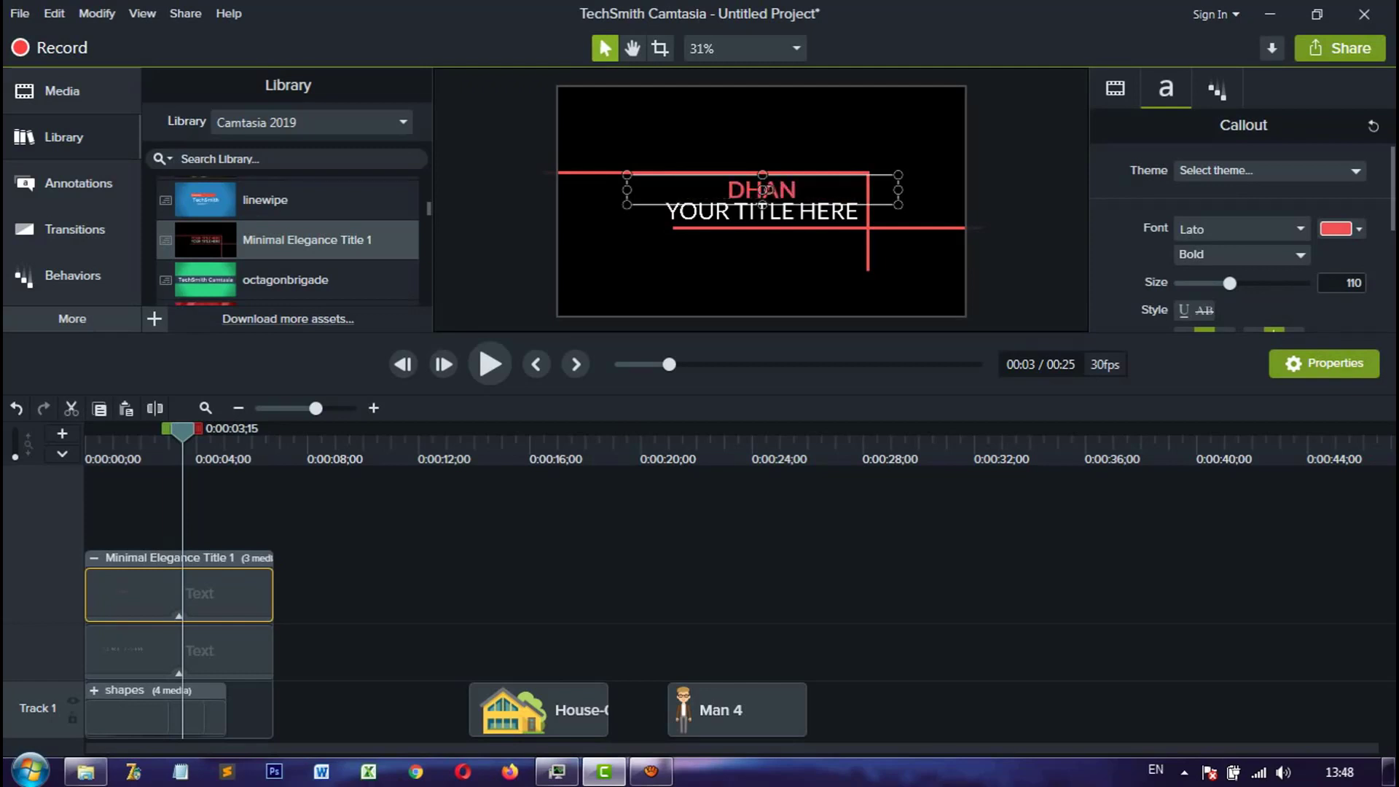
type("'Z")
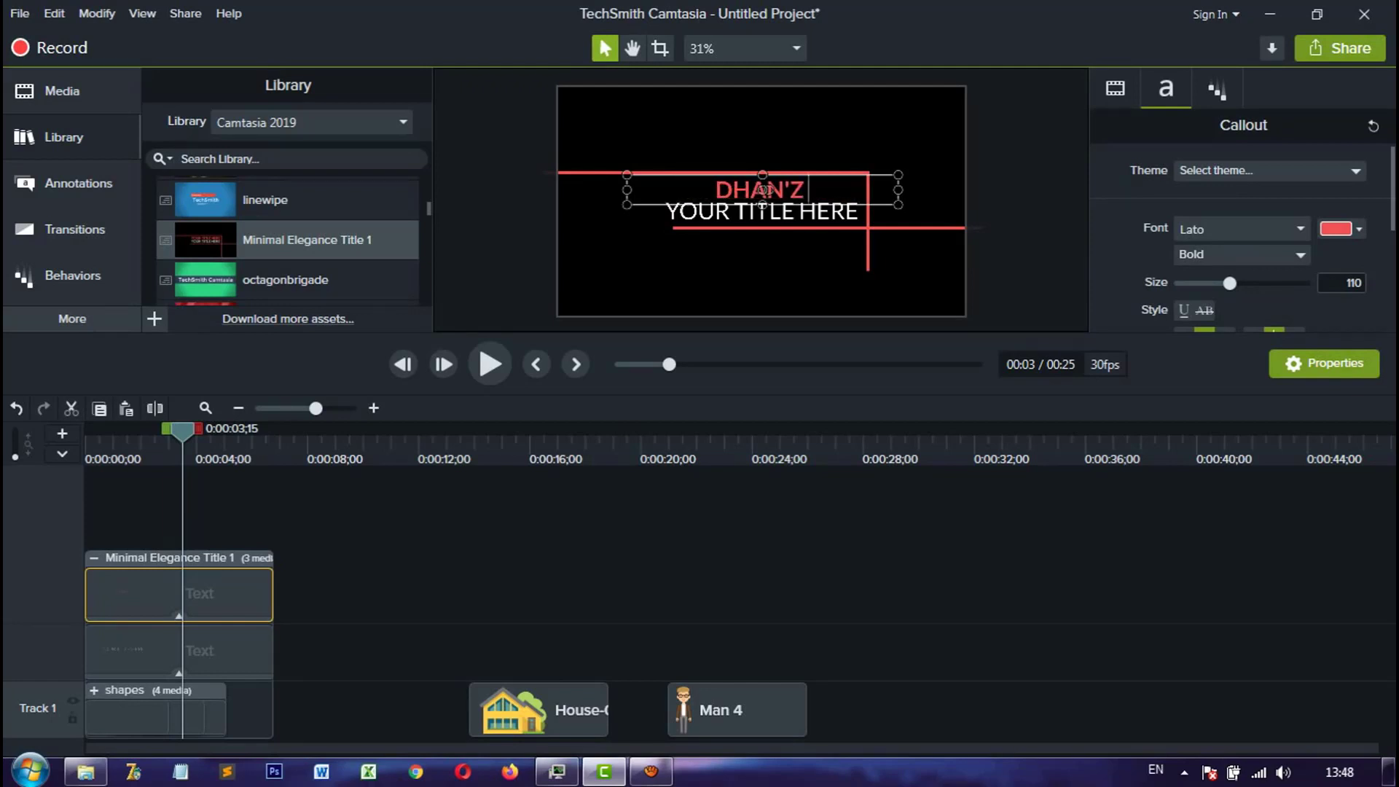
type(" HENDYANSYAH")
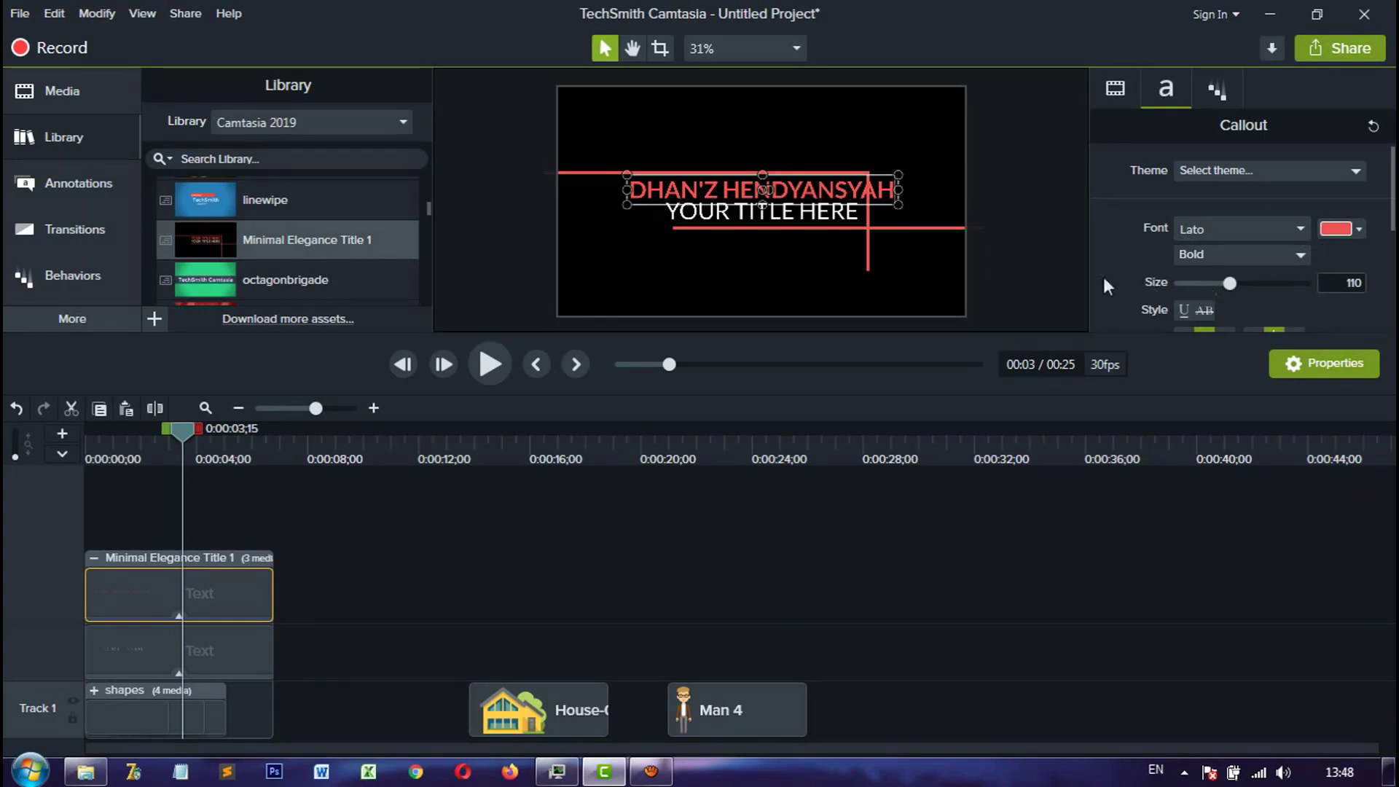
Step: Reduce the font size of the red name line to 69
left_click(771, 216)
left_click(770, 195)
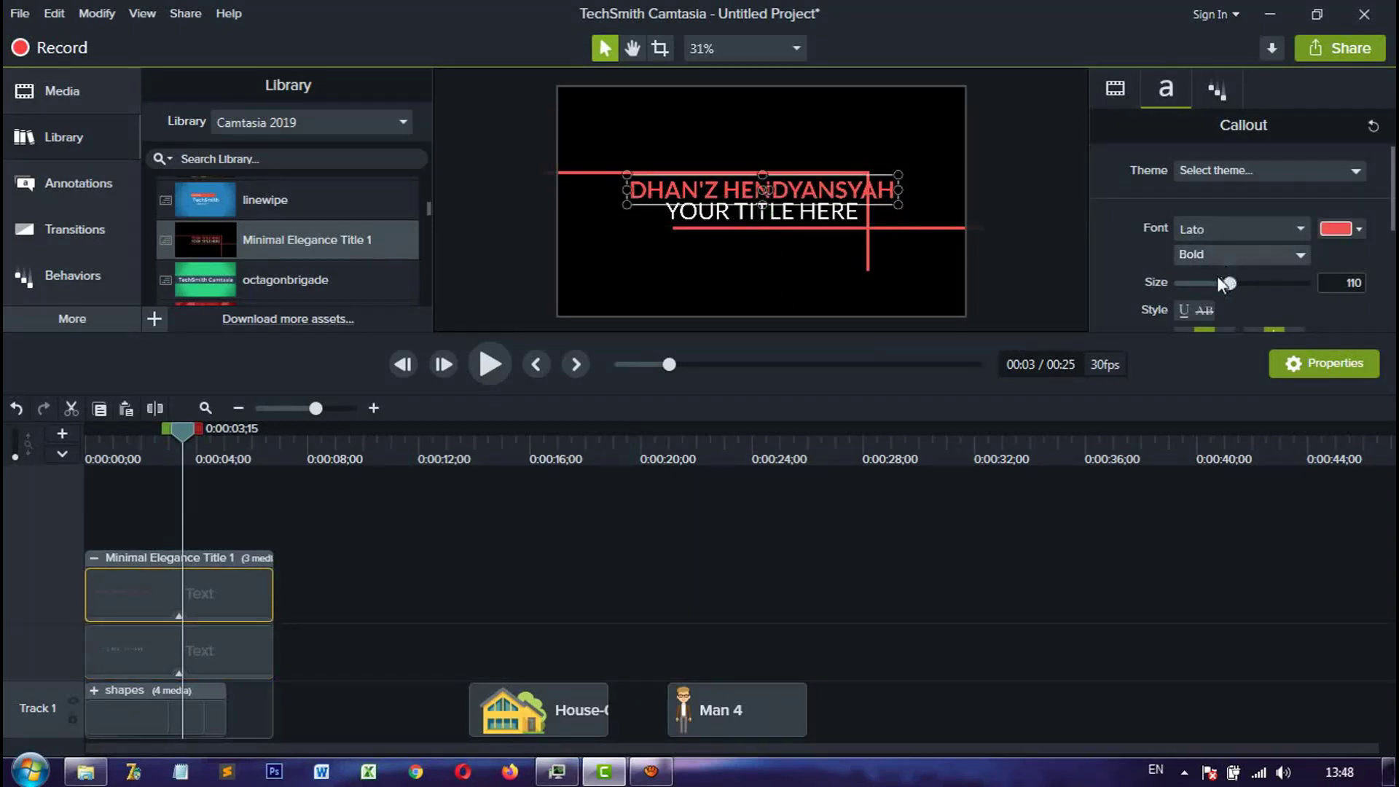
left_click(1210, 282)
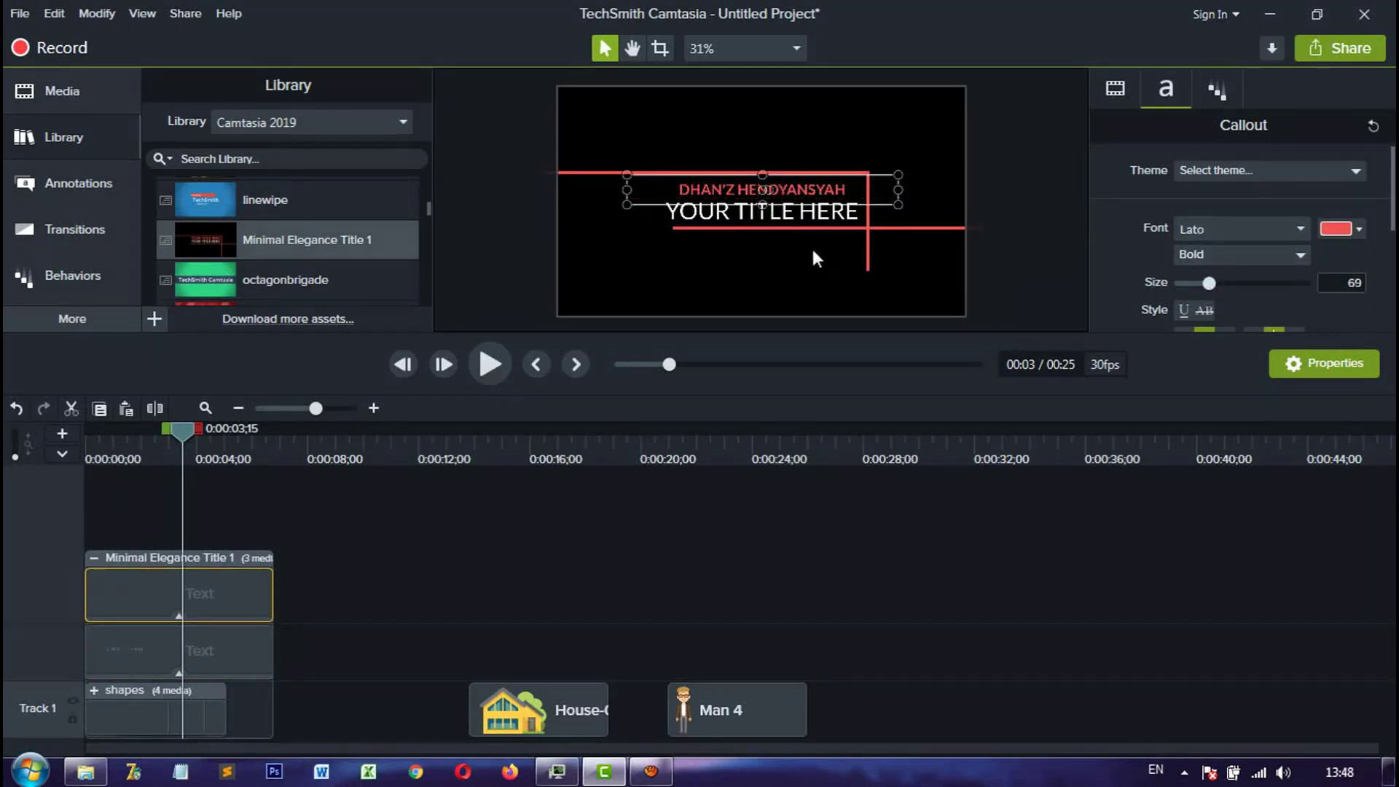
Step: Replace the white title line of the Minimal Elegance Title 1 intro with TUTORIAL and deselect it
left_click(802, 217)
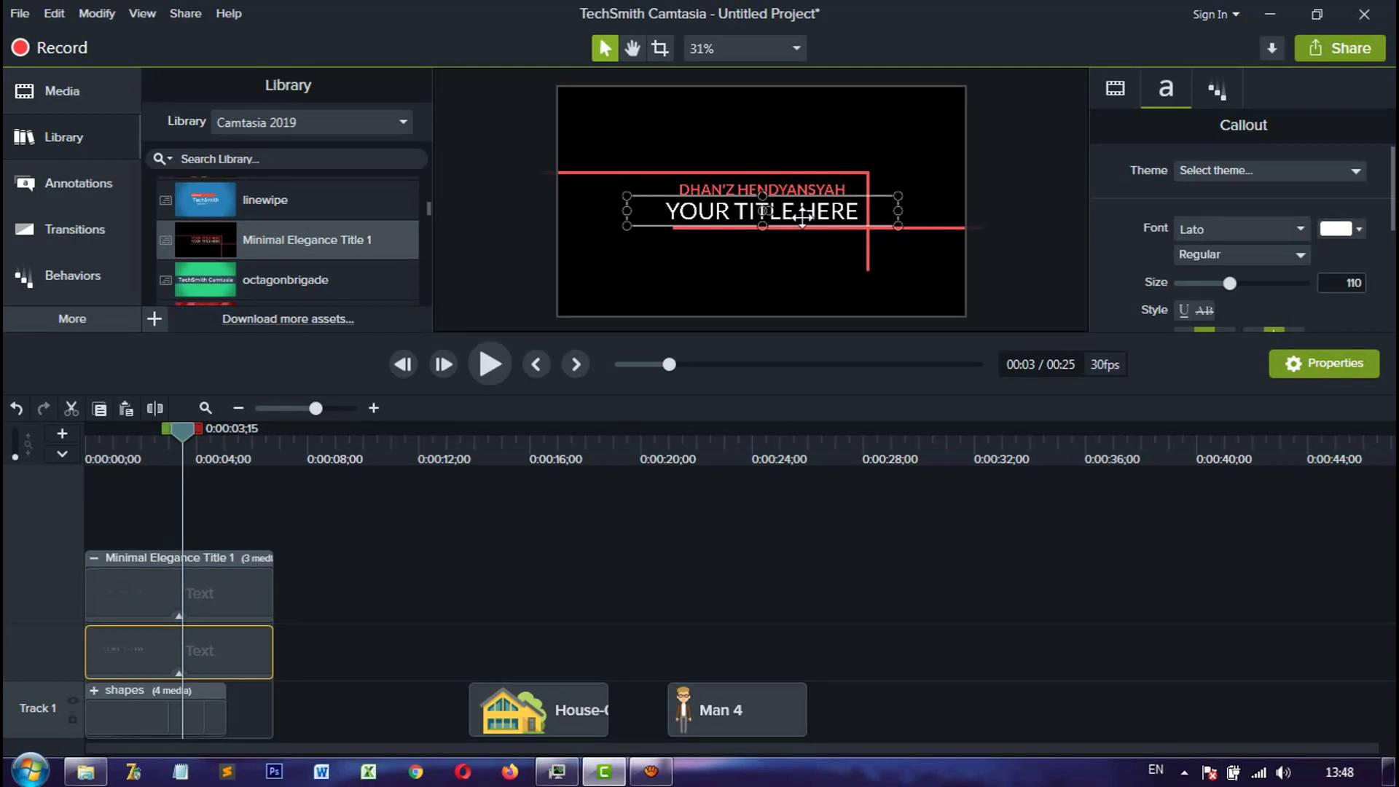
double_click(807, 213)
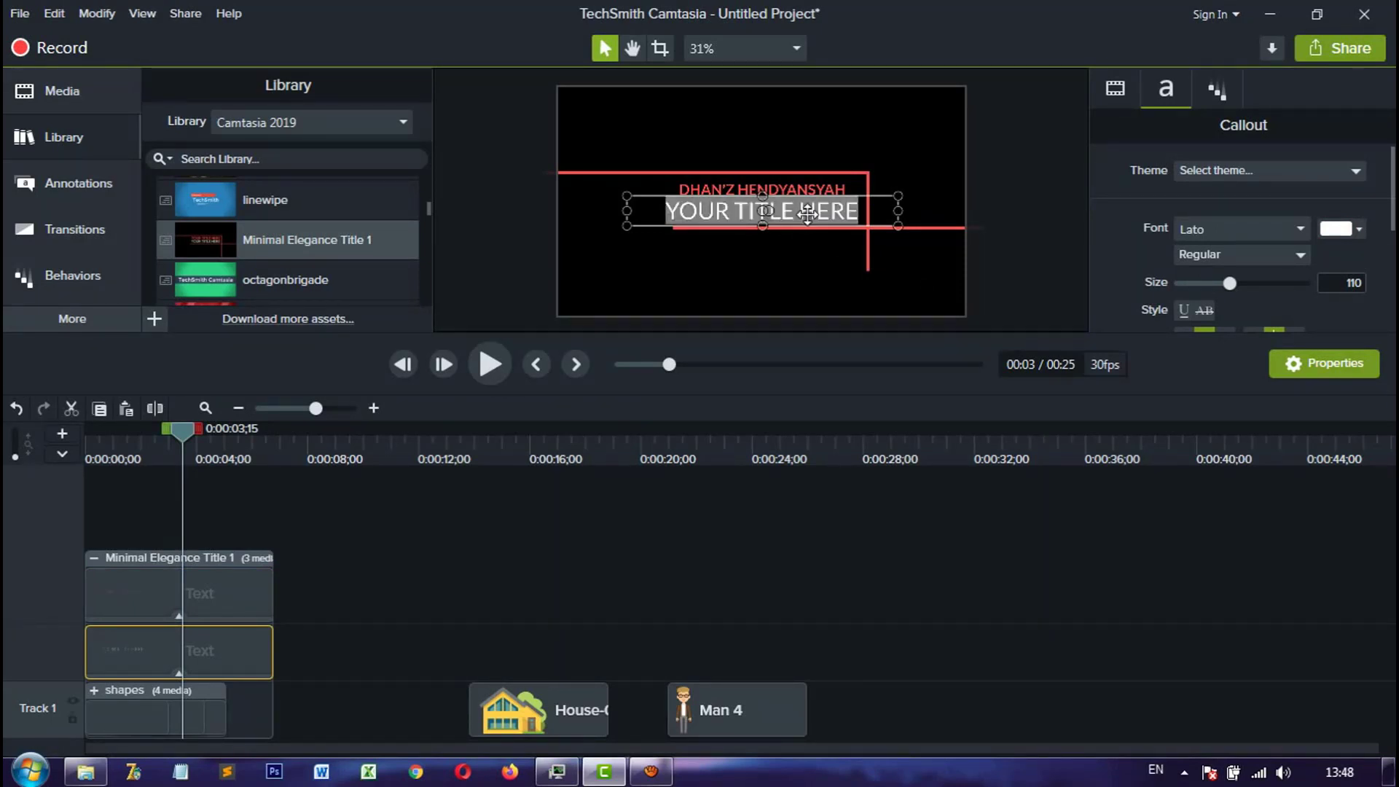
type("TUT")
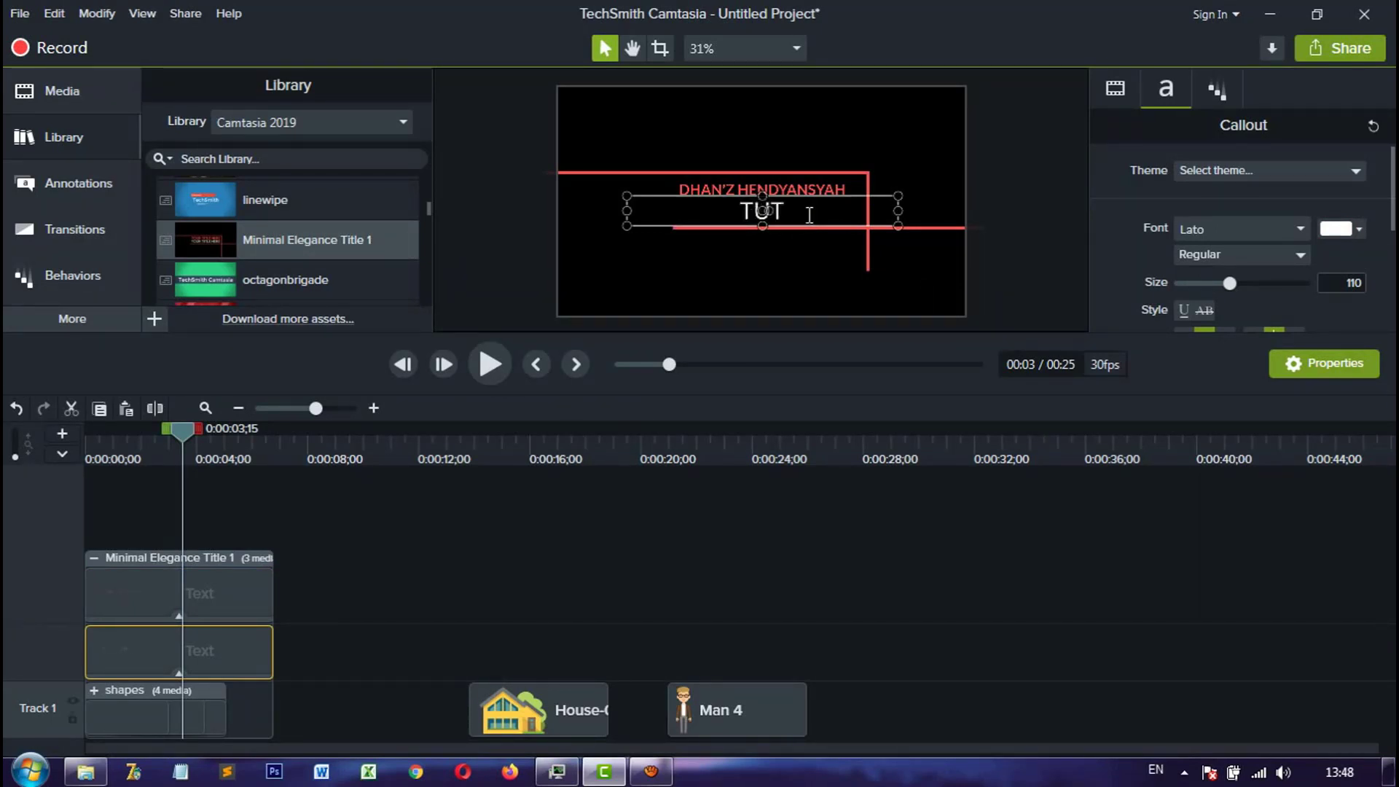
type("ORIAL")
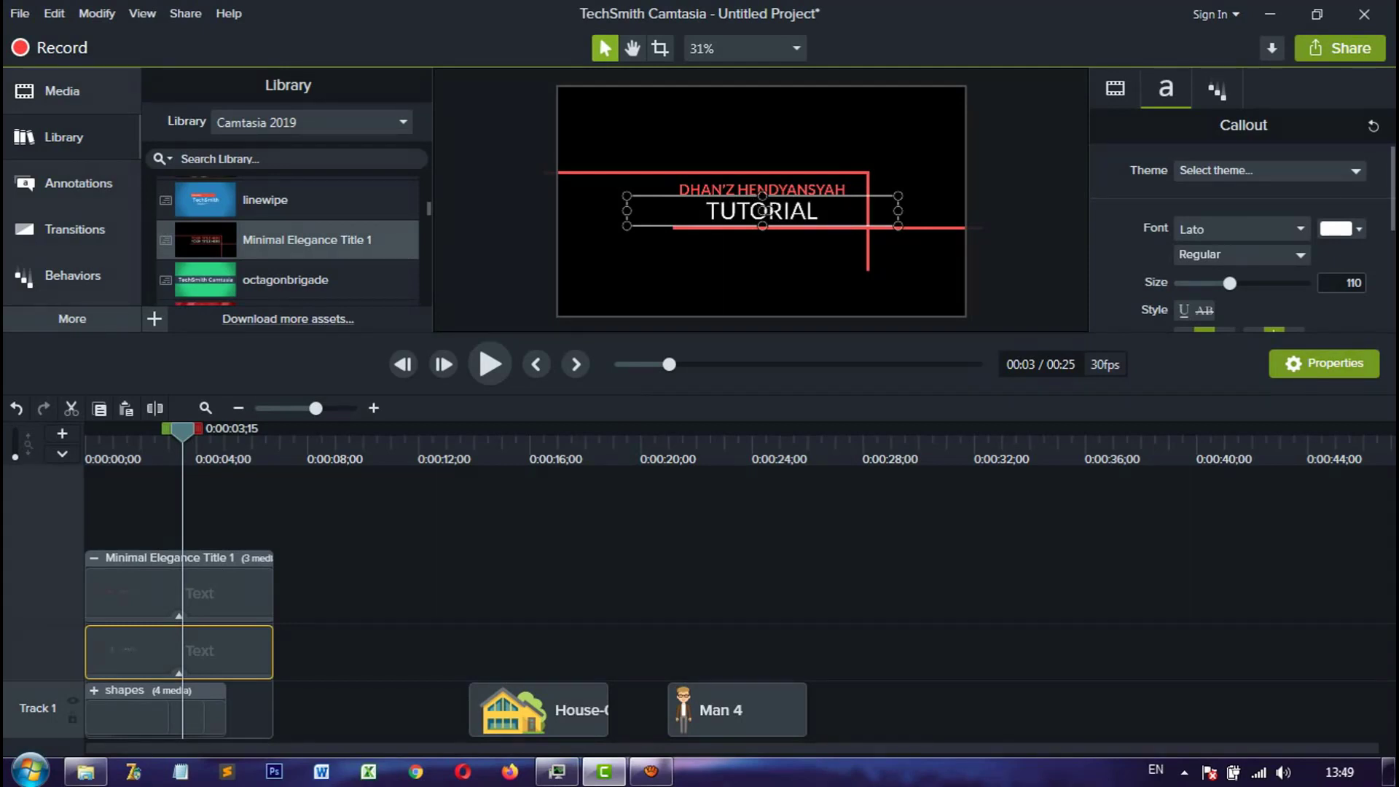
left_click(716, 497)
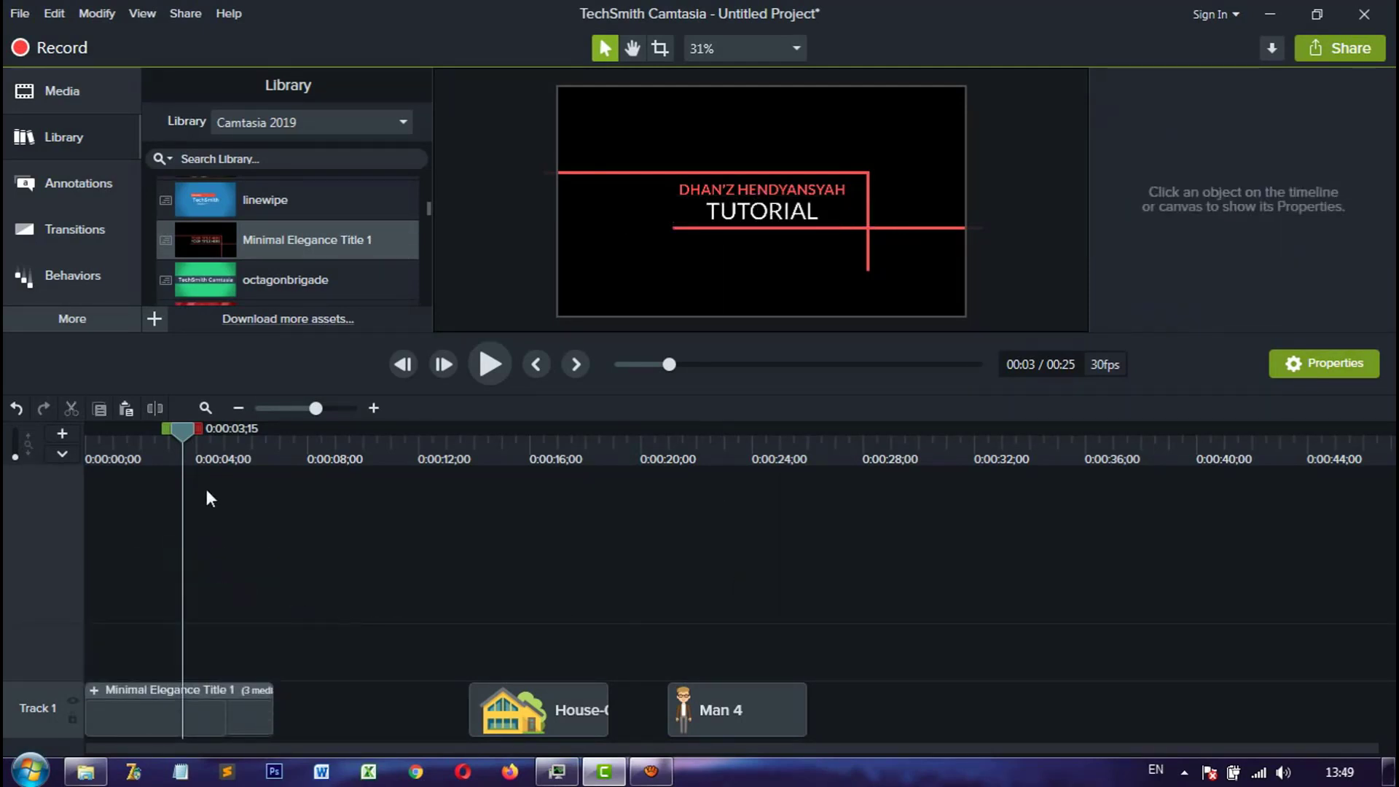
Step: Play the edited Minimal Elegance Title 1 intro from the start of the timeline through its end
left_click_drag(191, 432, 85, 432)
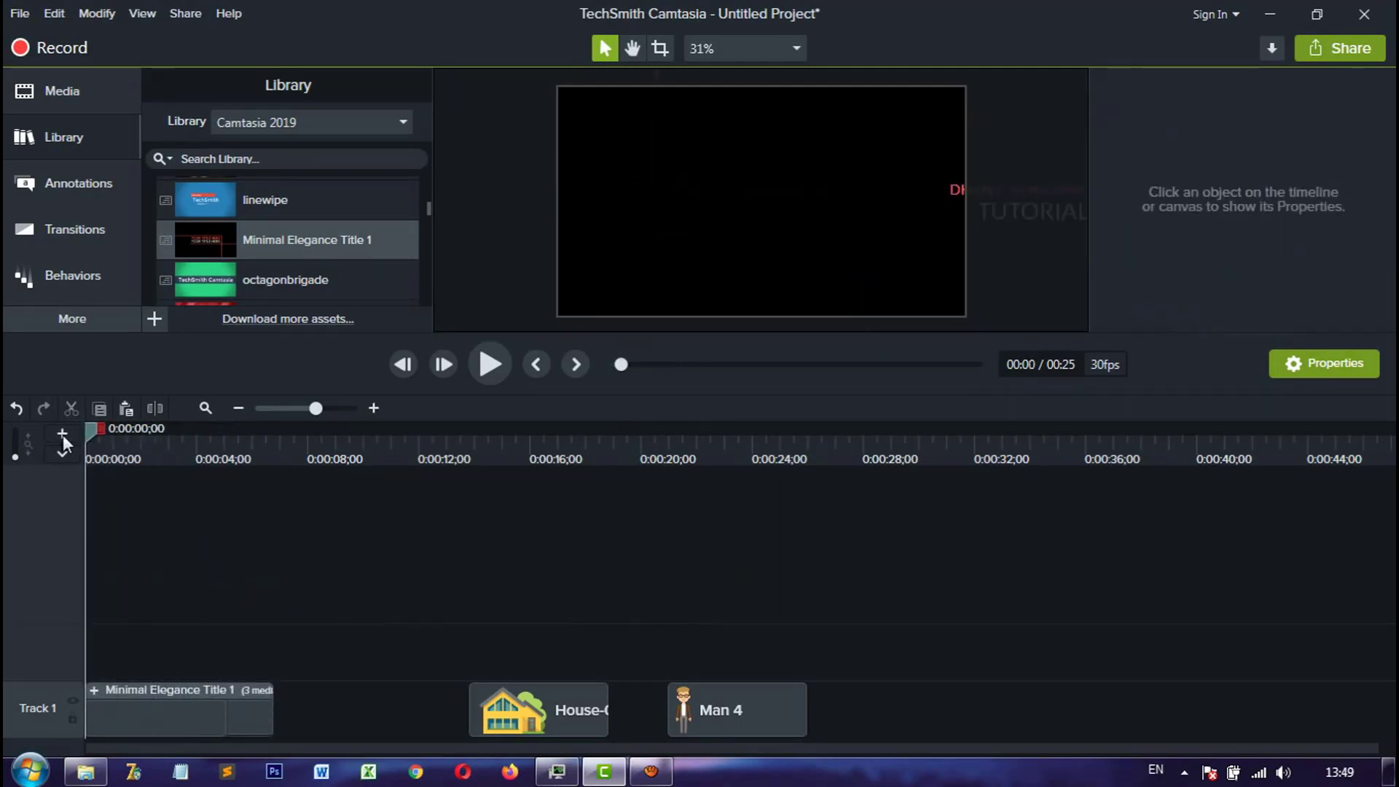
left_click(489, 363)
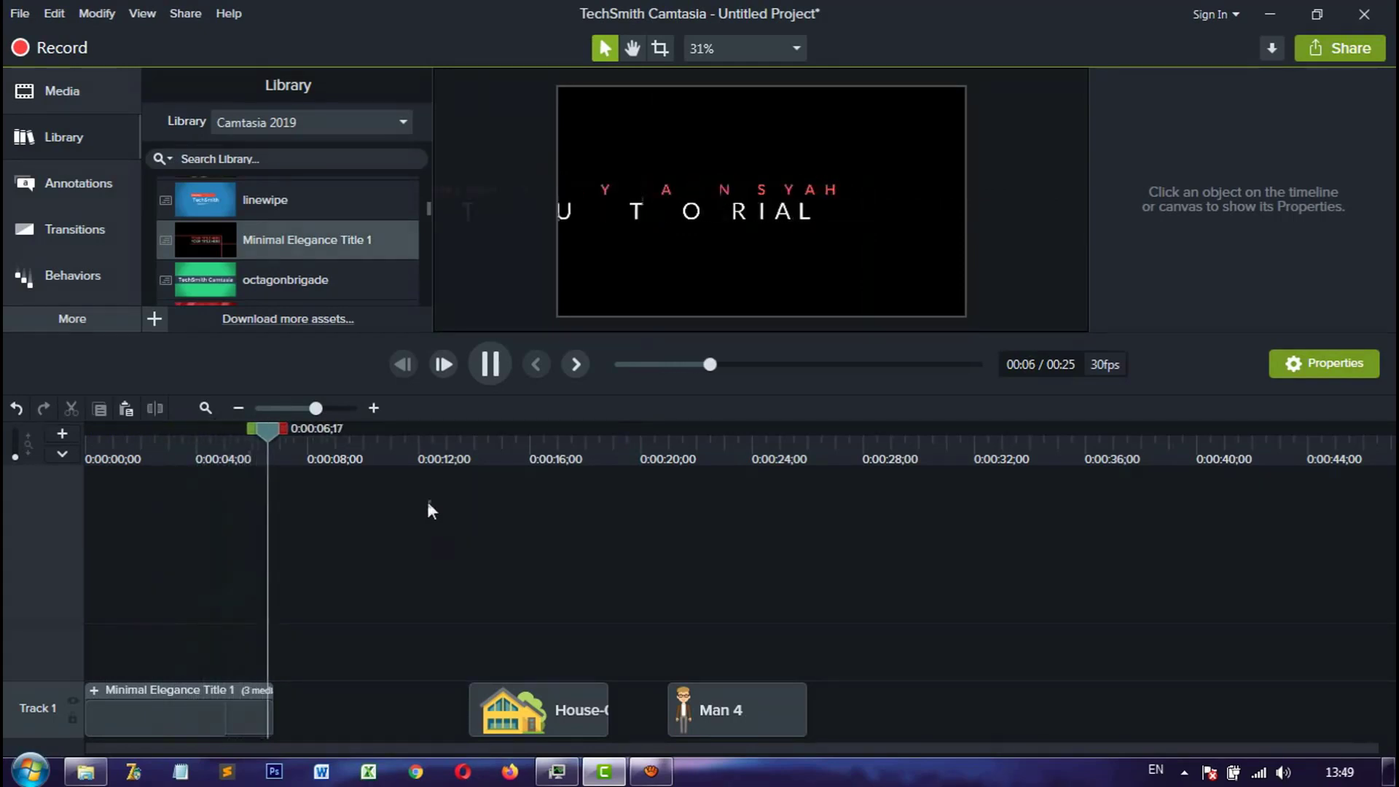
left_click(485, 365)
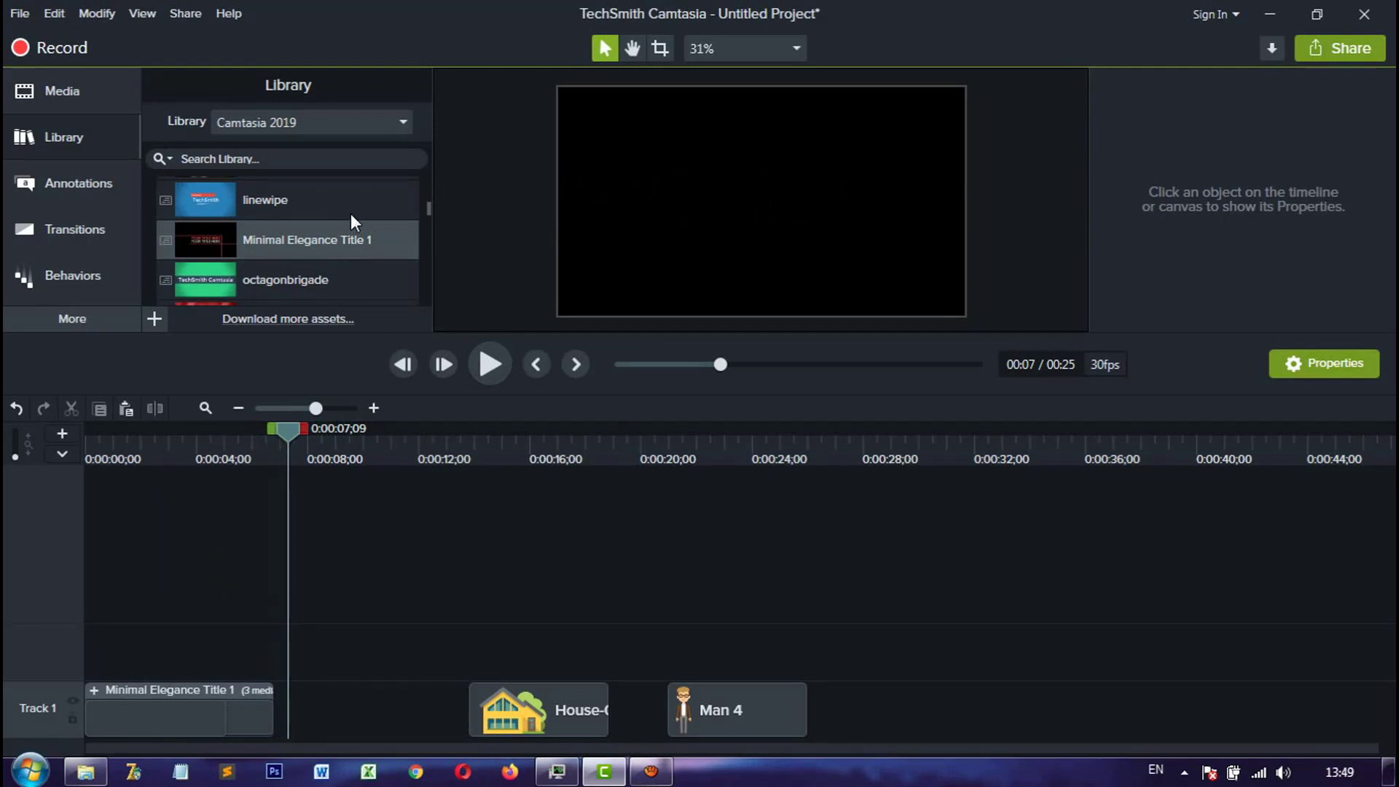
Step: Look through the remaining intros in the library's Intros folder and collapse the folder
scroll(352, 219, "down", 5)
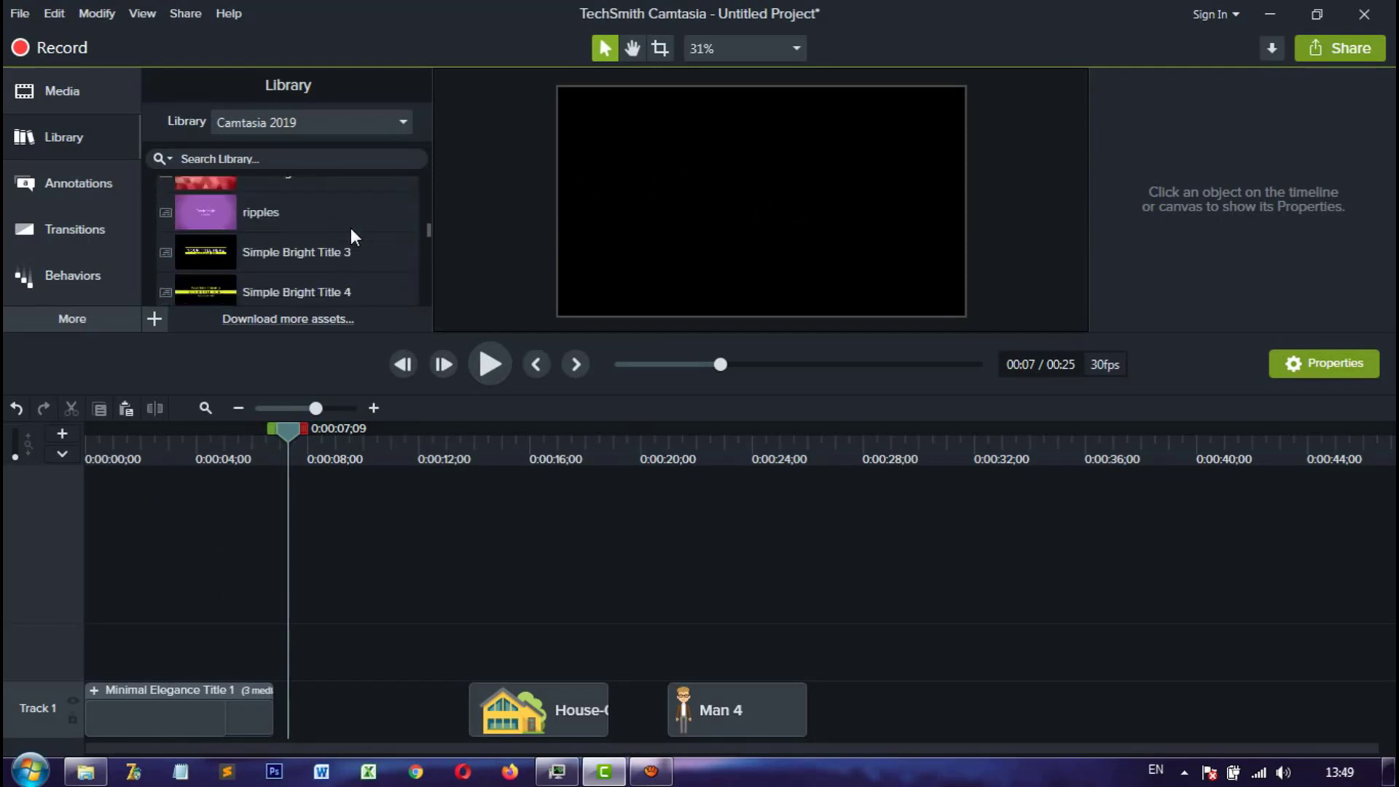
scroll(351, 233, "down", 10)
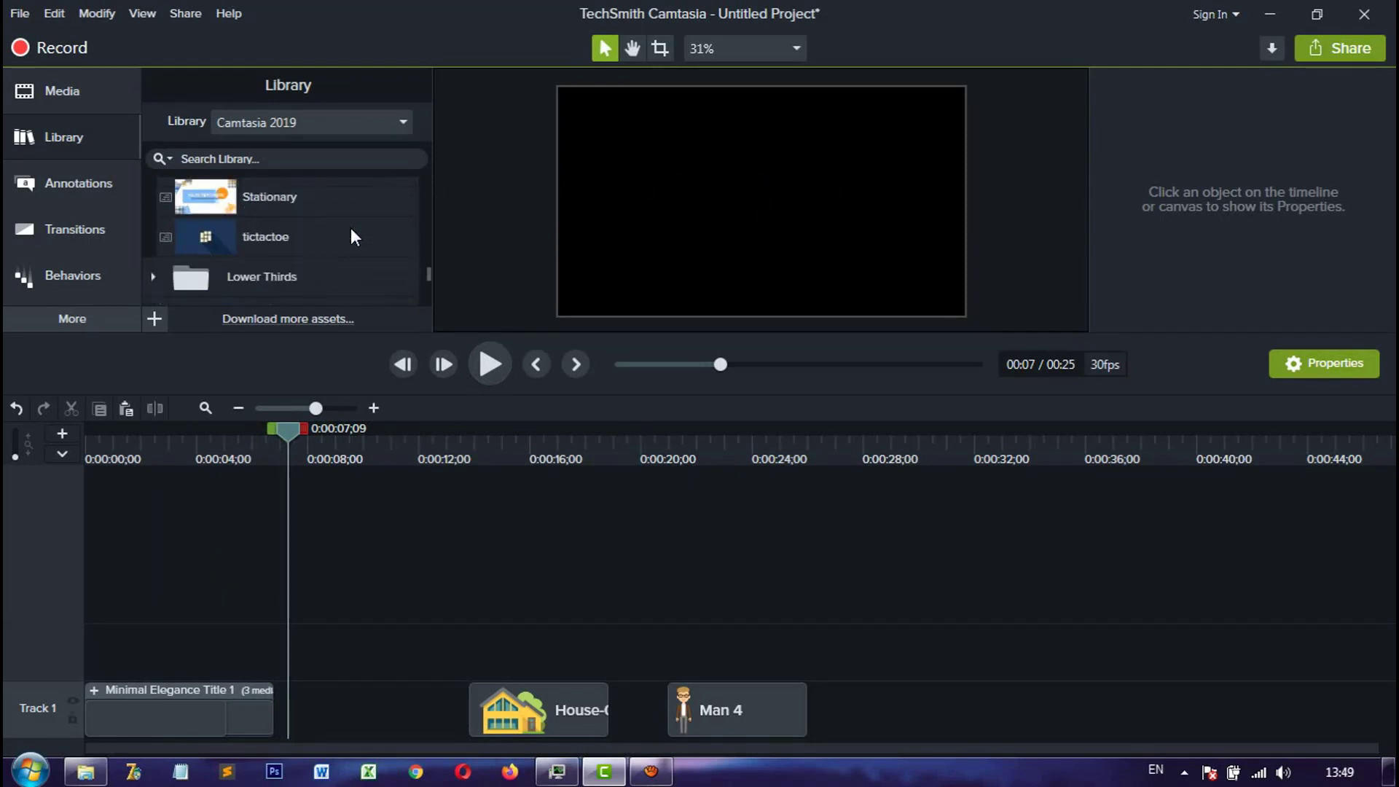
scroll(352, 233, "up", 8)
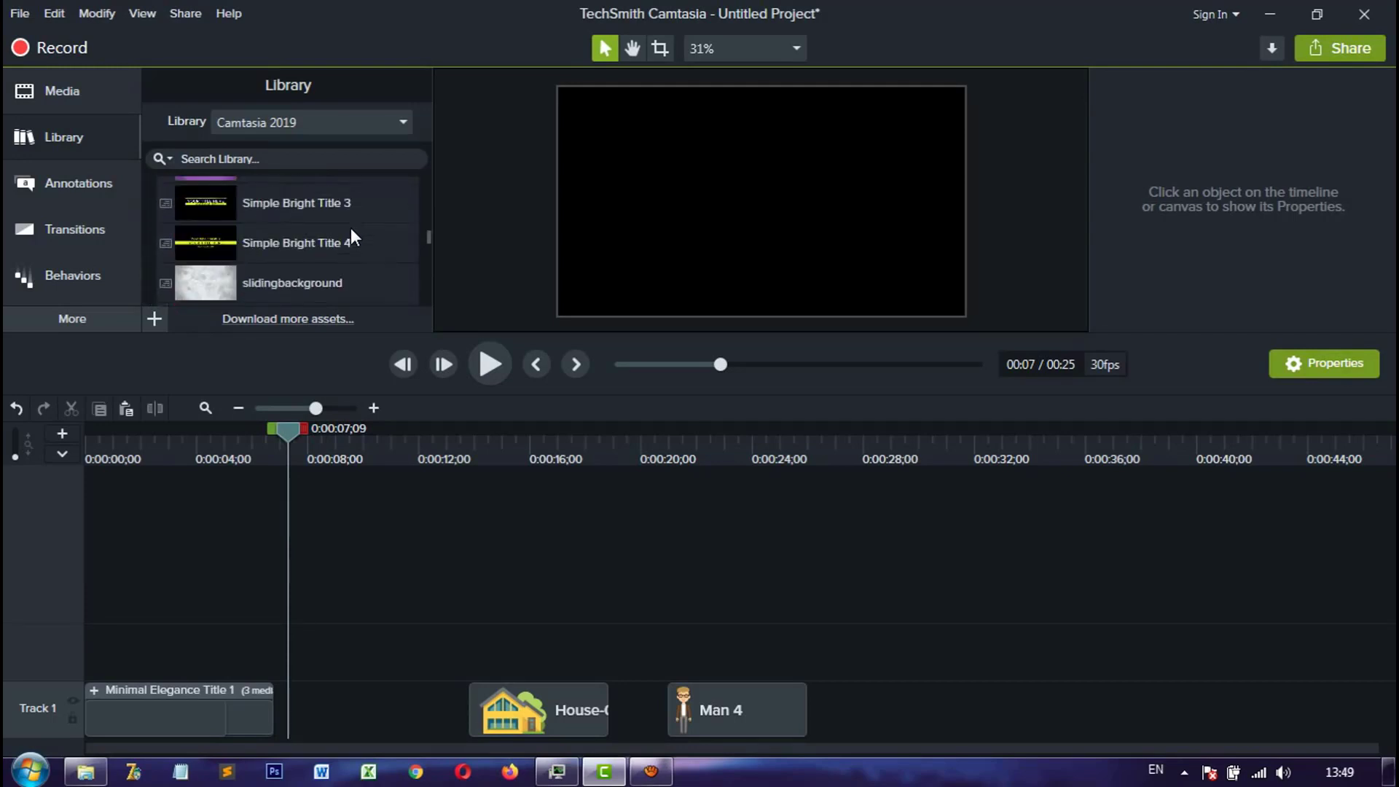
scroll(352, 235, "up", 5)
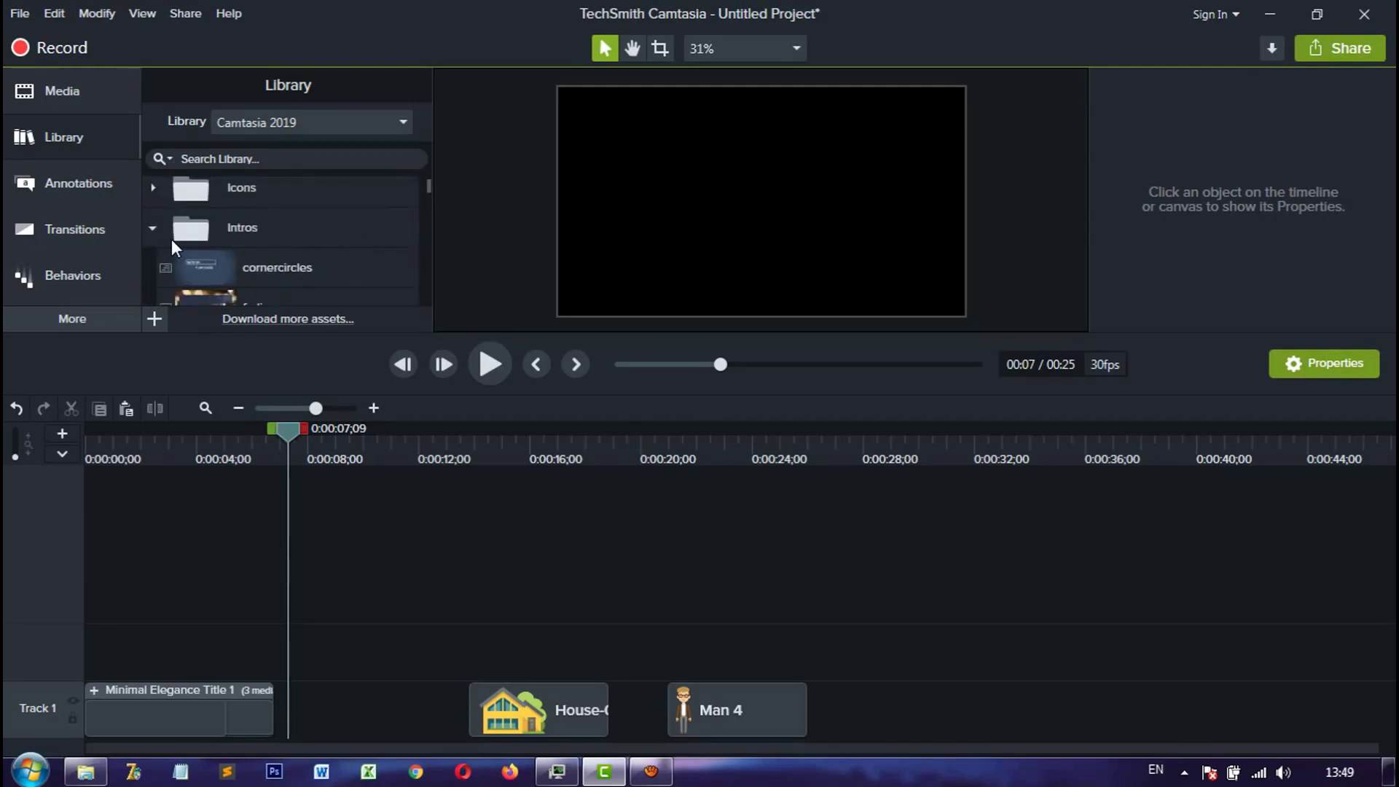
left_click(153, 228)
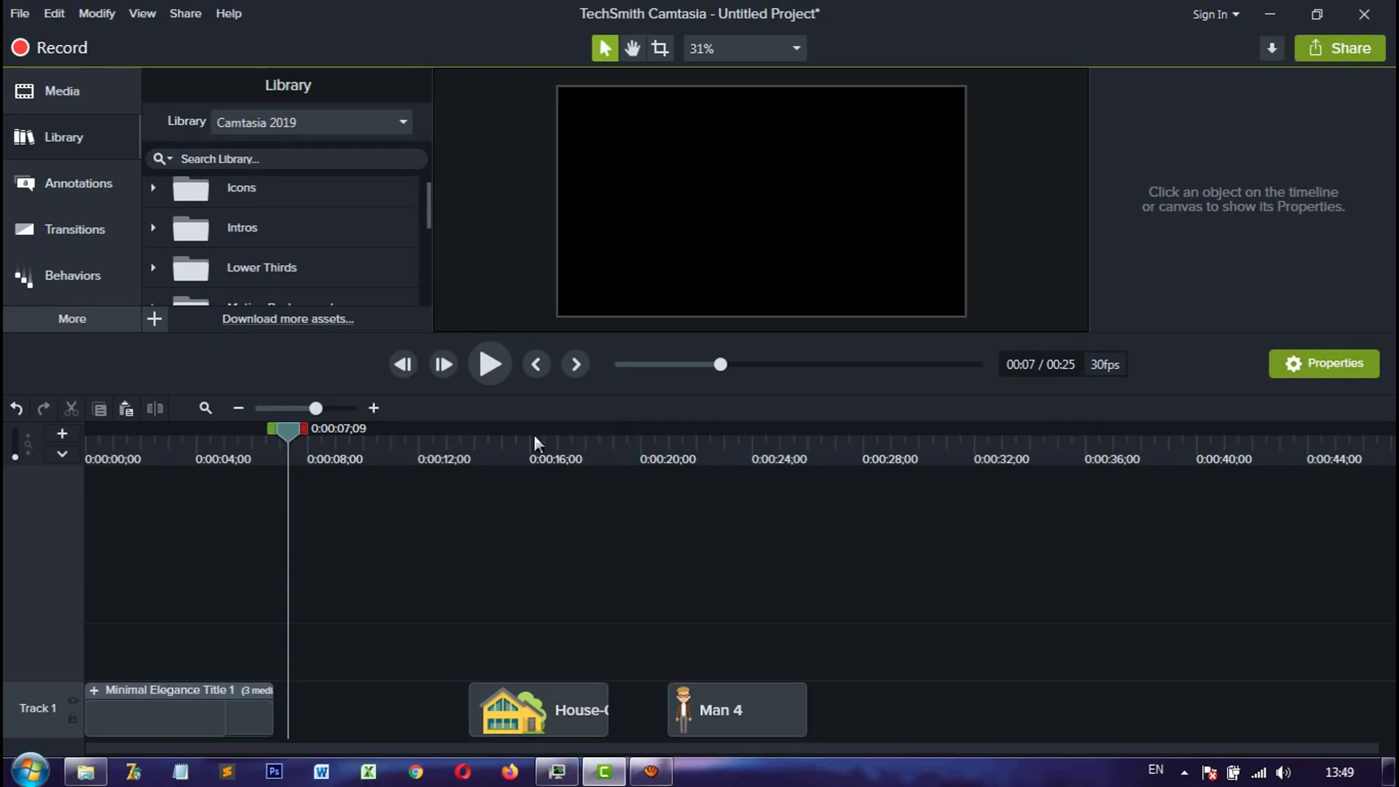
Step: Delete the House-02, Man 4 and Minimal Elegance Title 1 clips from Track 1
left_click_drag(577, 659, 693, 718)
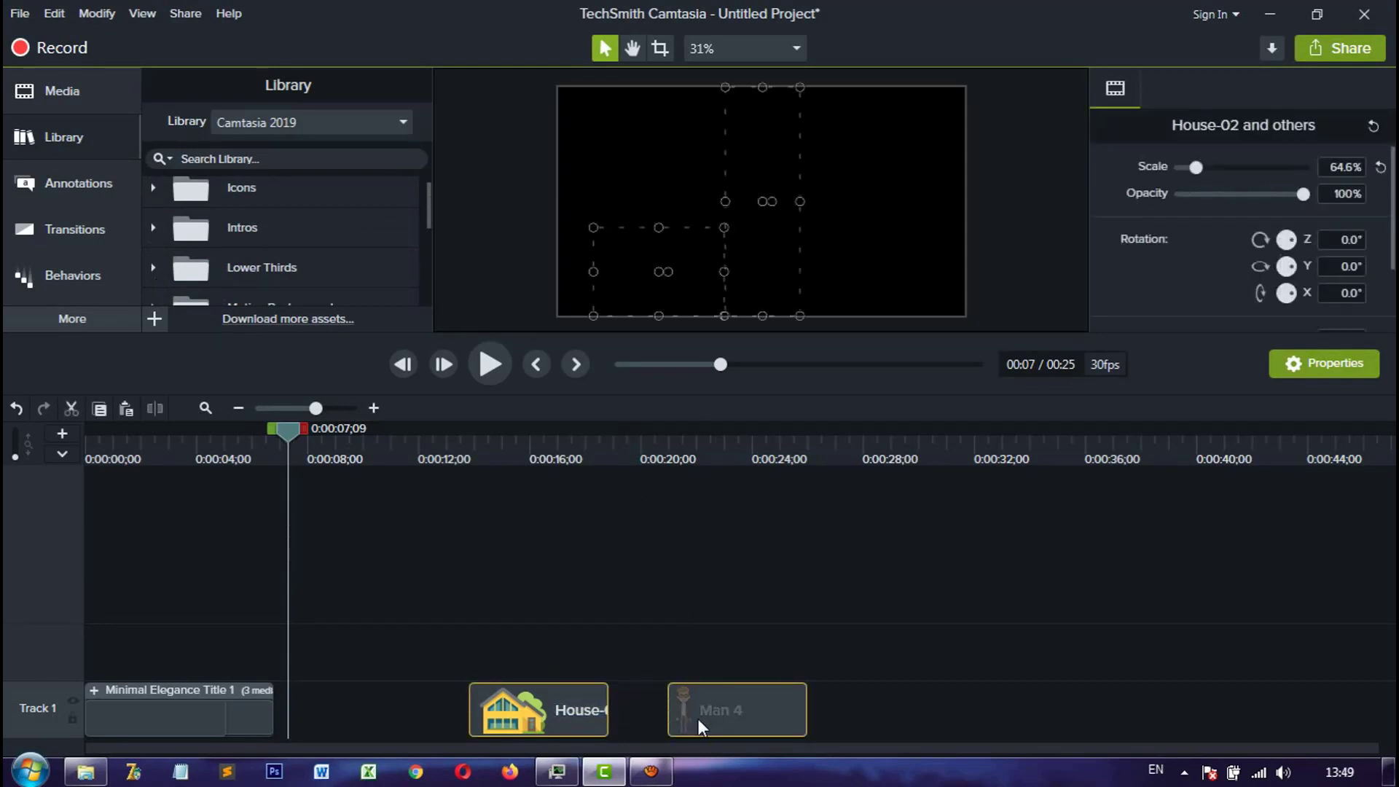
key("Delete")
left_click_drag(295, 665, 291, 706)
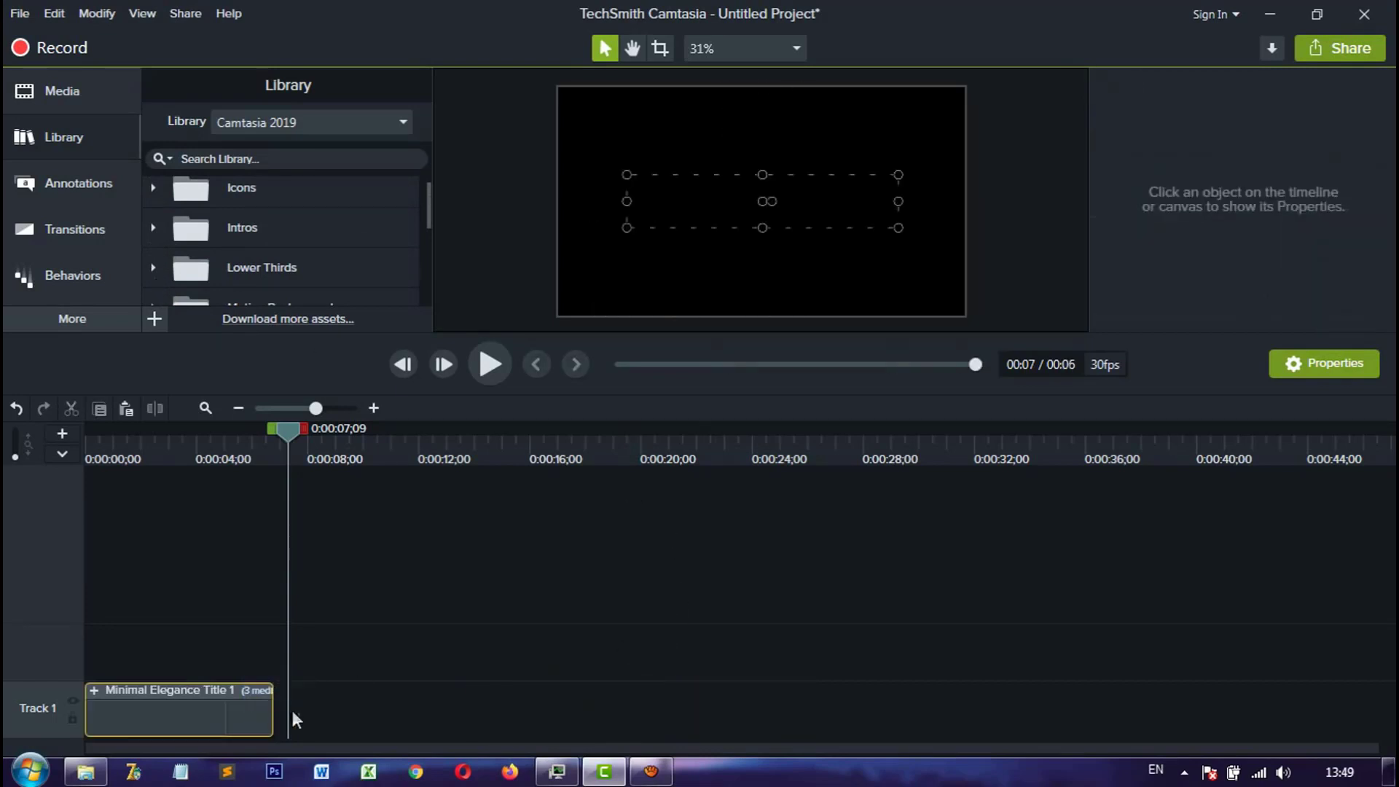
key("Delete")
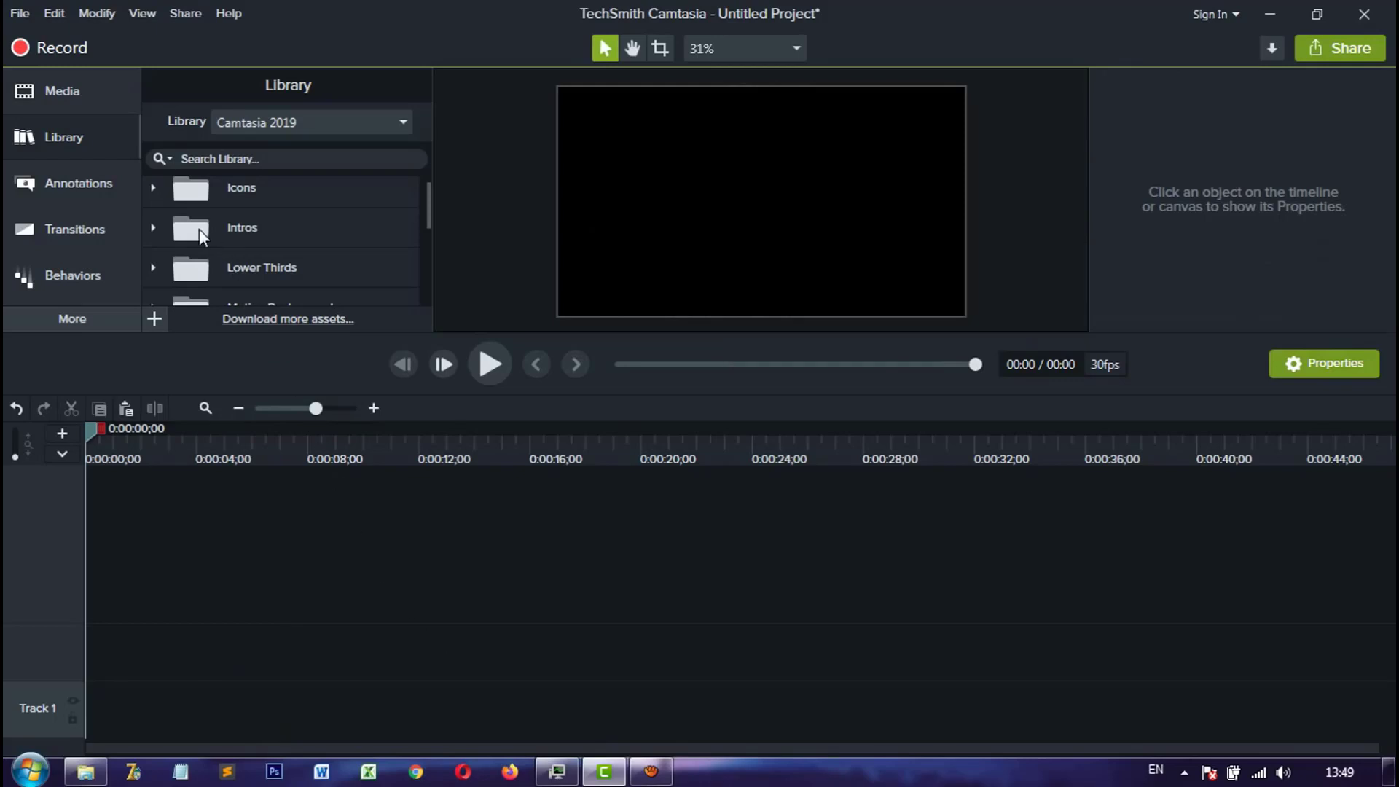
Step: Expand the library's Lower Thirds folder and look through its templates
left_click(152, 266)
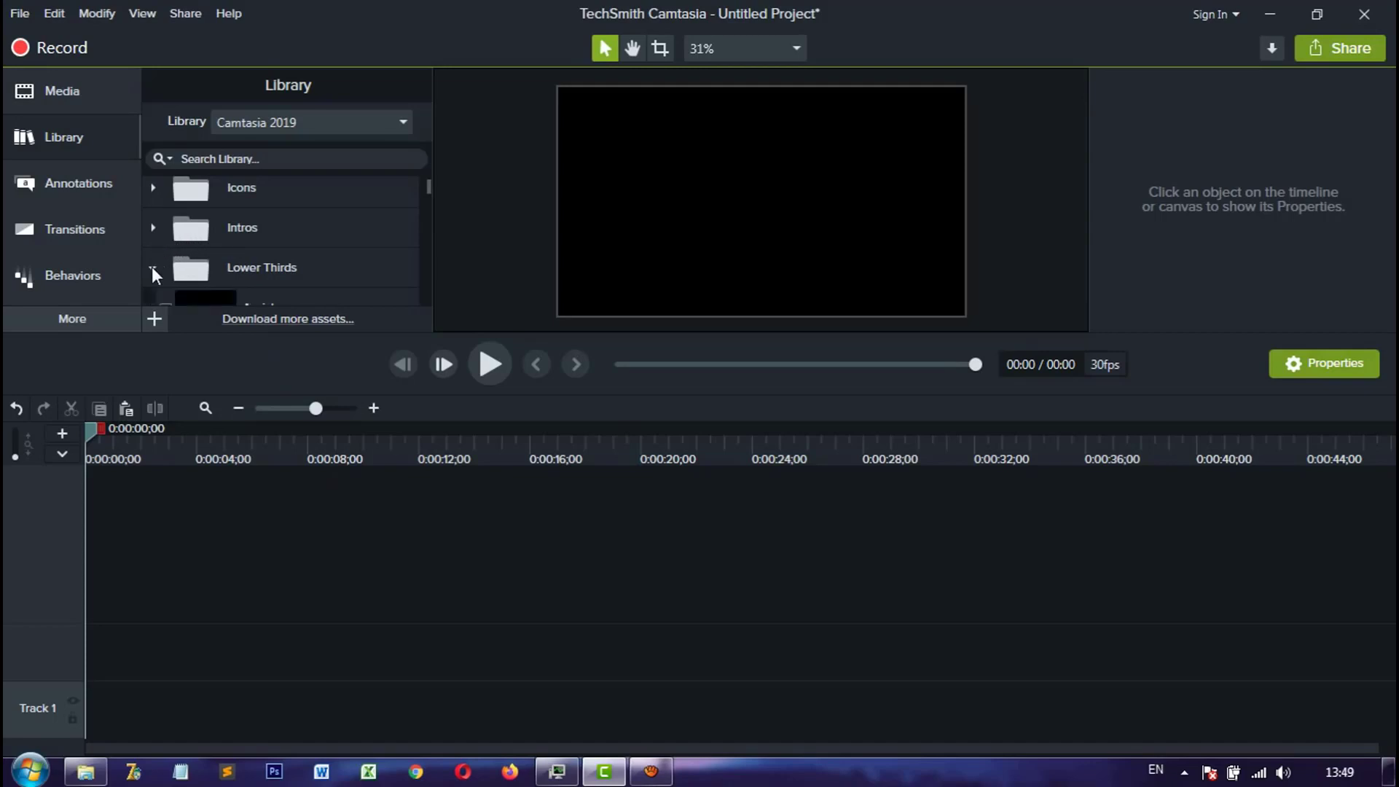
scroll(278, 252, "down", 2)
scroll(278, 255, "down", 1)
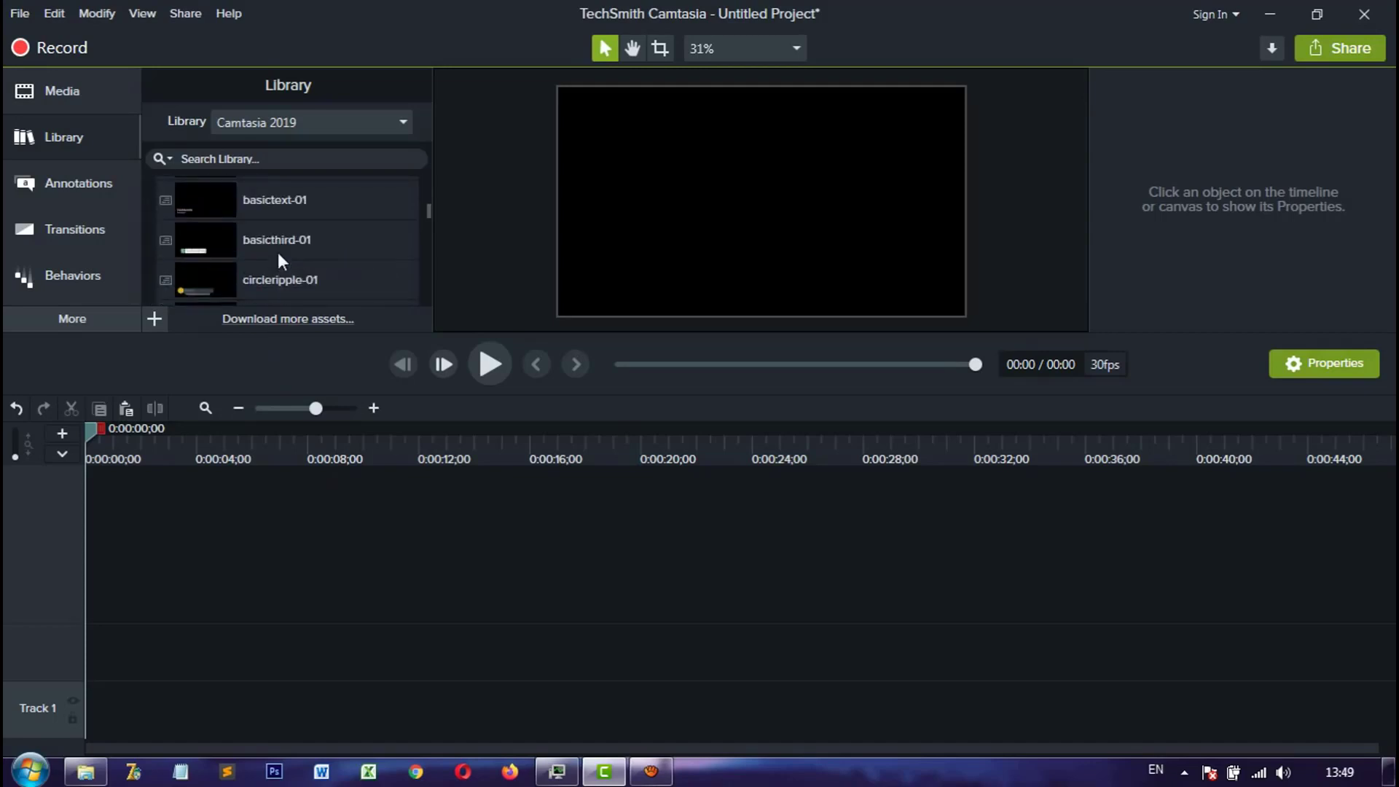
scroll(278, 252, "down", 2)
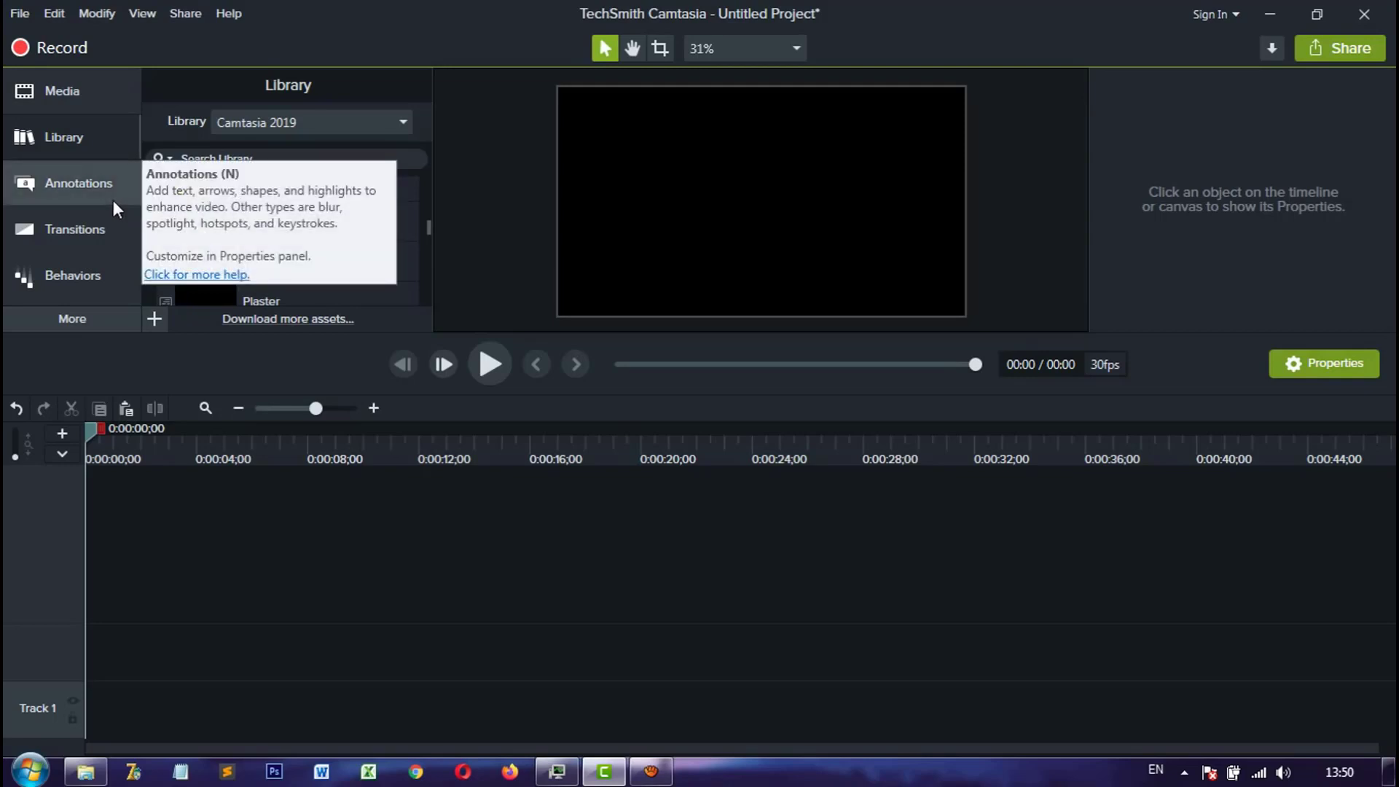
Step: Place Samplevideo.mp4 at the start of Track 1 and the Crossing lower third on Track 2 at about 6 seconds
left_click(86, 82)
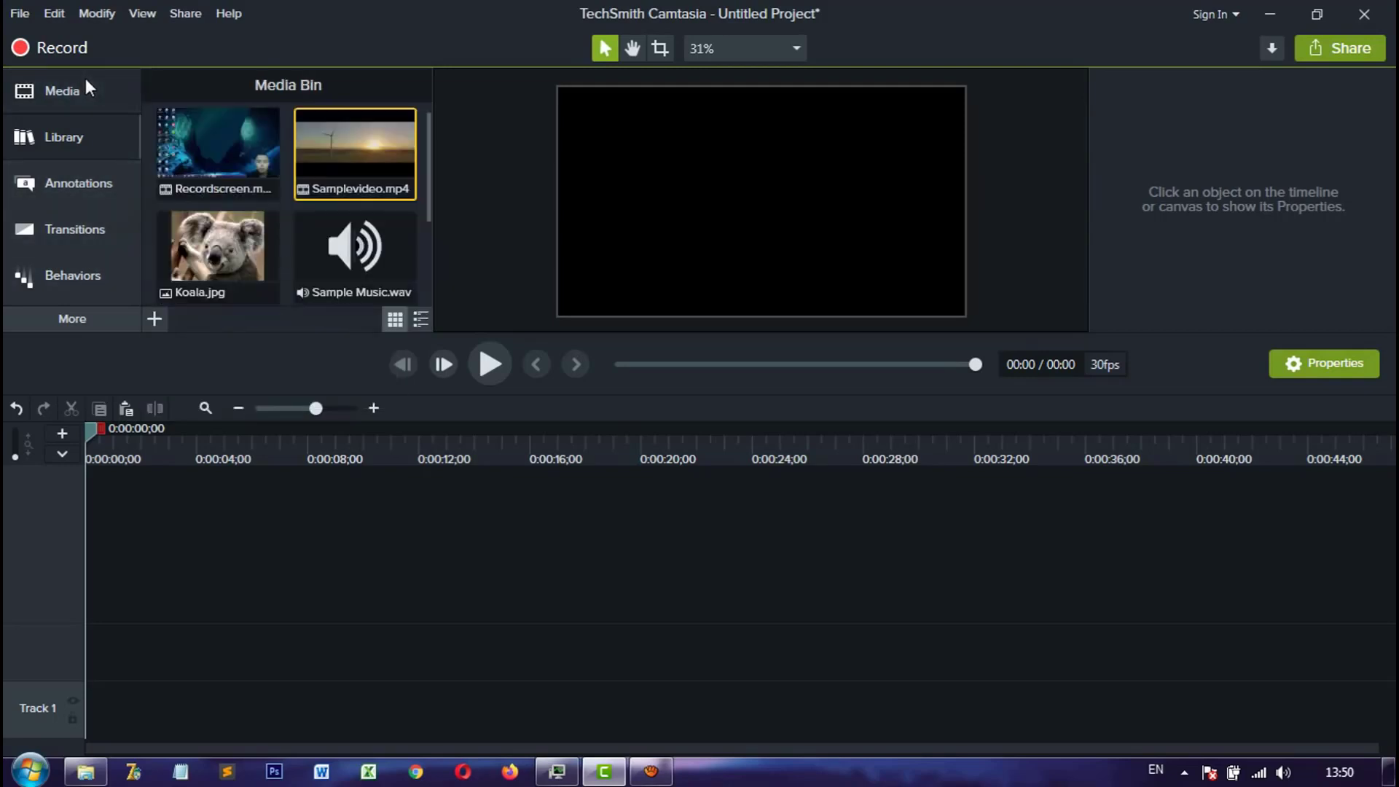
left_click_drag(348, 162, 75, 711)
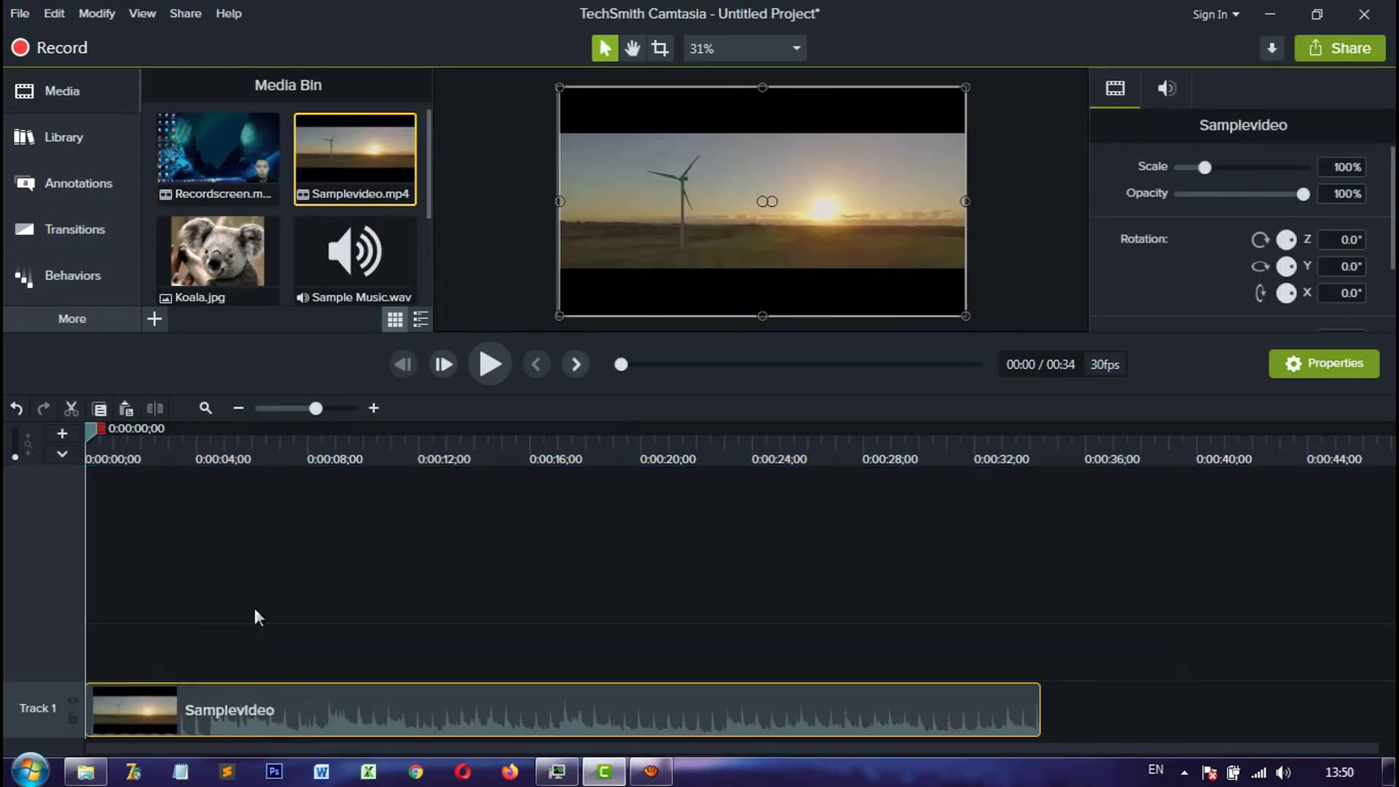
left_click(68, 139)
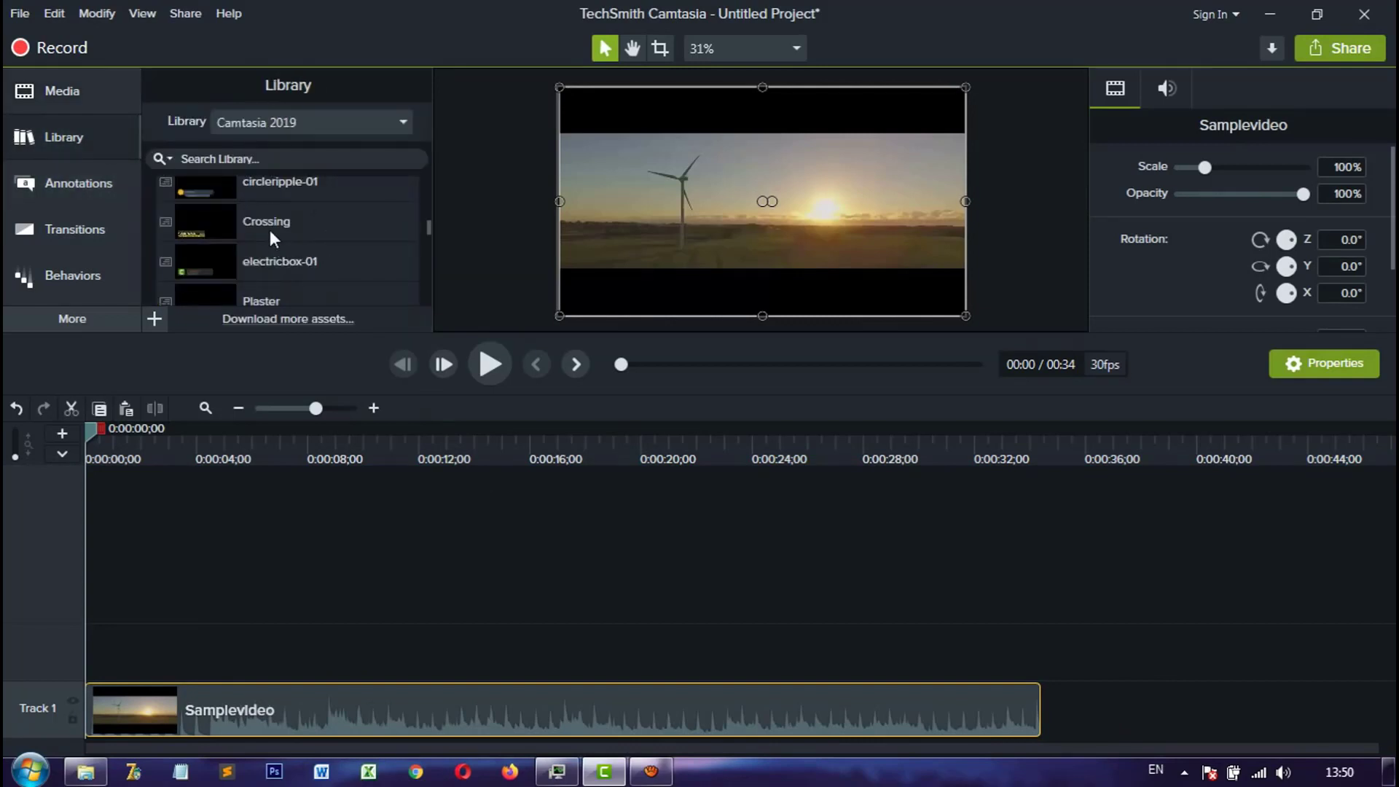
left_click_drag(269, 221, 258, 633)
Step: With the playhead at 0:00:10;06, replace the Crossing lower third's YOUR NAME HERE text with the person's full name
left_click(318, 443)
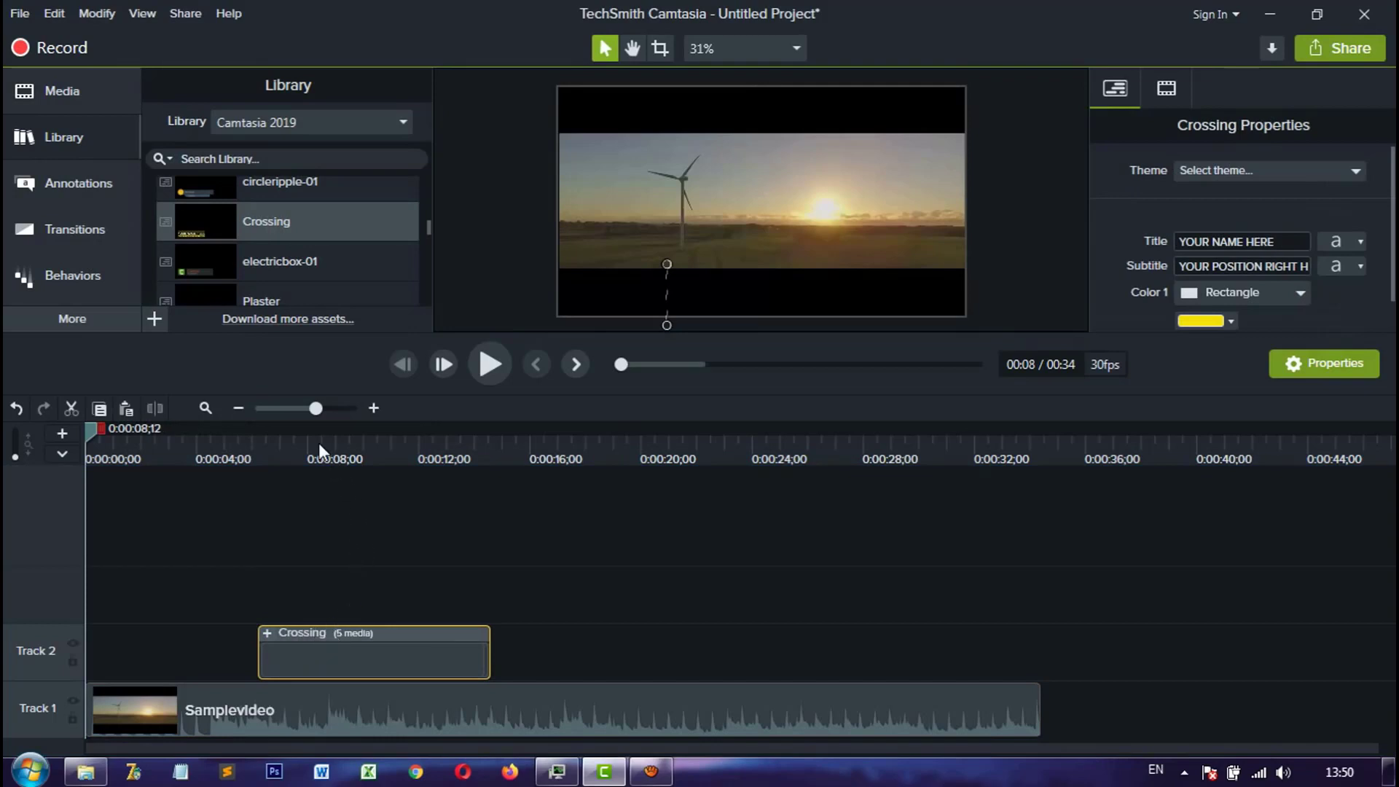
left_click_drag(321, 427, 370, 443)
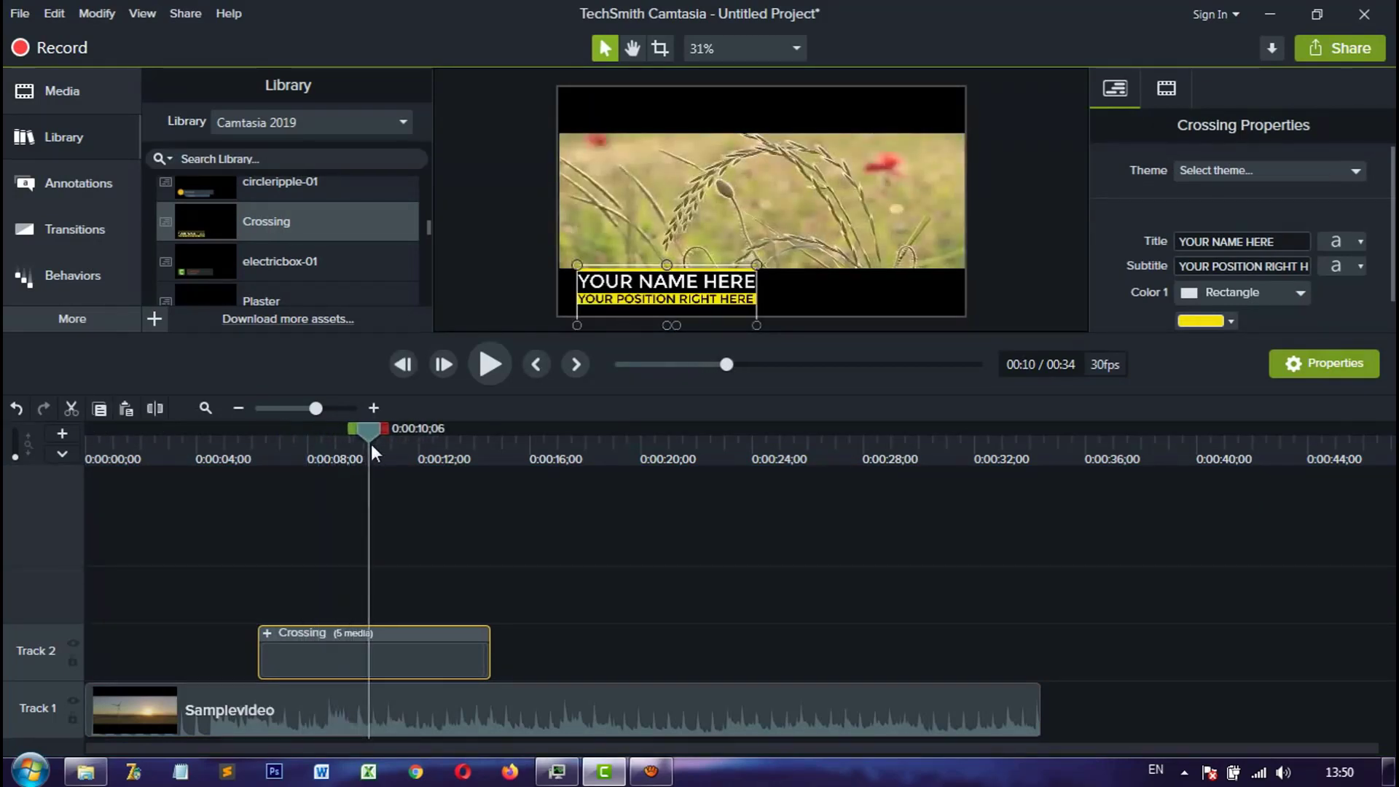
double_click(627, 279)
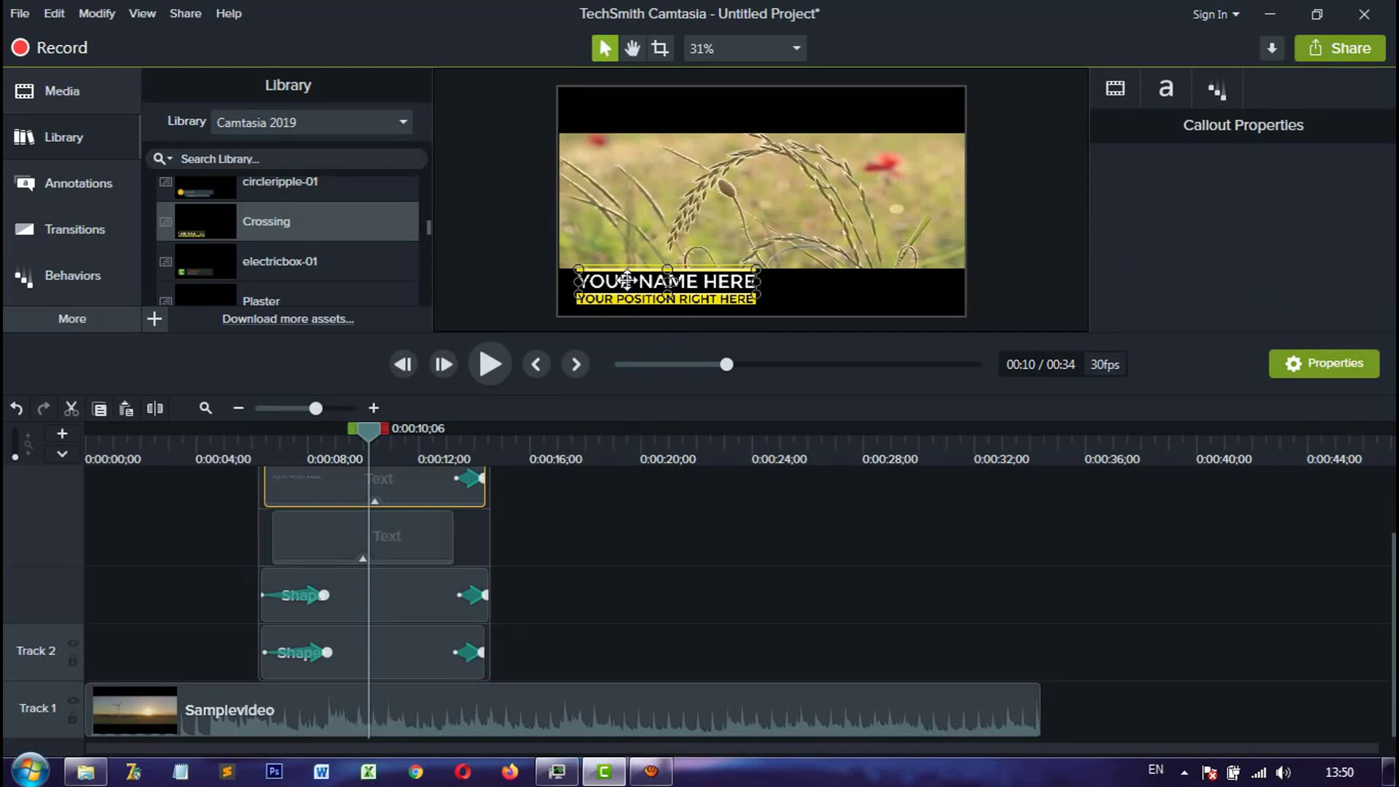
double_click(626, 280)
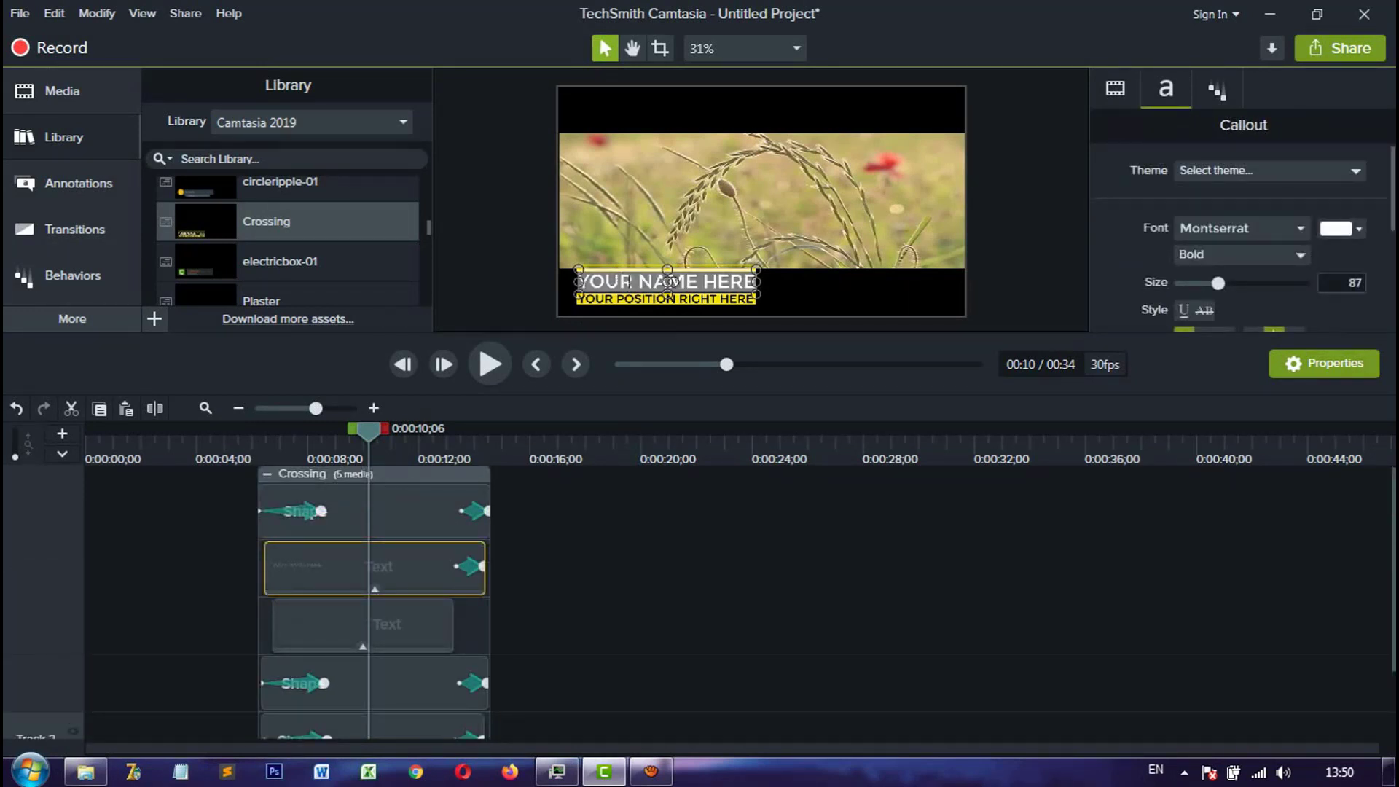
type("Dhan")
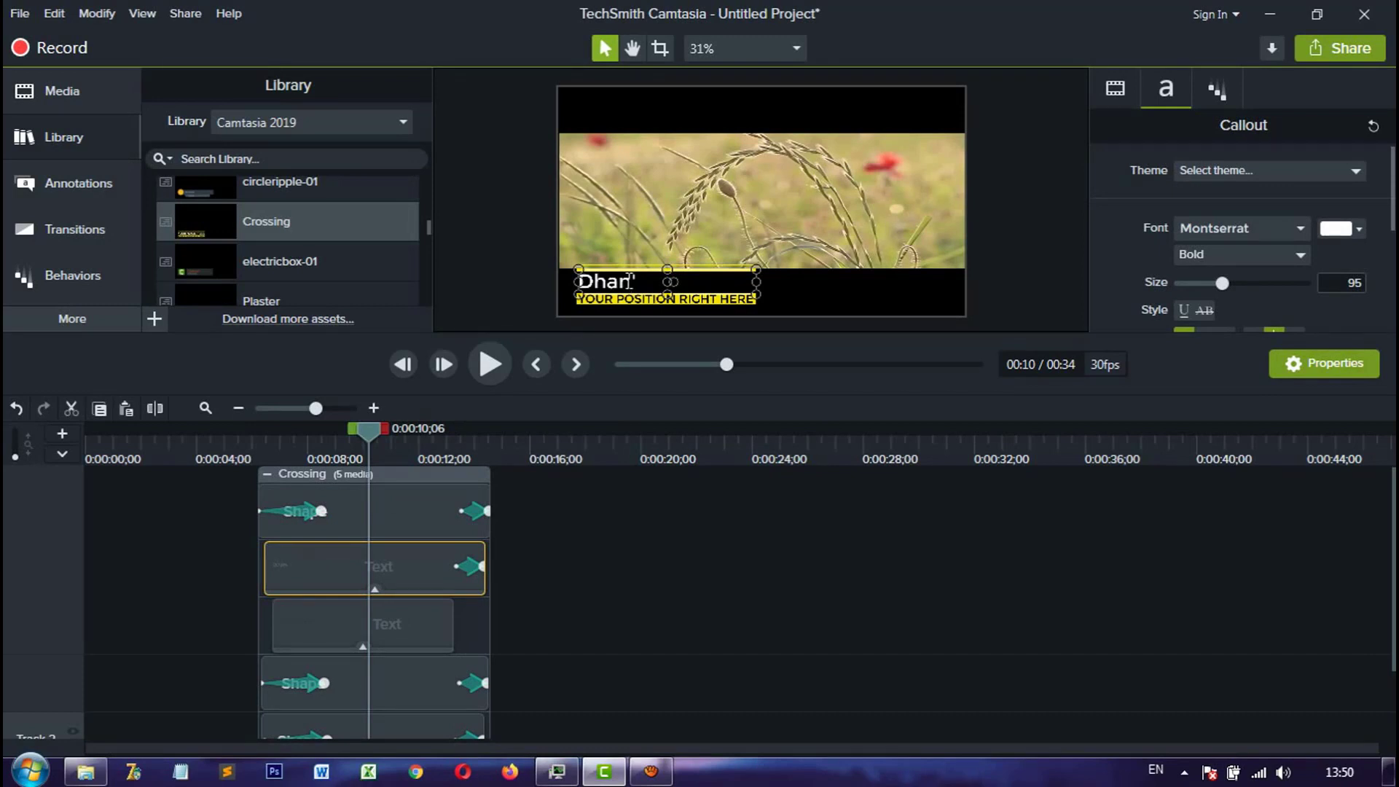
type("'z Hendyan")
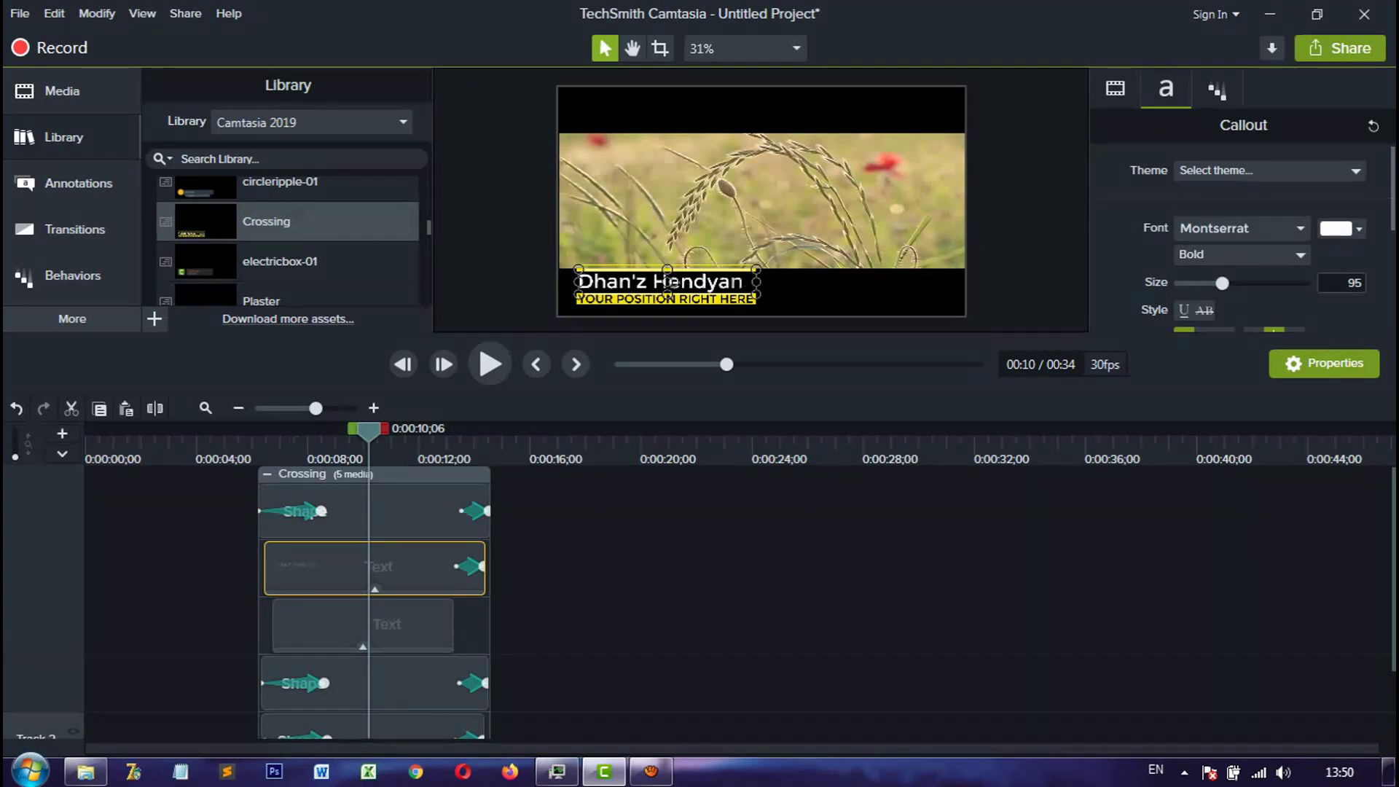
type("sya")
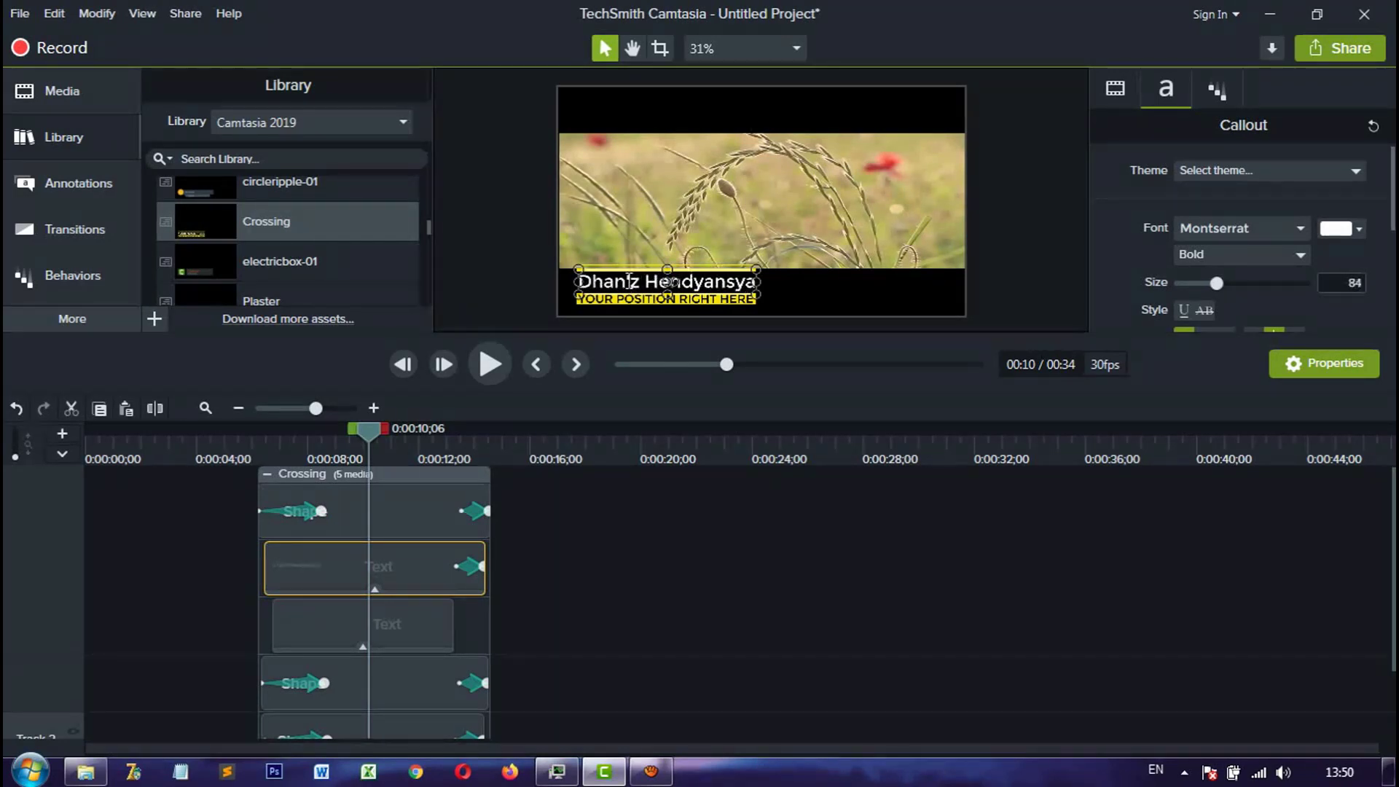
type("h")
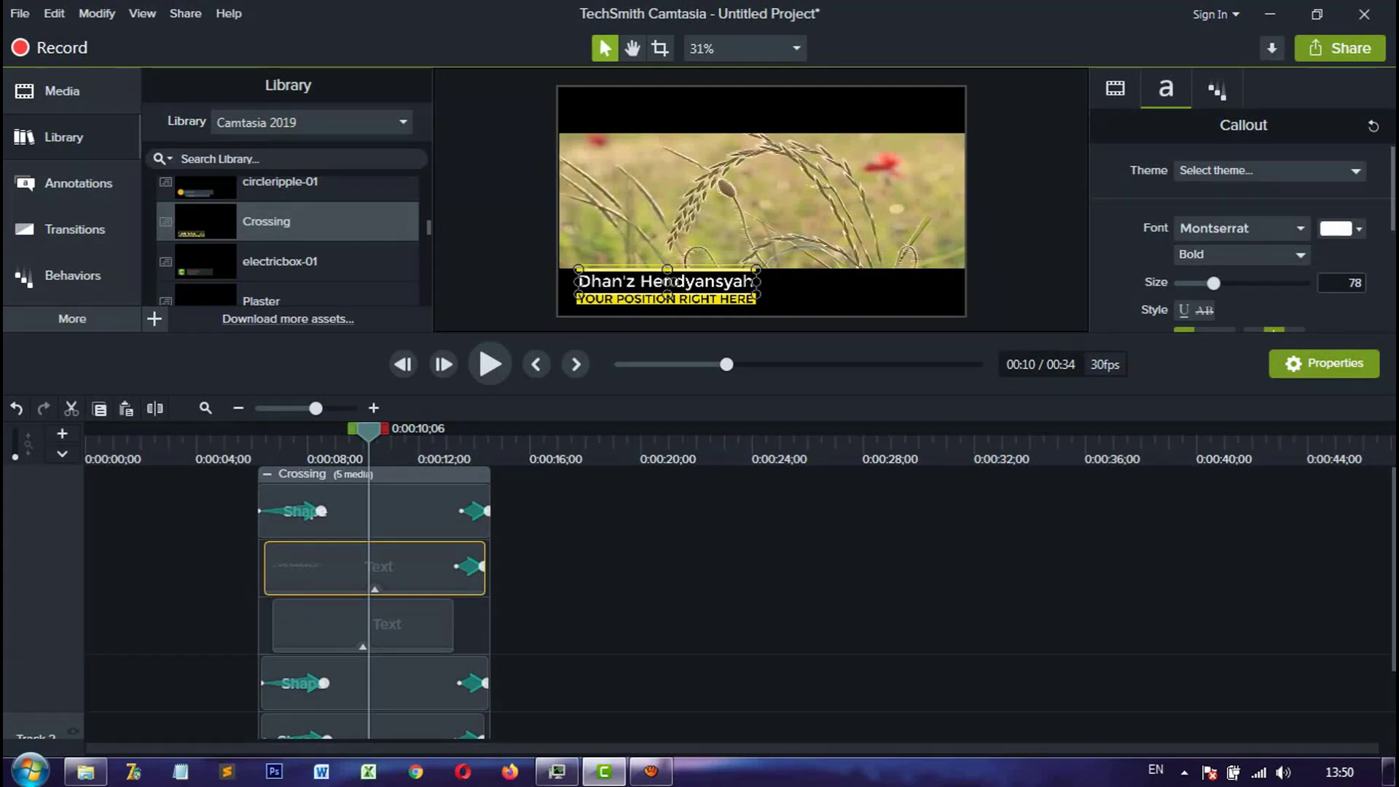
Step: Replace the Crossing lower third's YOUR POSITION RIGHT HERE text with Tutorial and deselect the lower third
left_click(630, 296)
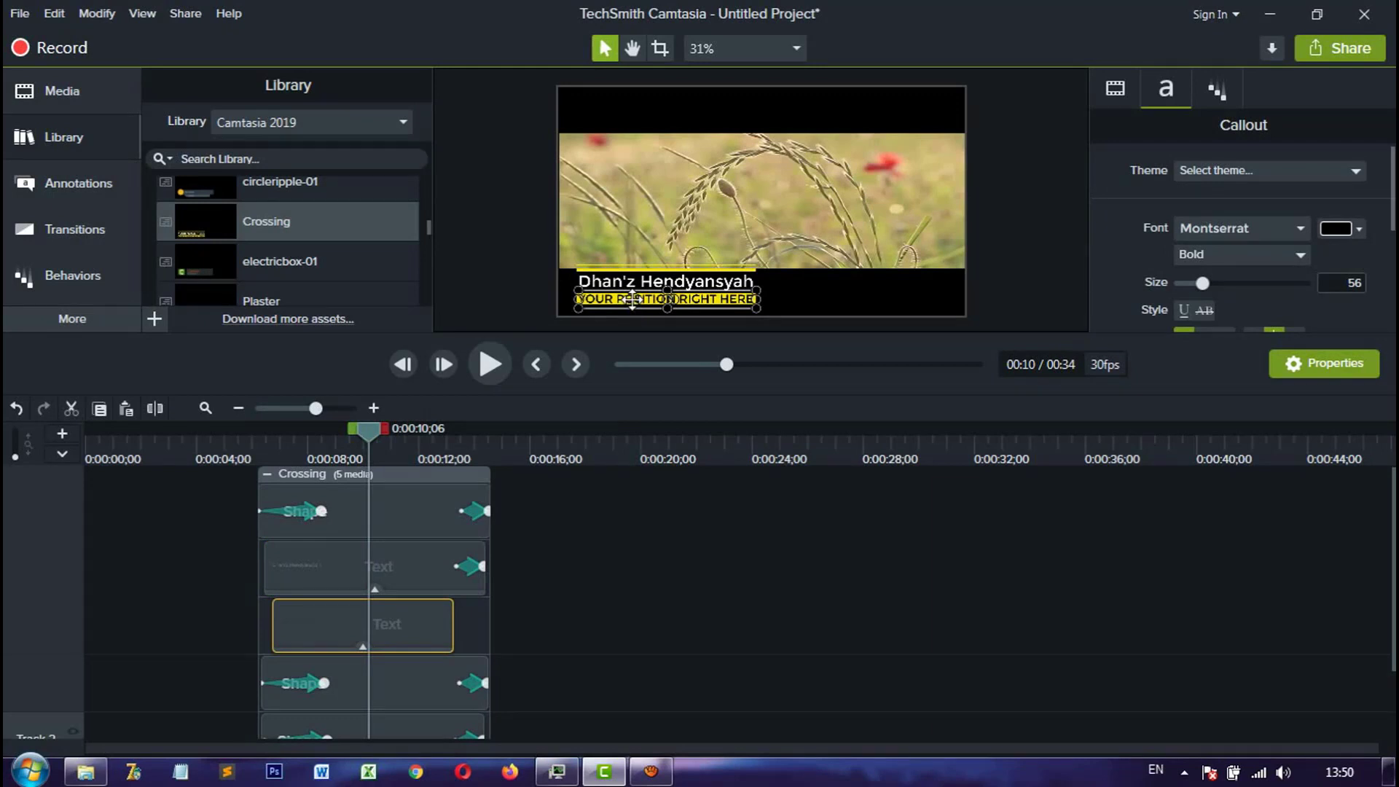
double_click(633, 299)
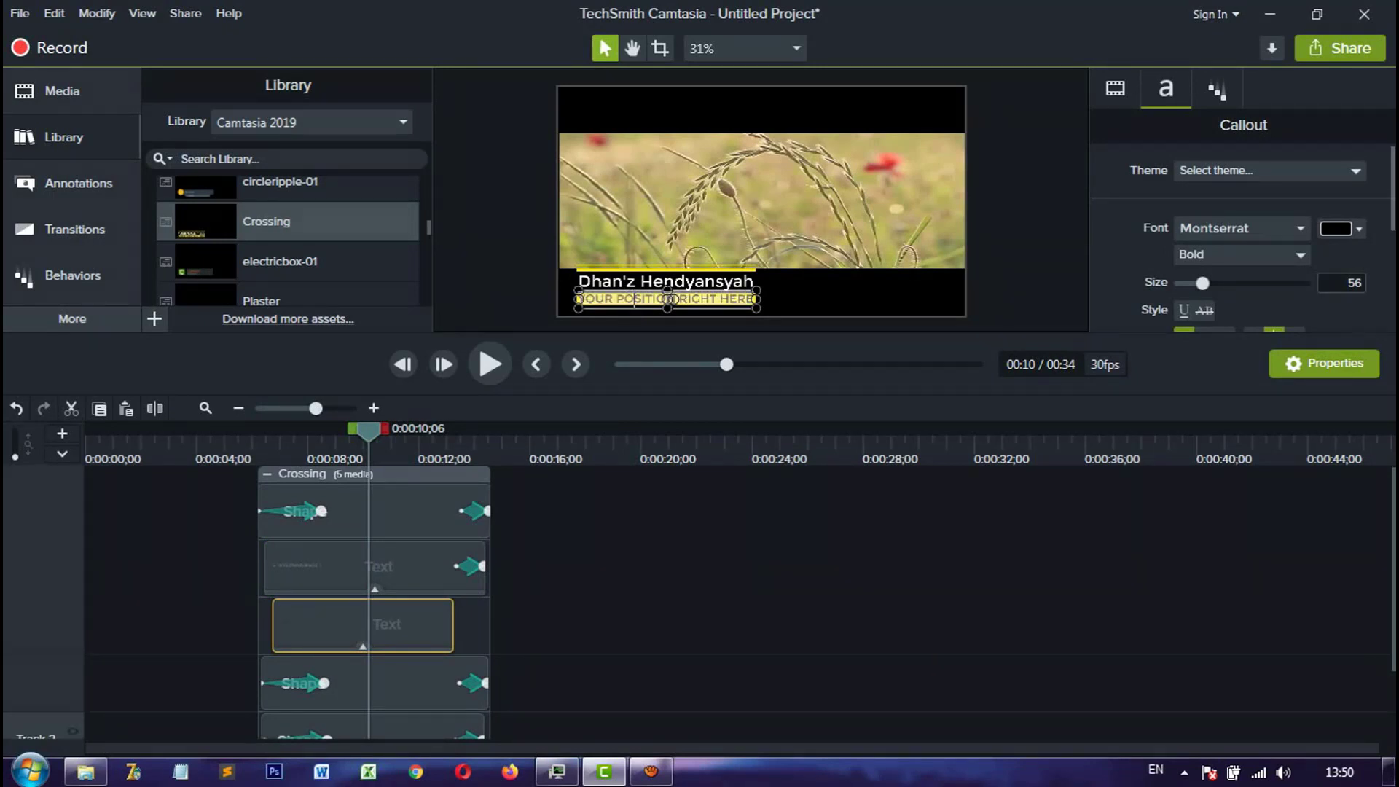
key("ctrl+a")
type("Tutori")
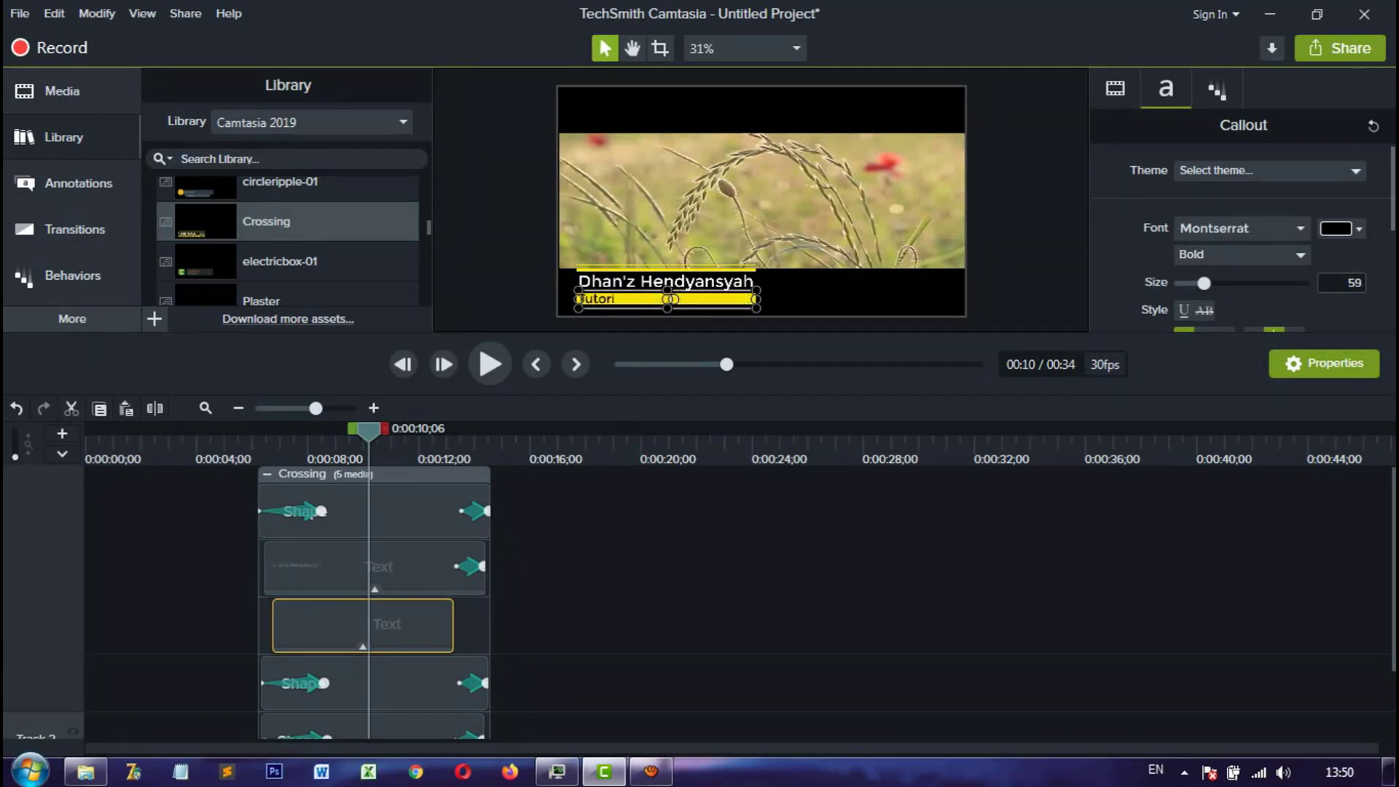
type("al")
key("Return")
left_click(727, 552)
Step: Play the timeline from 0:00:03;05 to preview the edited Crossing lower third over the sample video
left_click_drag(365, 442, 169, 444)
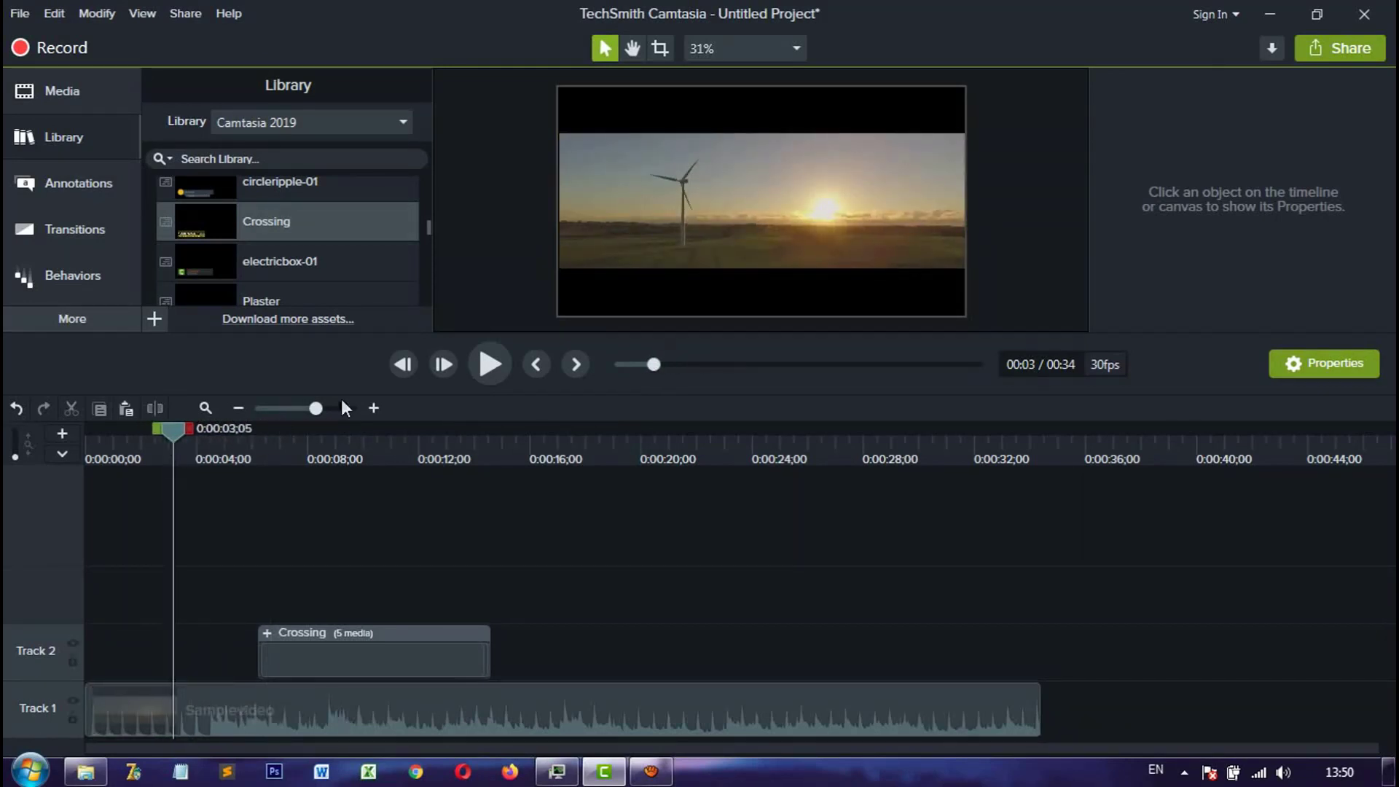
left_click(493, 363)
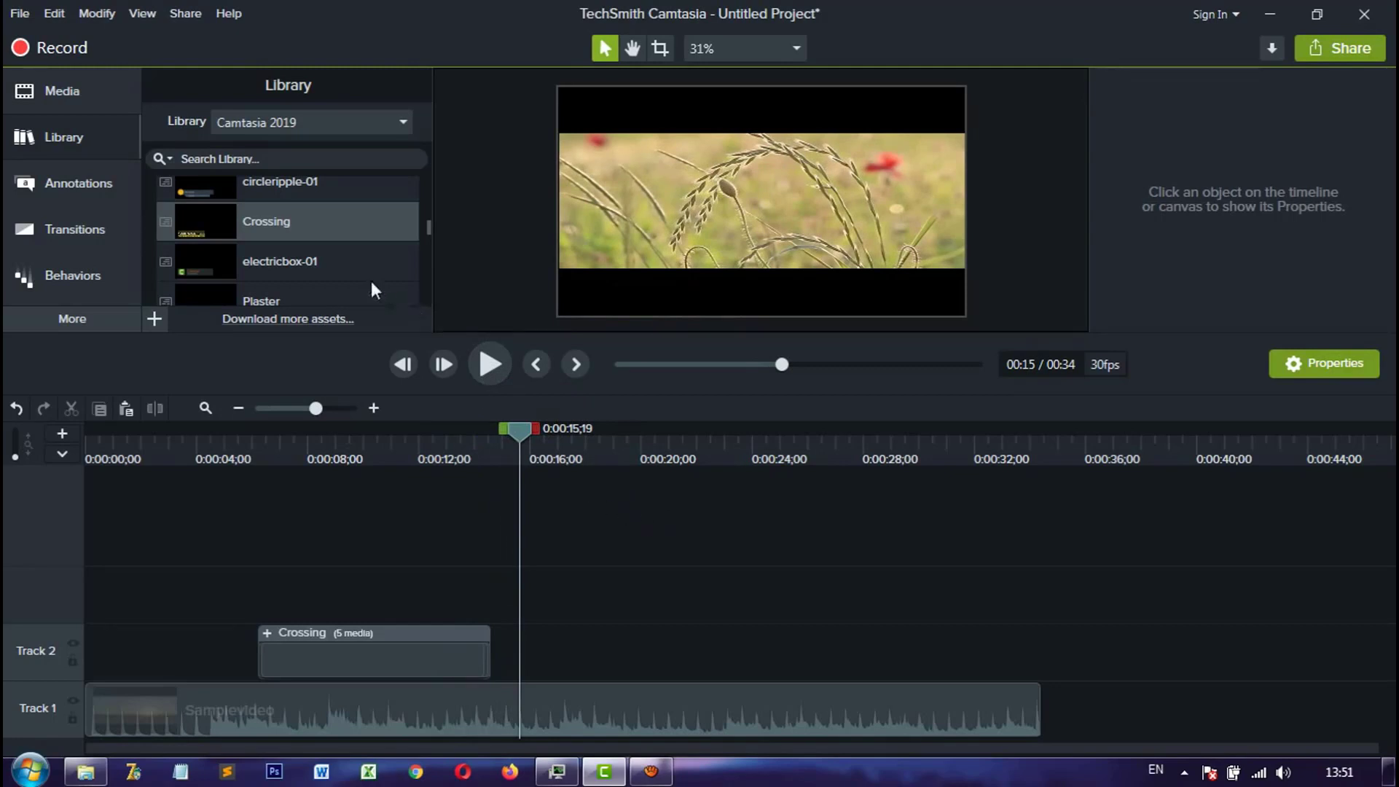
Step: Place the mountaindawn clip from the library's Motion Backgrounds directly after Samplevideo on Track 1
scroll(311, 271, "up", 5)
left_click(151, 276)
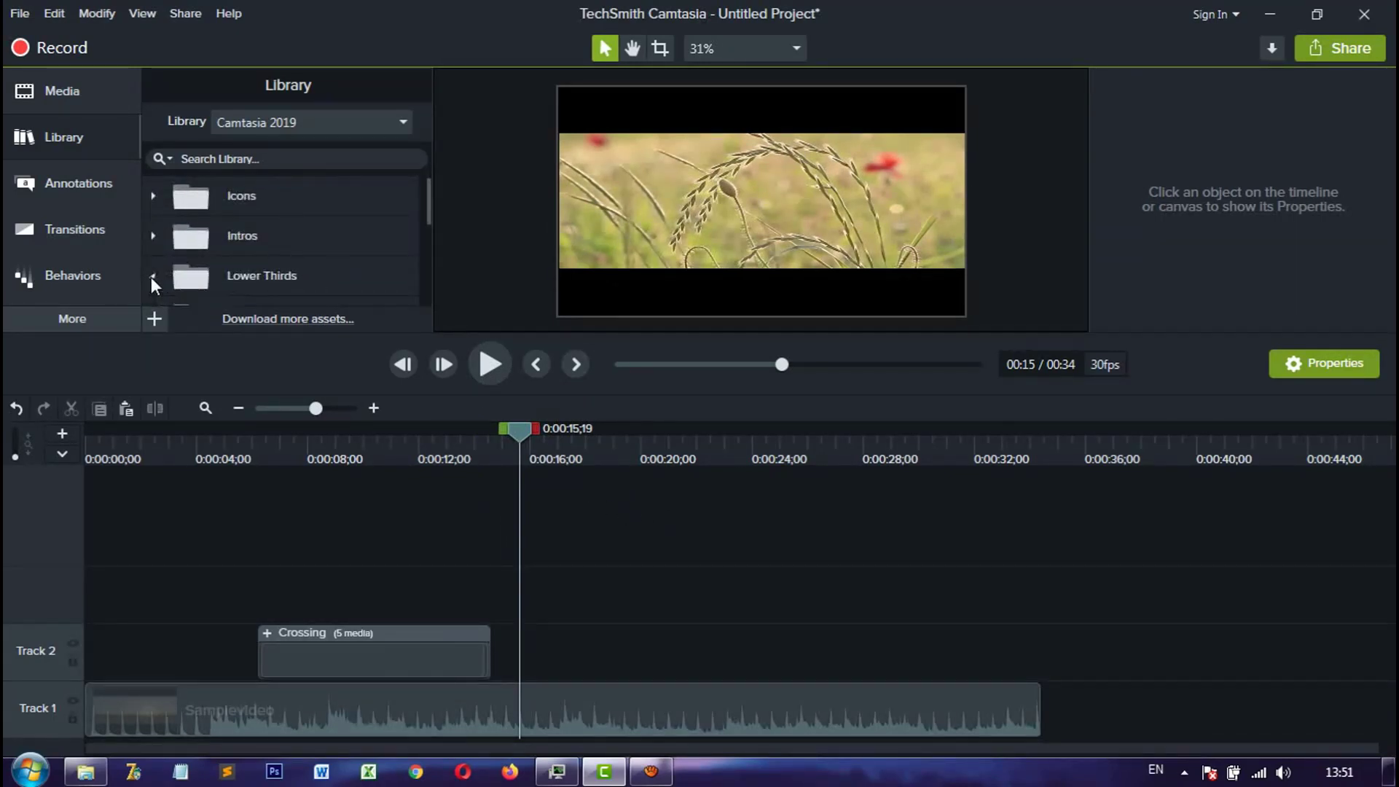
scroll(286, 232, "down", 1)
scroll(286, 229, "down", 1)
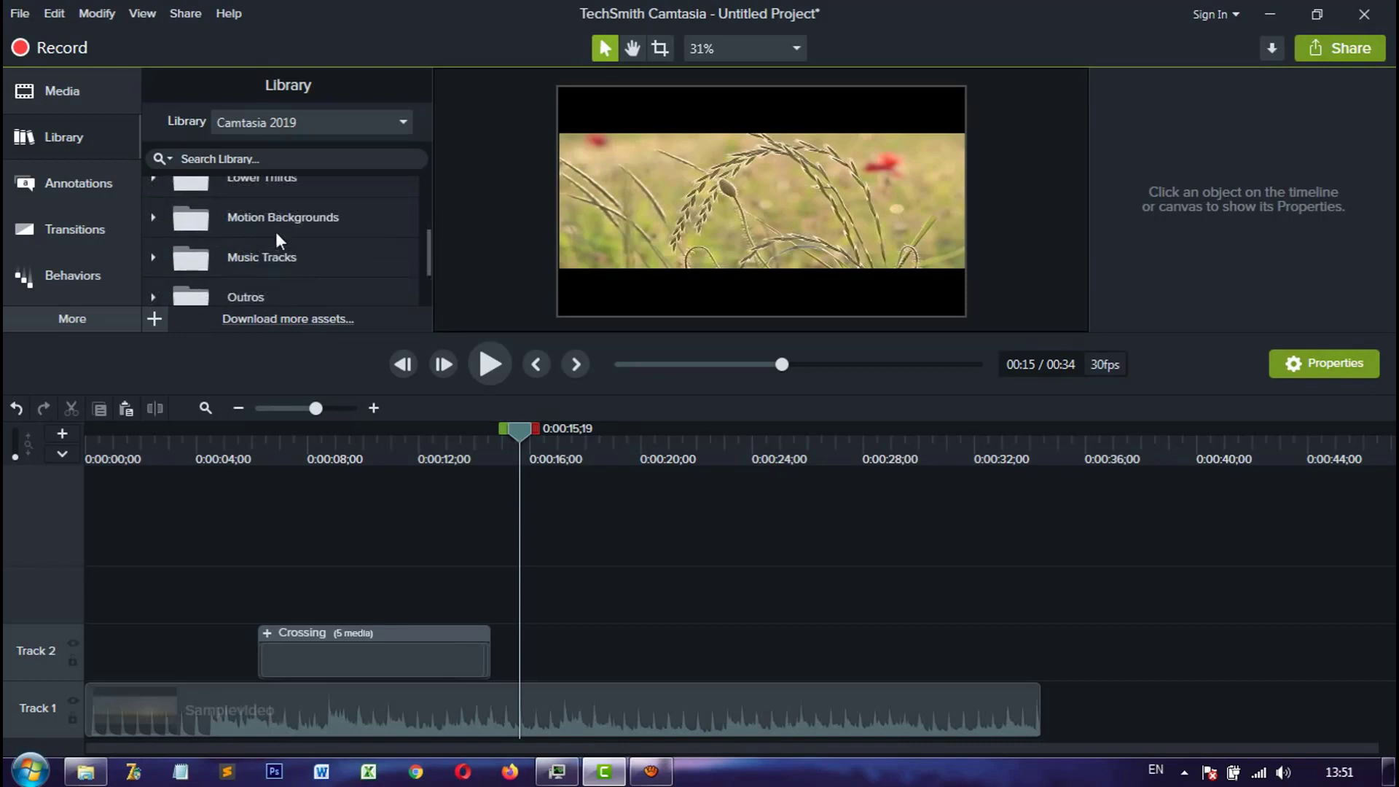
left_click(152, 216)
scroll(343, 275, "down", 1)
scroll(342, 269, "down", 4)
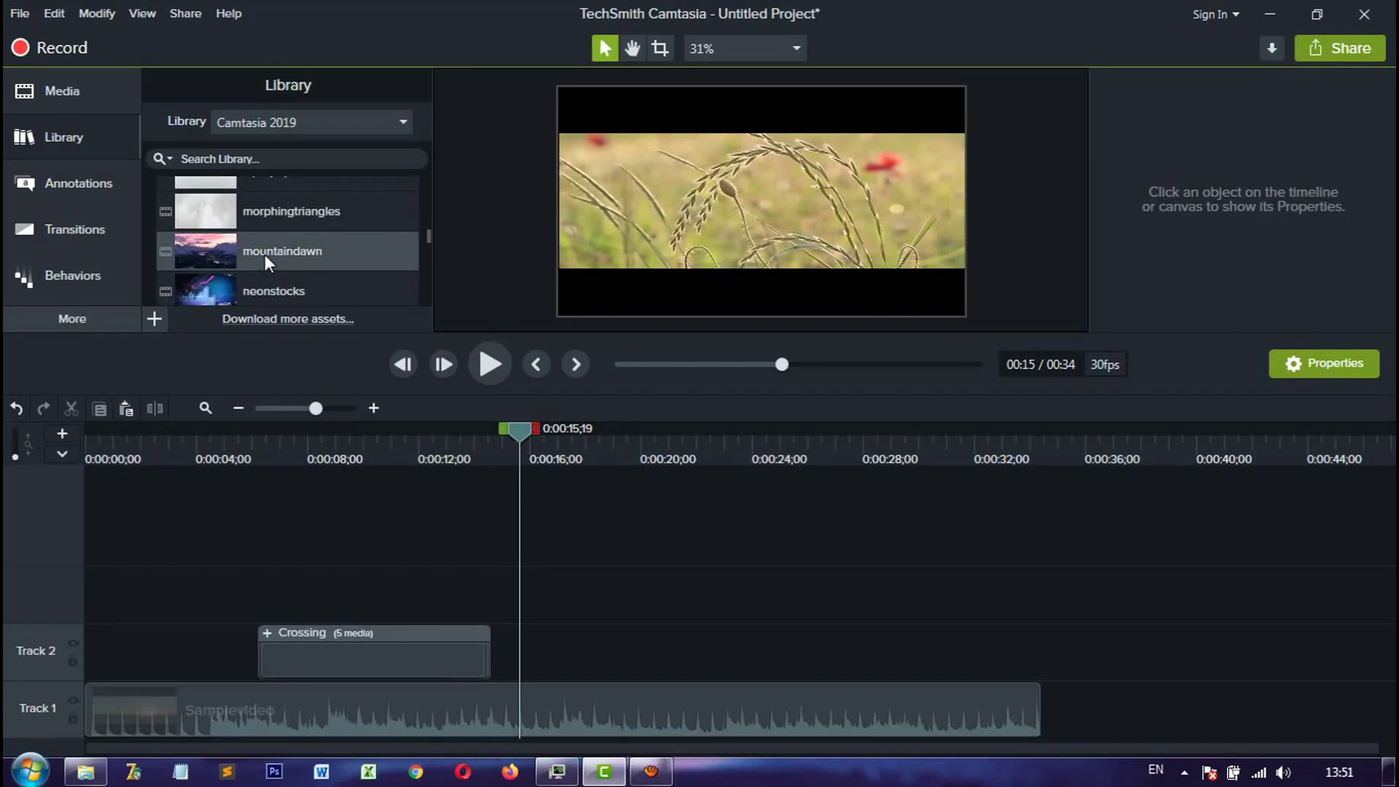
left_click_drag(264, 255, 1020, 612)
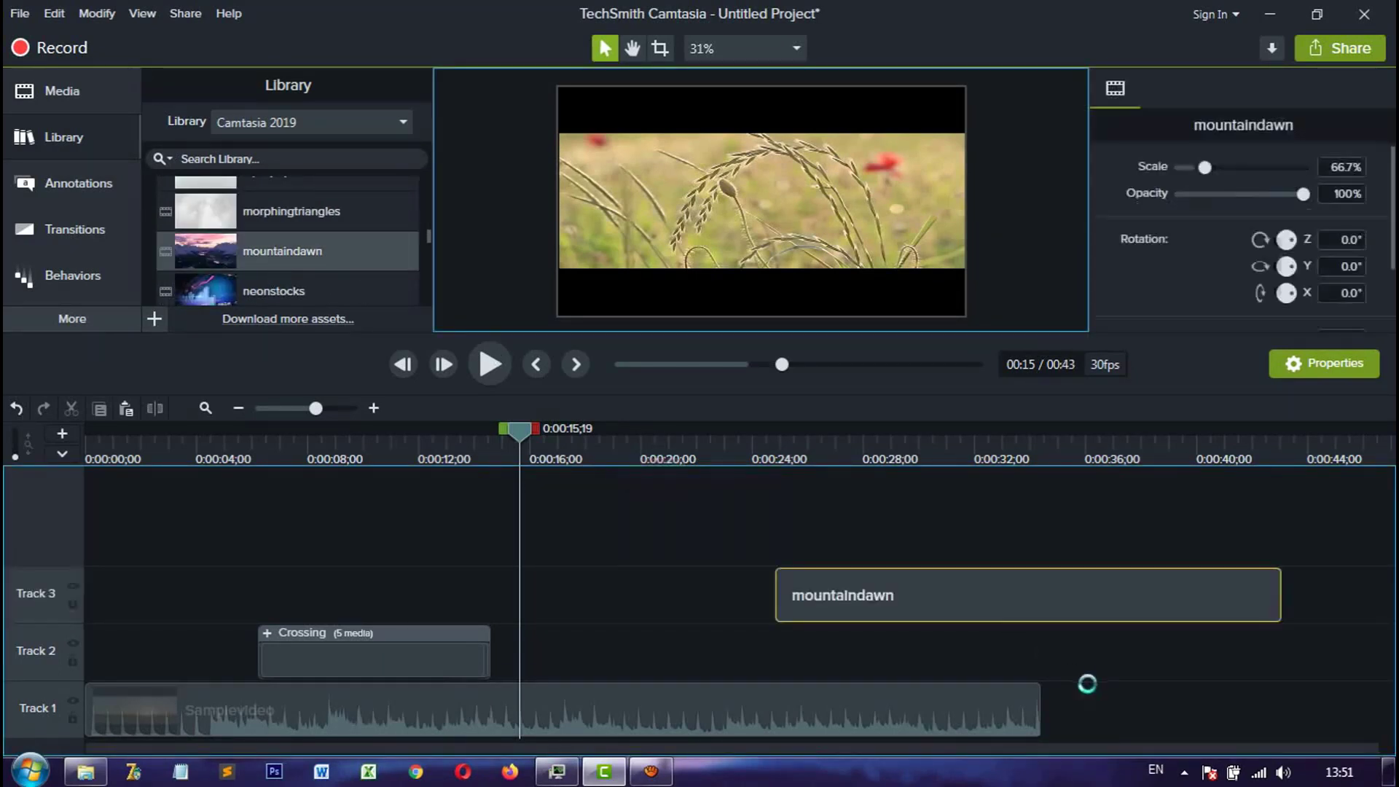
left_click_drag(1082, 688, 1076, 676)
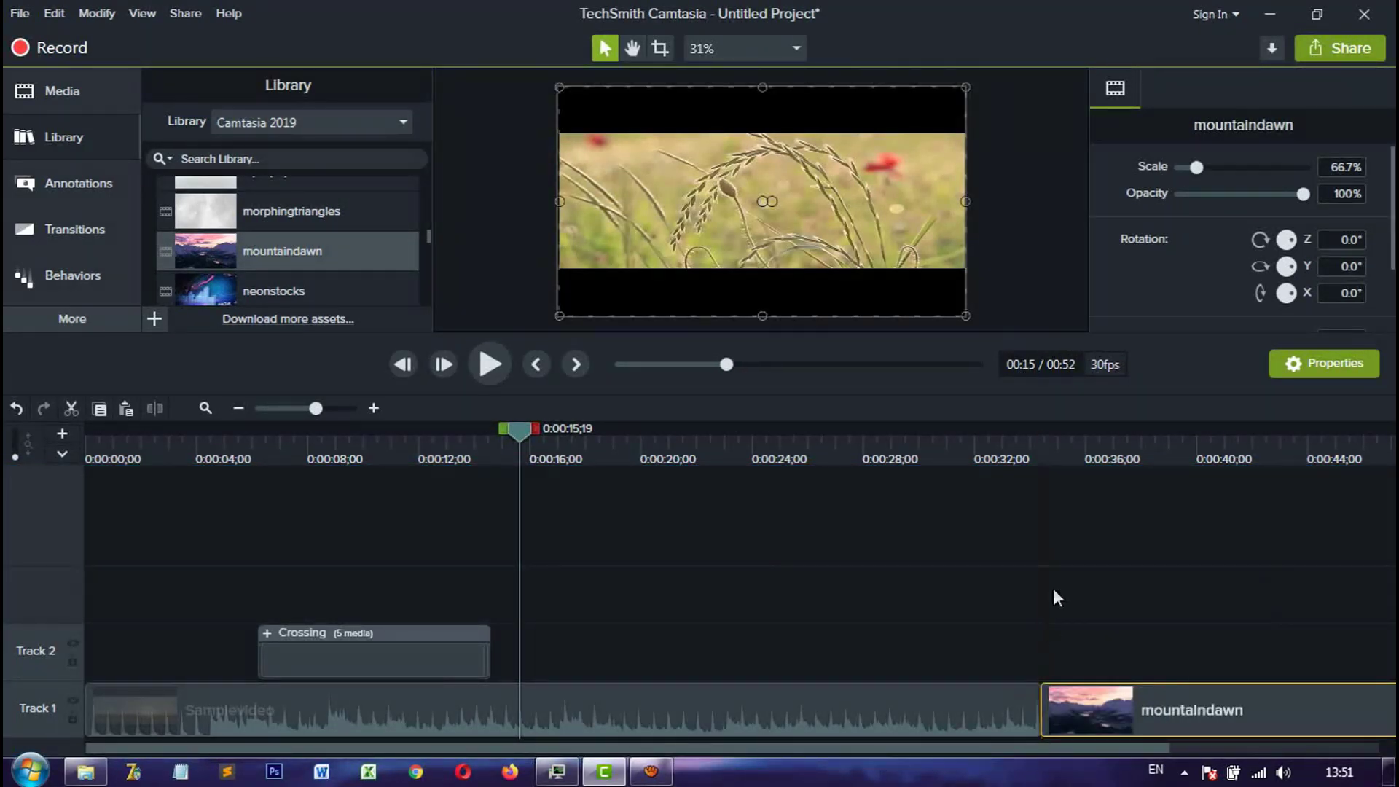
Step: Play the timeline from 0:00:33;27 to preview the change from Samplevideo to the mountaindawn background
left_click(1025, 444)
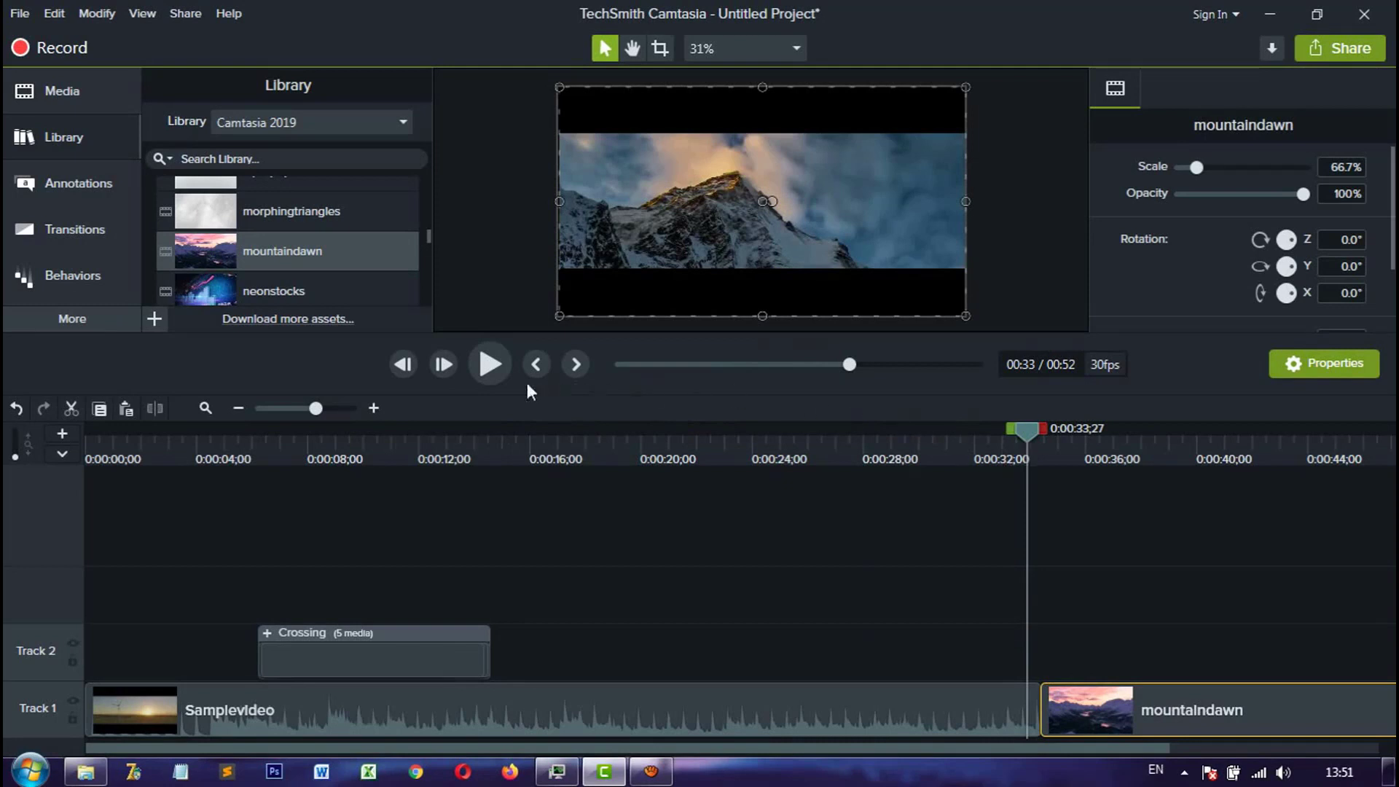
left_click(488, 368)
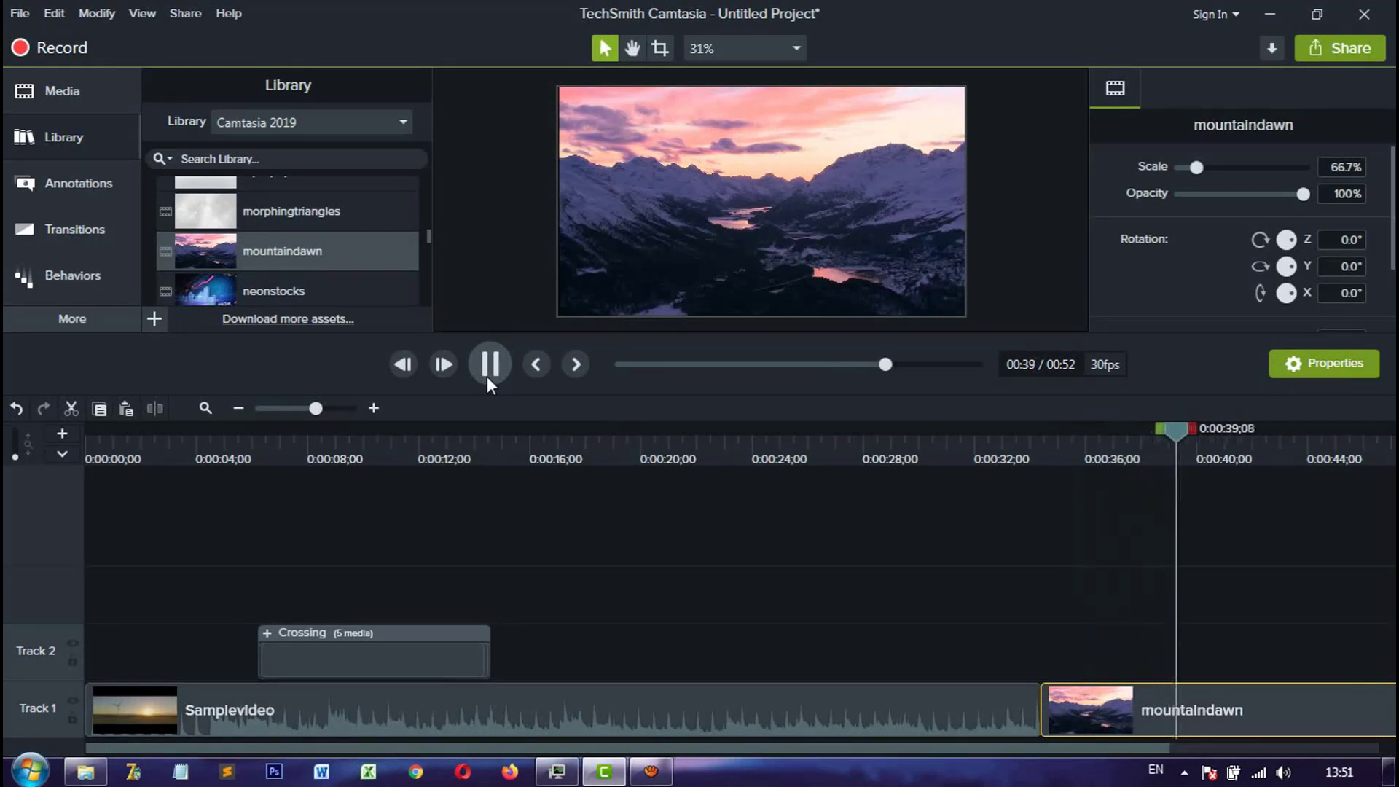
left_click(486, 375)
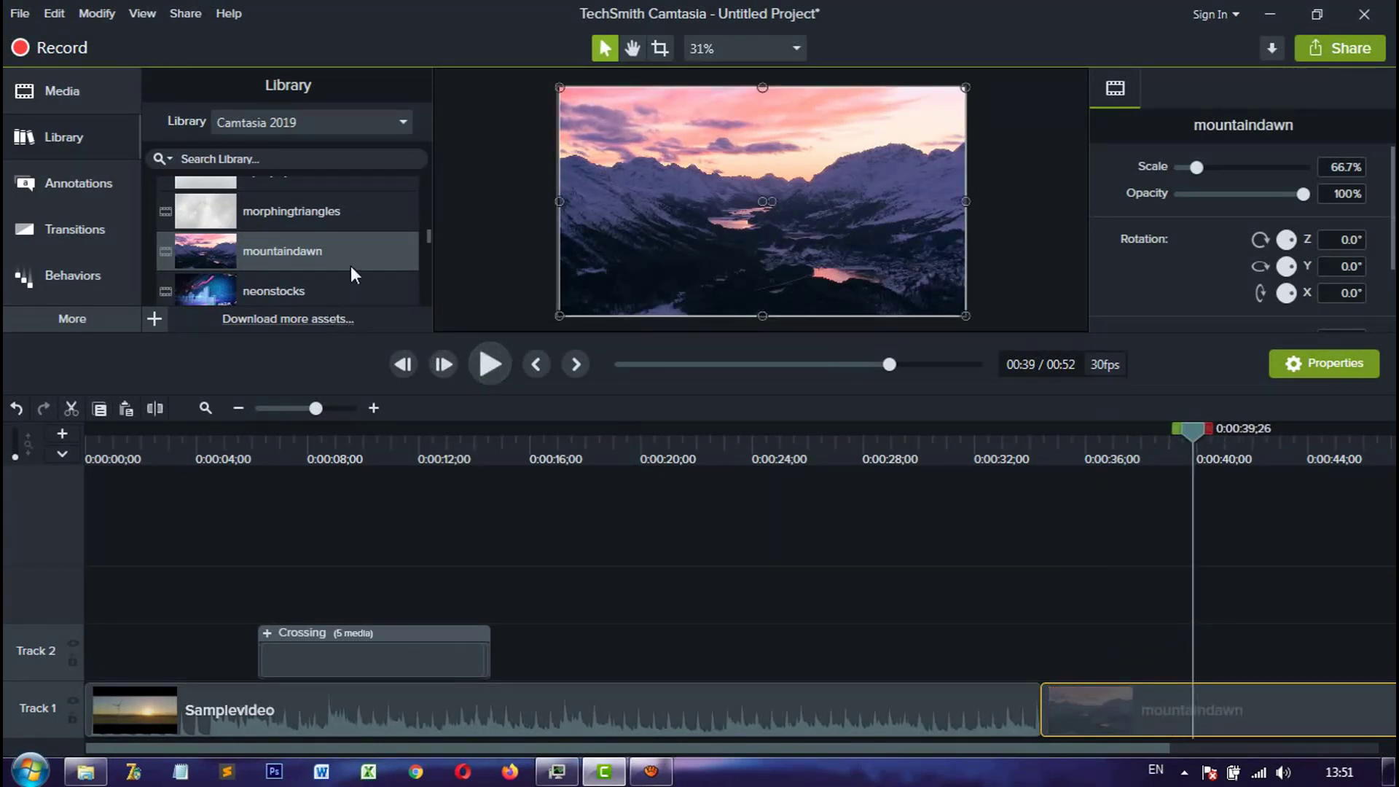
Step: Look through the remaining motion backgrounds, collapse their folder, and browse the tracks in the Music Tracks folder
scroll(352, 269, "down", 8)
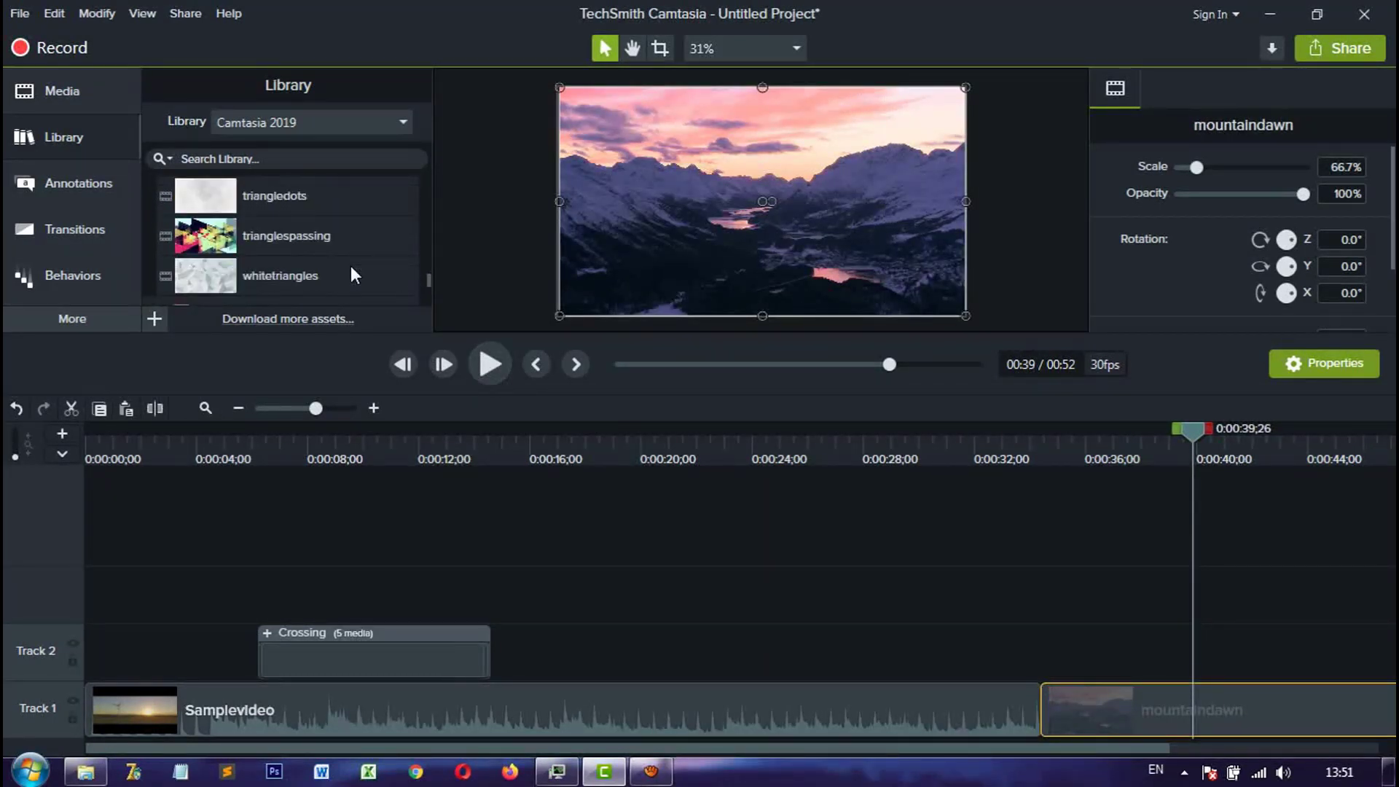
scroll(352, 268, "up", 10)
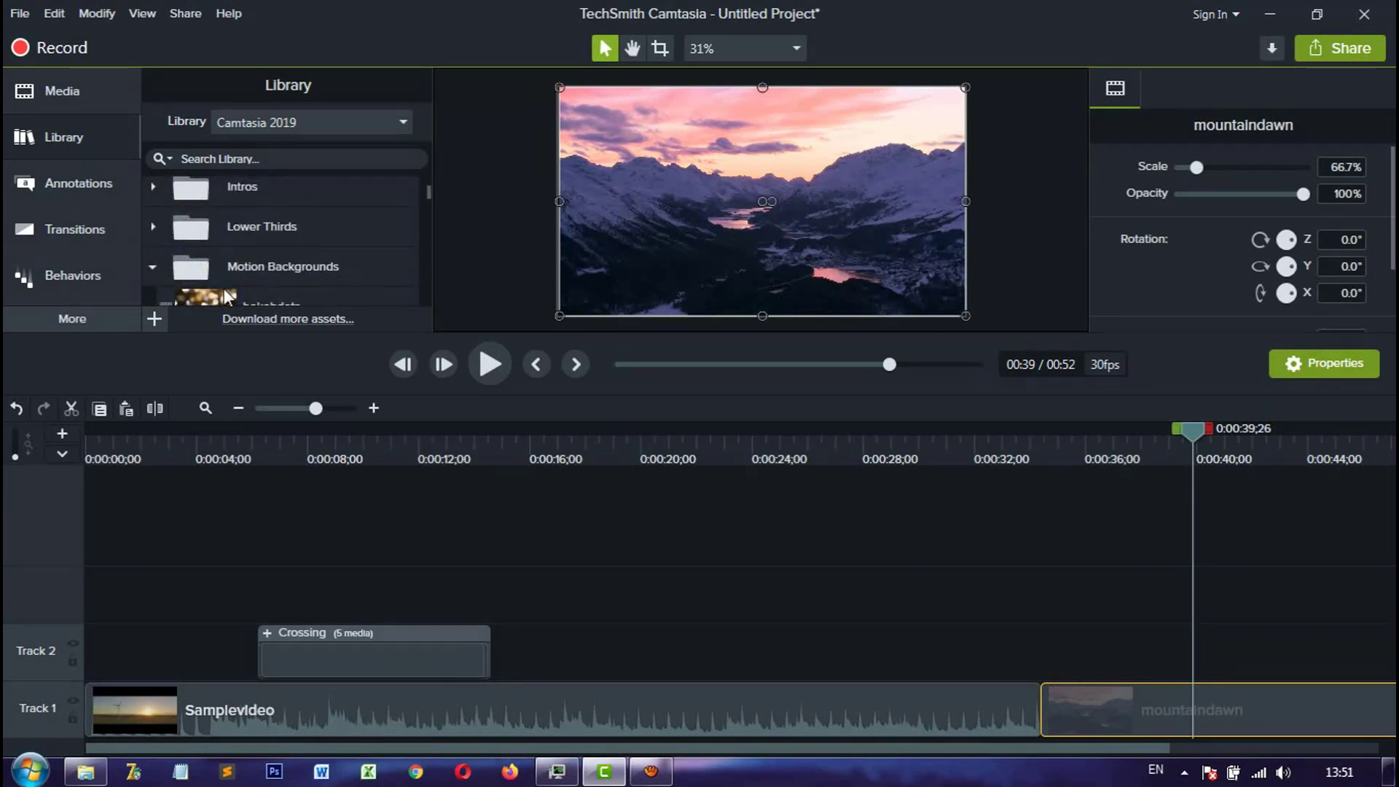
left_click(152, 266)
scroll(156, 264, "down", 3)
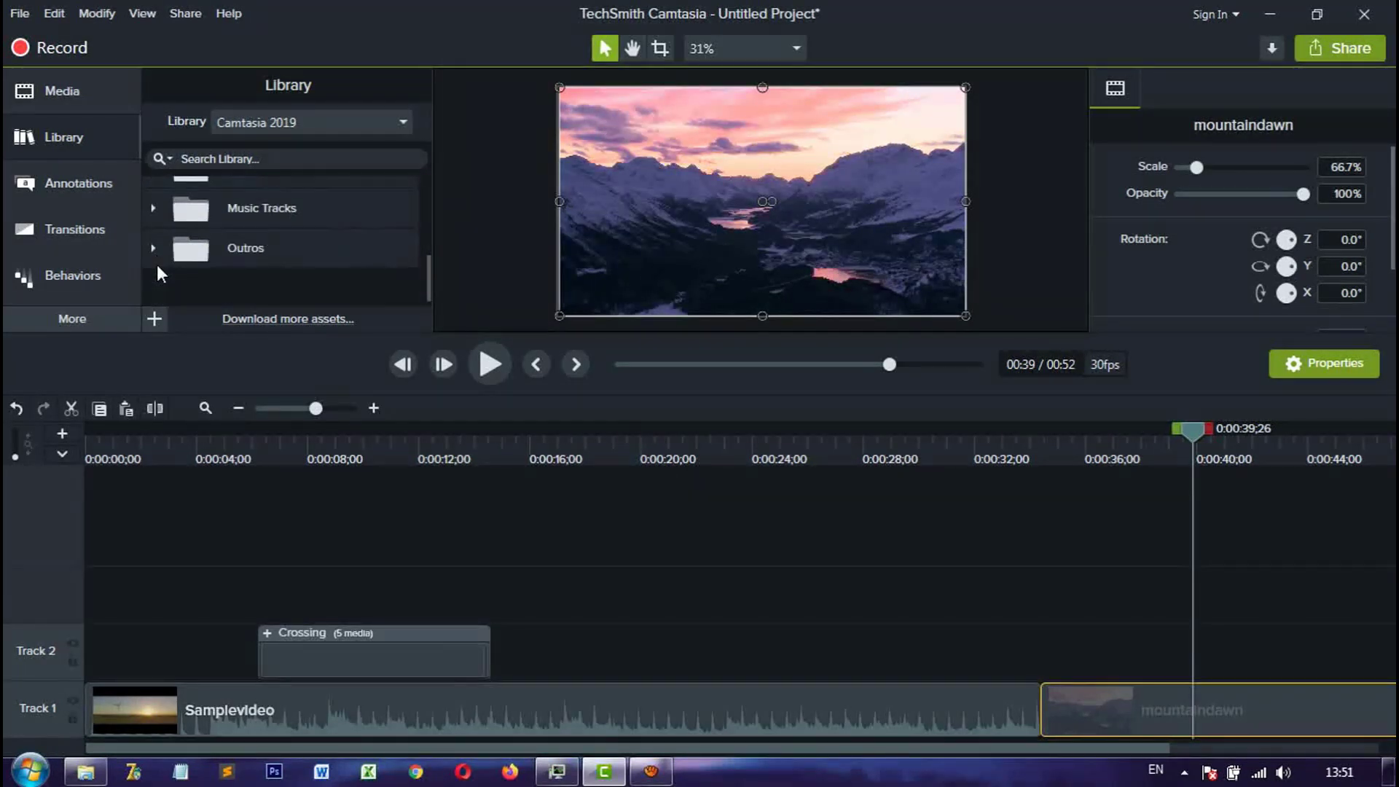
left_click(156, 209)
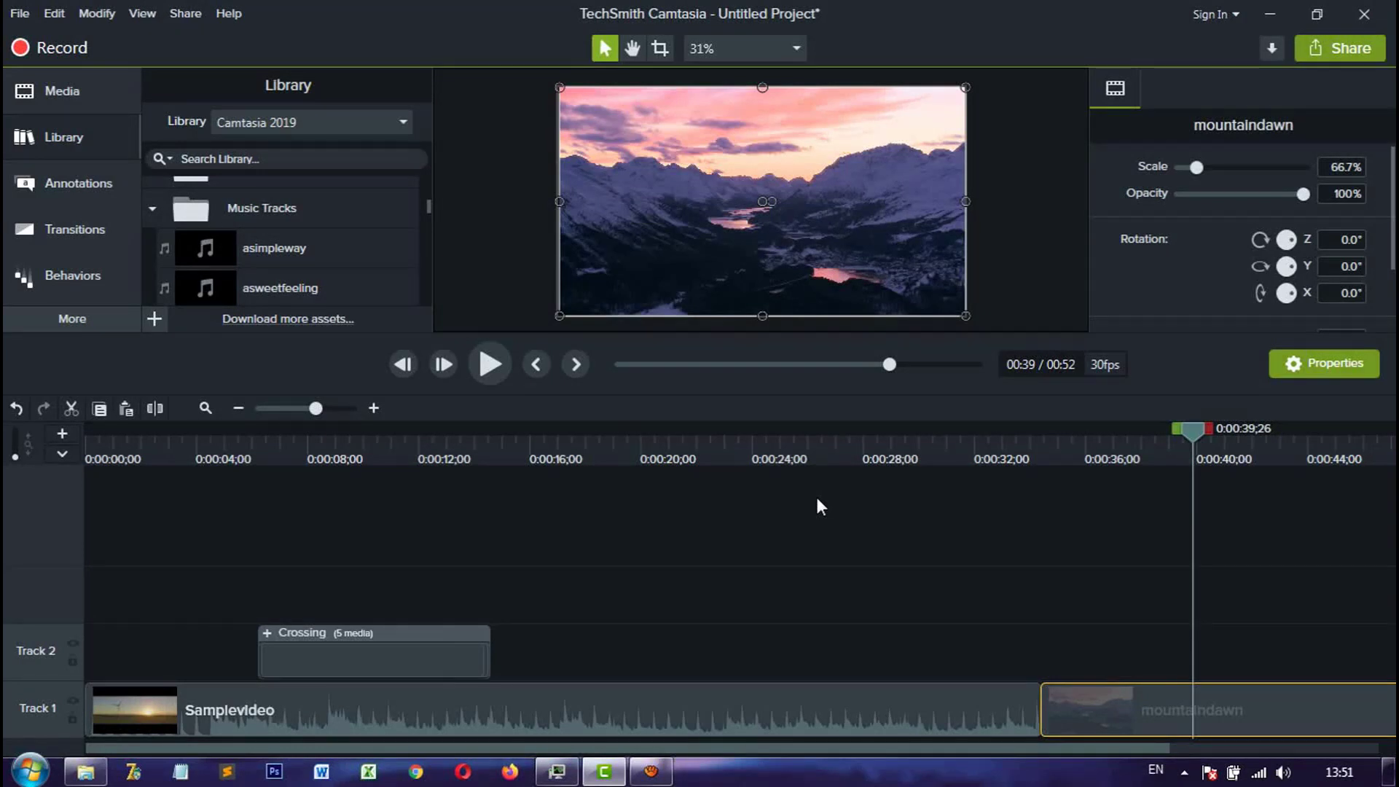
scroll(295, 247, "down", 5)
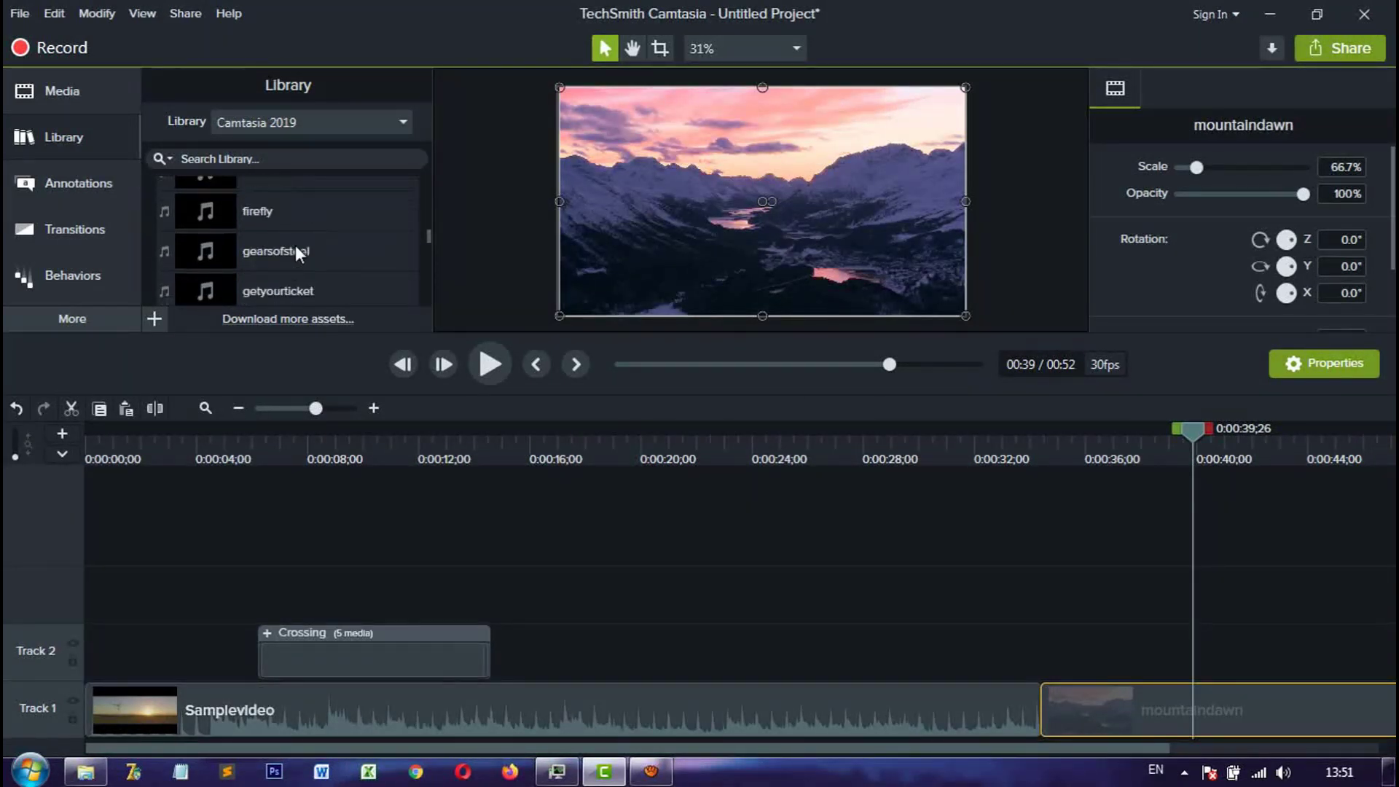
scroll(295, 245, "down", 10)
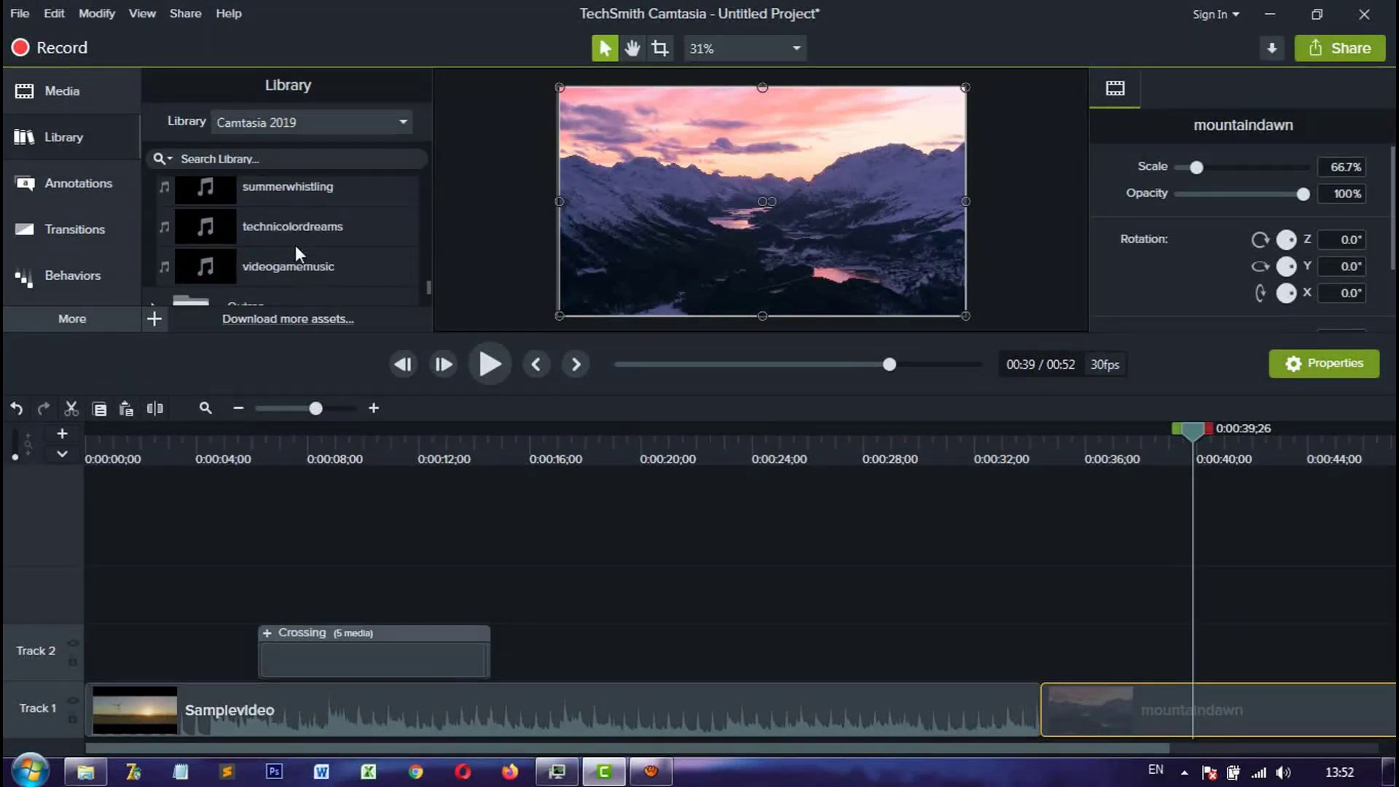
scroll(295, 243, "up", 10)
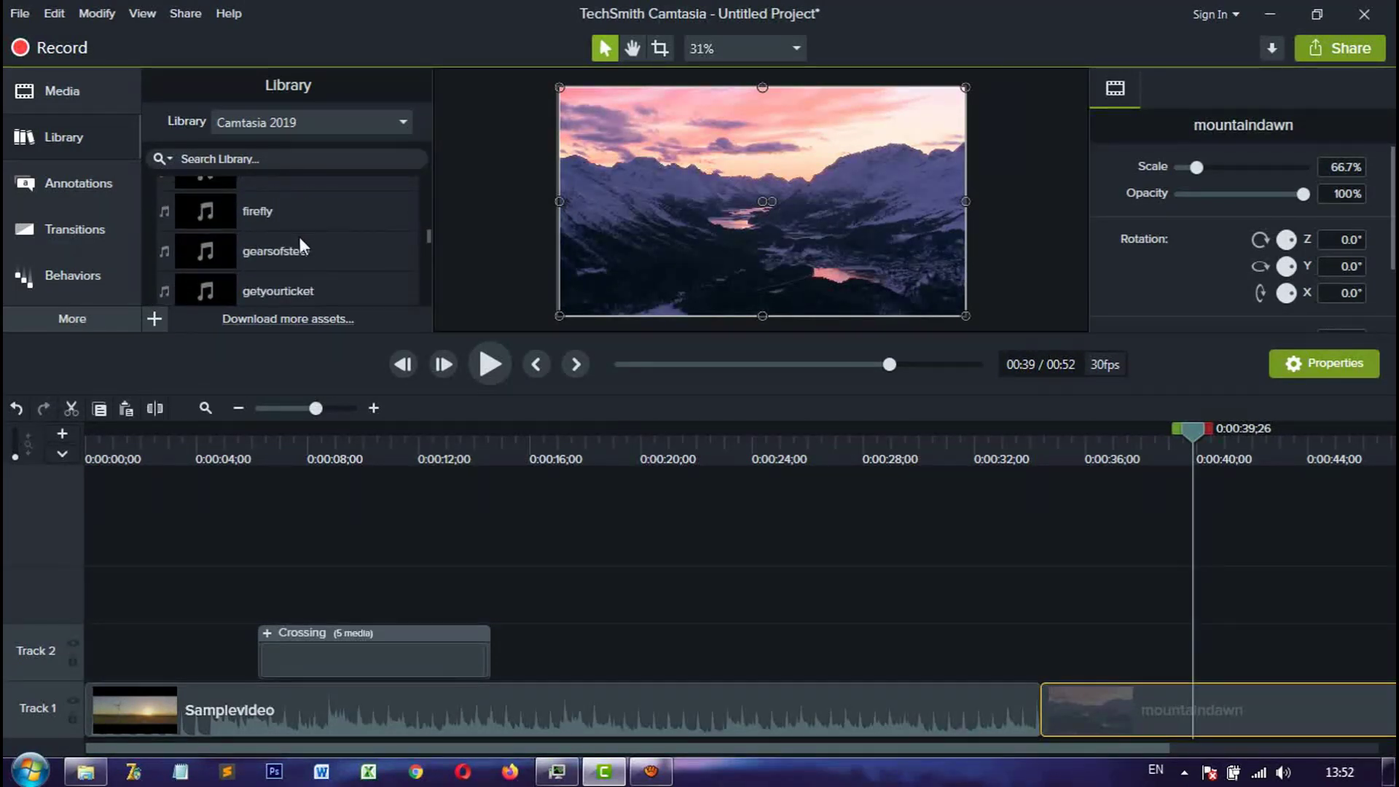
Step: Preview the firefly and gearsofsteel music tracks from the library and close each preview
double_click(289, 214)
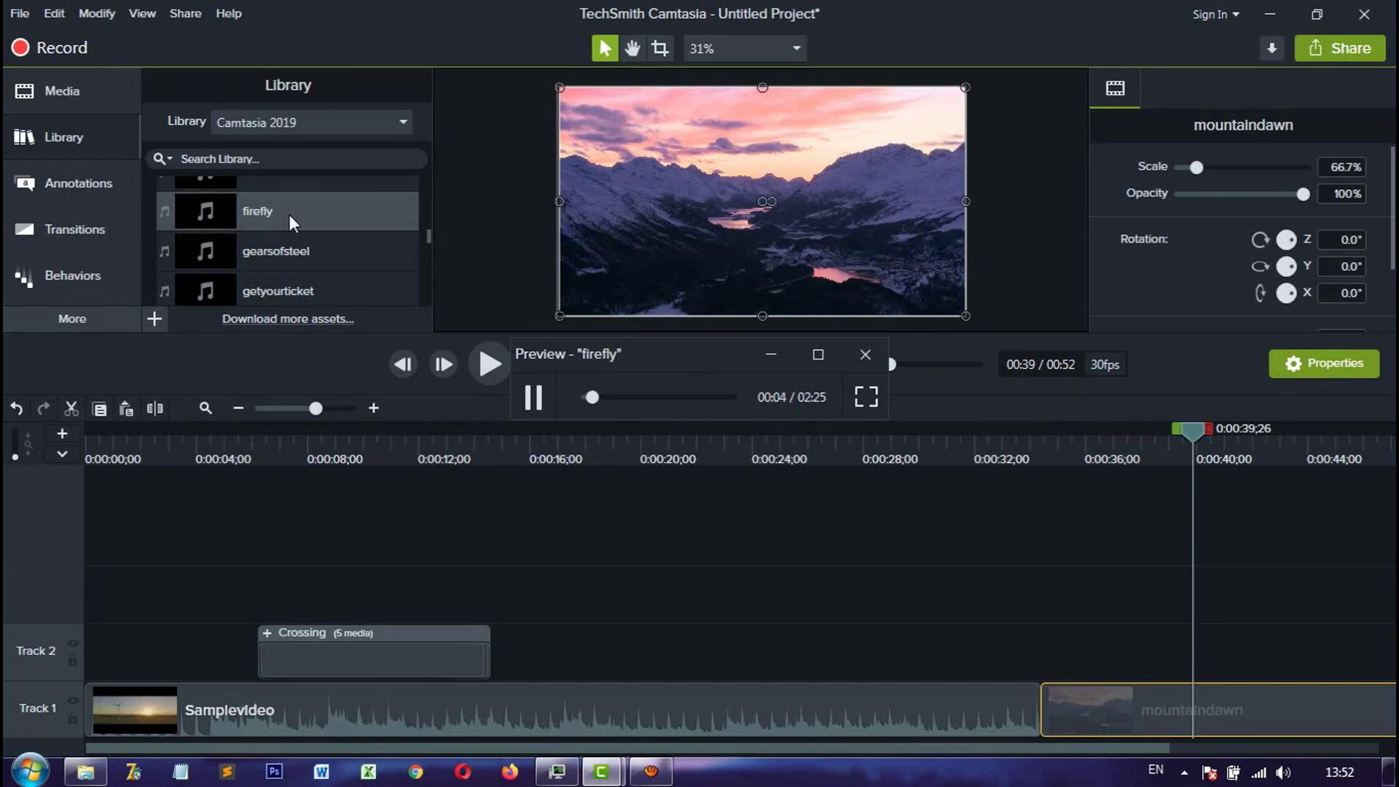
left_click(858, 356)
double_click(310, 271)
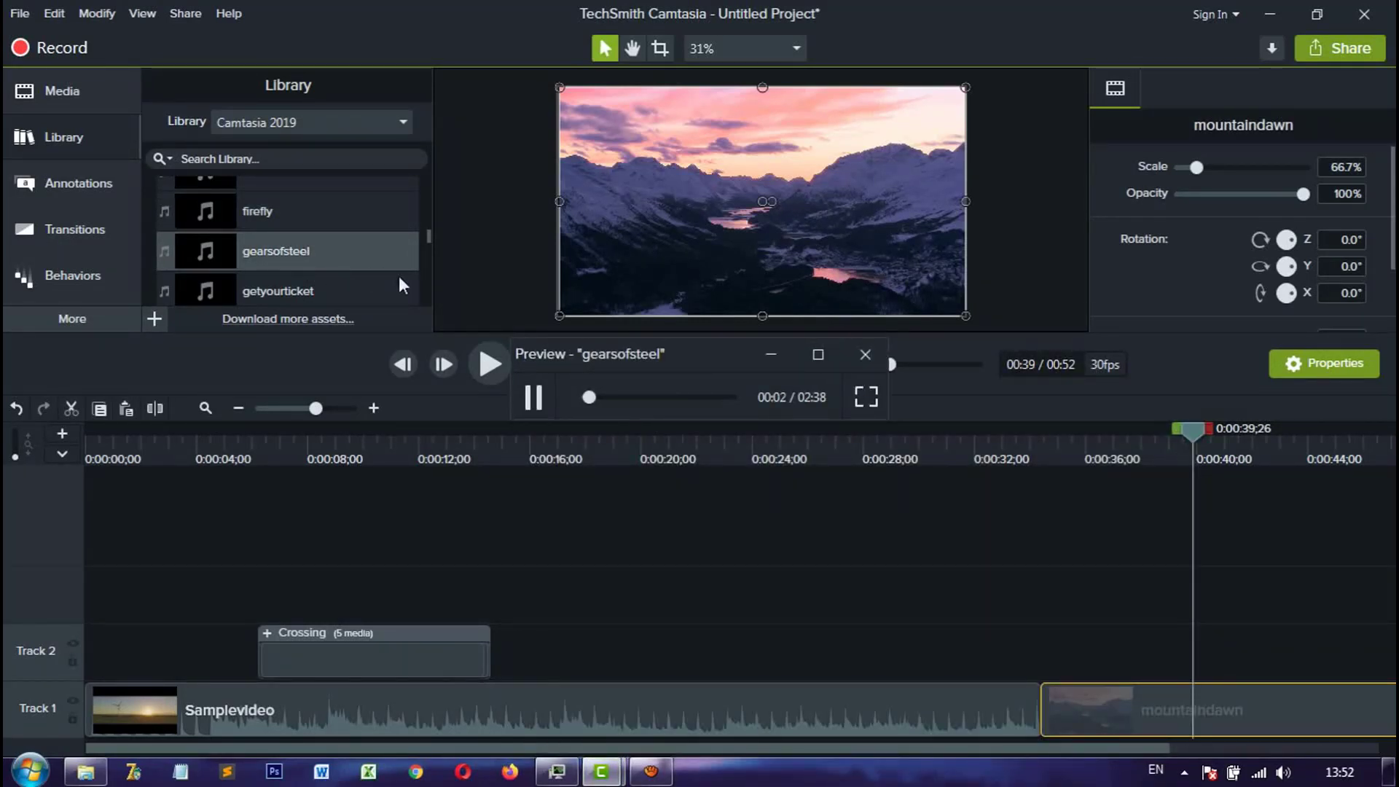
left_click(864, 356)
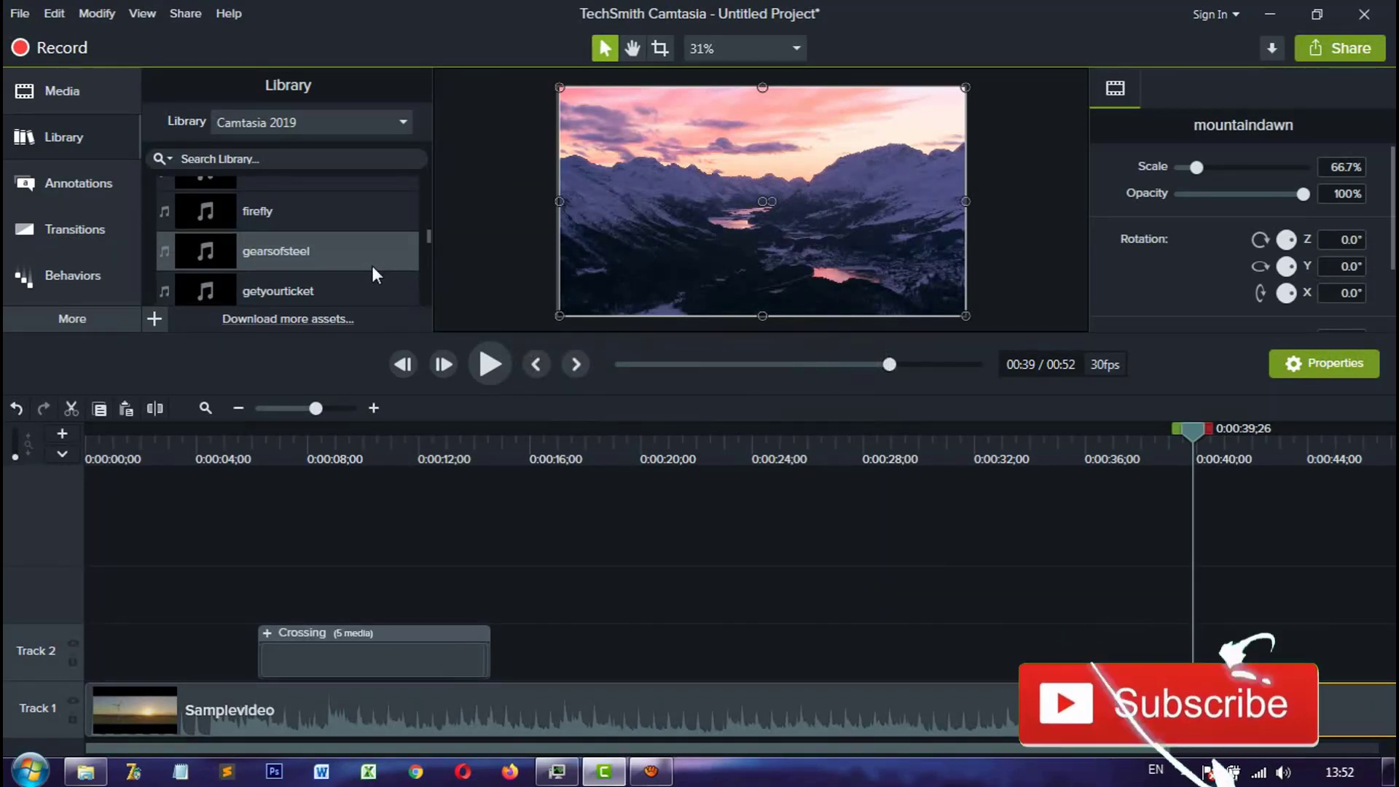
Step: Place Simple Bright Outro 3 from the library's Outros folder directly after the mountaindawn clip on Track 1
scroll(287, 202, "down", 1)
scroll(287, 199, "down", 5)
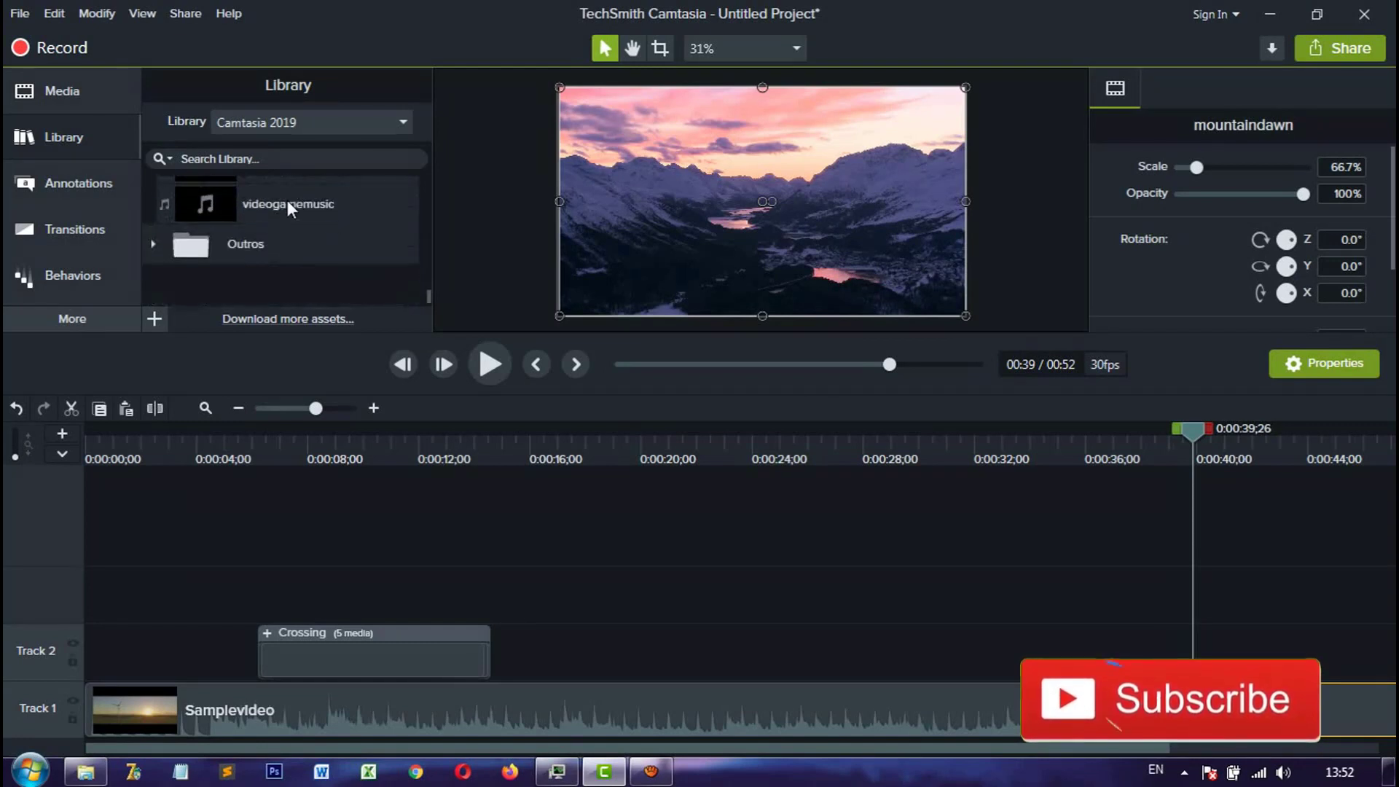
left_click(153, 244)
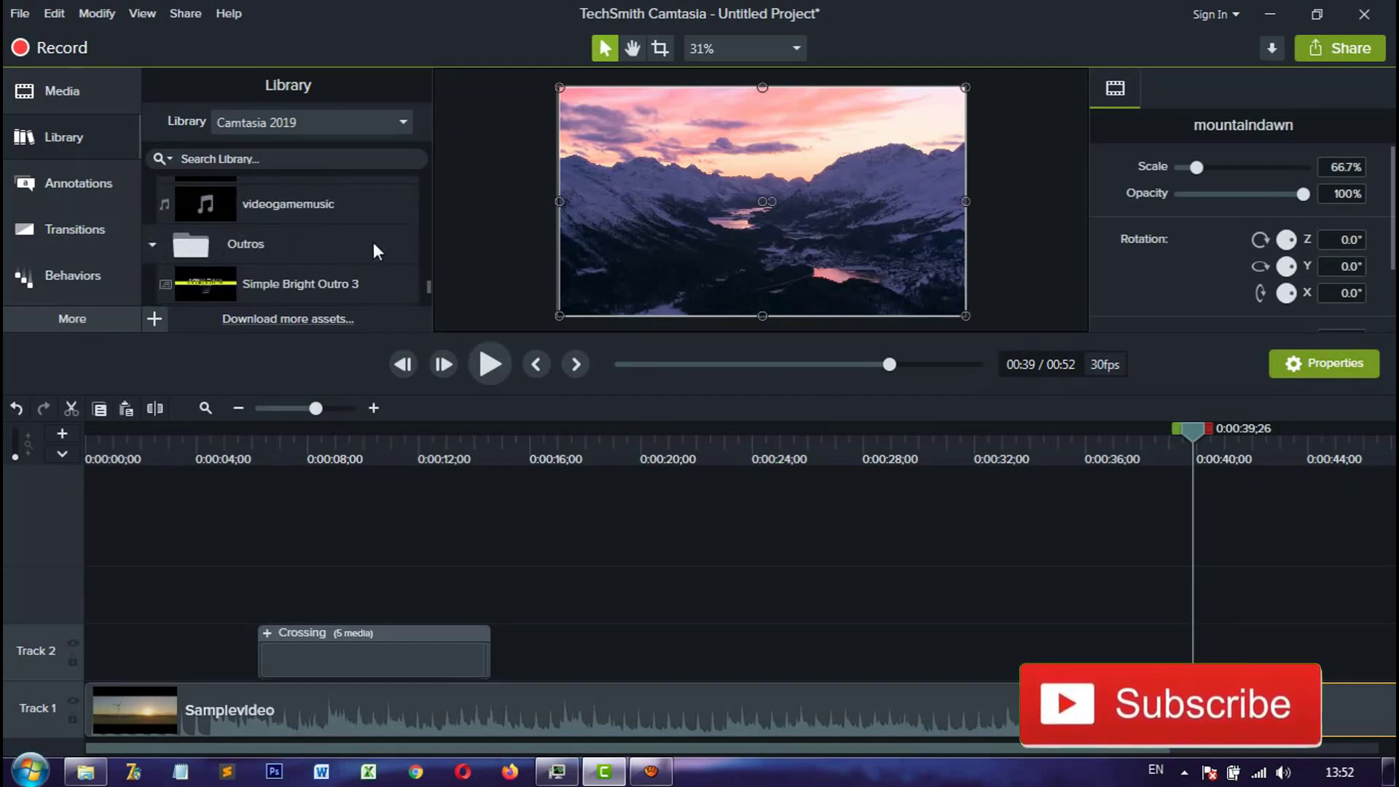
scroll(371, 243, "down", 2)
scroll(365, 242, "up", 1)
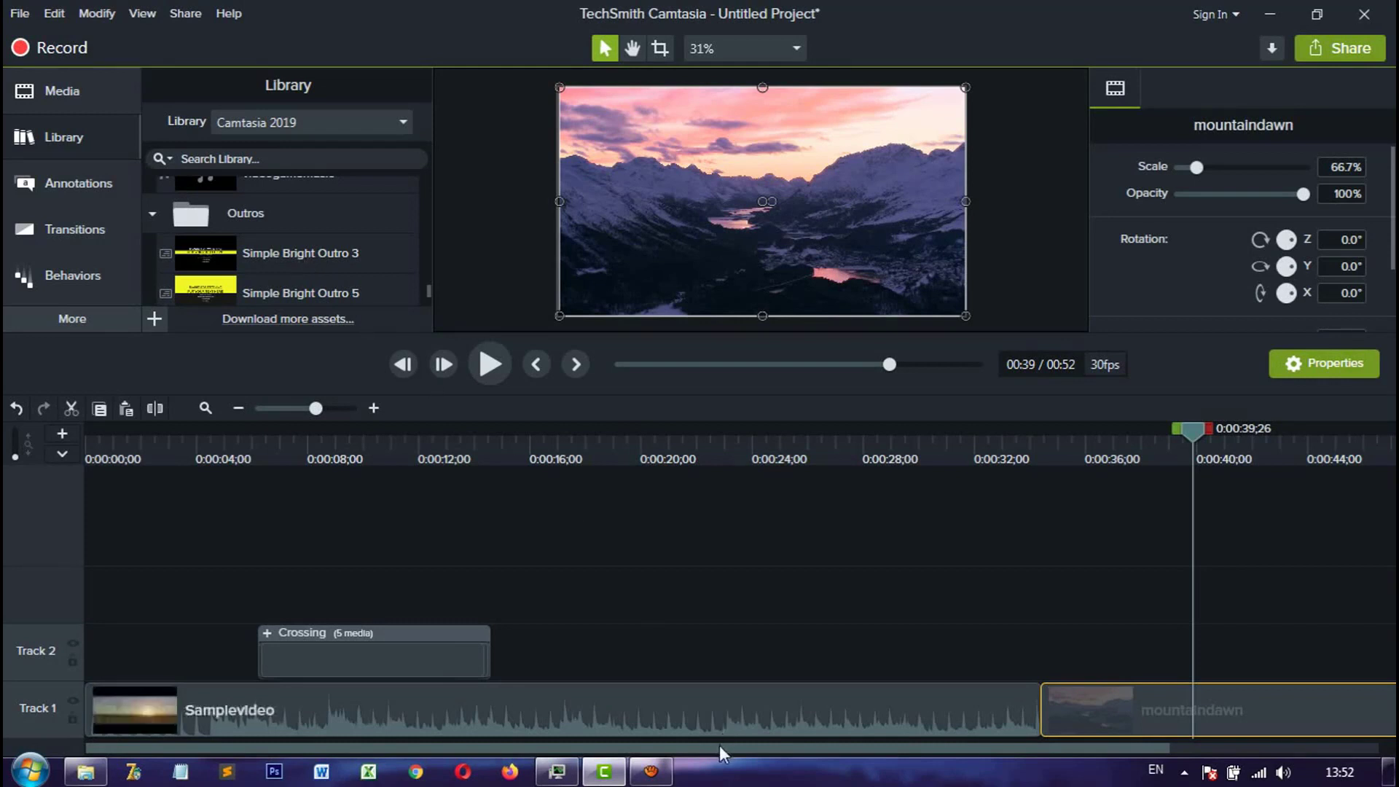
left_click(238, 408)
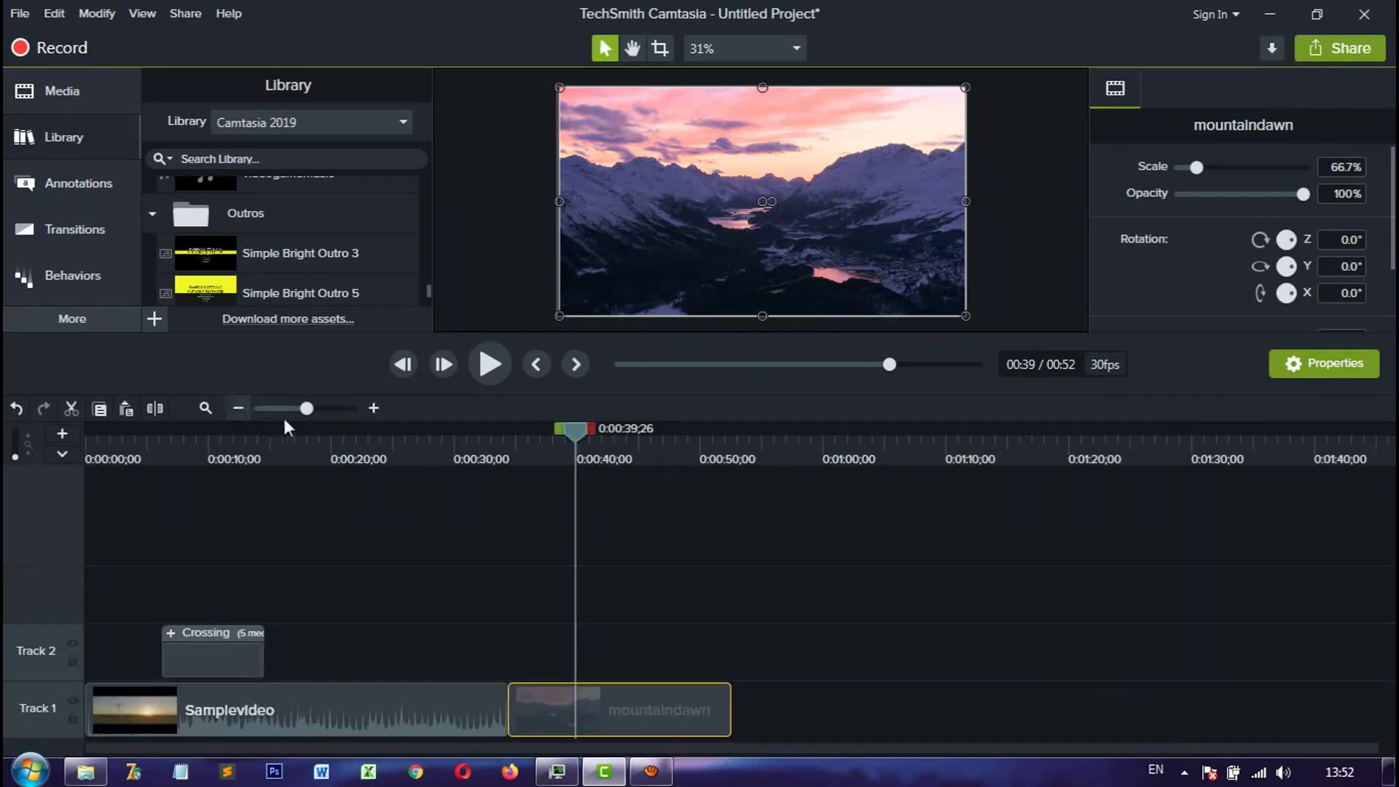
left_click(260, 260)
left_click_drag(430, 425, 698, 698)
Step: Preview the timeline from 0:00:49;28 and stop with the playhead at 0:00:54;13 in the outro
left_click(698, 444)
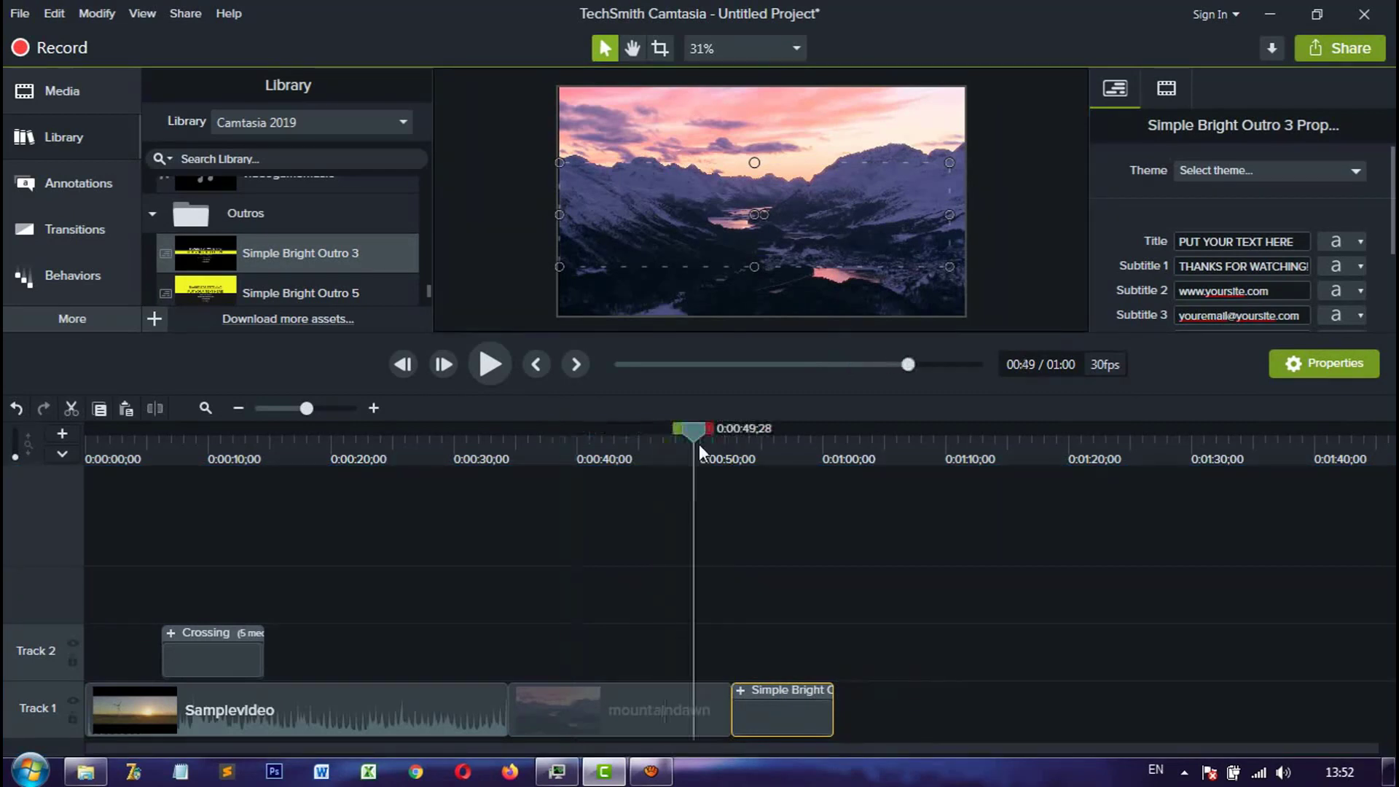
left_click(492, 365)
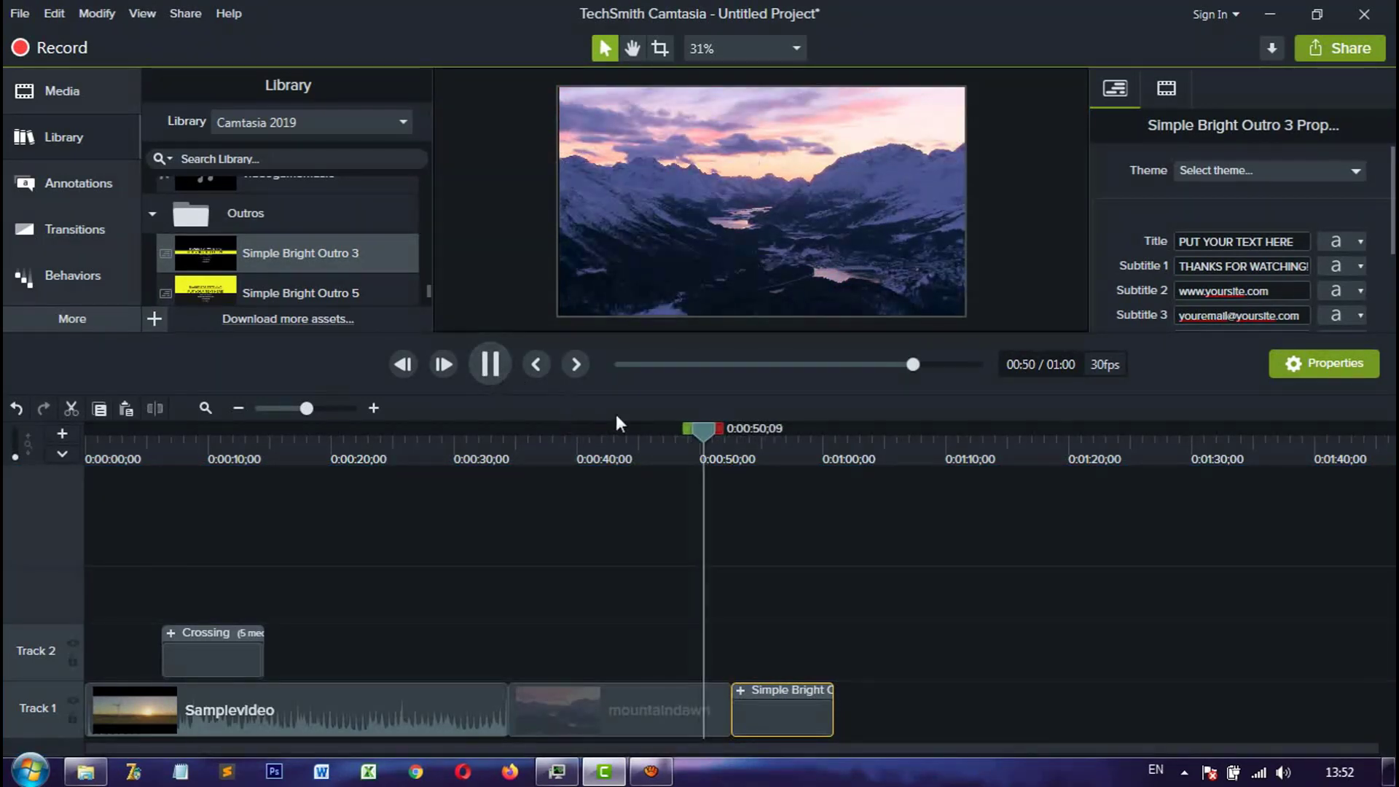
left_click(754, 443)
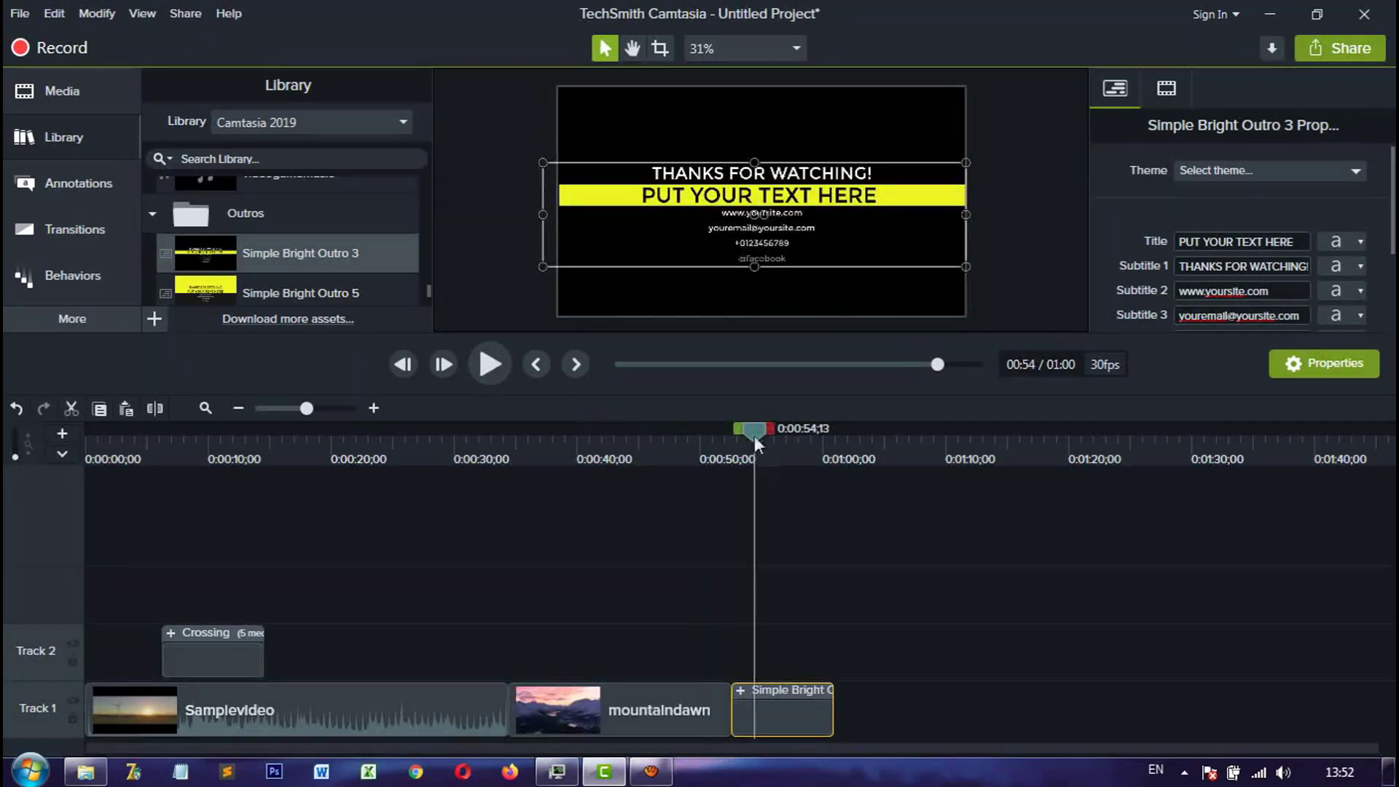
Step: Replace the outro's PUT YOUR TEXT HERE title with the person's full name and deselect the outro
double_click(708, 195)
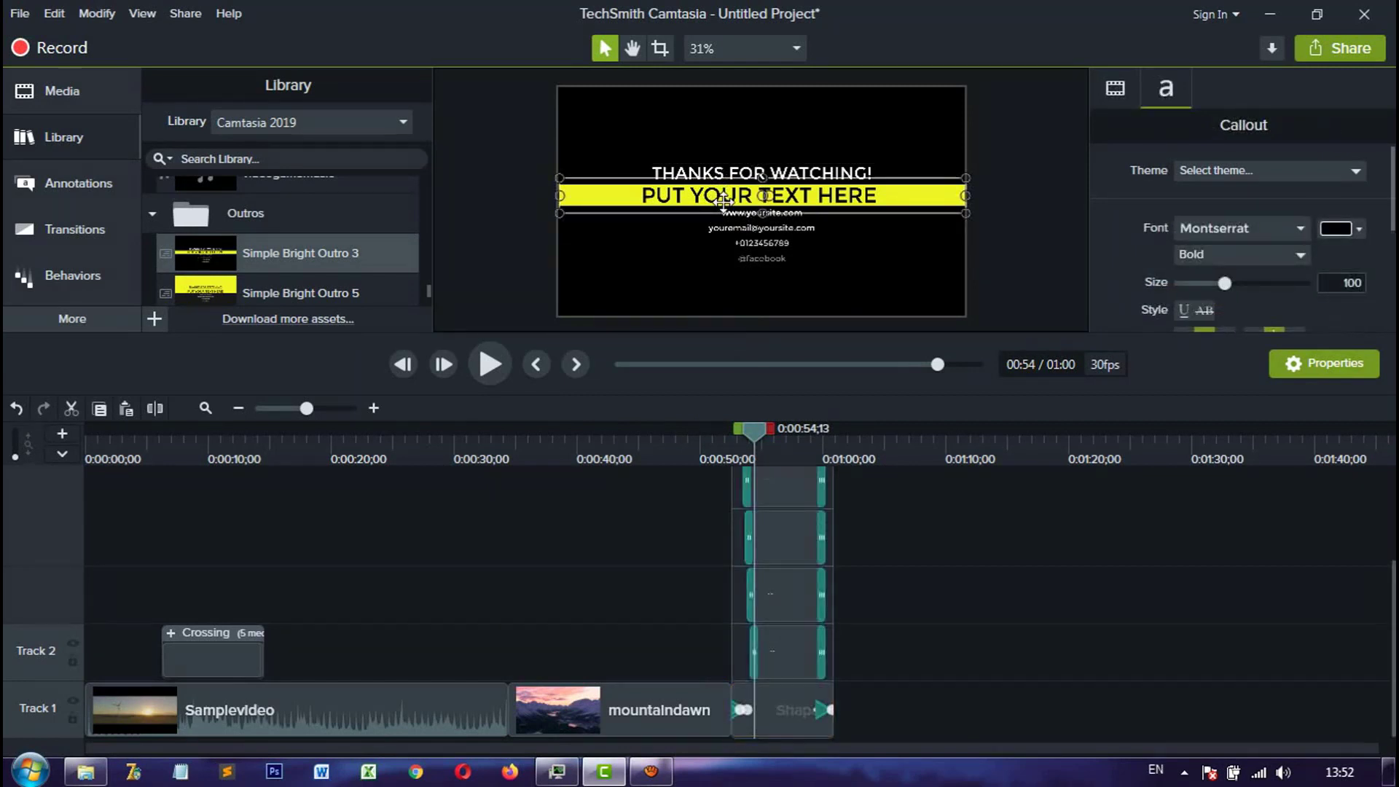
double_click(708, 196)
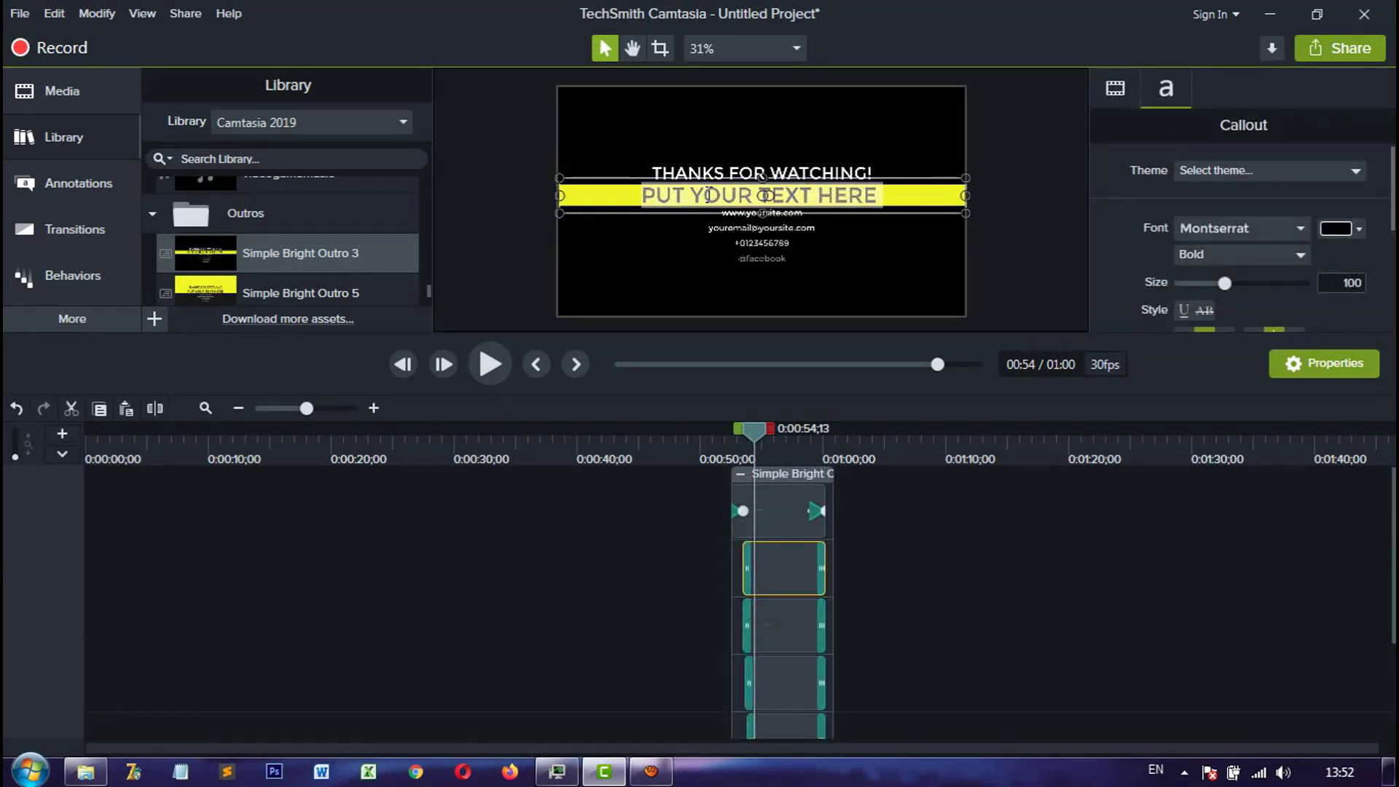
type("Dhan")
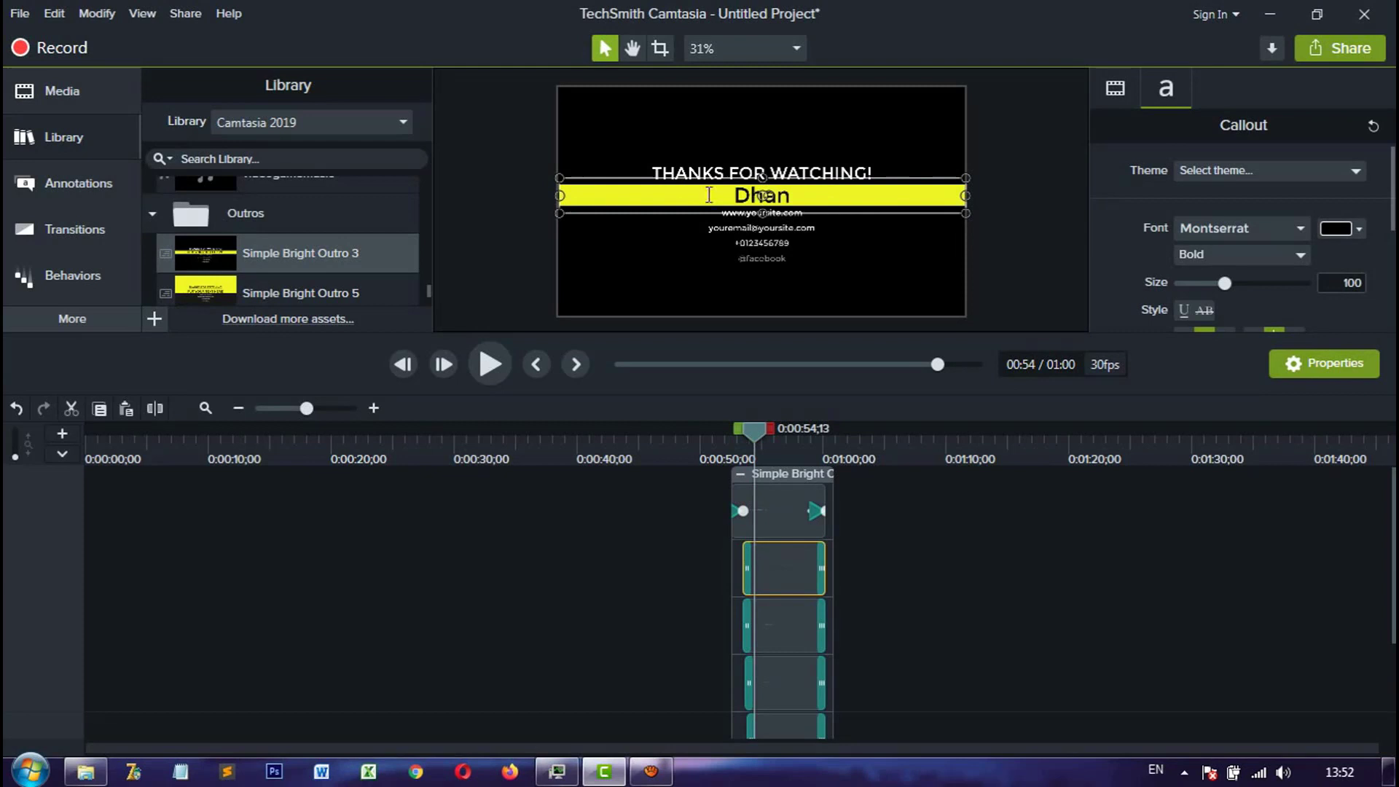
type("'z H")
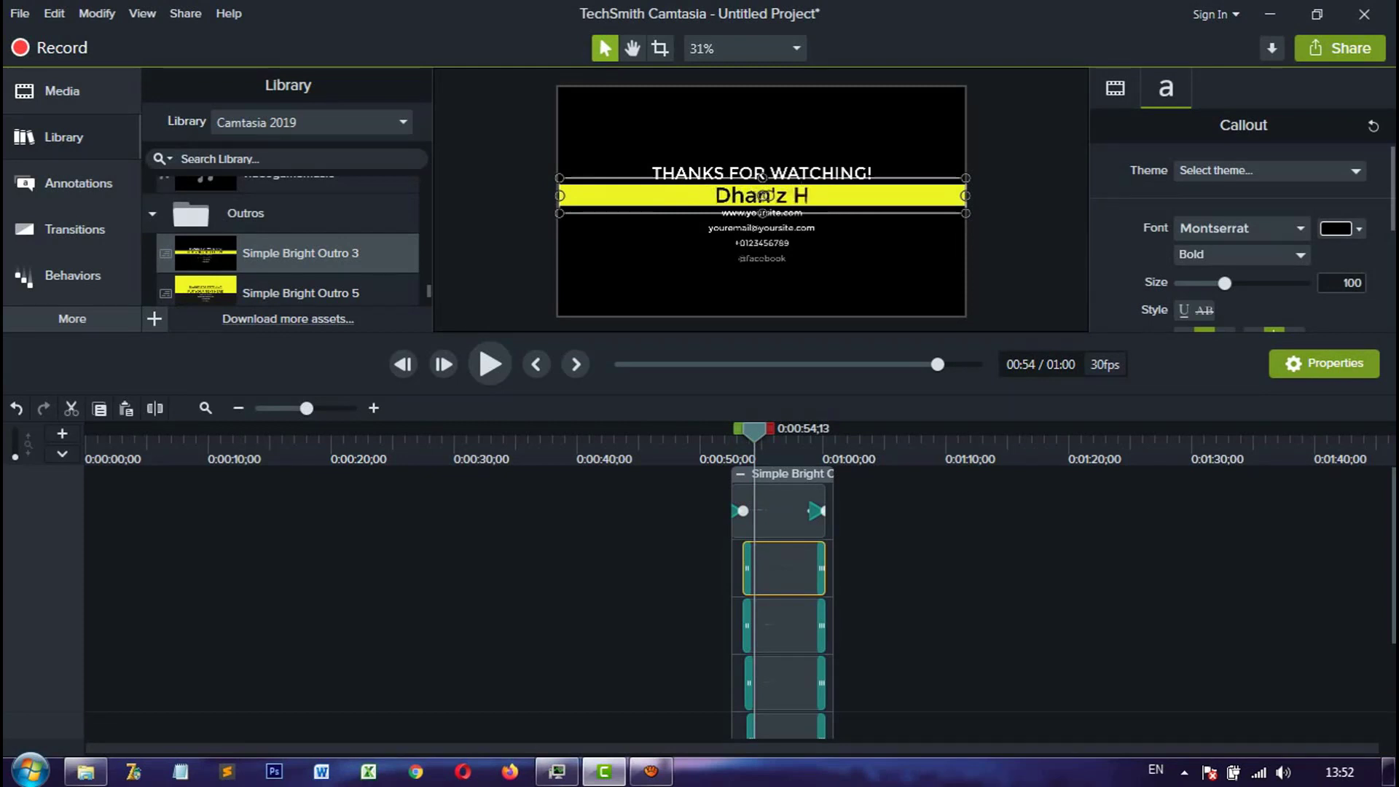
type("endyansya")
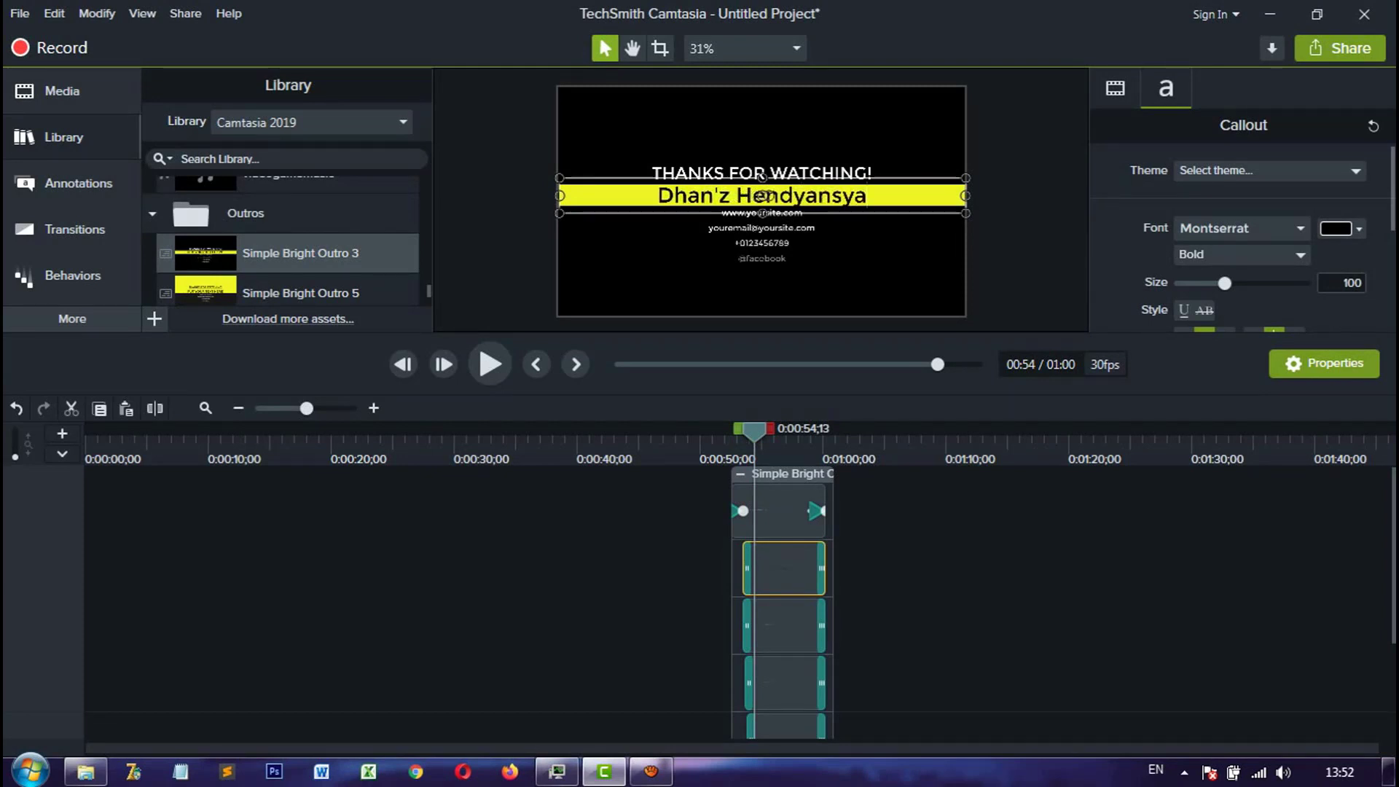
type("h")
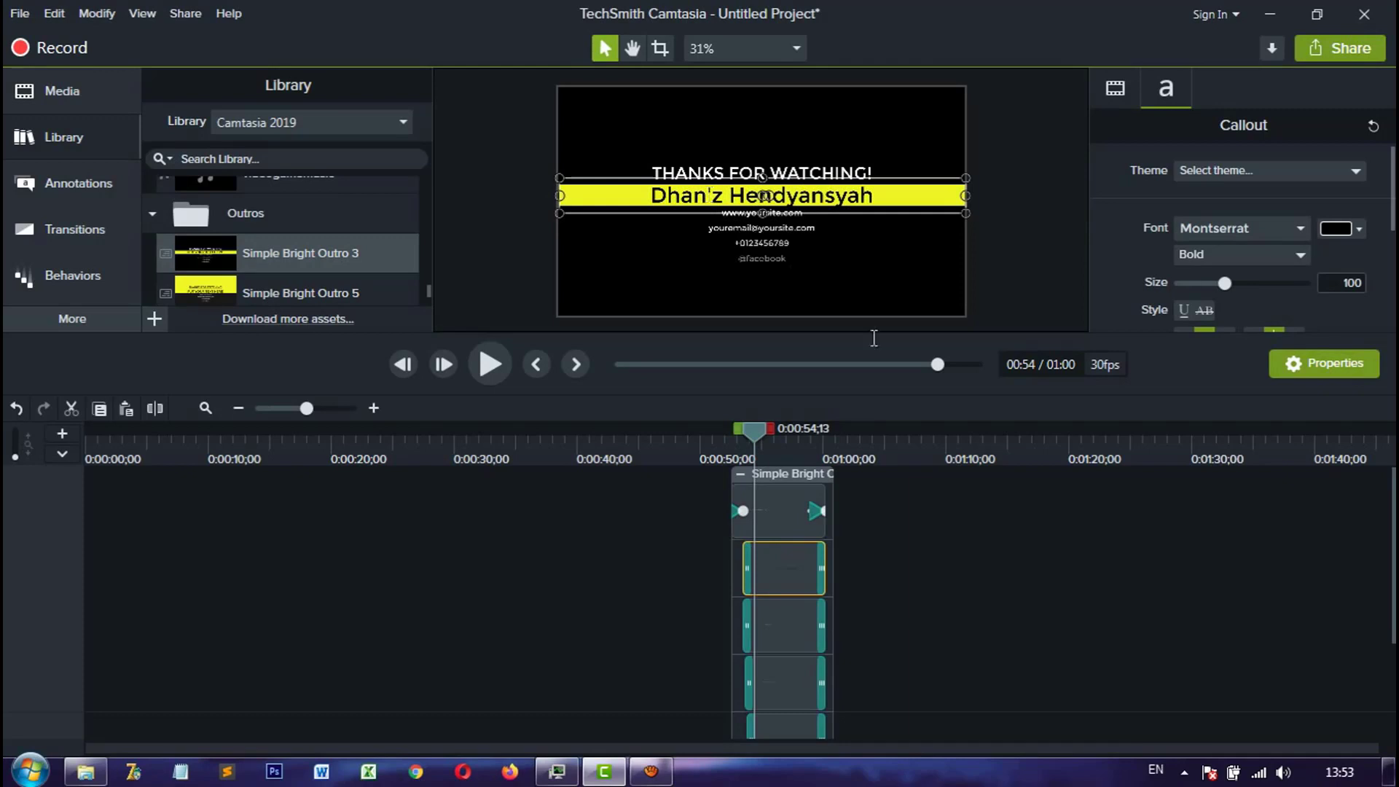
left_click(998, 596)
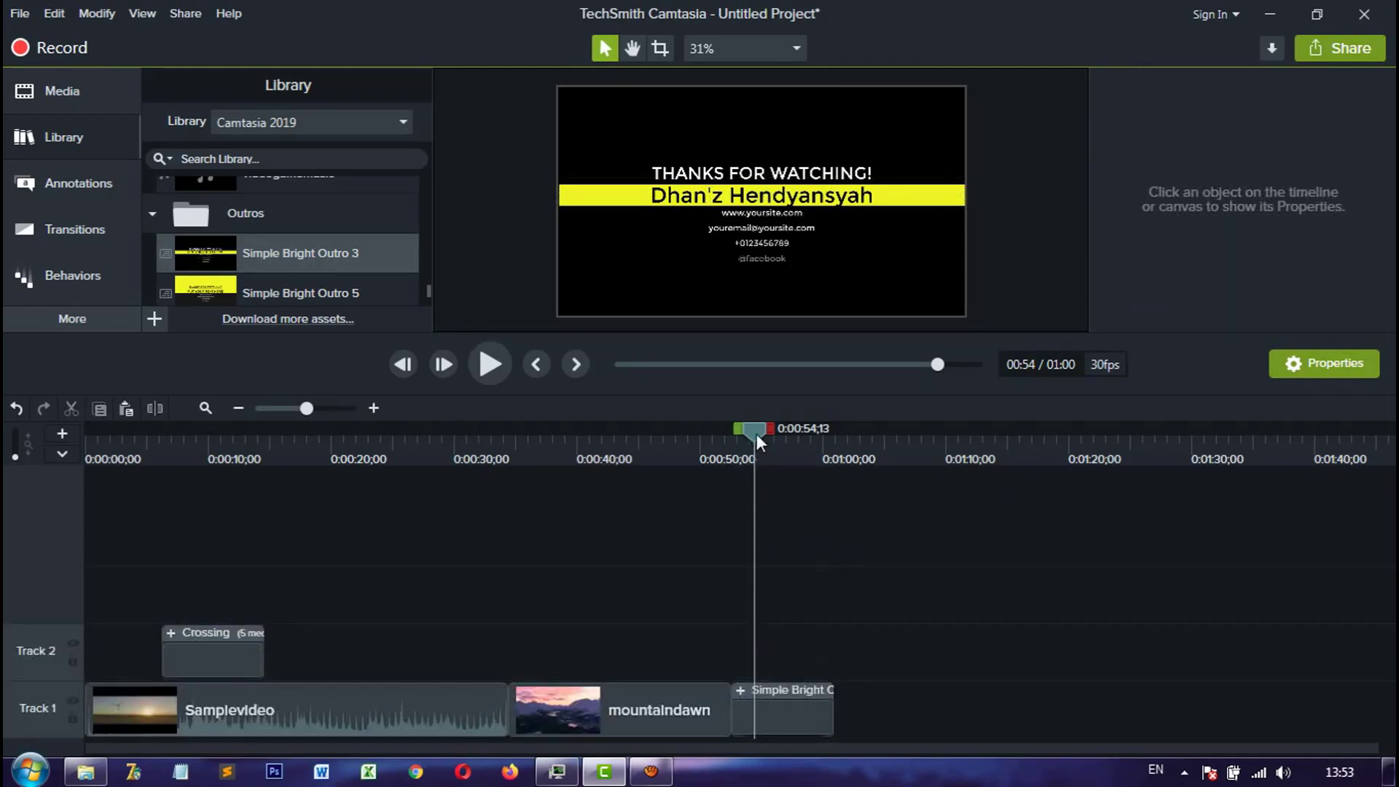
Step: Play the timeline from within the mountaindawn clip to preview the edited outro, pausing at 0:00:56;26
left_click_drag(756, 434, 668, 443)
left_click(502, 377)
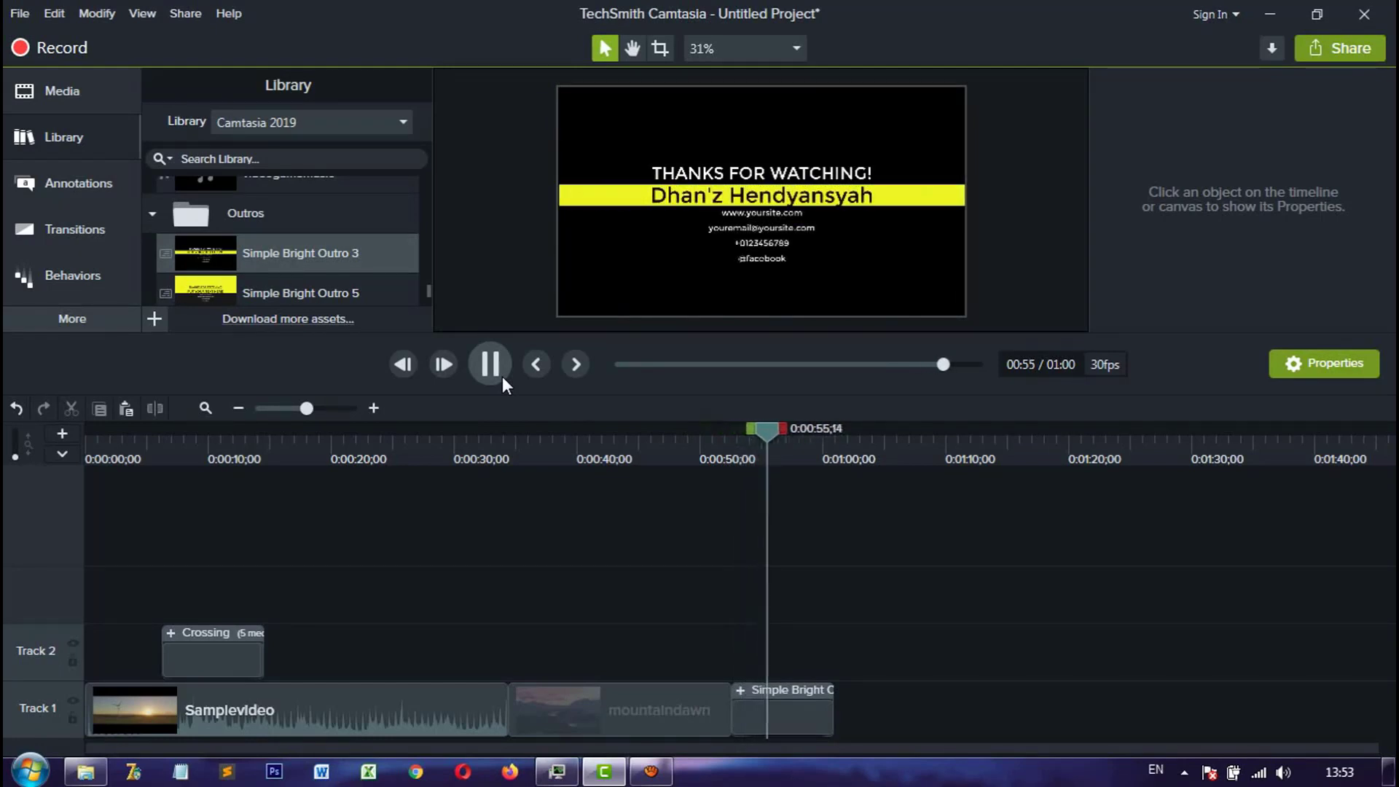
left_click(483, 361)
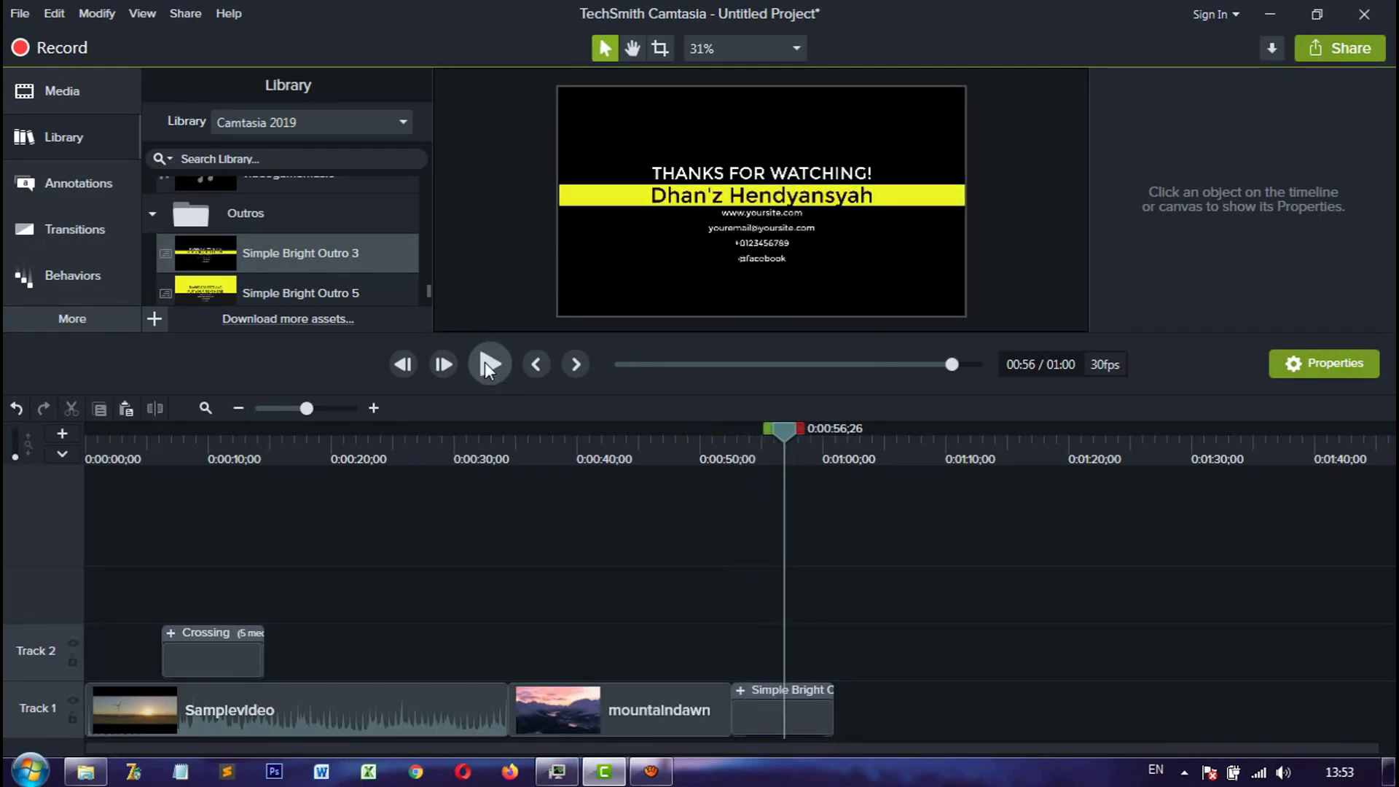
Step: Collapse the Outros and Music Tracks folders in the asset library
left_click(153, 214)
scroll(232, 269, "up", 10)
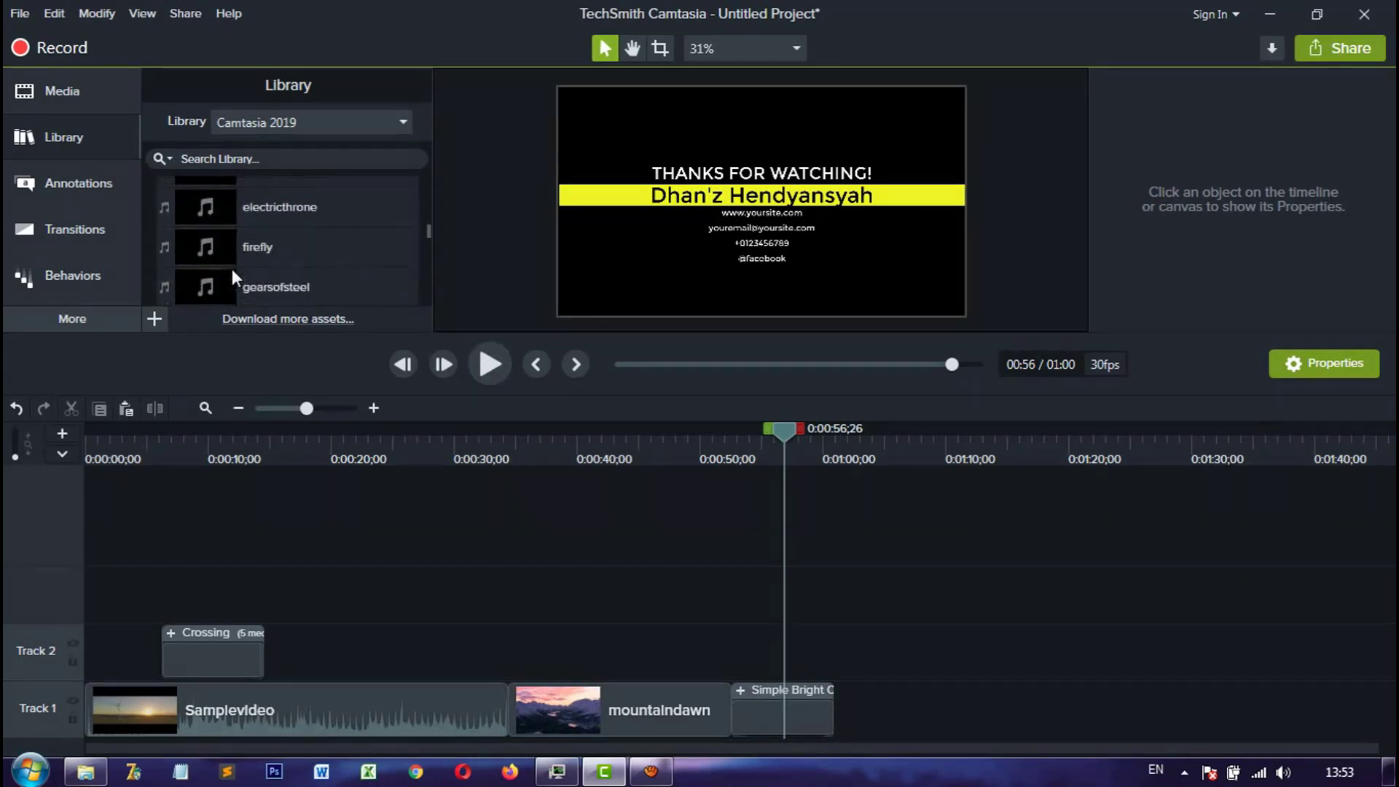
left_click(153, 289)
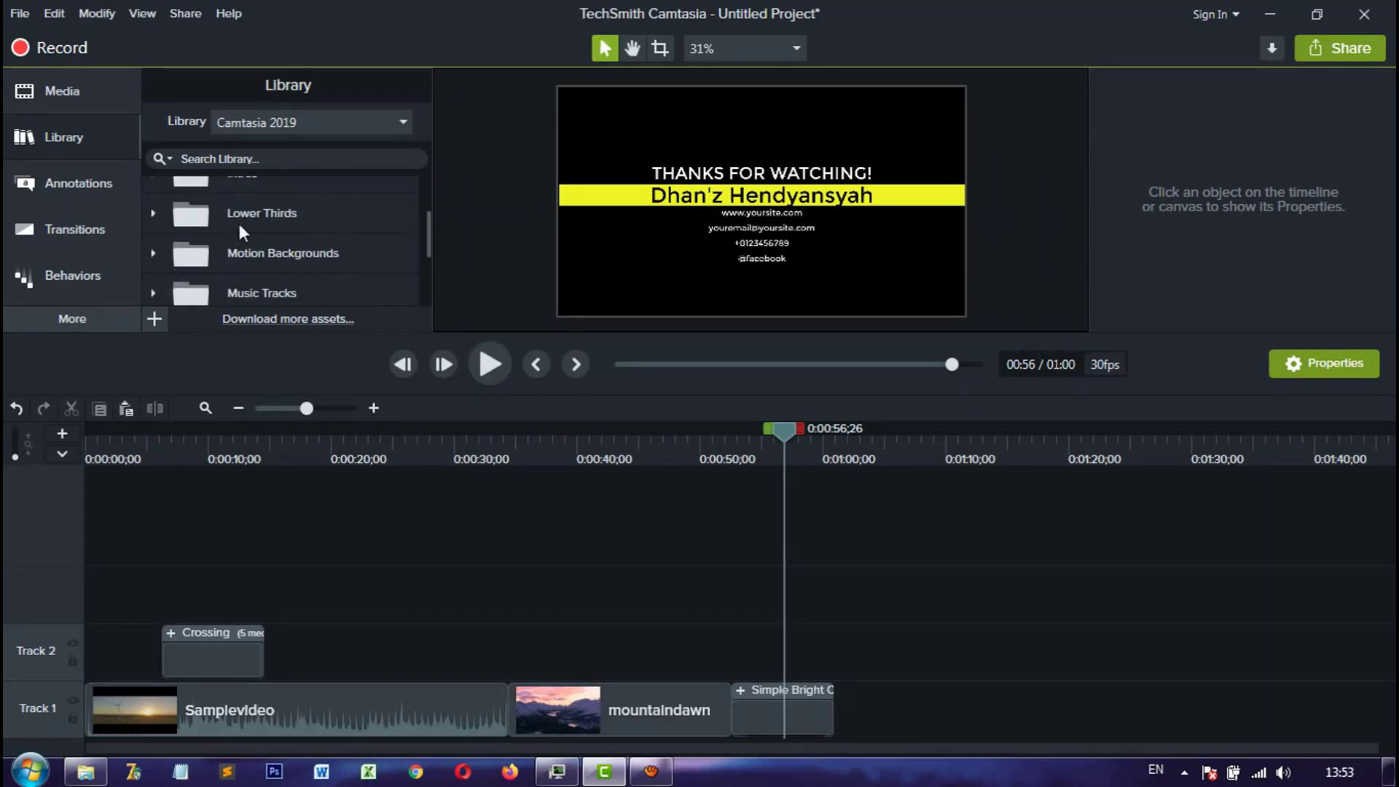
scroll(239, 222, "up", 2)
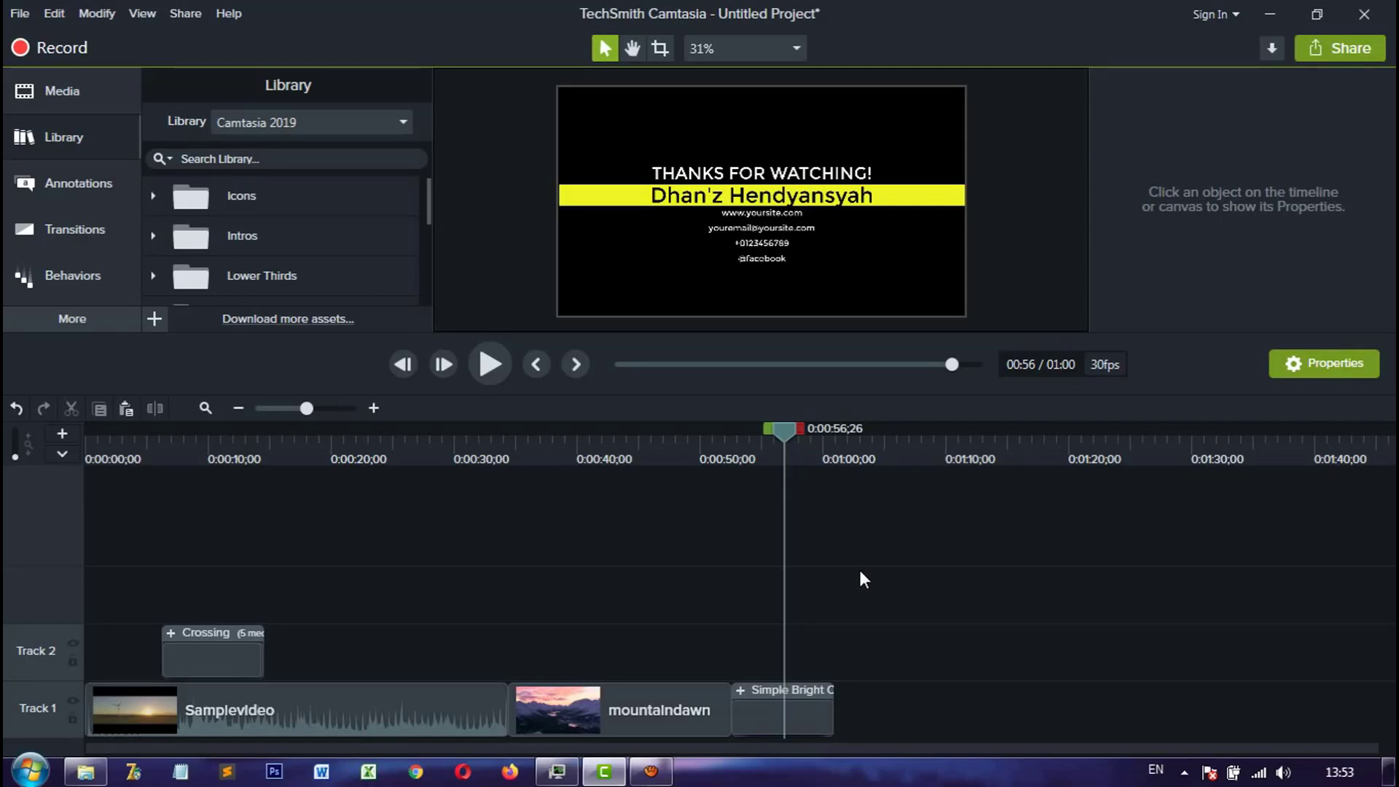
Step: Add the Basic-style purple speech bubble callout to Track 2 at 0:00:16;17, after the Crossing clip
left_click(85, 191)
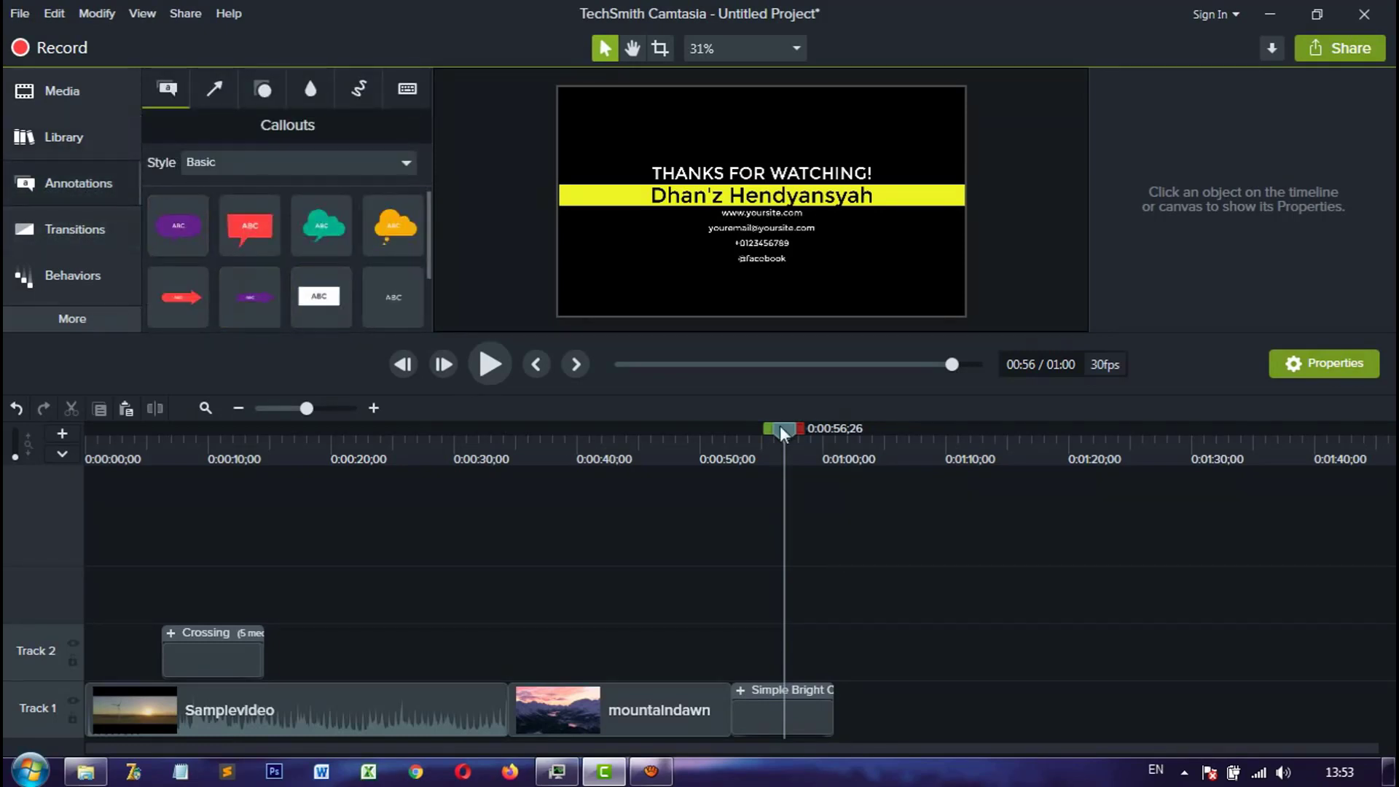
left_click_drag(780, 426, 217, 443)
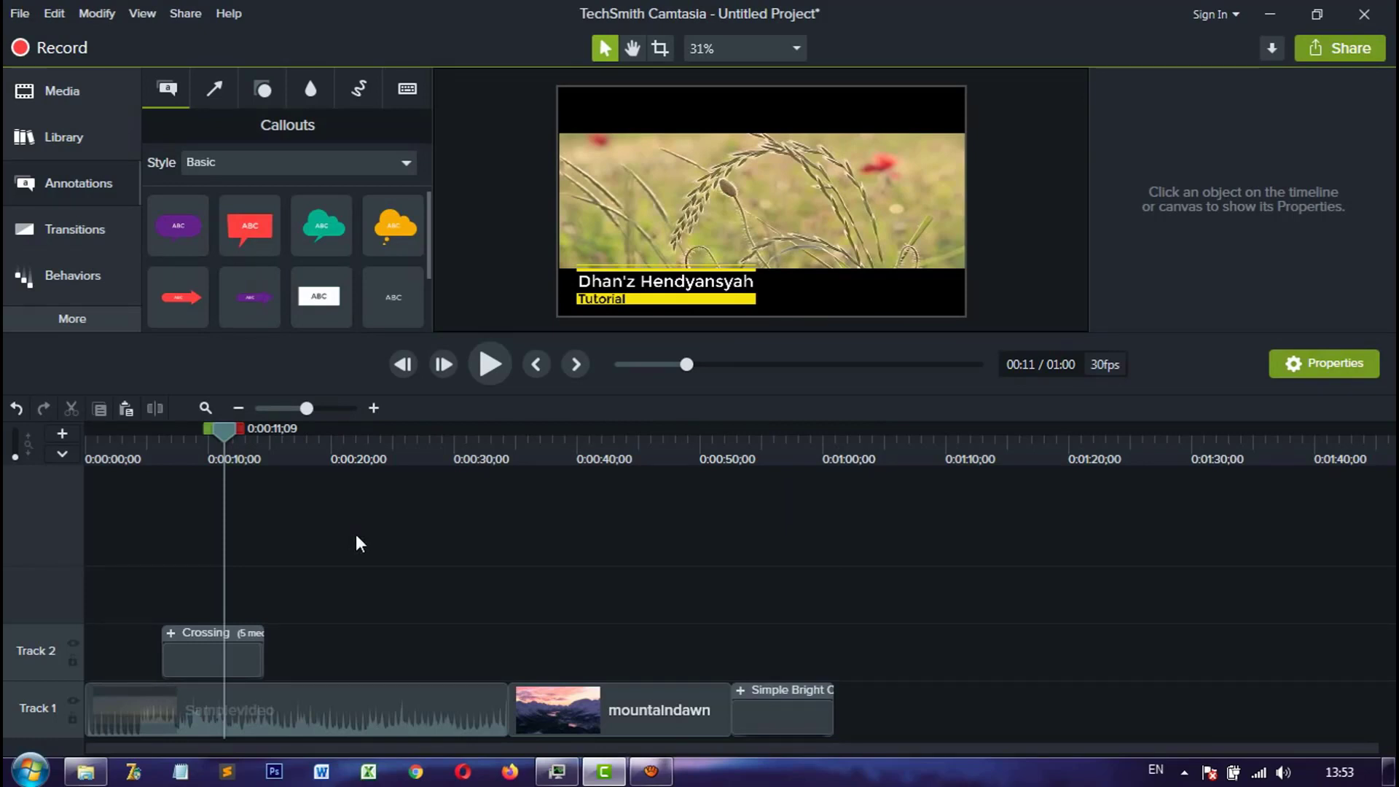
left_click_drag(244, 431, 291, 459)
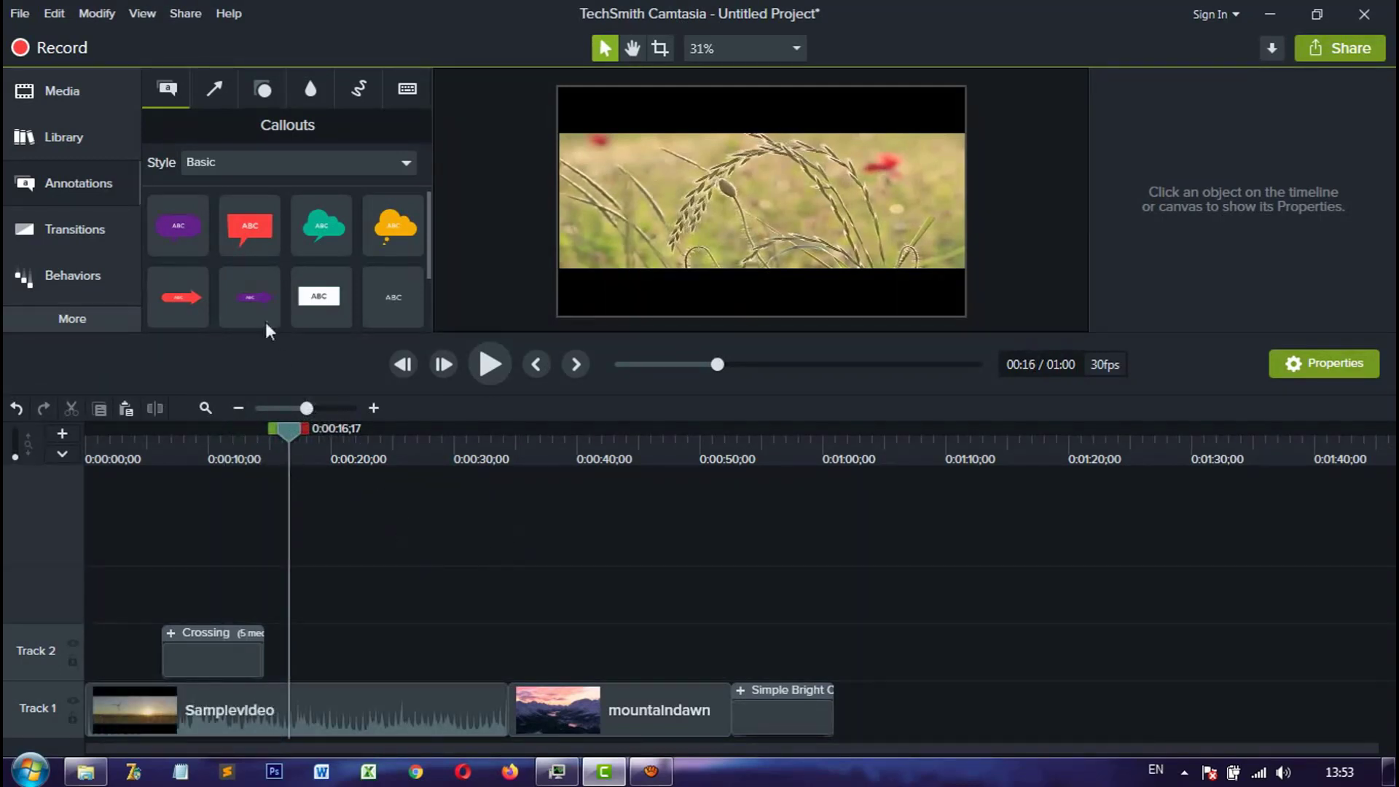
left_click_drag(178, 225, 273, 658)
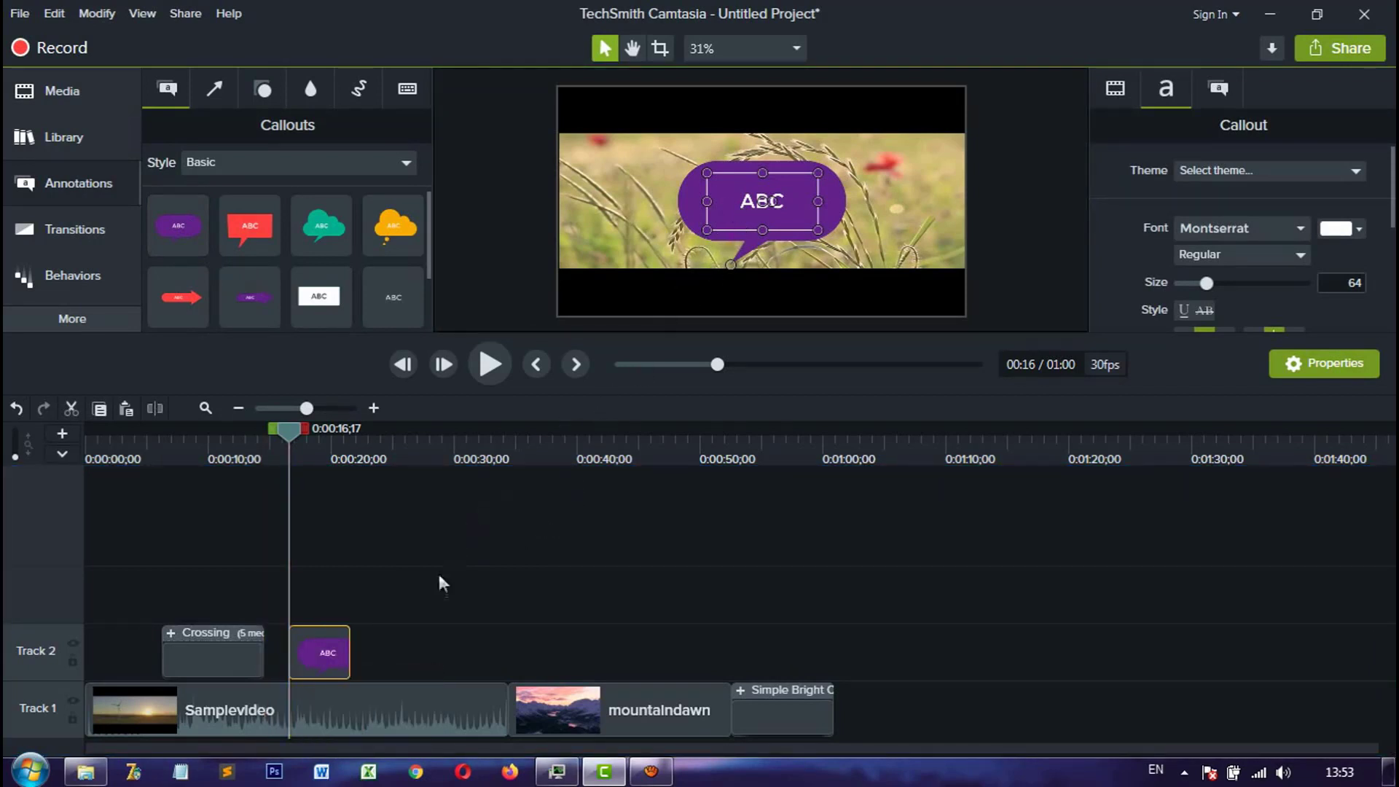
Step: Replace the purple speech bubble's ABC text with Hello
left_click(408, 652)
double_click(755, 203)
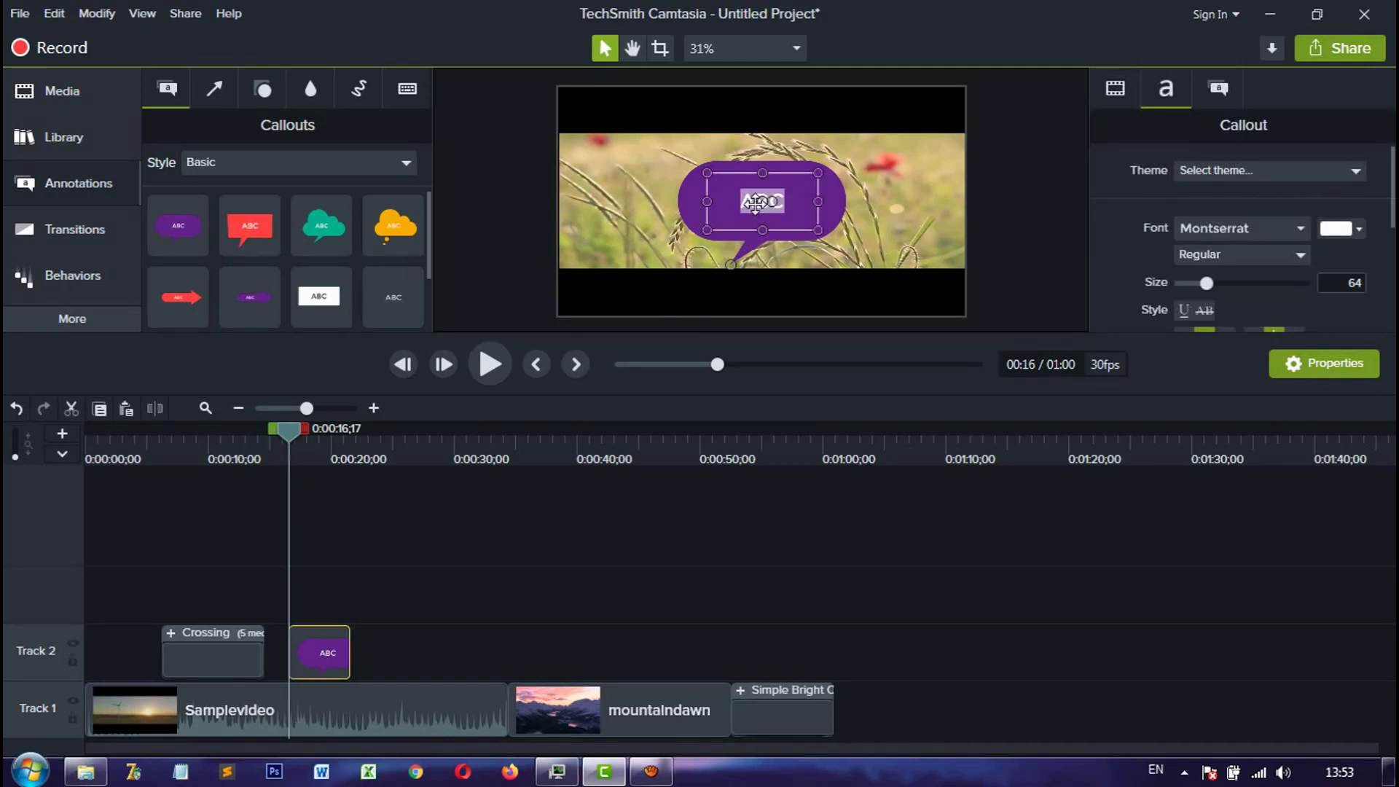
type("Hello")
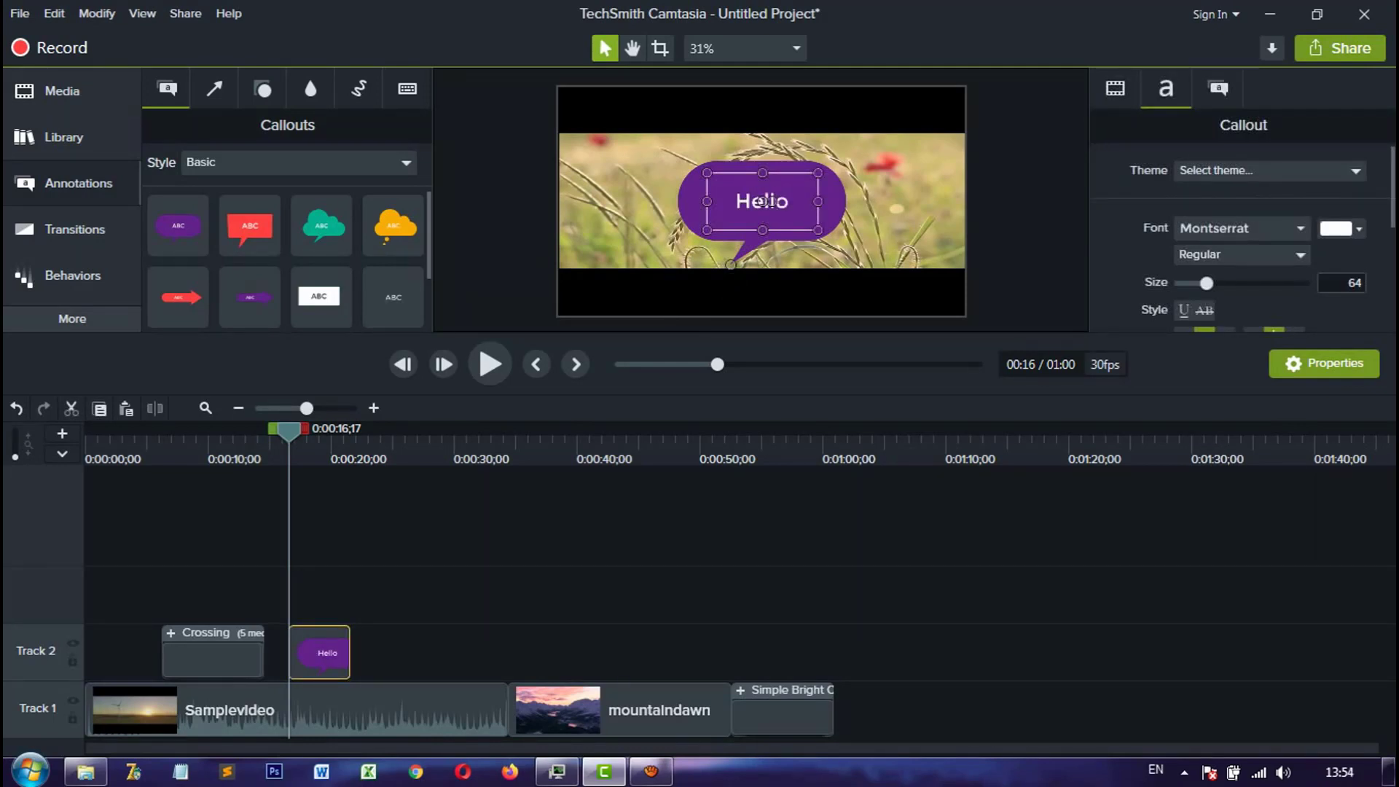
key("Return")
key("BackSpace")
left_click(757, 292)
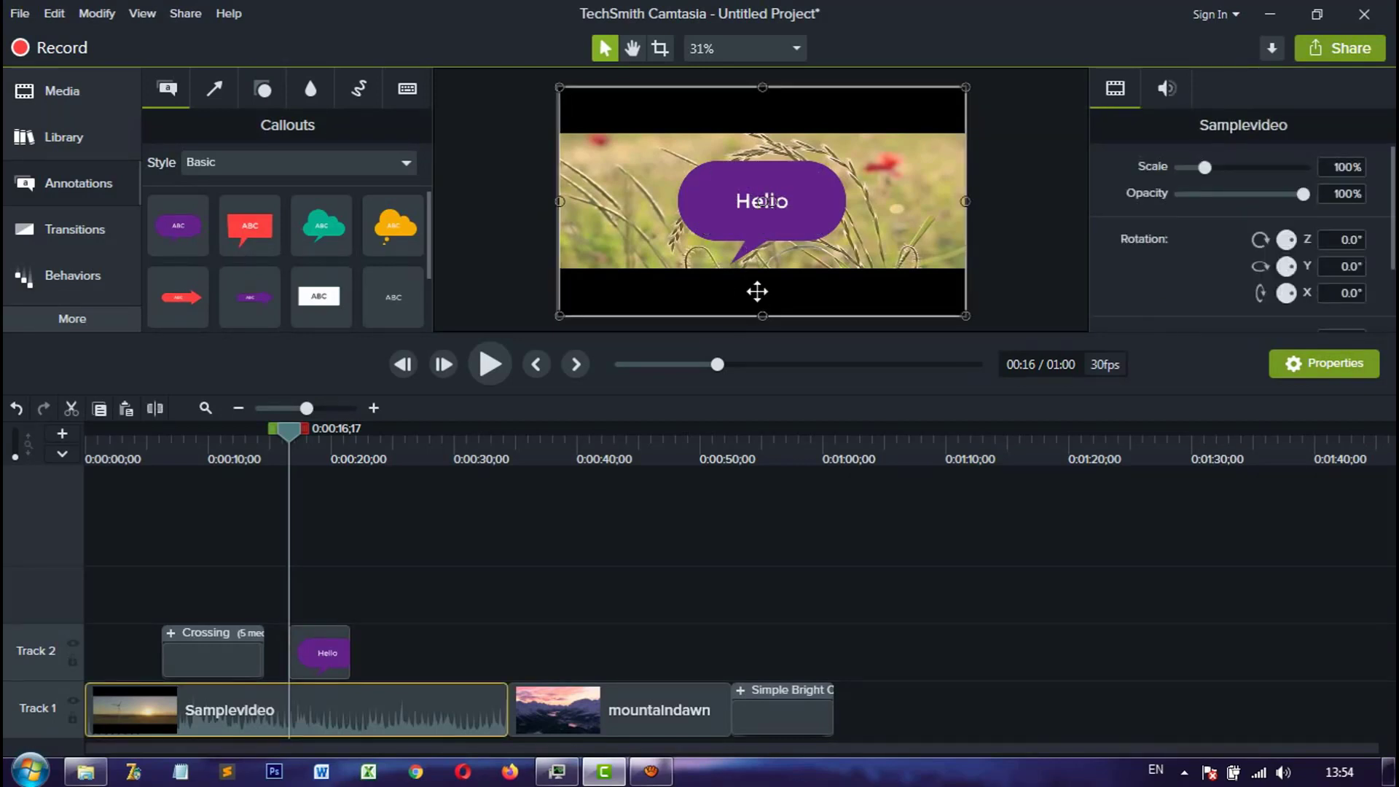
Step: Move the Hello callout up and to the right on the canvas, shrink it around its text and deselect it
left_click(756, 222)
left_click_drag(821, 212, 886, 196)
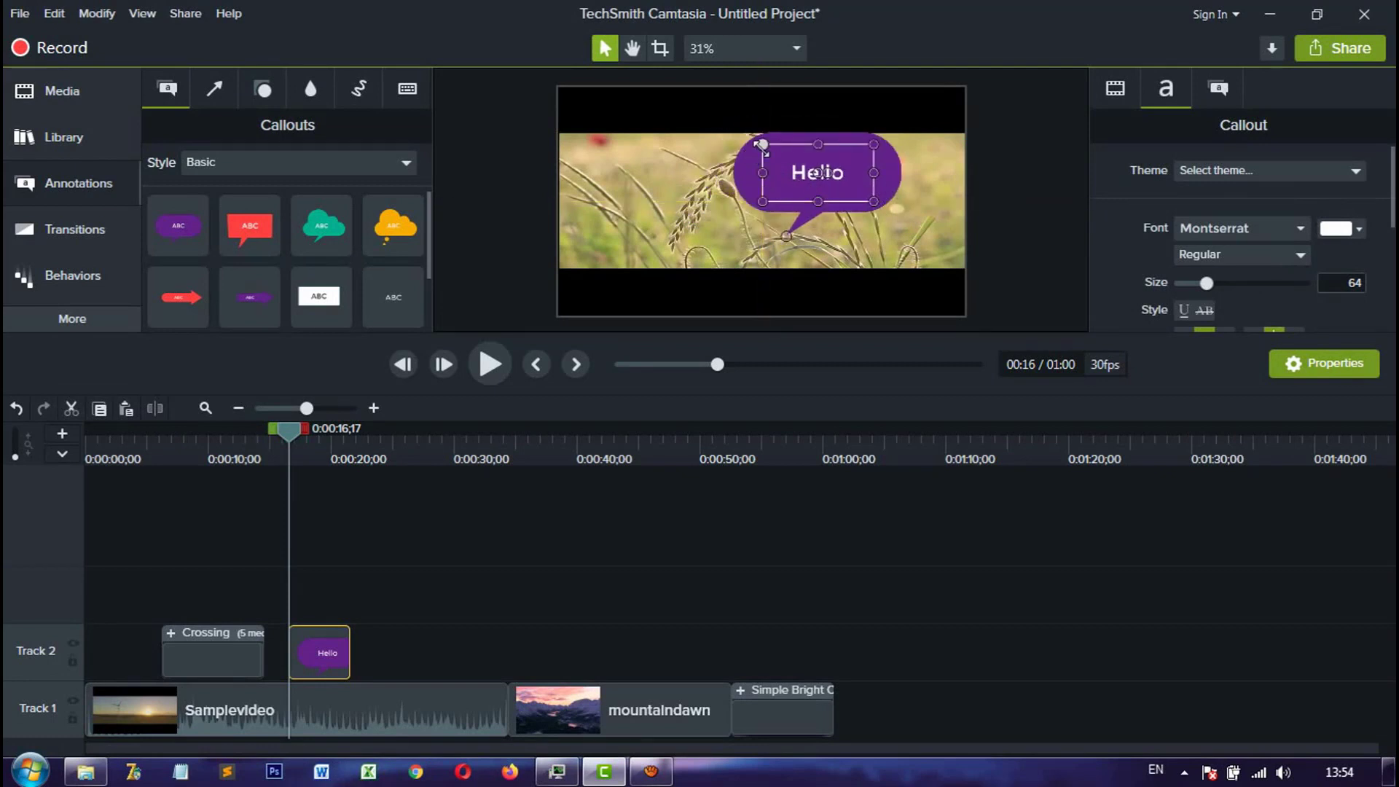
left_click_drag(762, 144, 815, 167)
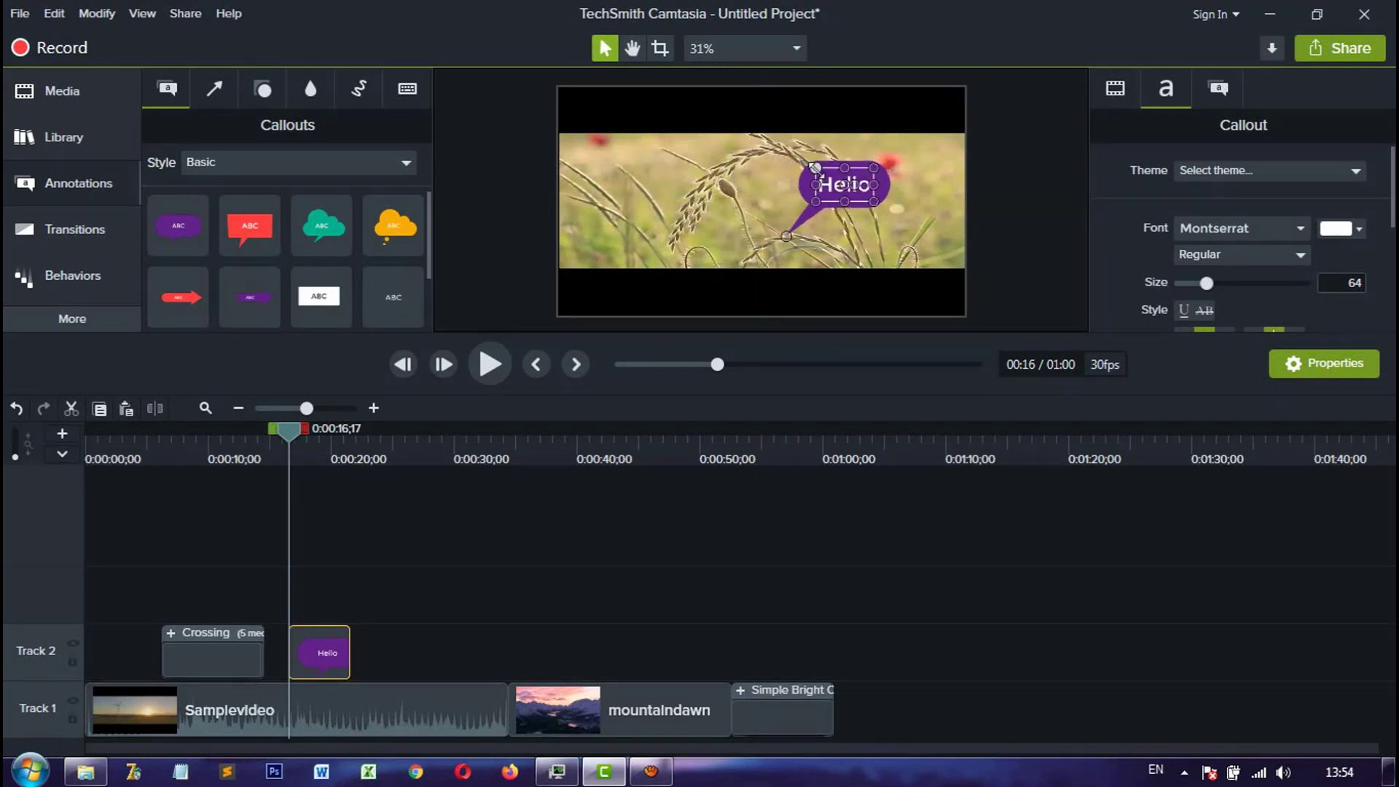
left_click(768, 177)
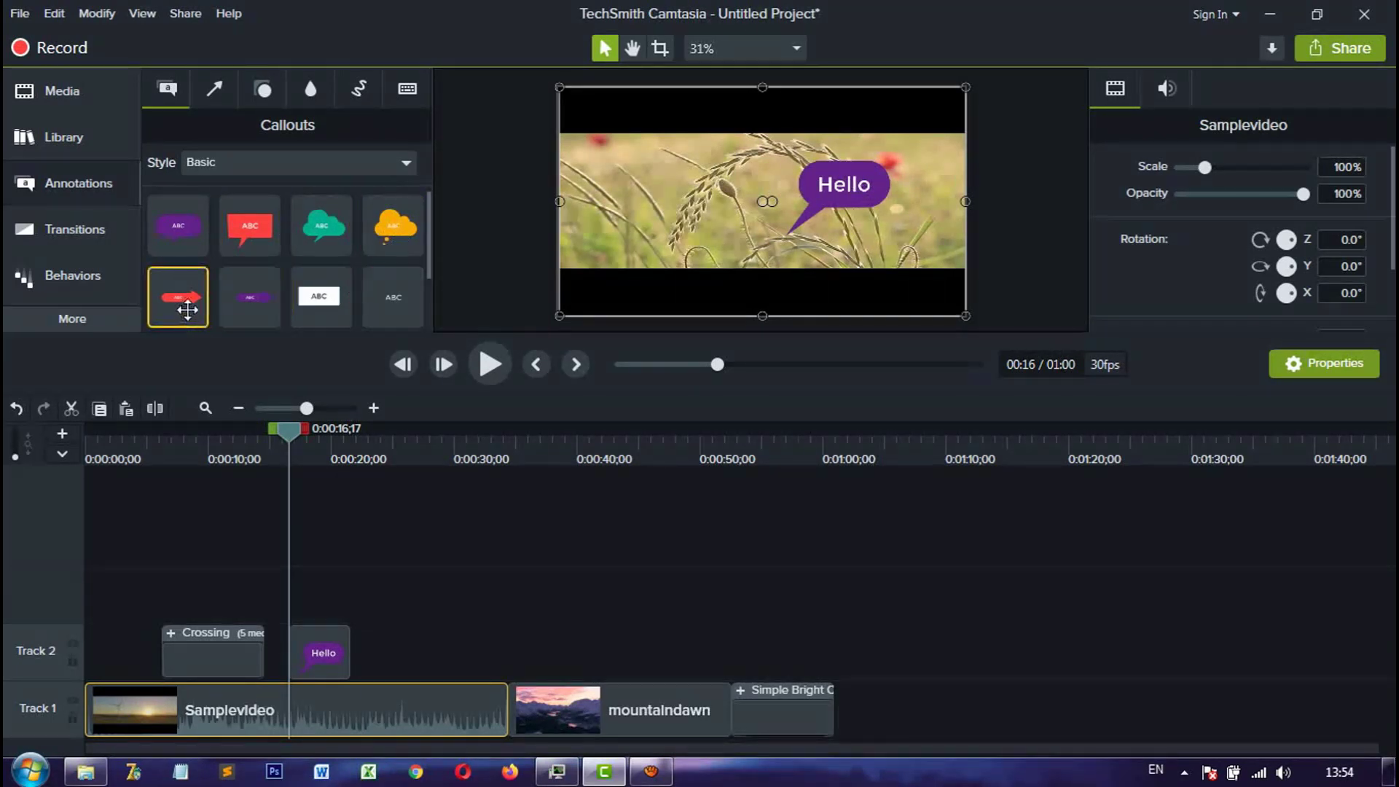
Step: Add the large plain-text ABC callout to Track 2 after the Hello callout and show it at 0:00:24;13
scroll(196, 305, "down", 2)
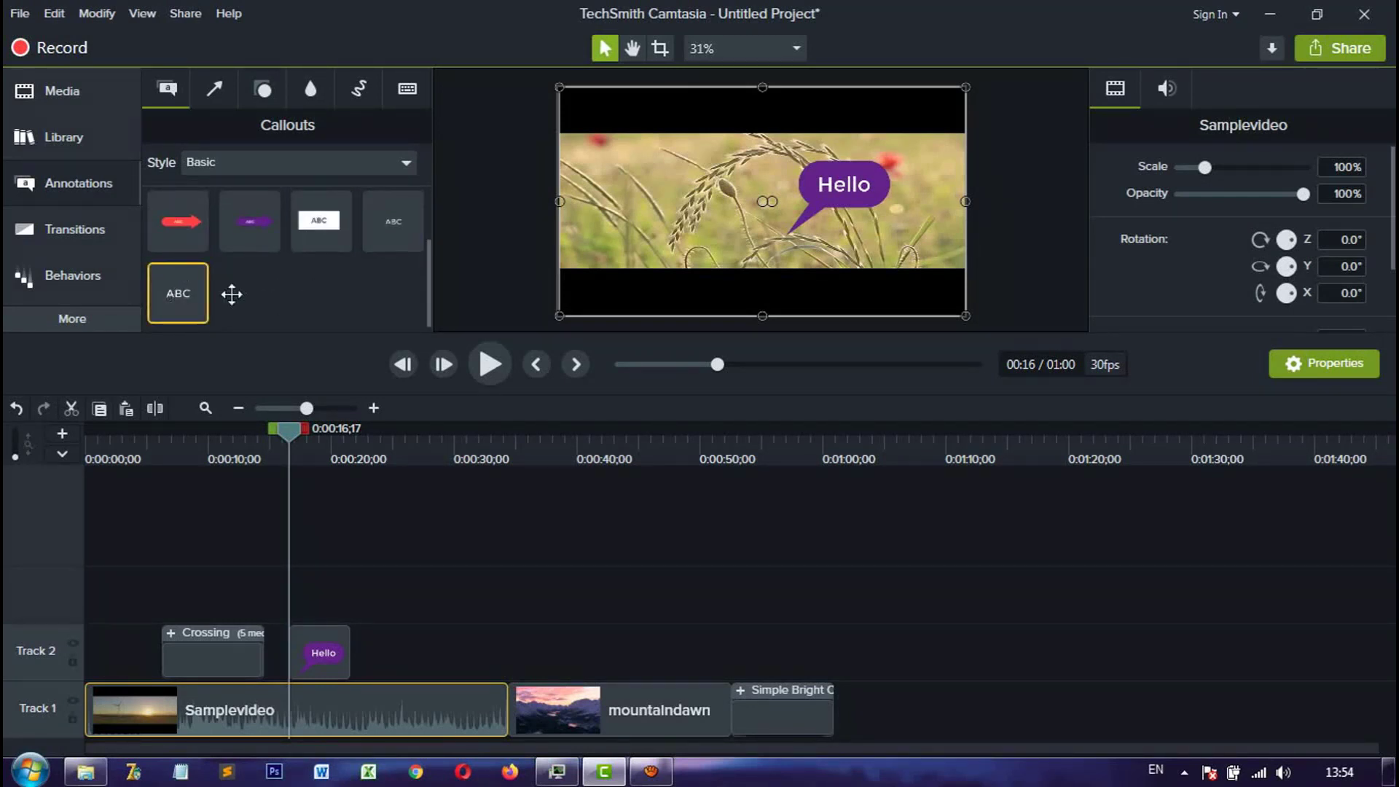
left_click_drag(183, 297, 378, 661)
left_click(386, 439)
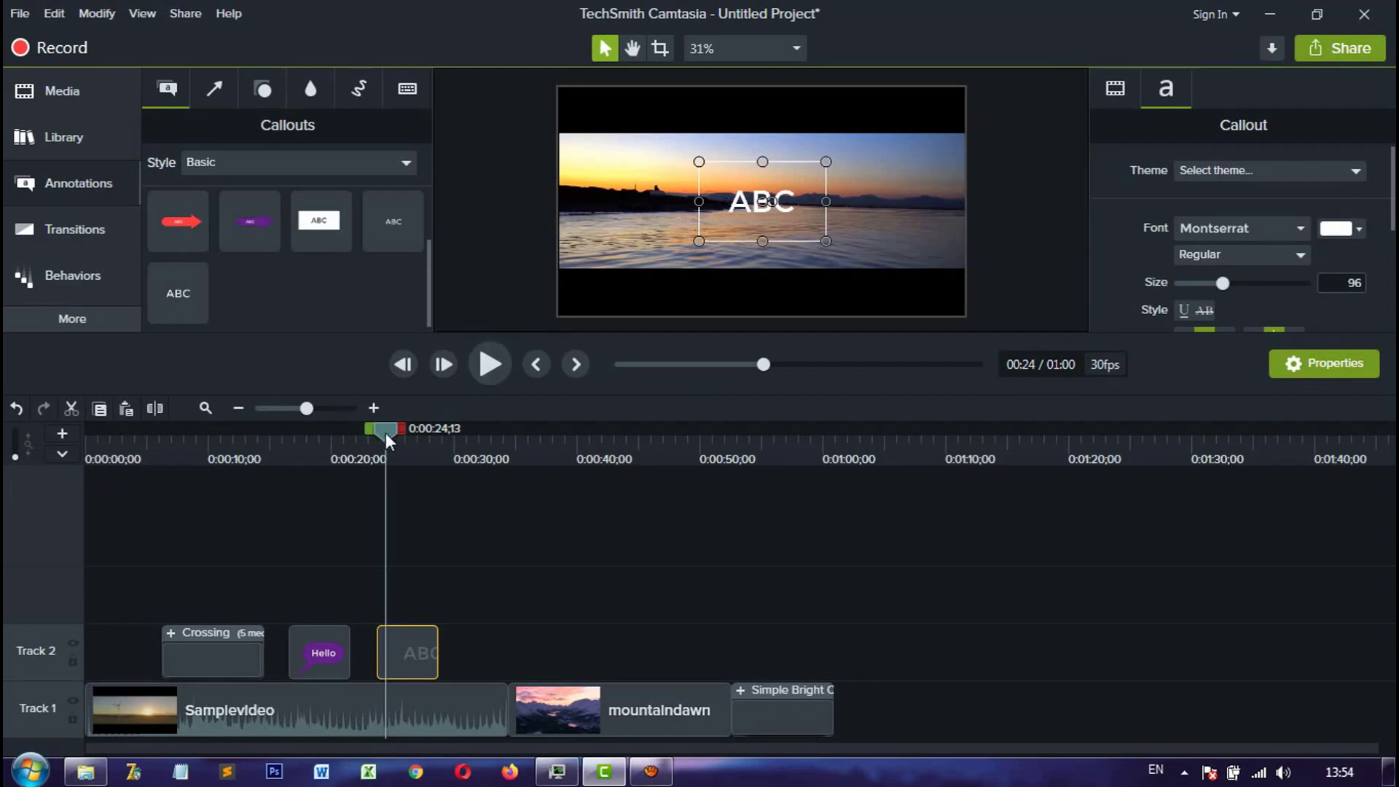
Step: Scrub the timeline back to 0:00:03;10 and forward to 0:00:25;23 to review the annotations
left_click_drag(386, 433, 168, 434)
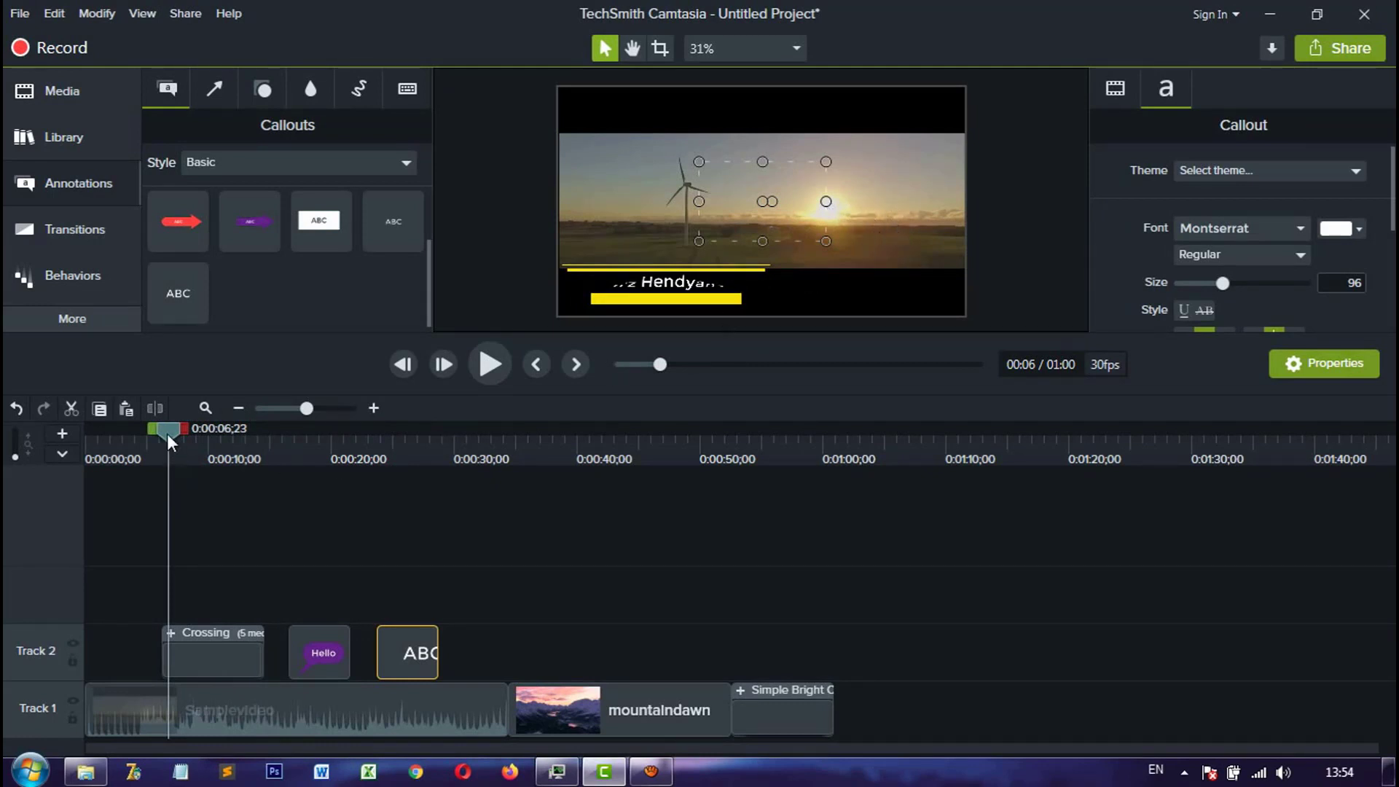
left_click_drag(168, 434, 125, 434)
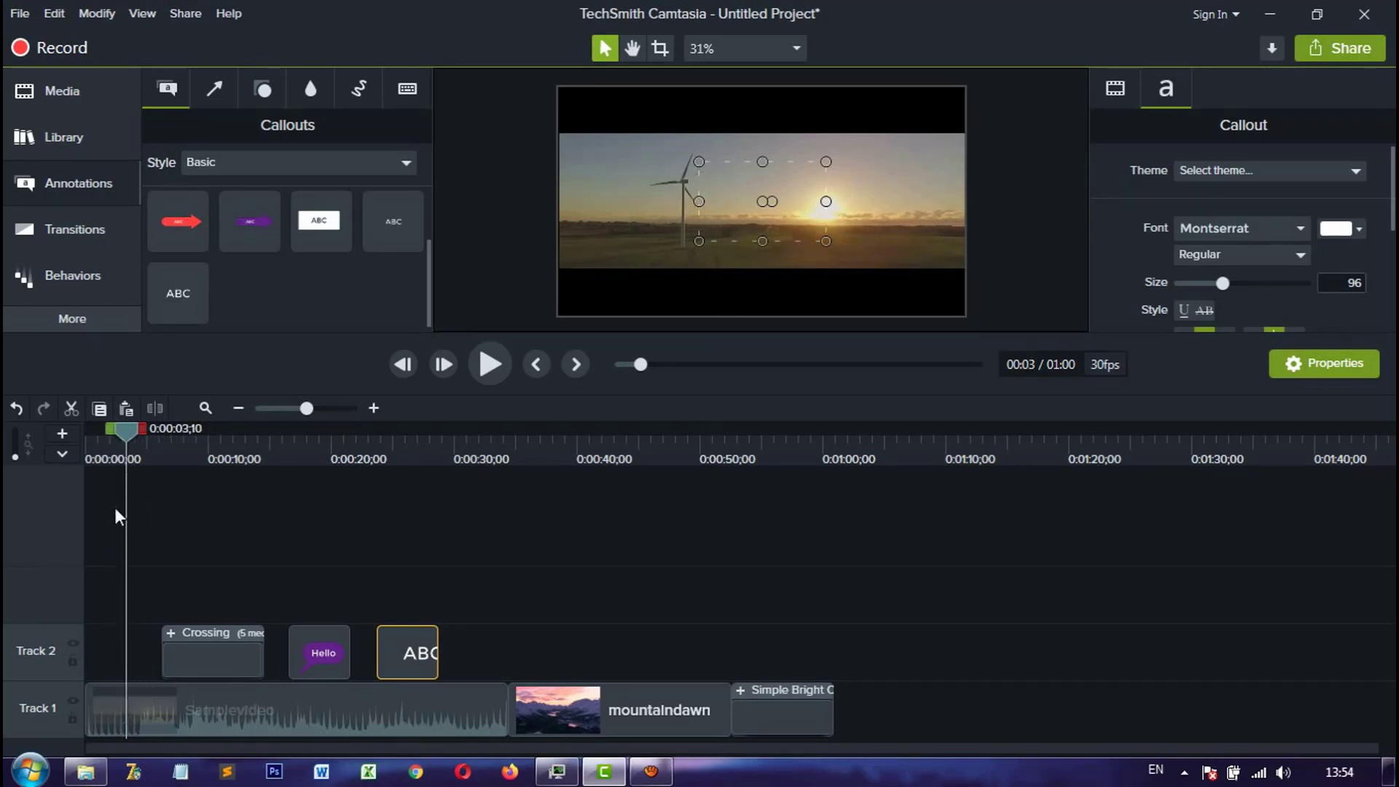
left_click_drag(129, 435, 404, 473)
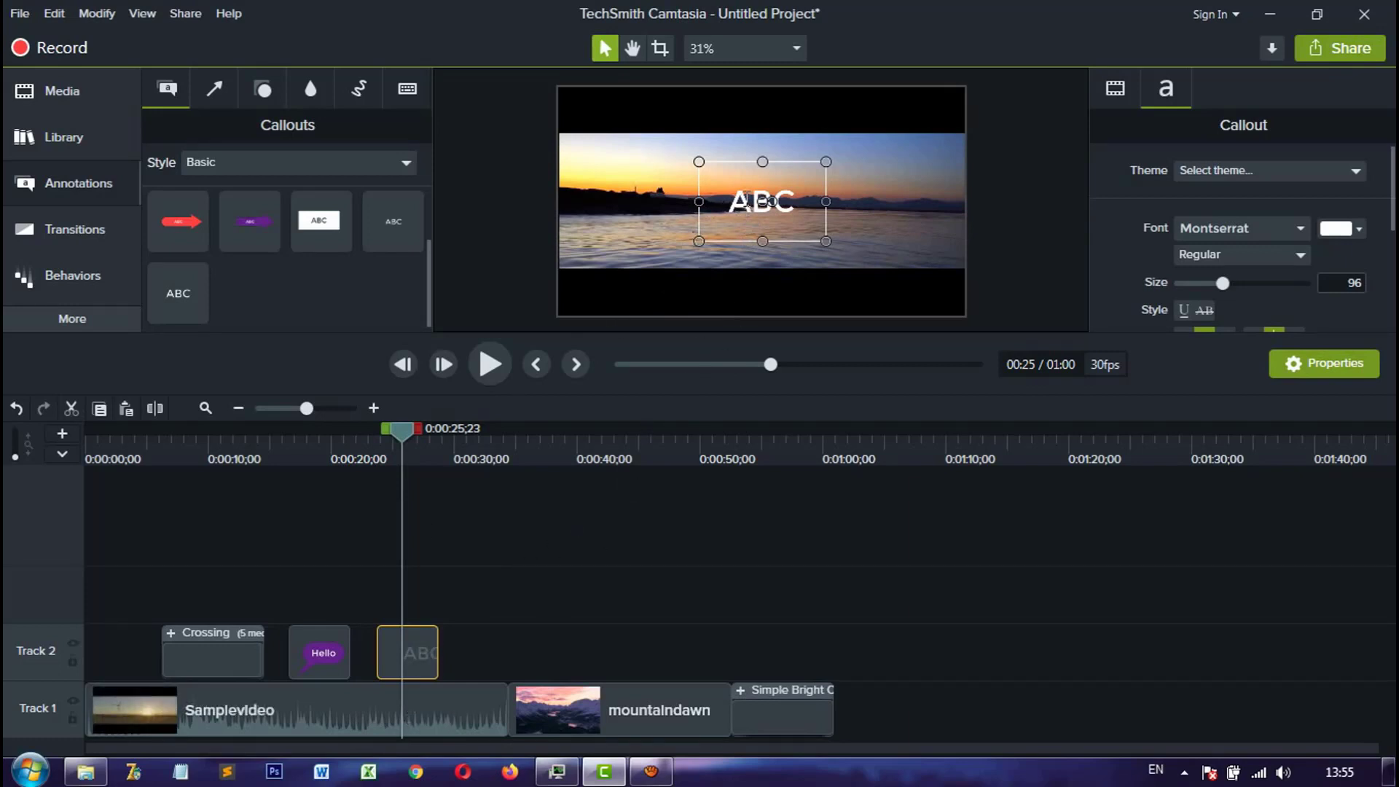
Step: Shift the Hello callout slightly later on Track 2 and replace the plain callout's ABC text with RIVER
left_click_drag(321, 674, 326, 674)
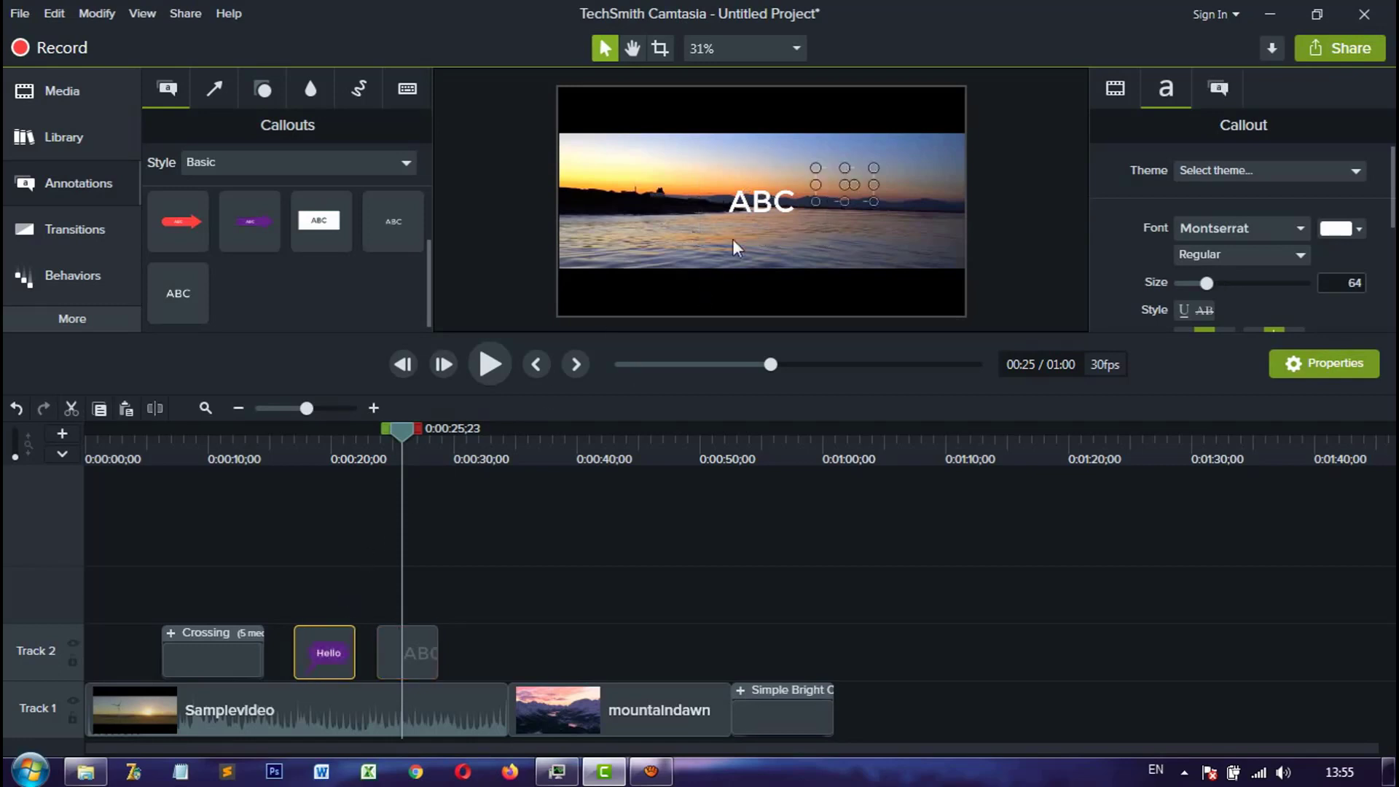
left_click(752, 204)
double_click(752, 204)
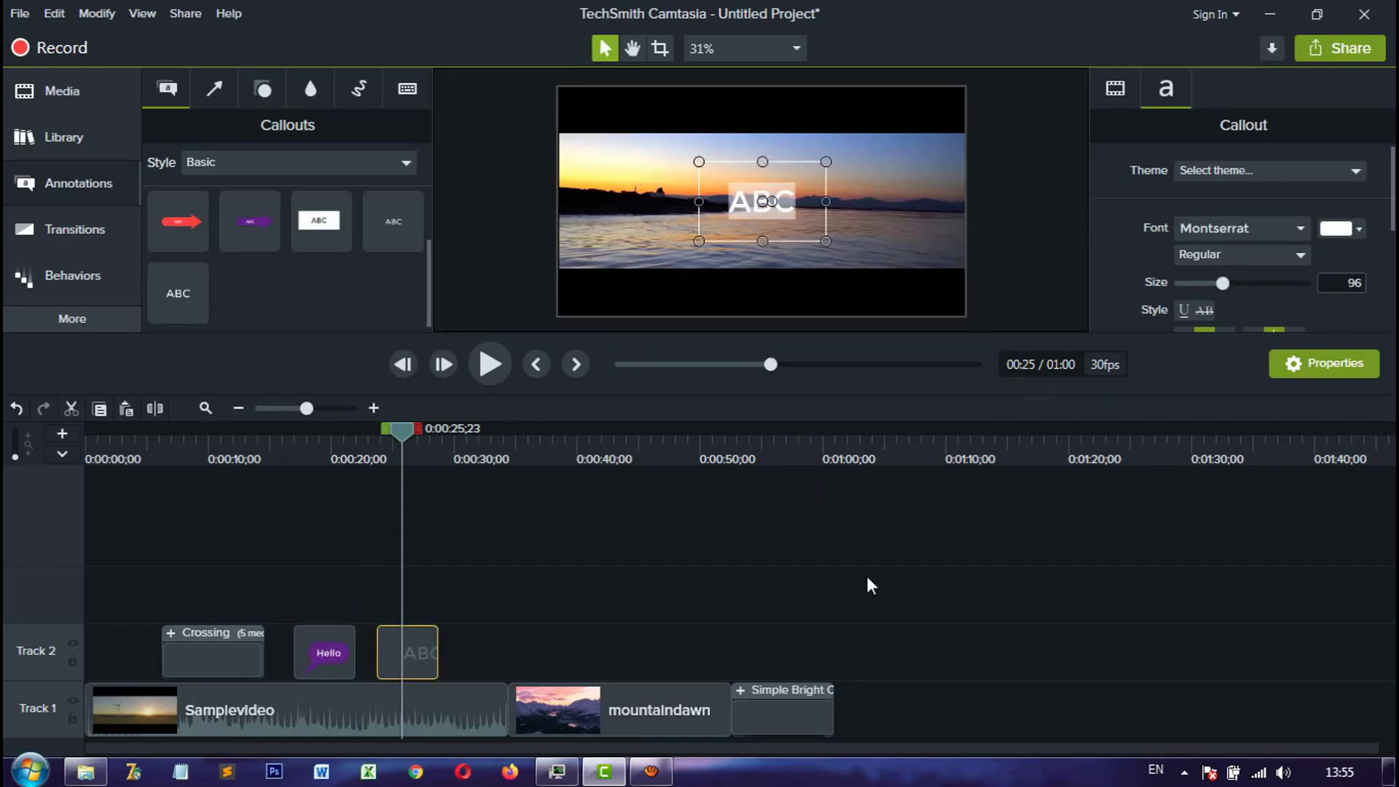
type("RIVER")
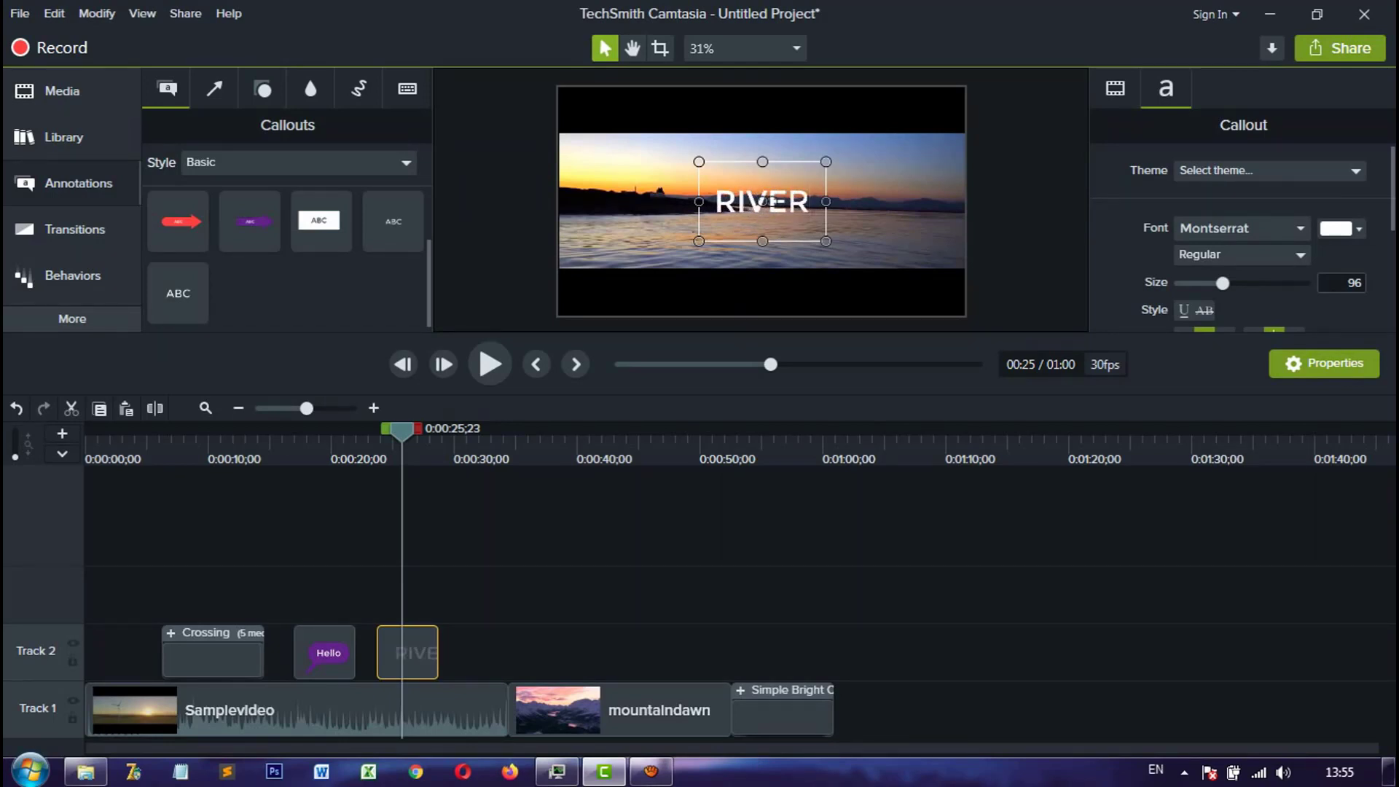
left_click(609, 628)
Step: Play the timeline from 0:00:21;25 to preview the RIVER text, pausing at 0:00:29;00
left_click_drag(403, 434, 352, 431)
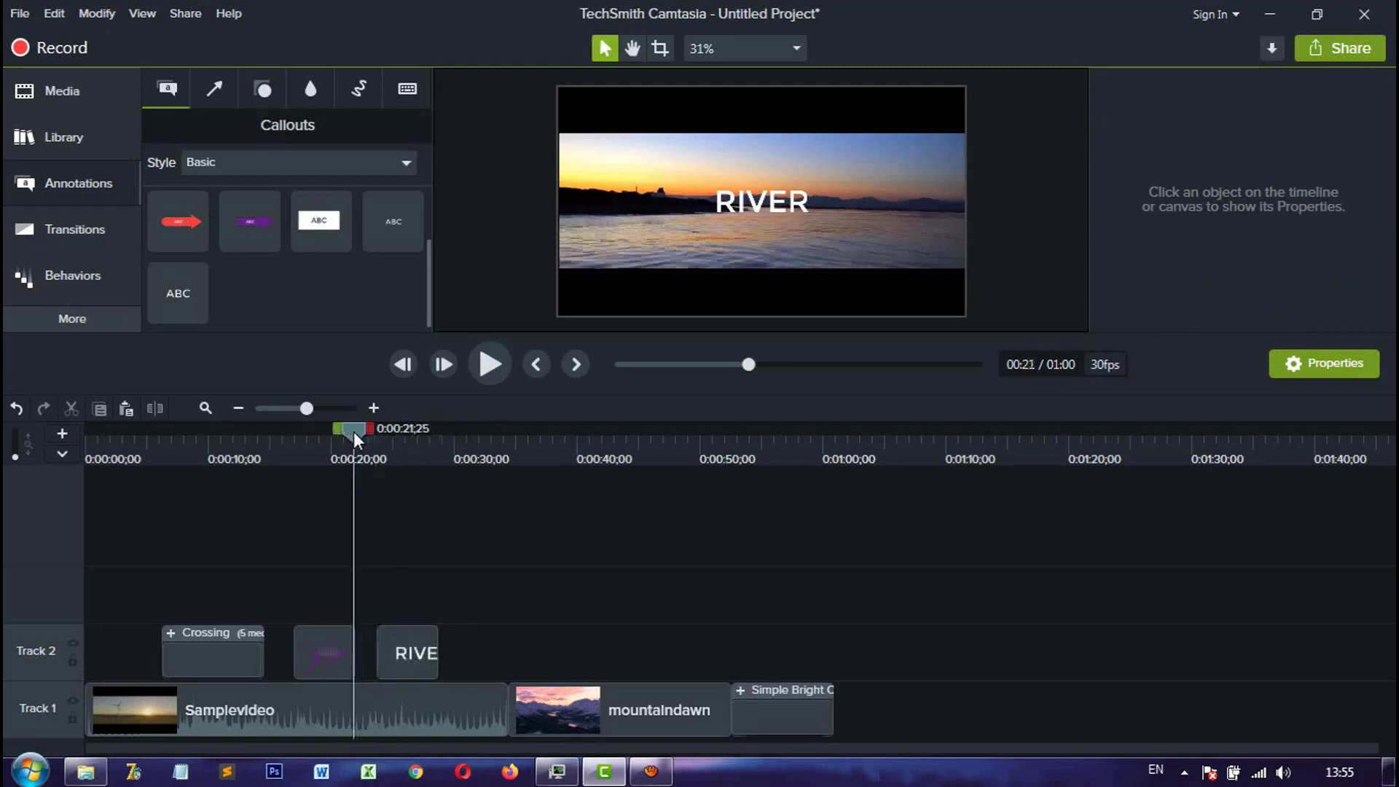
left_click(485, 368)
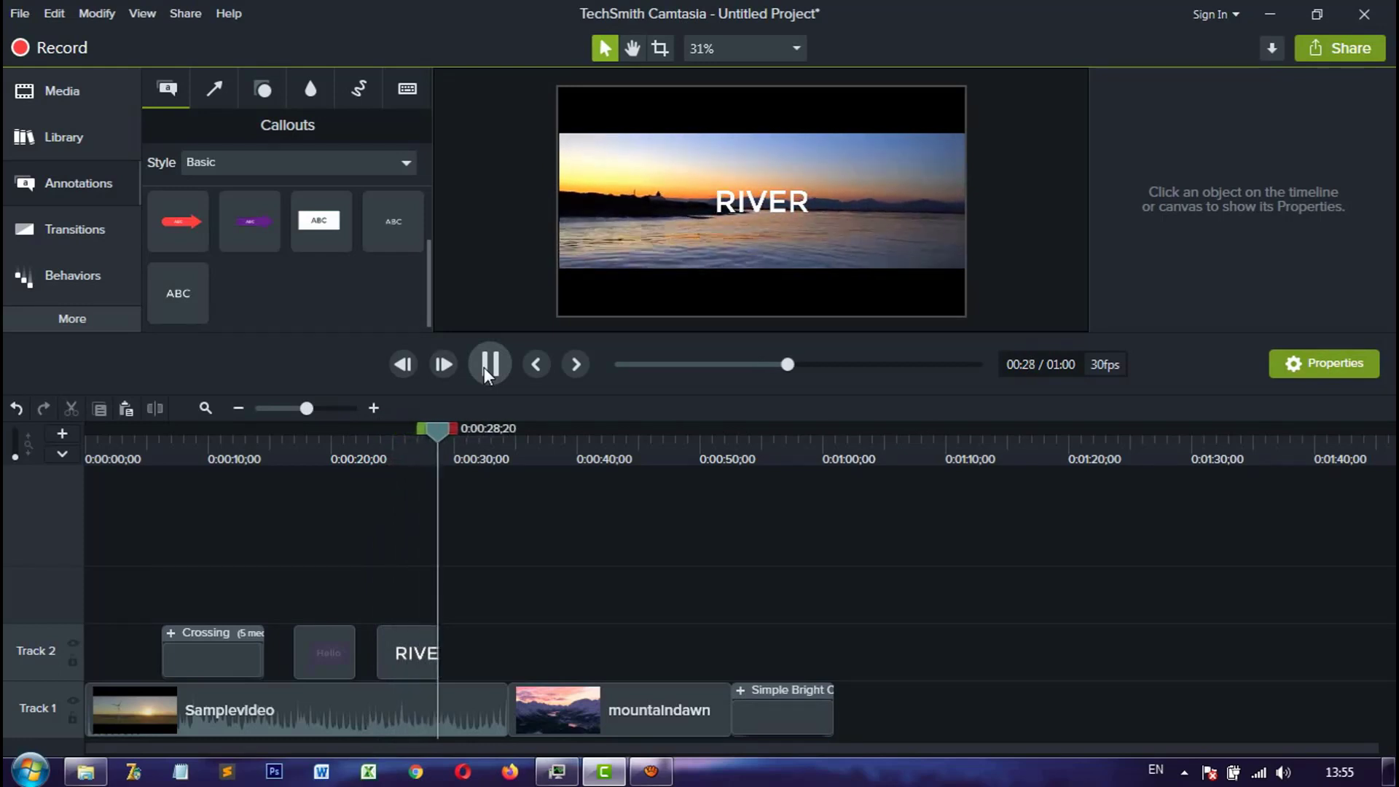
left_click(484, 367)
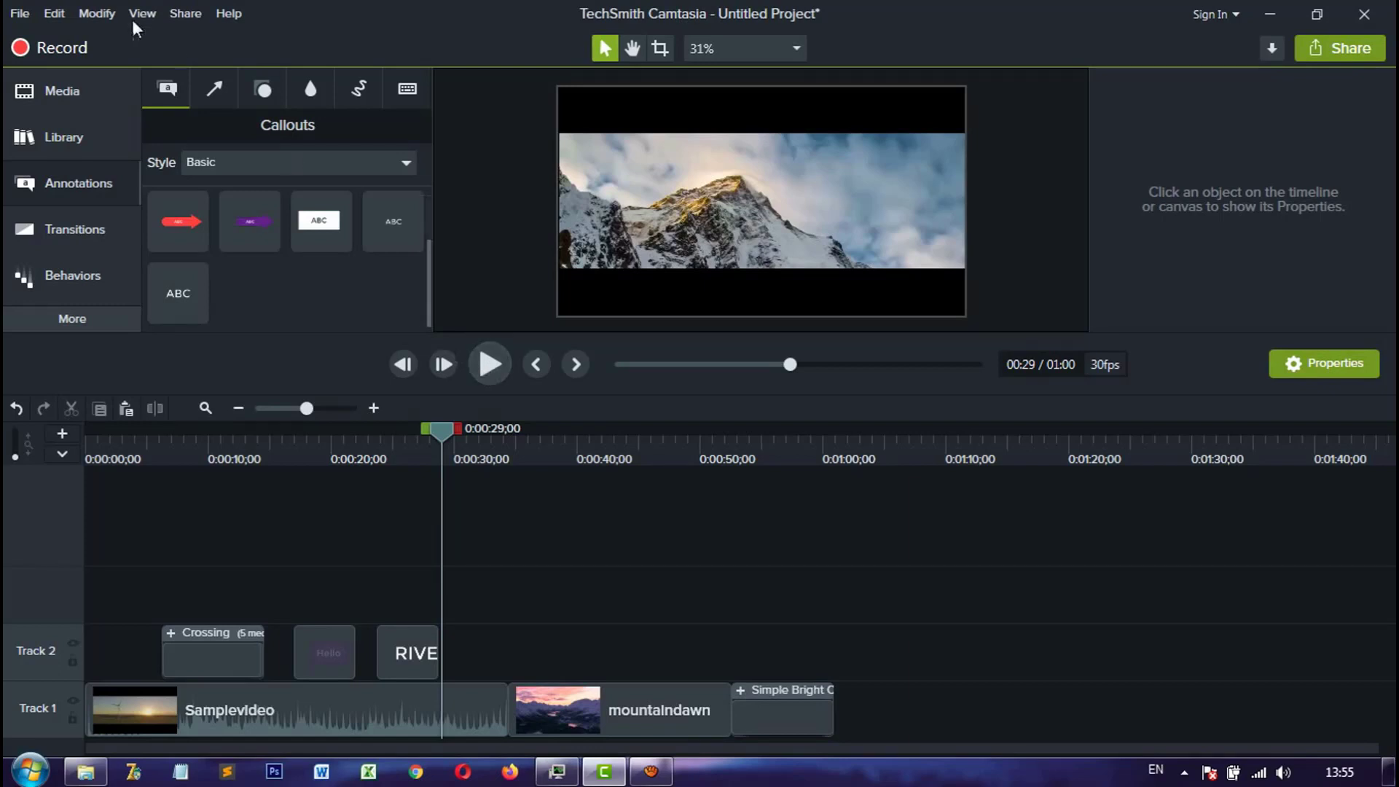
Step: Add the green Basic-style arrow to Track 2 after the RIVER callout and stretch its tail diagonally down-left over the mountain
left_click(212, 93)
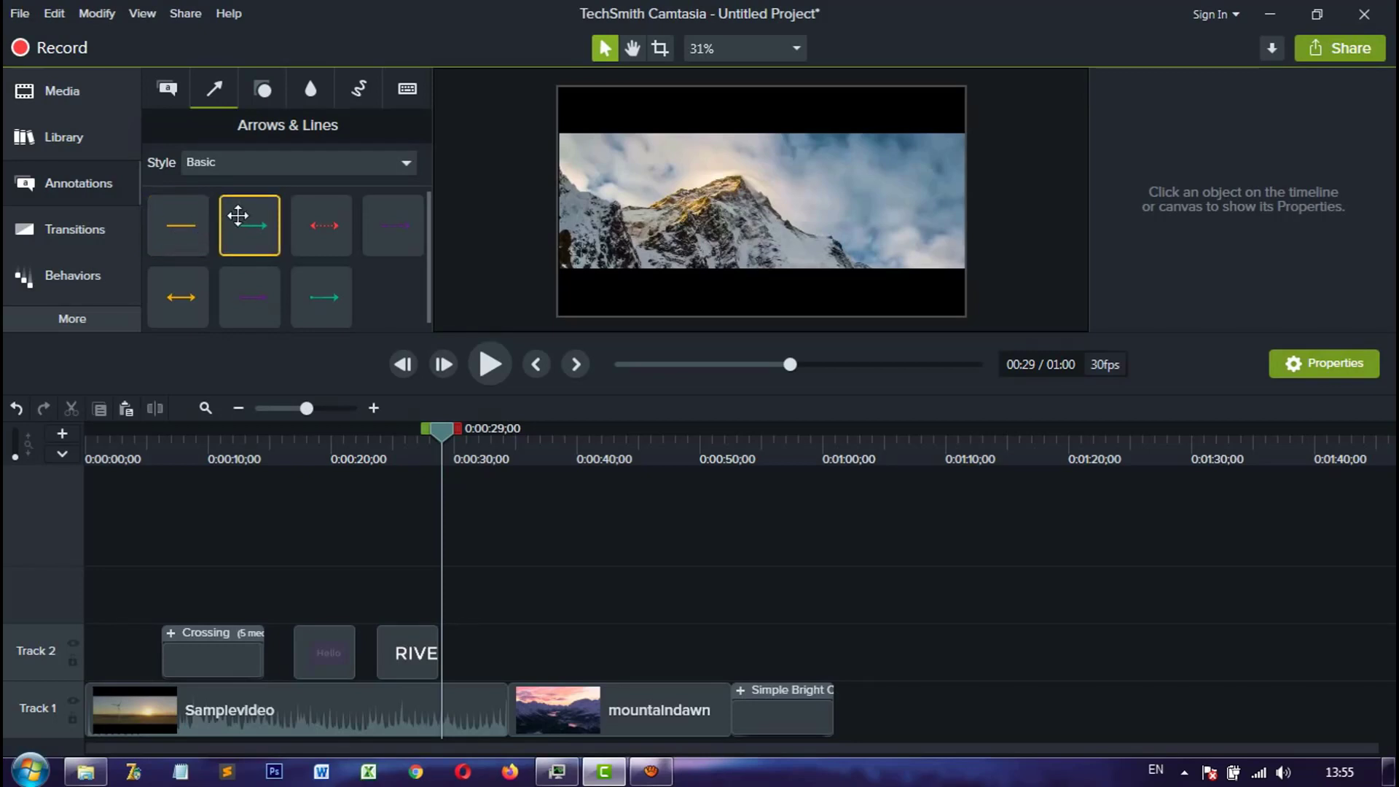
left_click_drag(238, 215, 469, 645)
left_click(473, 440)
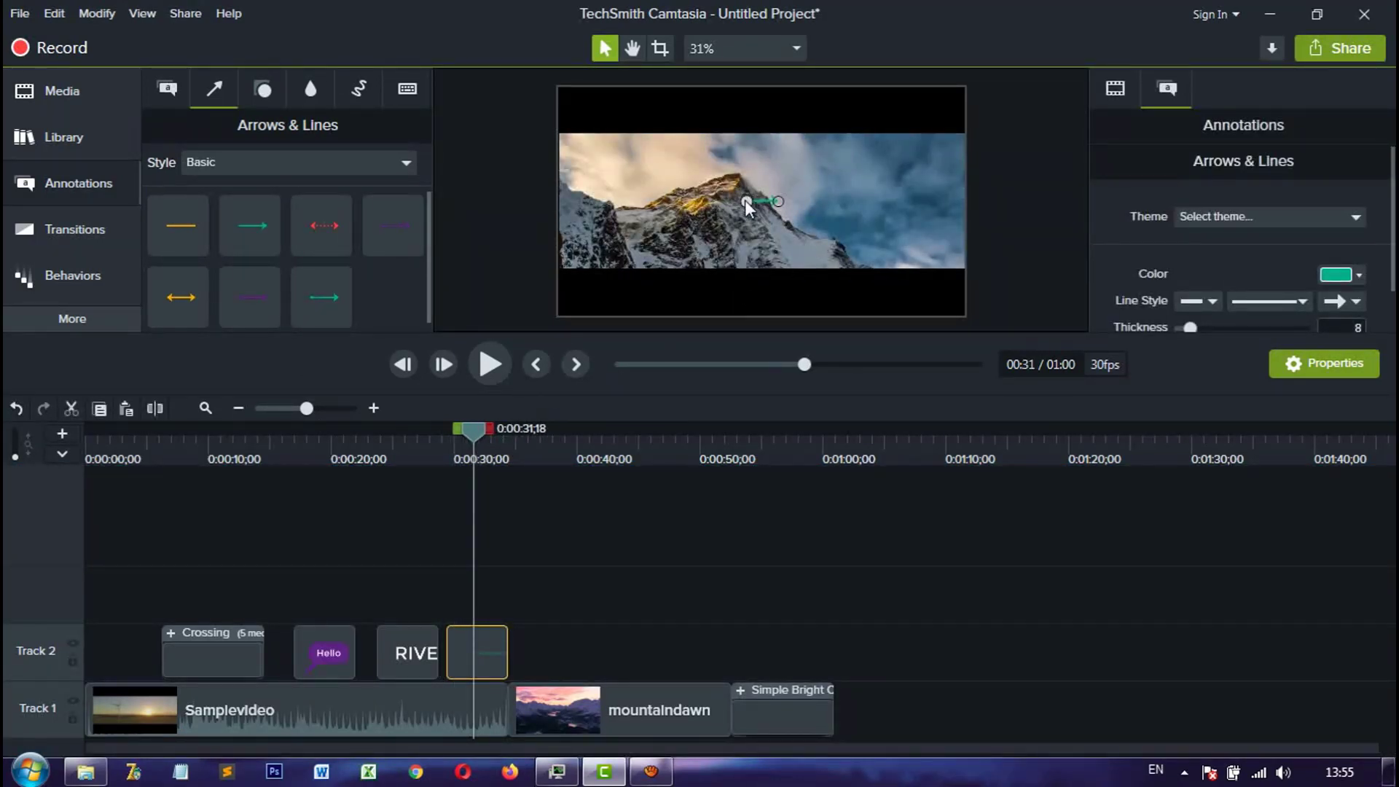
left_click_drag(744, 200, 705, 259)
Step: Set the RIVER text callout's font to Aharoni with the Bold weight
left_click(408, 448)
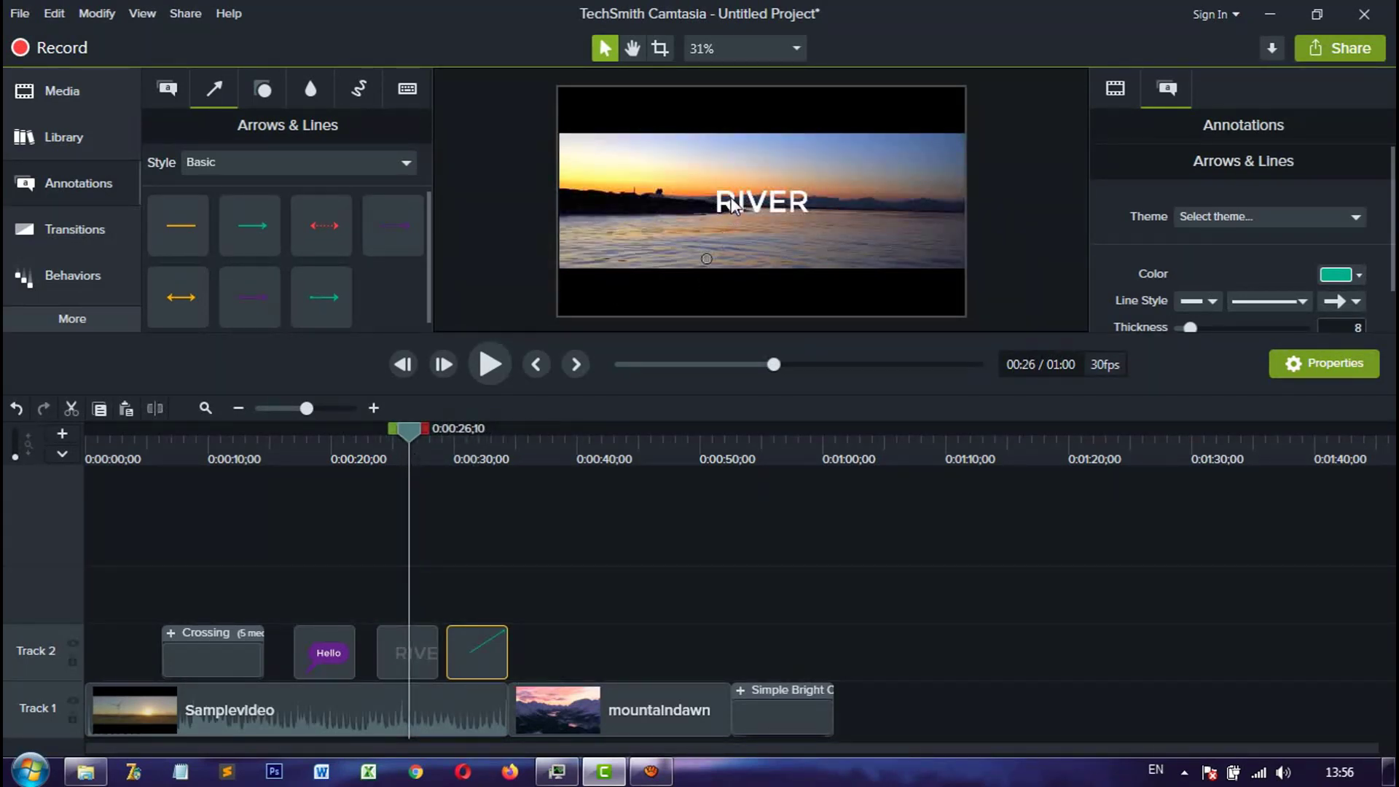
left_click(167, 91)
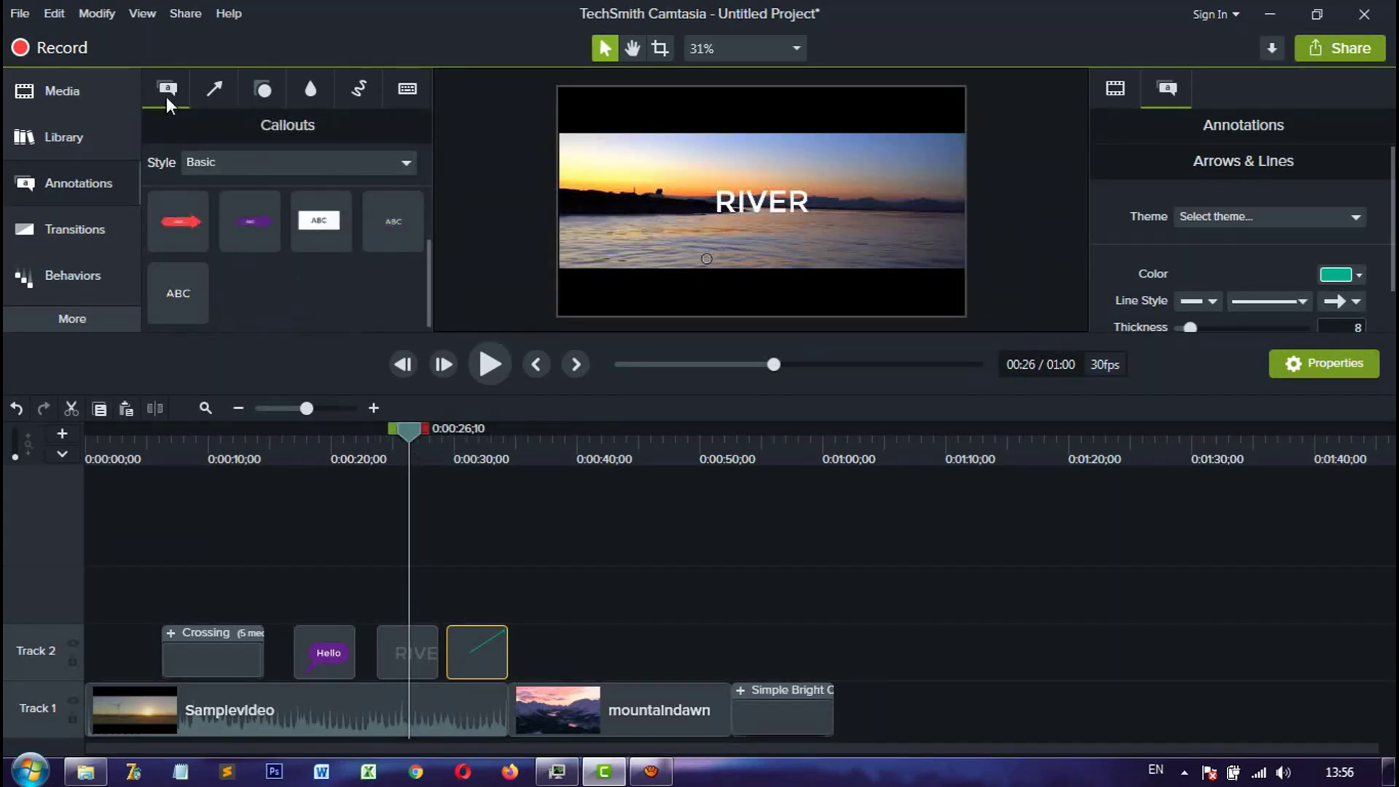
left_click(735, 205)
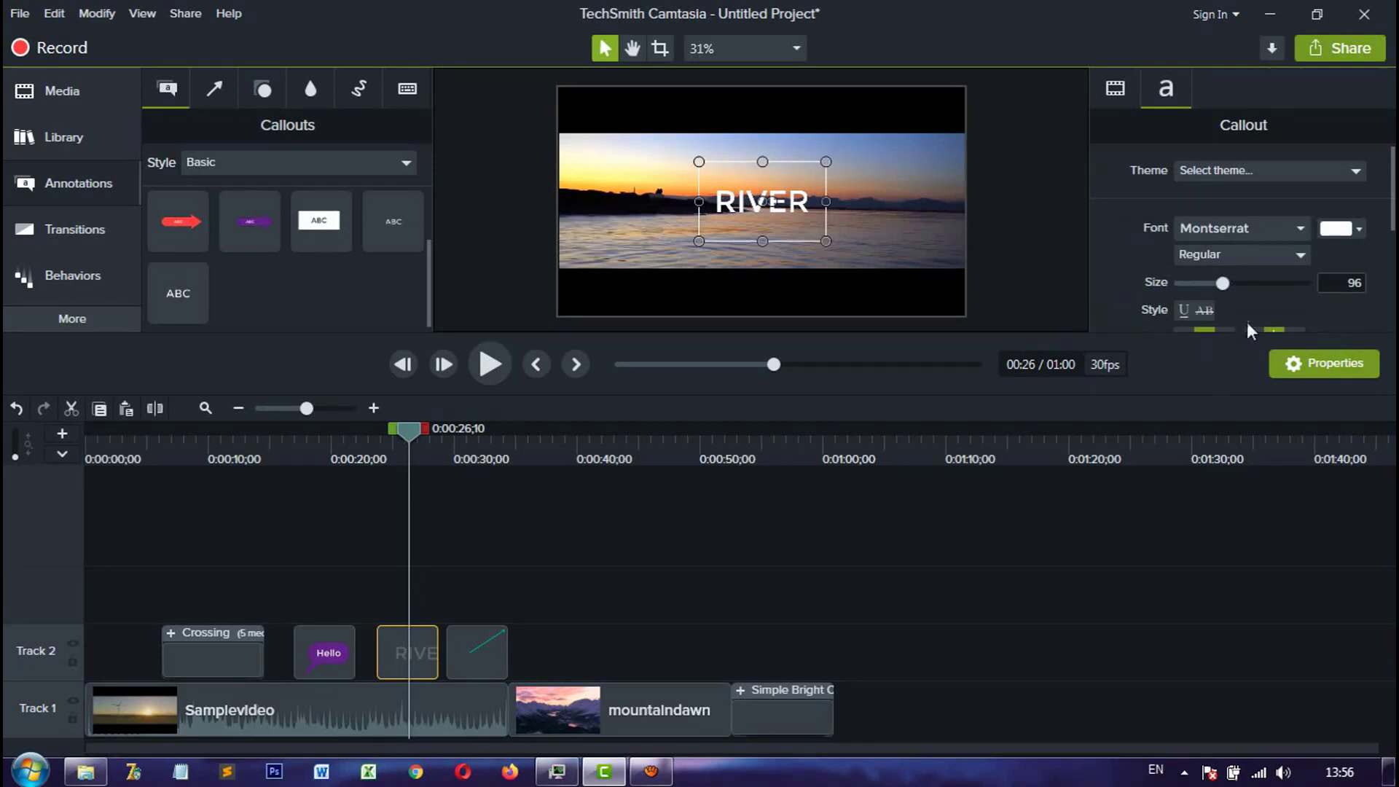
left_click(1314, 363)
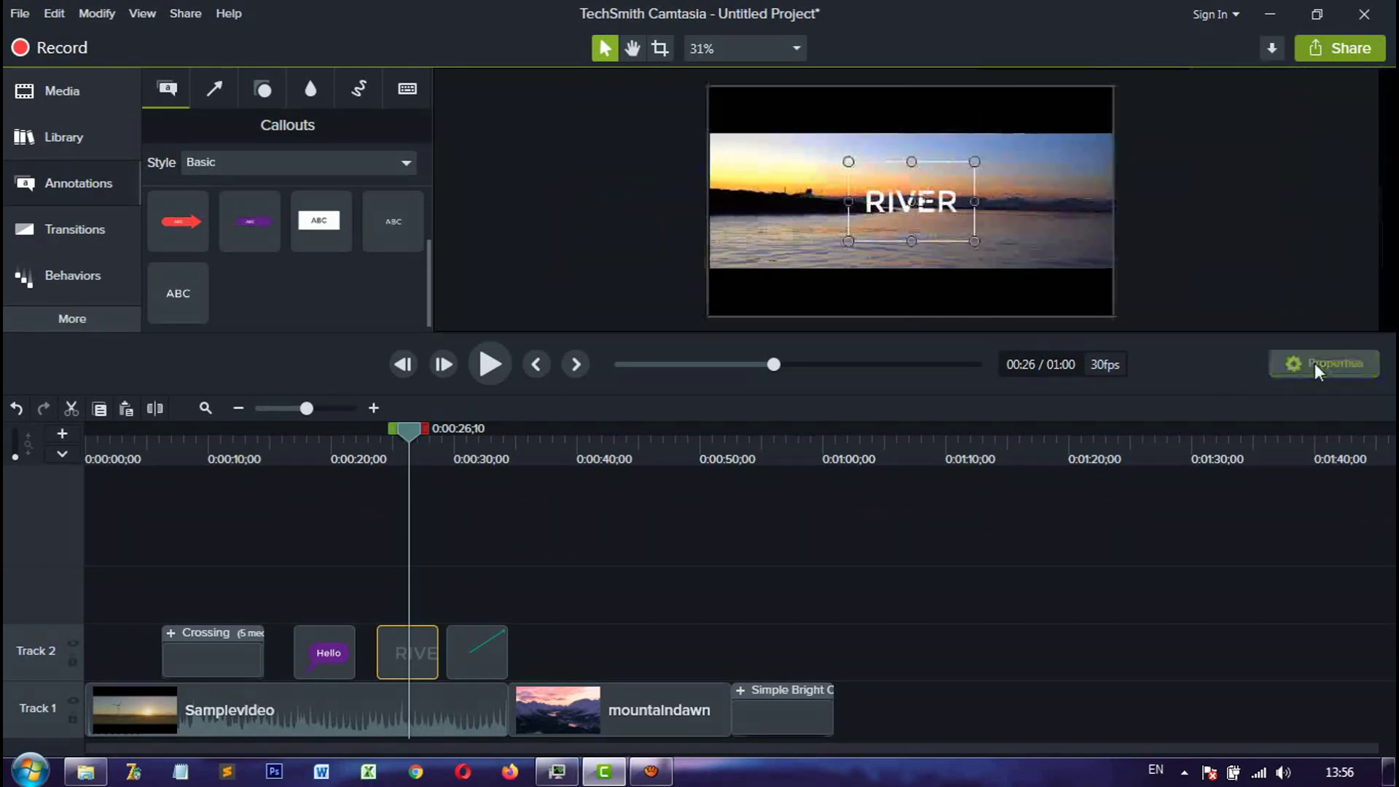
left_click(1314, 363)
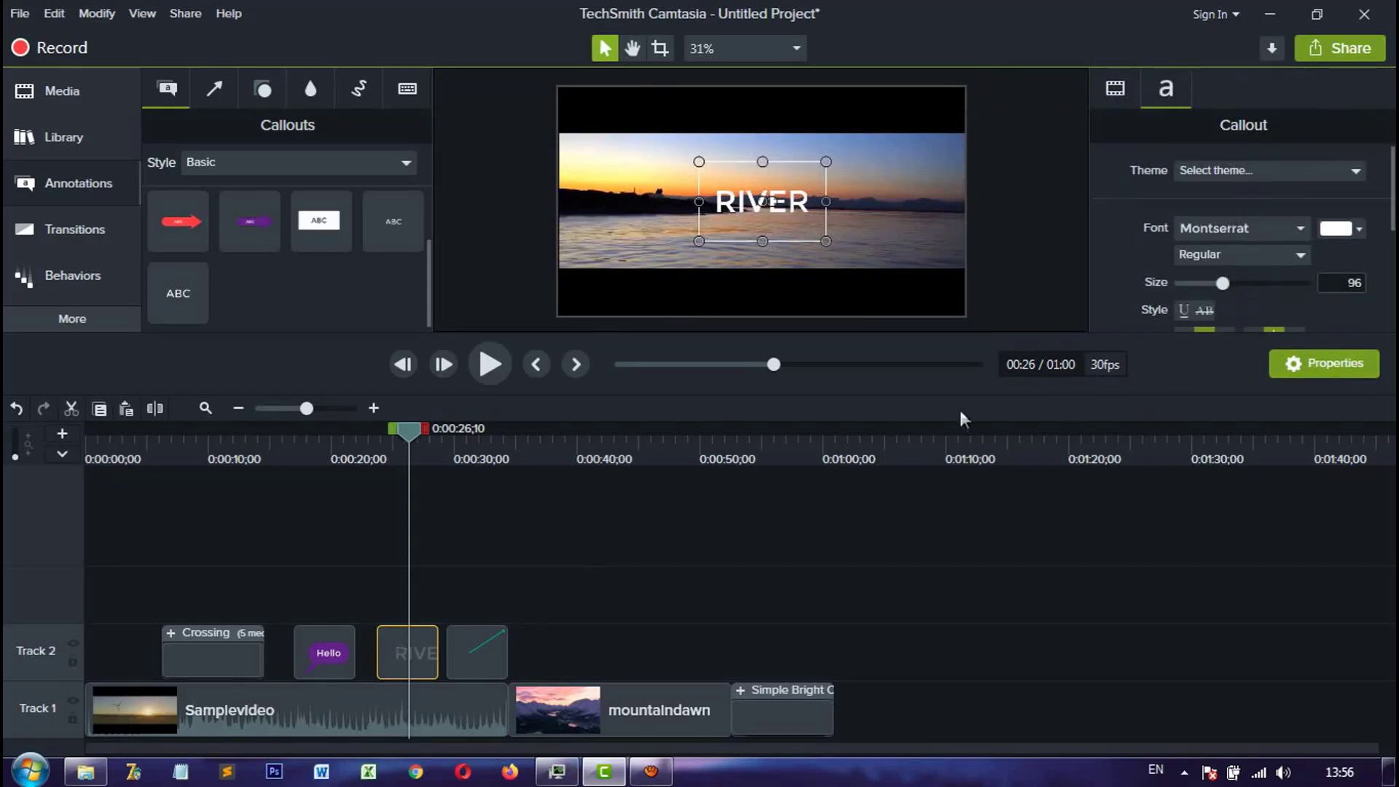
left_click(1269, 226)
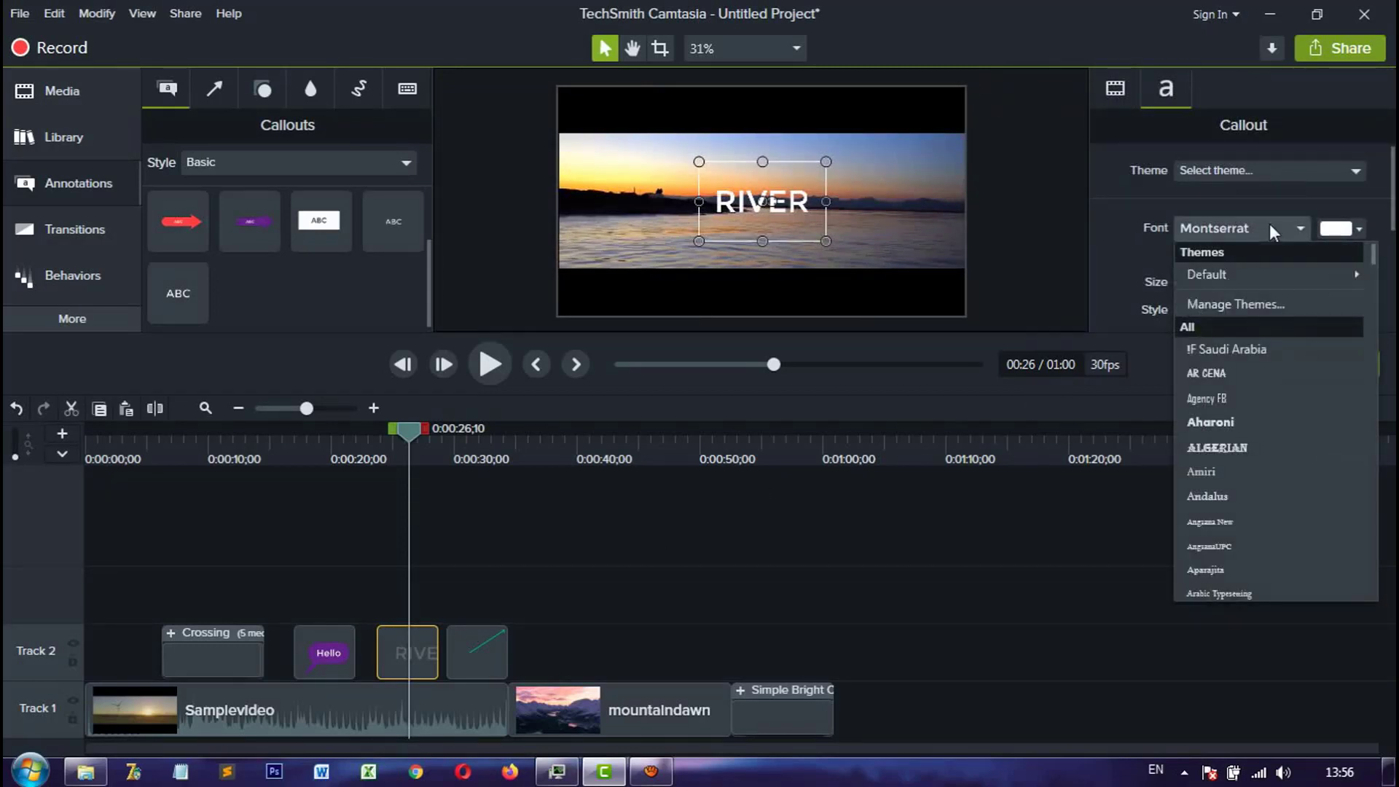
left_click(1226, 426)
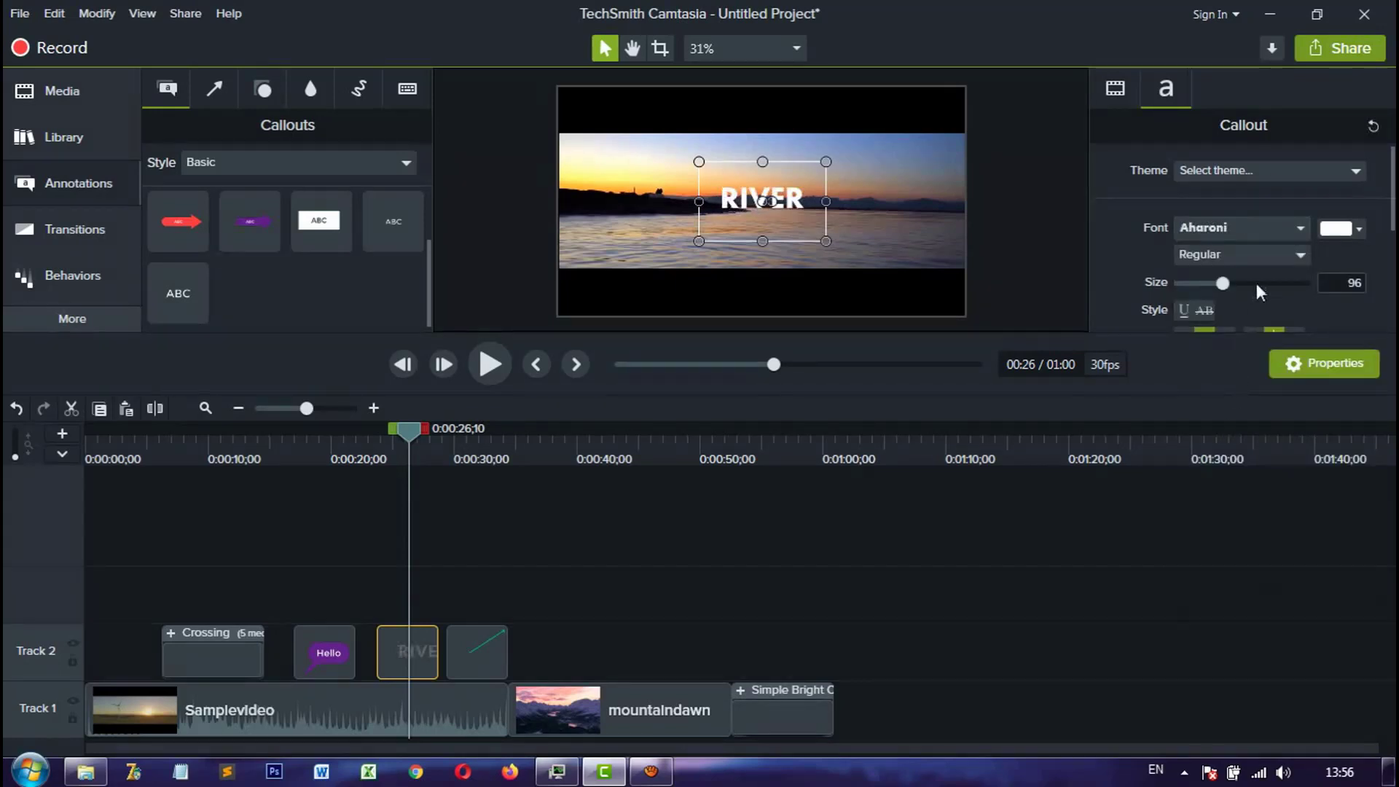
left_click(1281, 256)
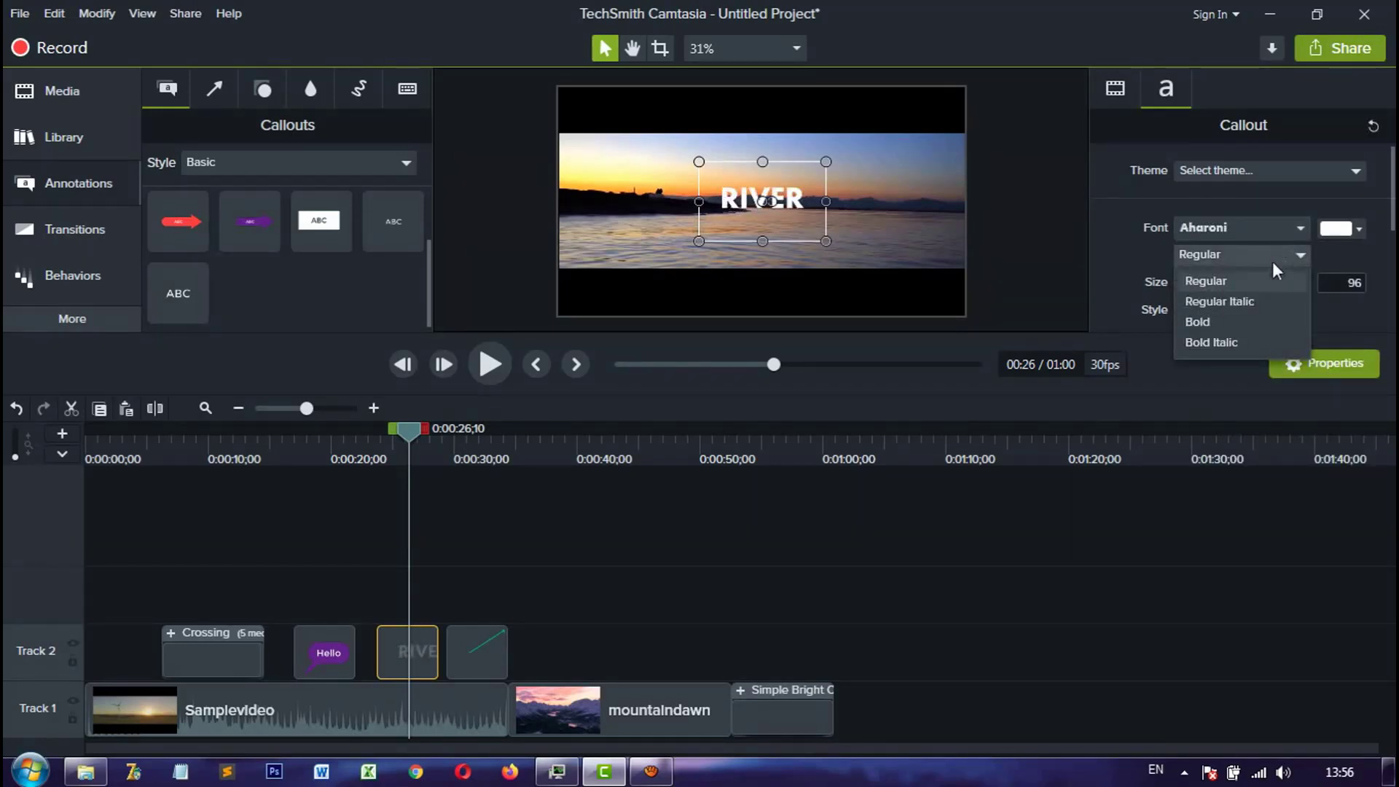
left_click(1222, 323)
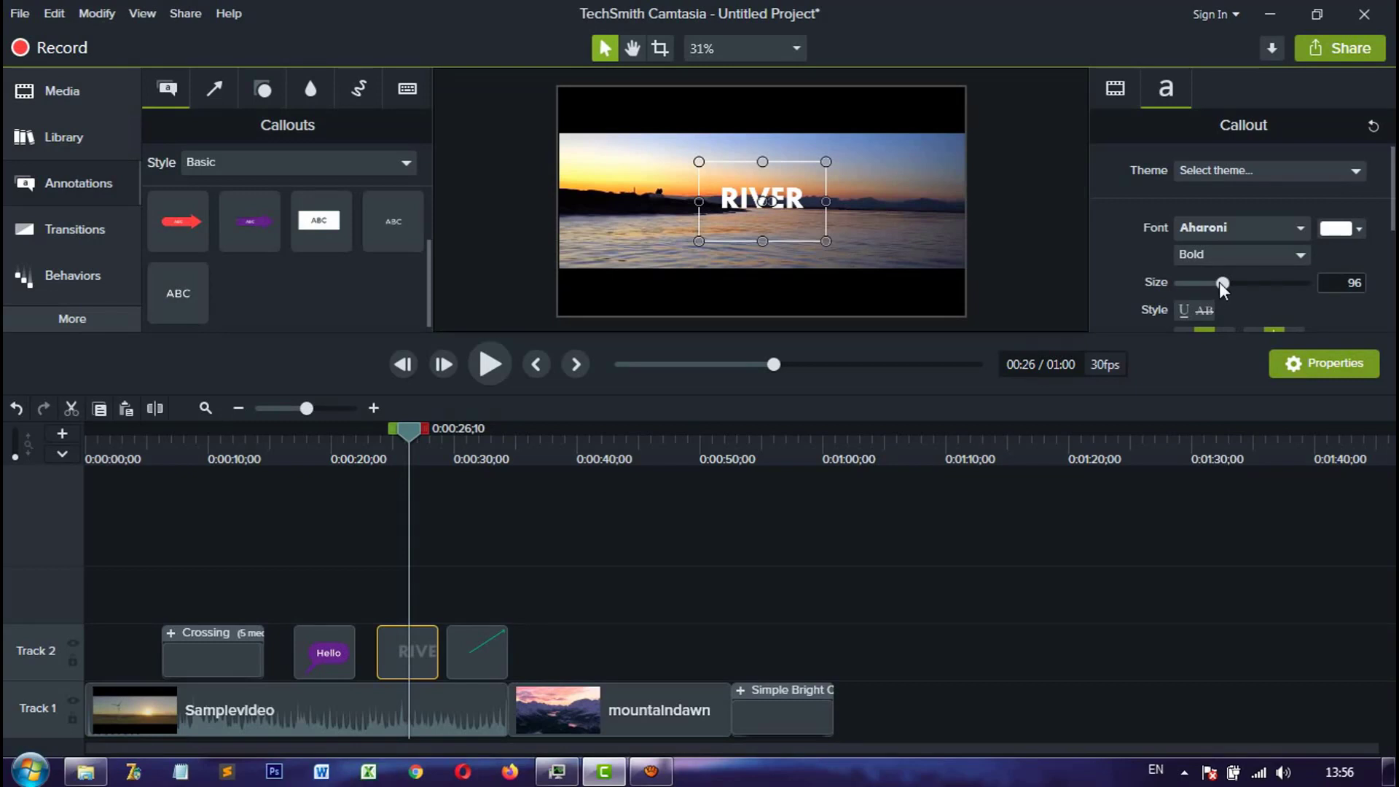
Step: Set the RIVER text callout's font size to 143
mouse_move(1218, 282)
left_mouse_down()
mouse_move(1280, 287)
mouse_move(1245, 290)
left_mouse_up()
scroll(1256, 309, "down", 2)
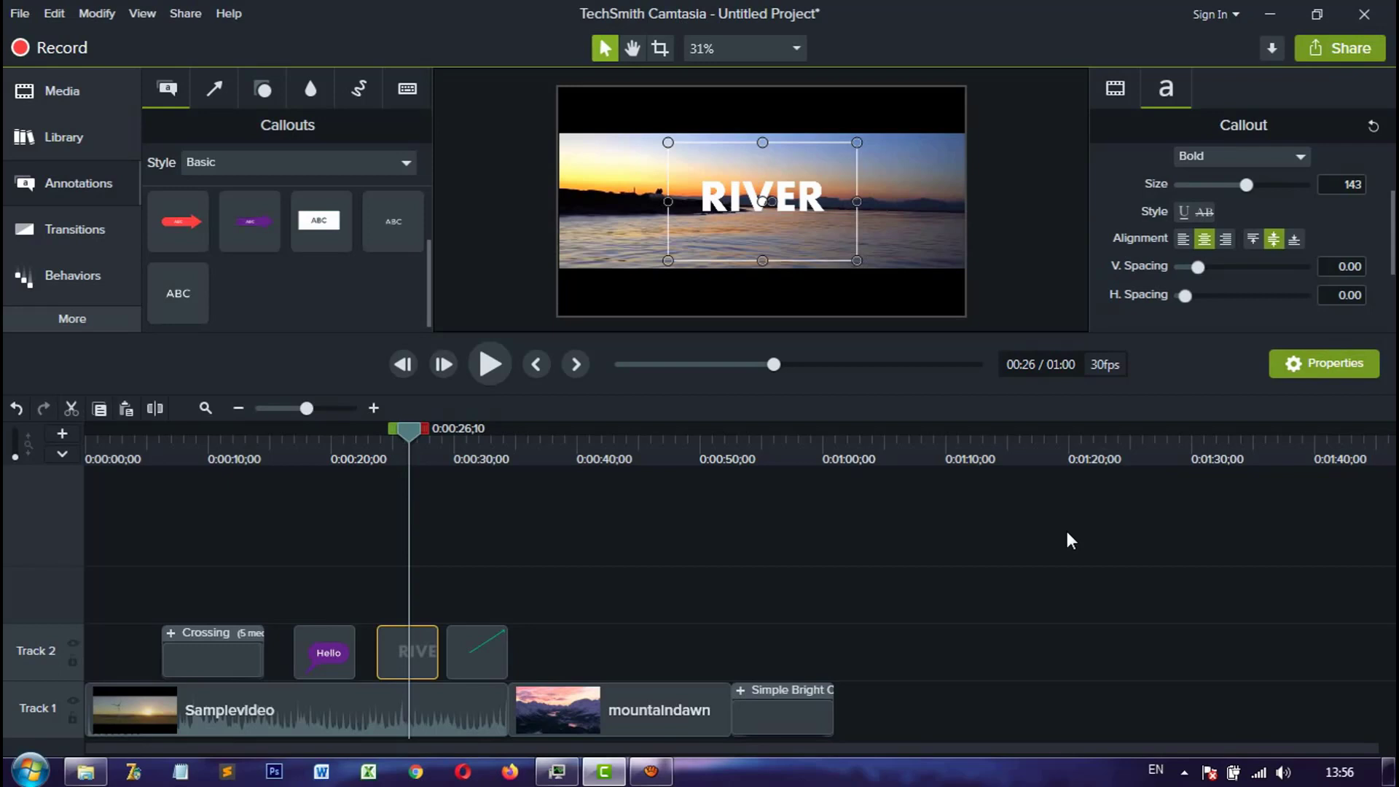
Step: Give the green arrow over the mountain a round dot as its line start style
left_click(474, 448)
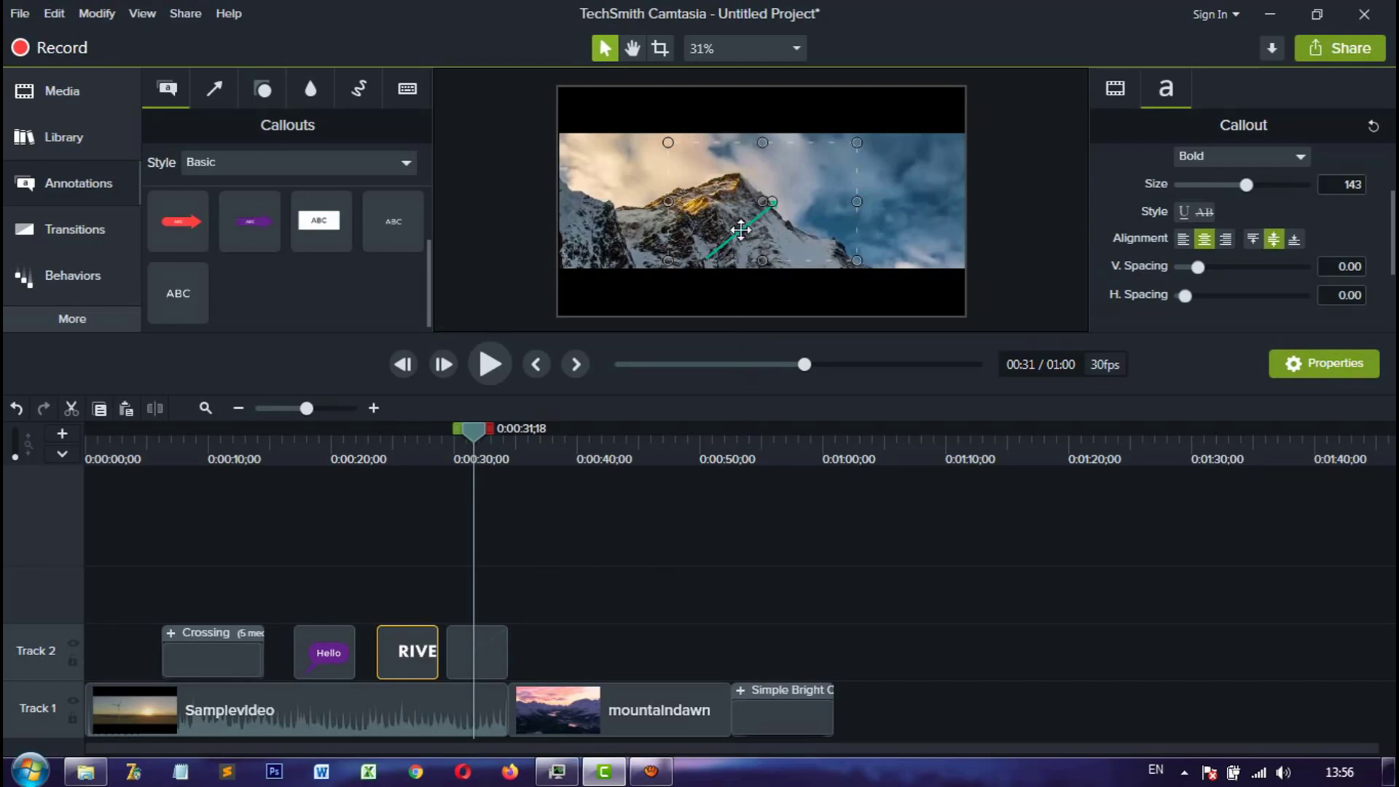
scroll(1314, 269, "up", 3)
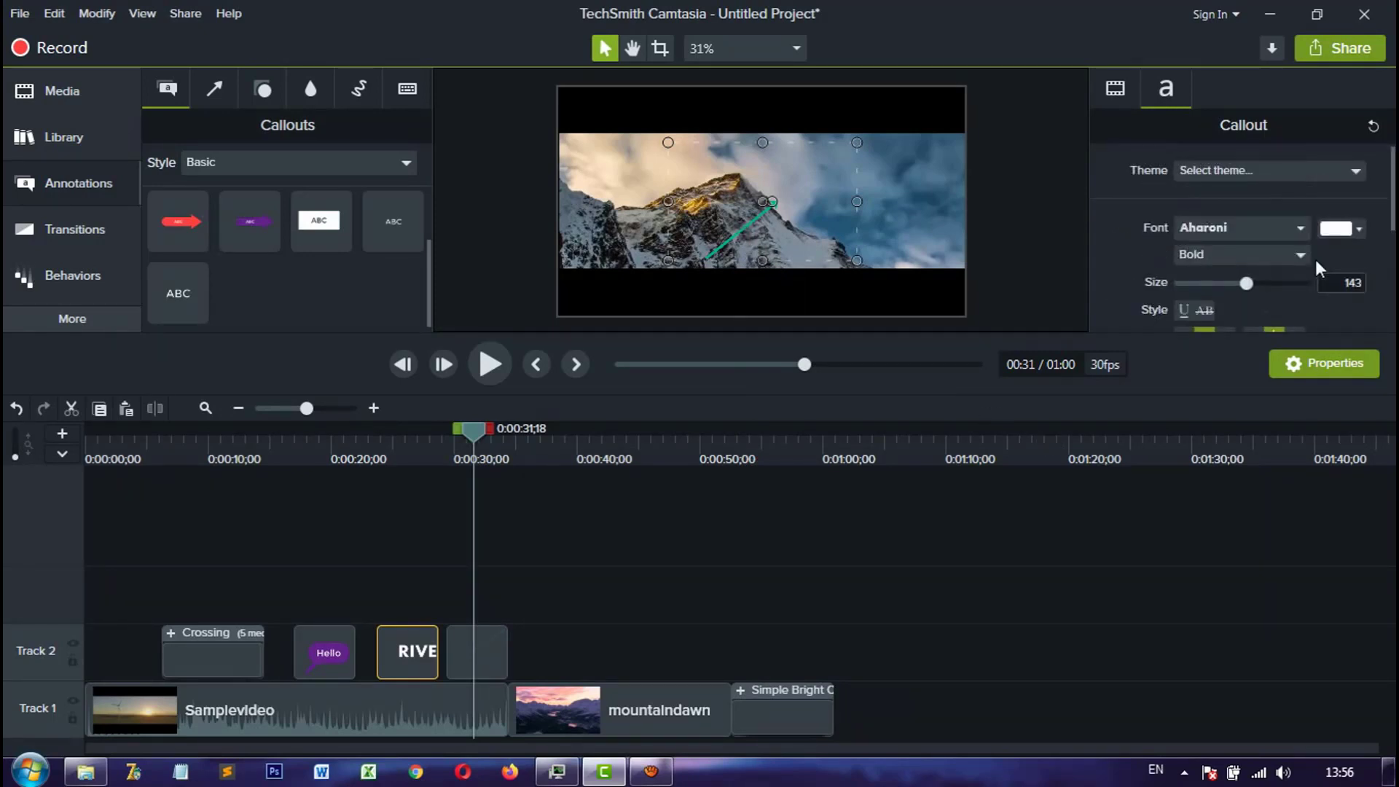
left_click(491, 649)
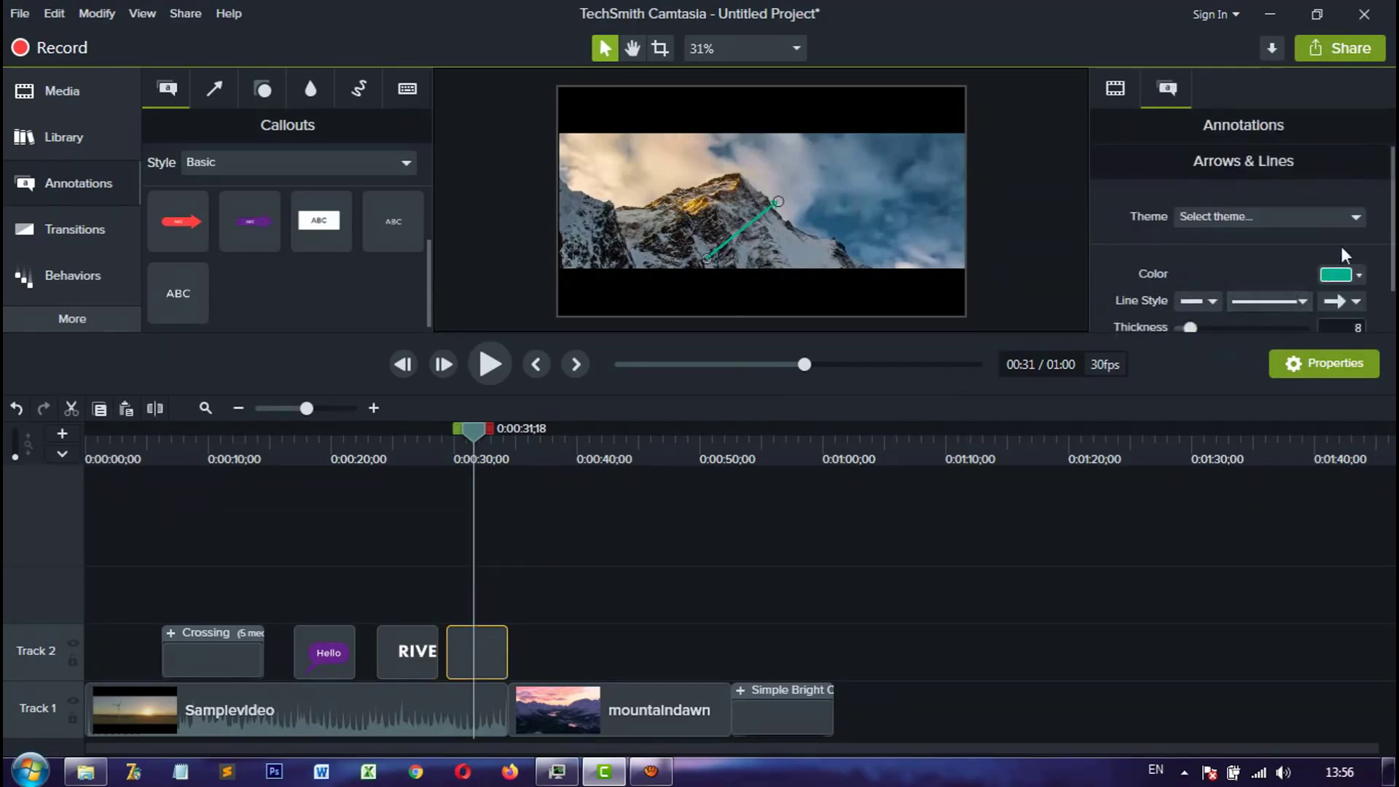
scroll(1341, 246, "down", 1)
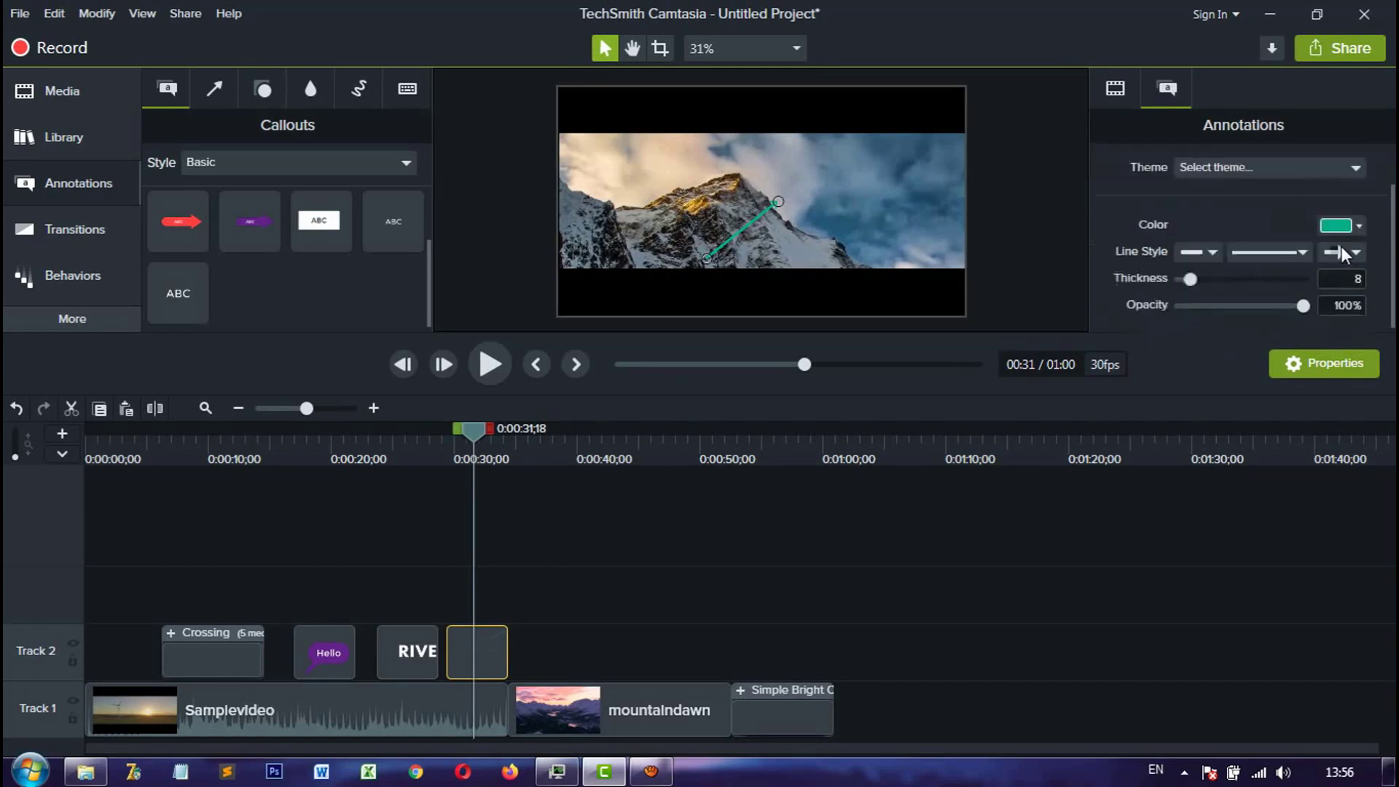
left_click(1212, 252)
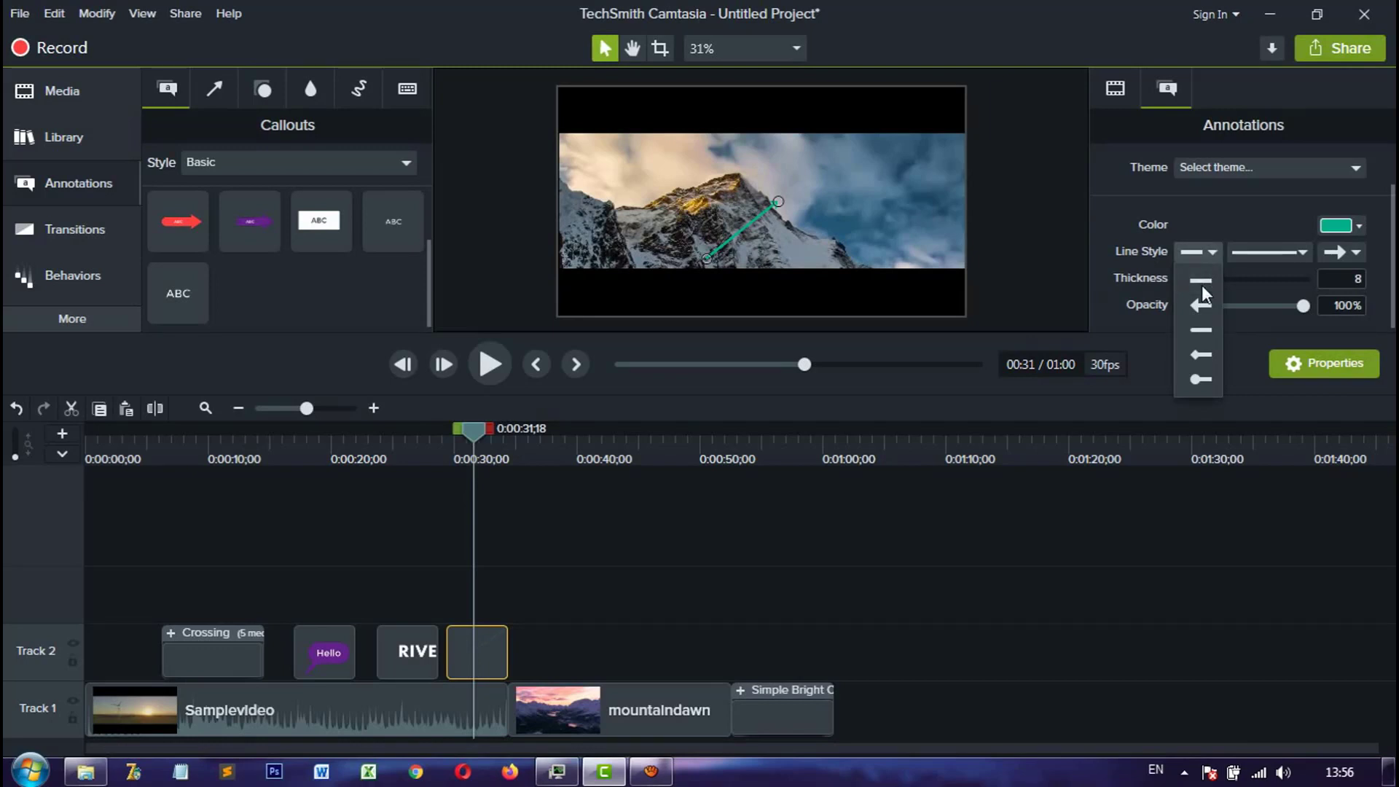
left_click(1201, 286)
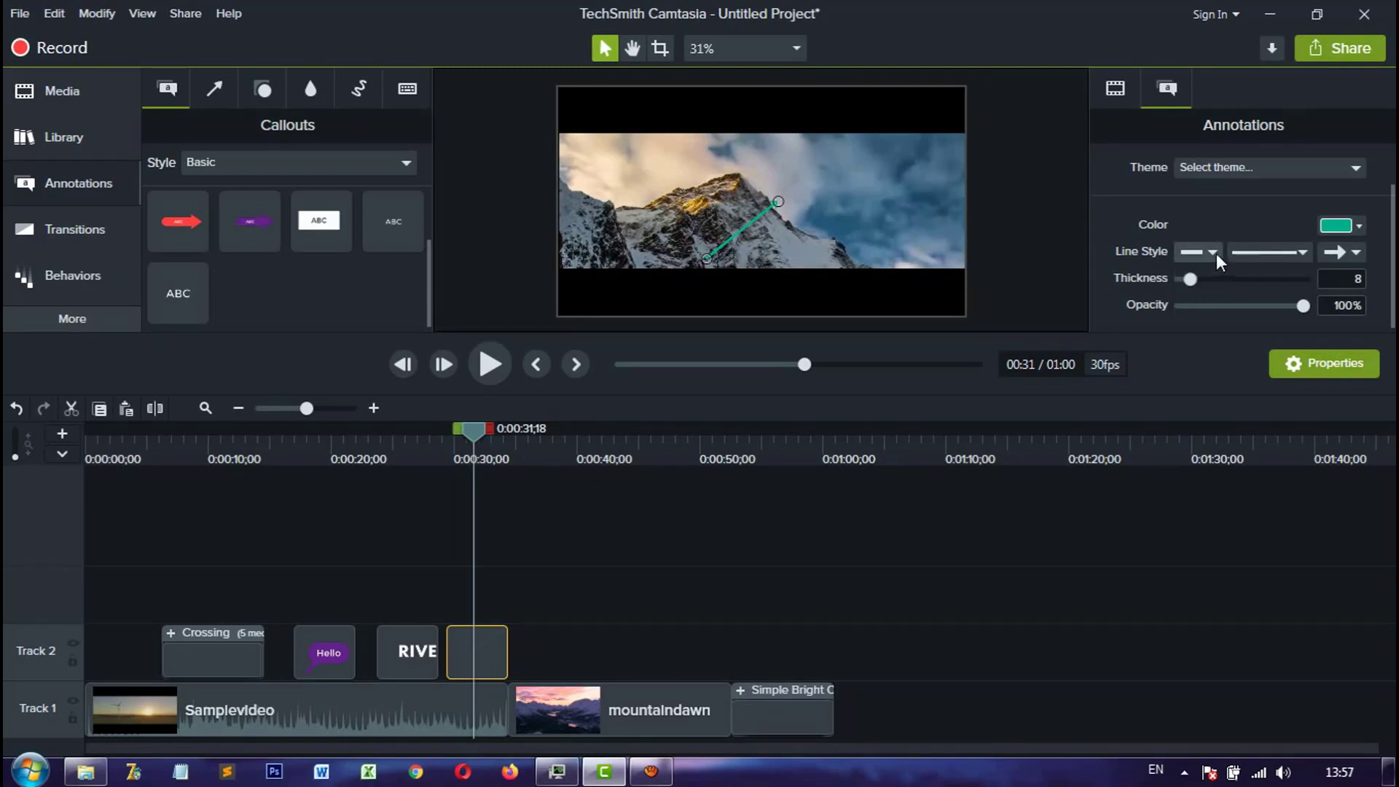
left_click(1213, 252)
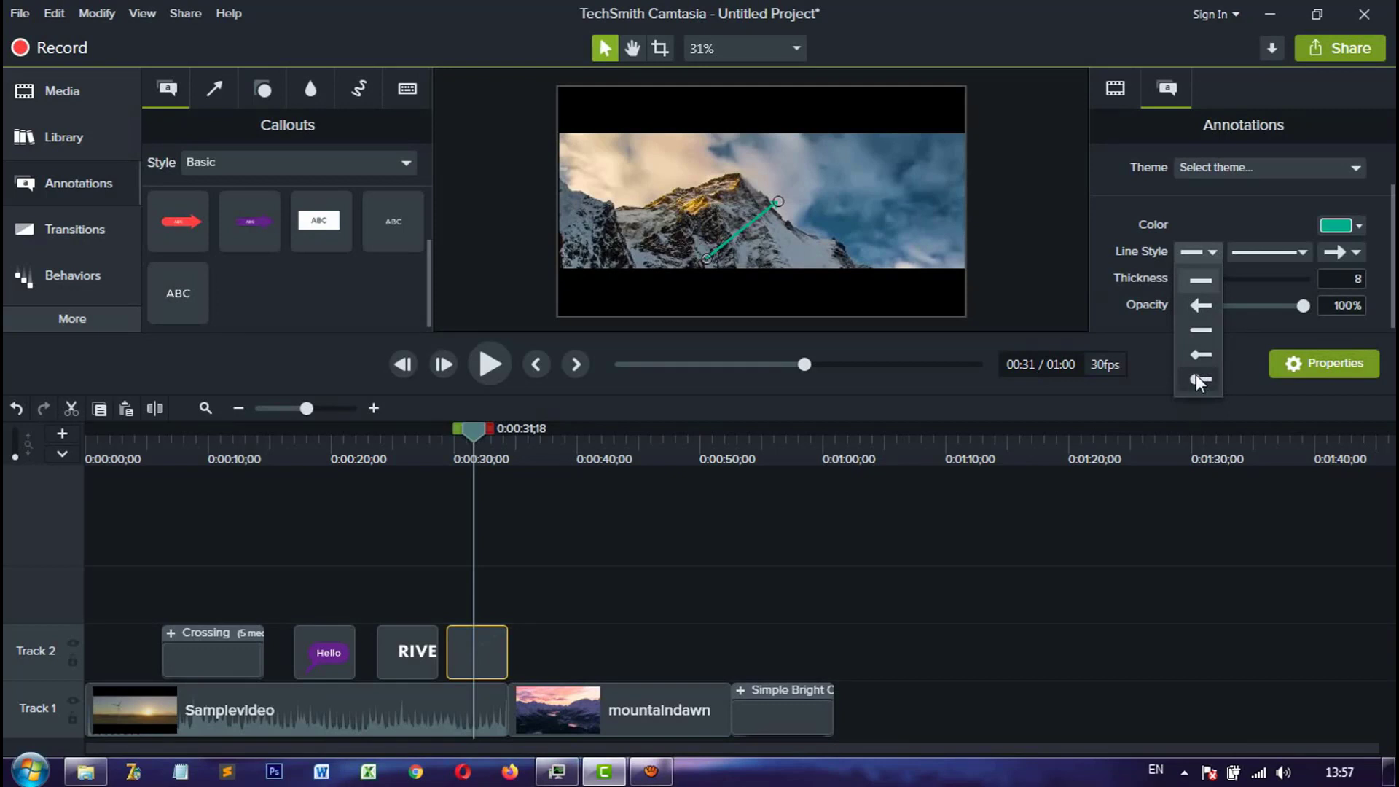
left_click(1196, 375)
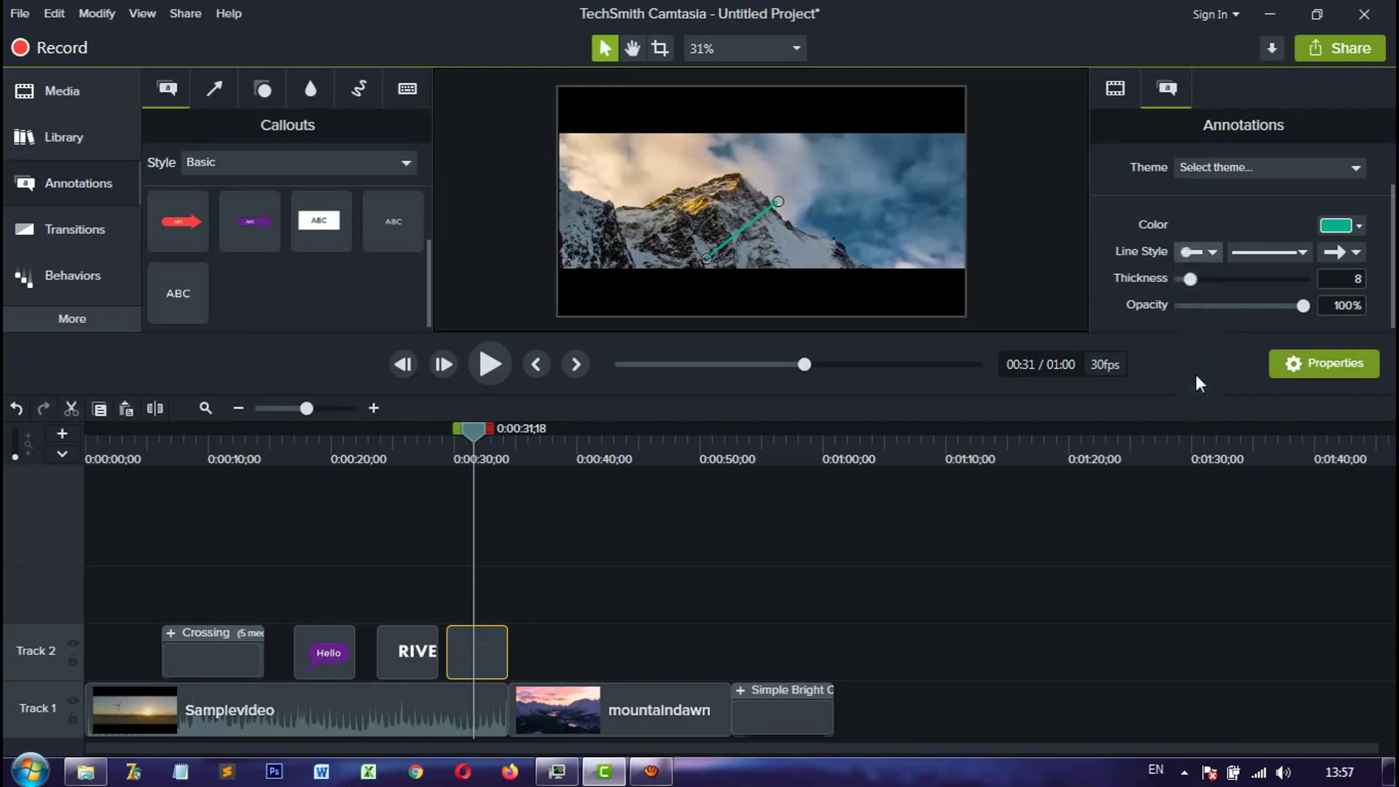
Step: Keep the green arrow's solid line and arrowhead end style, and set its thickness to 38
left_click(1283, 257)
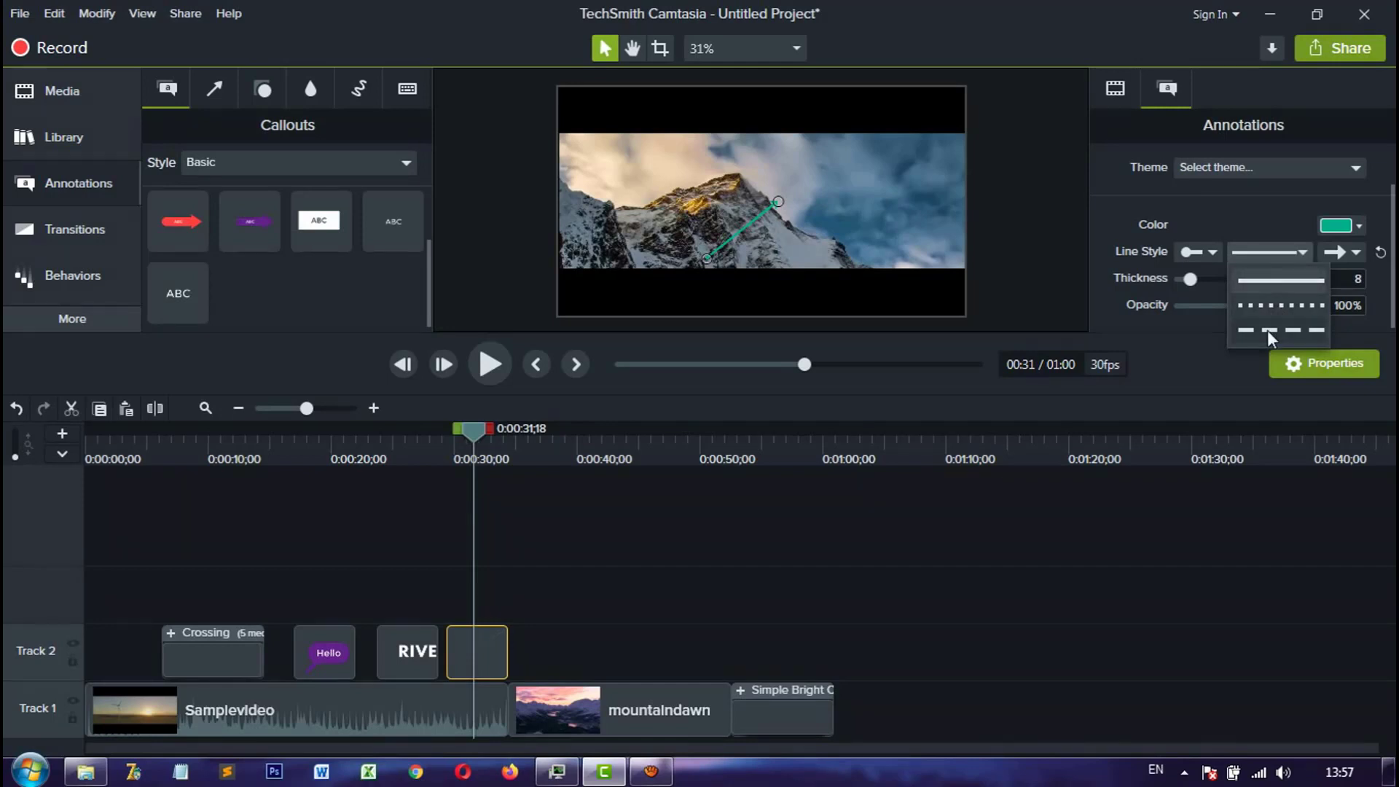
left_click(1356, 251)
left_click(1356, 251)
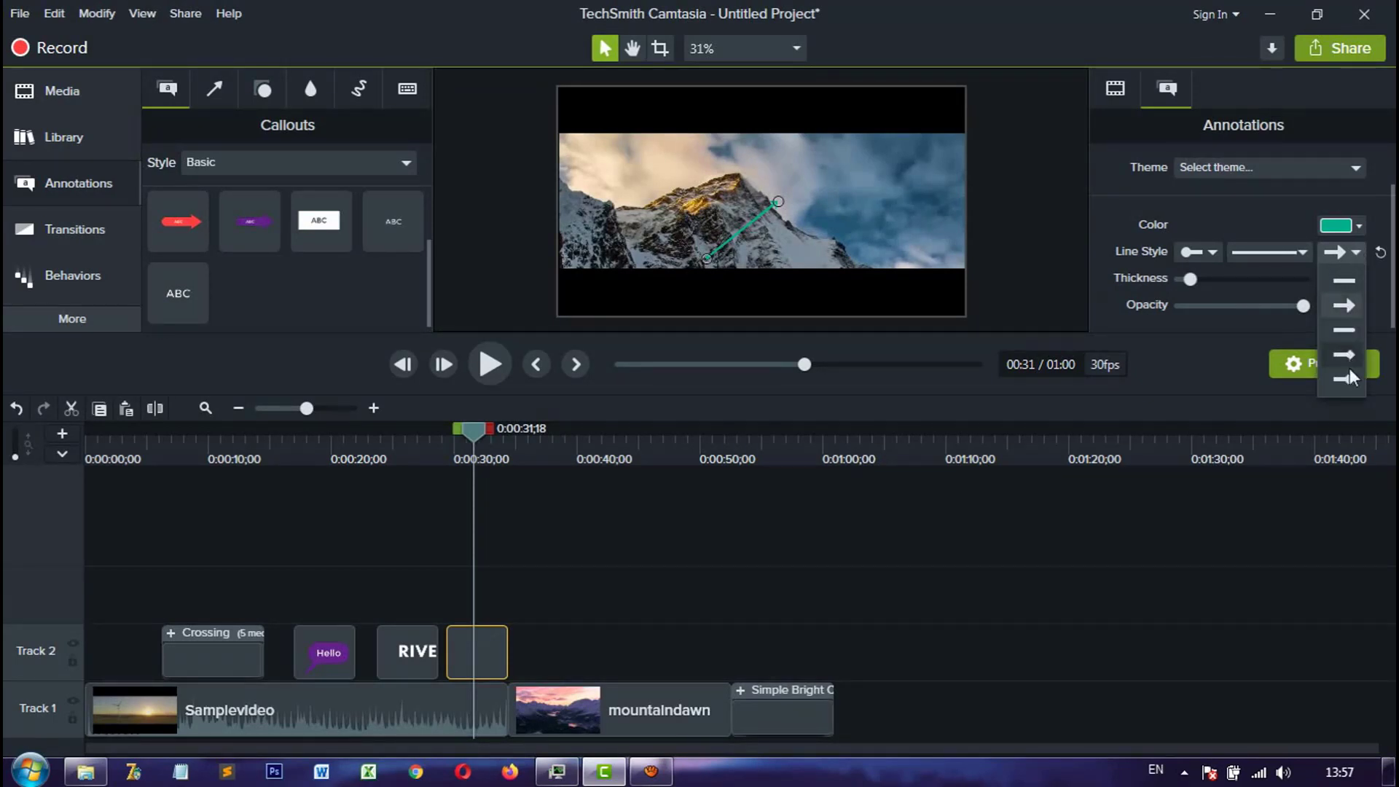
left_click(1338, 305)
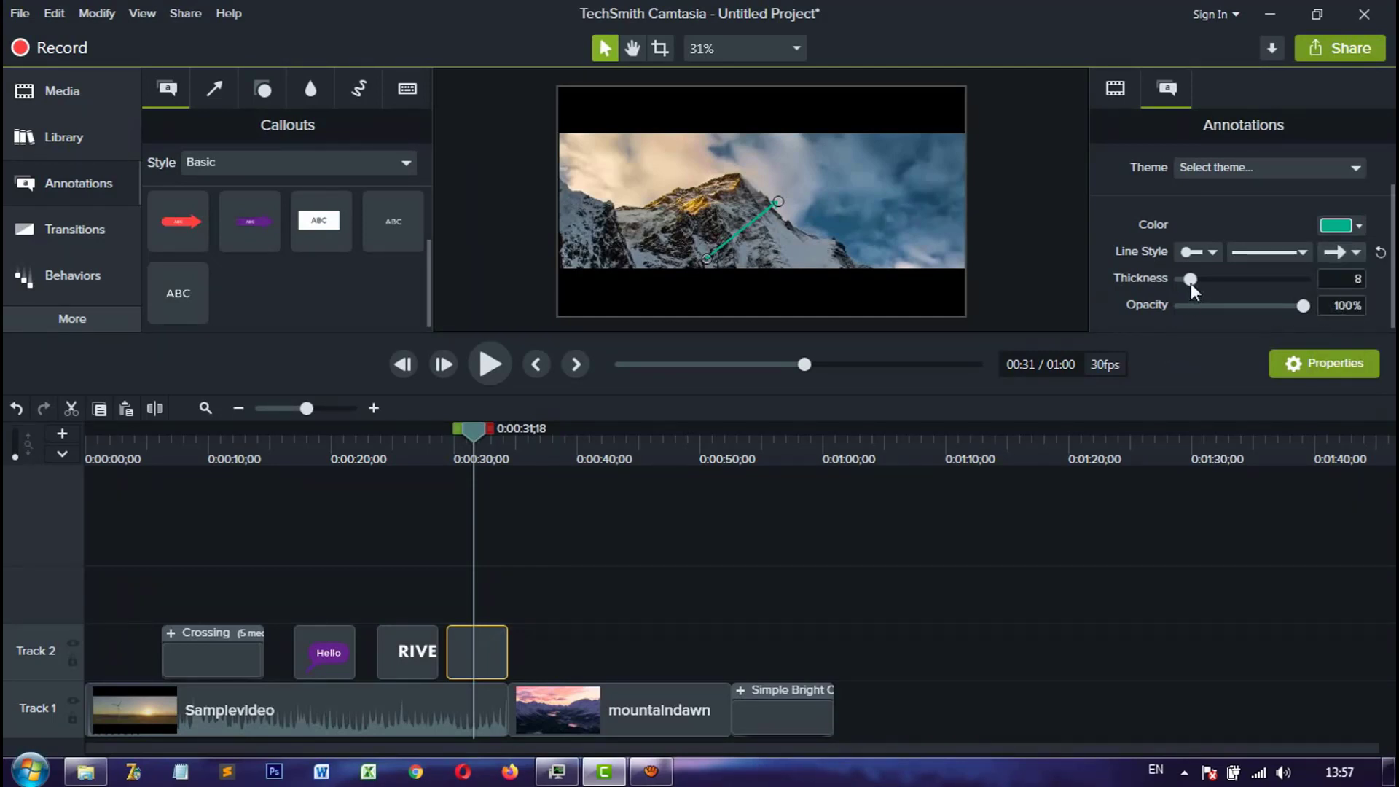
left_click_drag(1190, 283, 1228, 283)
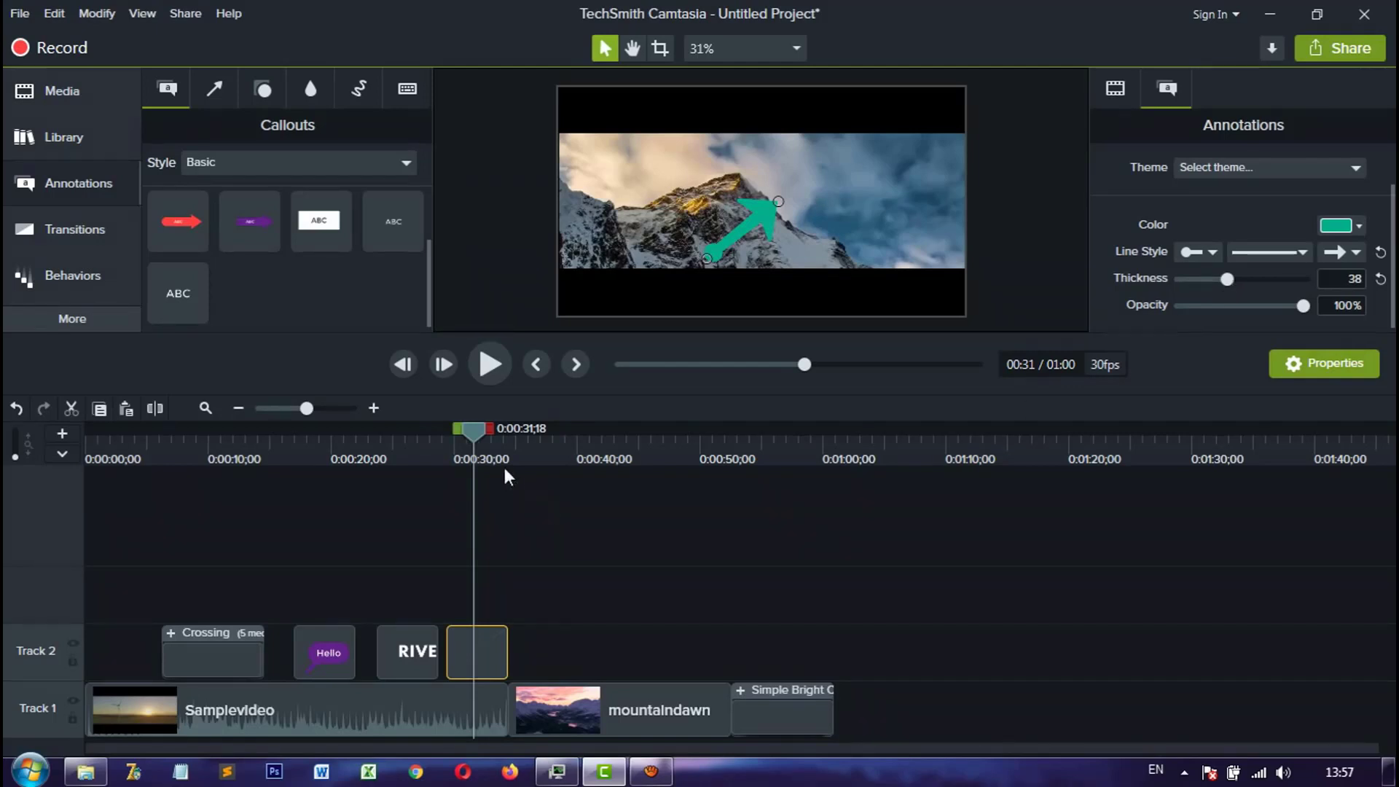
Step: Play the timeline from just before the arrow clip to preview the thicker arrow, pausing at 0:00:31;04
left_click_drag(460, 431, 421, 424)
left_click(495, 362)
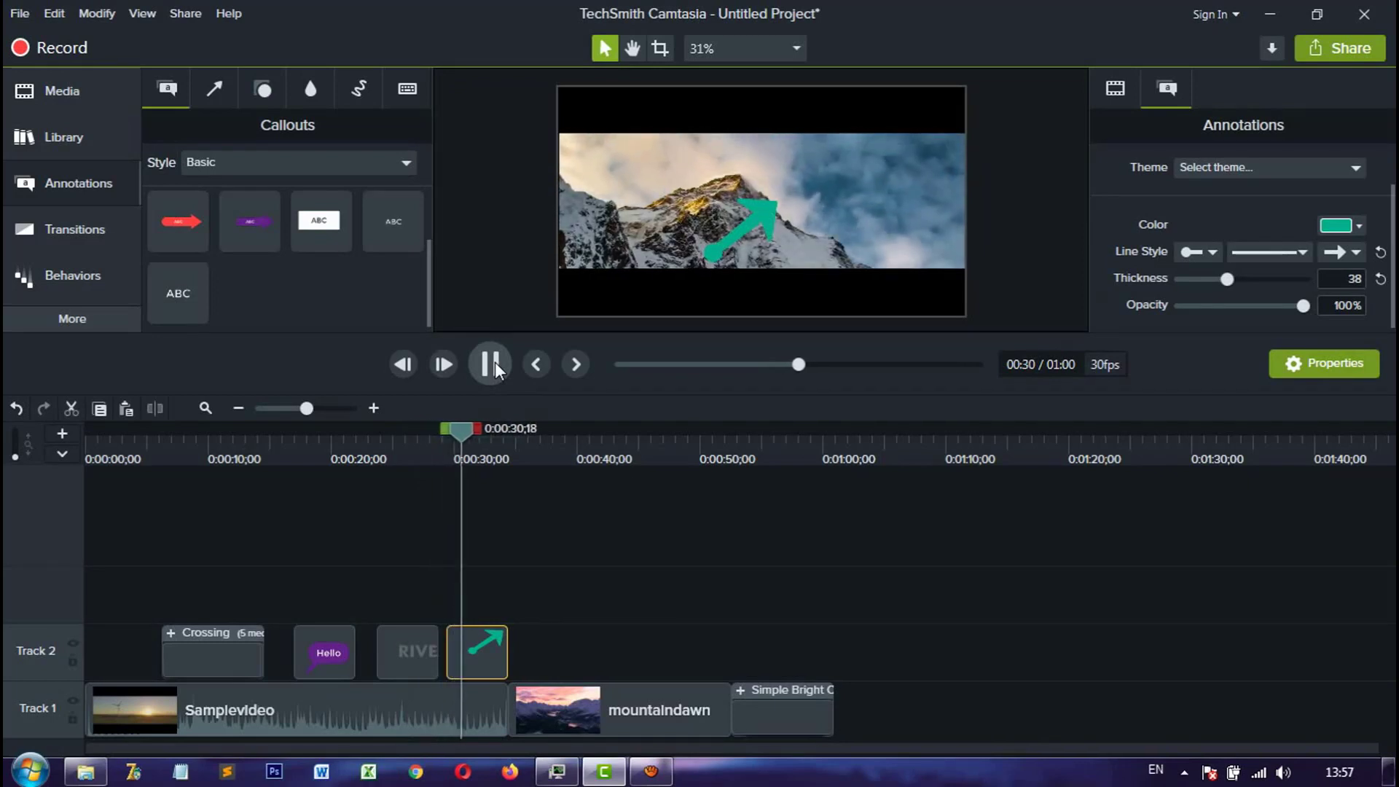
left_click(495, 361)
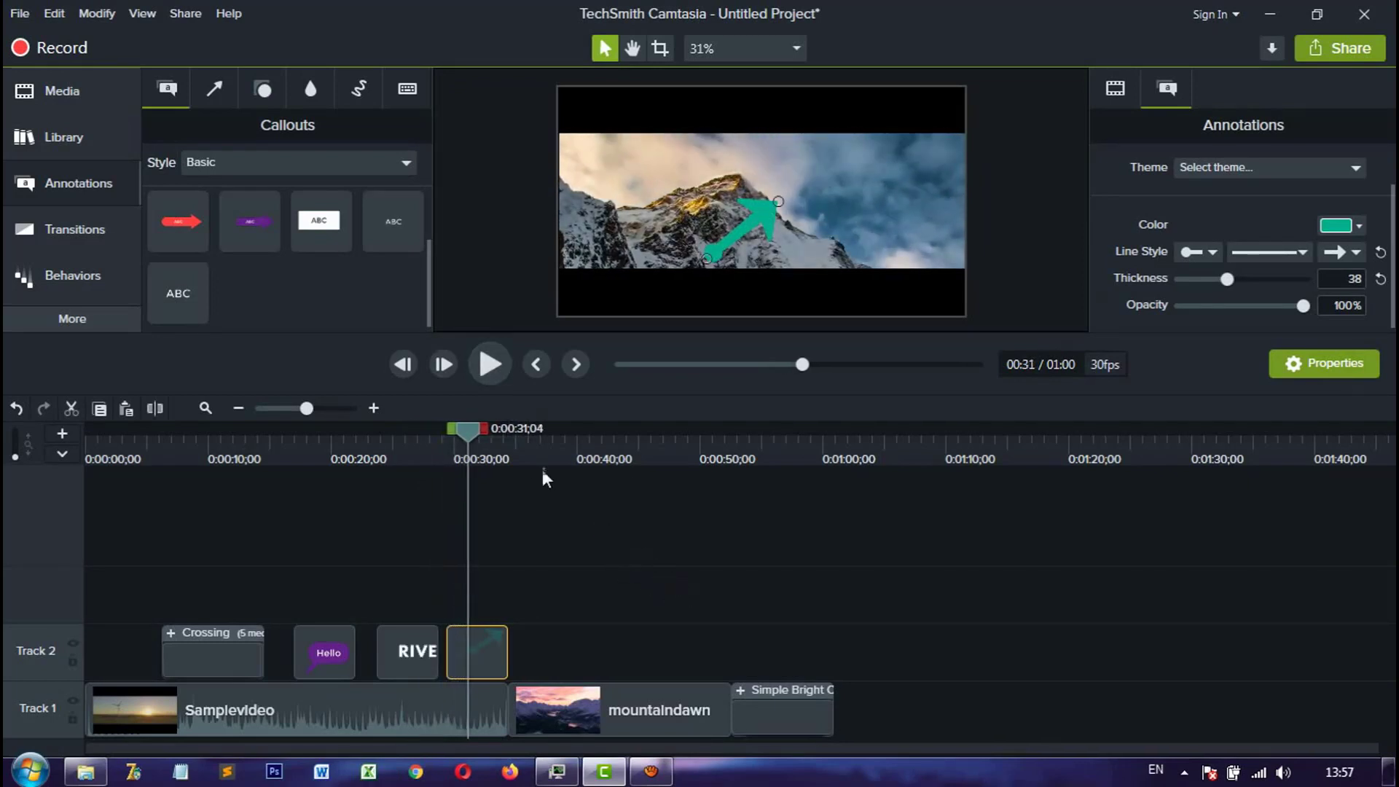
Step: Add the red Basic-style star to Track 2 after the arrow, move it into the sky's upper-left area and enlarge it slightly
left_click(206, 98)
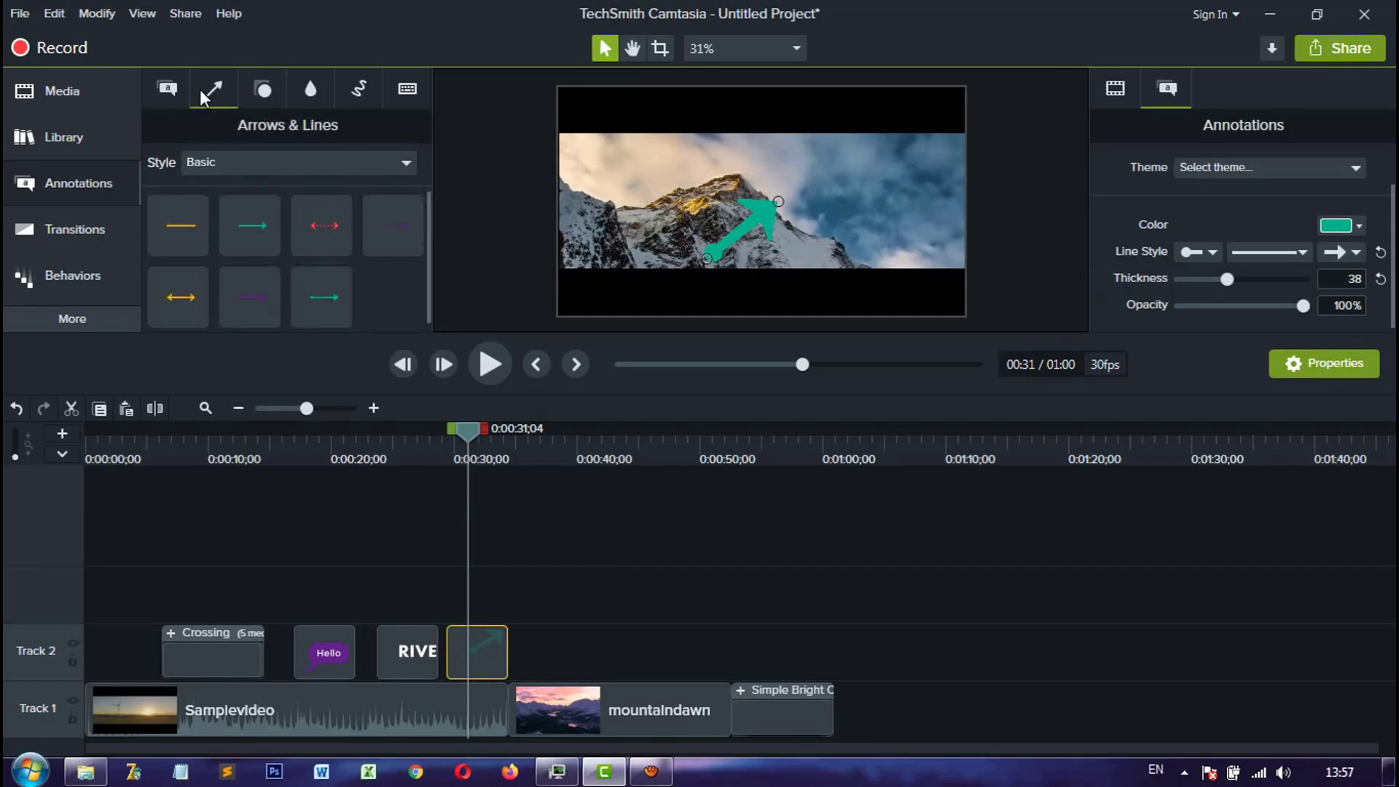
left_click(261, 89)
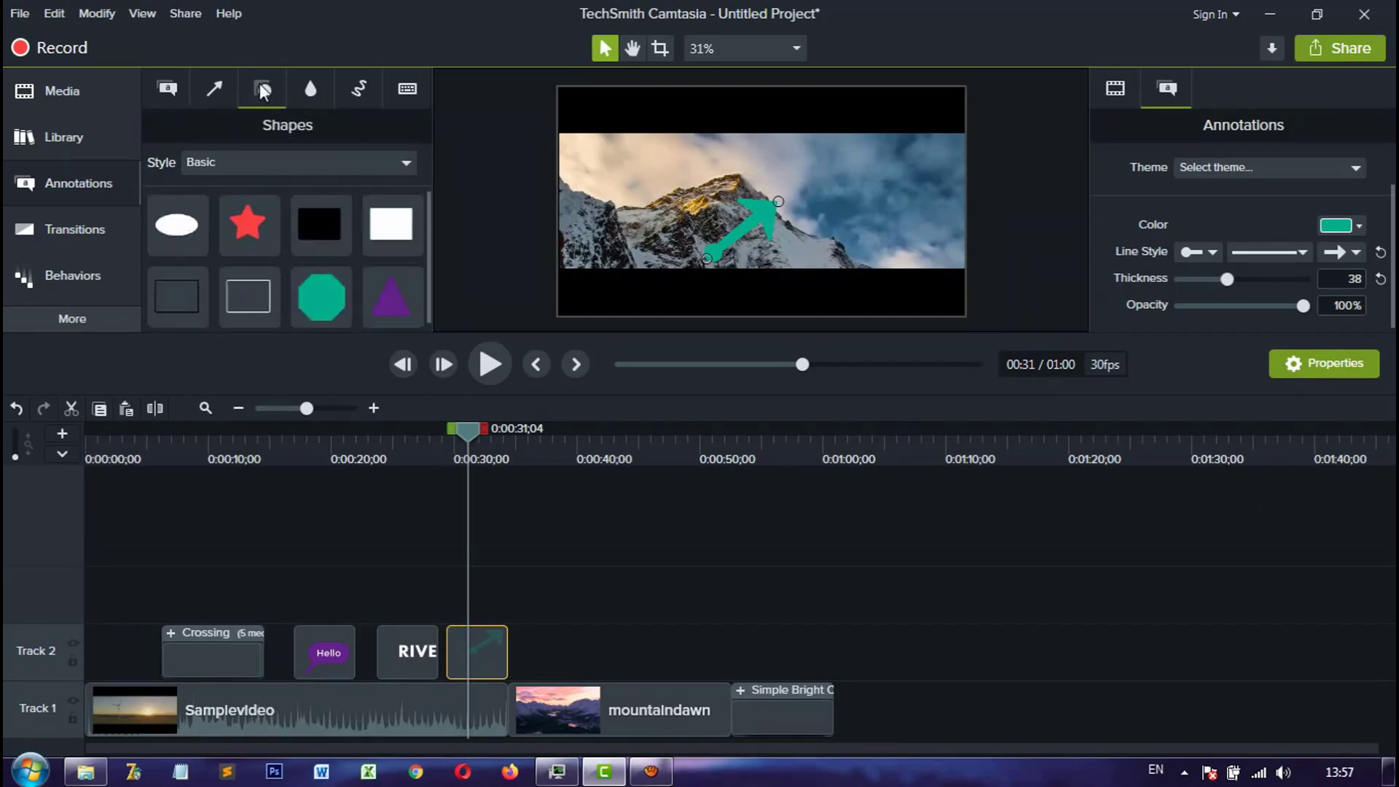
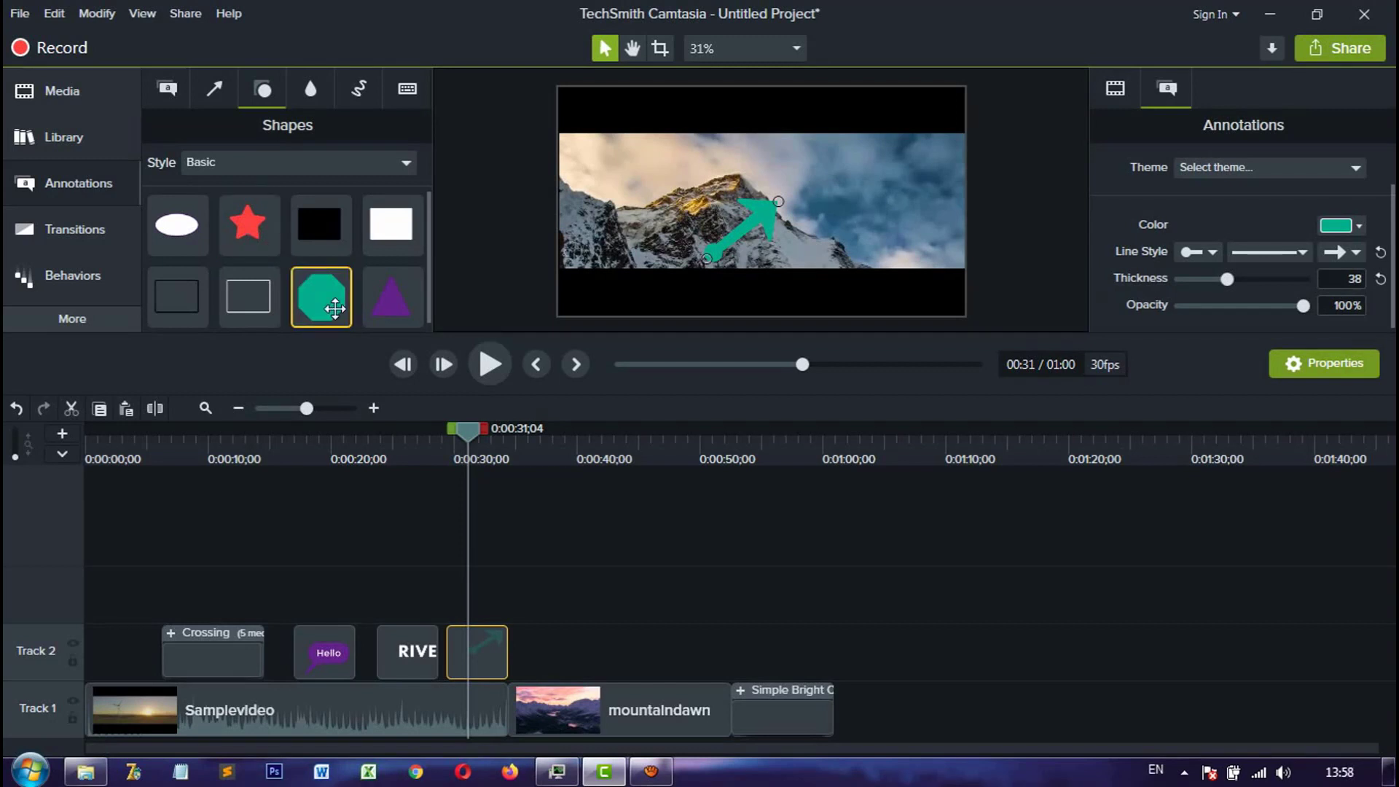
left_click_drag(248, 223, 530, 651)
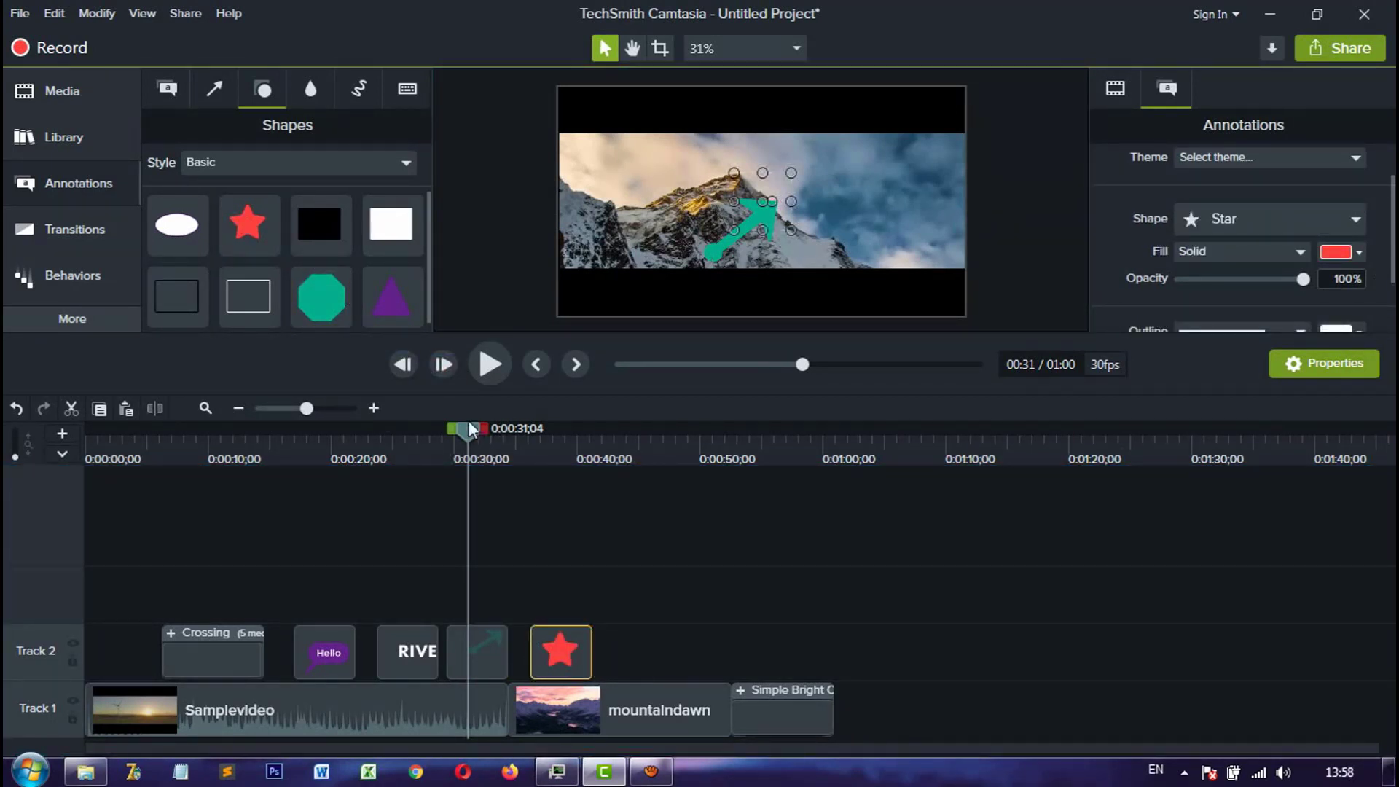
left_click_drag(466, 428, 559, 452)
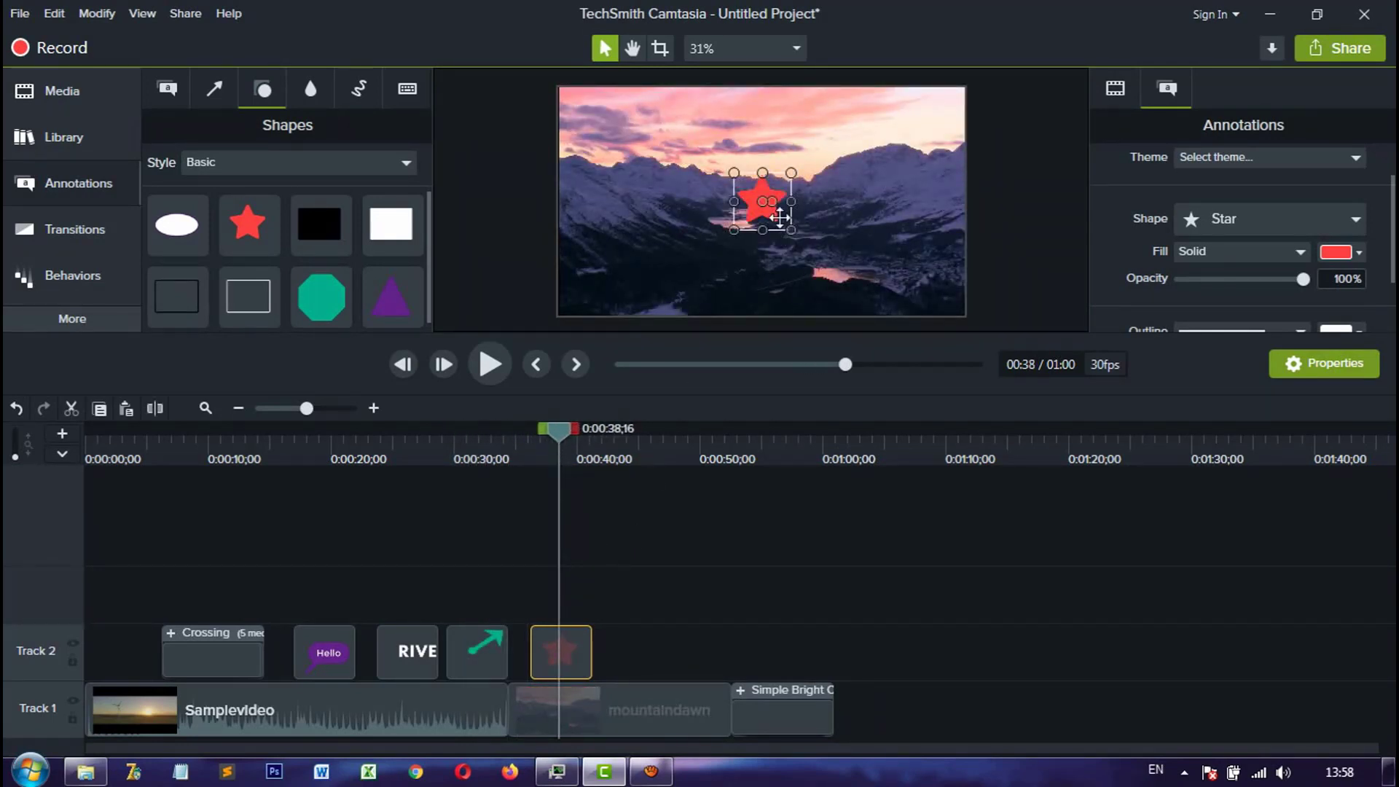
mouse_move(780, 217)
left_mouse_down()
mouse_move(706, 164)
mouse_move(642, 146)
mouse_move(679, 185)
mouse_move(661, 161)
left_mouse_up()
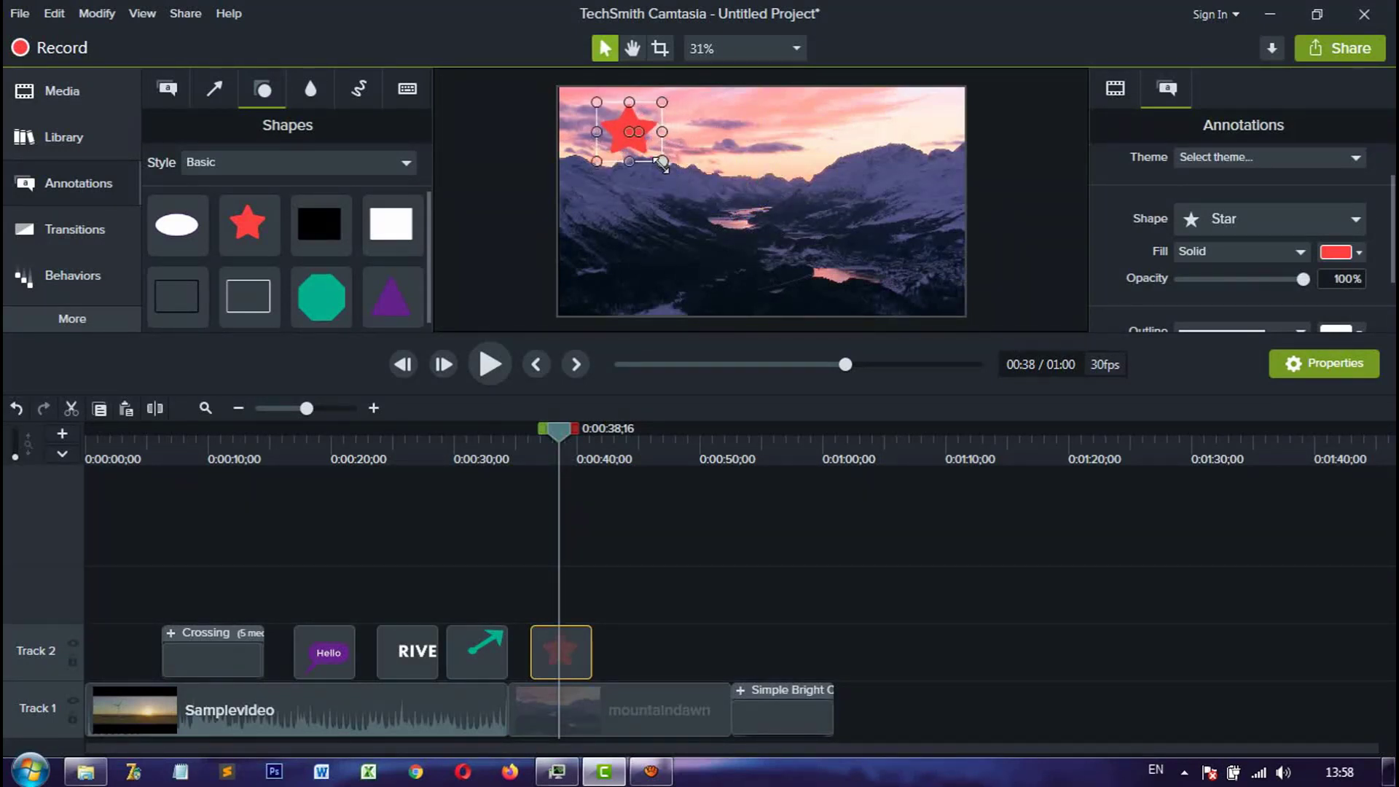
left_click(720, 537)
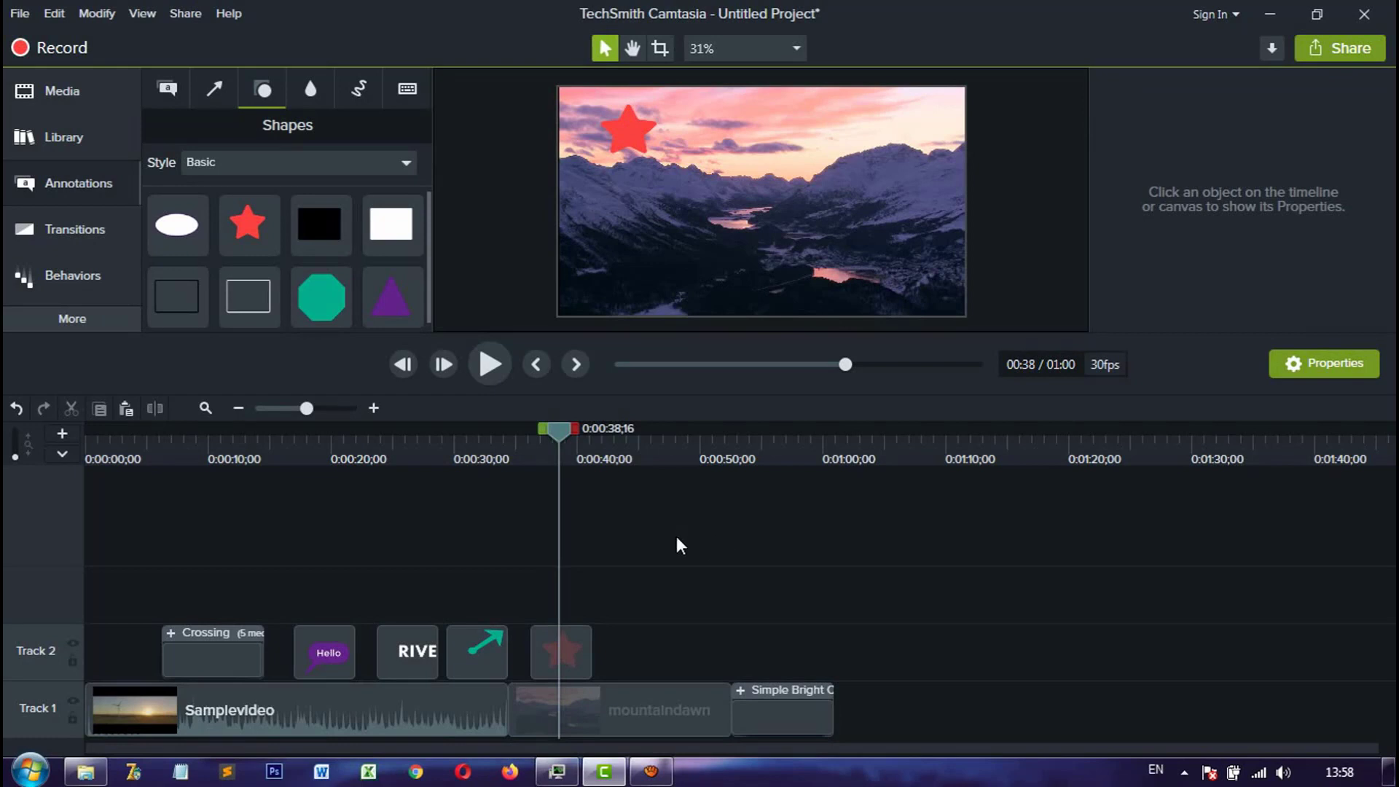
Step: Add a Blur annotation on Track 3 near 0:00:21 and stretch it over the left half of the shoreline, beside the Hello callout
left_click(315, 99)
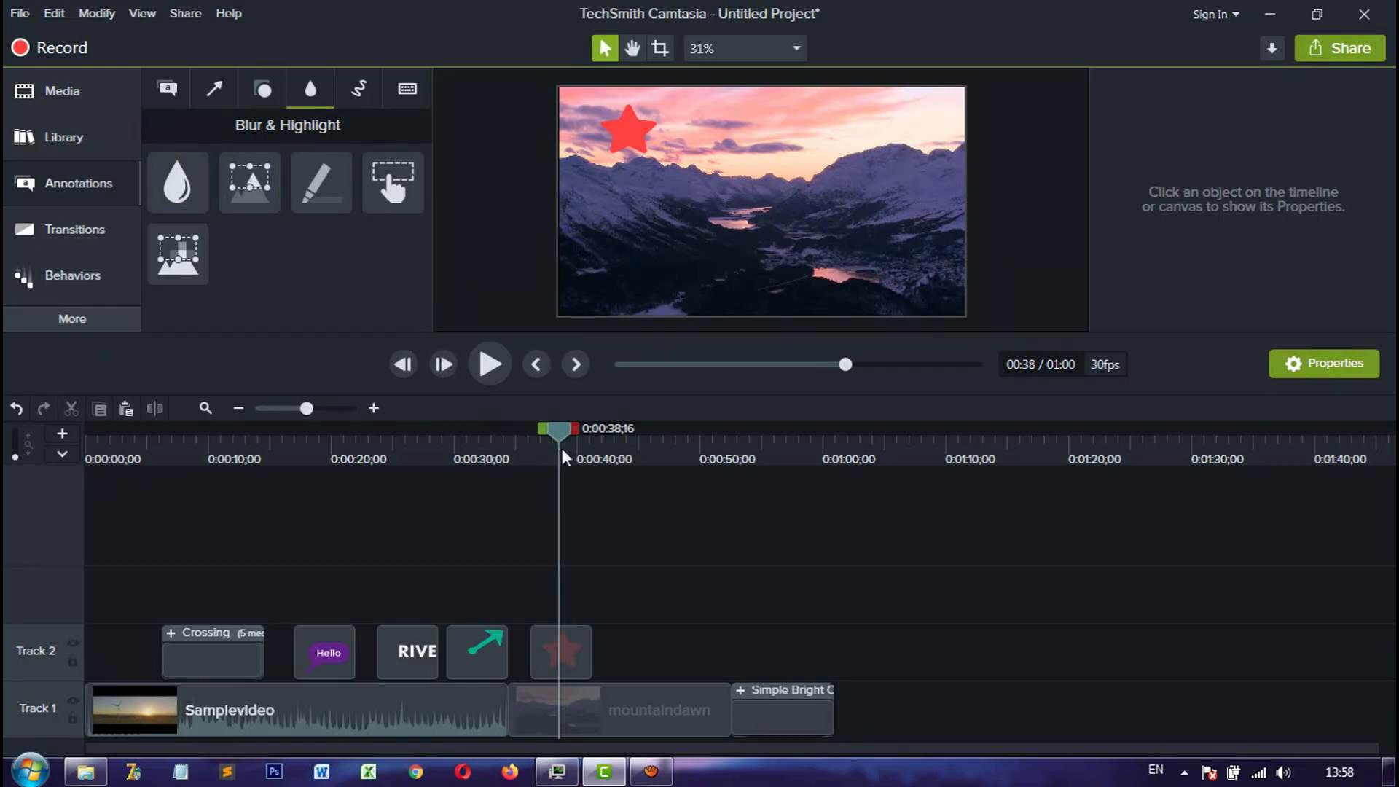
left_click_drag(562, 448, 356, 430)
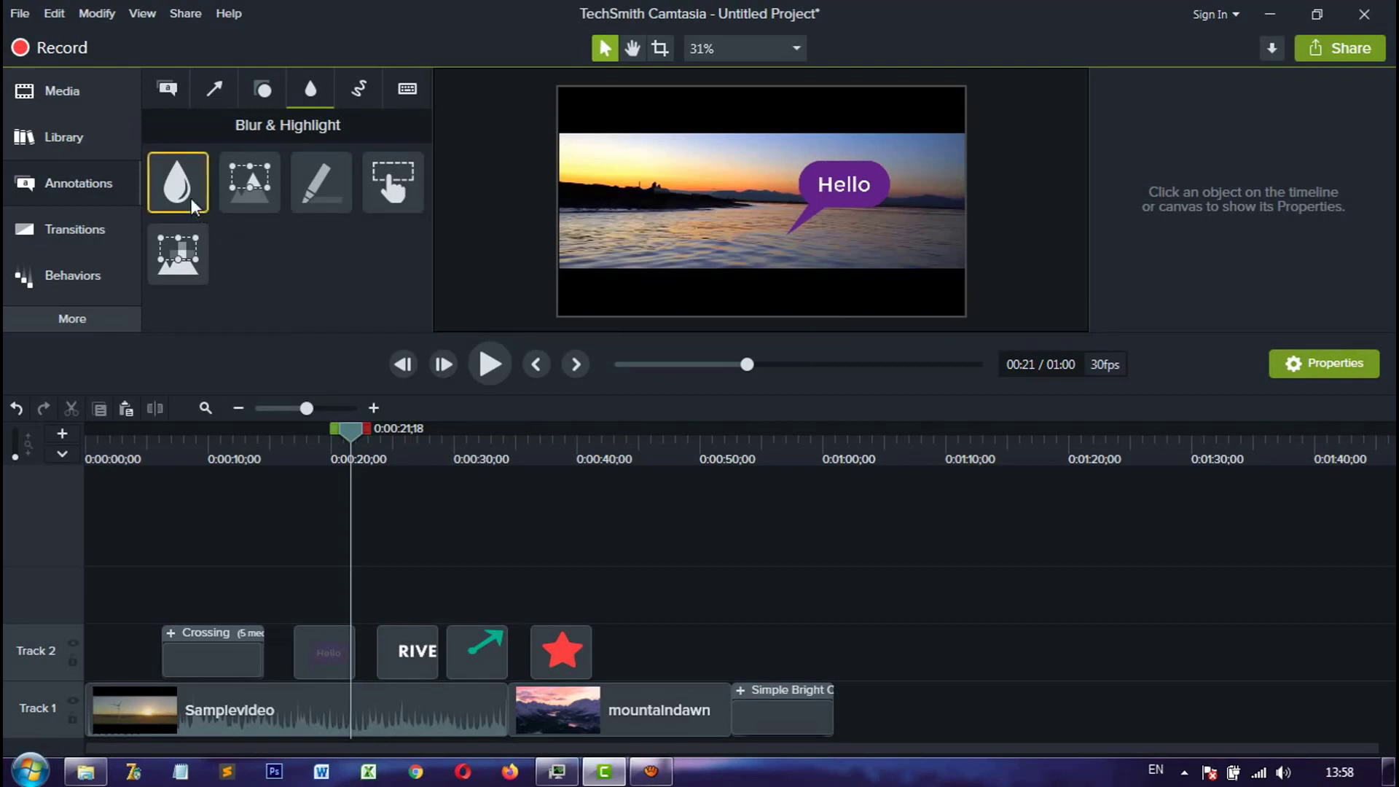
left_click_drag(248, 295, 341, 574)
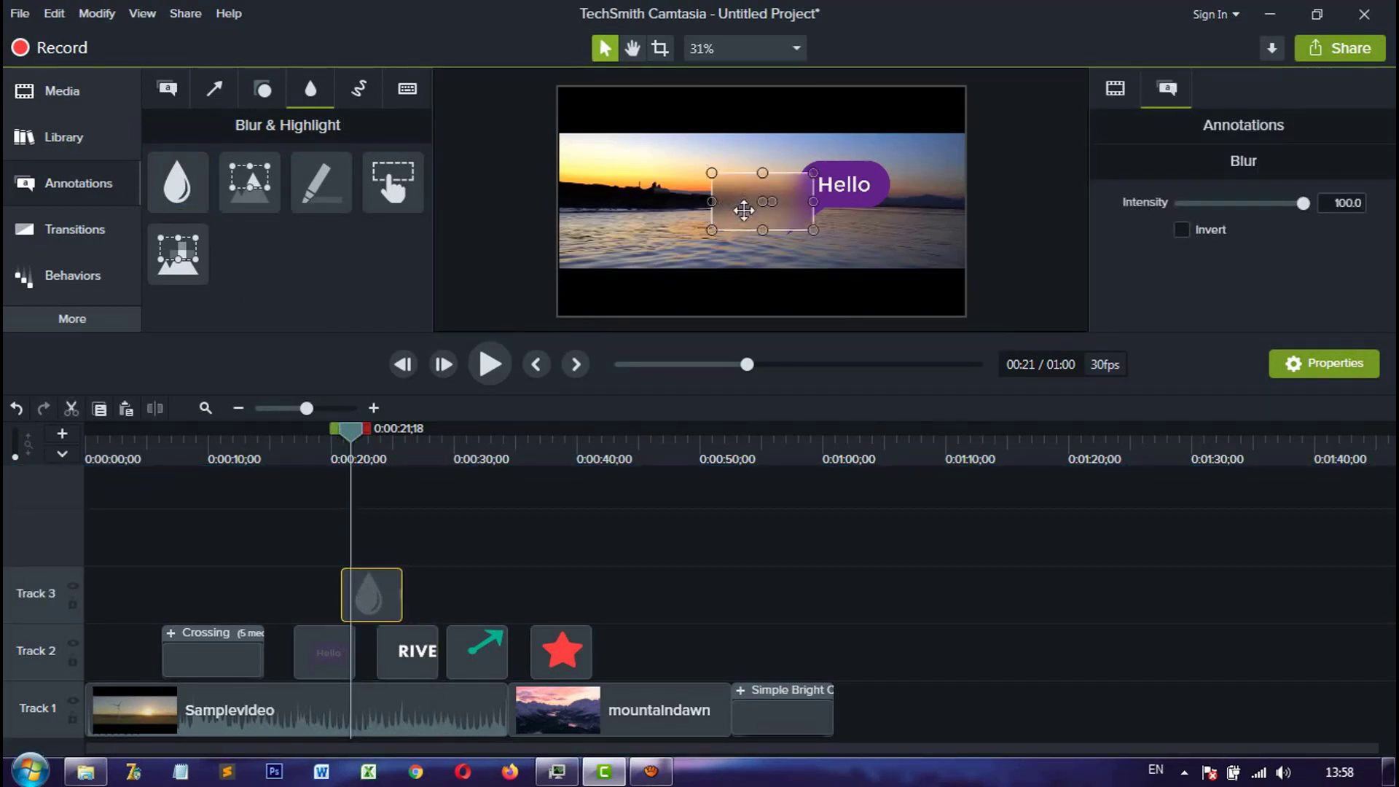
left_click_drag(736, 209, 759, 193)
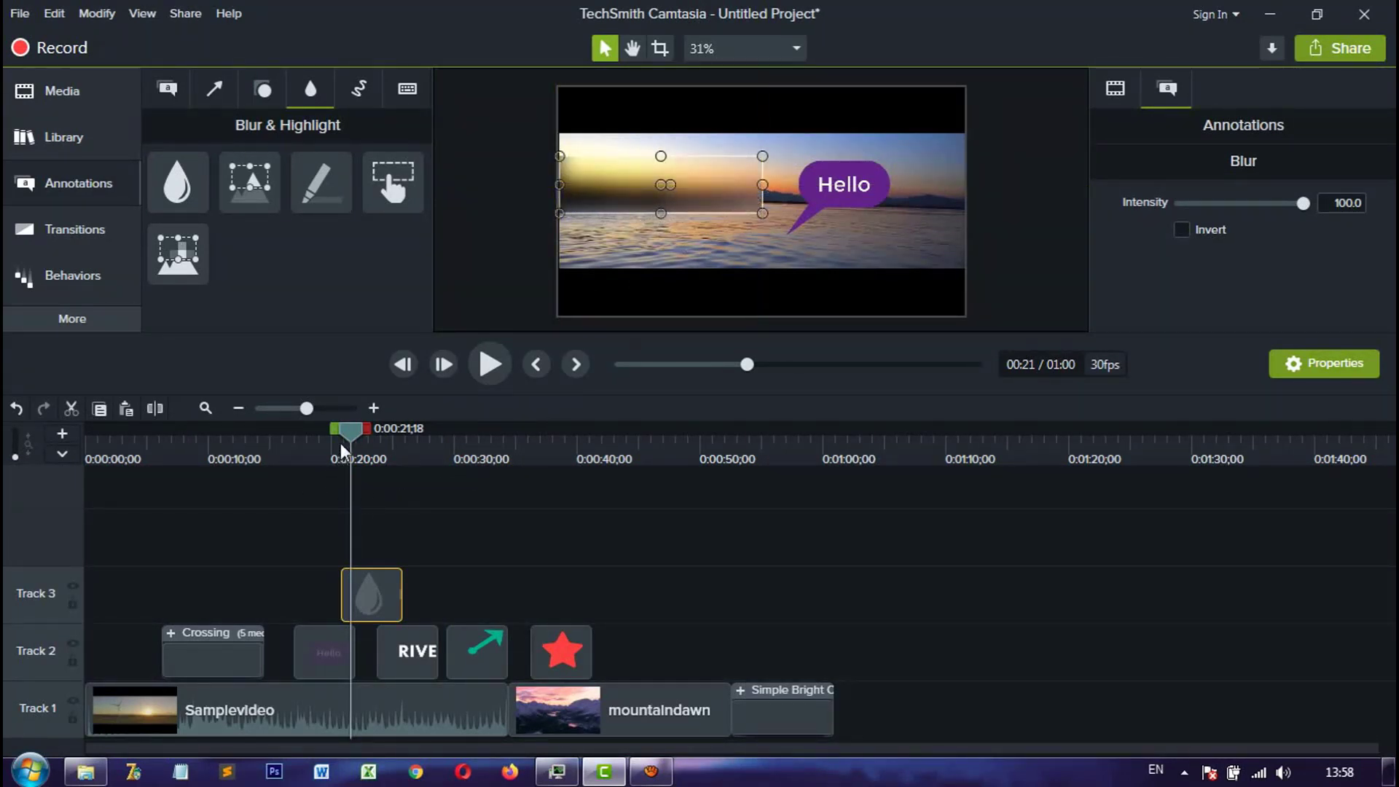
Step: Play the timeline from 0:00:20;00 to preview the blur, pausing at 0:00:24;03
left_click_drag(340, 443, 330, 435)
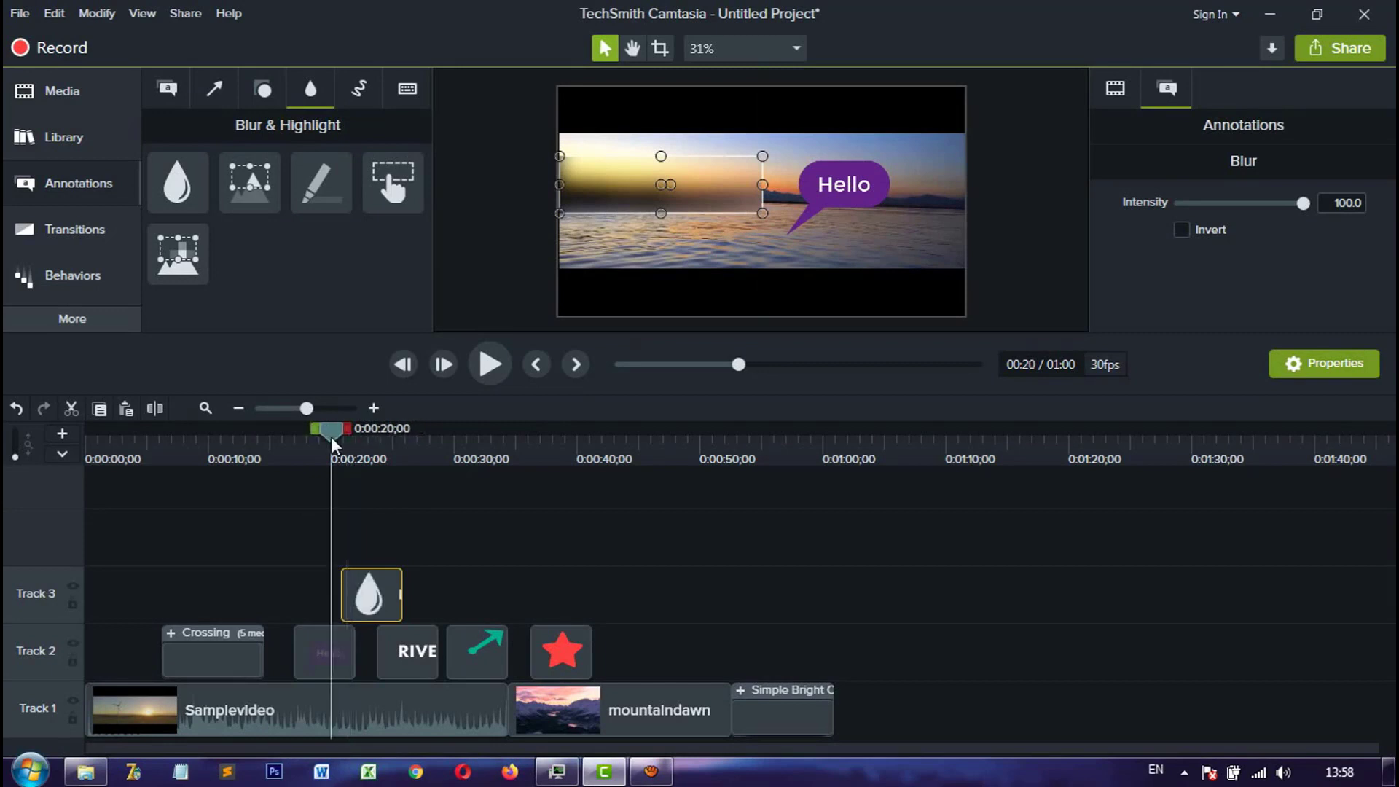
left_click(501, 367)
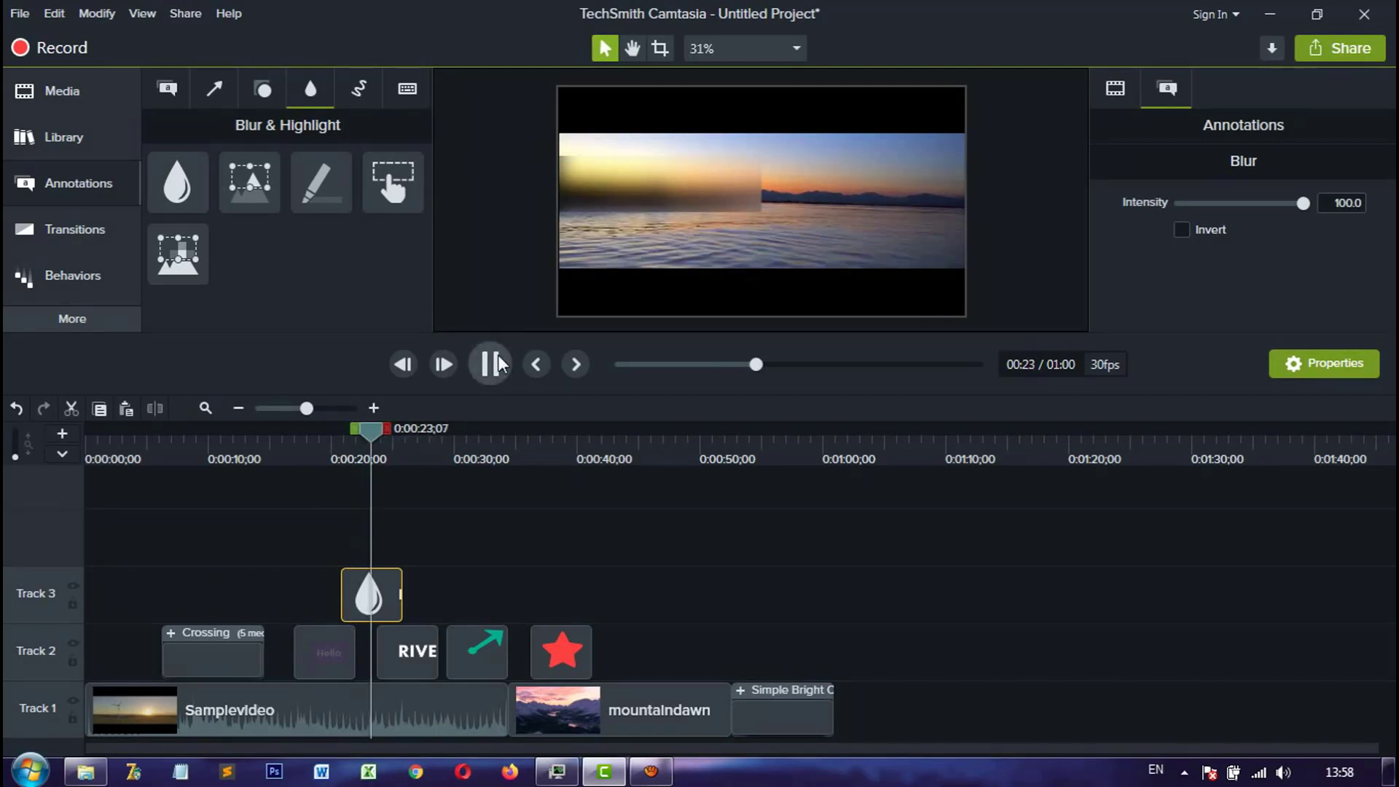
left_click(497, 358)
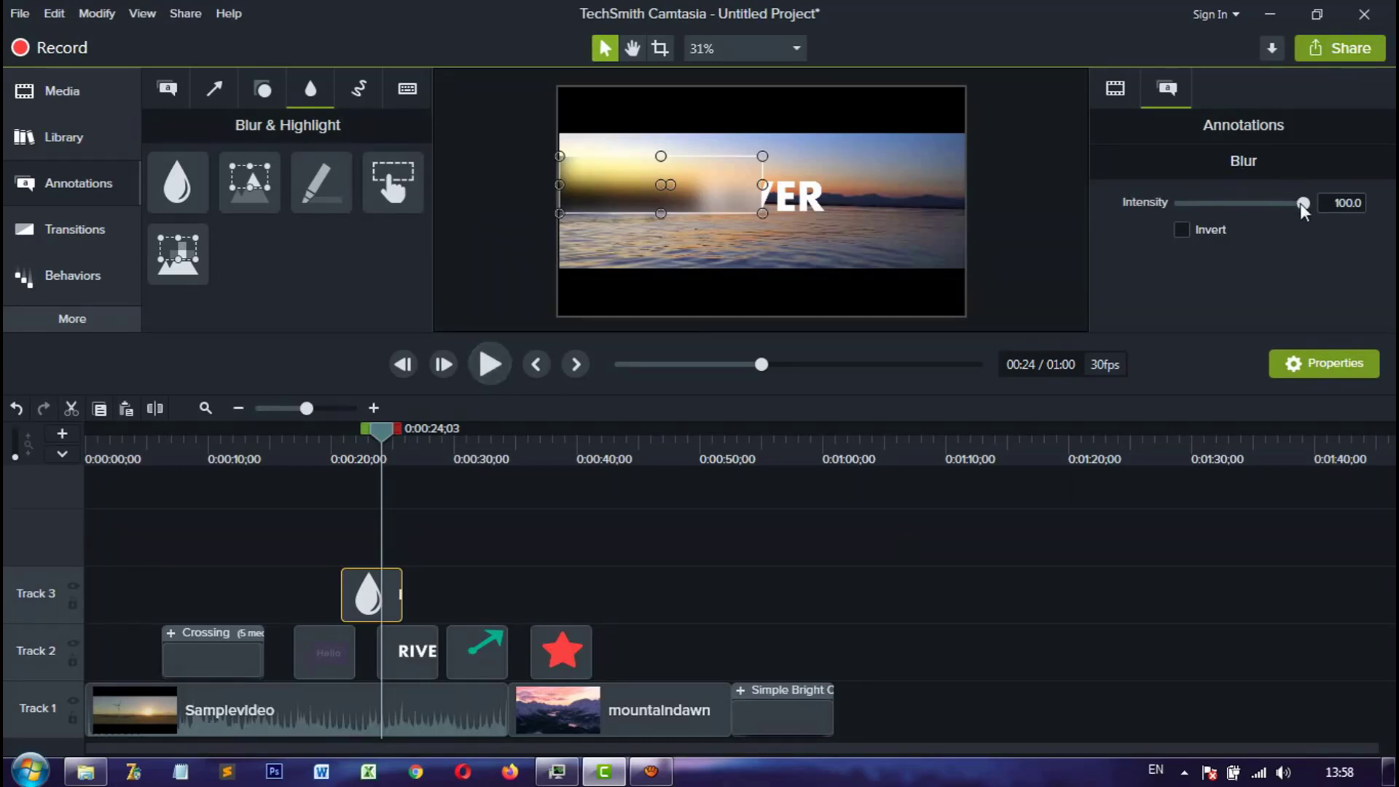
Step: Reduce the blur's intensity to 53.3
left_click_drag(1300, 203, 1201, 206)
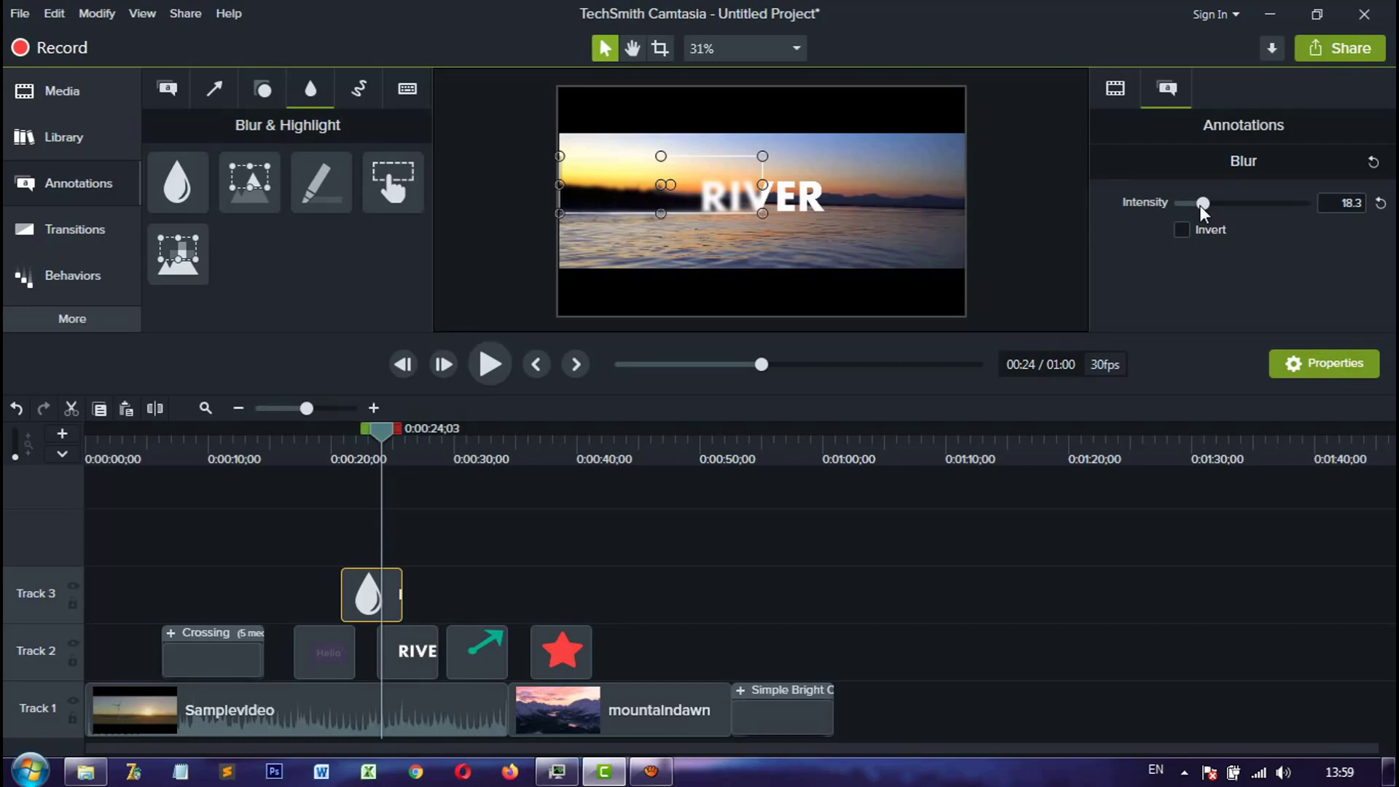
left_click_drag(1200, 204, 1244, 204)
left_click(616, 601)
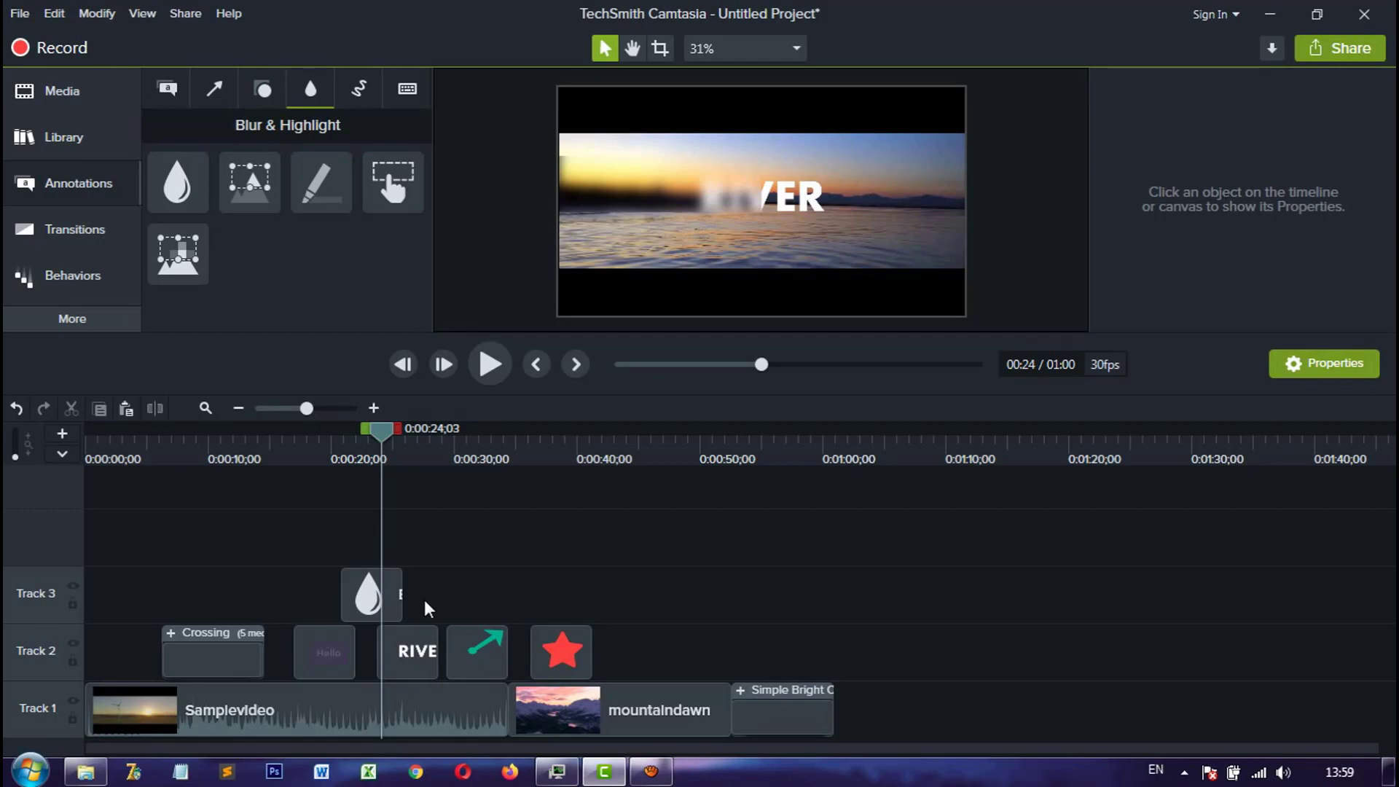
Step: Move the RIVER text callout up to Track 4 above the blur, starting at 0:00:24;03
left_click(413, 640)
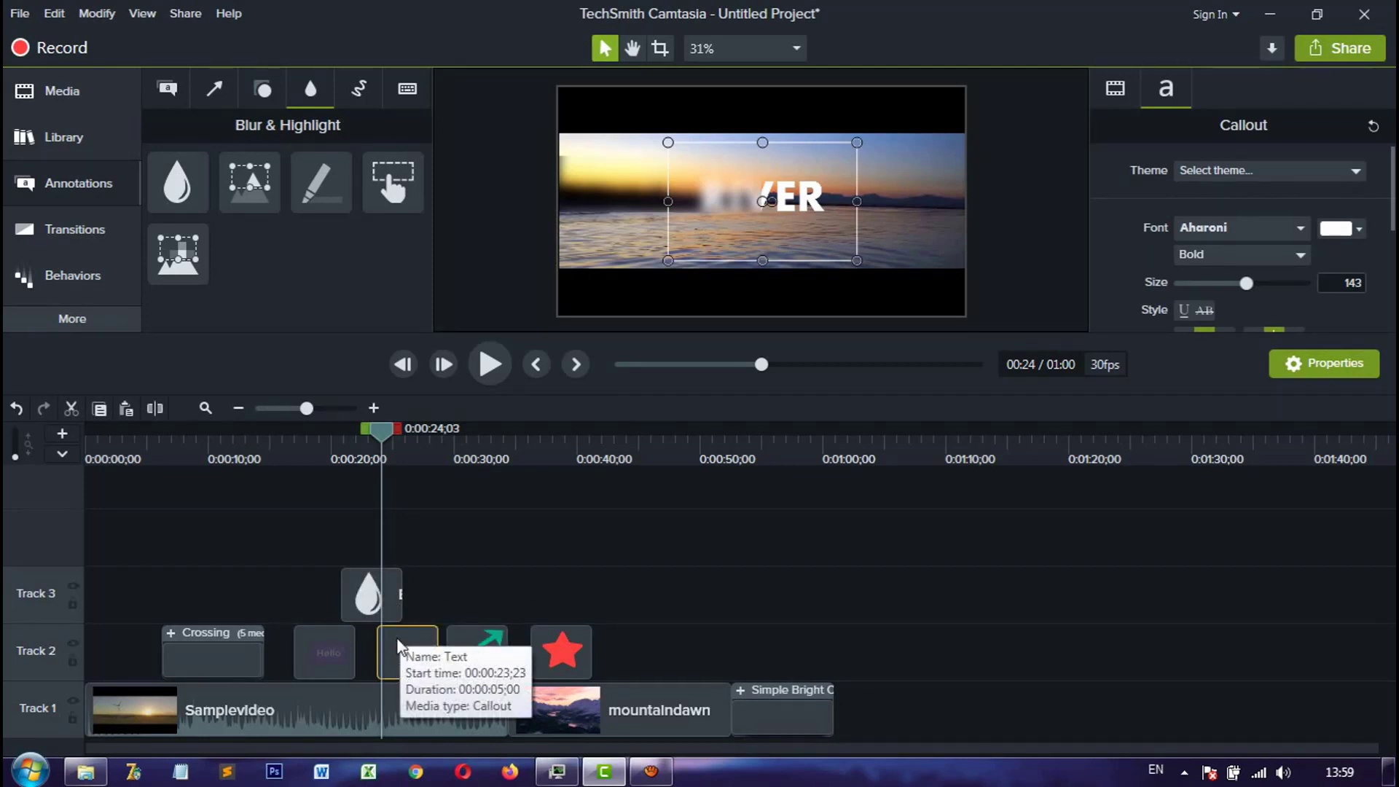
left_click_drag(389, 649, 393, 553)
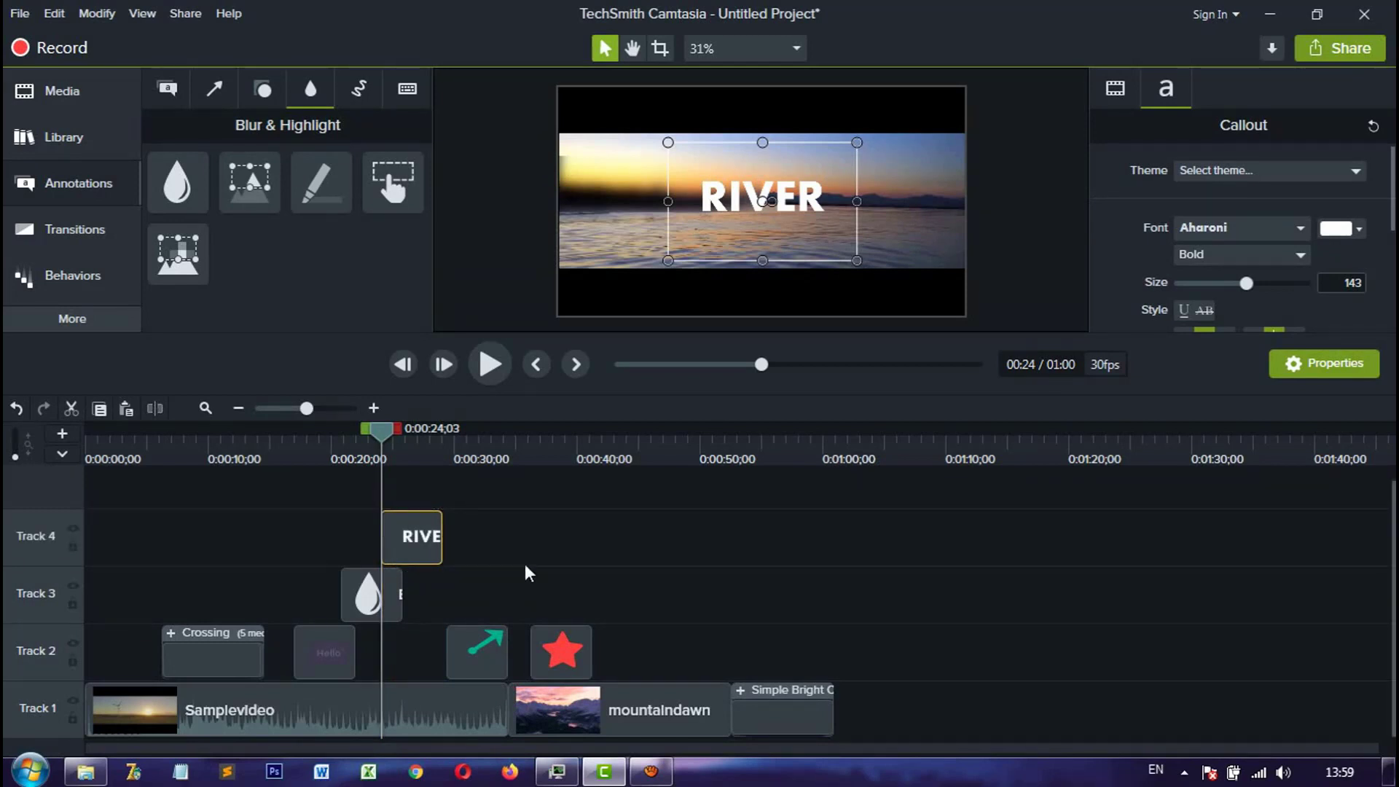
Step: Play the timeline from 0:00:20;13 to preview the blur with the RIVER text above it, pausing at 0:00:26;06
left_click(363, 579)
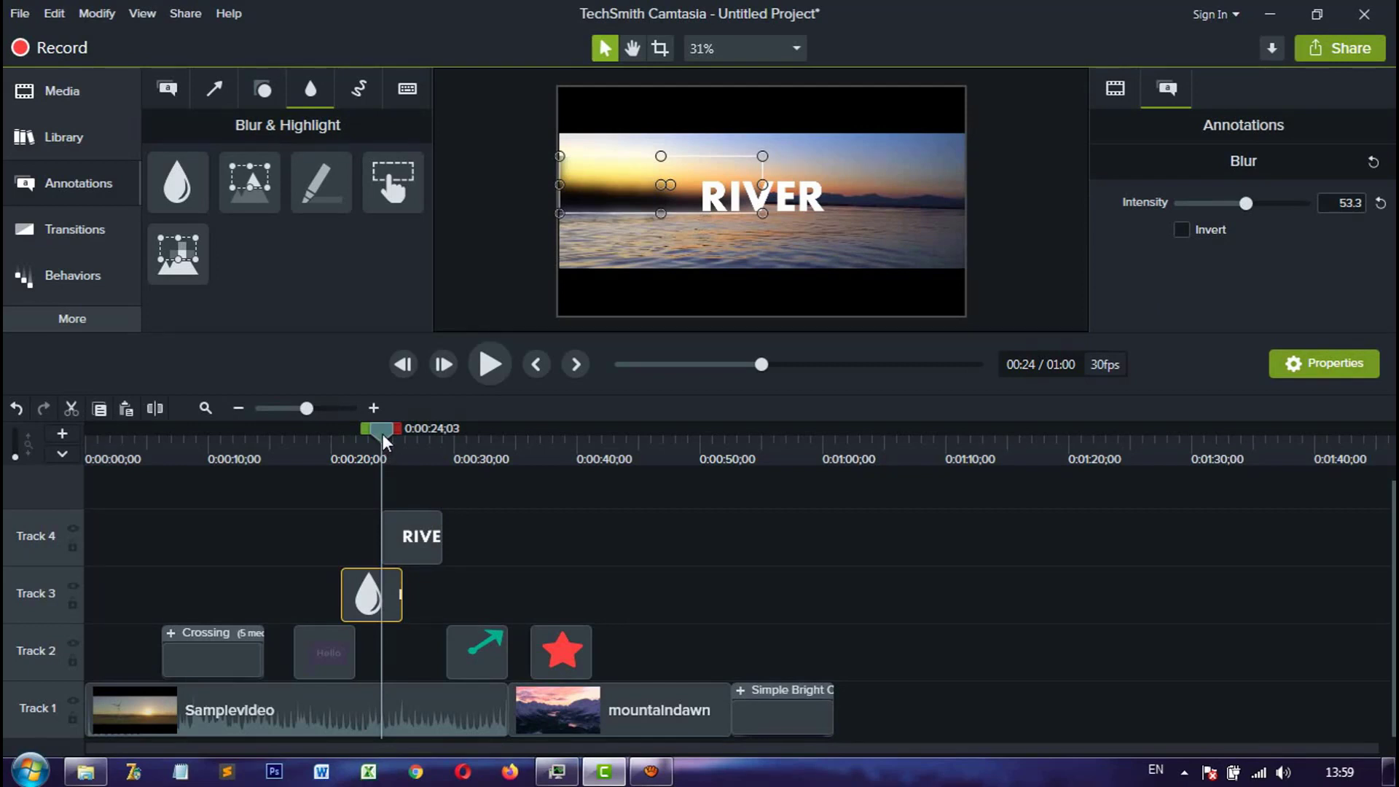
left_click_drag(382, 434, 337, 434)
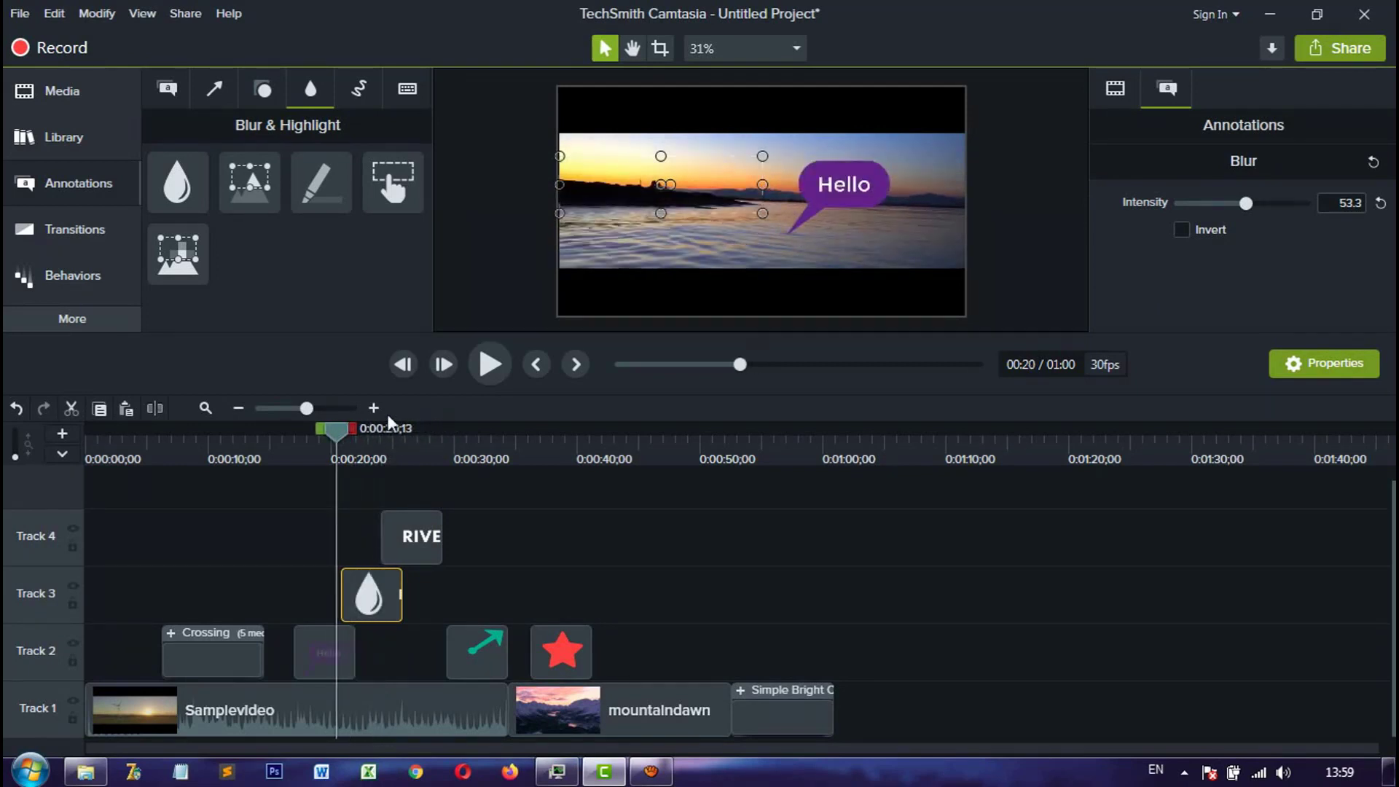
left_click(486, 376)
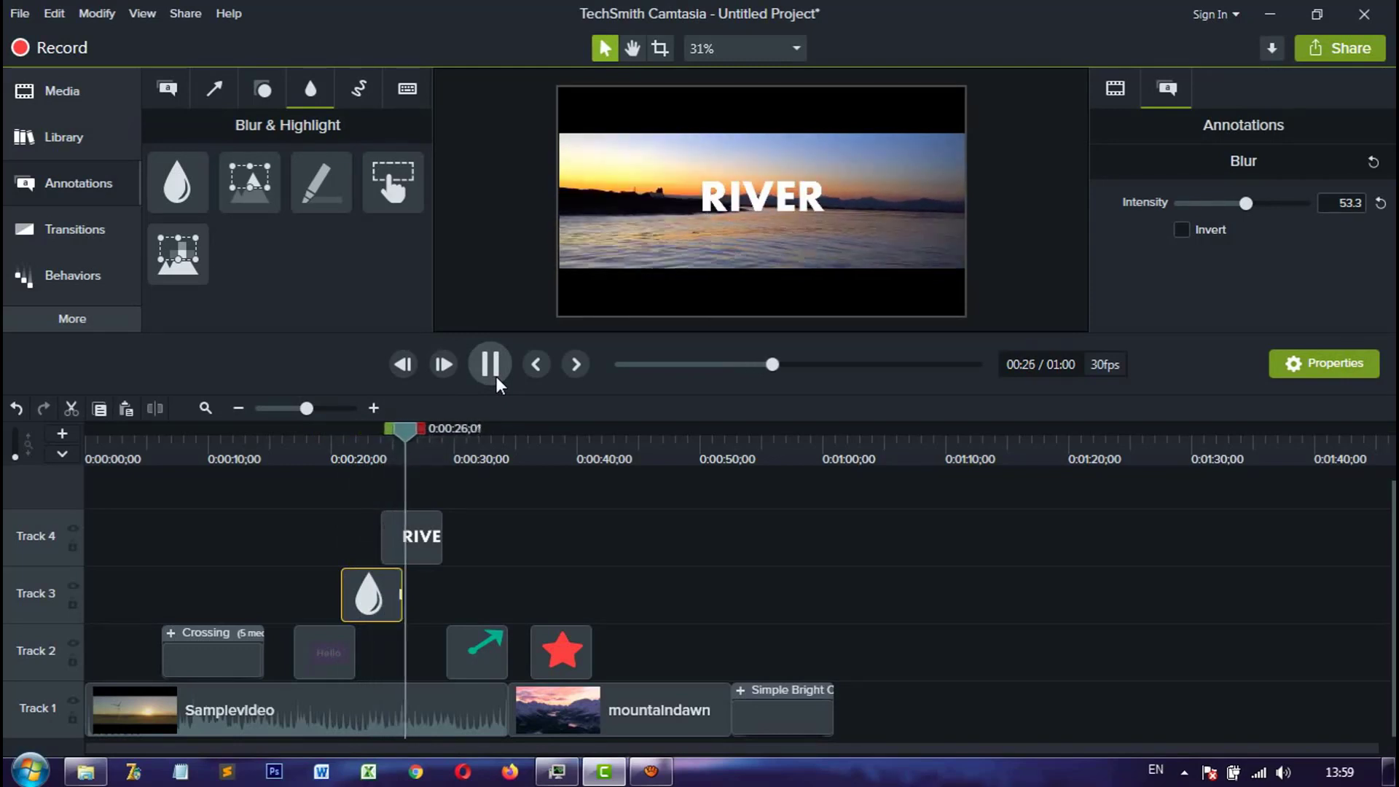
left_click(496, 376)
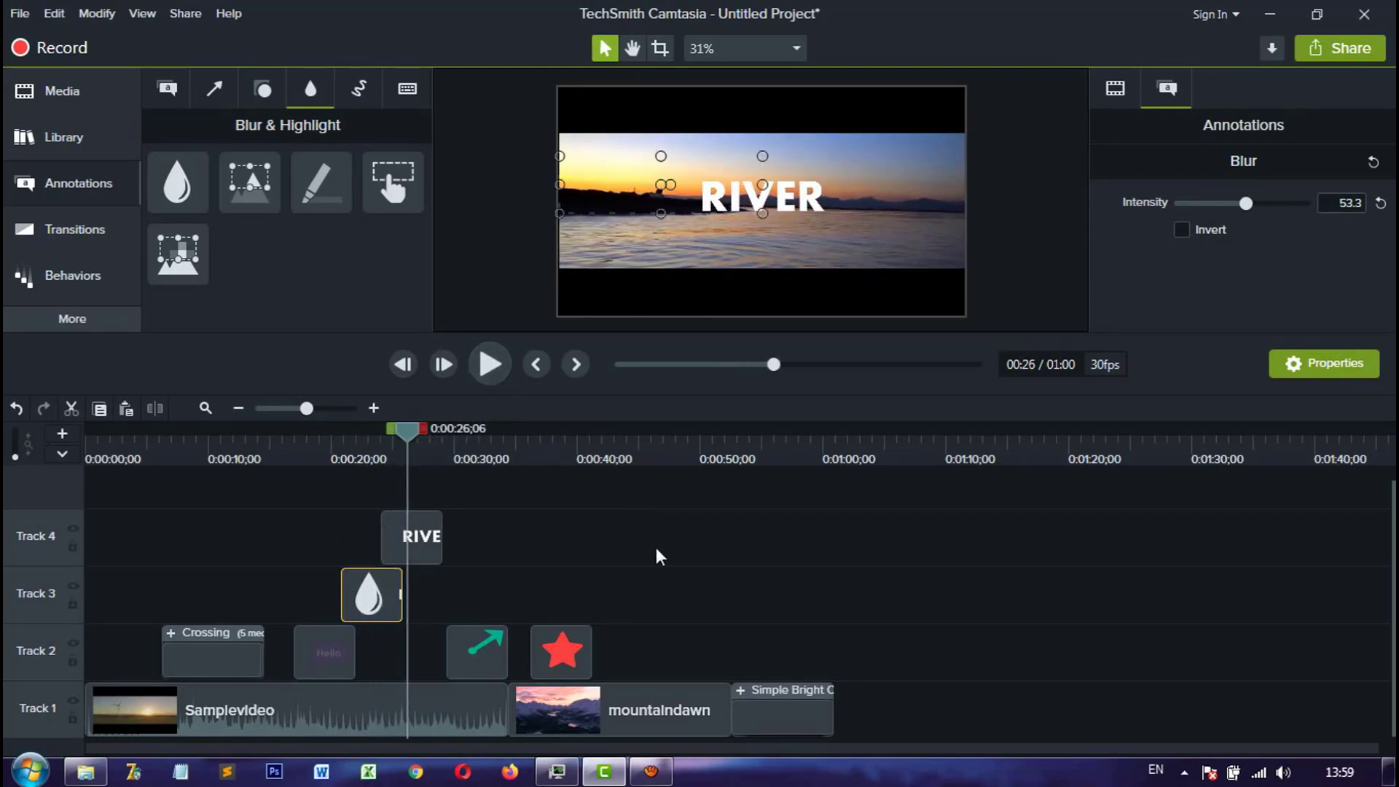
Step: Add a rectangle Sketch Motion annotation to Track 3 at about 0:00:36, directly above the star clip
left_click(352, 85)
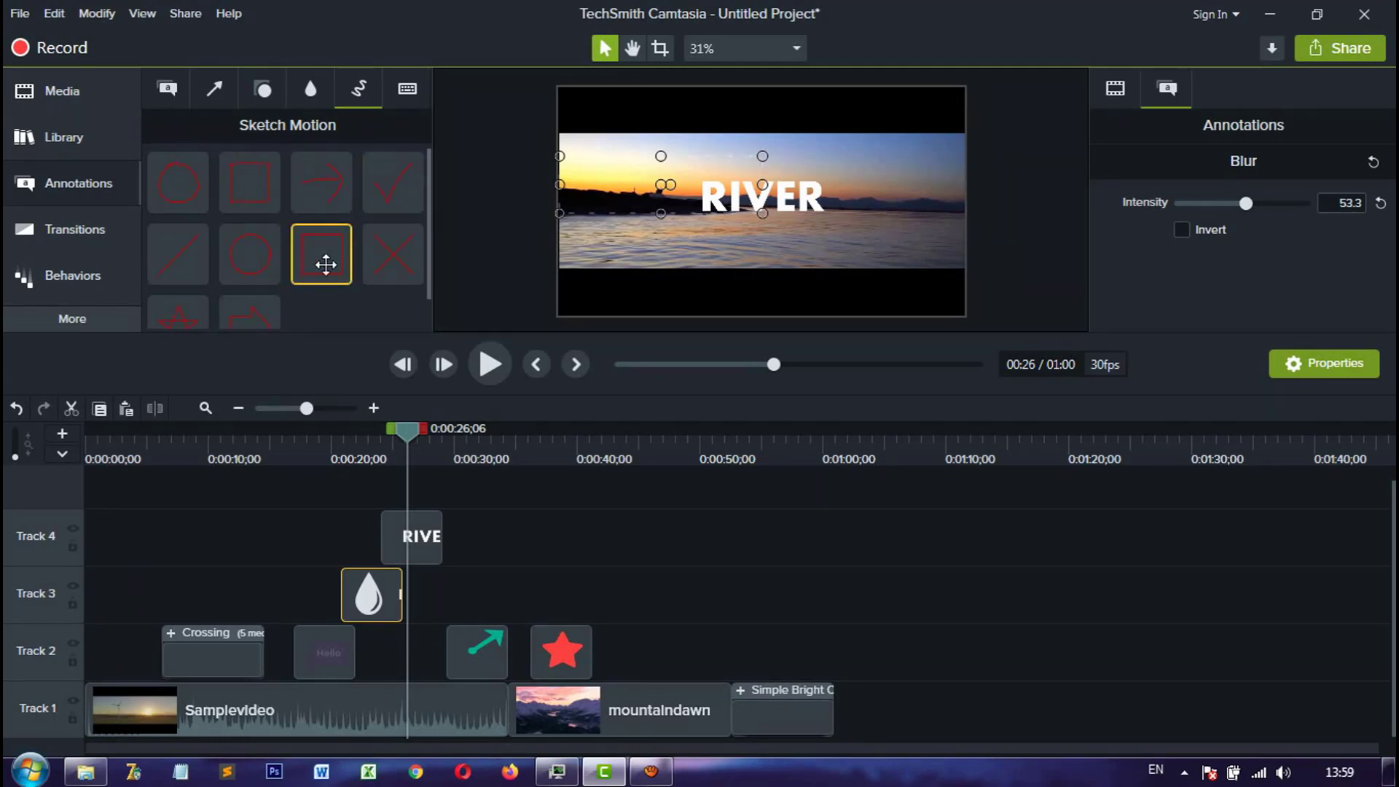
left_click_drag(409, 428, 531, 459)
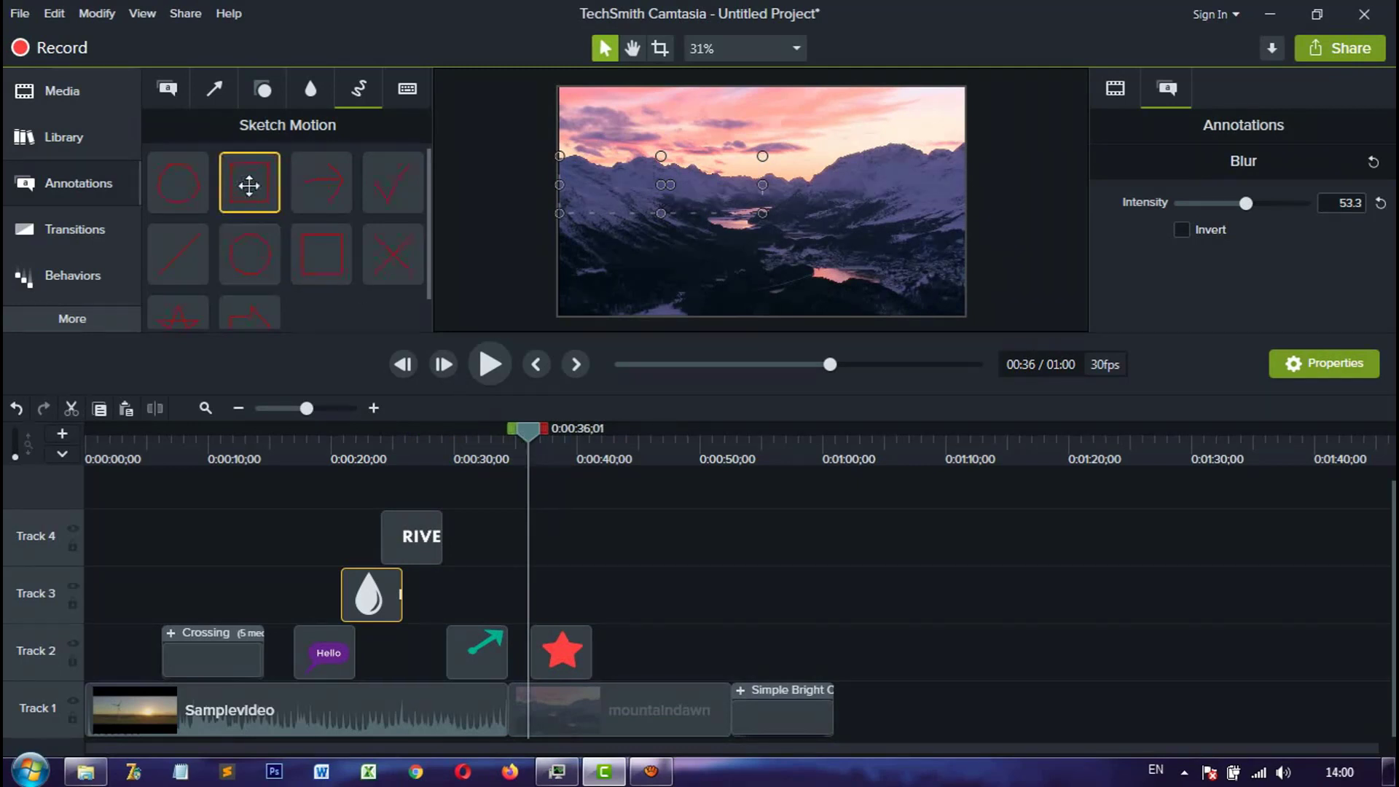
mouse_move(250, 182)
left_mouse_down()
mouse_move(569, 568)
mouse_move(529, 585)
left_mouse_up()
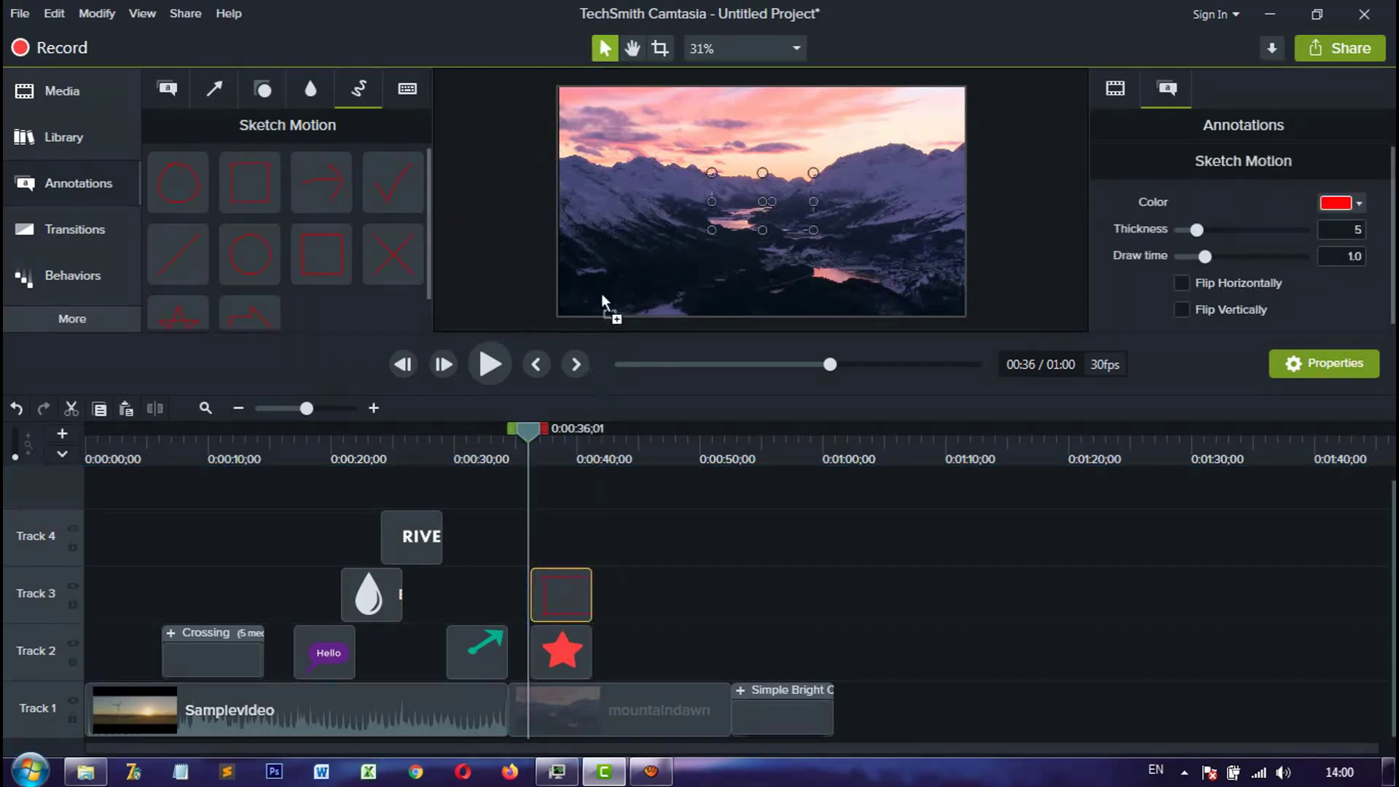
Step: Position the sketch rectangle around the red star at 0:00:37;21, and set its draw time to 0.4 and thickness to 10
left_click_drag(518, 436, 547, 436)
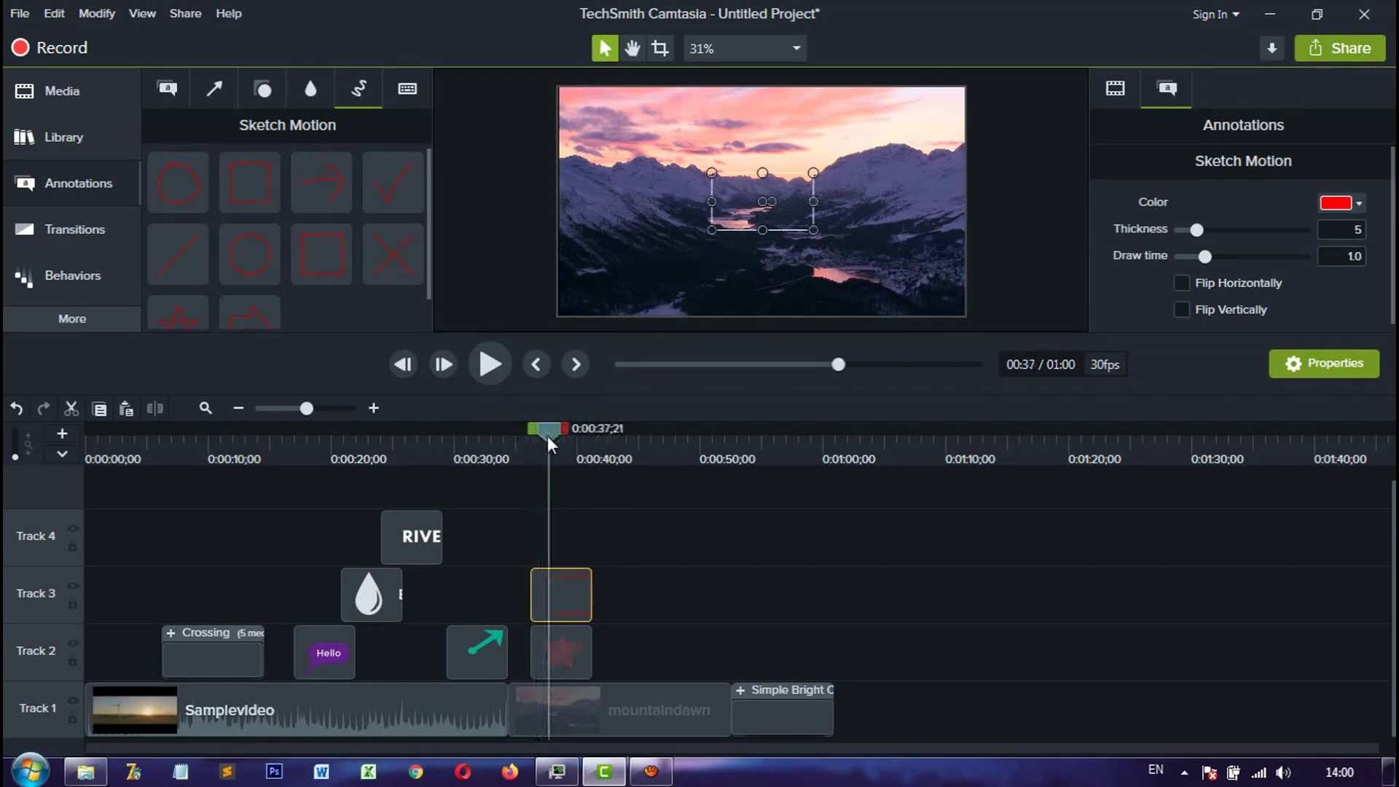
mouse_move(712, 206)
left_mouse_down()
mouse_move(579, 136)
mouse_move(630, 88)
left_mouse_up()
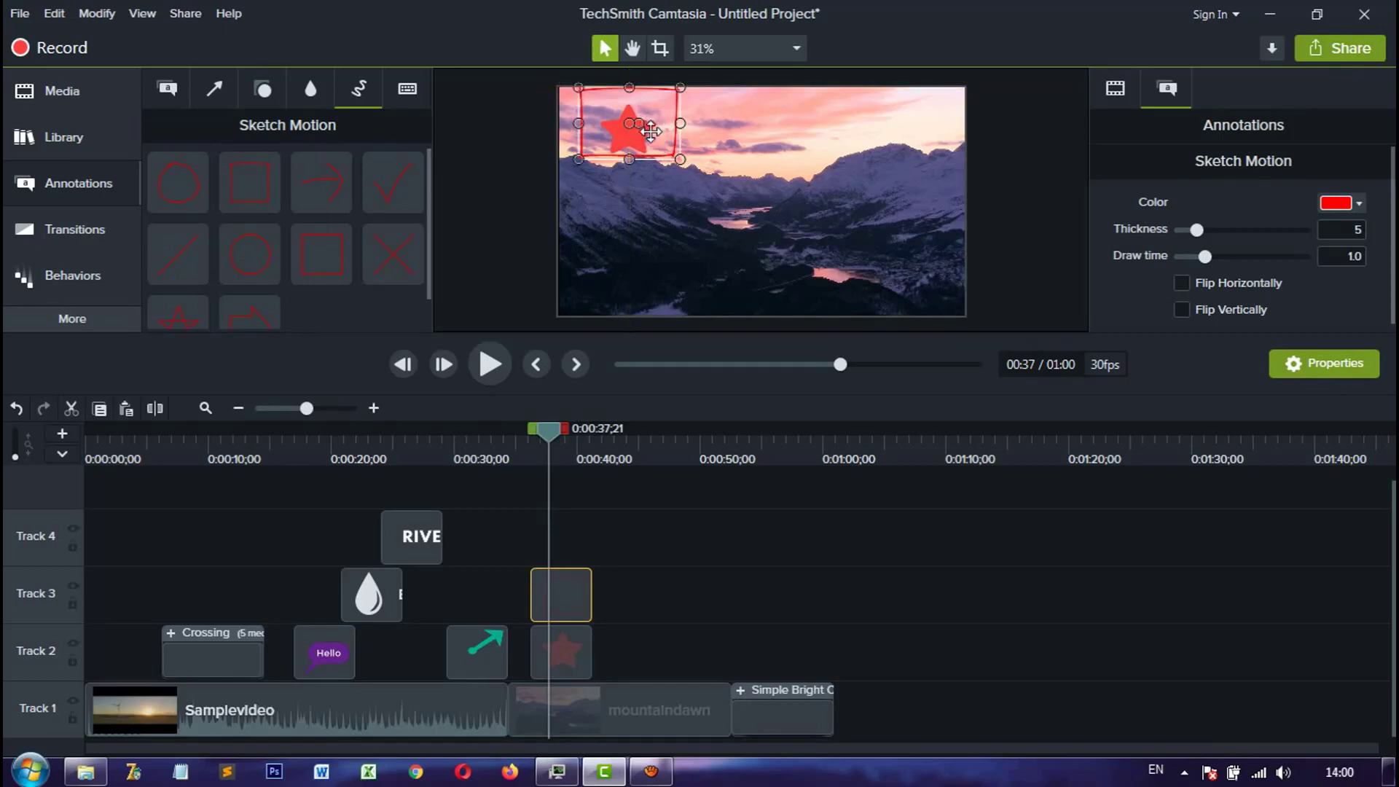
left_click_drag(656, 139, 656, 143)
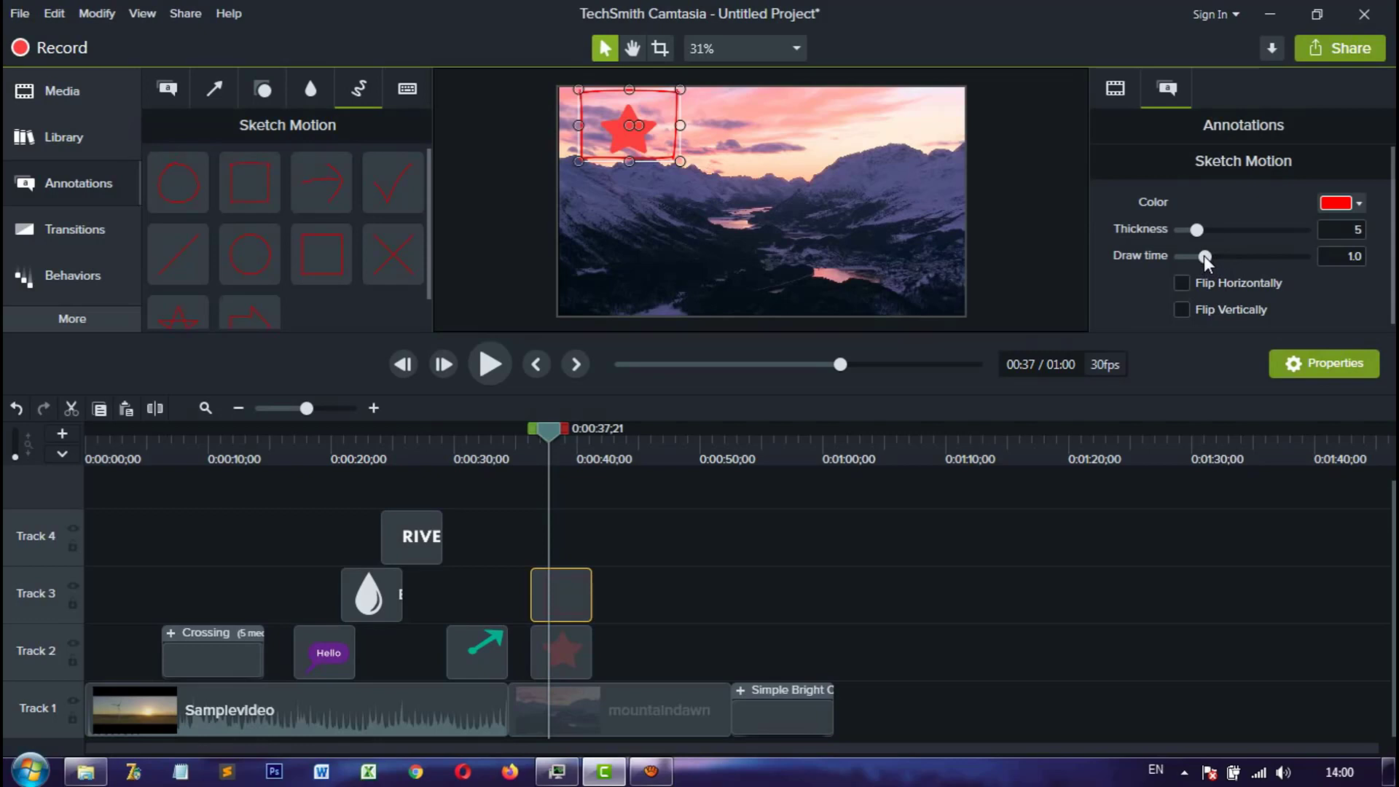
mouse_move(1205, 256)
left_mouse_down()
mouse_move(1261, 260)
mouse_move(1191, 261)
mouse_move(1241, 233)
left_mouse_up()
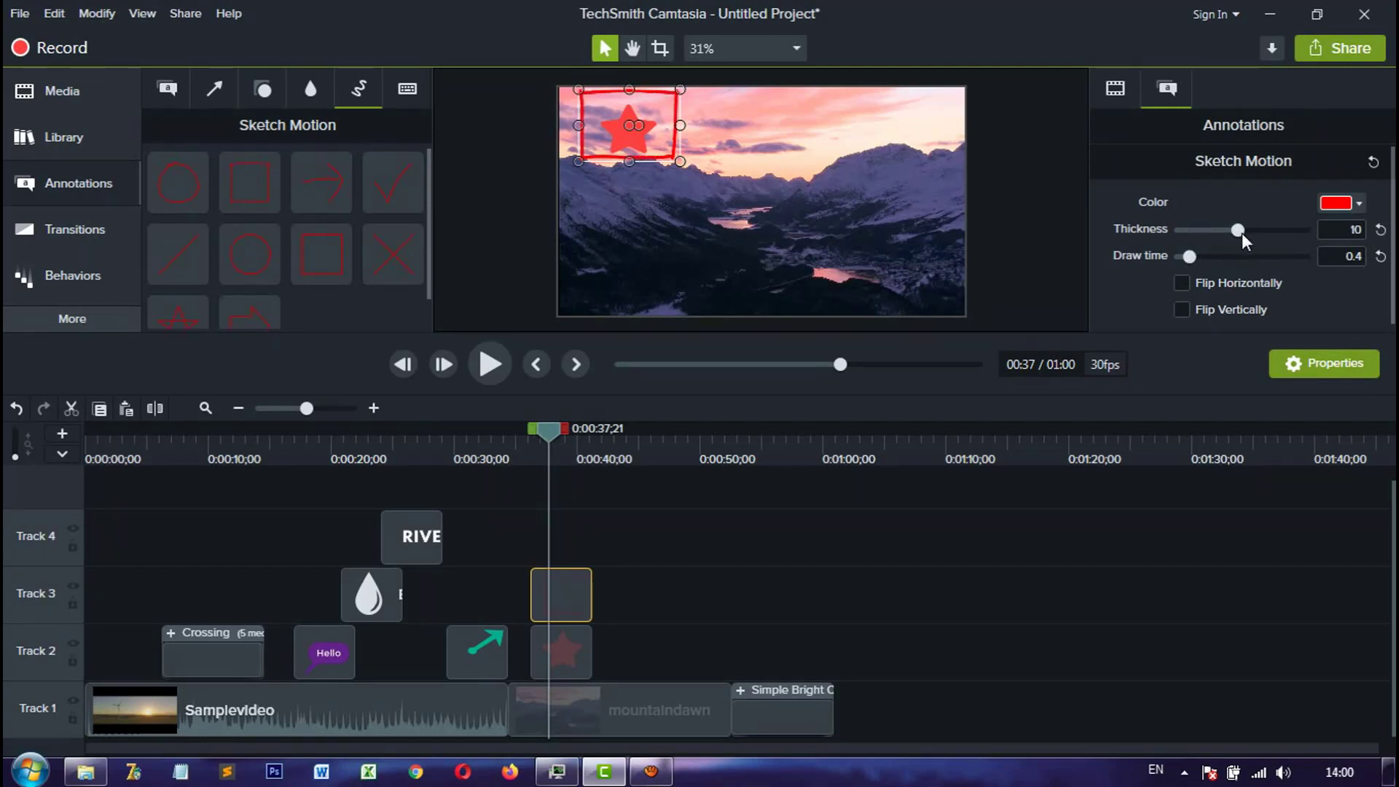
Step: Play back the red sketch-motion rectangle around the star twice from about 35 seconds
left_click_drag(548, 434, 520, 429)
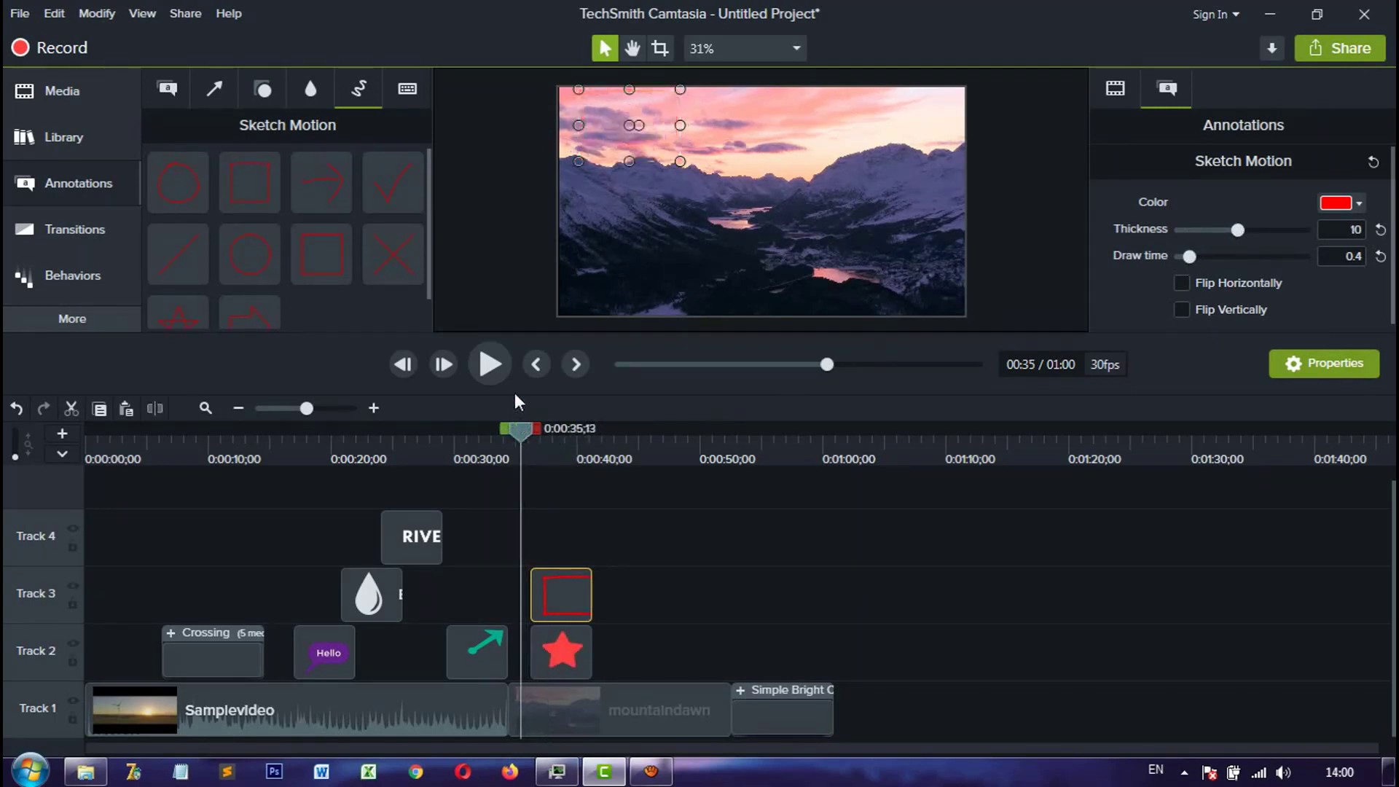
left_click(492, 370)
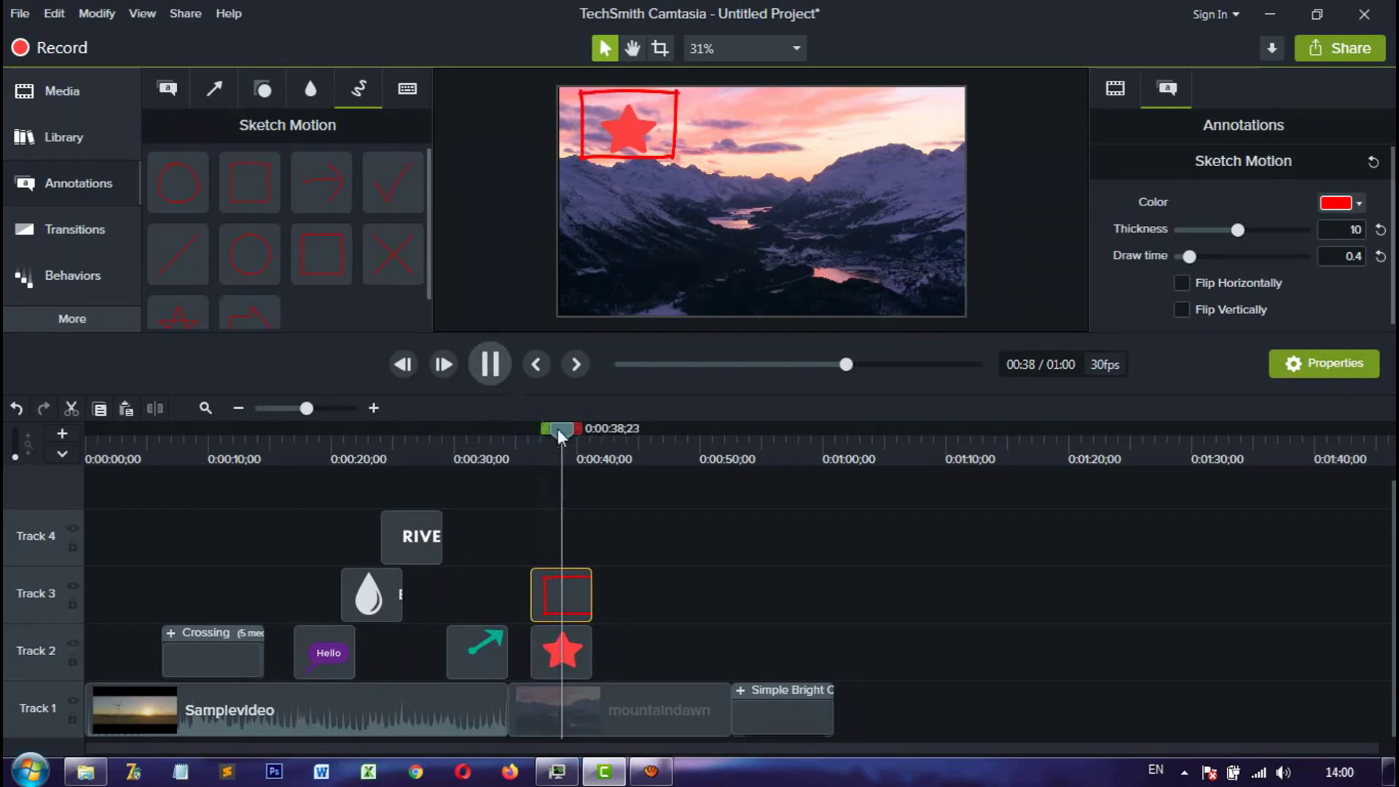
left_click_drag(558, 428, 519, 434)
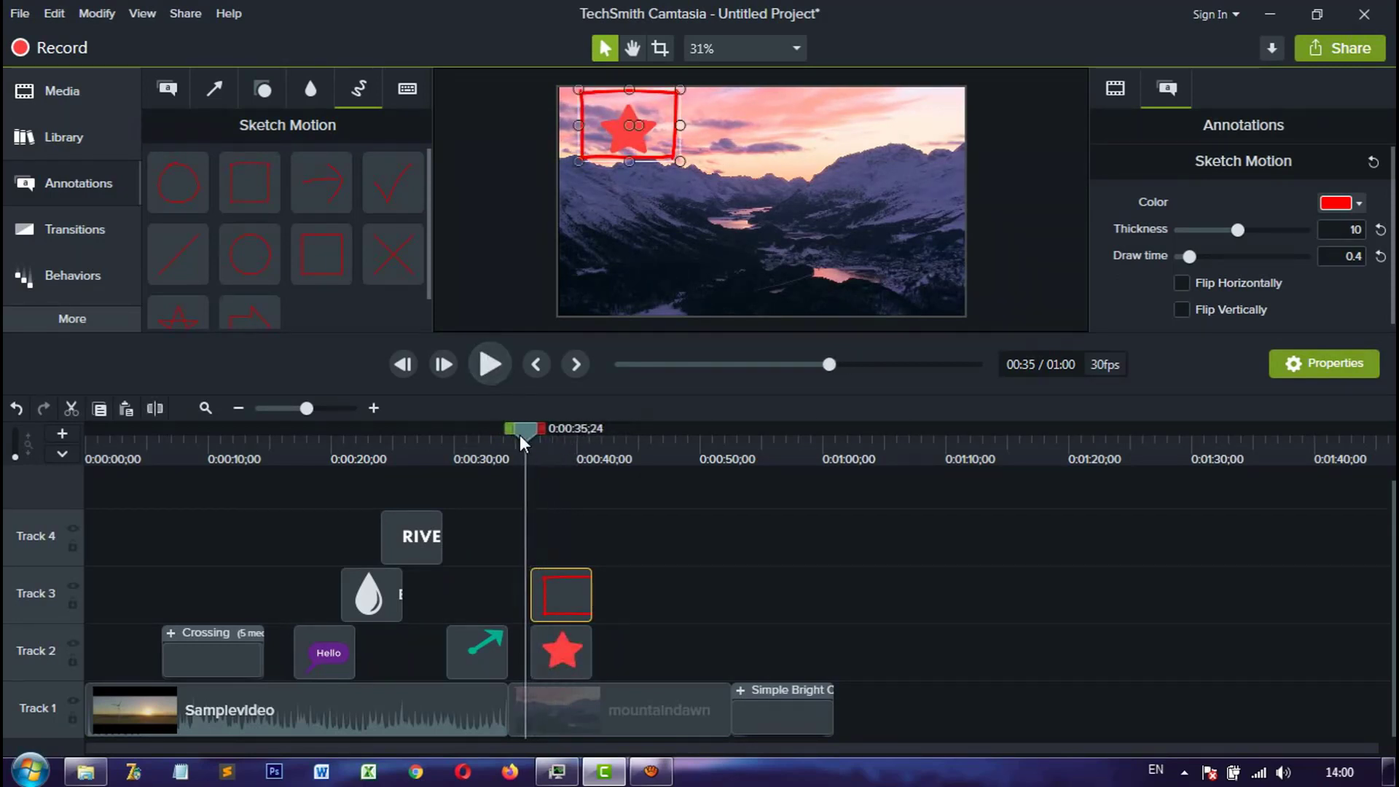
left_click(495, 368)
left_click(497, 369)
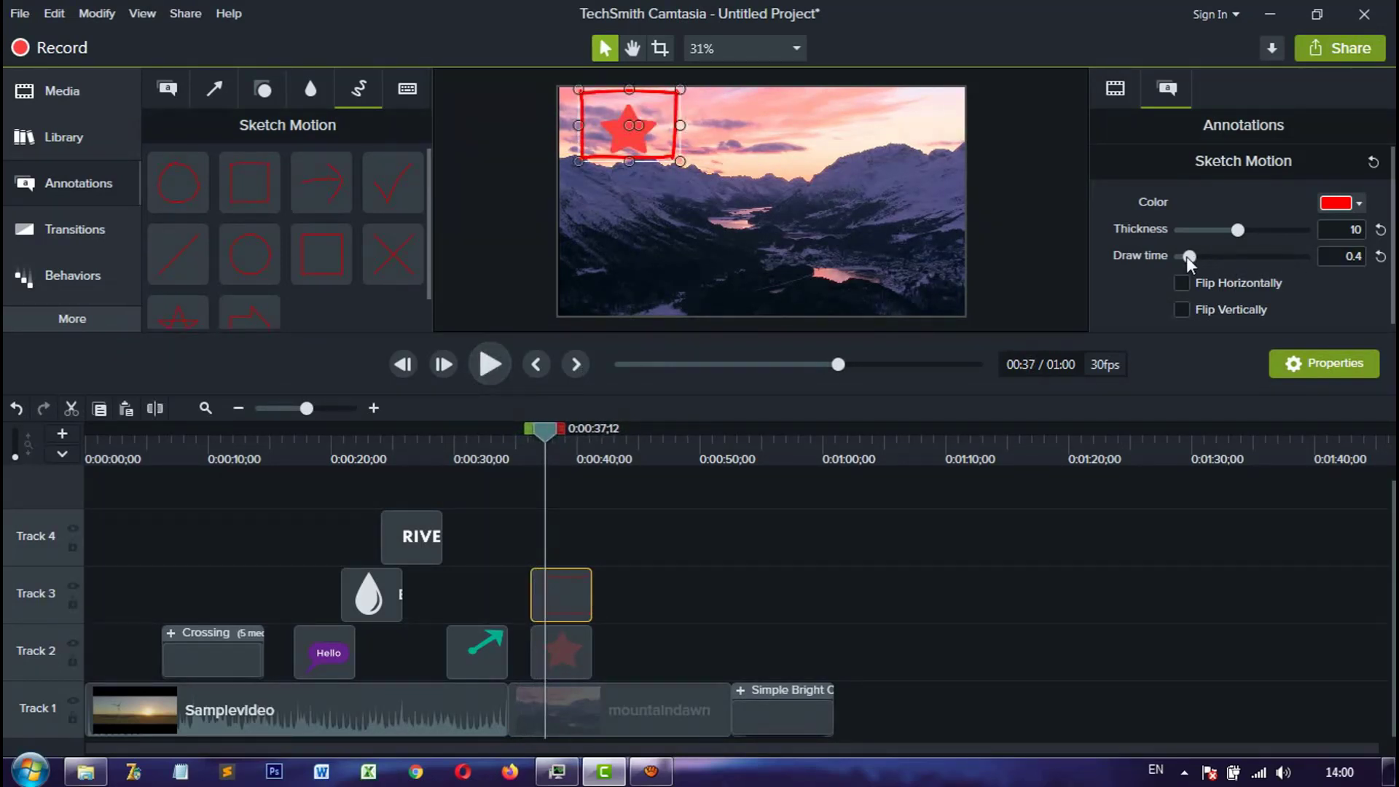
Step: Set the sketch-motion rectangle's draw time to 2.6 and play it back from about 35 seconds
left_click_drag(1187, 256, 1243, 257)
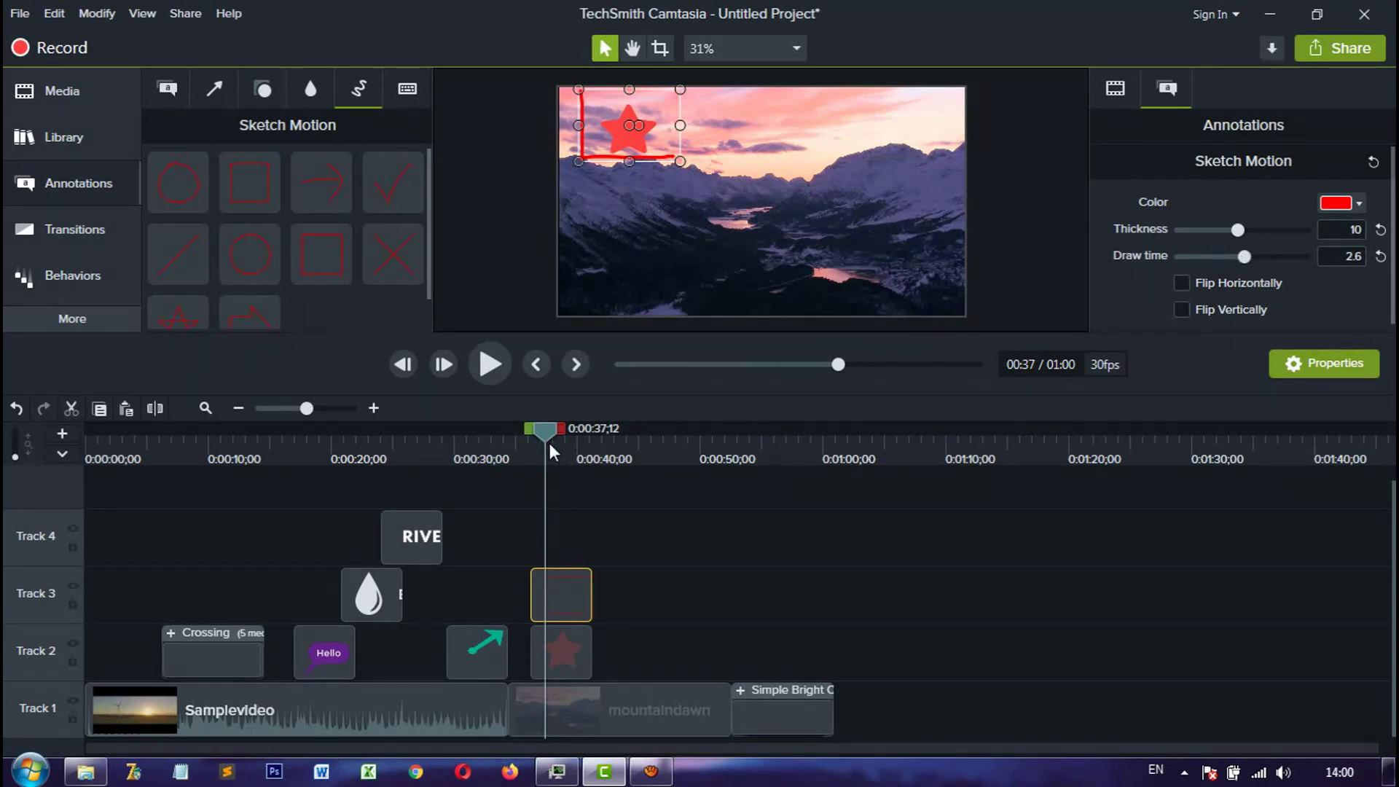
left_click_drag(545, 431, 521, 431)
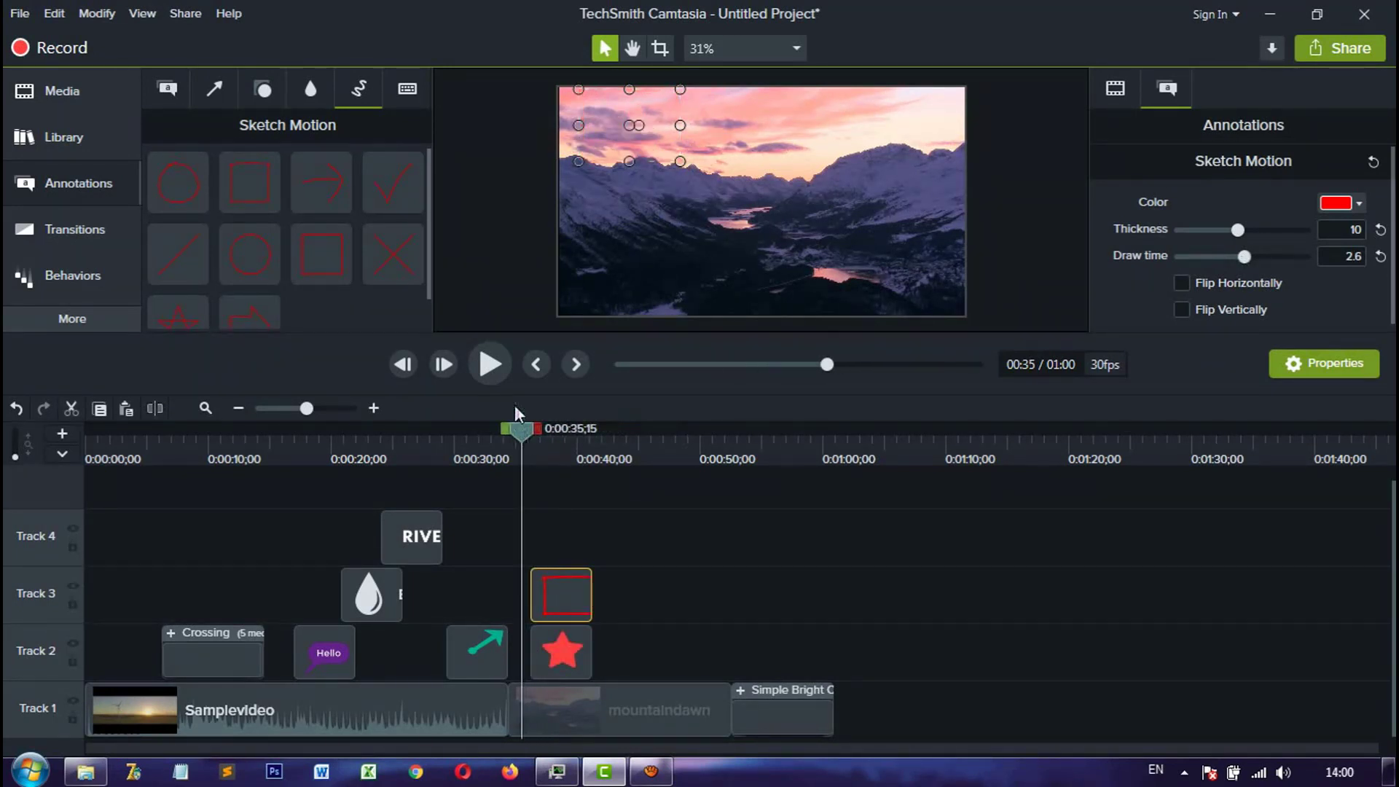
left_click(493, 375)
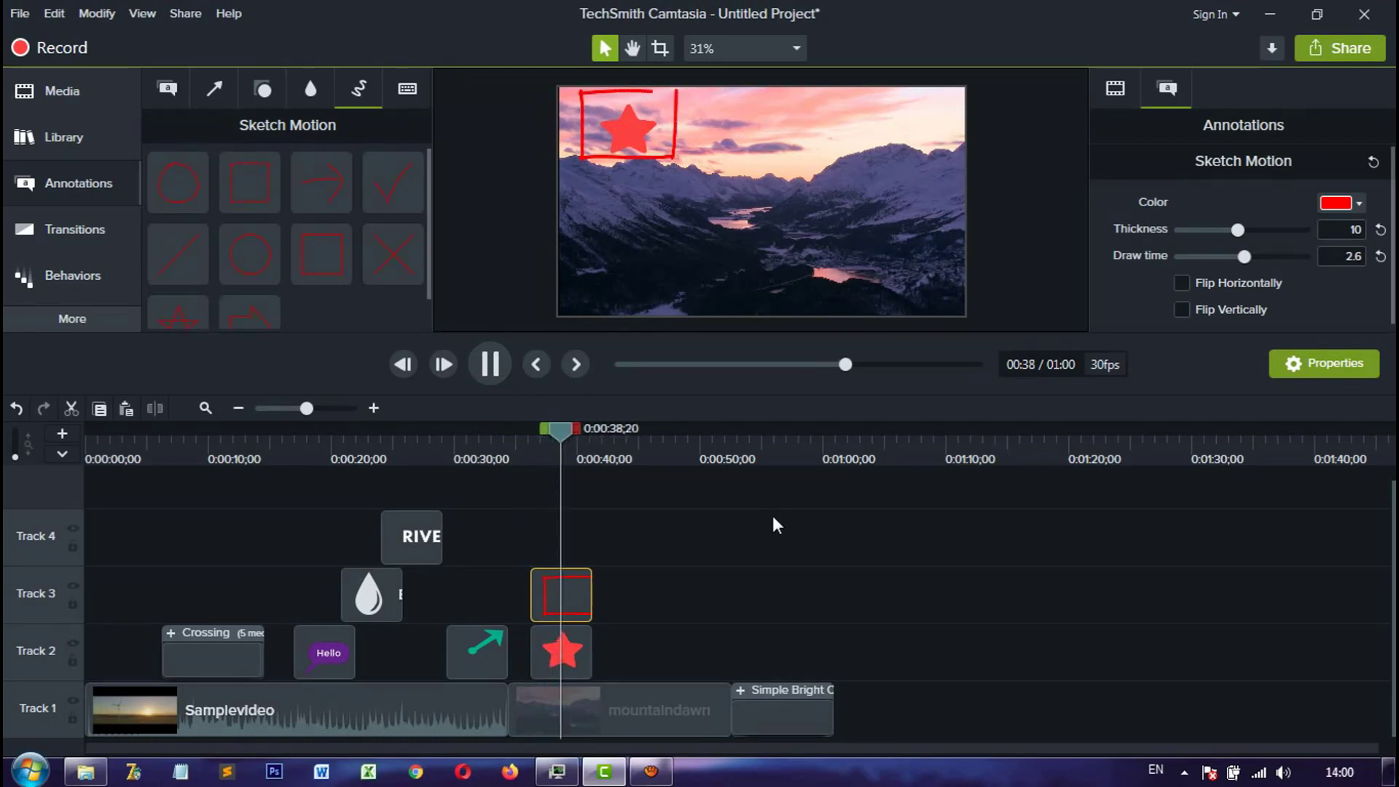
left_click(492, 365)
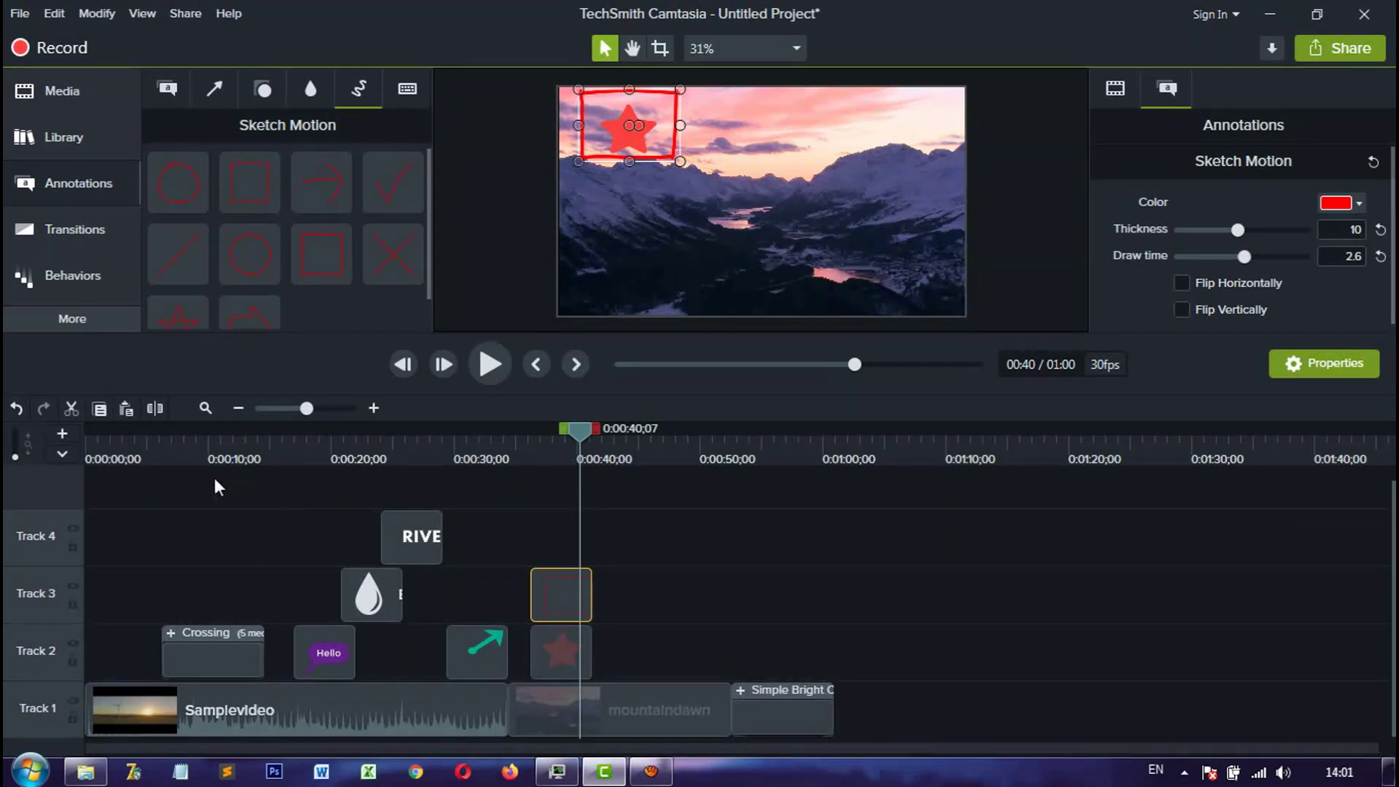
Step: Open the transitions collection and delete all annotation clips on Tracks 2 to 4, keeping the Crossing clip
left_click(85, 232)
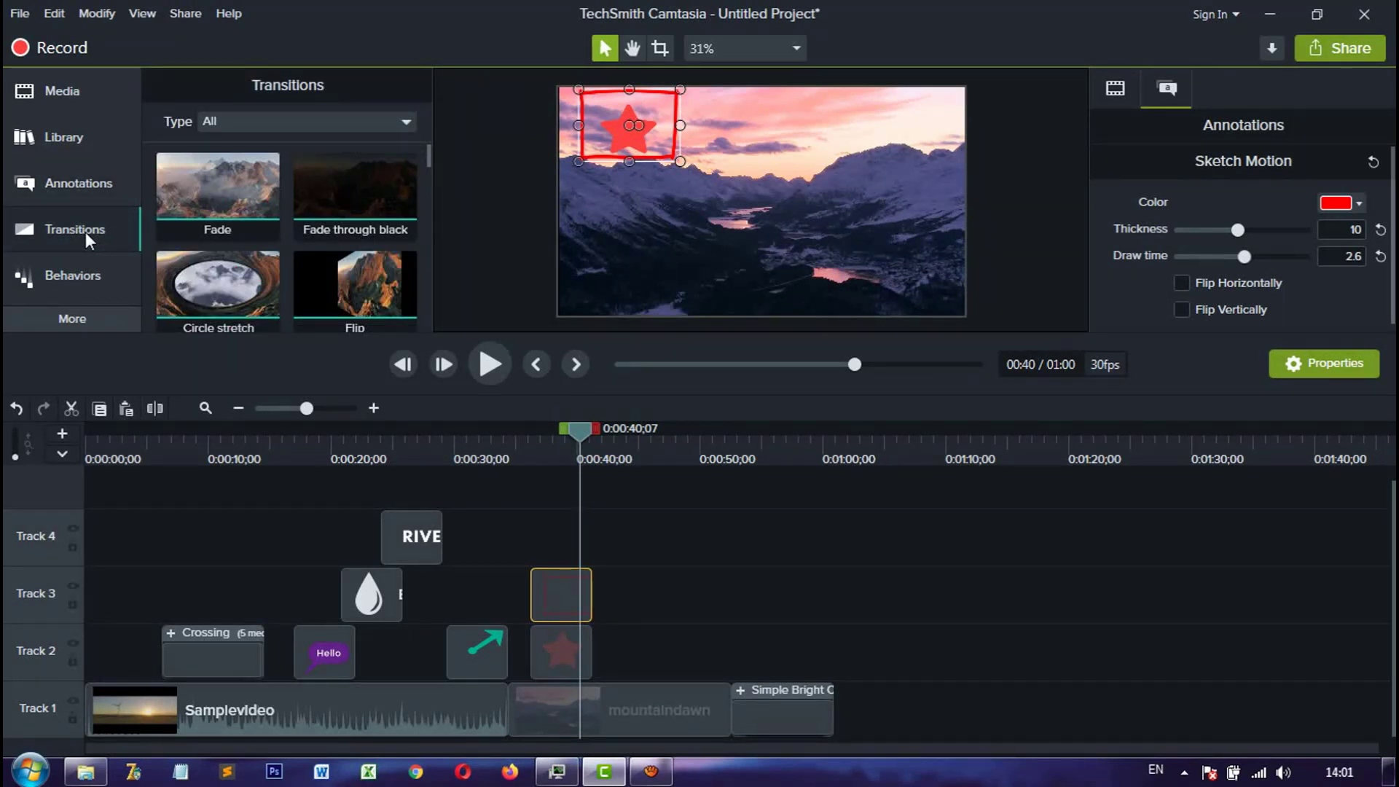
left_click(765, 528)
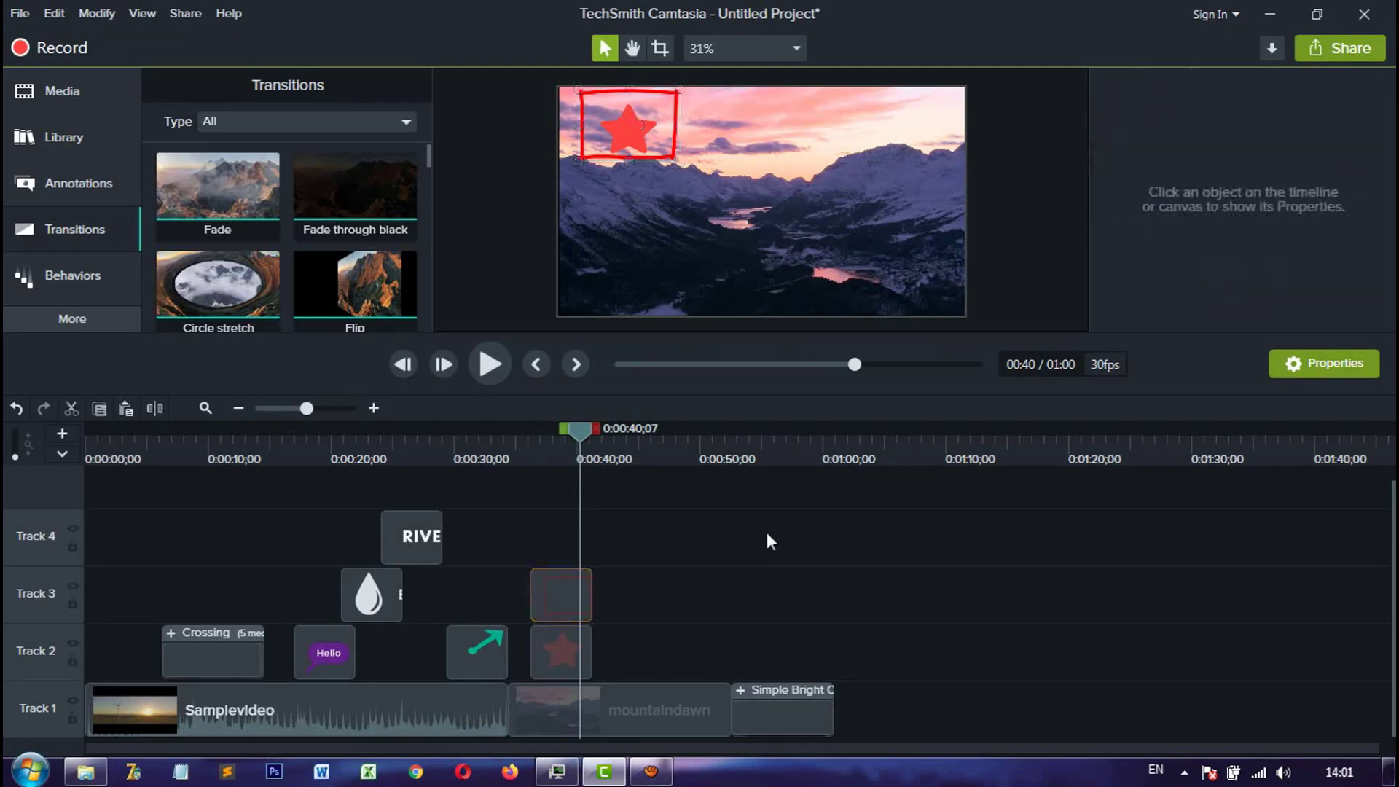
left_click_drag(764, 533, 306, 649)
key("Delete")
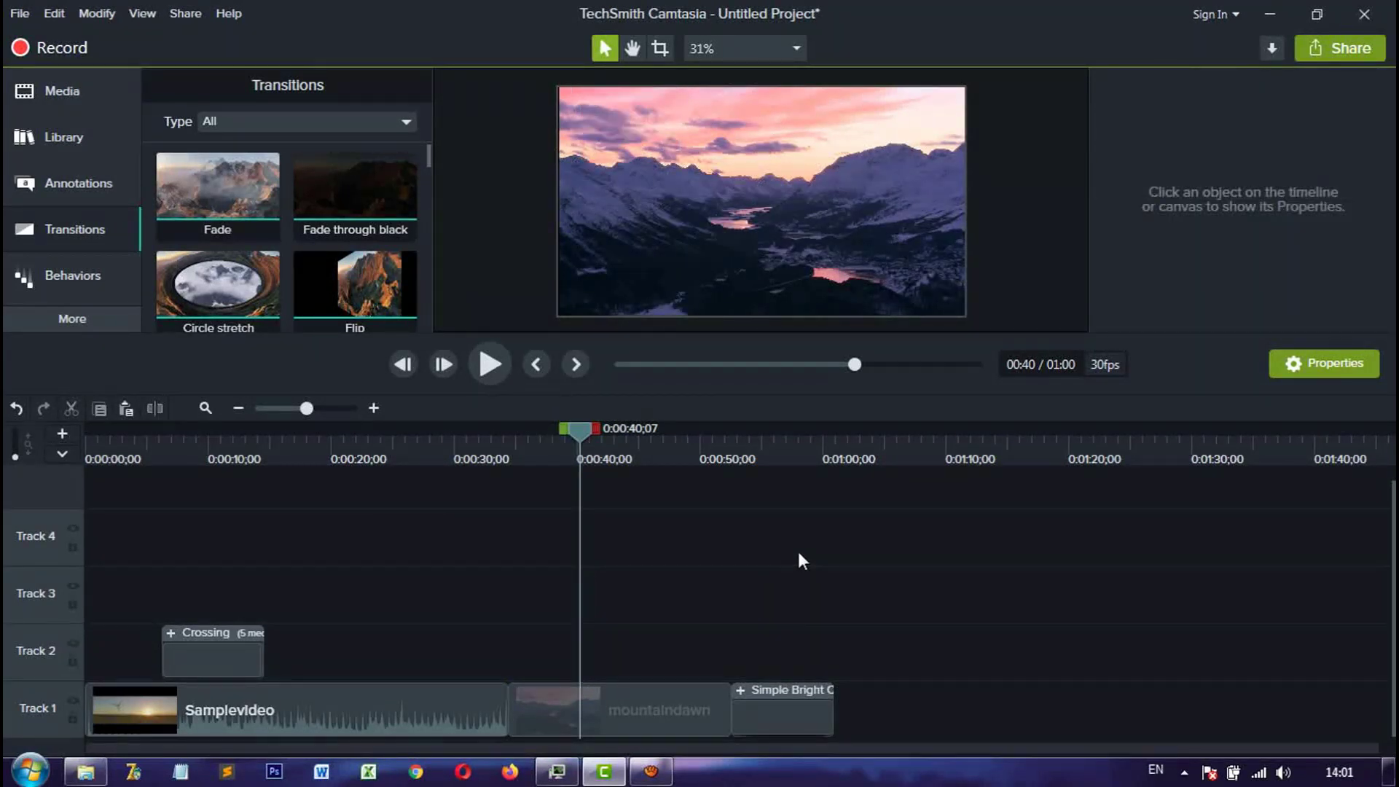
Step: Look at the available transitions and play the plain cut from Samplevideo to mountaindawn, starting at about 33 seconds
left_click(207, 189)
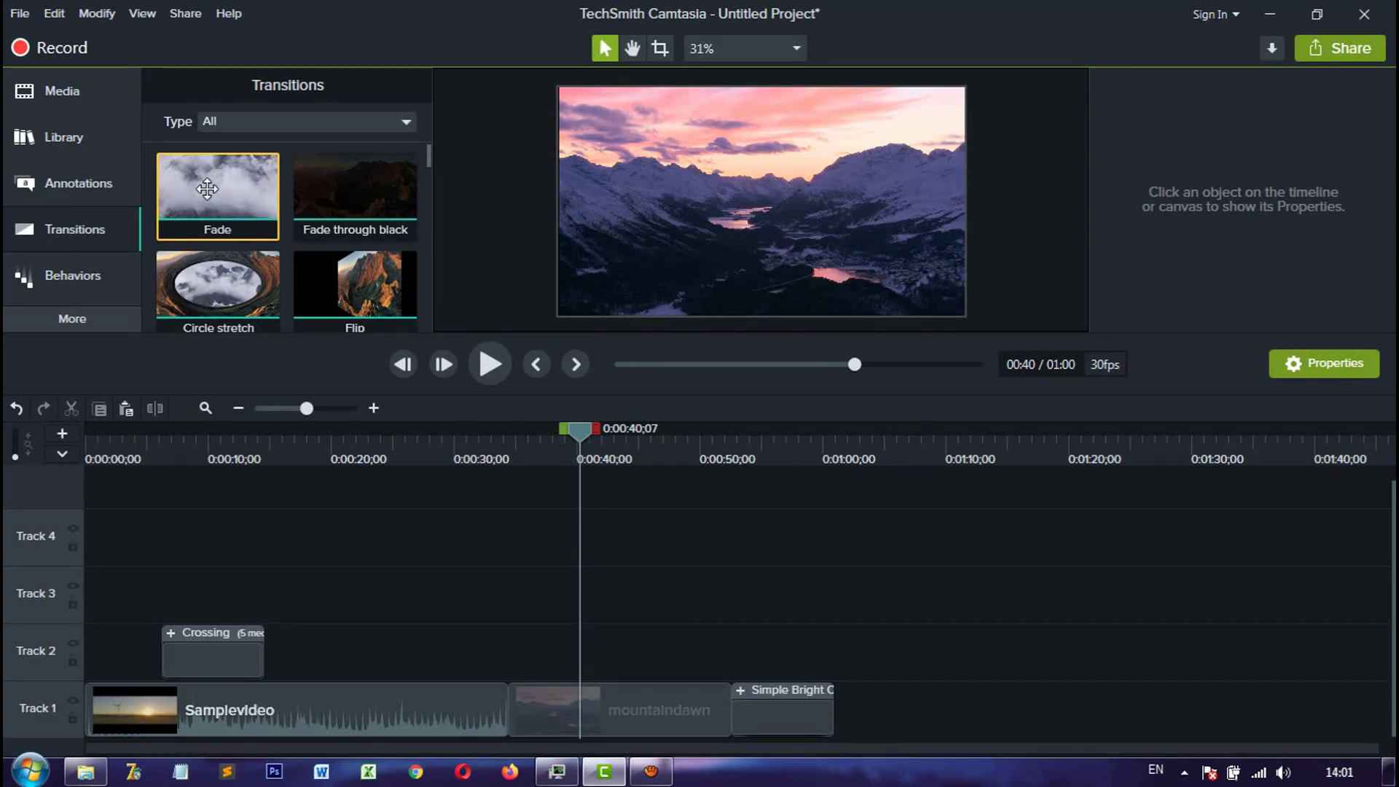
scroll(210, 269, "down", 1)
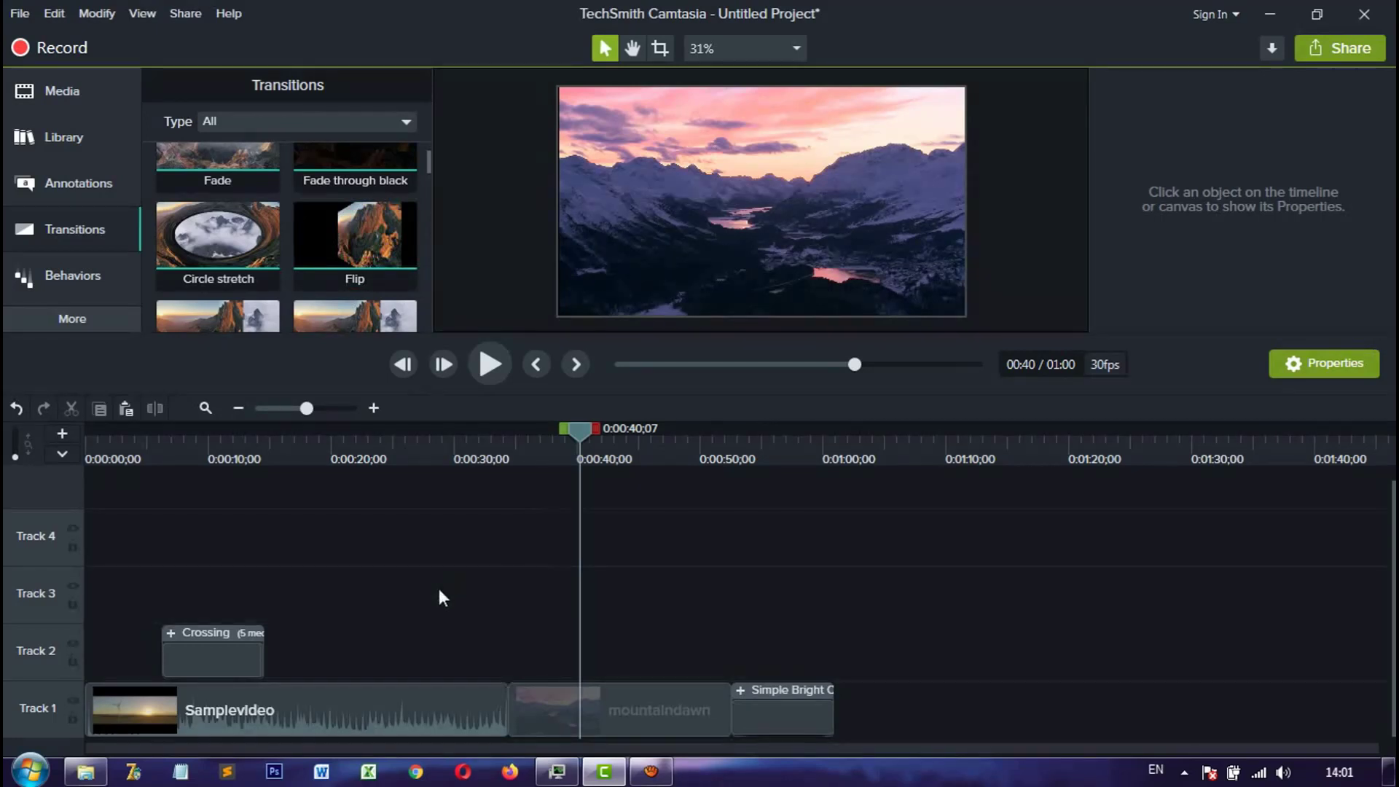
left_click_drag(578, 427, 491, 426)
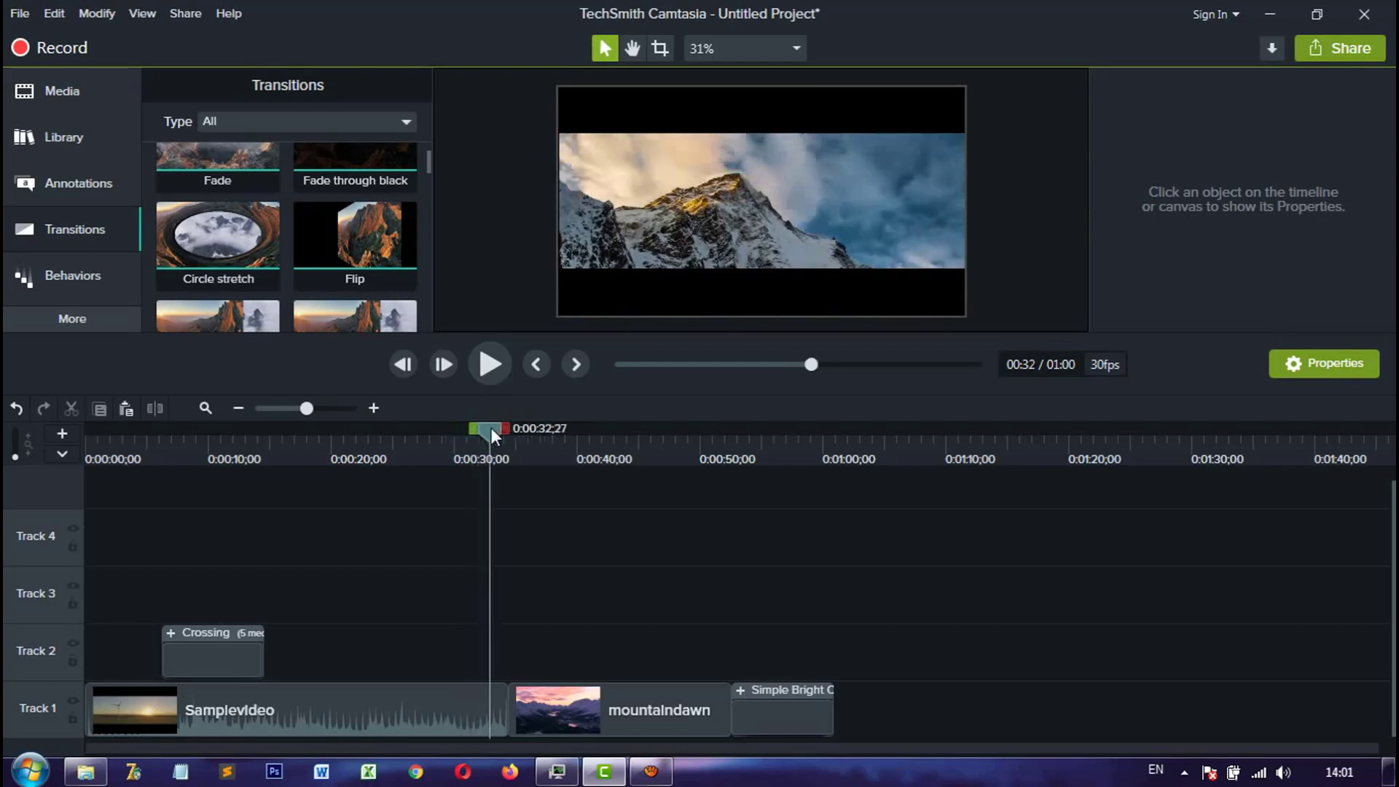
left_click(487, 364)
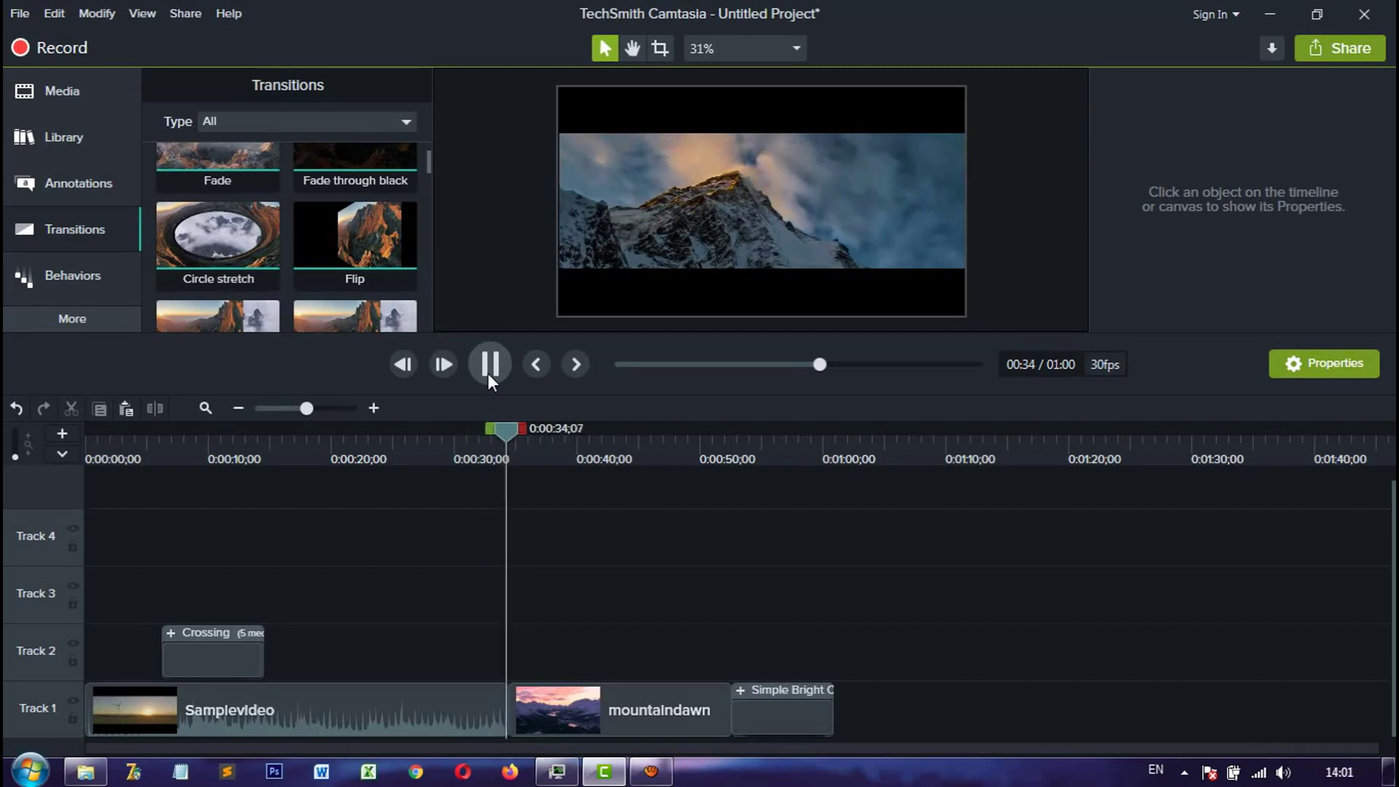
left_click(487, 372)
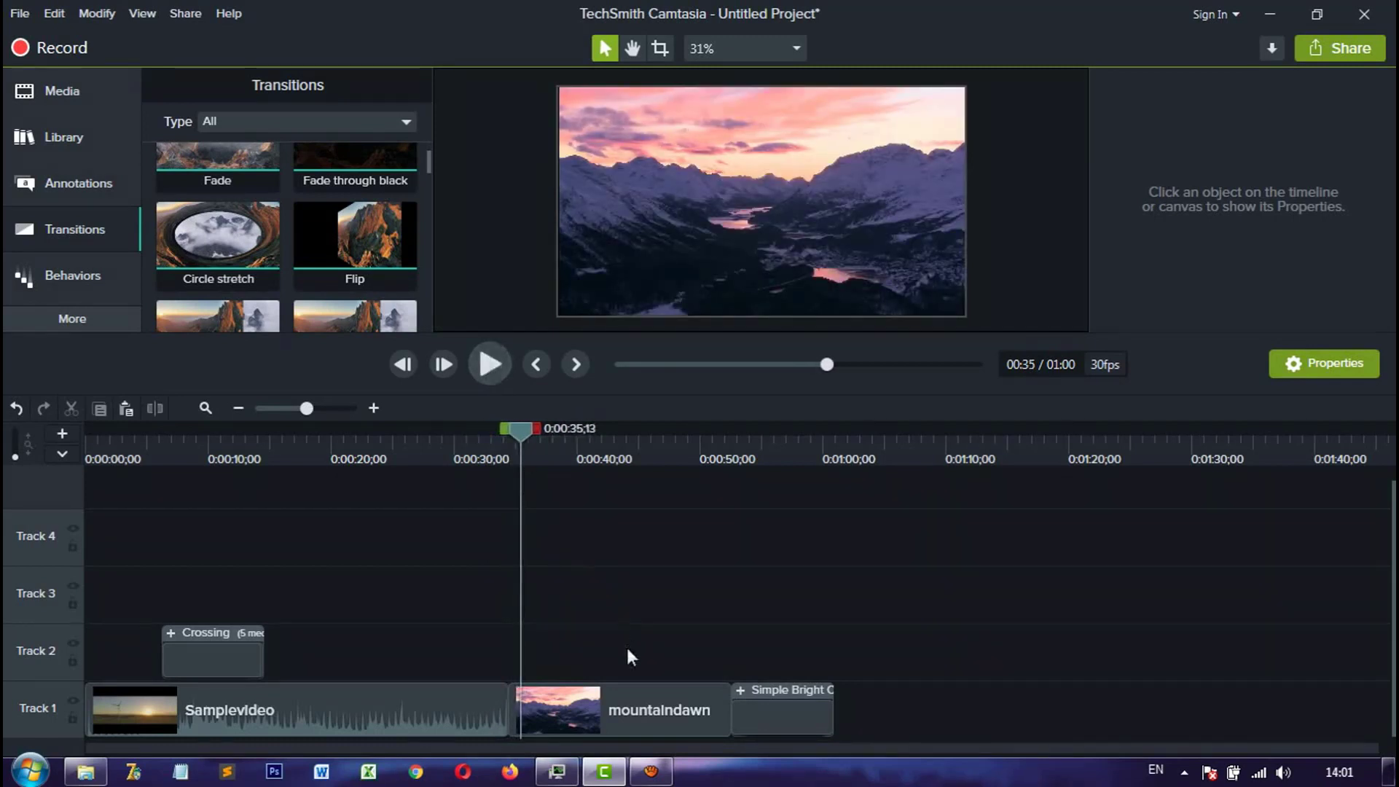
Step: Add a Flip transition at the cut between Samplevideo and mountaindawn and play it back
left_click(608, 697)
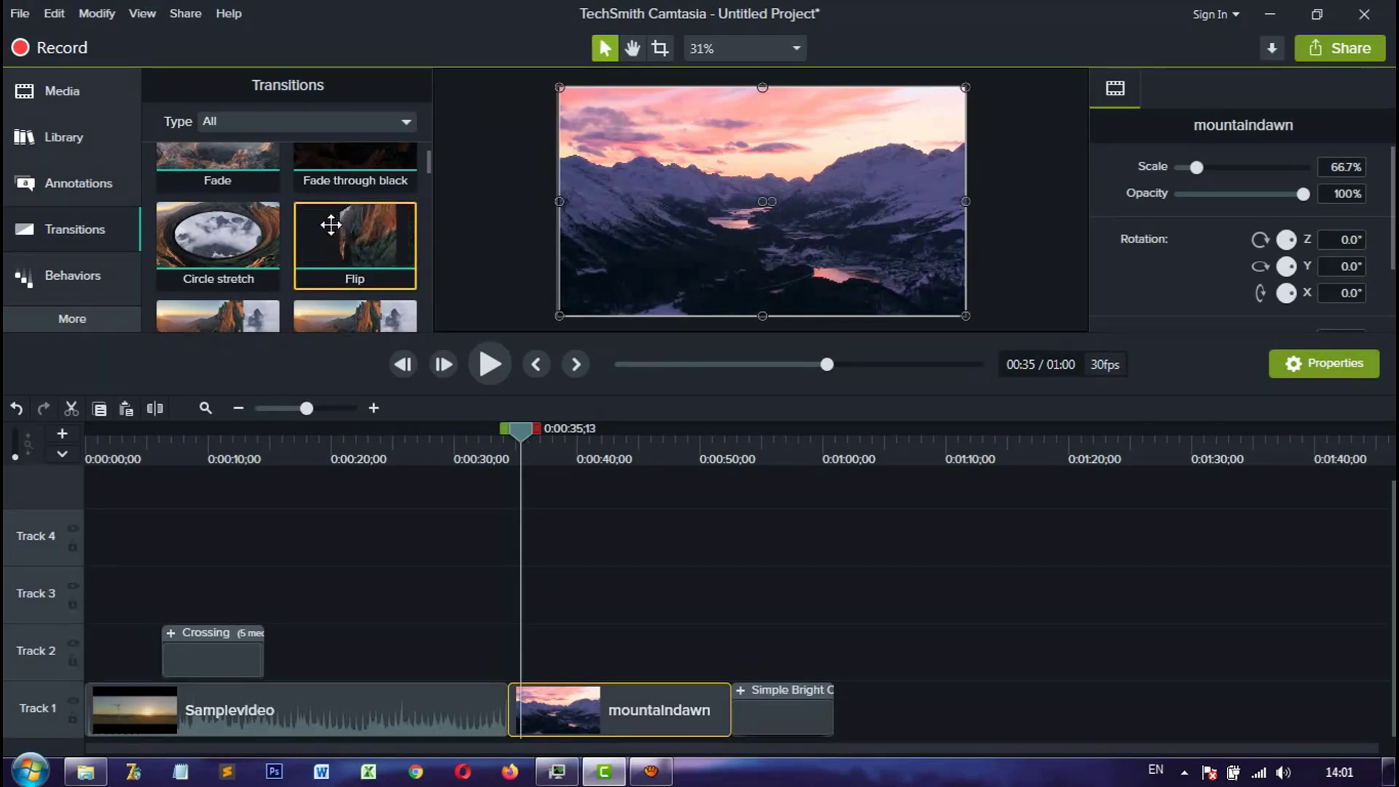
left_click_drag(341, 223, 521, 708)
left_click_drag(520, 430, 499, 430)
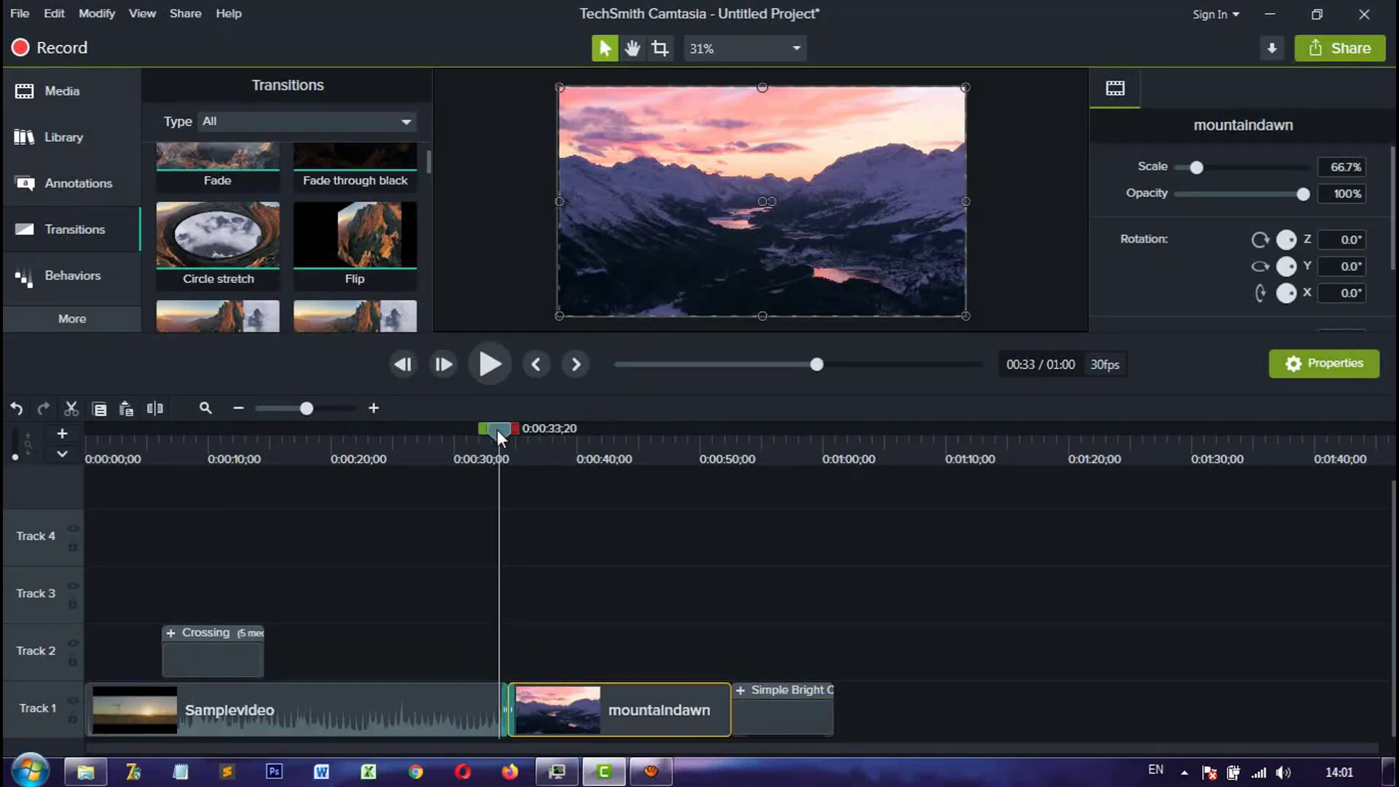
left_click(490, 364)
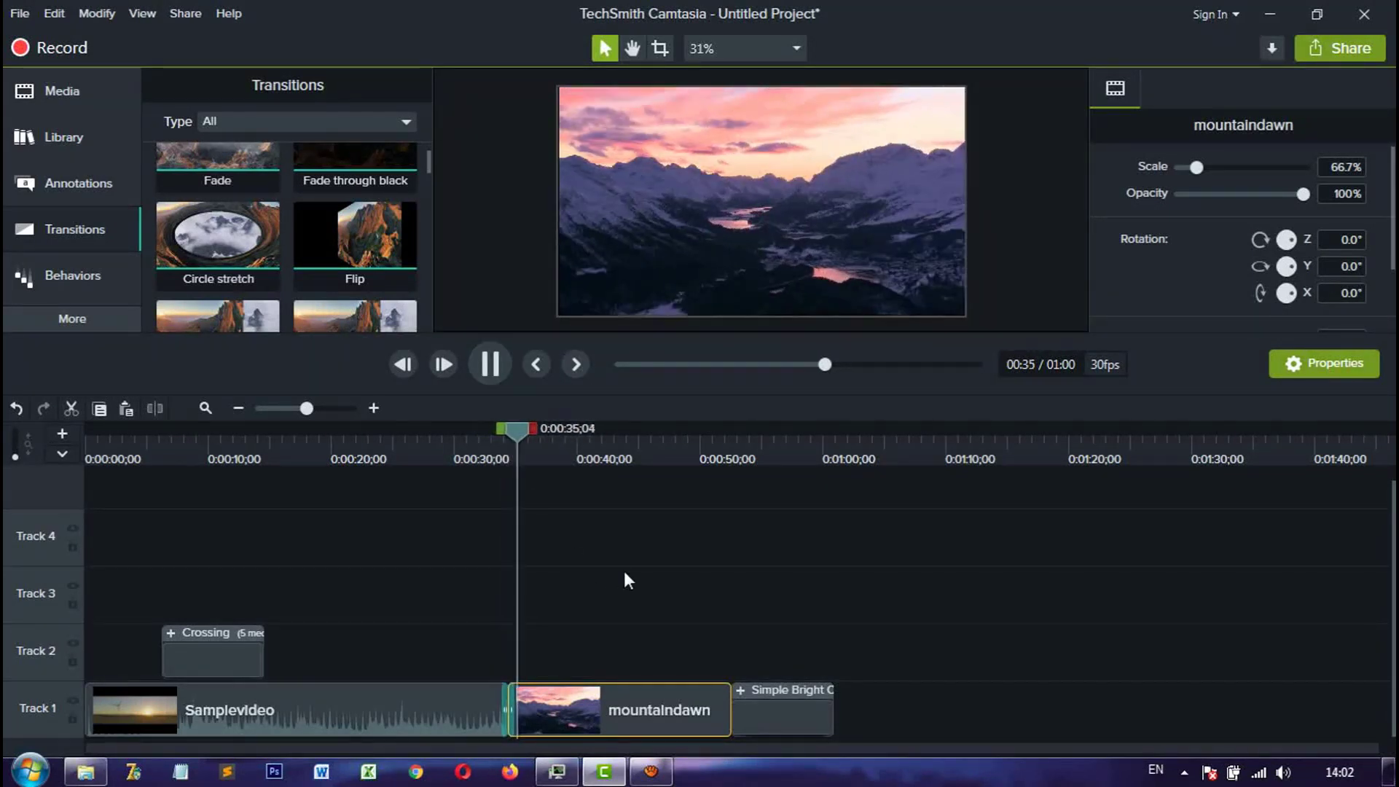
left_click(490, 366)
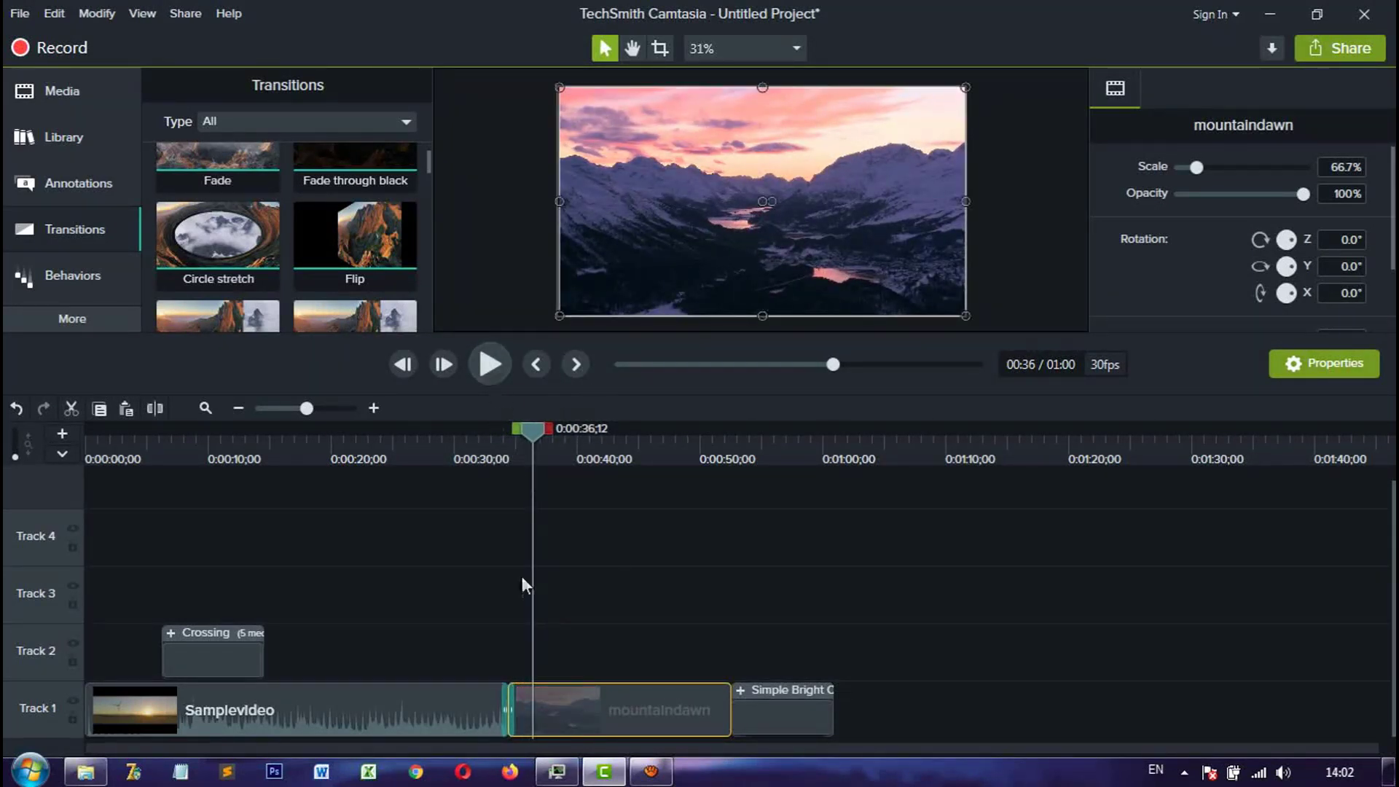
Step: Lengthen the Flip transition on both sides of the cut between Samplevideo and mountaindawn, and play it back
left_click_drag(506, 711, 475, 710)
left_click_drag(540, 436, 469, 439)
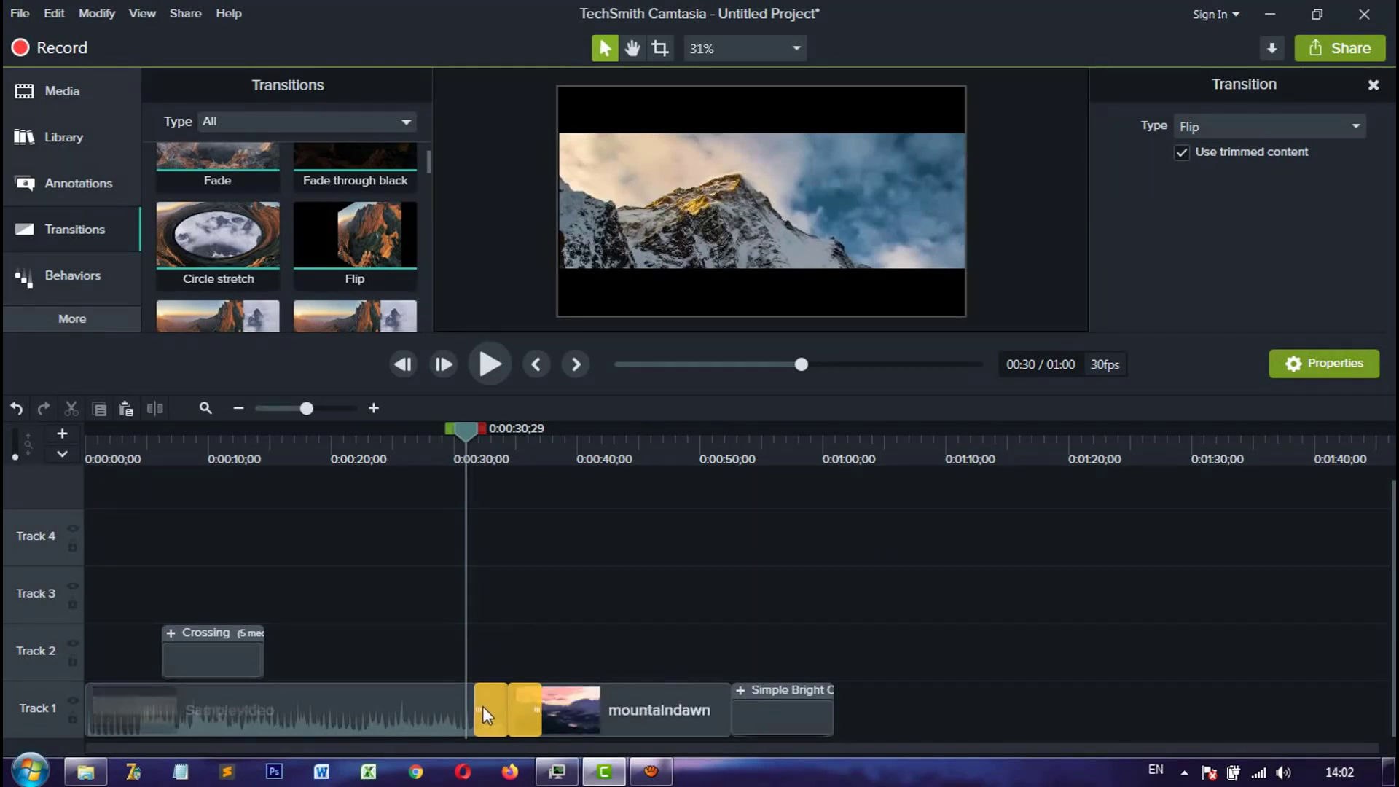
left_click_drag(482, 711, 486, 708)
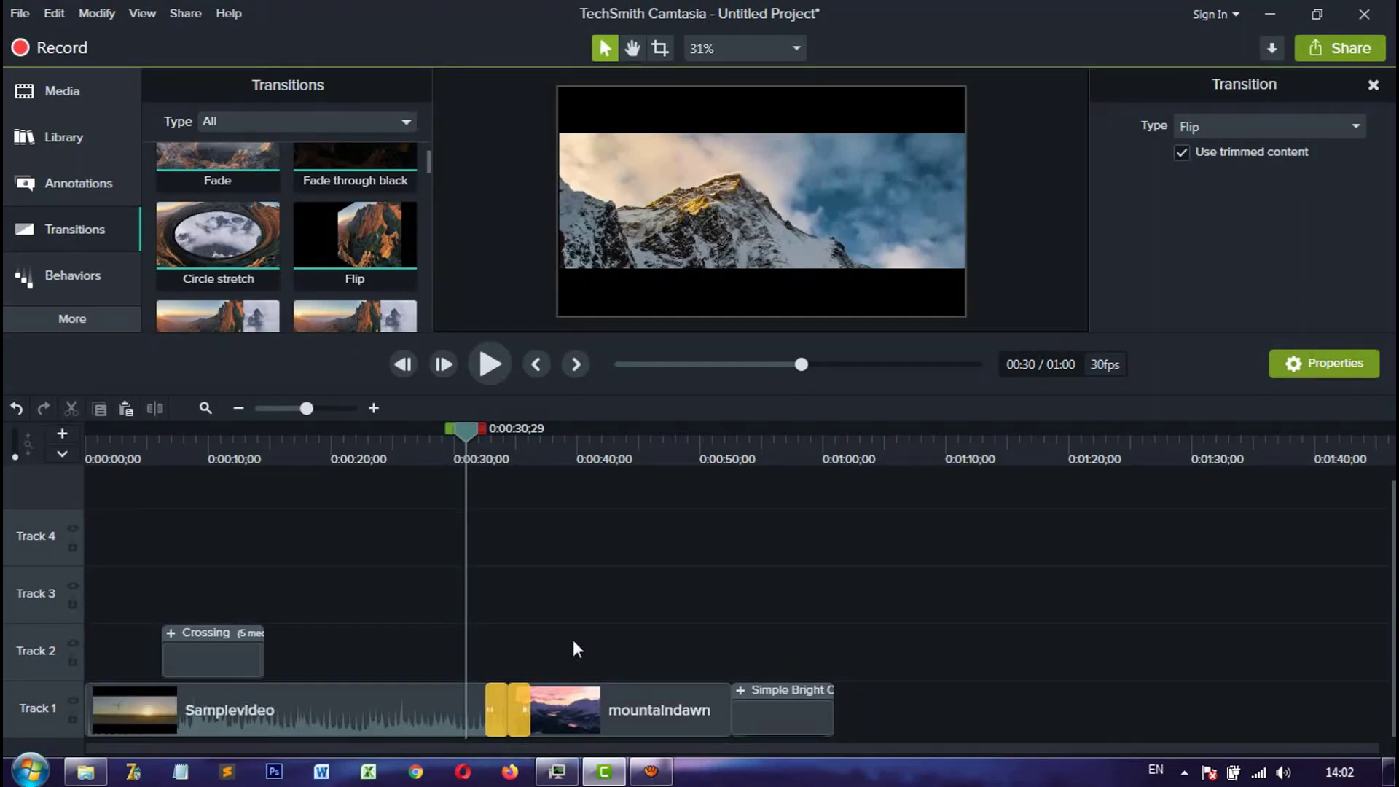
left_click(498, 383)
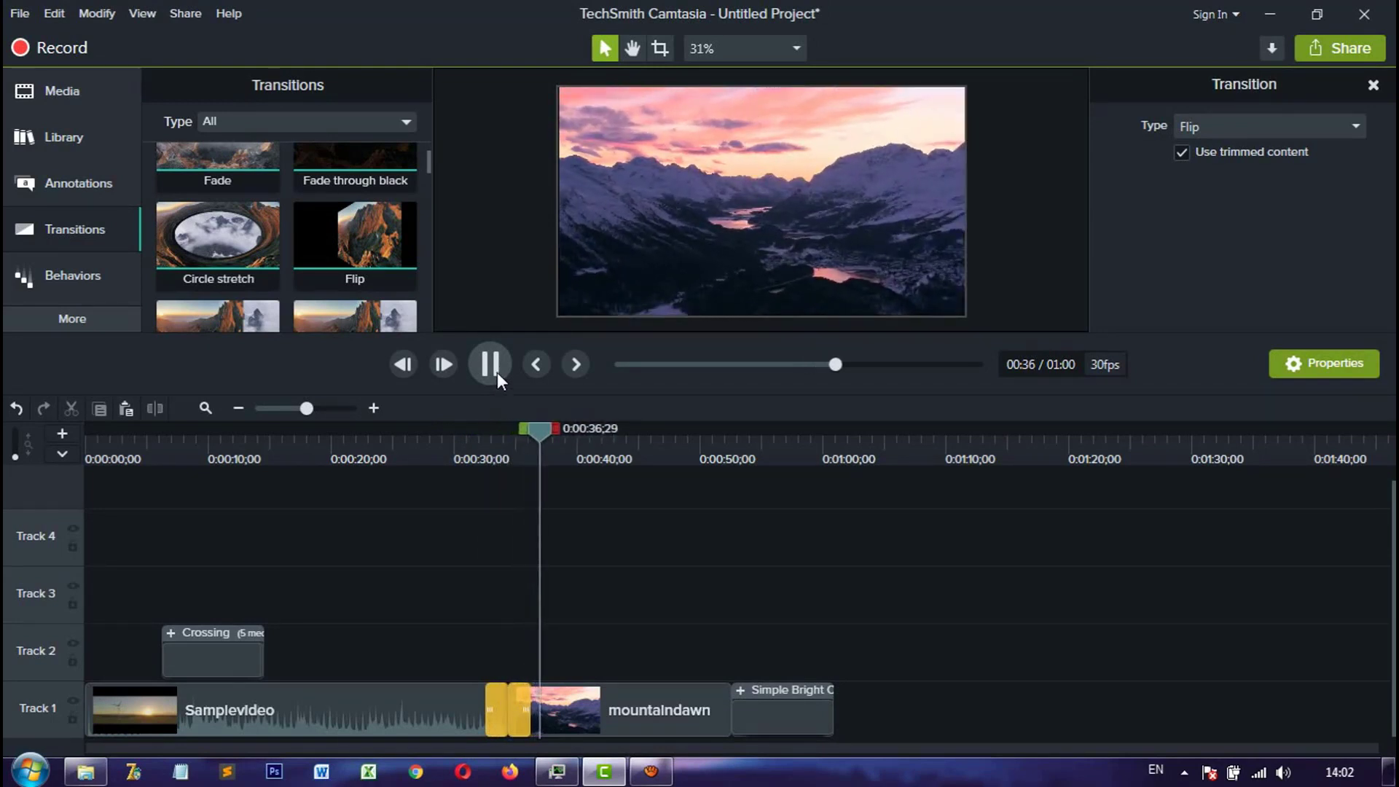
left_click(496, 368)
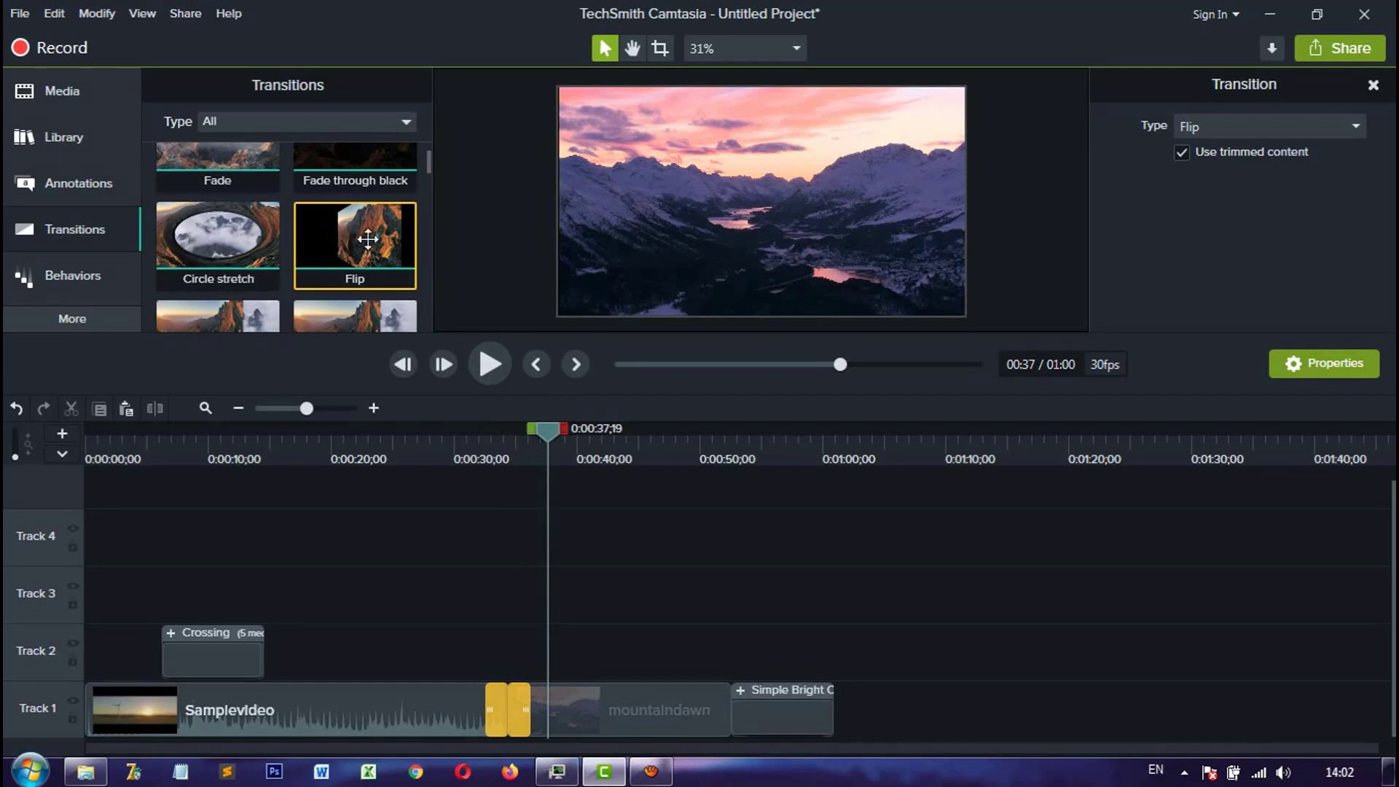
Step: Add a Page roll transition between mountaindawn and the closing Simple Bright clip, and play it back
scroll(369, 239, "down", 3)
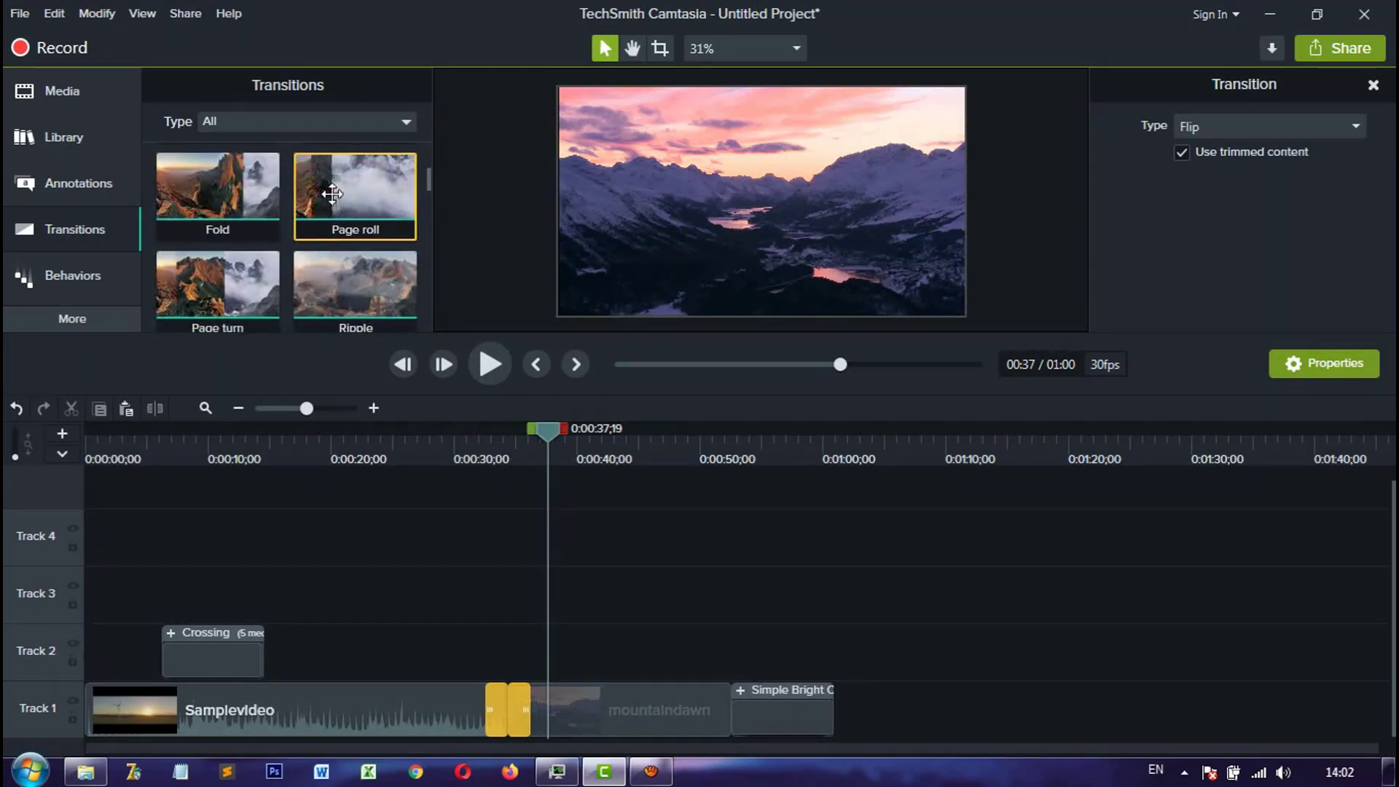
left_click_drag(332, 193, 733, 701)
left_click(714, 441)
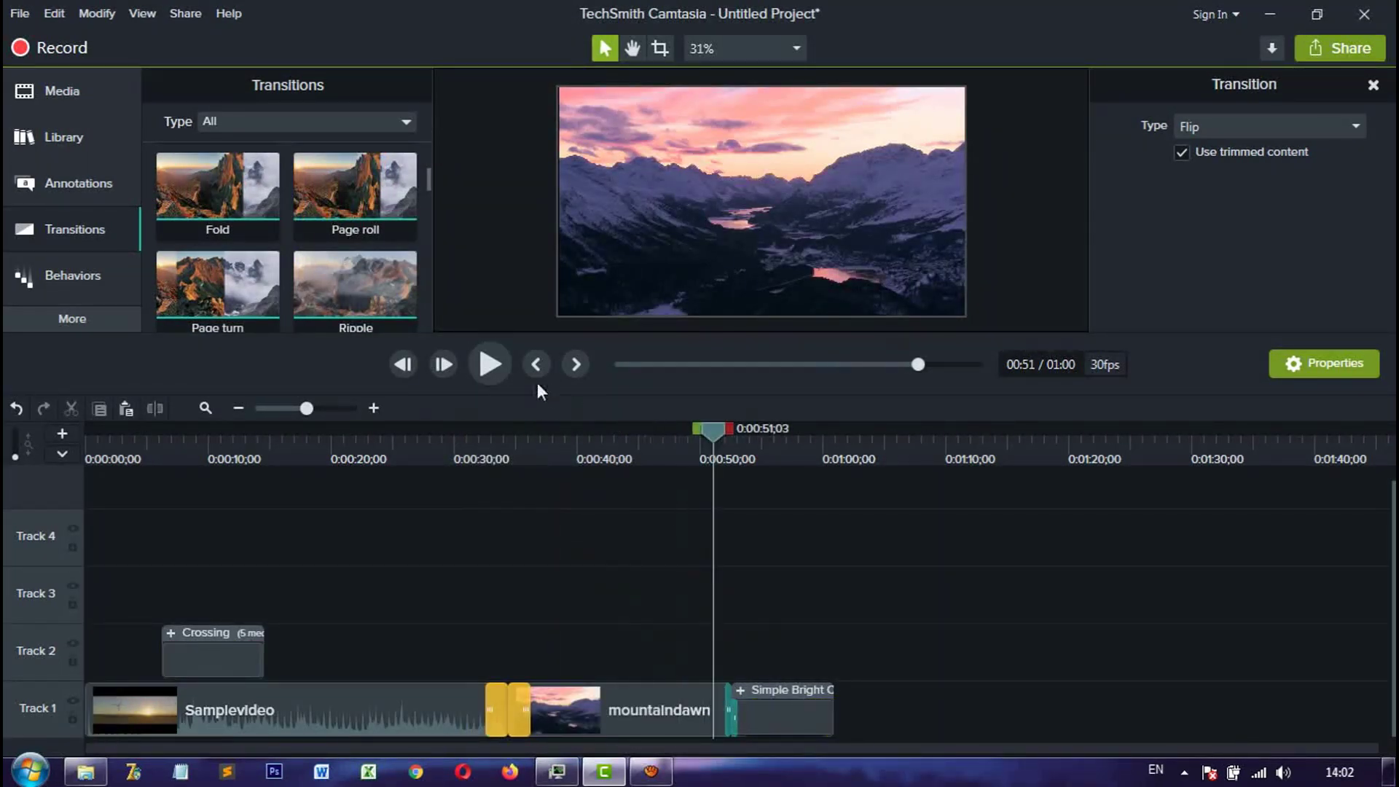
left_click(505, 370)
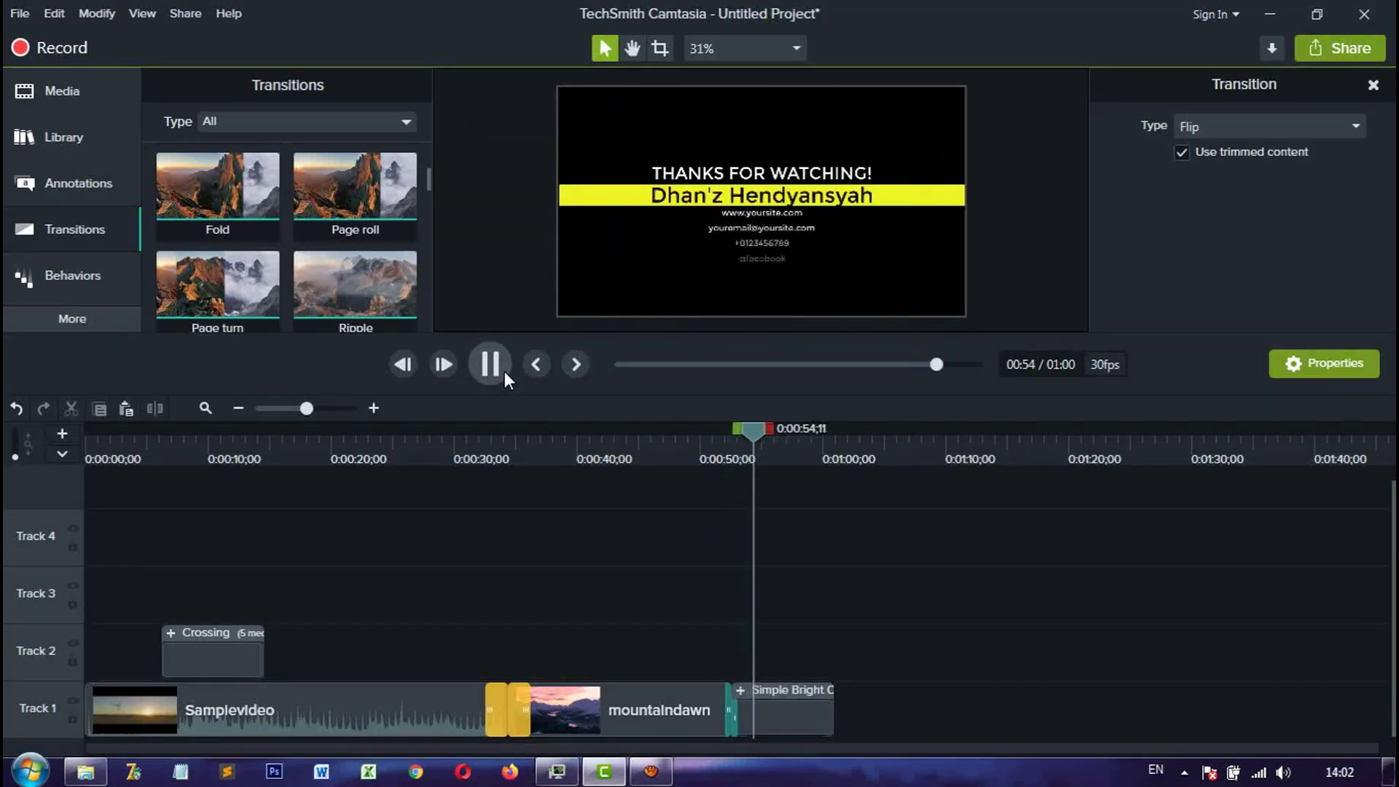
left_click(504, 370)
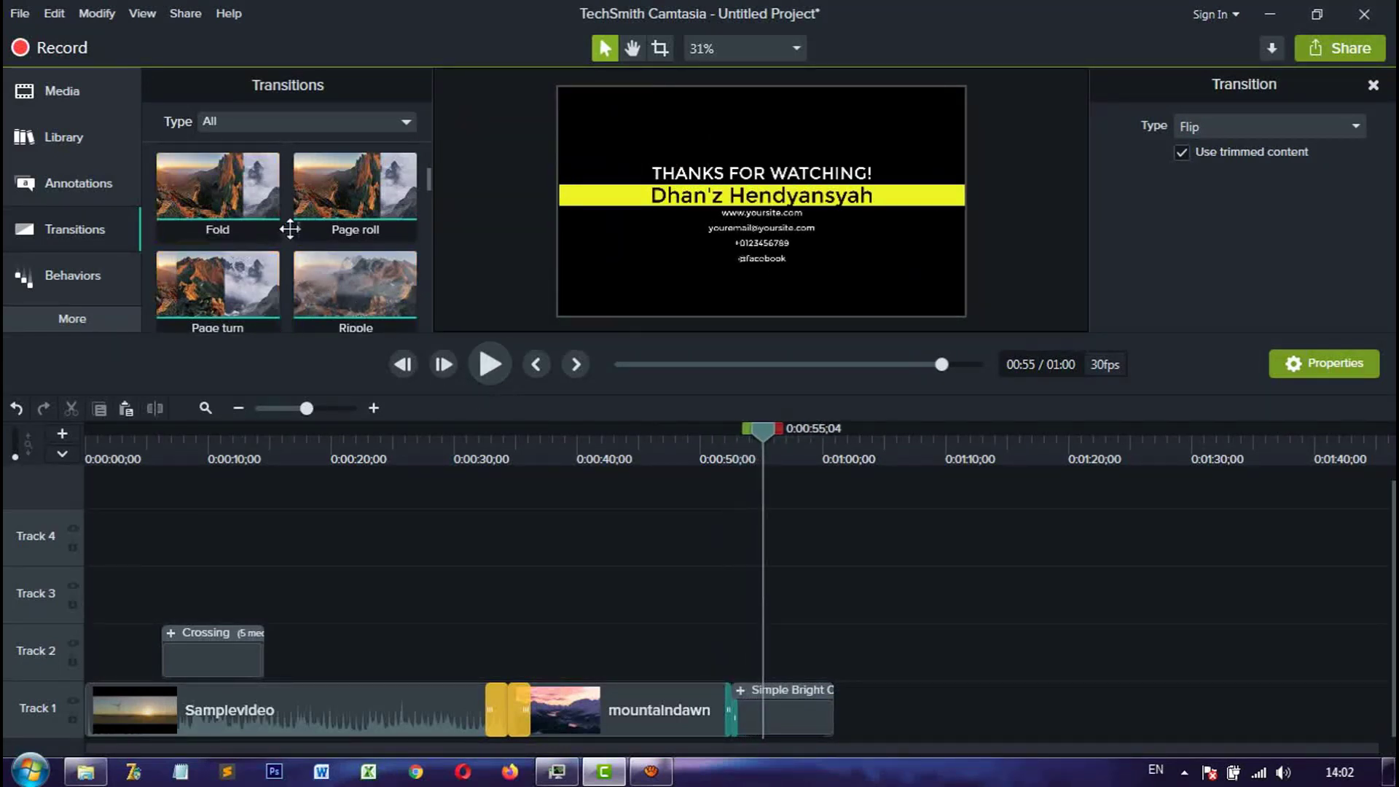
Step: Look through the remaining transitions and open the Behaviors collection
scroll(326, 266, "down", 1)
scroll(326, 266, "down", 3)
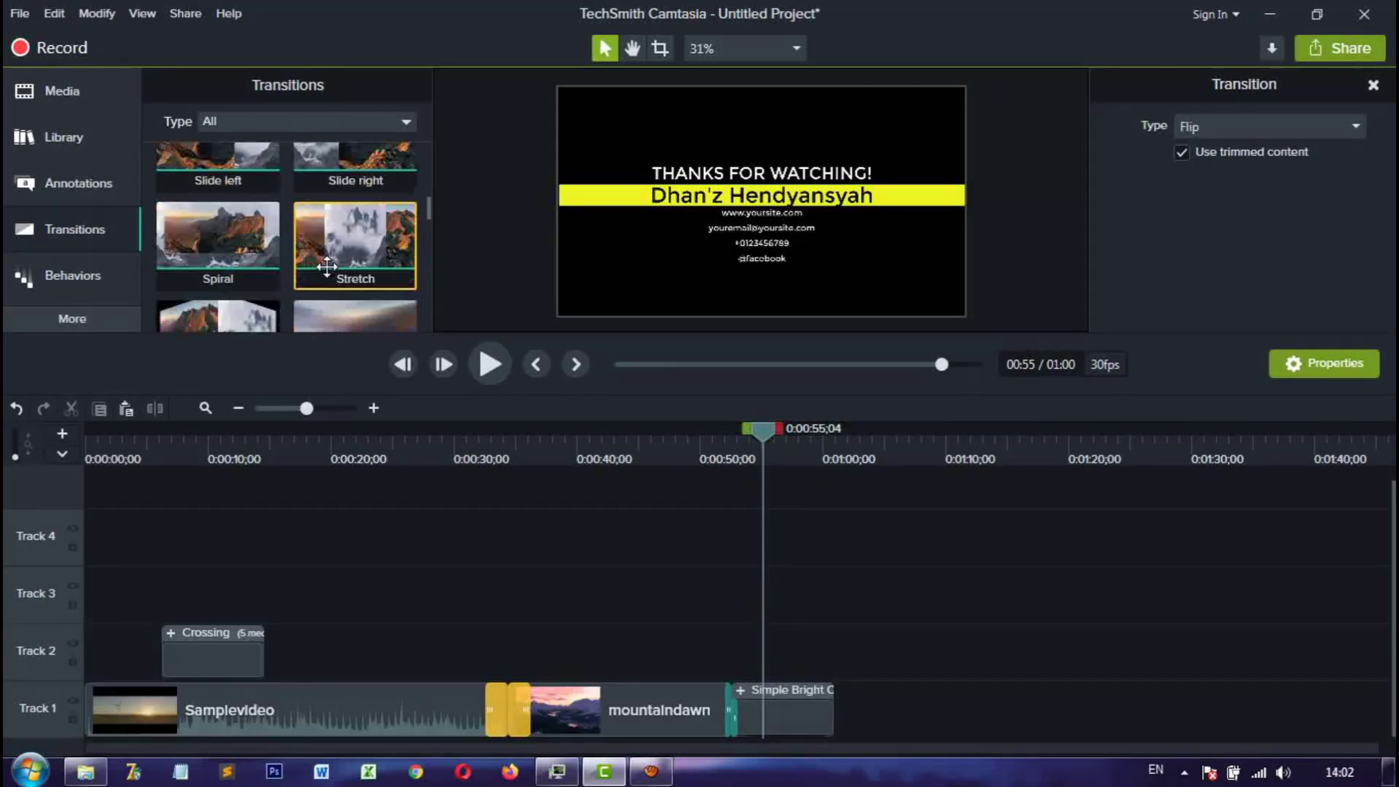
scroll(326, 267, "down", 6)
scroll(326, 267, "up", 5)
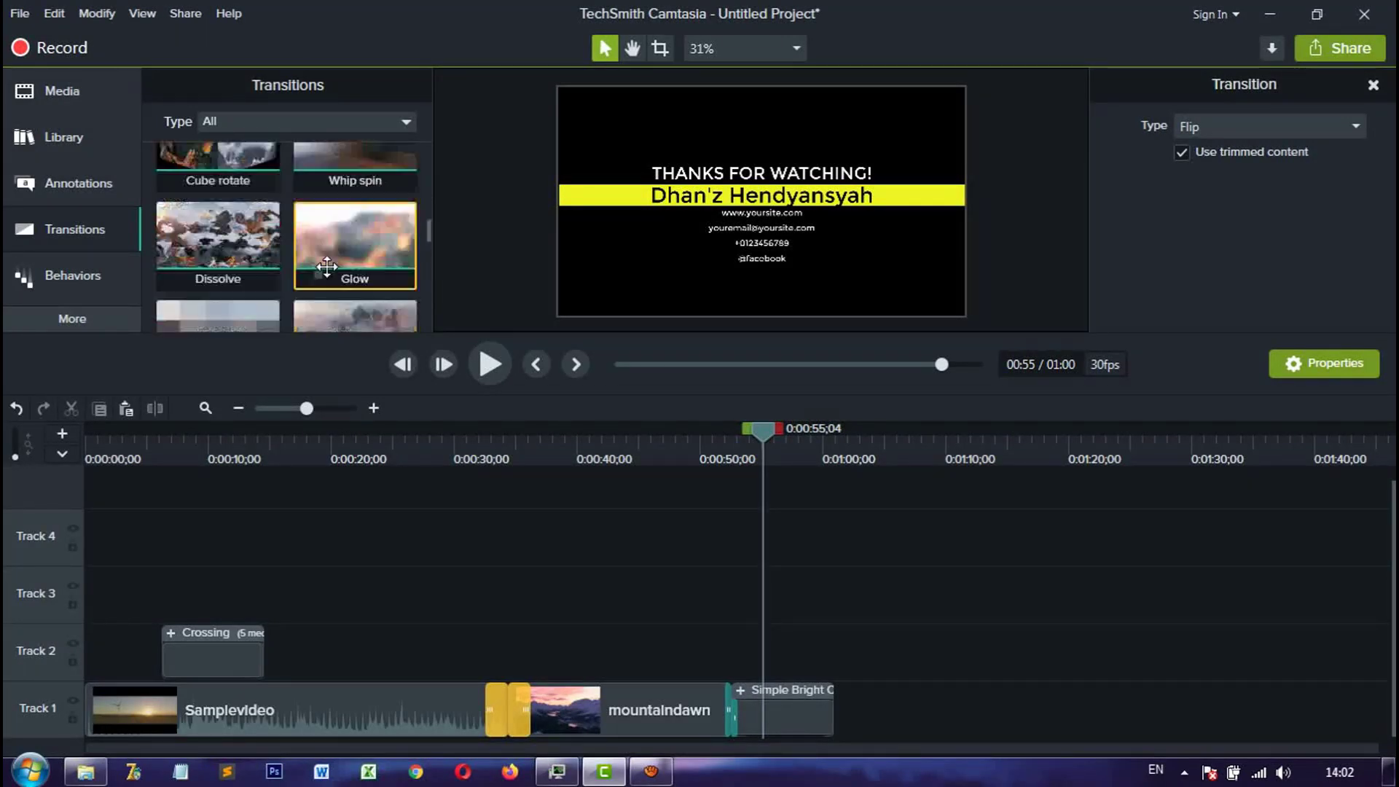
scroll(326, 267, "up", 1)
scroll(327, 267, "up", 2)
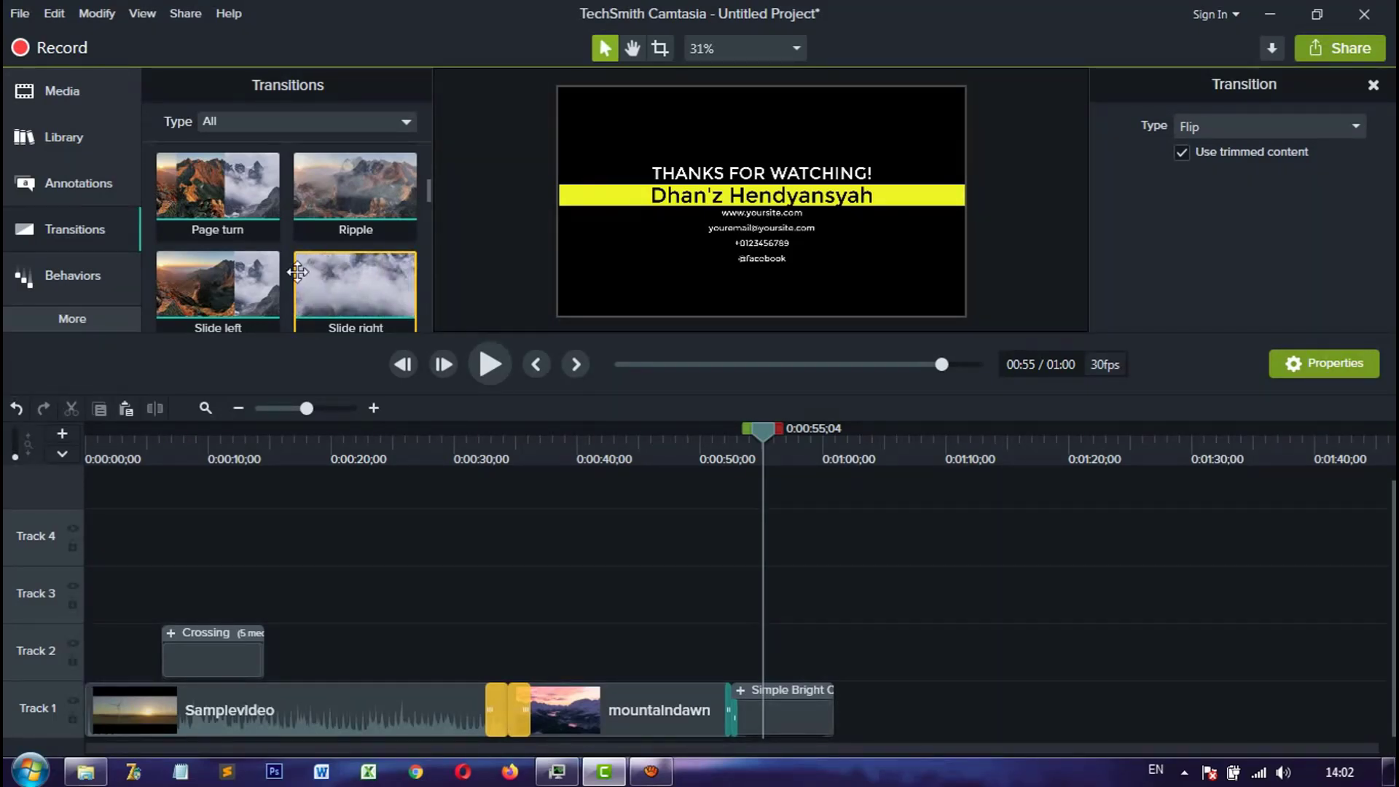
left_click(66, 286)
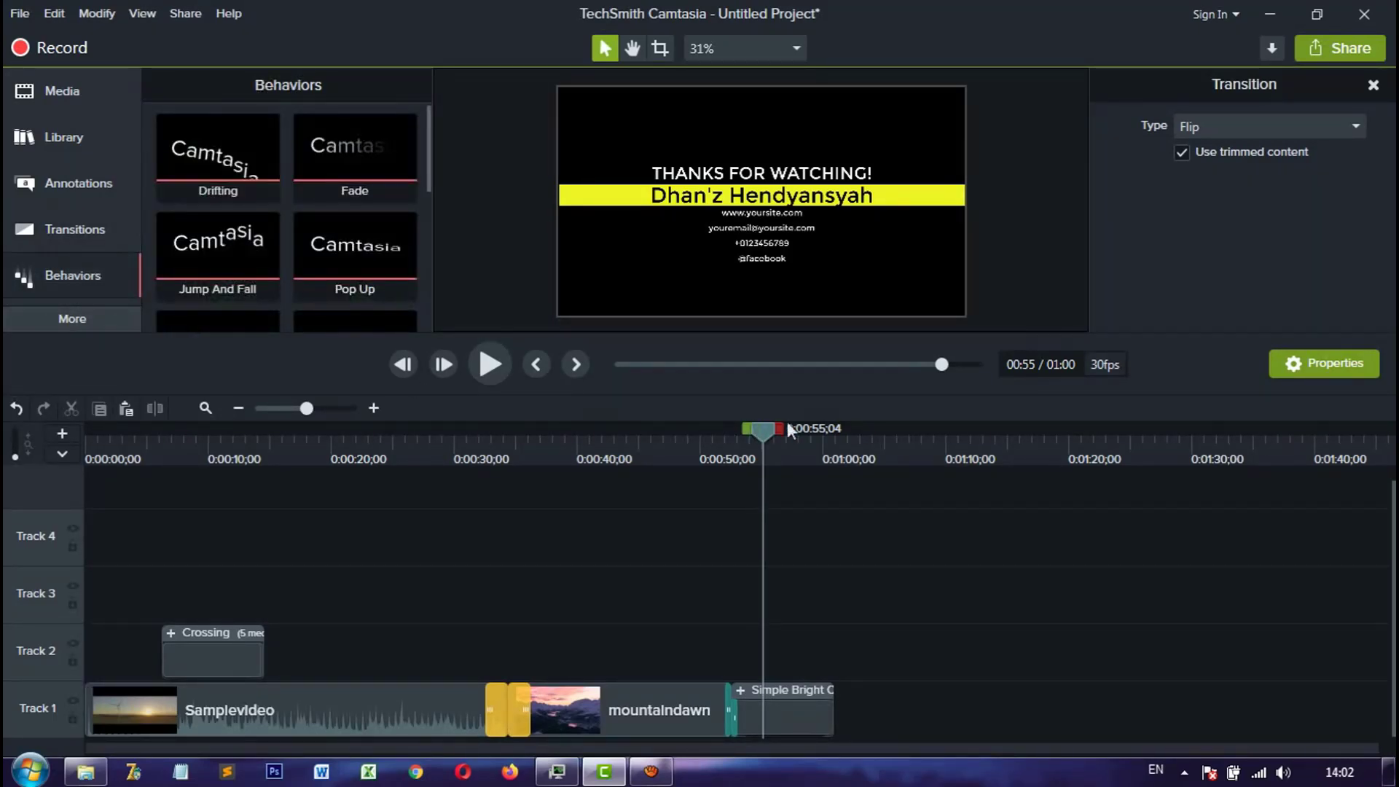
Step: Add a plain ABC text callout from the Basic style to Track 2, above the mountaindawn clip
left_click_drag(766, 424, 464, 476)
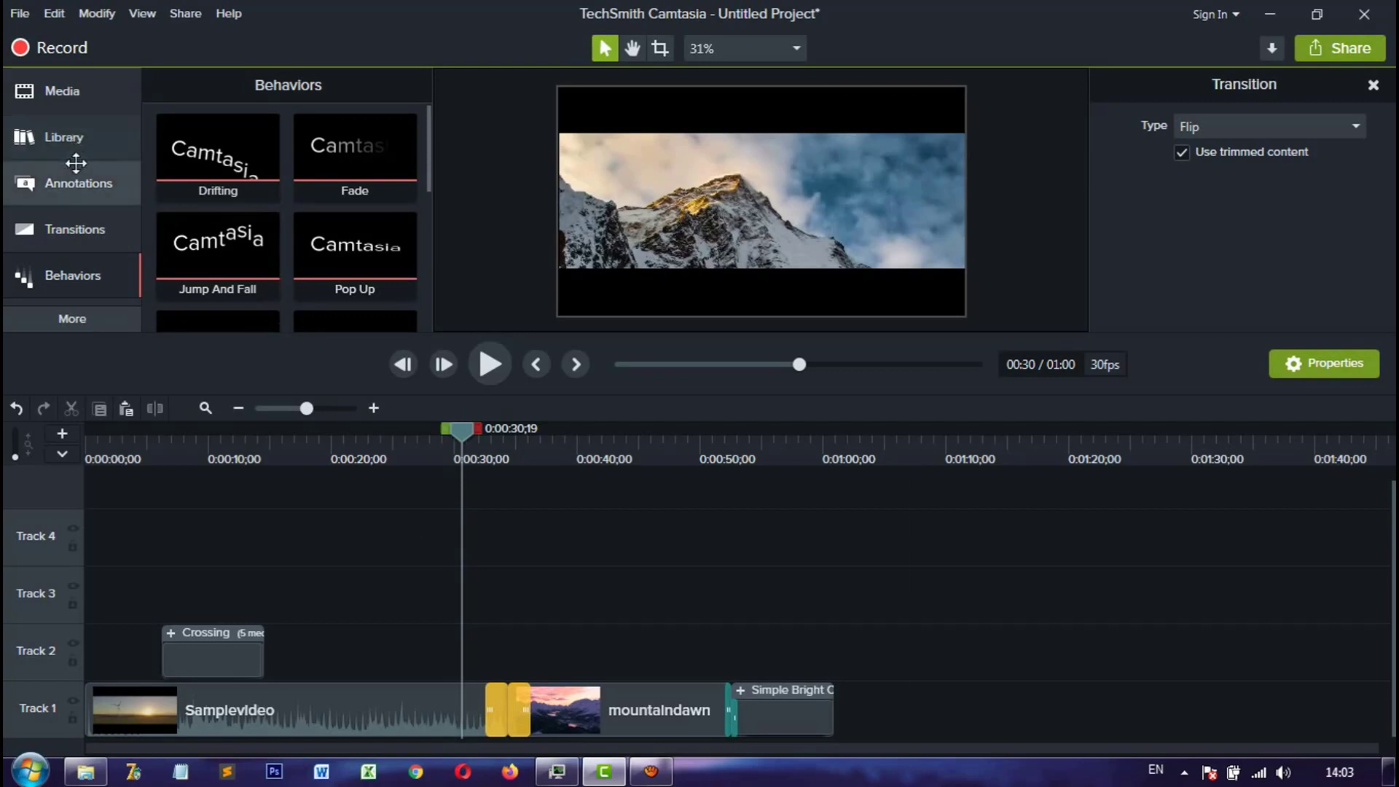
left_click(72, 181)
left_click(159, 85)
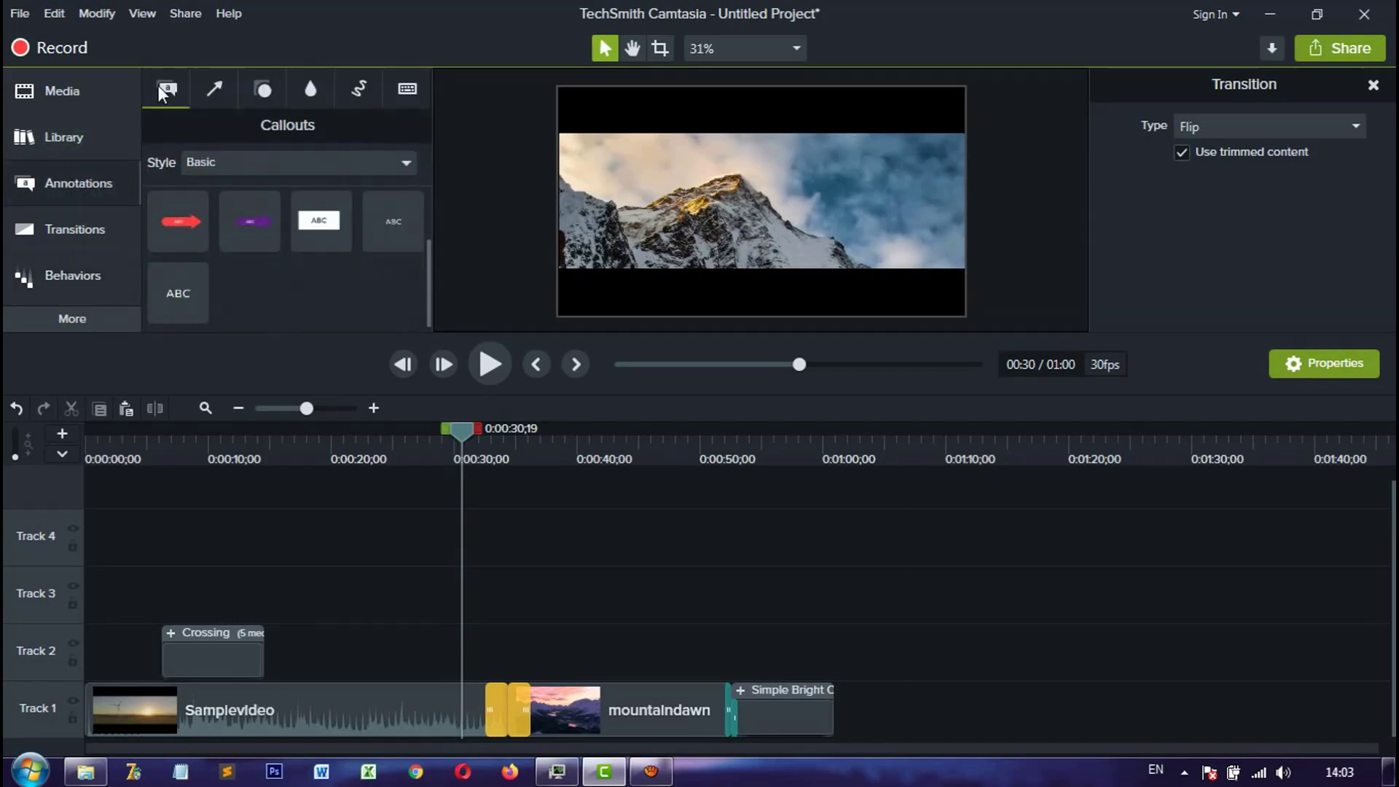
scroll(364, 303, "up", 1)
scroll(365, 304, "down", 1)
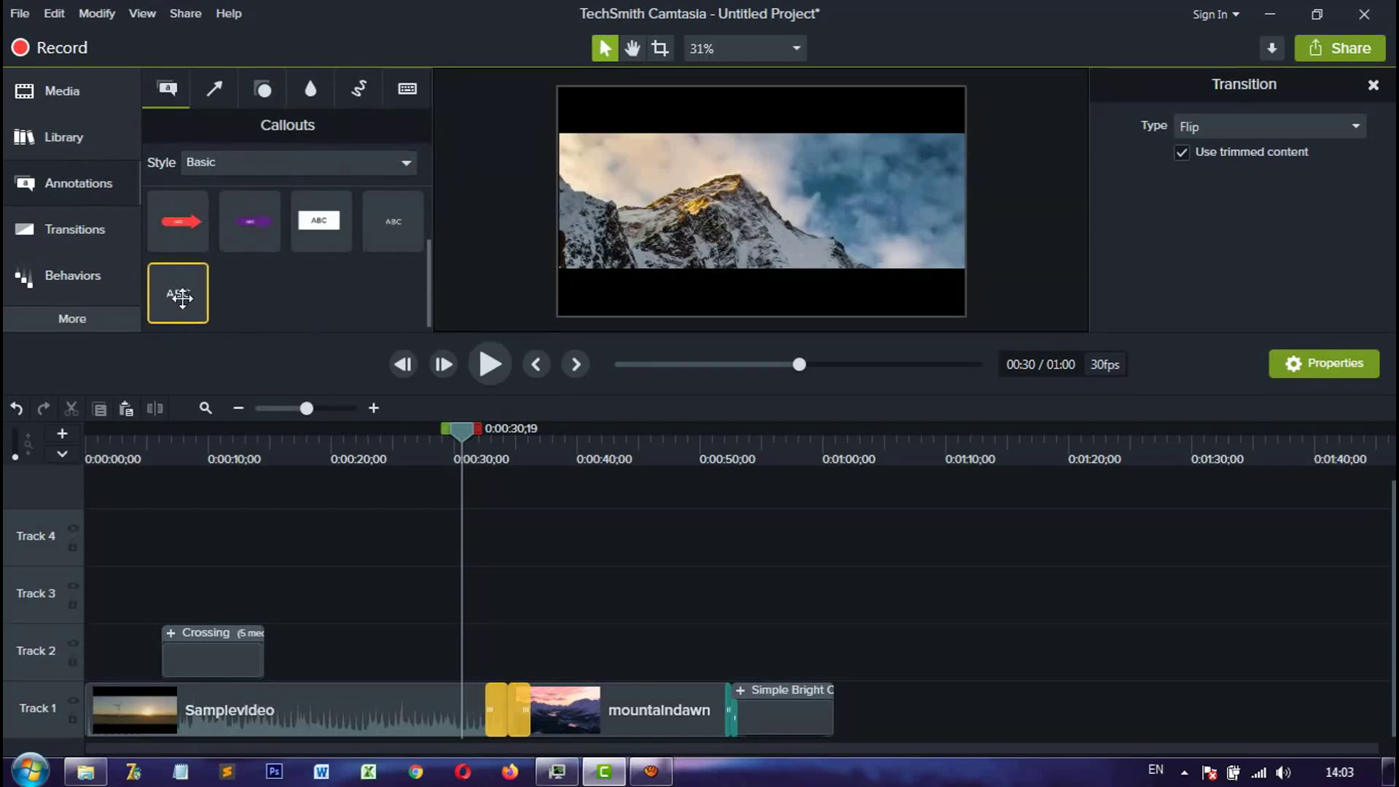
left_click_drag(182, 290, 707, 647)
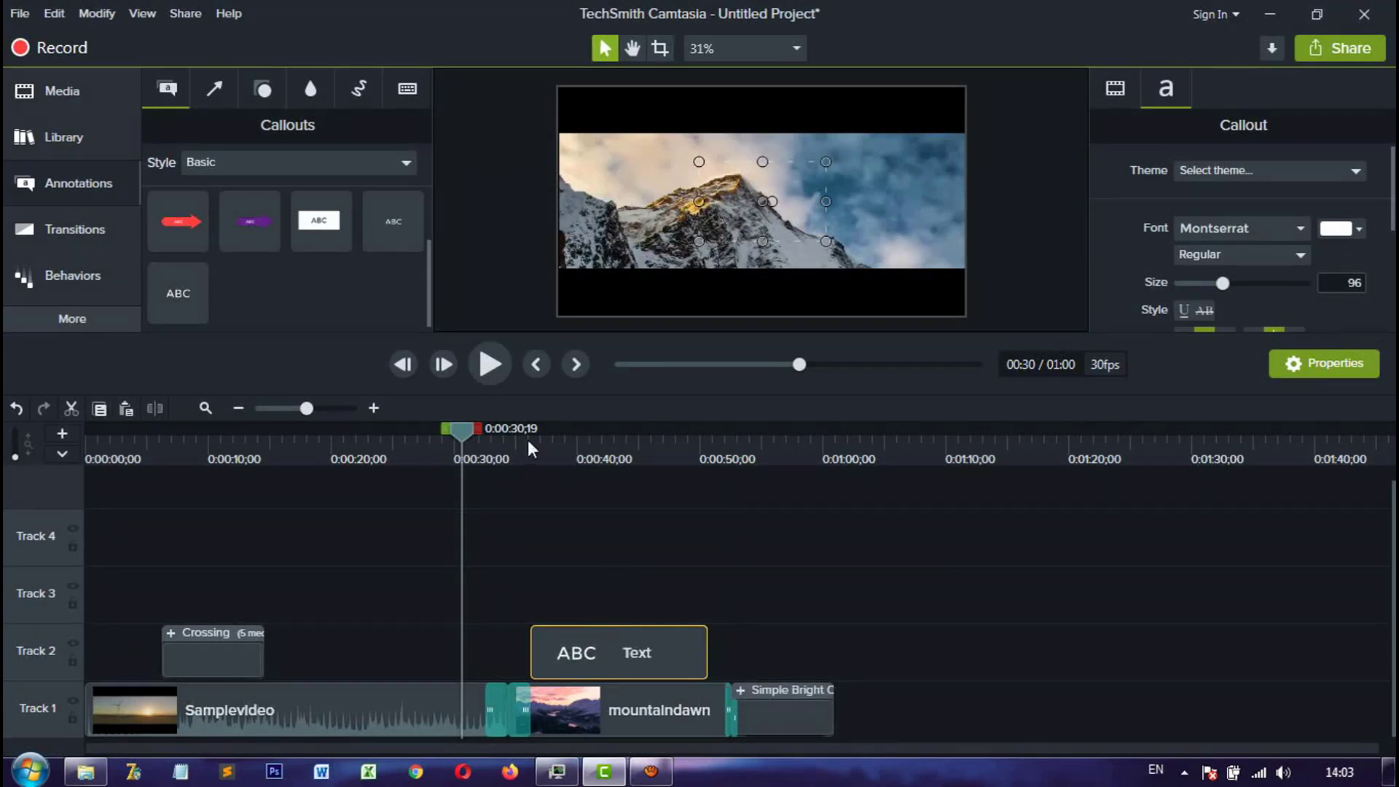
Step: Replace the placeholder text of the callout above mountaindawn with "Blue Mountain"
left_click_drag(528, 439, 571, 441)
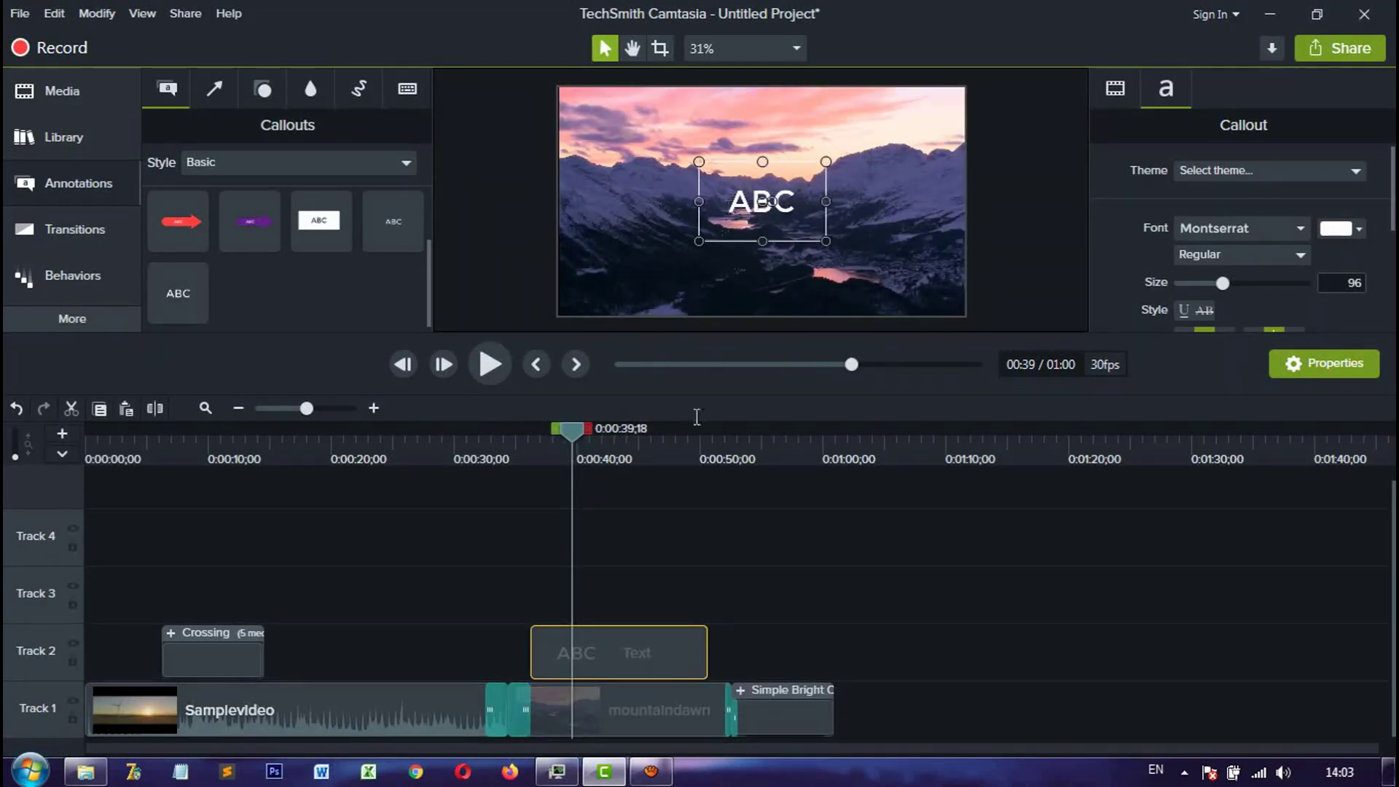
left_click(634, 570)
left_click(736, 207)
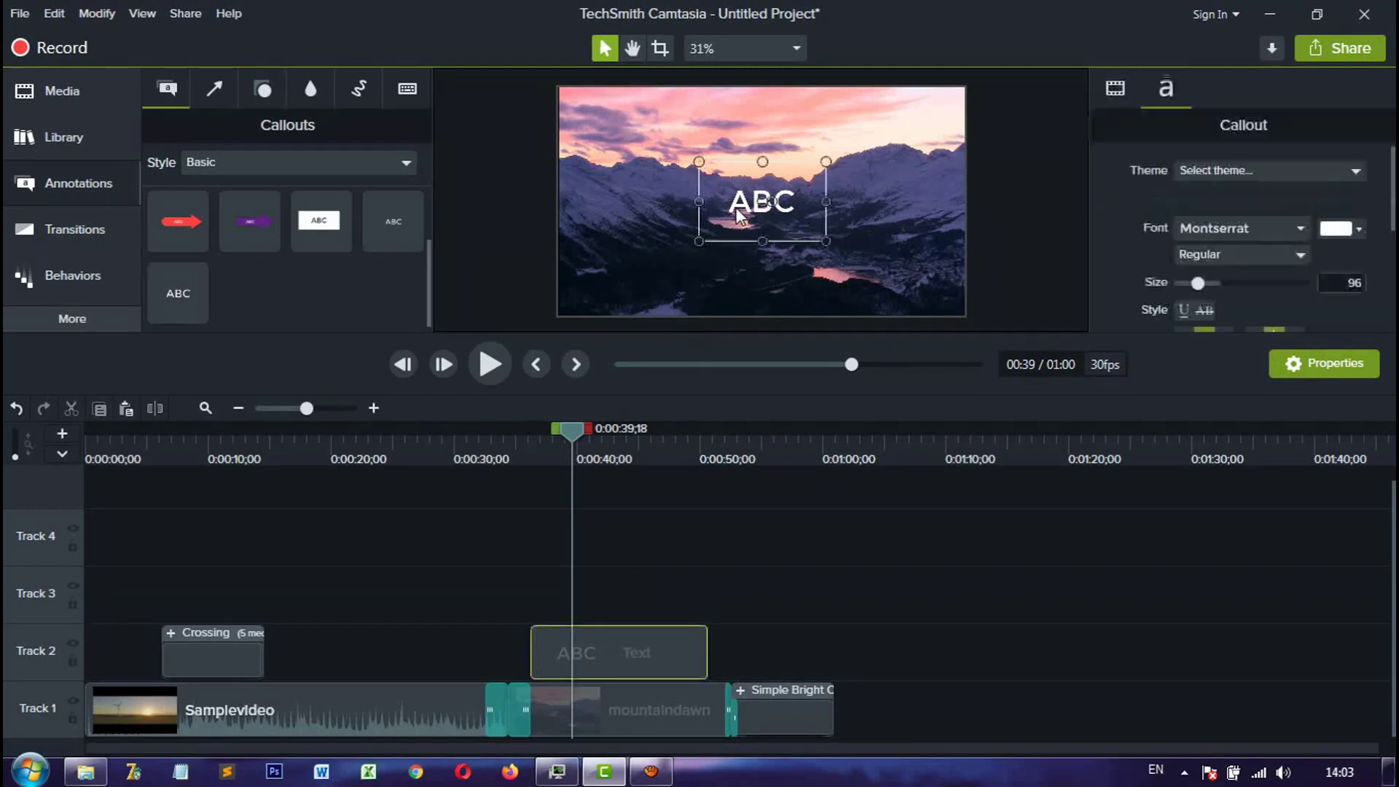
type("Mountain")
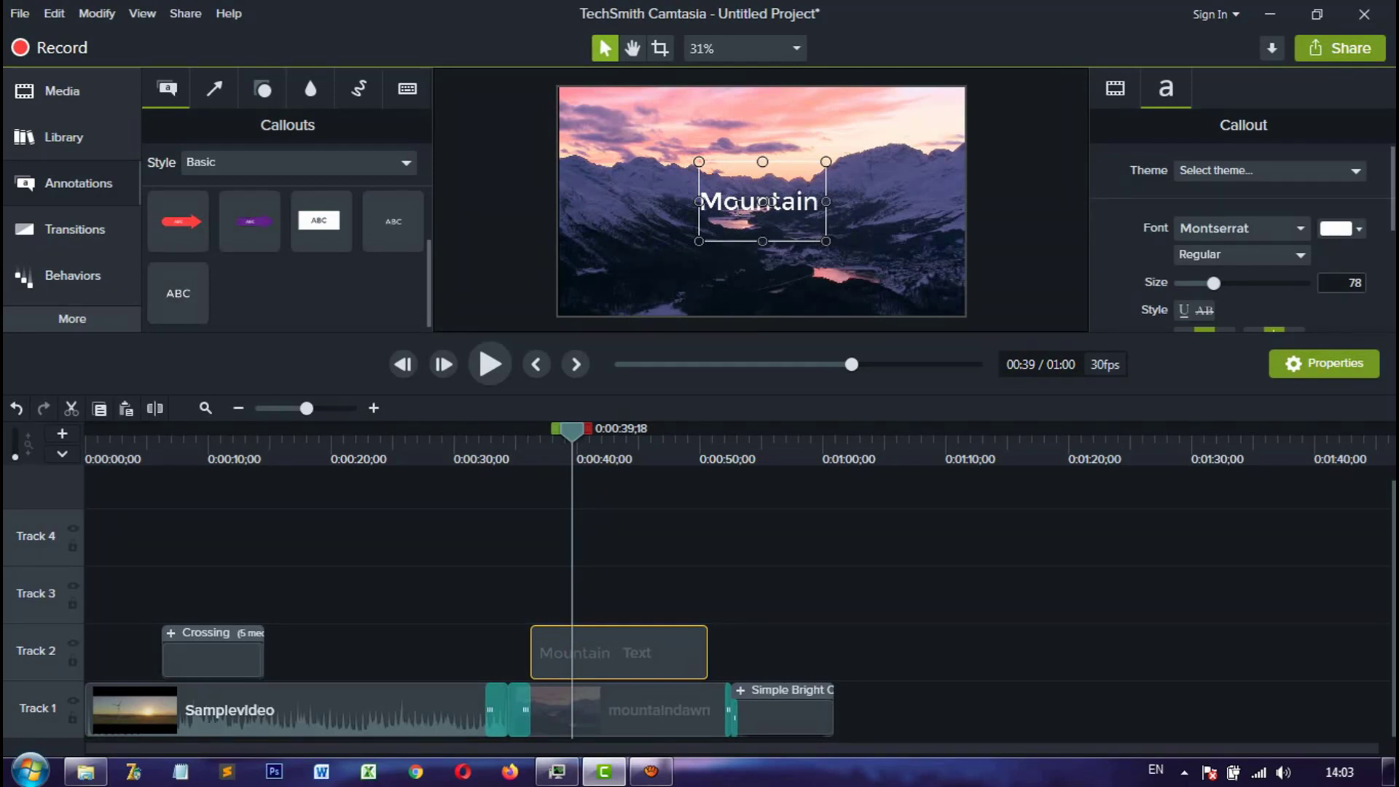
type("B")
key("BackSpace")
key("BackSpace")
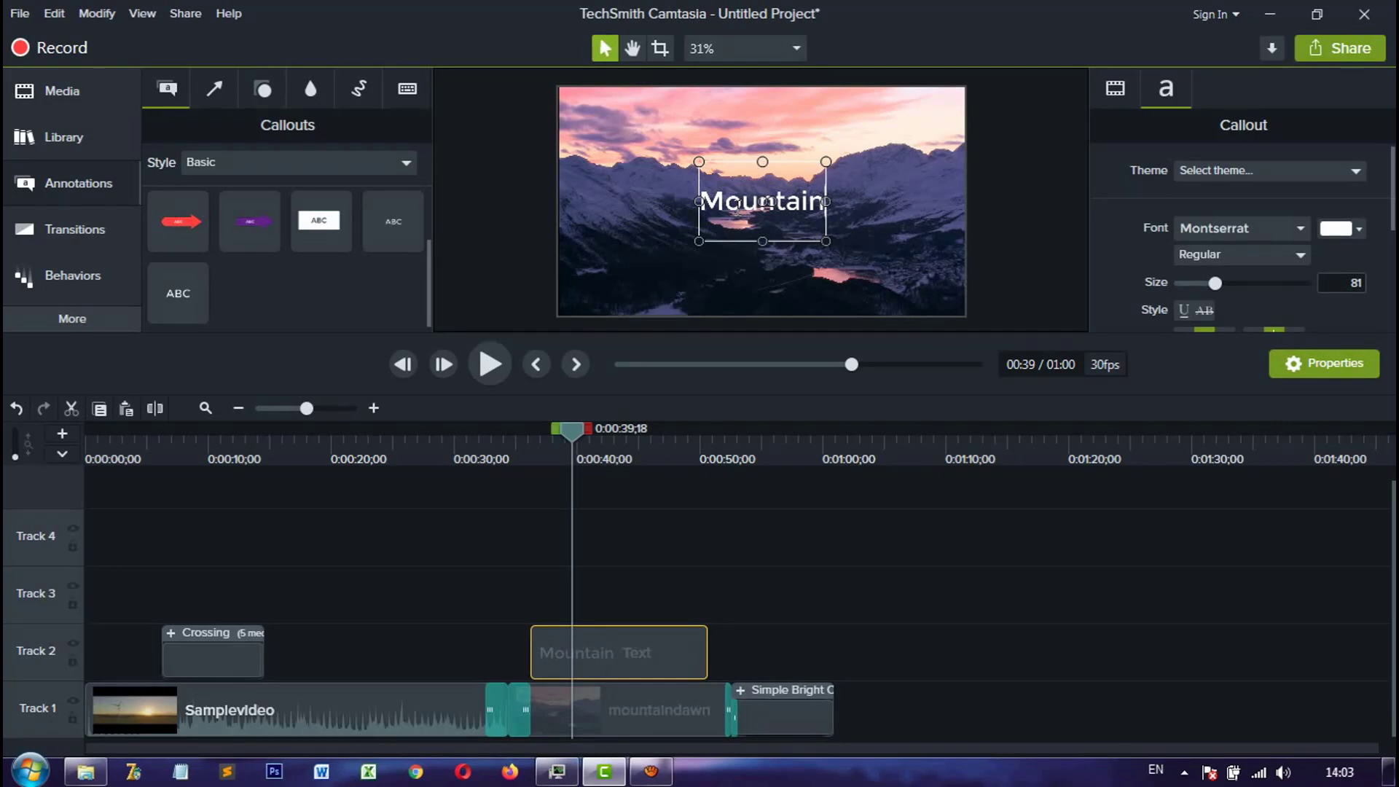
type("Blue")
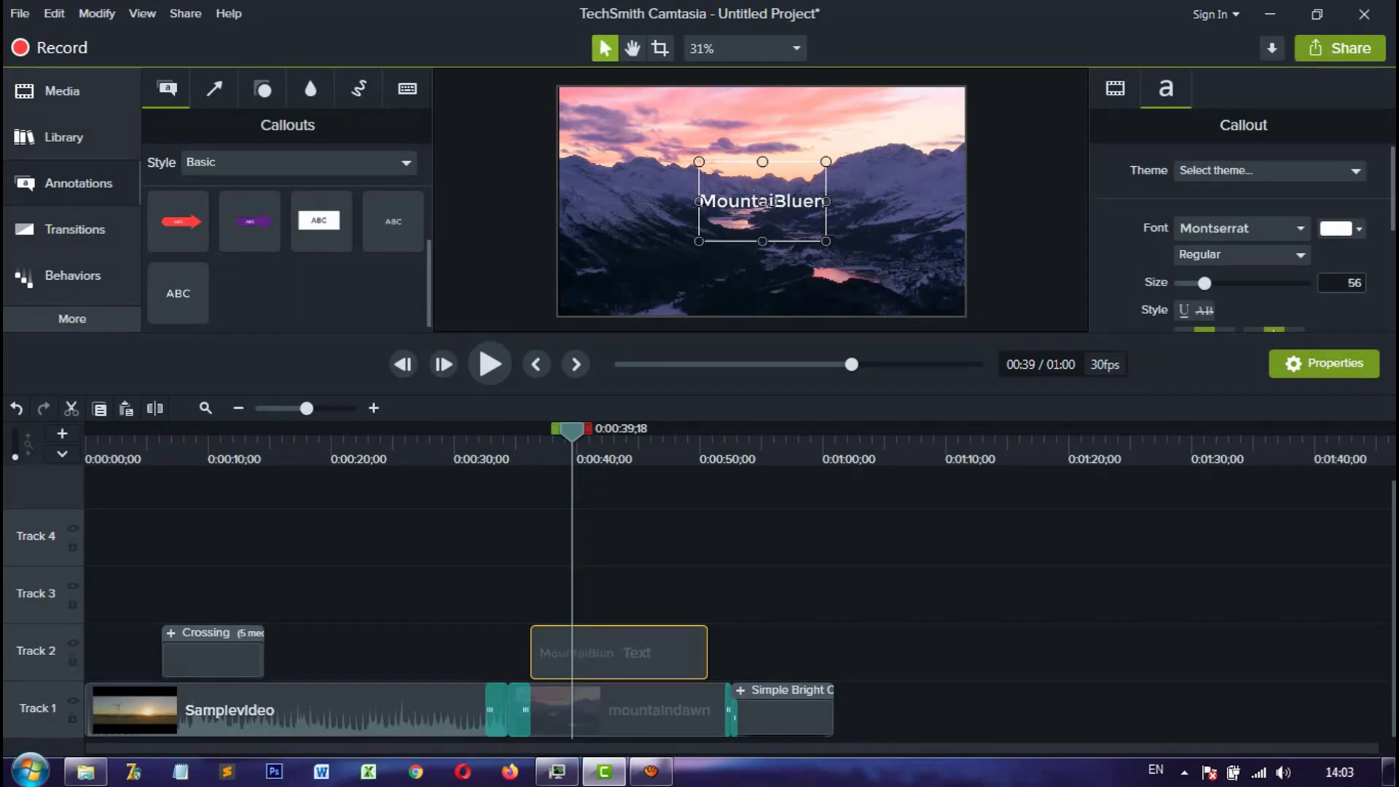
key("BackSpace")
key("BackSpace")
key("BackSpace")
key("BackSpace")
key("BackSpace")
key("BackSpace")
key("BackSpace")
key("BackSpace")
key("BackSpace")
key("BackSpace")
key("BackSpace")
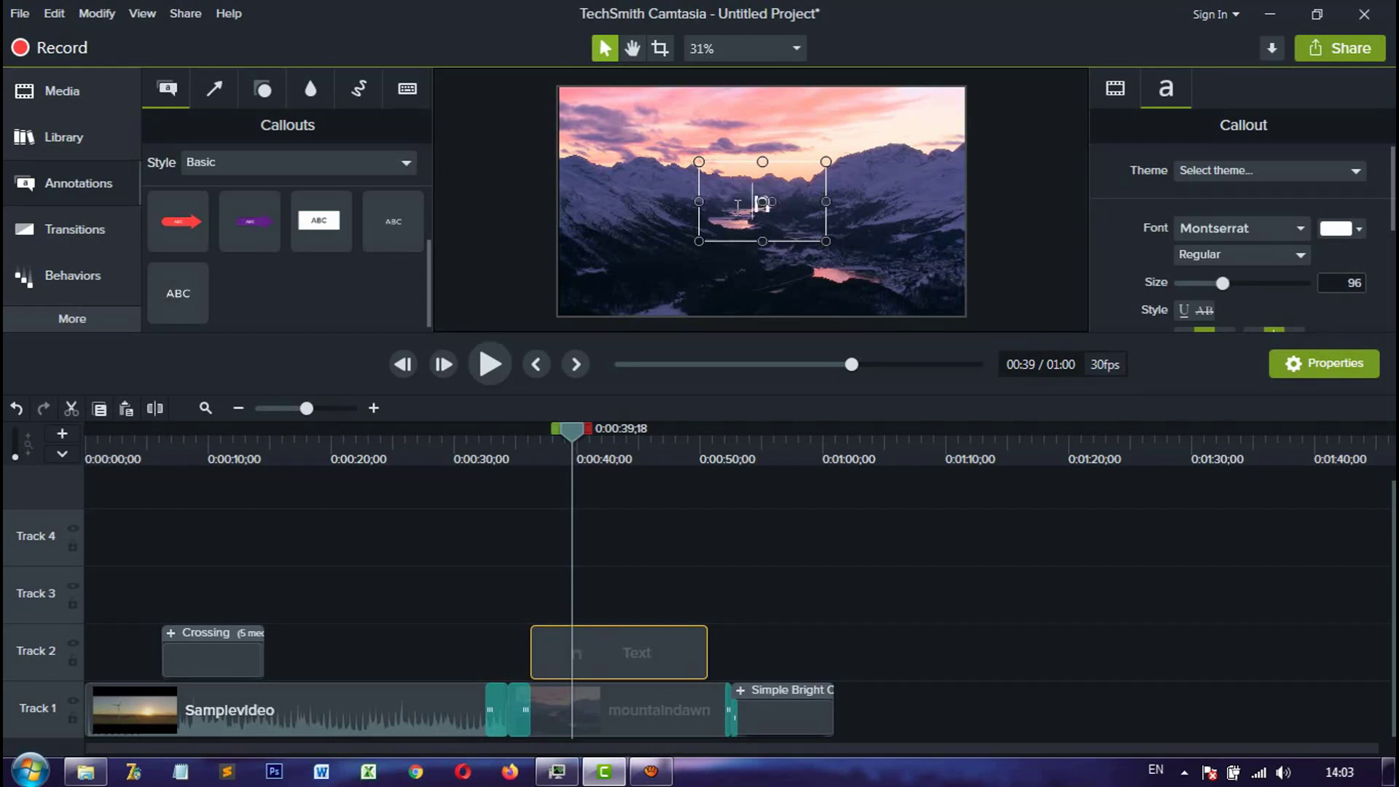
type("Blue Mo")
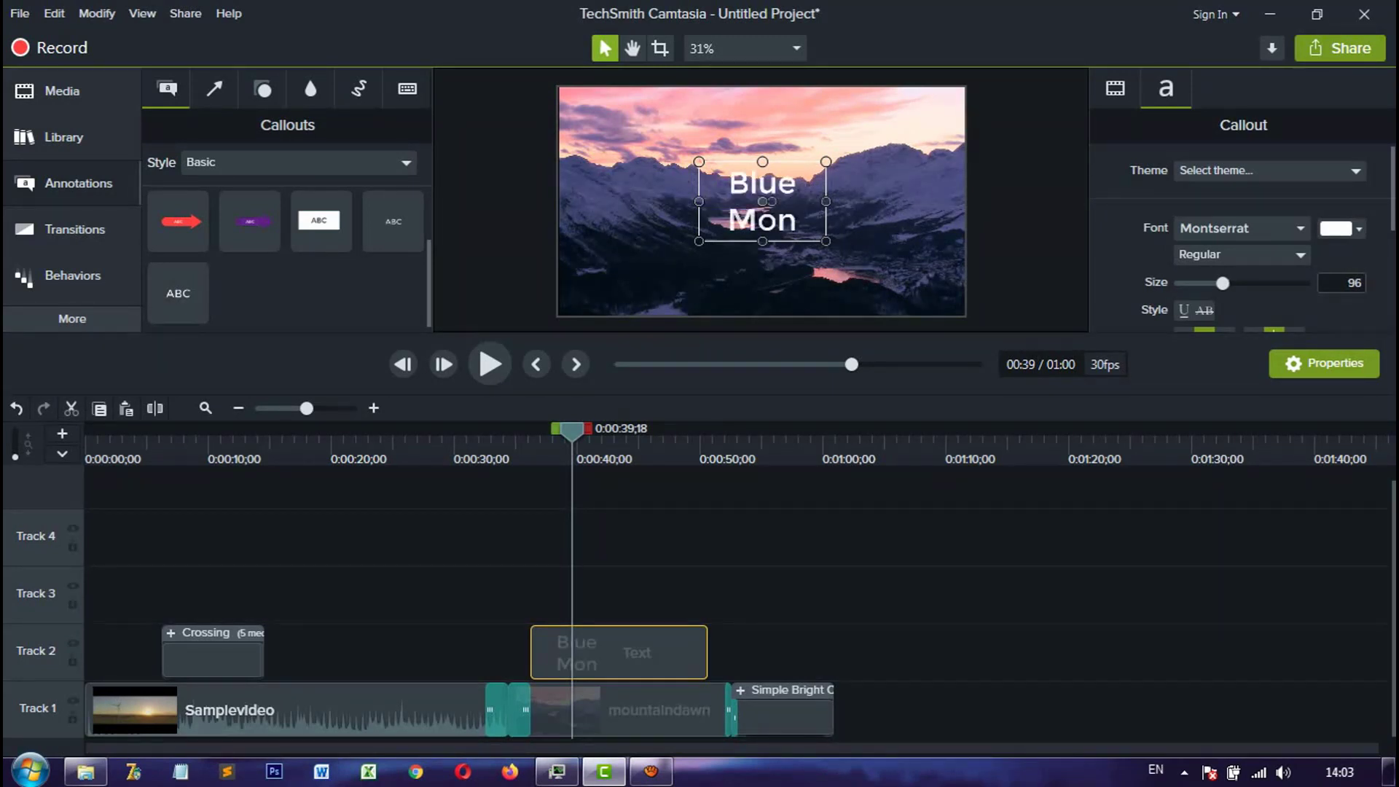
type("untai")
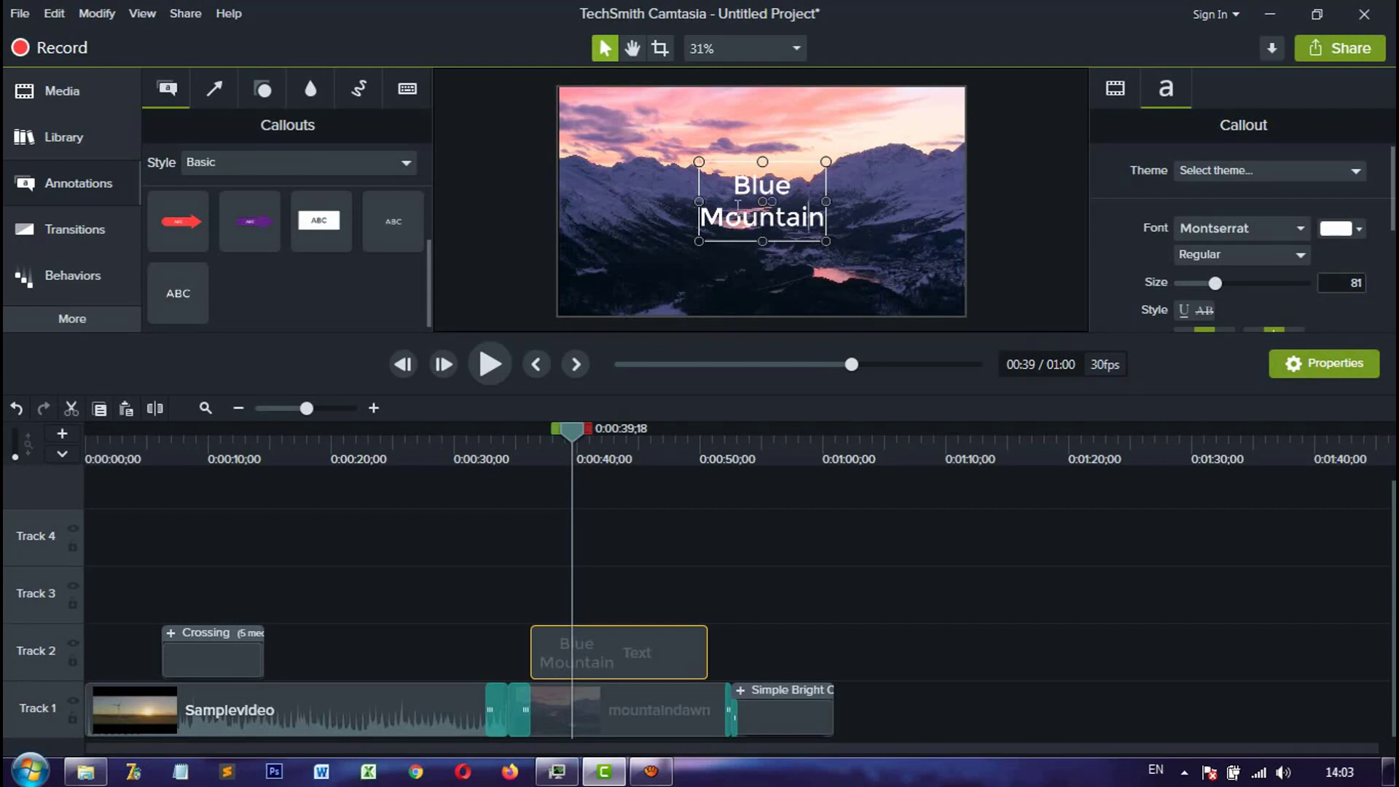
Step: Widen the Blue Mountain callout until its text fits on one line, and reposition it near the middle of the frame
left_click_drag(827, 202, 913, 202)
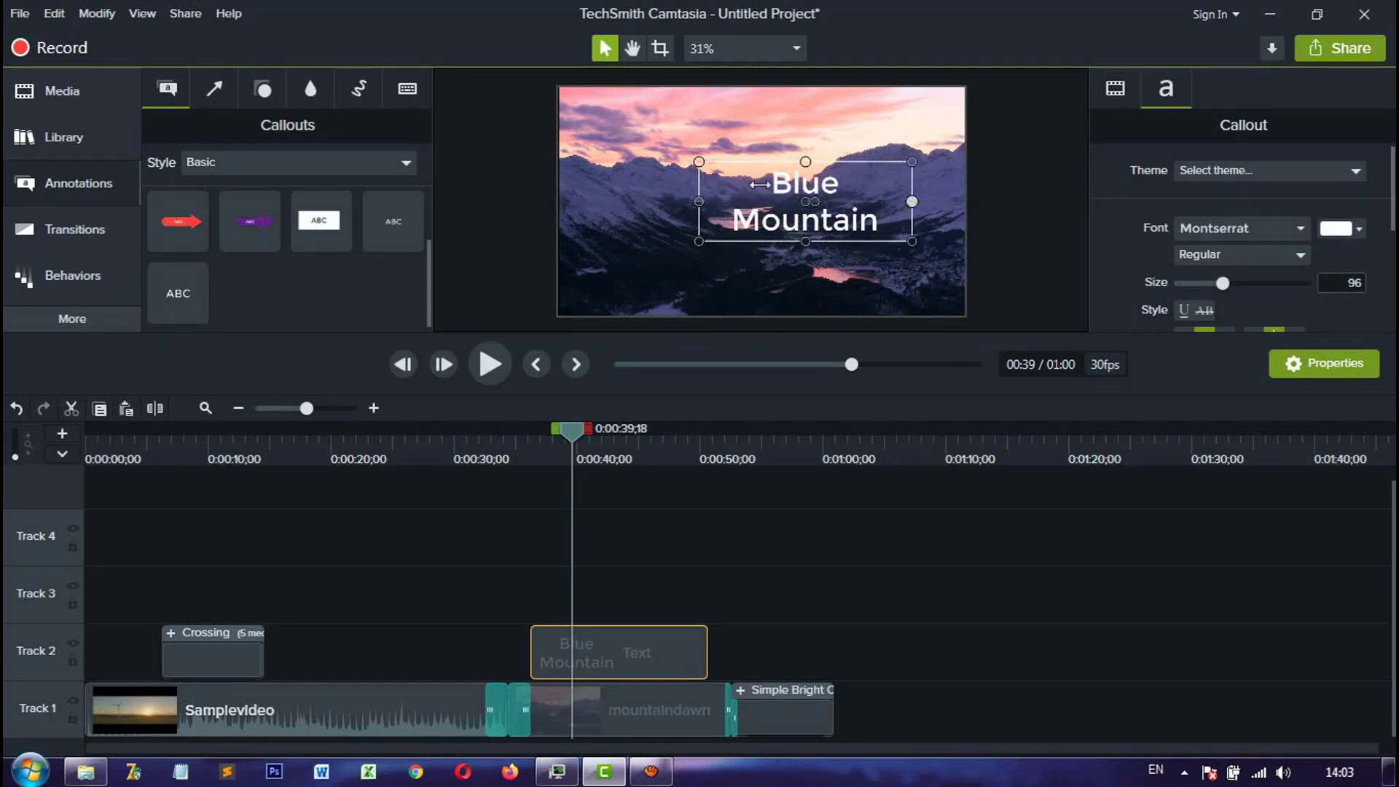
left_click_drag(699, 207, 593, 193)
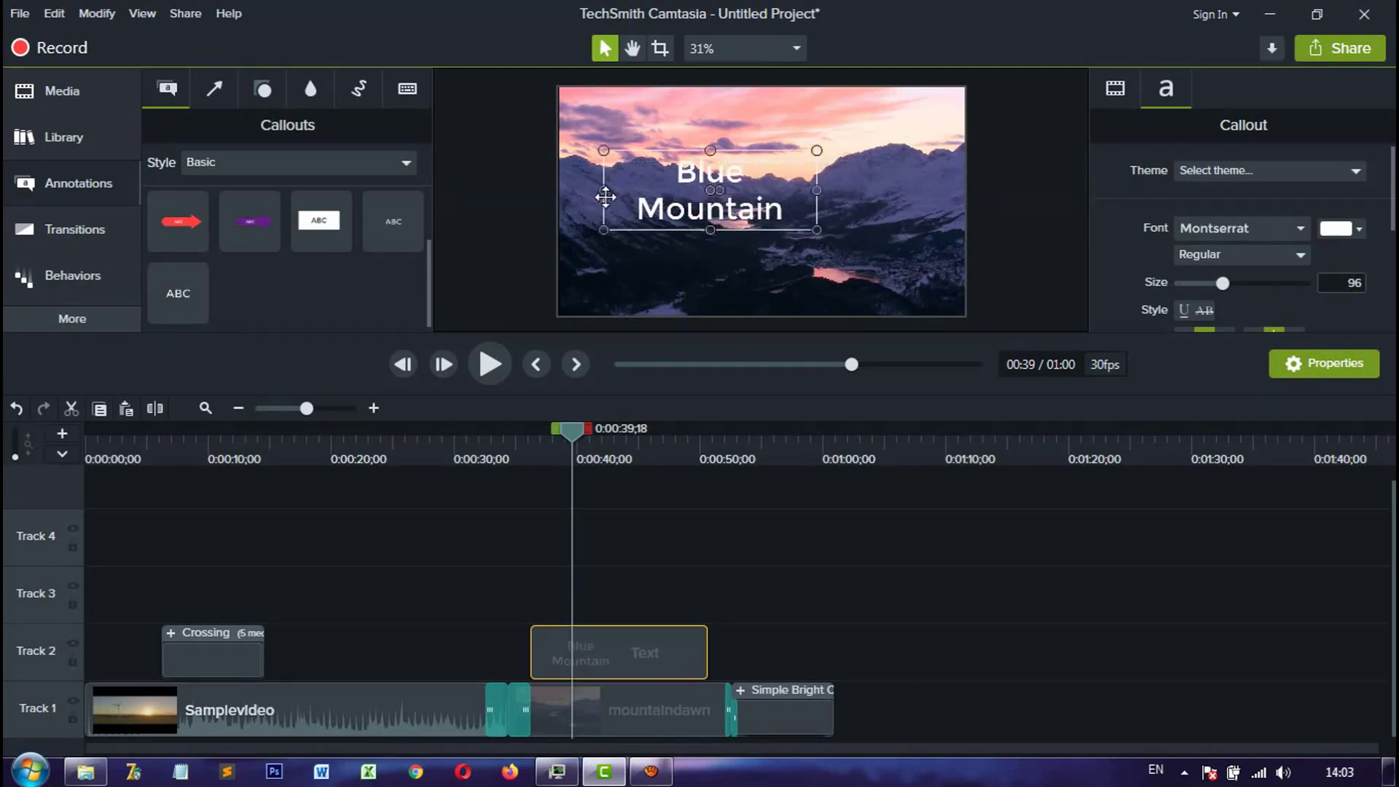
left_click_drag(817, 189, 883, 190)
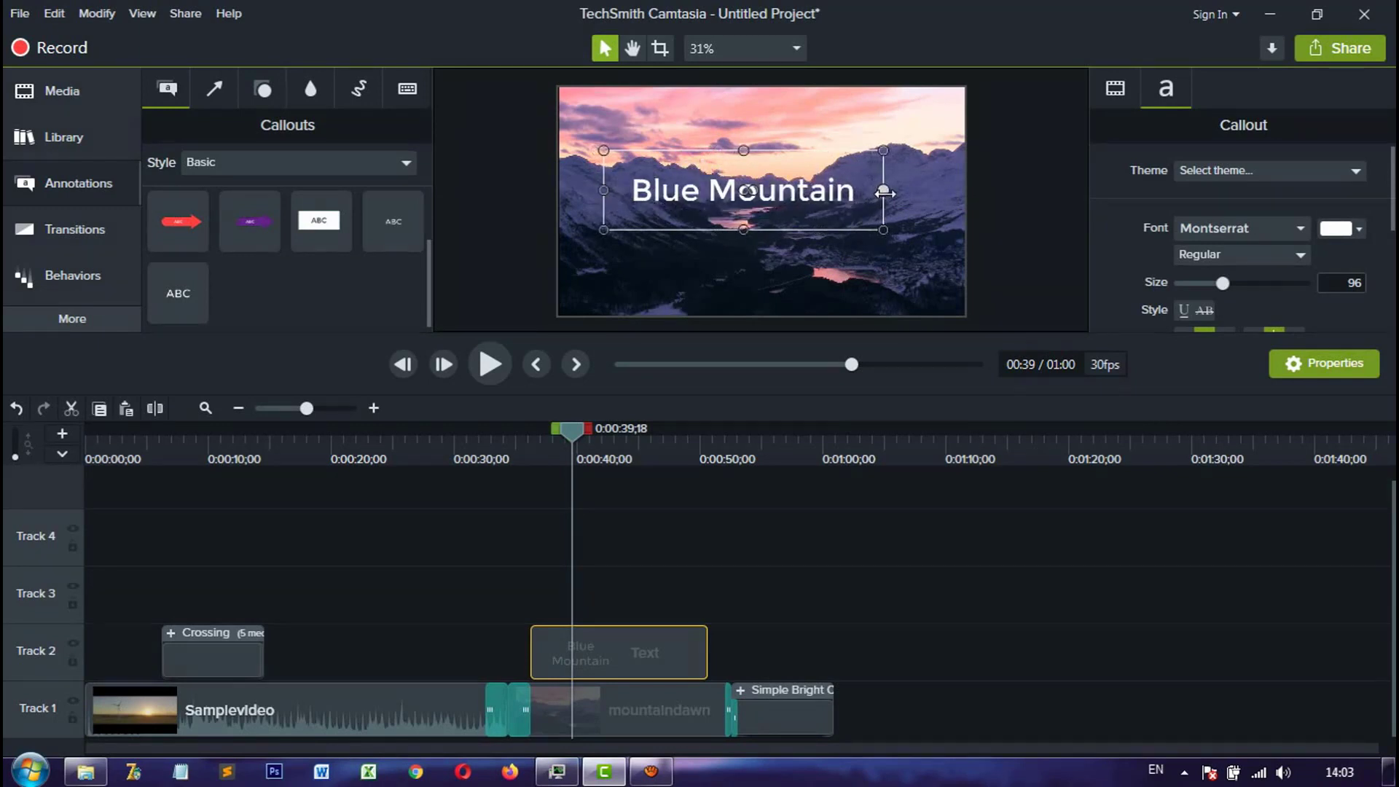
left_click_drag(790, 172, 825, 183)
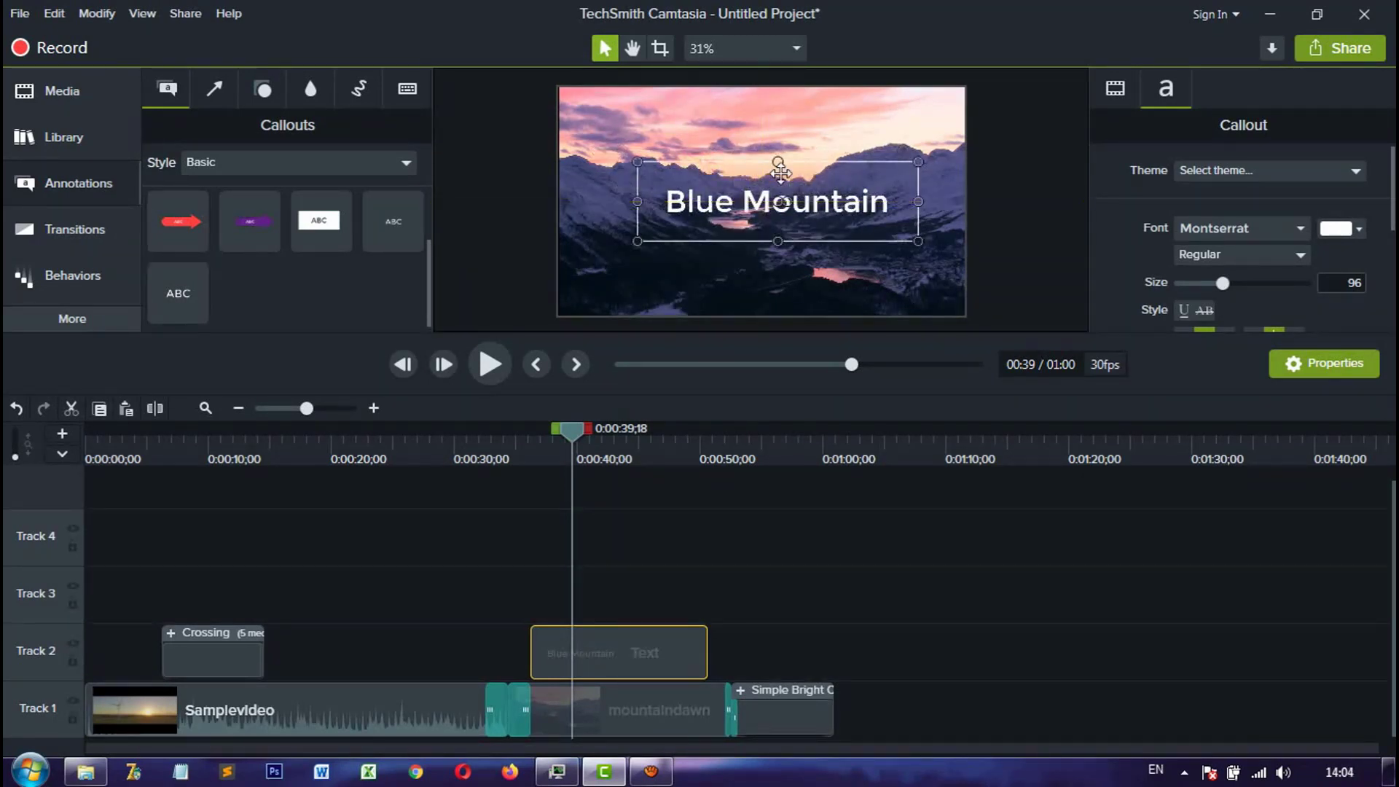
Step: Apply the Jump And Fall behavior to the Blue Mountain callout and play it back
left_click(73, 277)
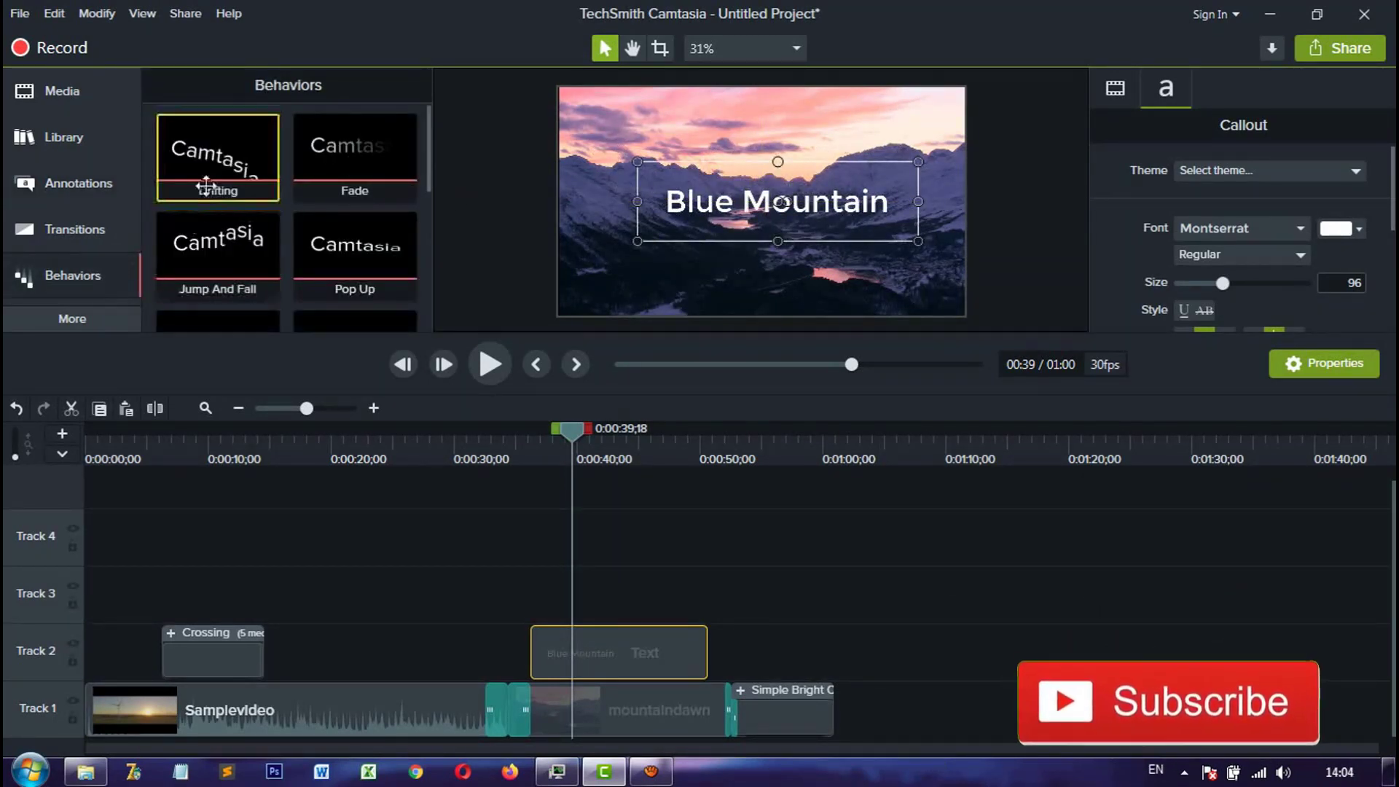
left_click_drag(219, 241, 615, 637)
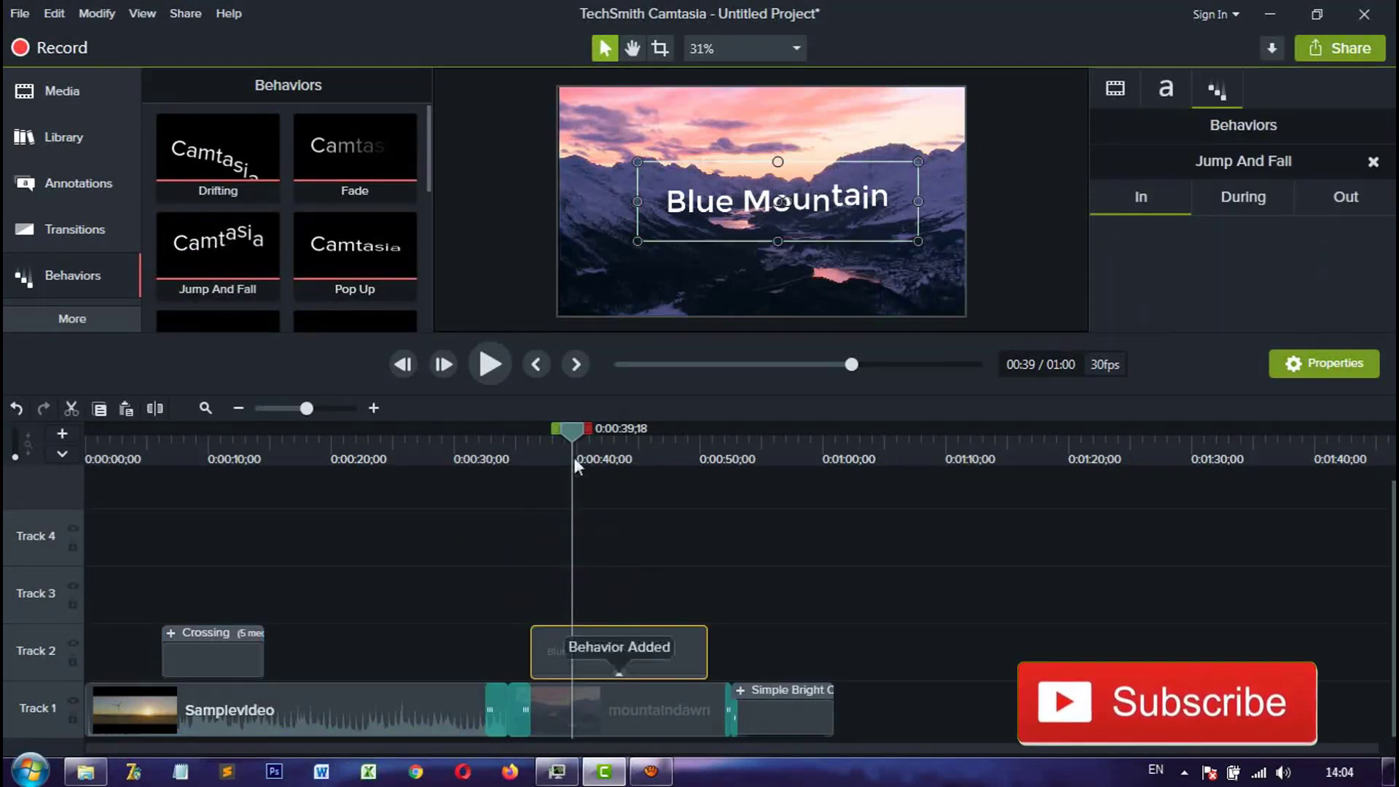
left_click(498, 434)
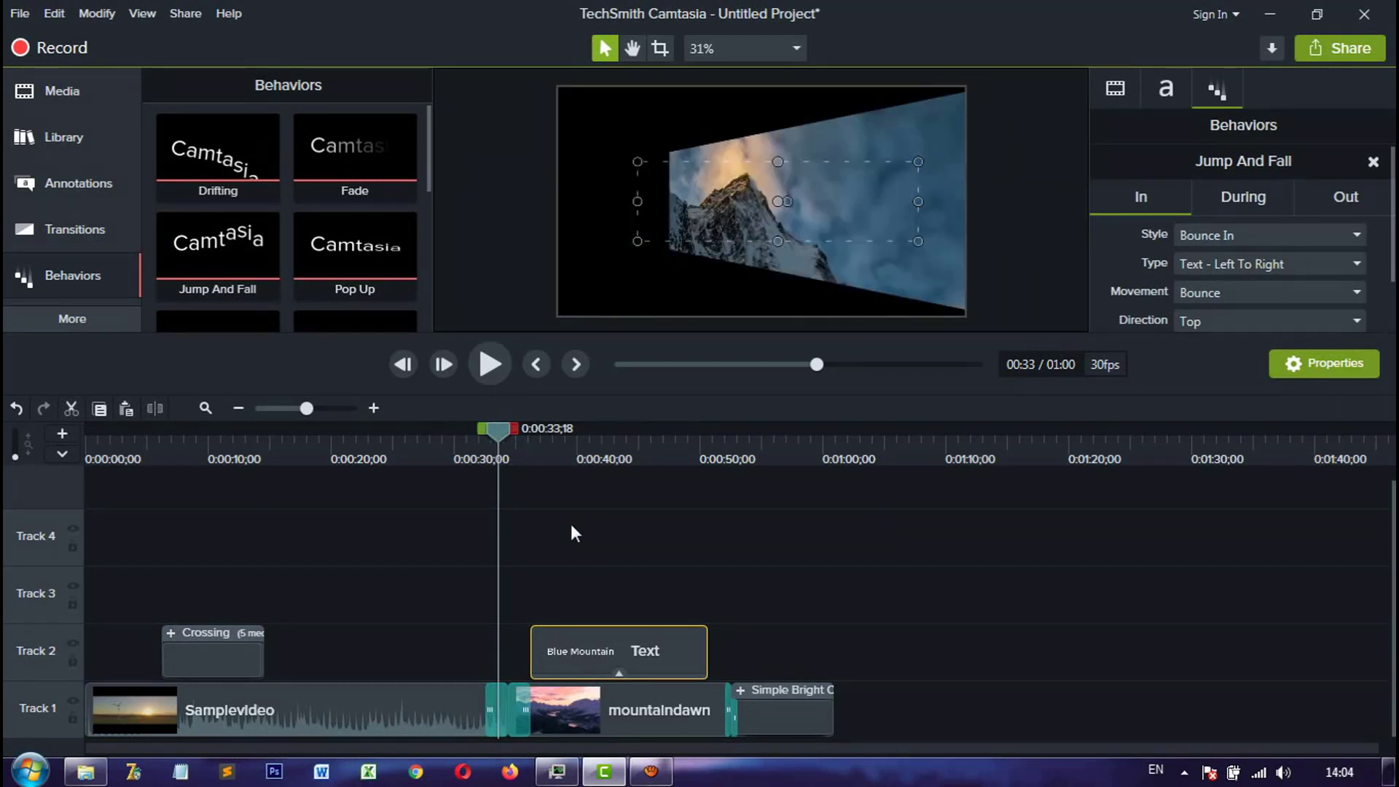
left_click(484, 364)
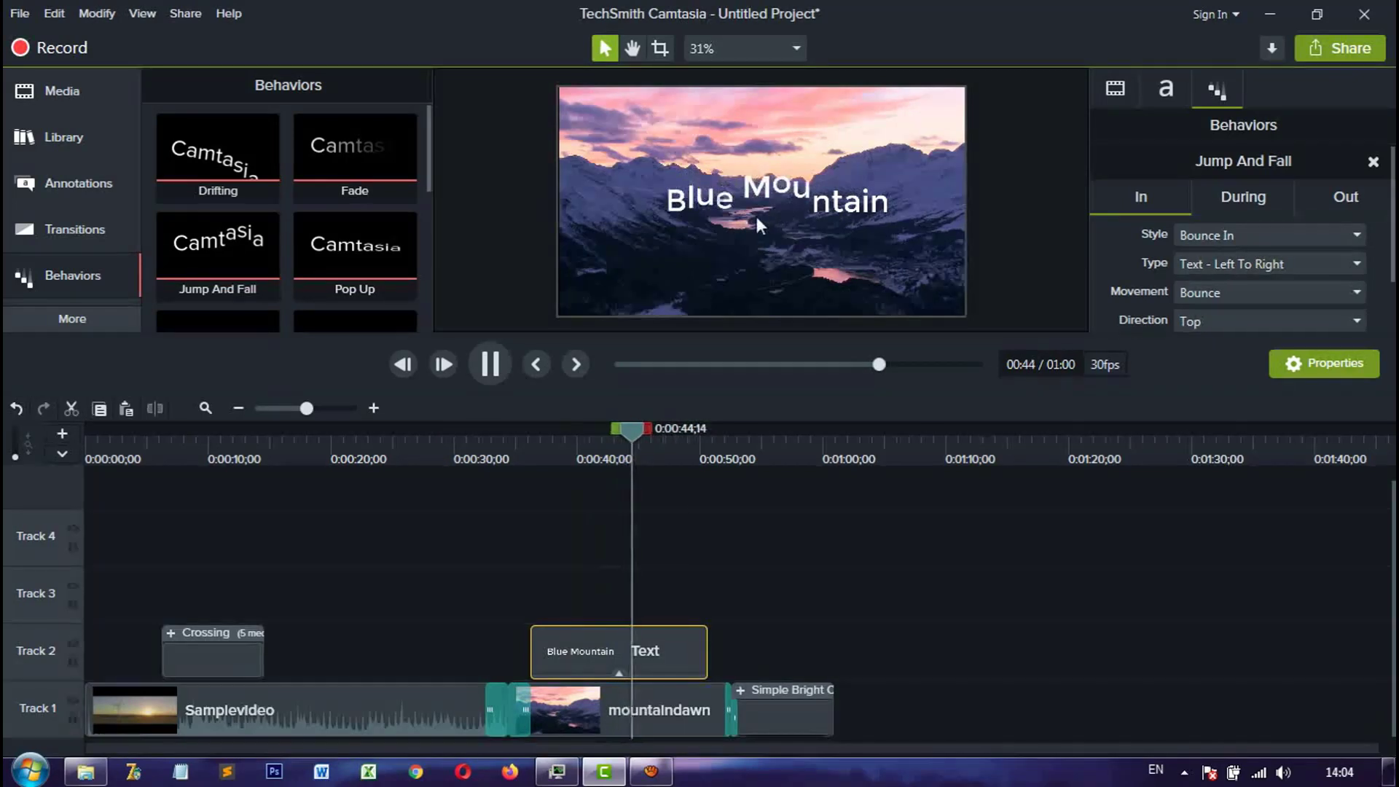
left_click(497, 367)
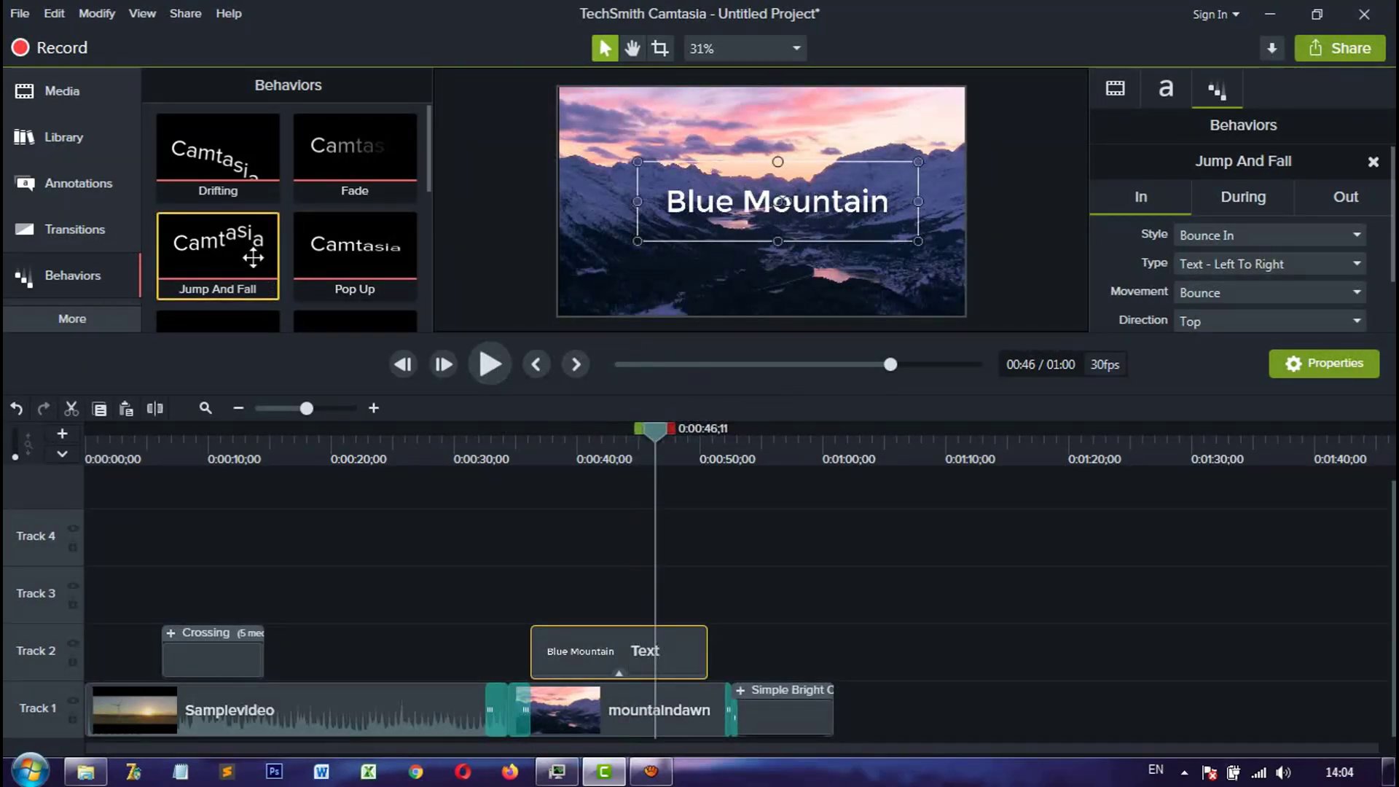
Step: Try to add the Drifting behavior to the Blue Mountain callout on top of Jump And Fall, and play it back
left_click_drag(223, 171, 593, 642)
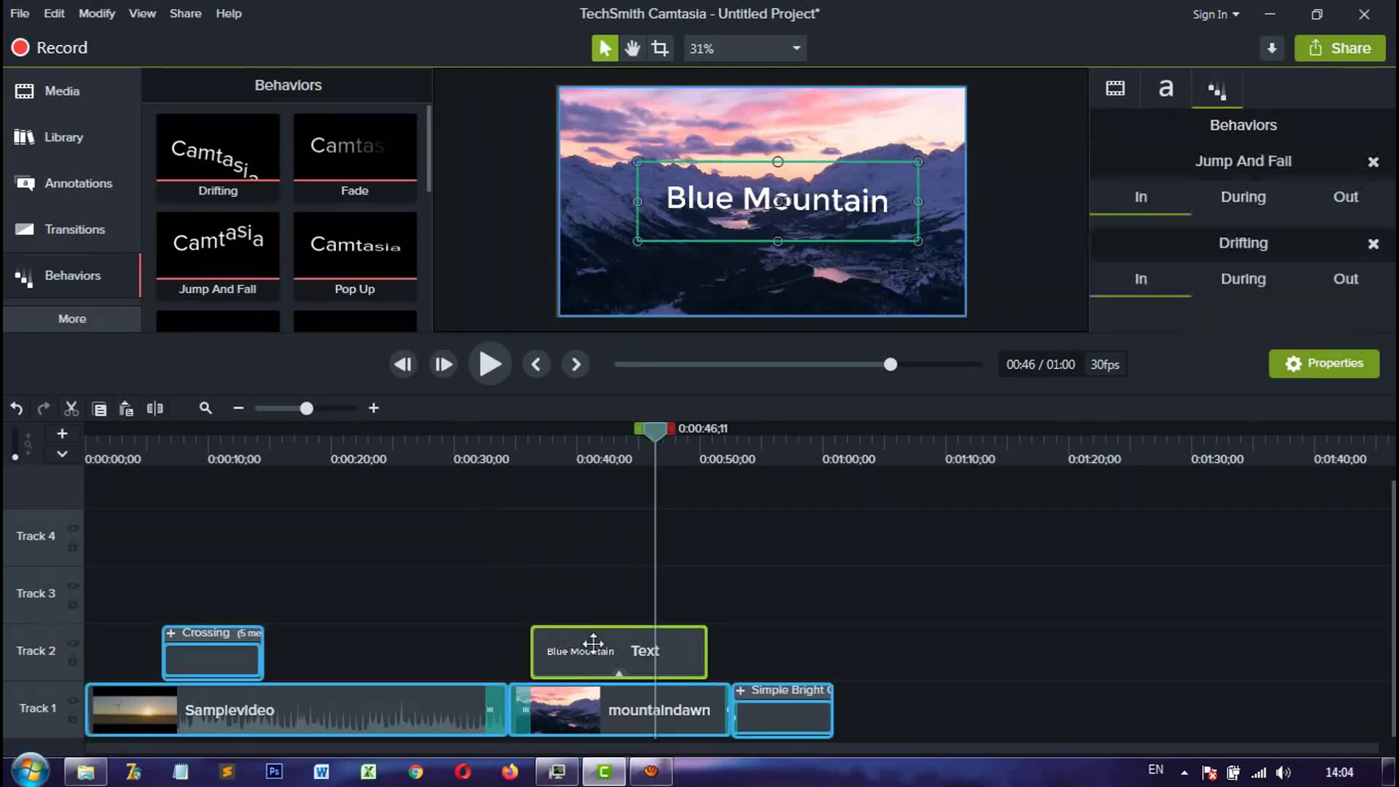
left_click_drag(659, 434, 530, 448)
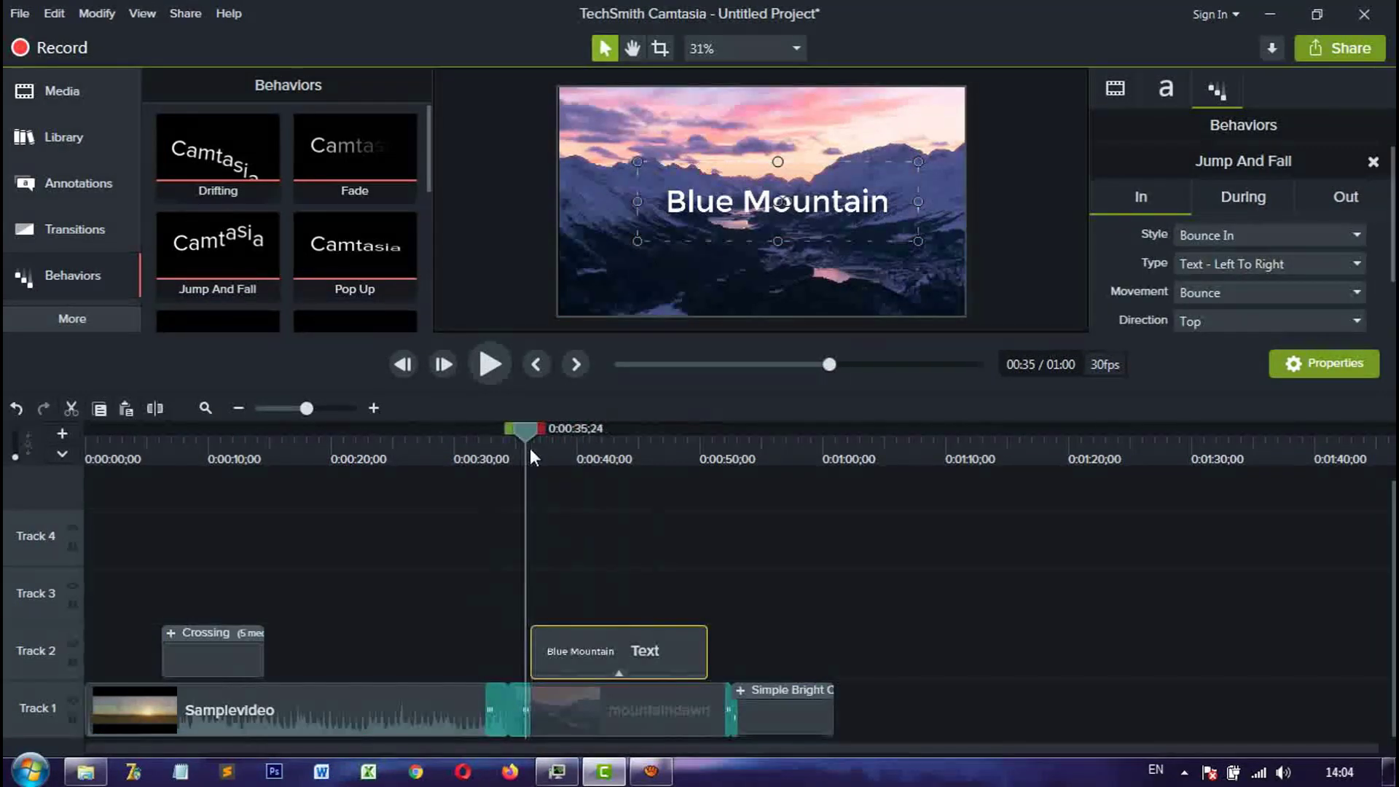
left_click(487, 366)
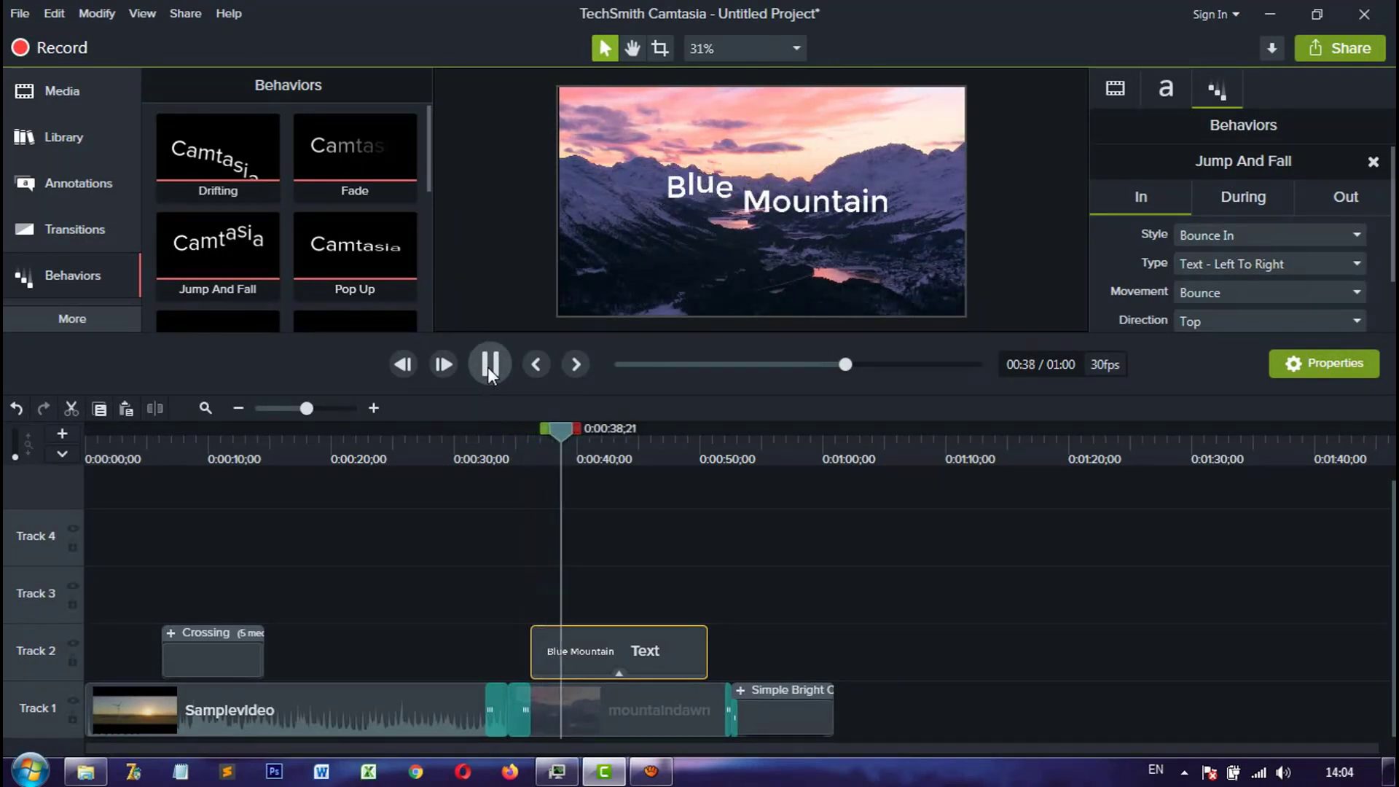
left_click(488, 366)
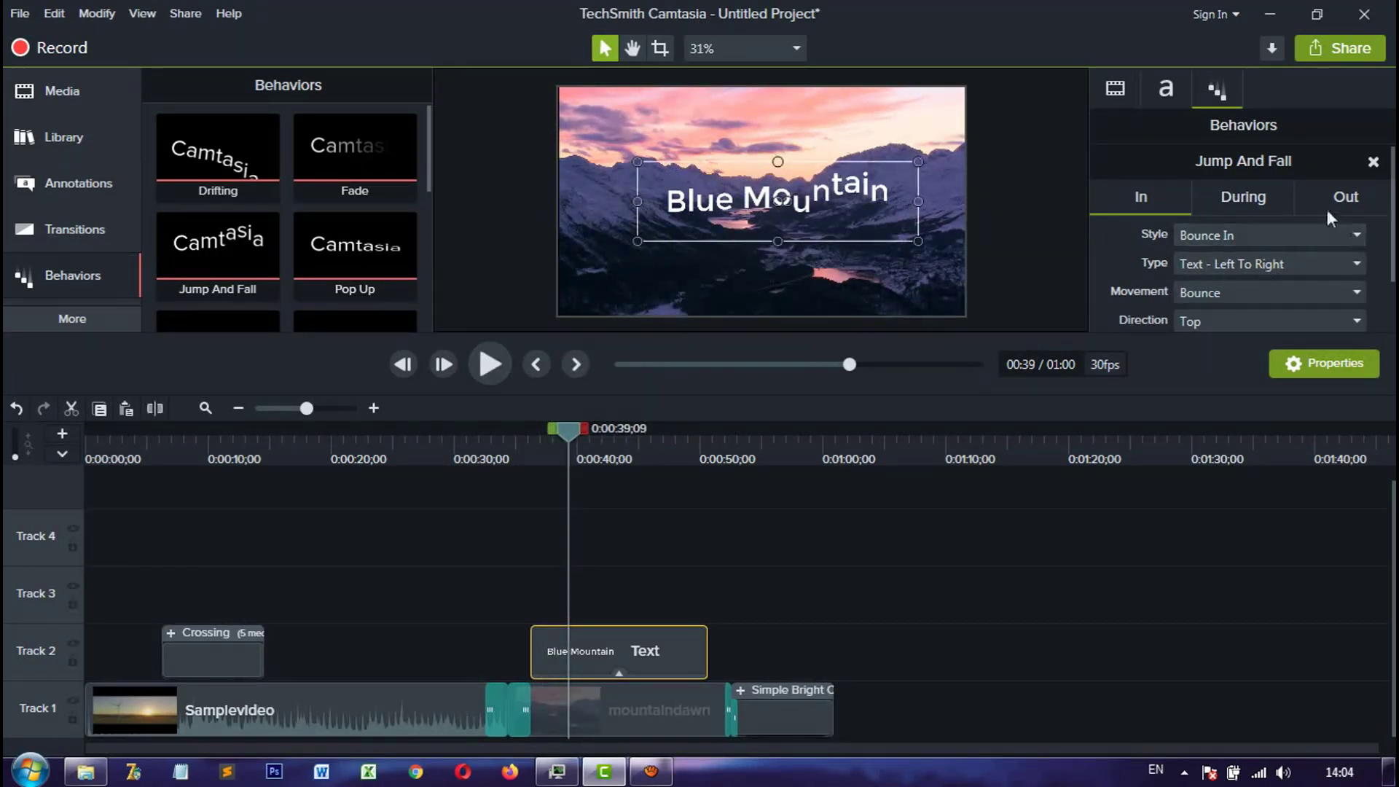
Step: Remove the Jump And Fall behavior from the Blue Mountain callout
left_click(1372, 161)
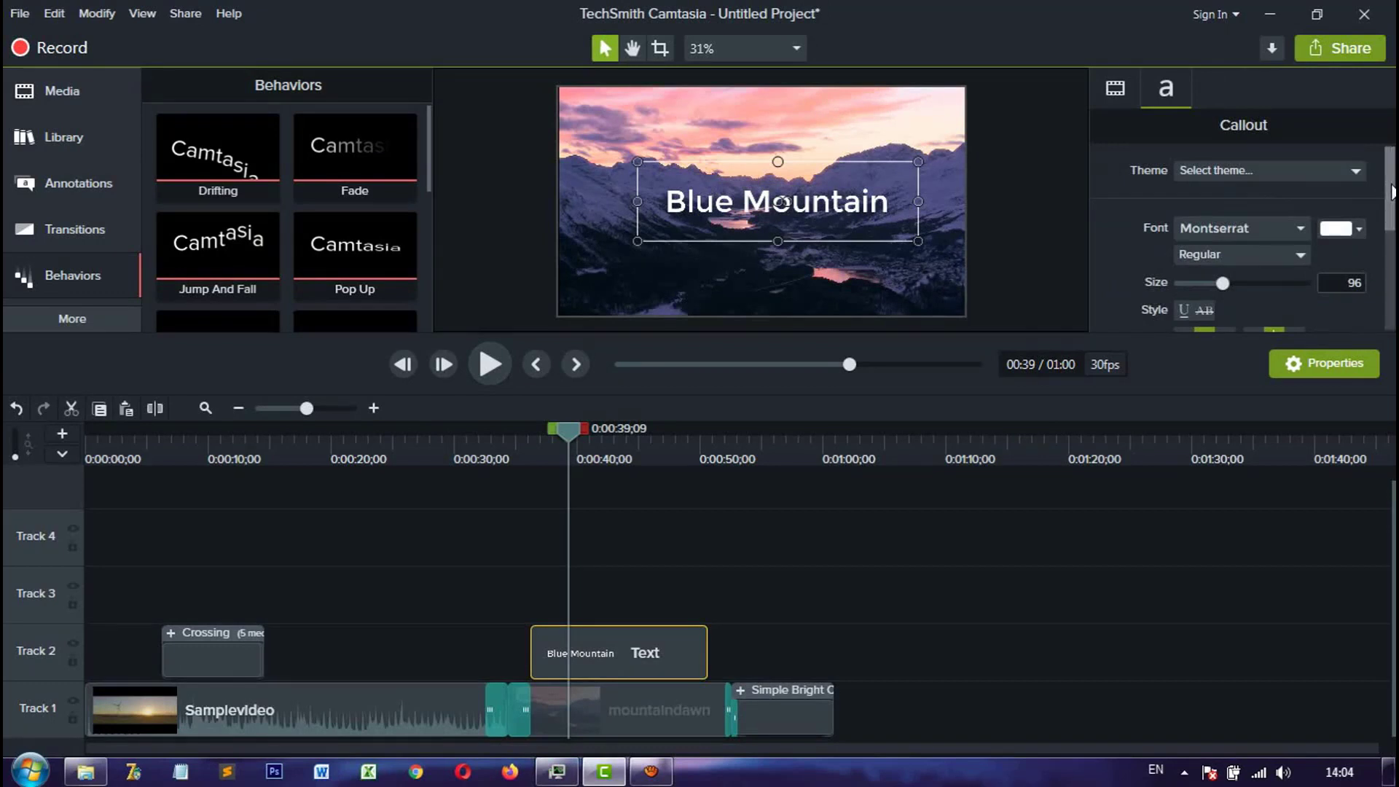
scroll(1393, 230, "down", 2)
scroll(1393, 230, "down", 2)
scroll(1388, 182, "up", 4)
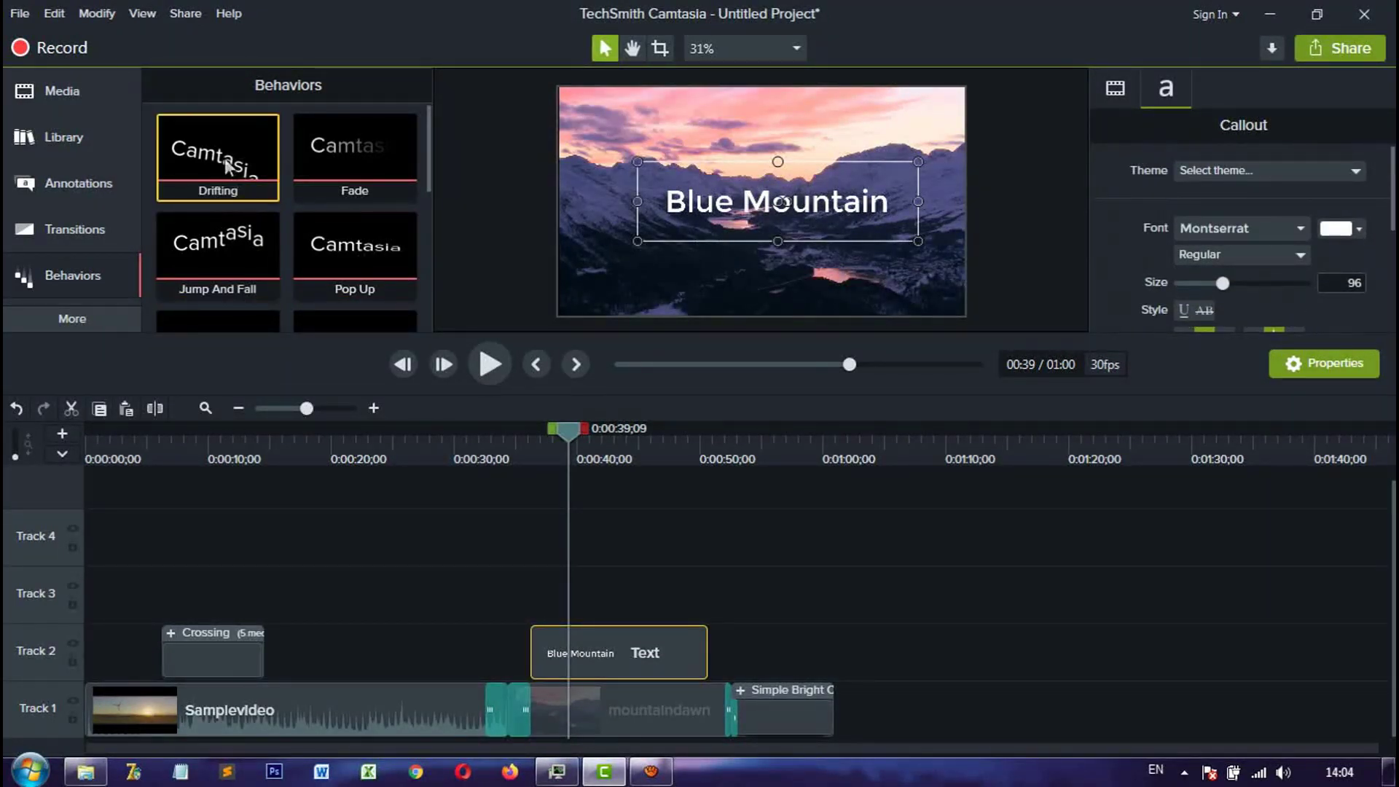
Step: Apply the Drifting behavior to the Blue Mountain callout and play it back from the callout's start
left_click_drag(187, 148, 624, 664)
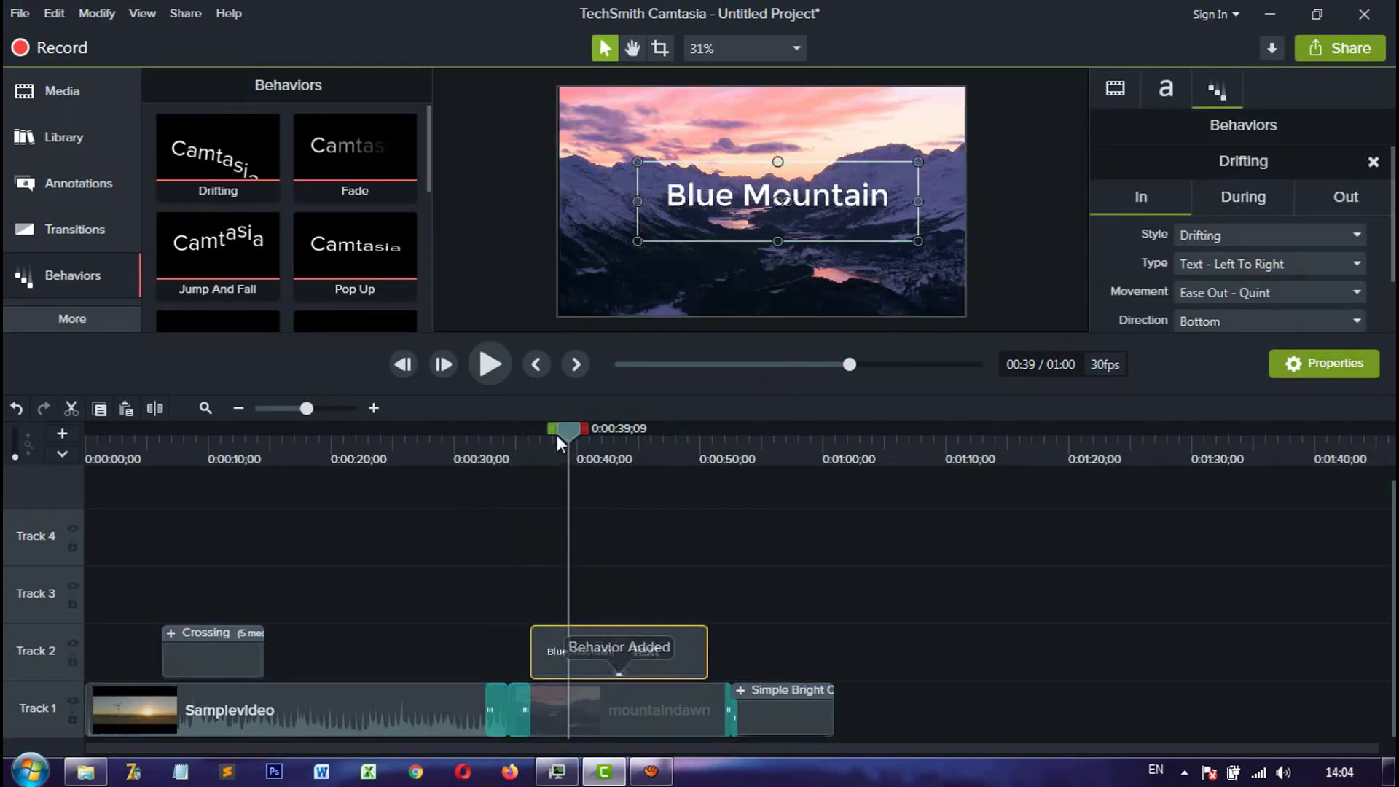
left_click_drag(556, 434, 525, 434)
left_click(487, 365)
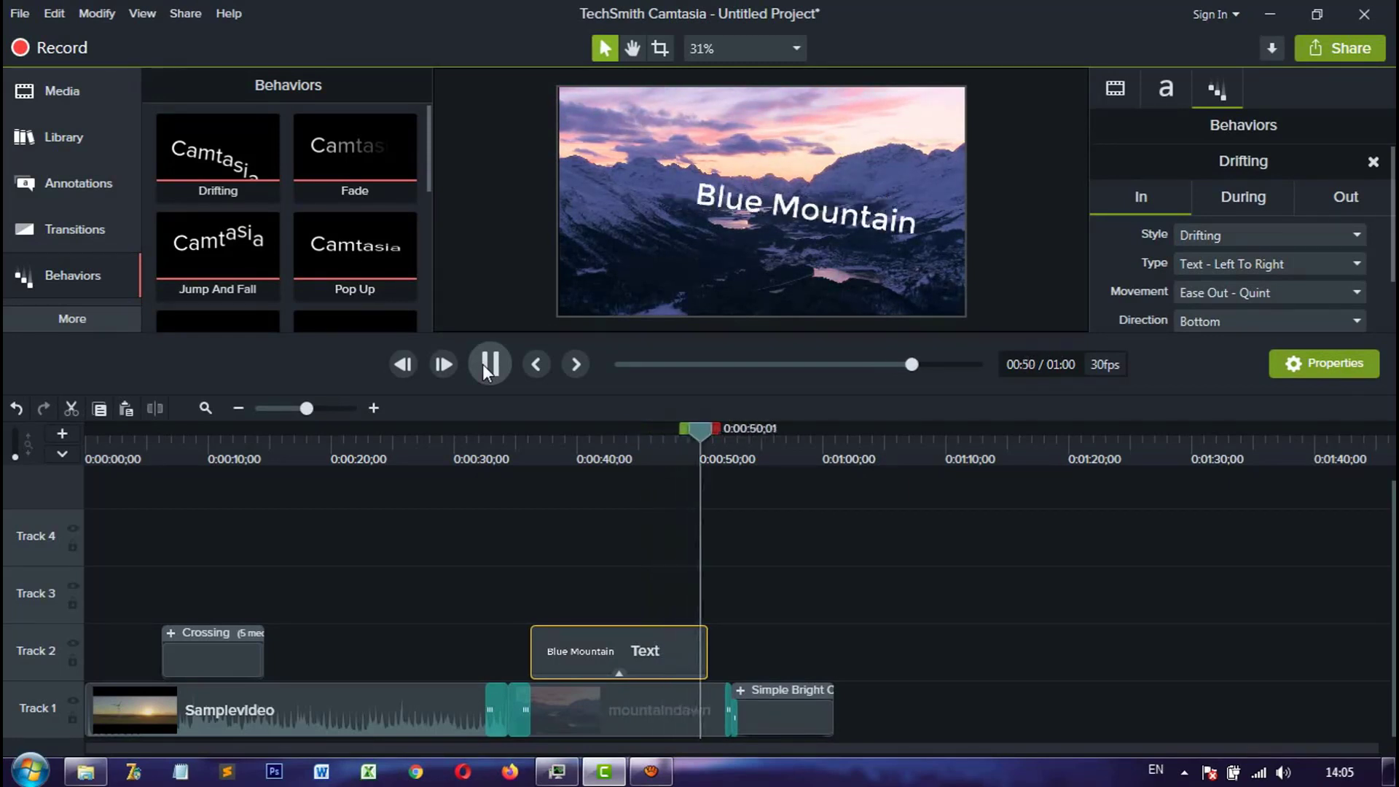
left_click(482, 365)
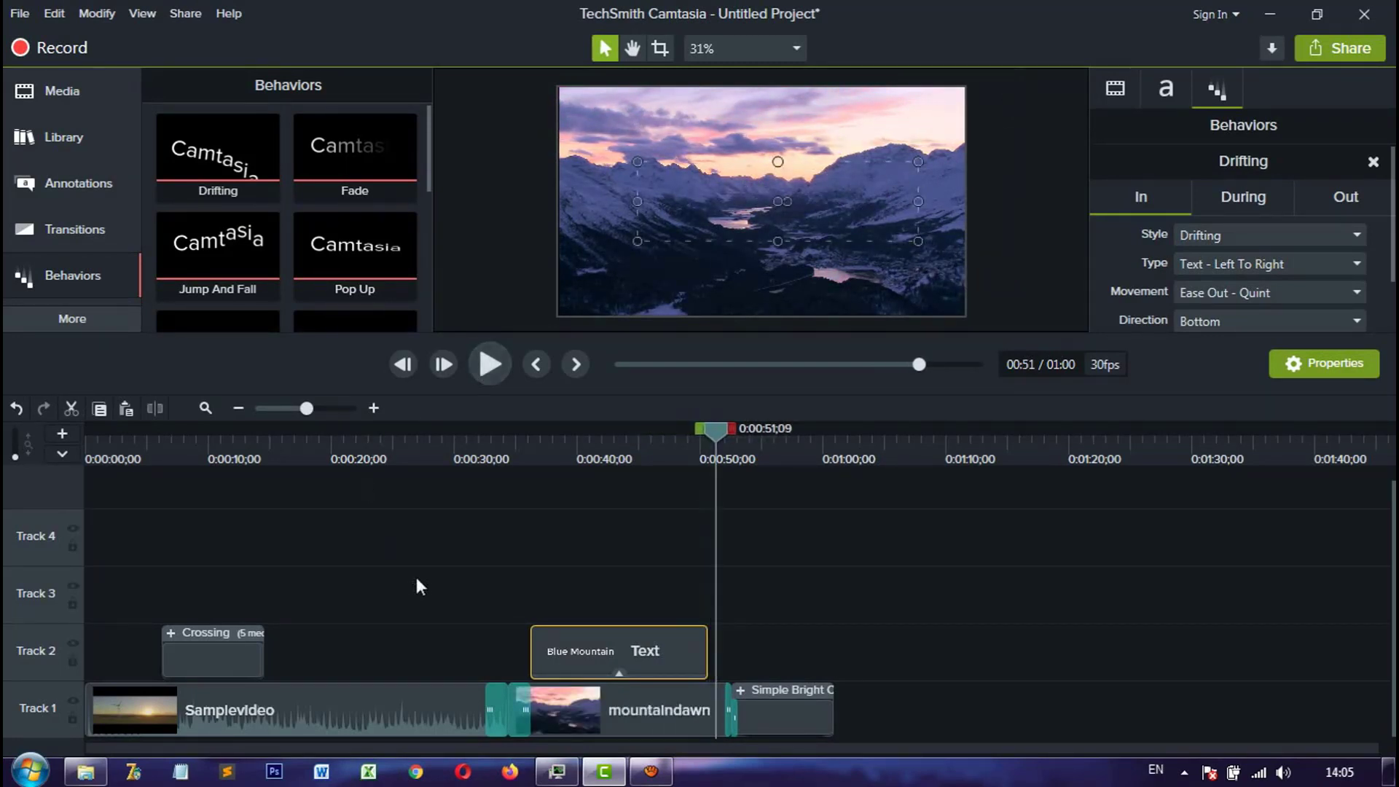
Step: Look through the remaining behaviors in the Behaviors collection
scroll(381, 199, "down", 3)
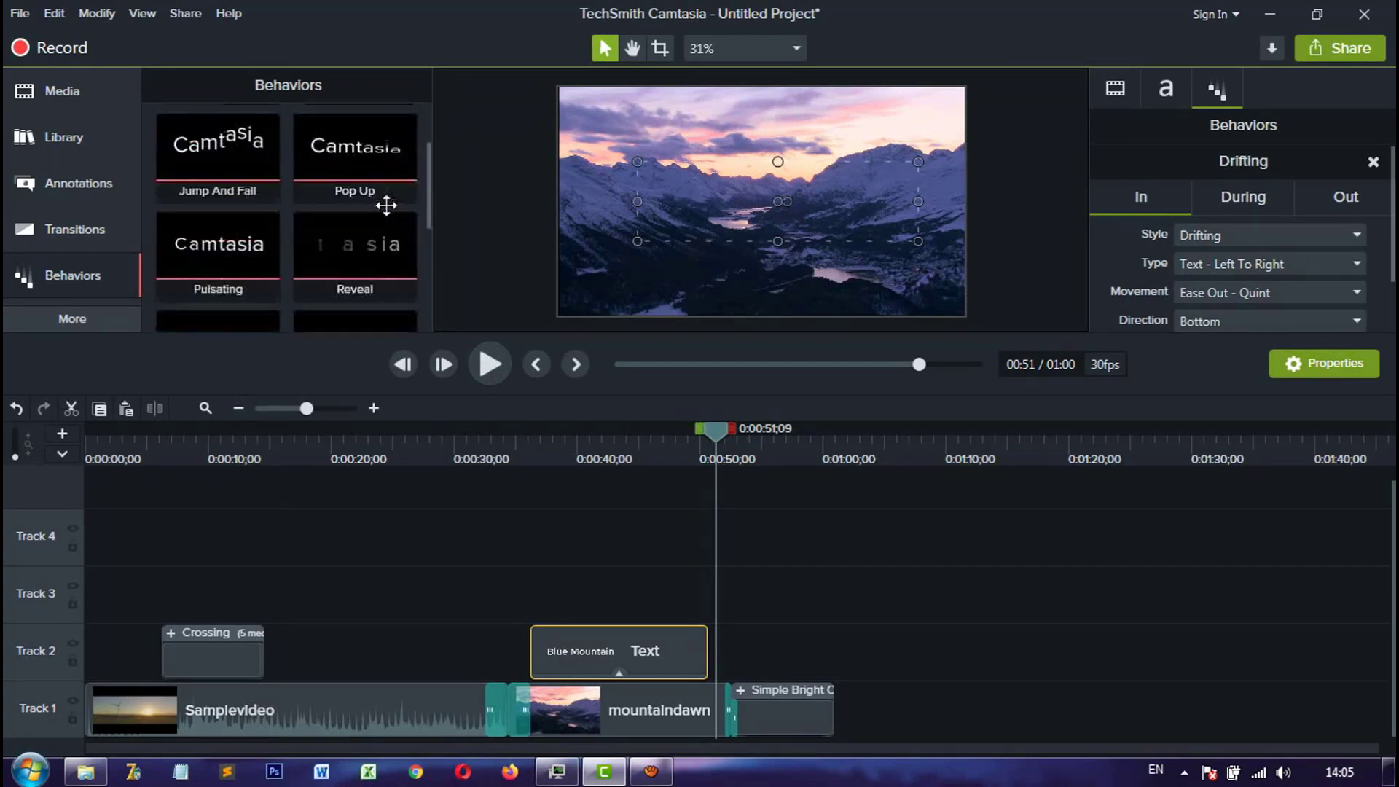
scroll(386, 204, "down", 2)
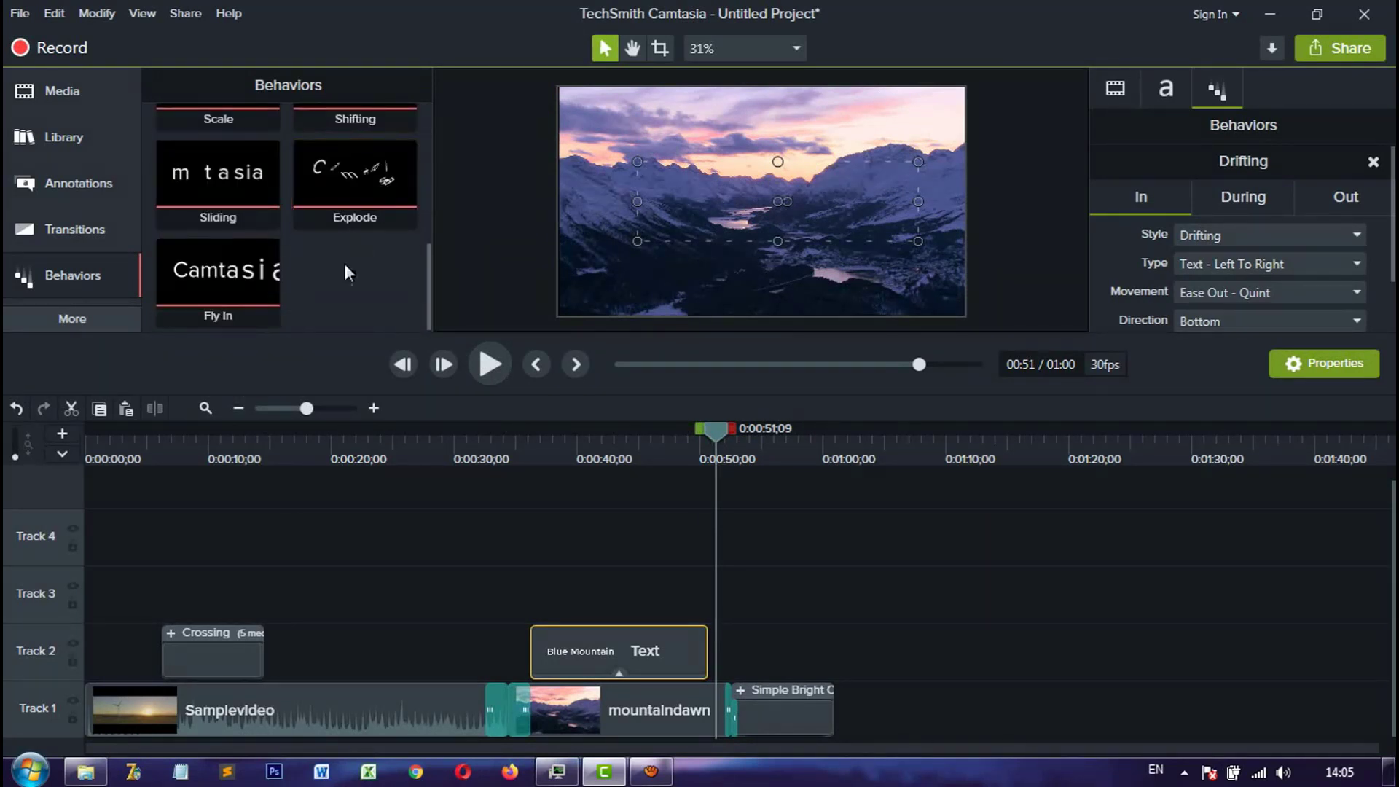
scroll(335, 292, "up", 4)
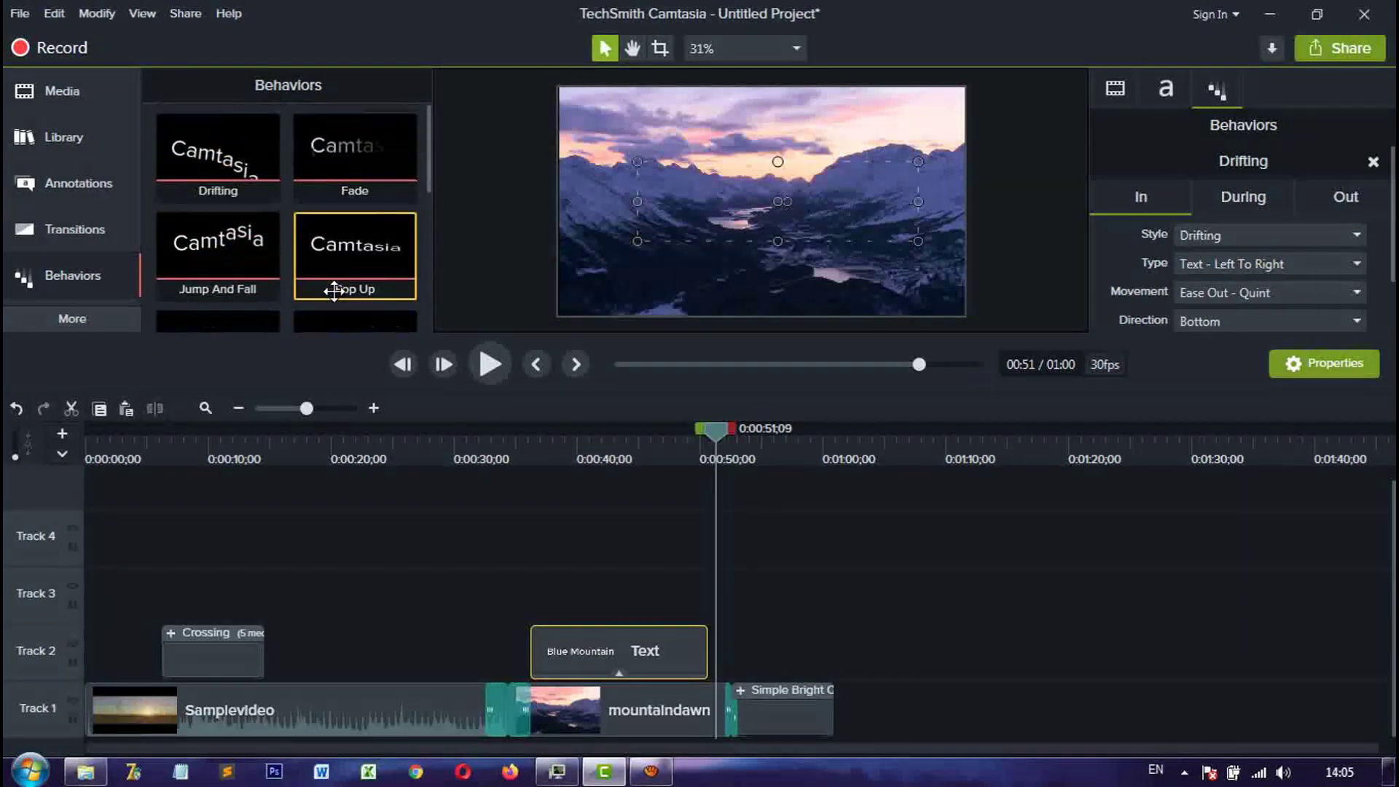
scroll(335, 292, "down", 3)
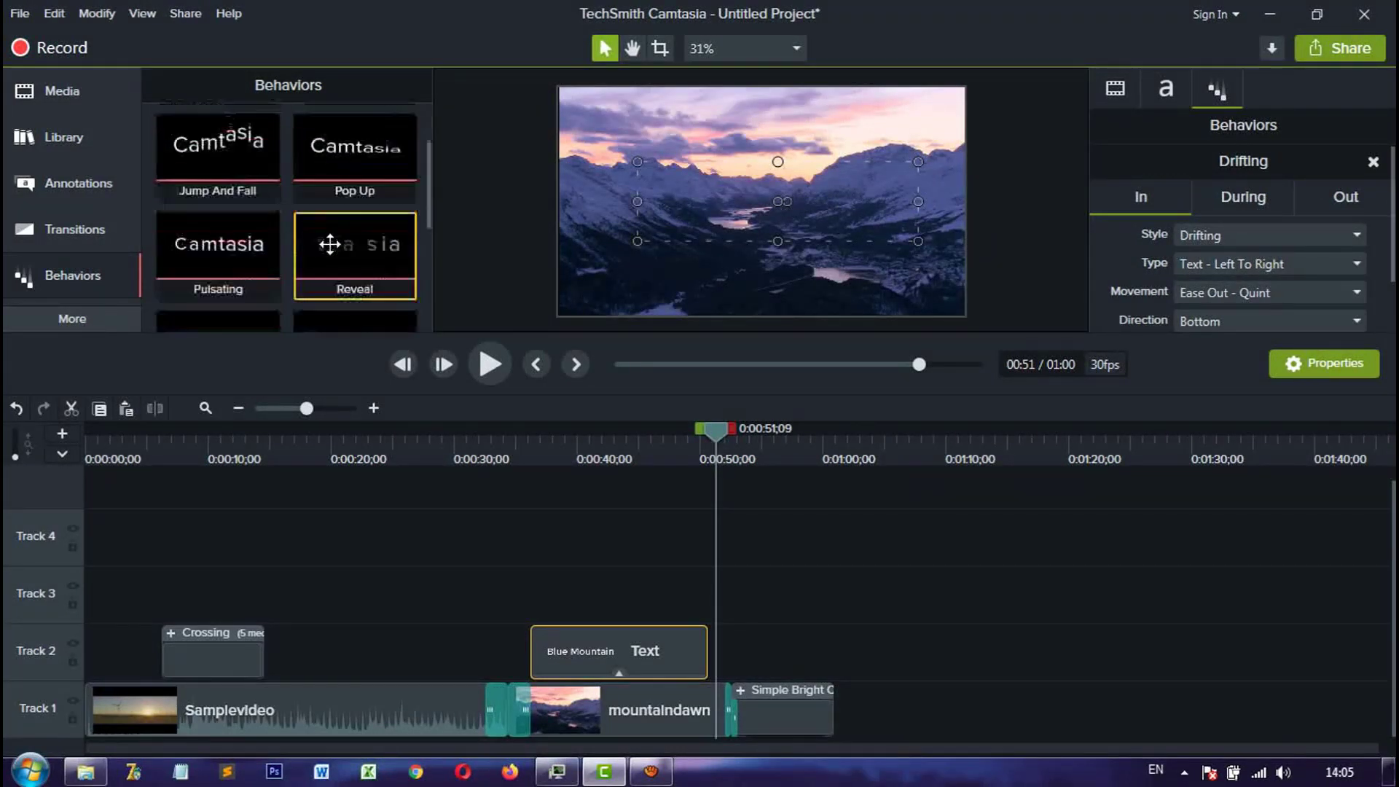
scroll(330, 246, "down", 2)
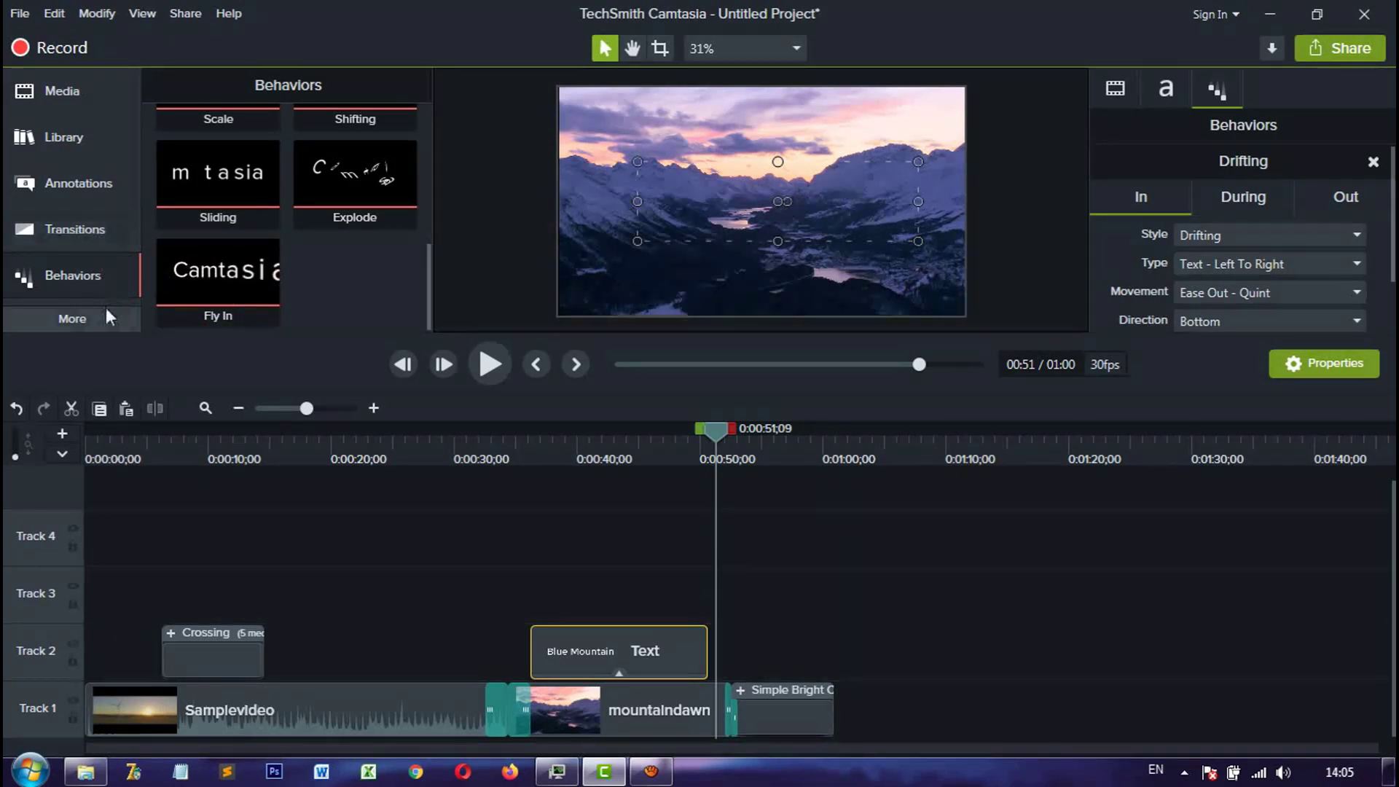
Step: Open the Animations tools with the playhead near 0:19 and look over the Animations and Zoom-n-Pan options
left_click(91, 325)
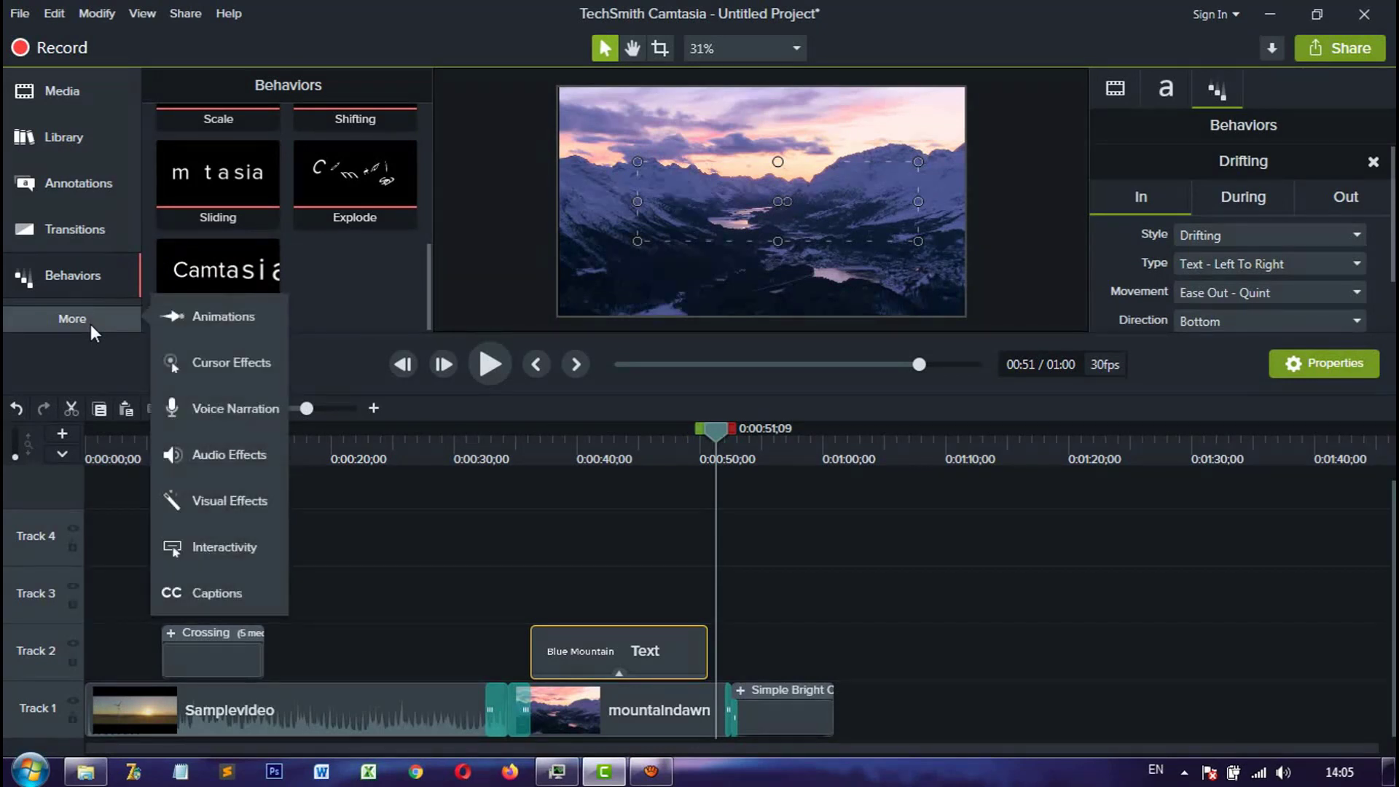
left_click(226, 315)
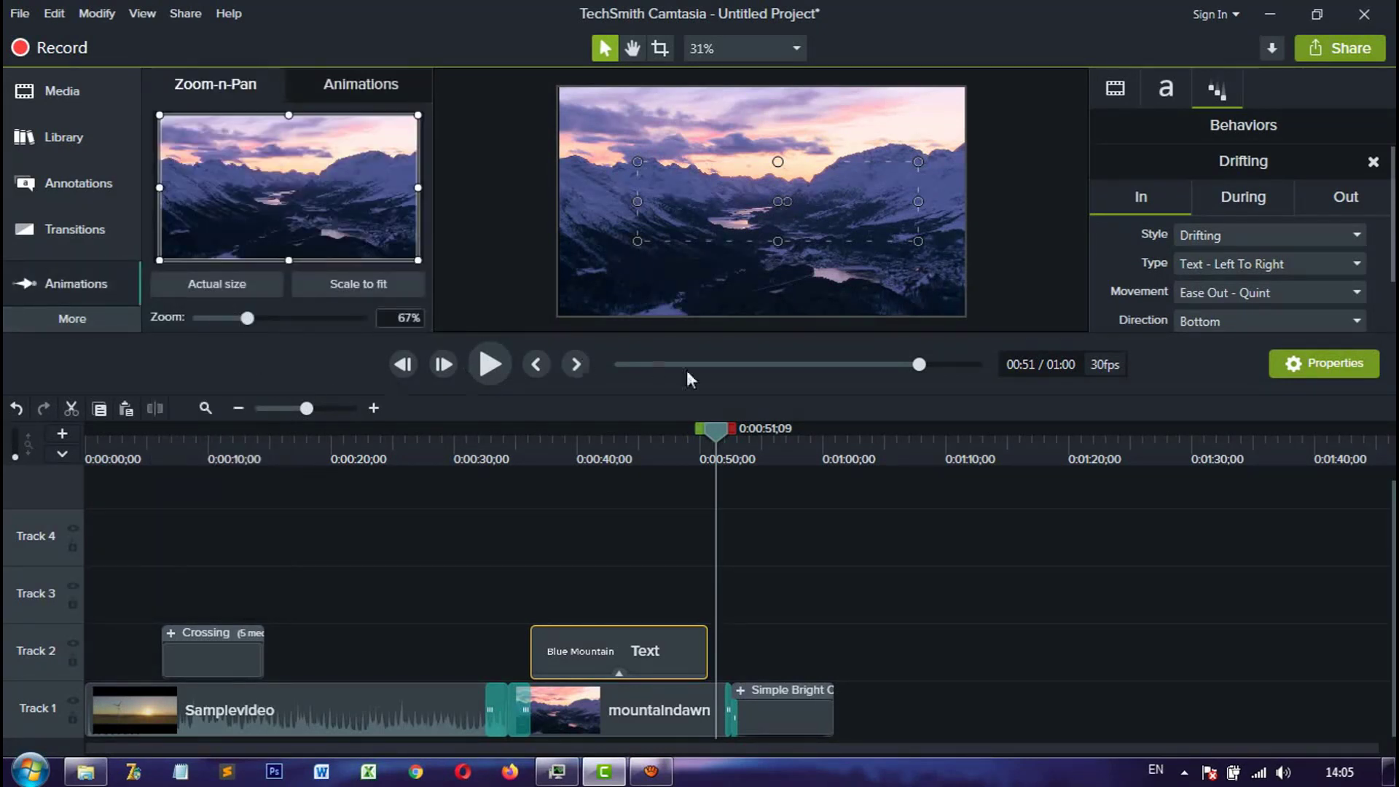
left_click_drag(721, 428, 330, 500)
left_click(410, 585)
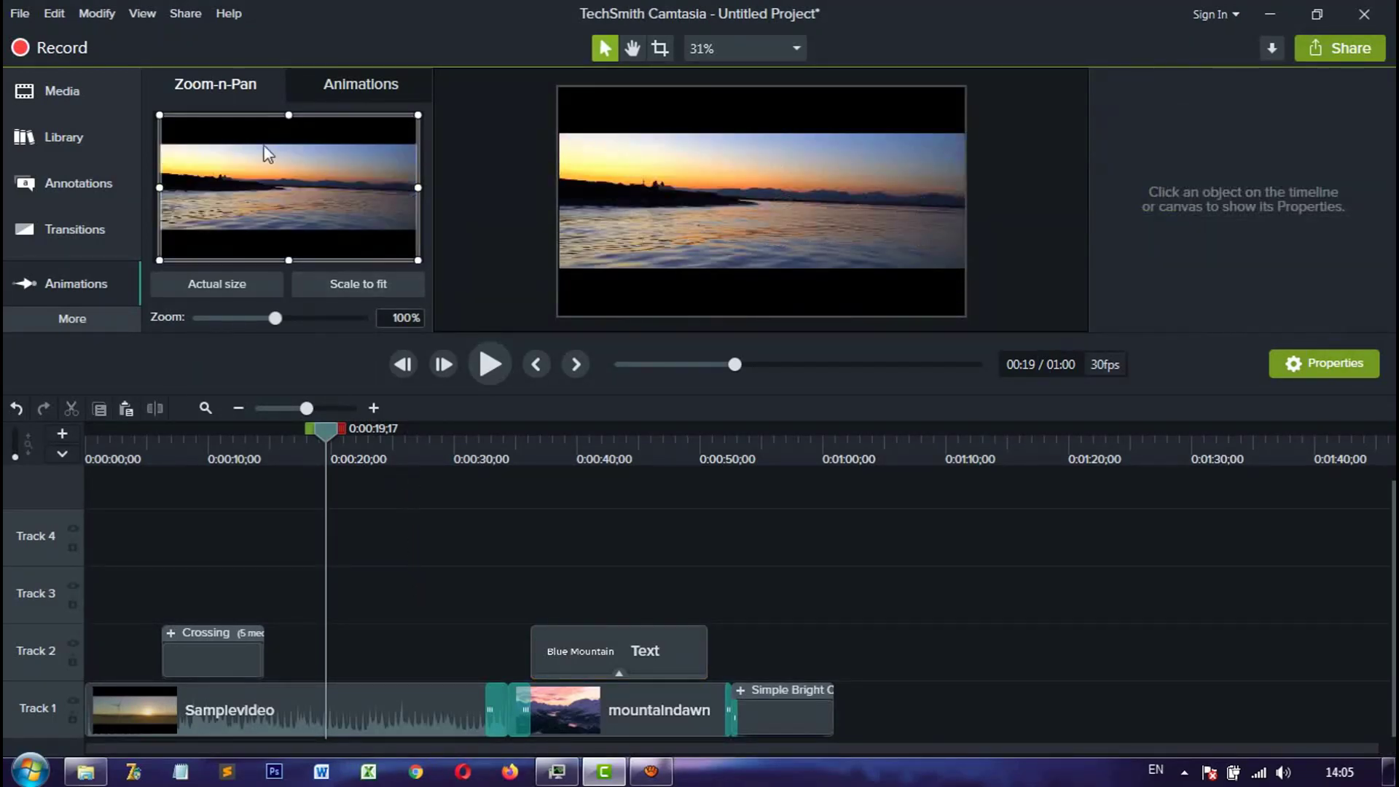
left_click(337, 89)
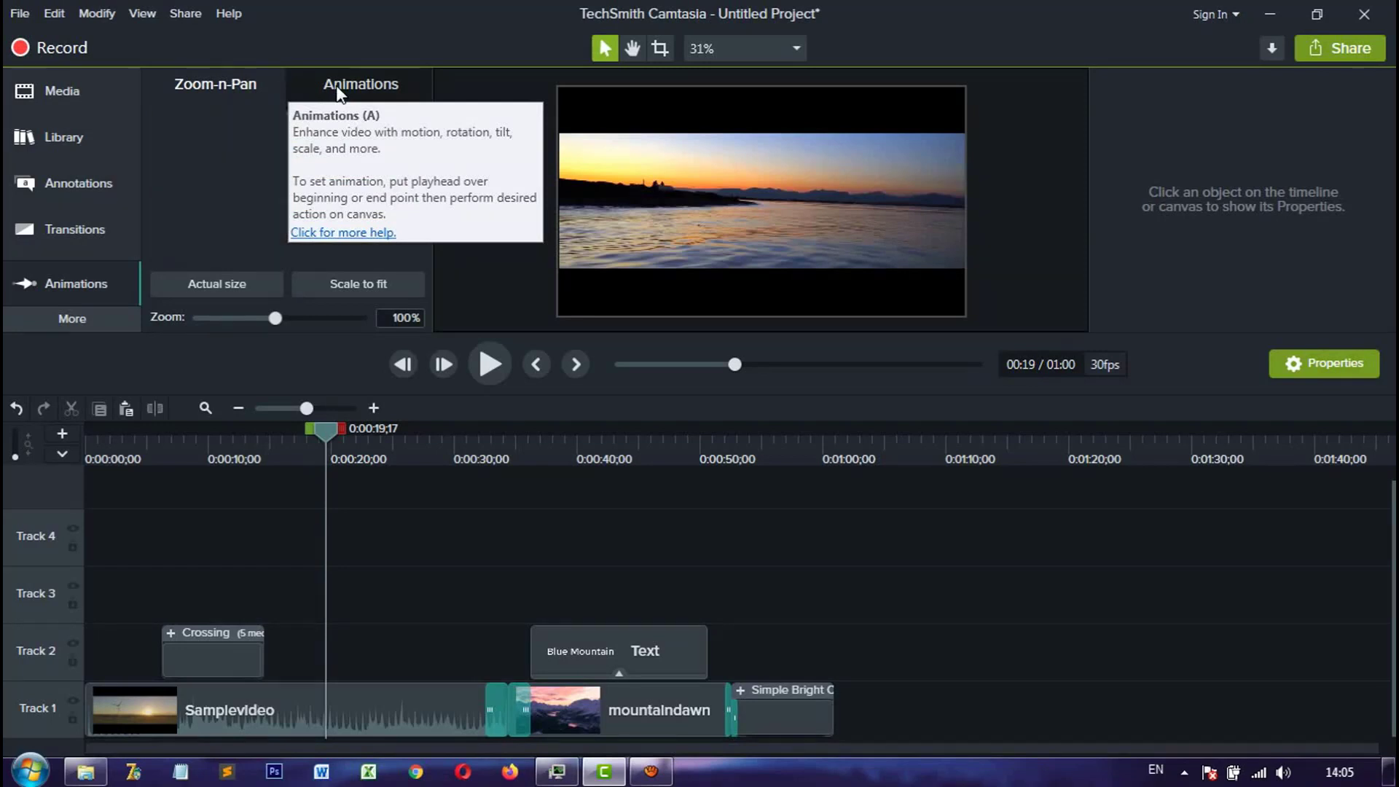
left_click(220, 83)
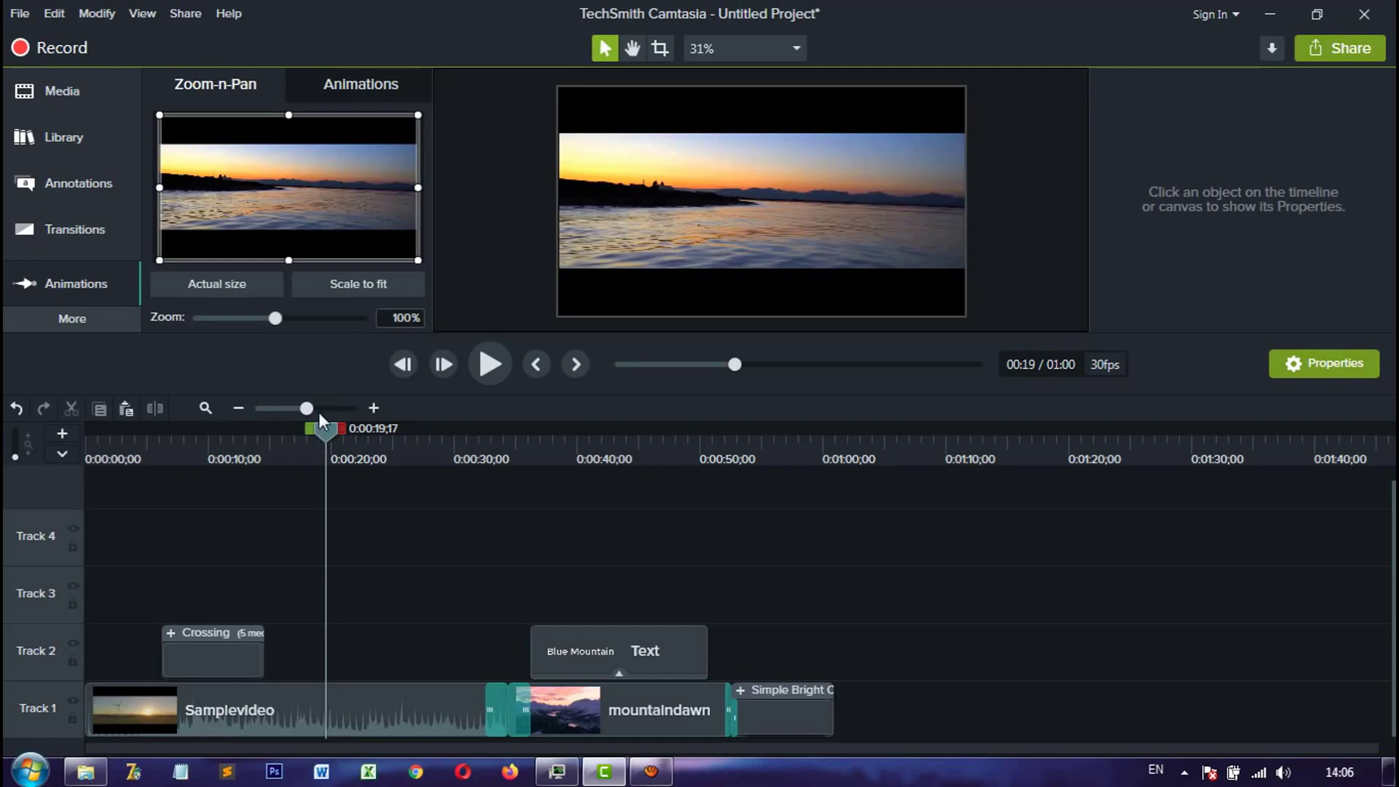
Step: Add the Recordscreen clip at the start of Track 4 and return the playhead to the beginning of the timeline
left_click(33, 94)
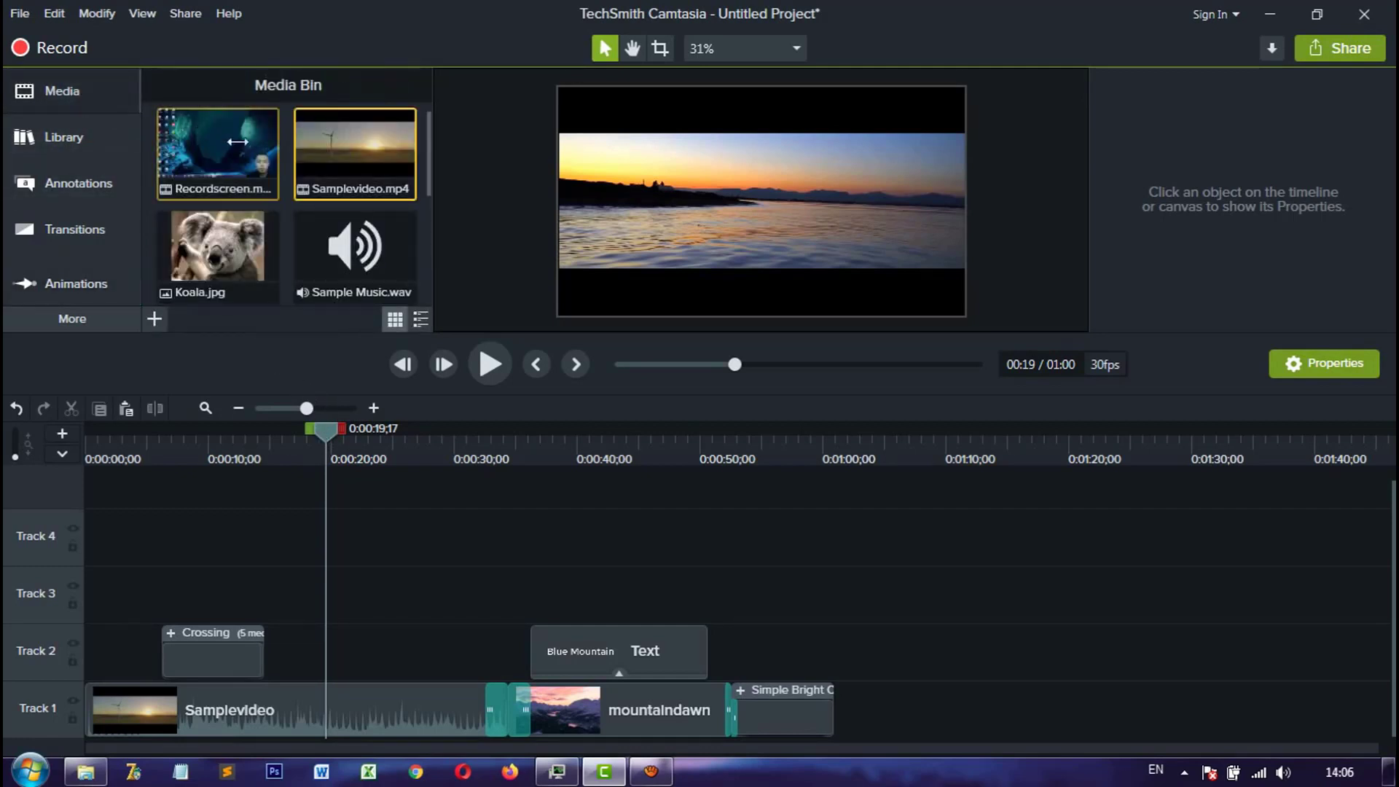
left_click_drag(218, 178, 66, 545)
left_click_drag(326, 436, 76, 453)
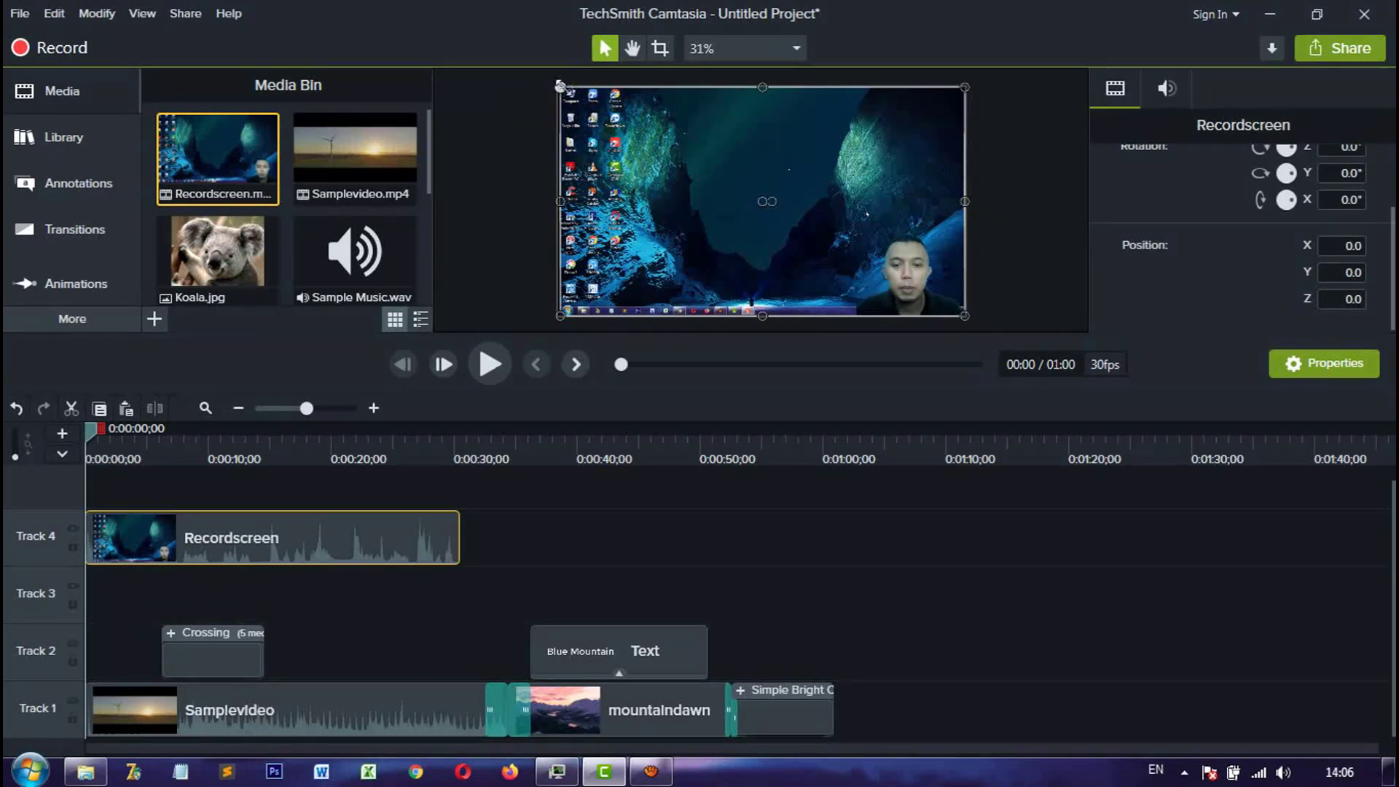
left_click_drag(560, 85, 557, 84)
left_click(509, 194)
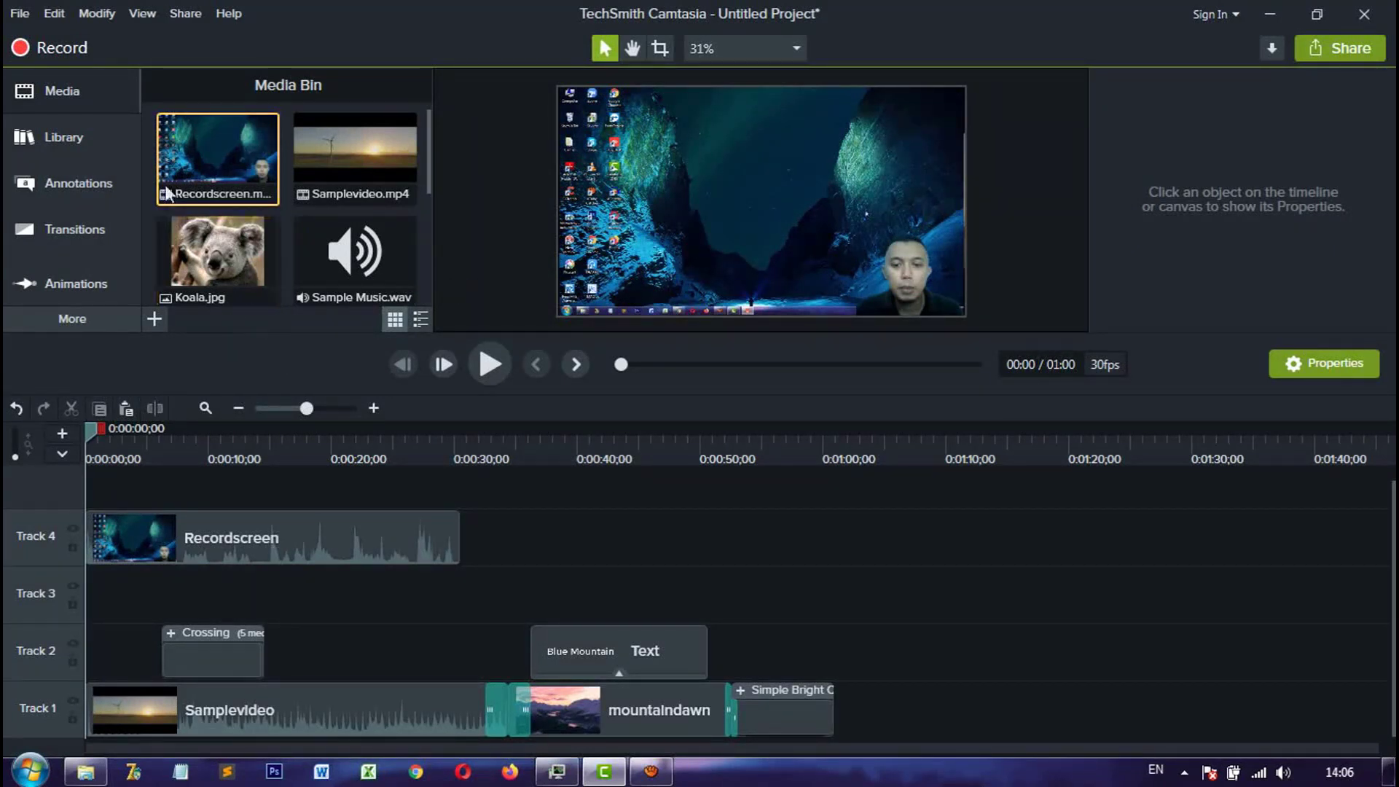
Step: Try a 200% Zoom-n-Pan on the lower-left corner of Recordscreen at the timeline start, and scale the view back to fit
left_click(78, 283)
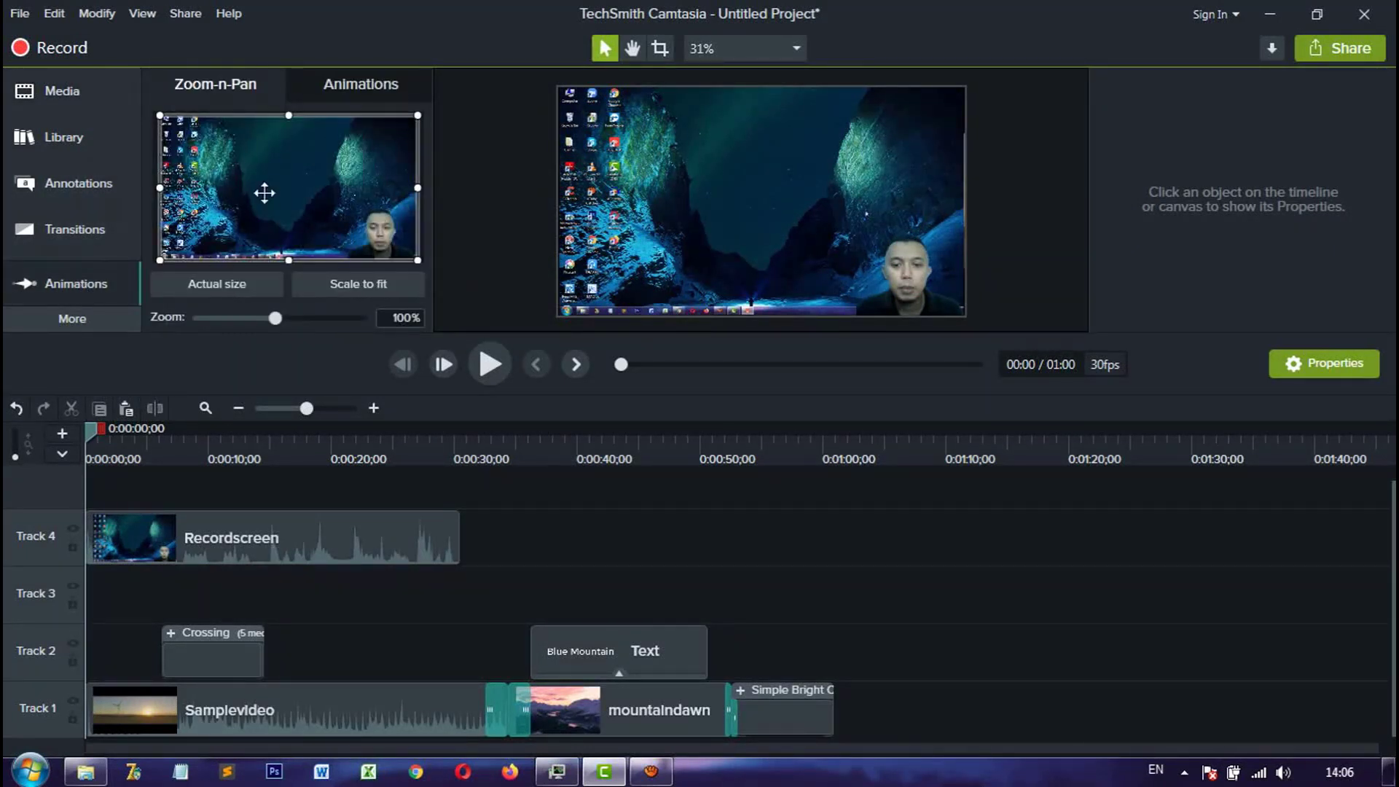
left_click_drag(276, 318, 370, 321)
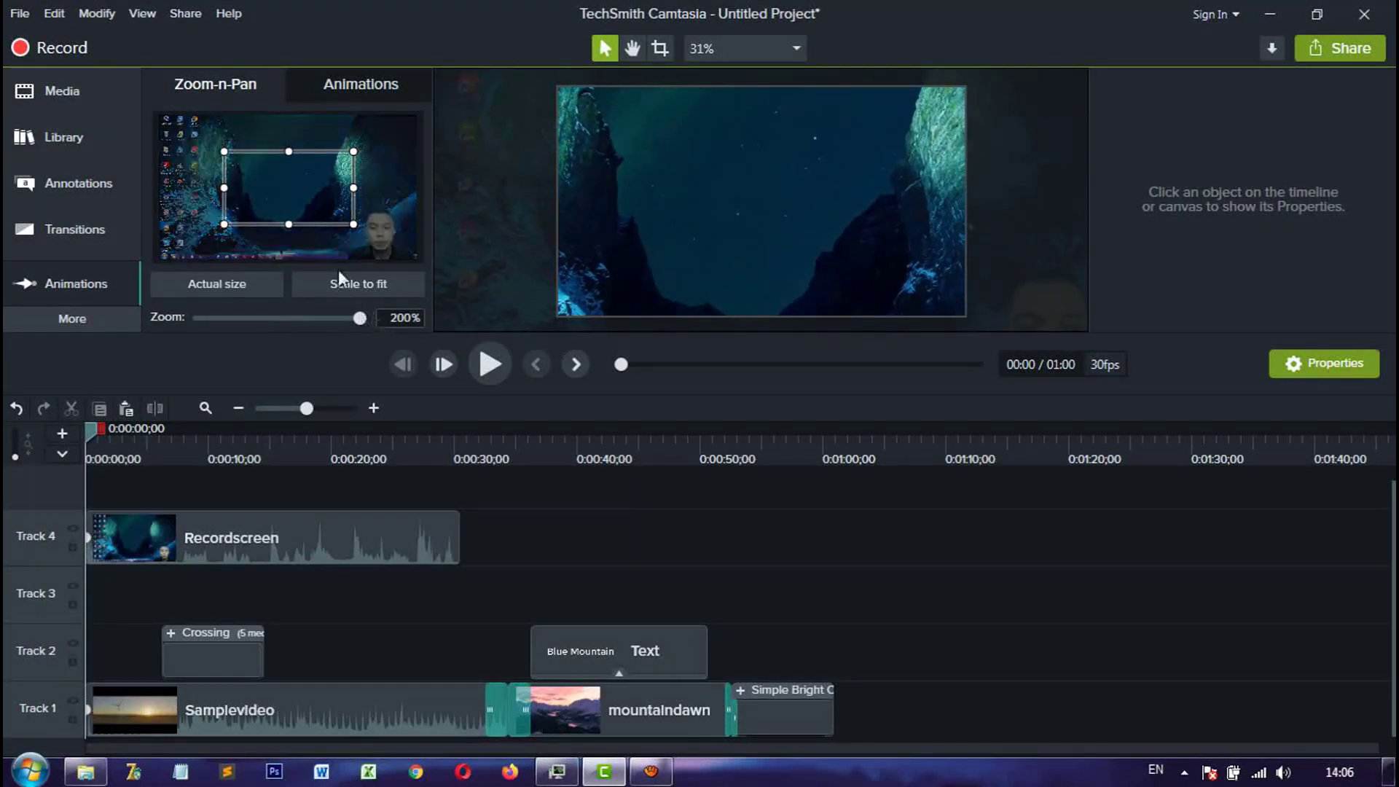
left_click_drag(304, 194, 235, 234)
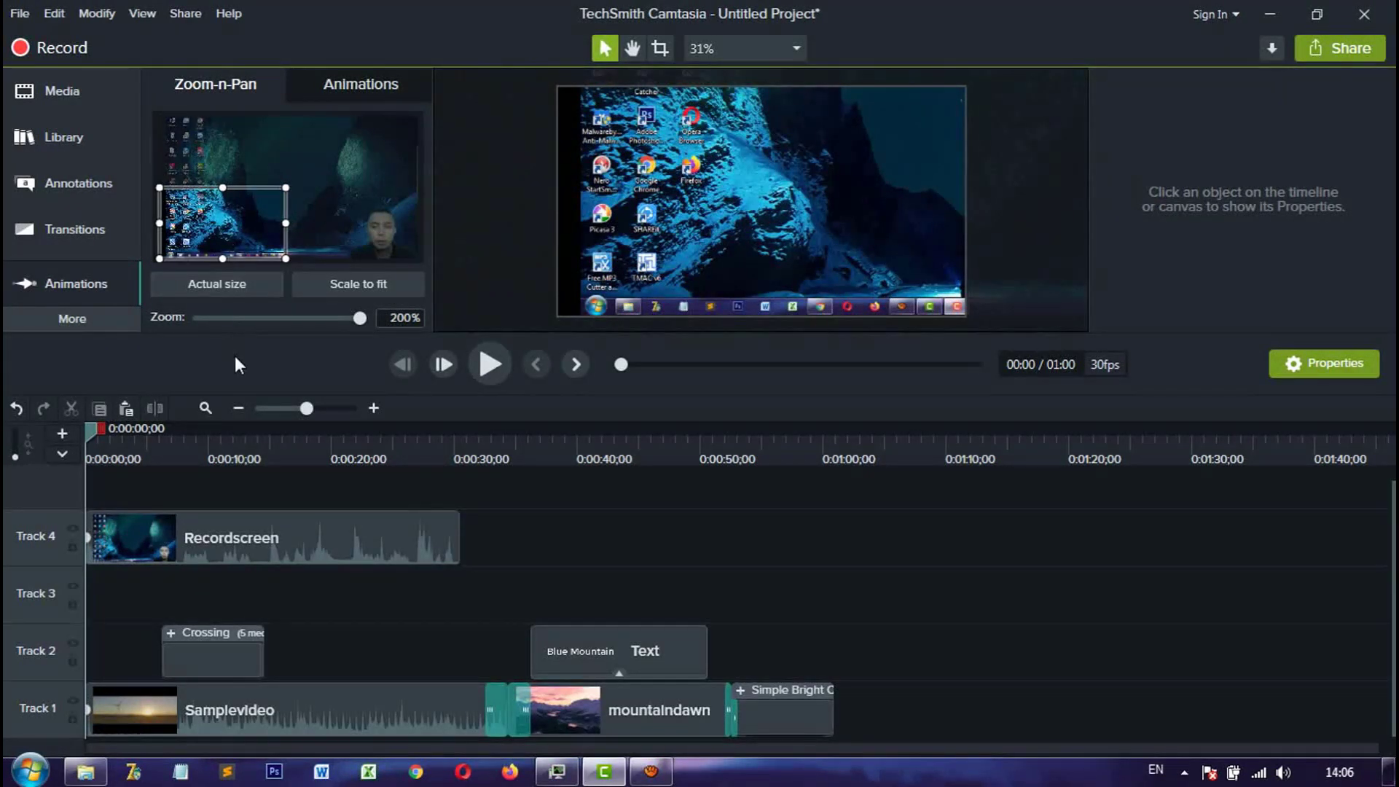
left_click(233, 529)
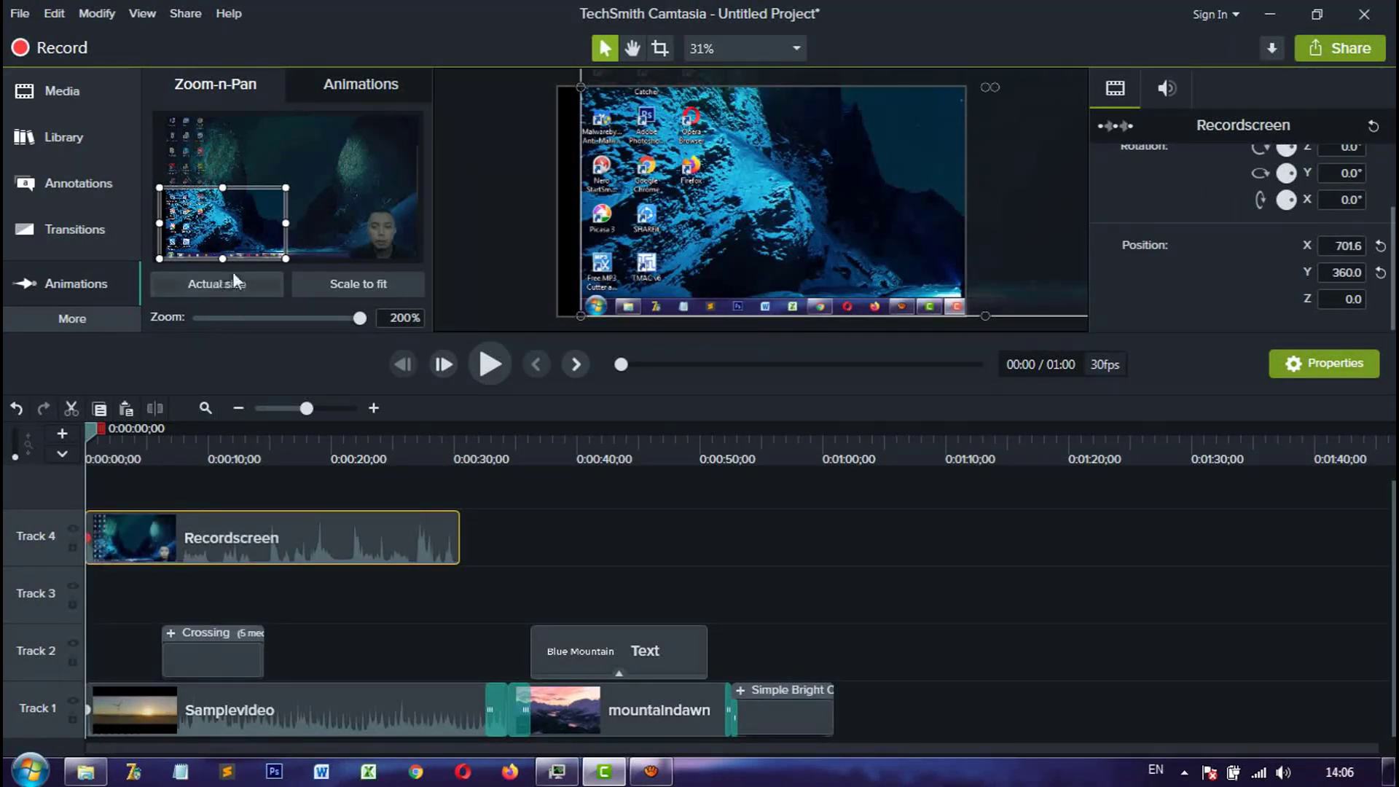
left_click(345, 284)
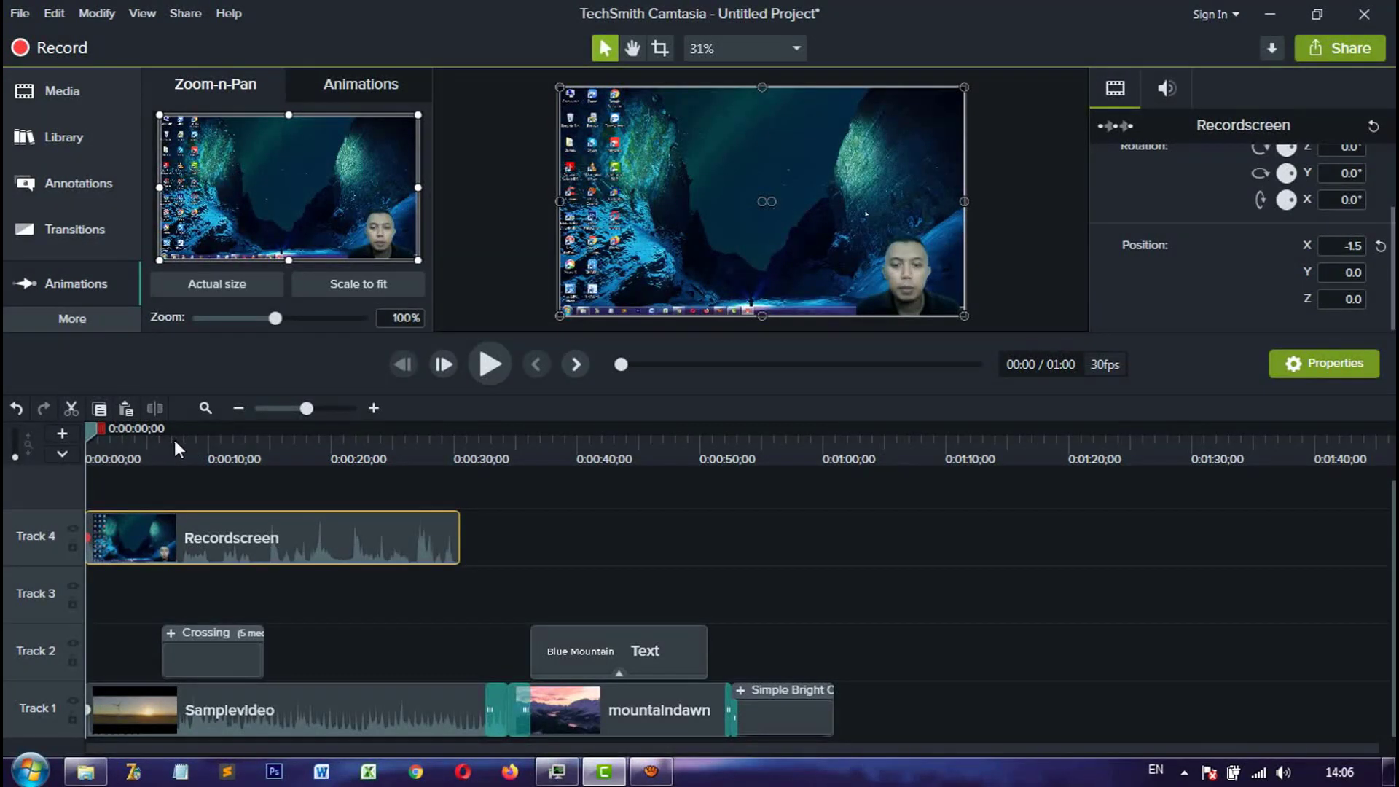
Step: Add a Zoom-n-Pan at 0:00:09;25 that zooms to 200% on the lower-left corner of the Recordscreen picture
left_click(207, 442)
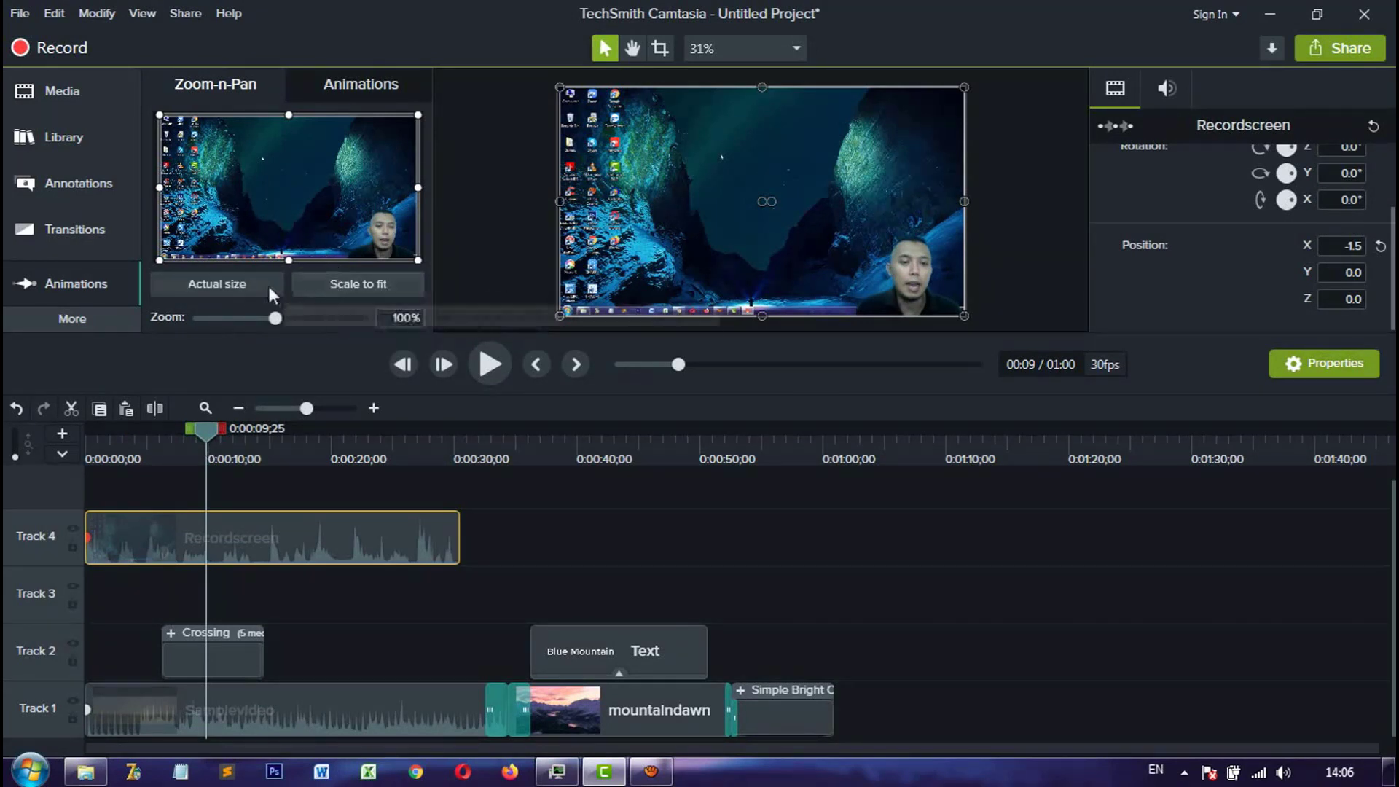
left_click_drag(275, 317, 365, 325)
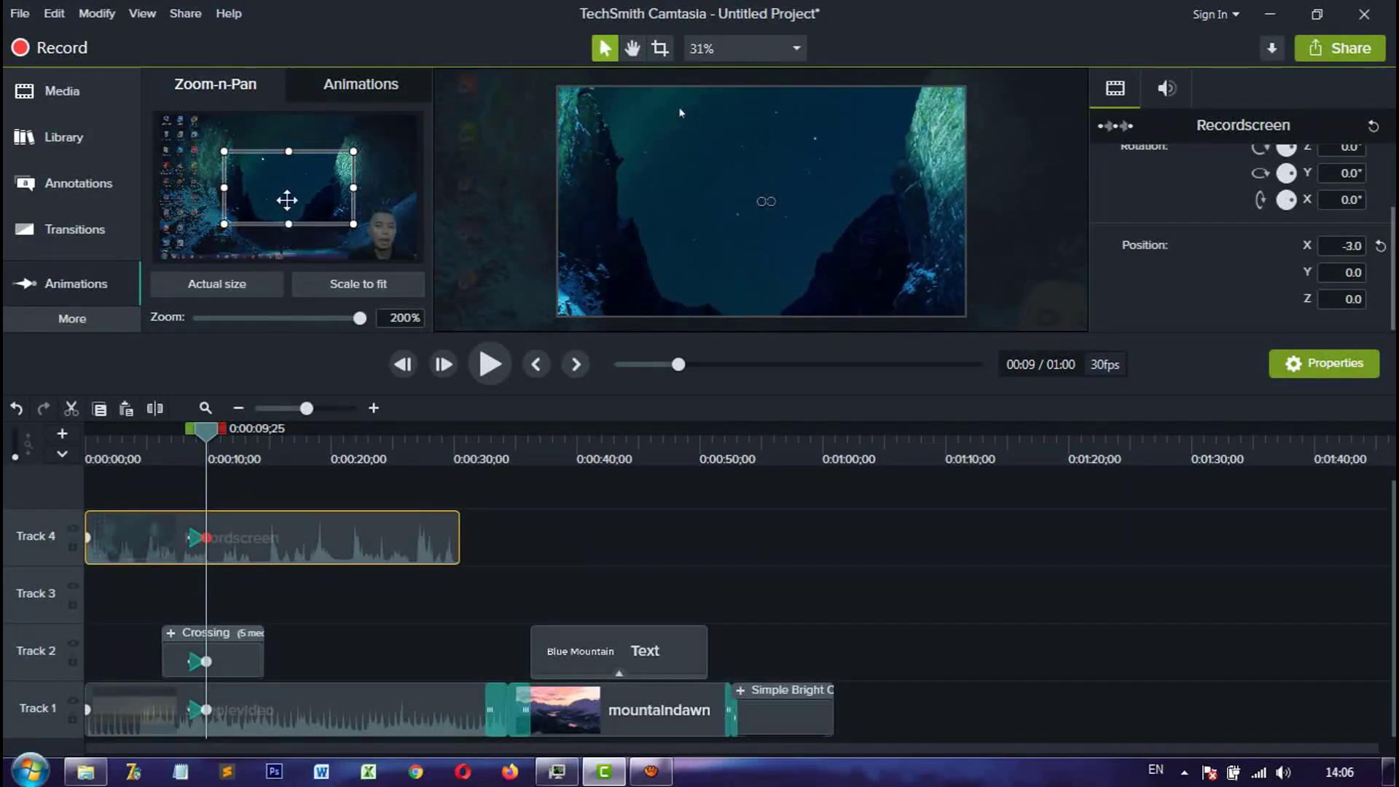
left_click_drag(287, 200, 208, 246)
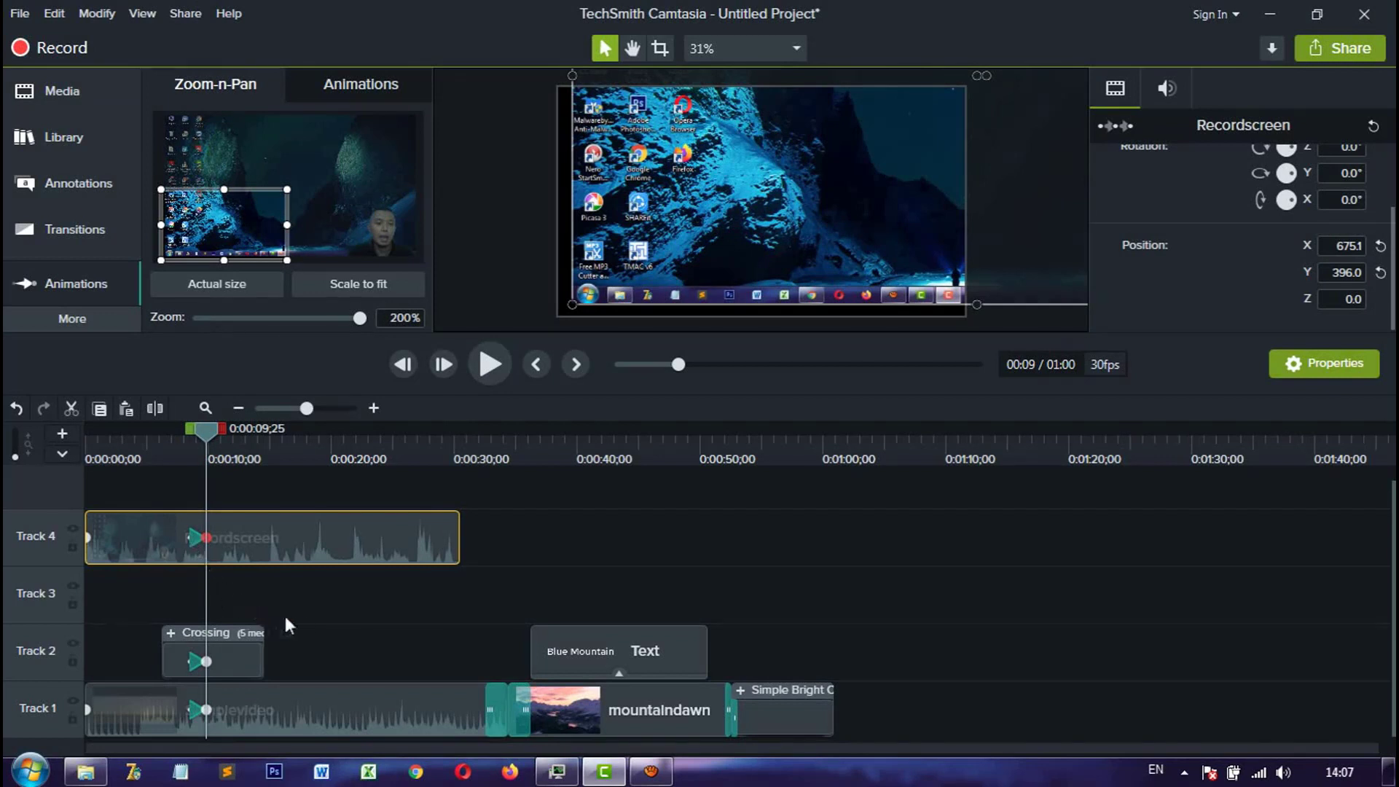
left_click(305, 623)
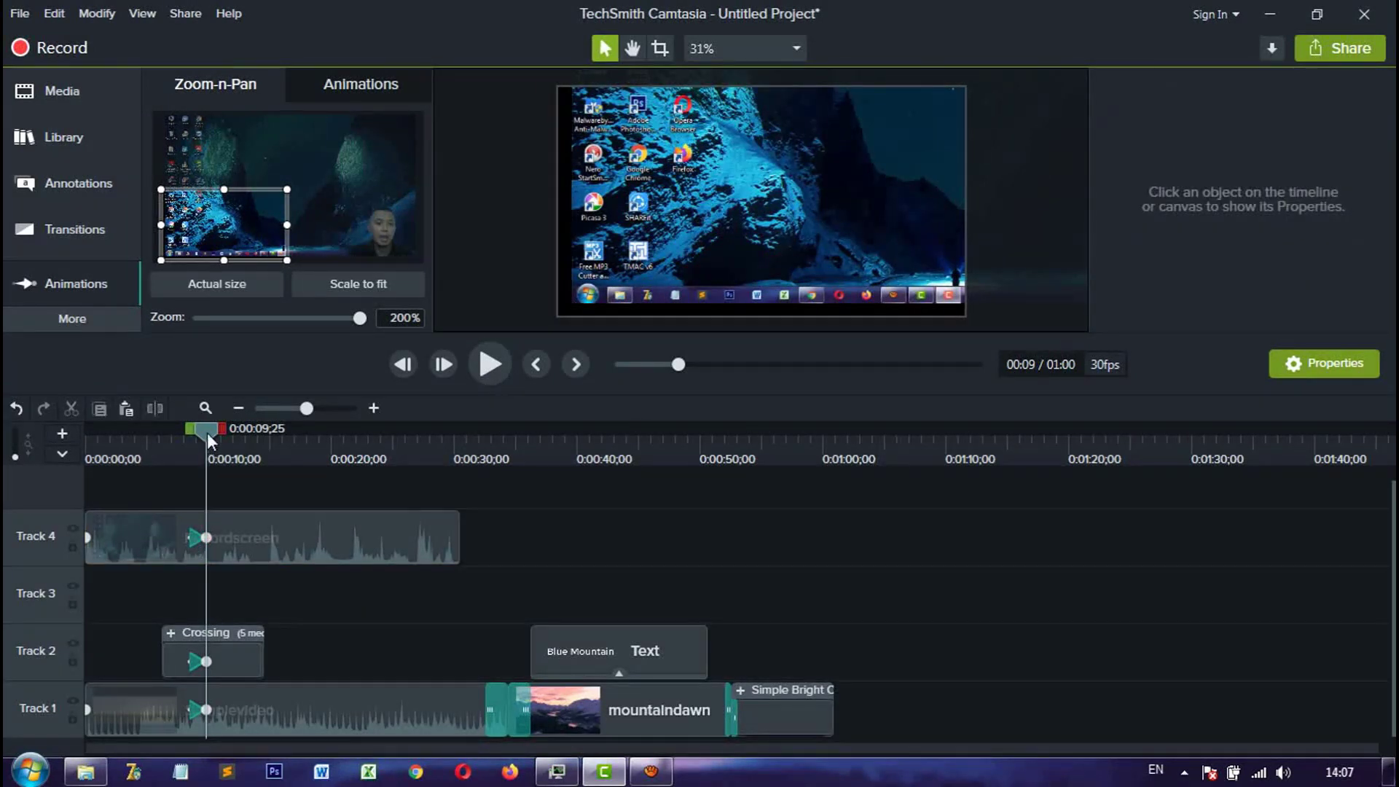
Step: Play back the zoom animation from 0:00:05;20 to about 12 seconds
left_click_drag(207, 432, 156, 432)
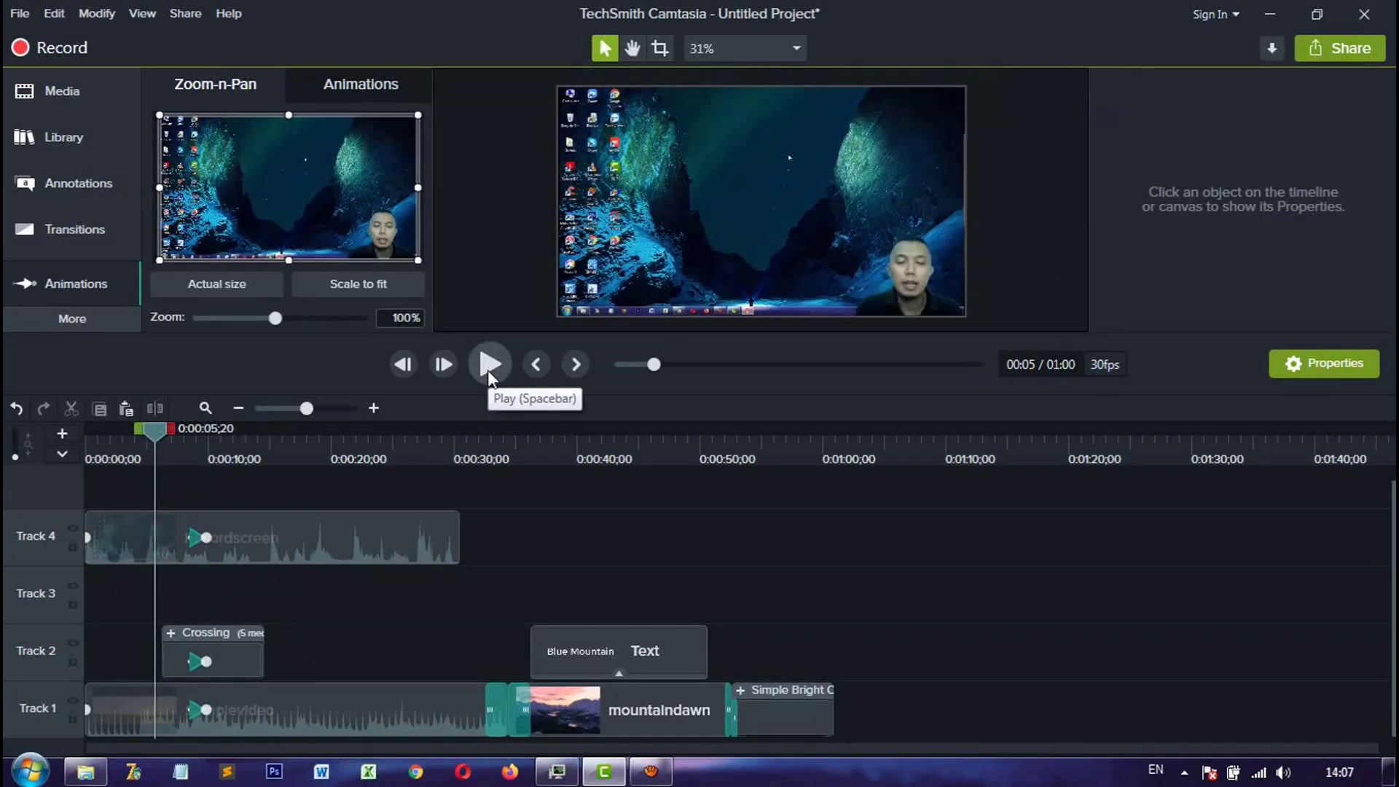
left_click(487, 369)
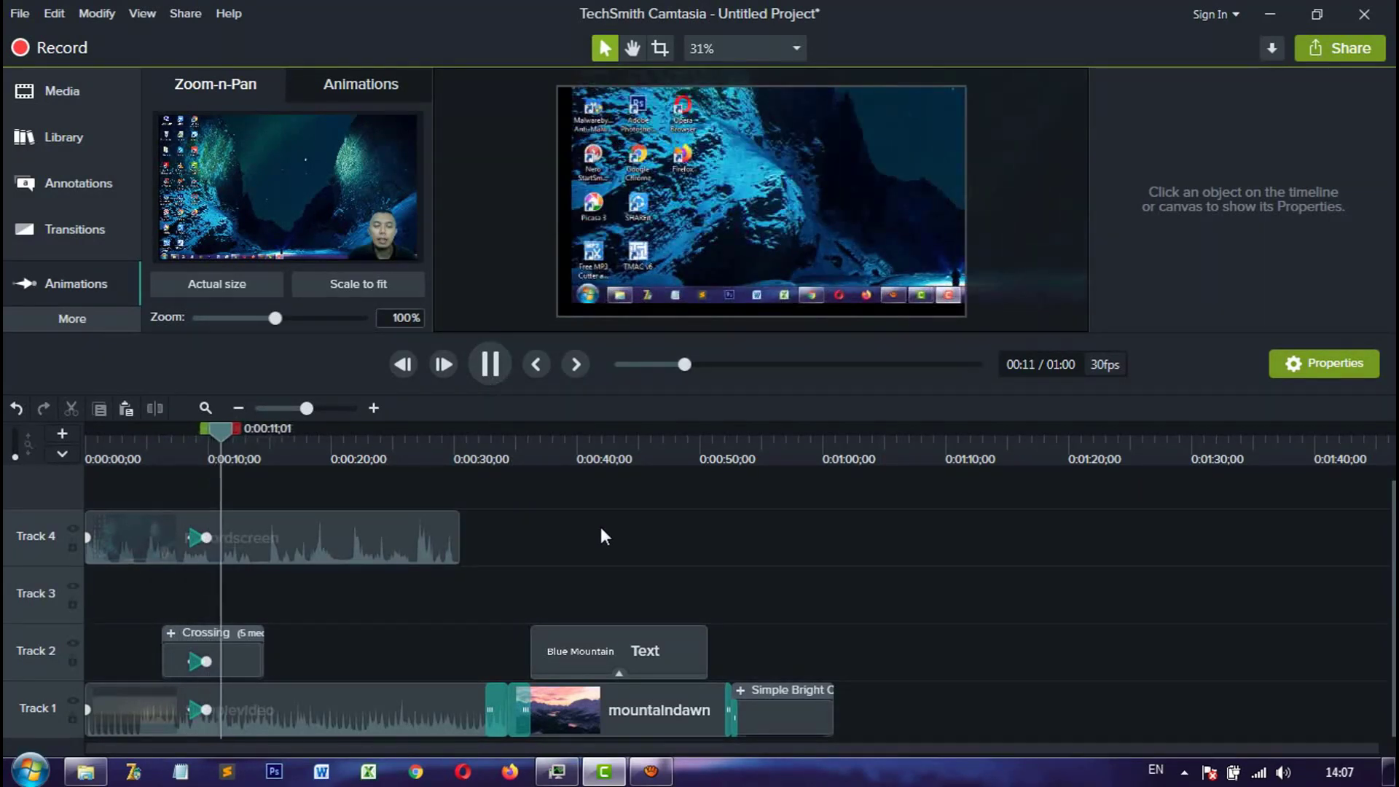
left_click(489, 363)
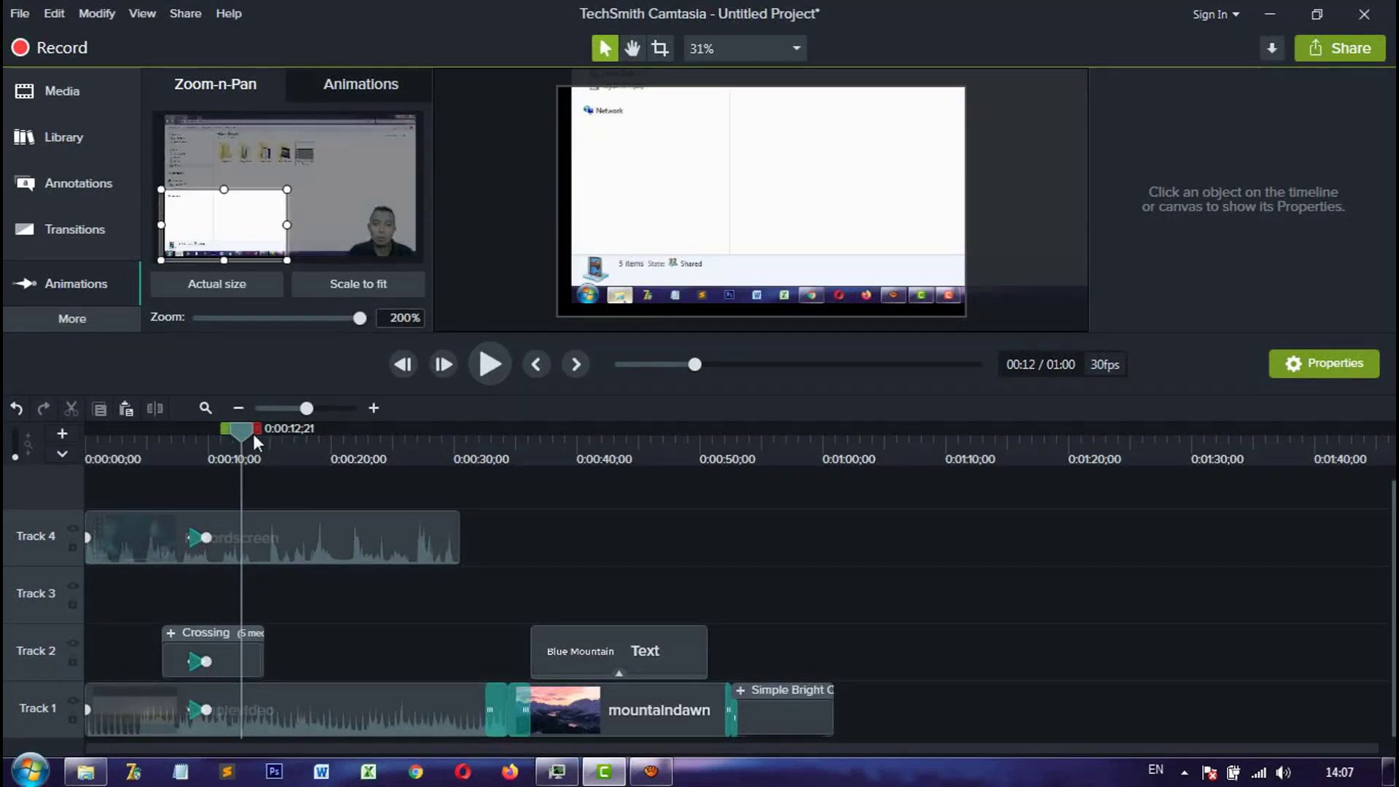
Step: Lengthen the zoom animation on the Recordscreen clip so that it runs from 0:00:05;05 to about 0:00:09;25
left_click_drag(253, 437, 212, 429)
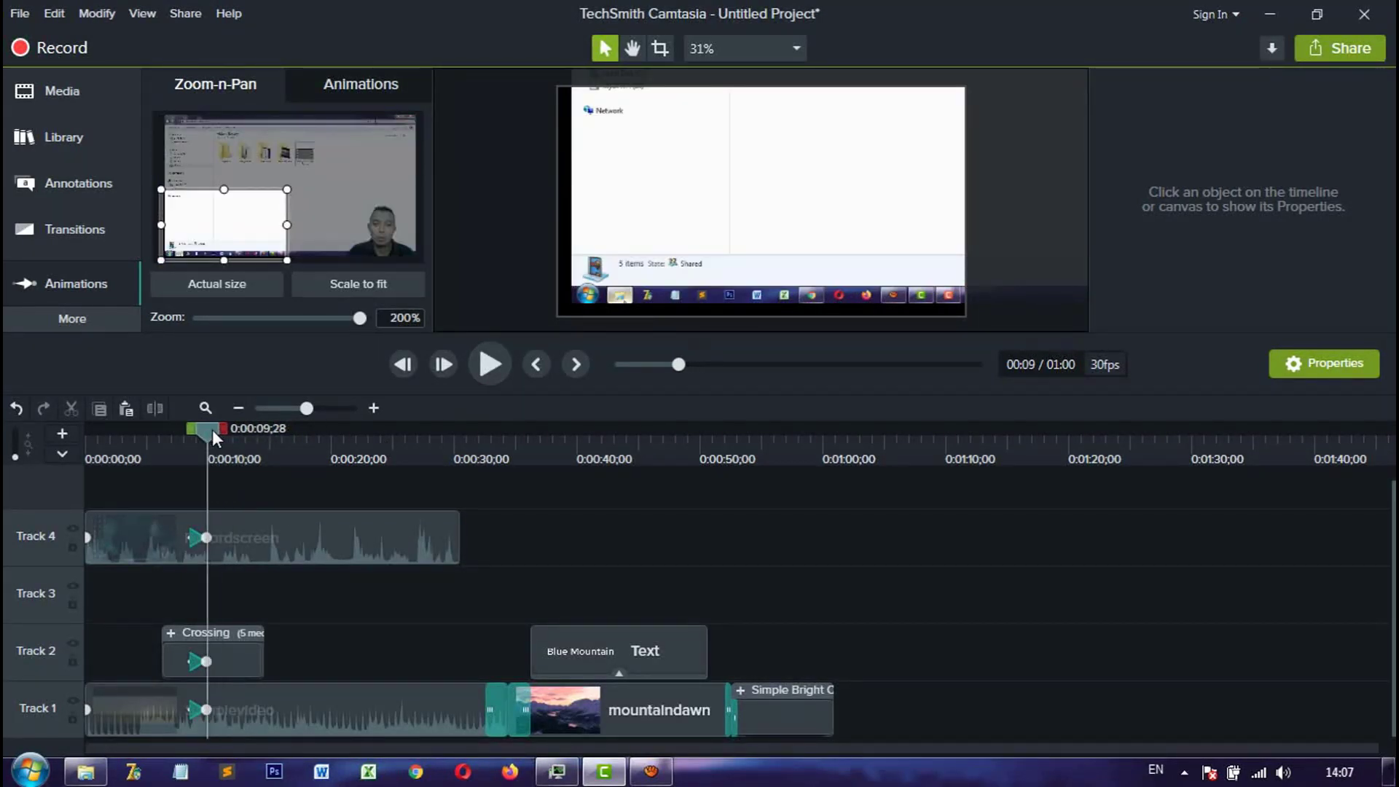
left_click(204, 536)
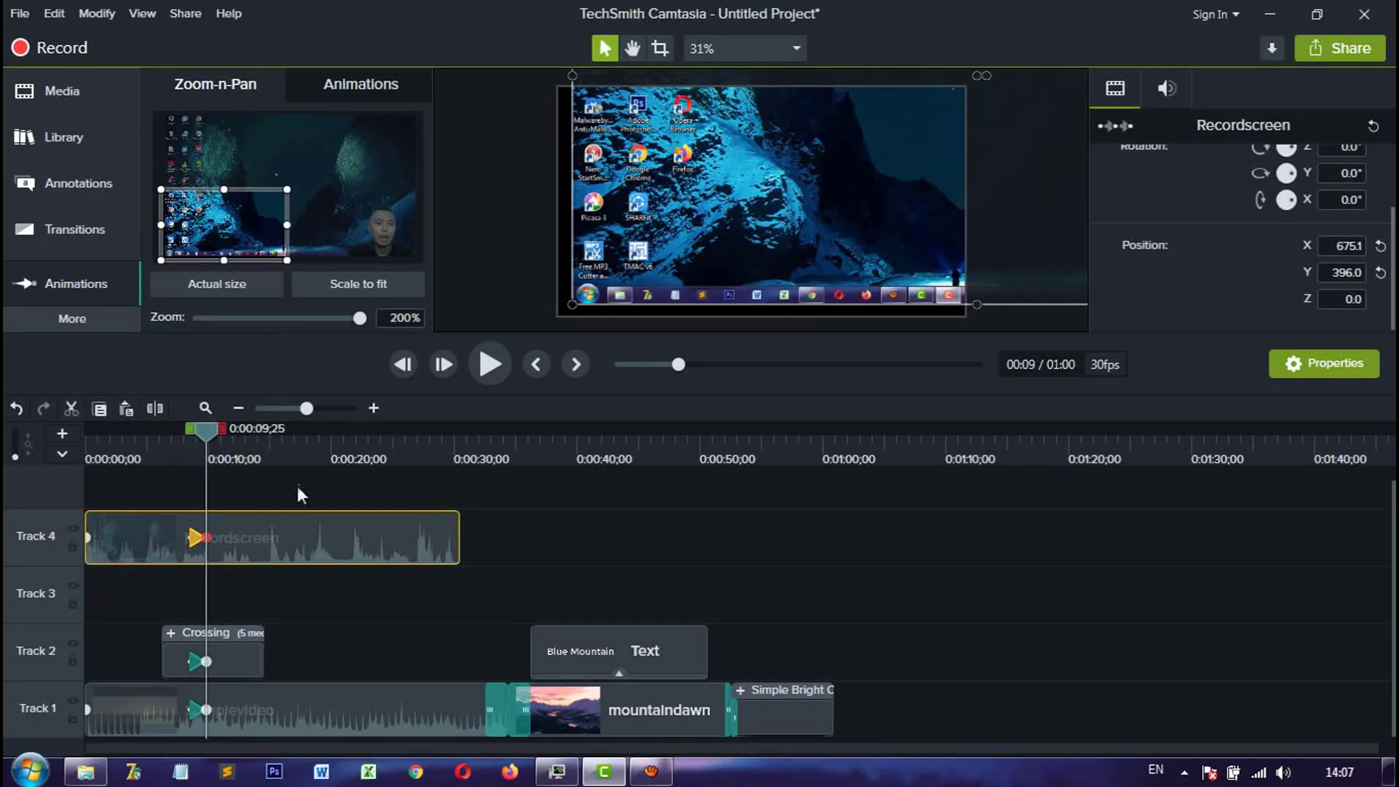
left_click_drag(207, 536, 309, 537)
left_click_drag(251, 428, 187, 433)
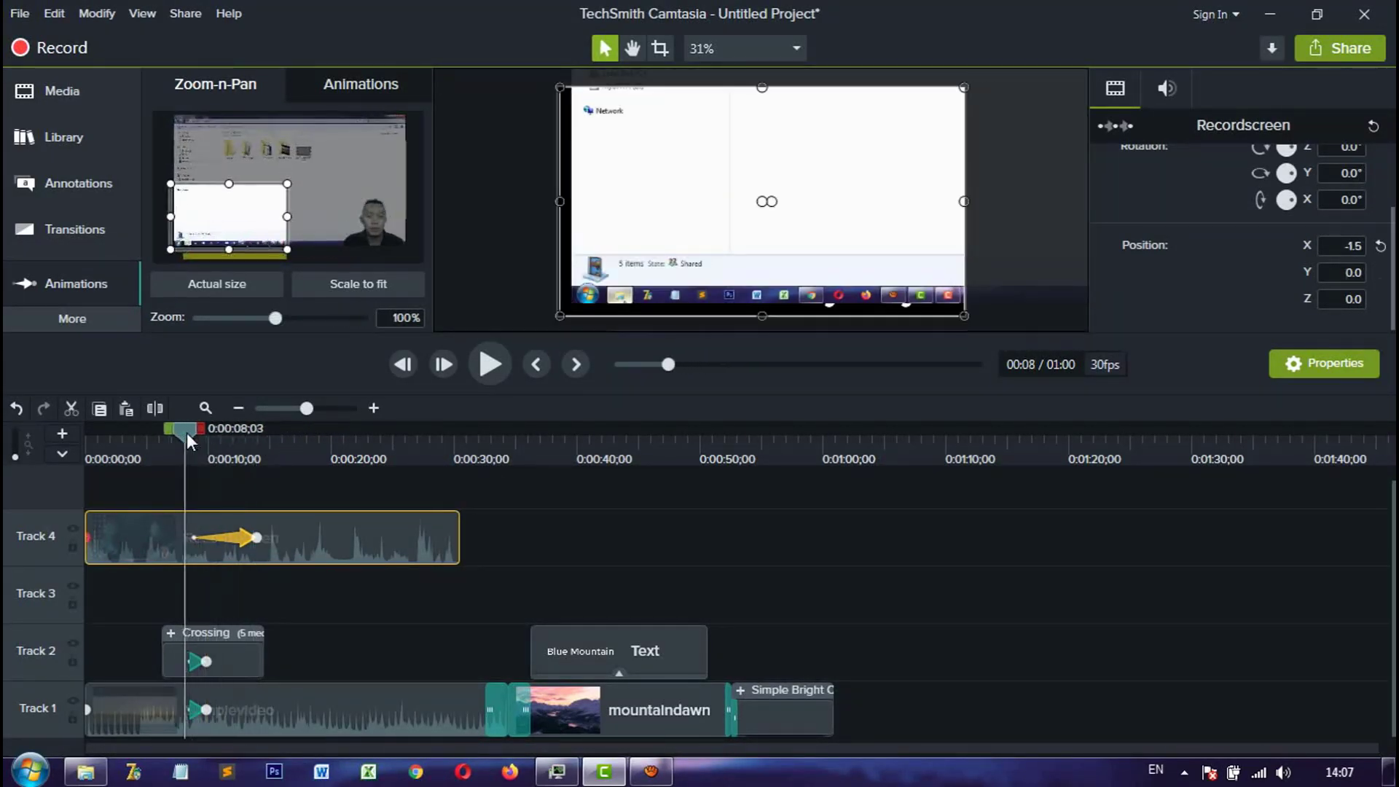
left_click_drag(216, 540, 149, 538)
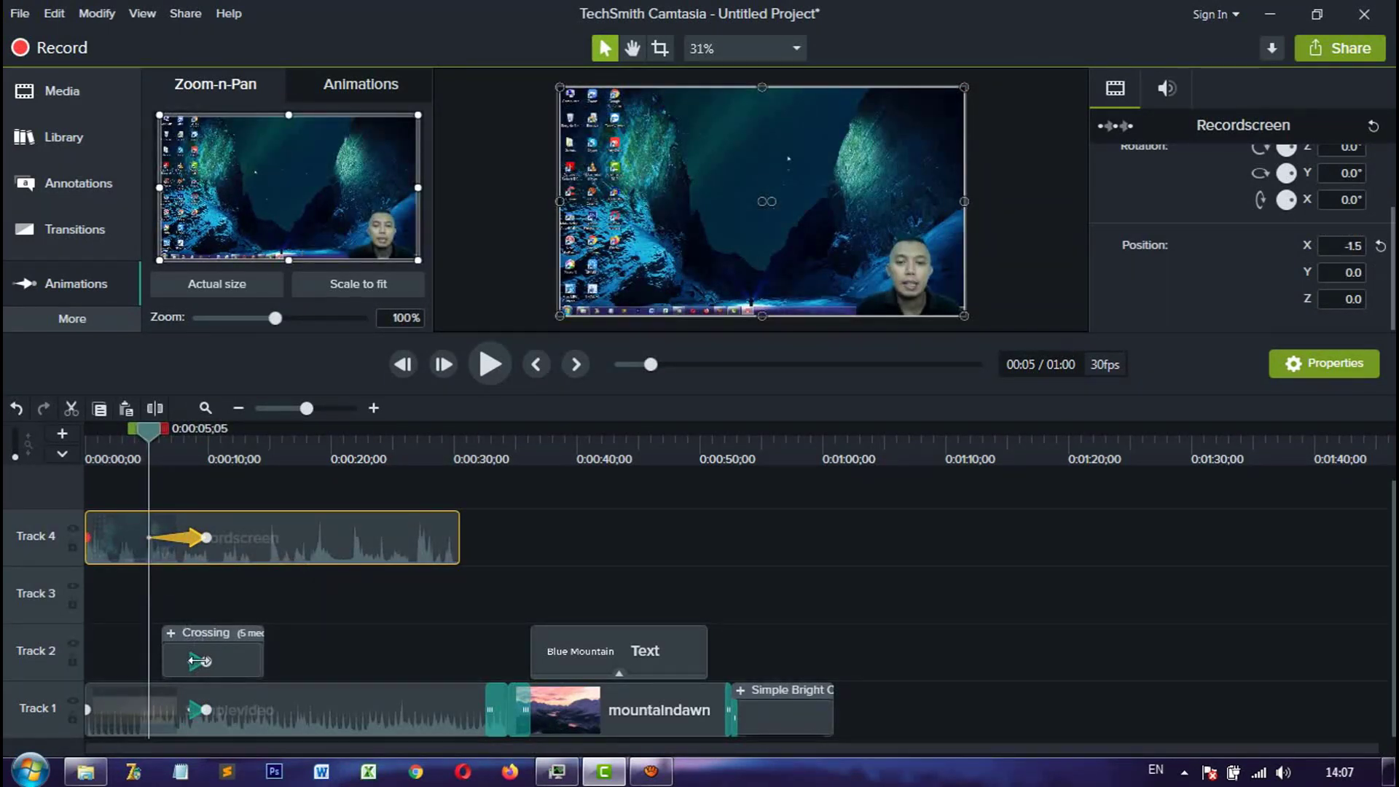
Step: Delete the zoom animations from the Crossing group on Track 2 and the Samplevideo clip on Track 1
left_click(199, 660)
key("Delete")
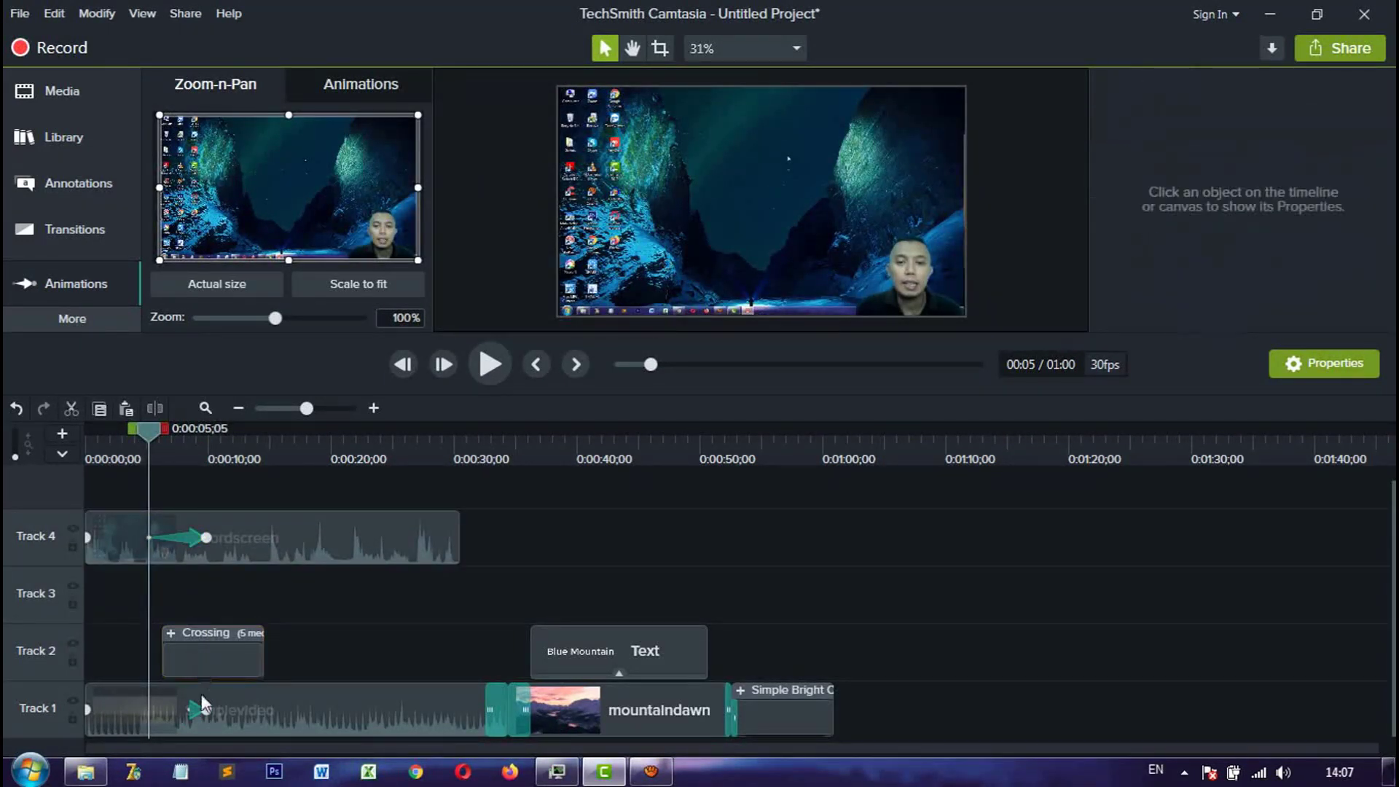
left_click(199, 710)
key("Delete")
Step: Play back the lengthened zoom animation from 0:00:01;15 to about 17 seconds
left_click_drag(155, 430, 108, 431)
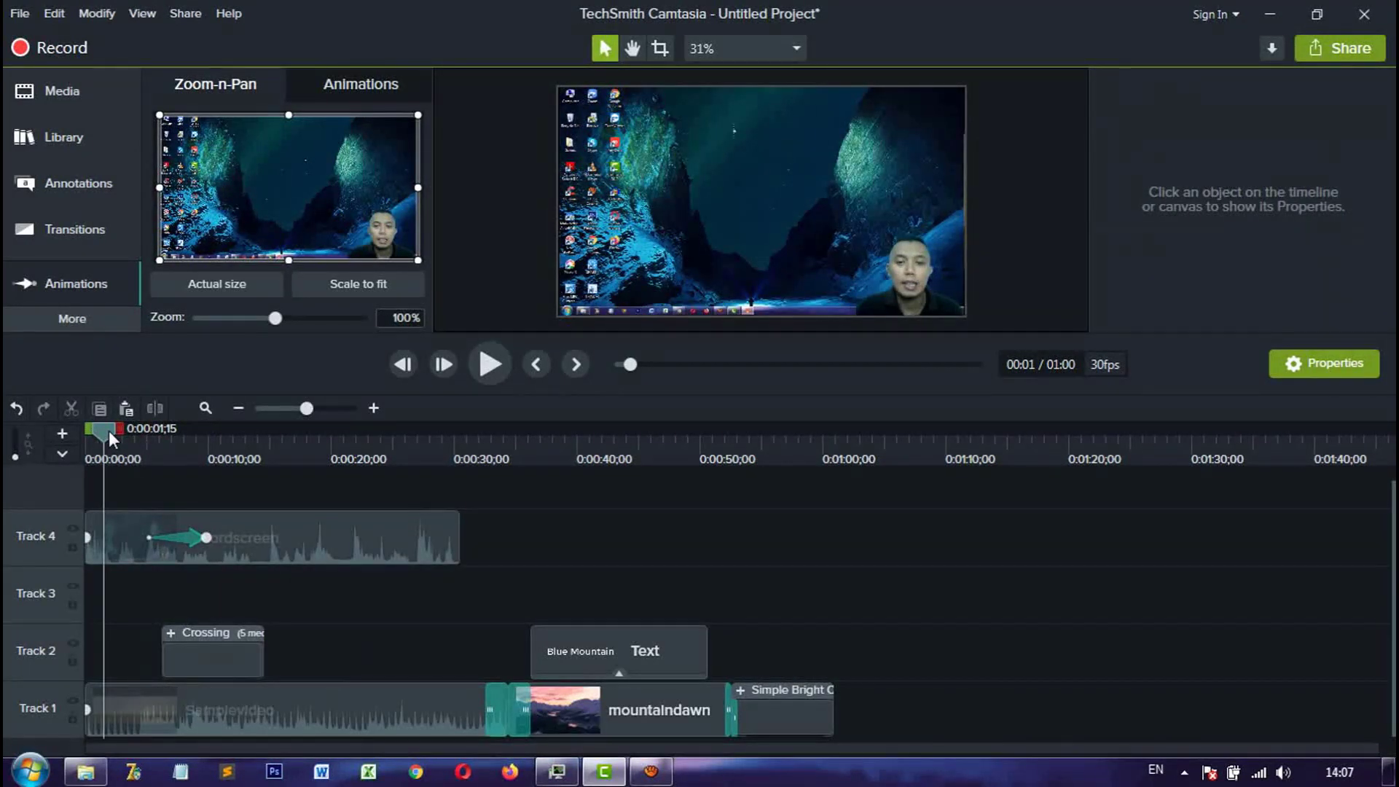
left_click(489, 364)
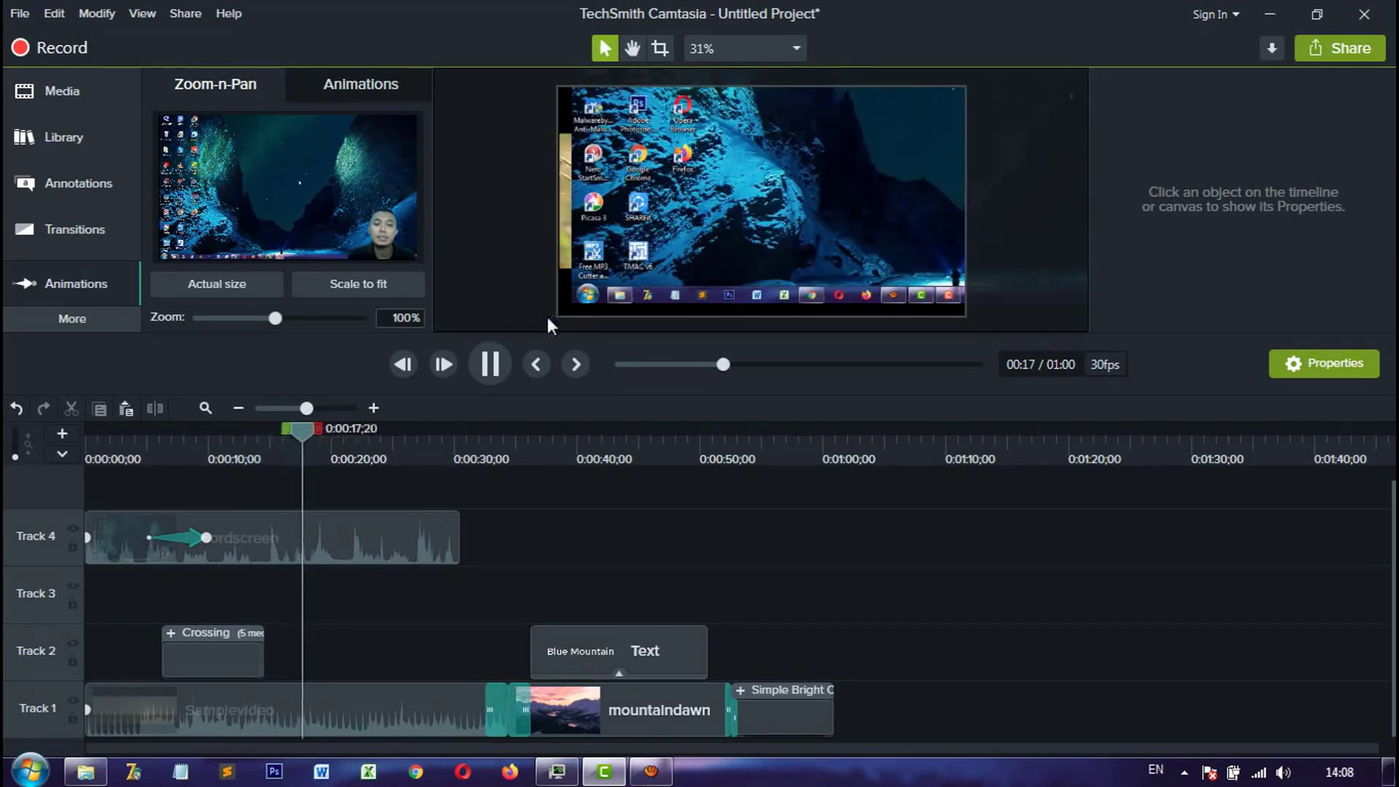
left_click(491, 374)
Step: Add a scale-to-fit zoom-out at 0:00:13;07 and extend its Recordscreen animation to start at 0:00:11;07
left_click_drag(308, 431, 245, 428)
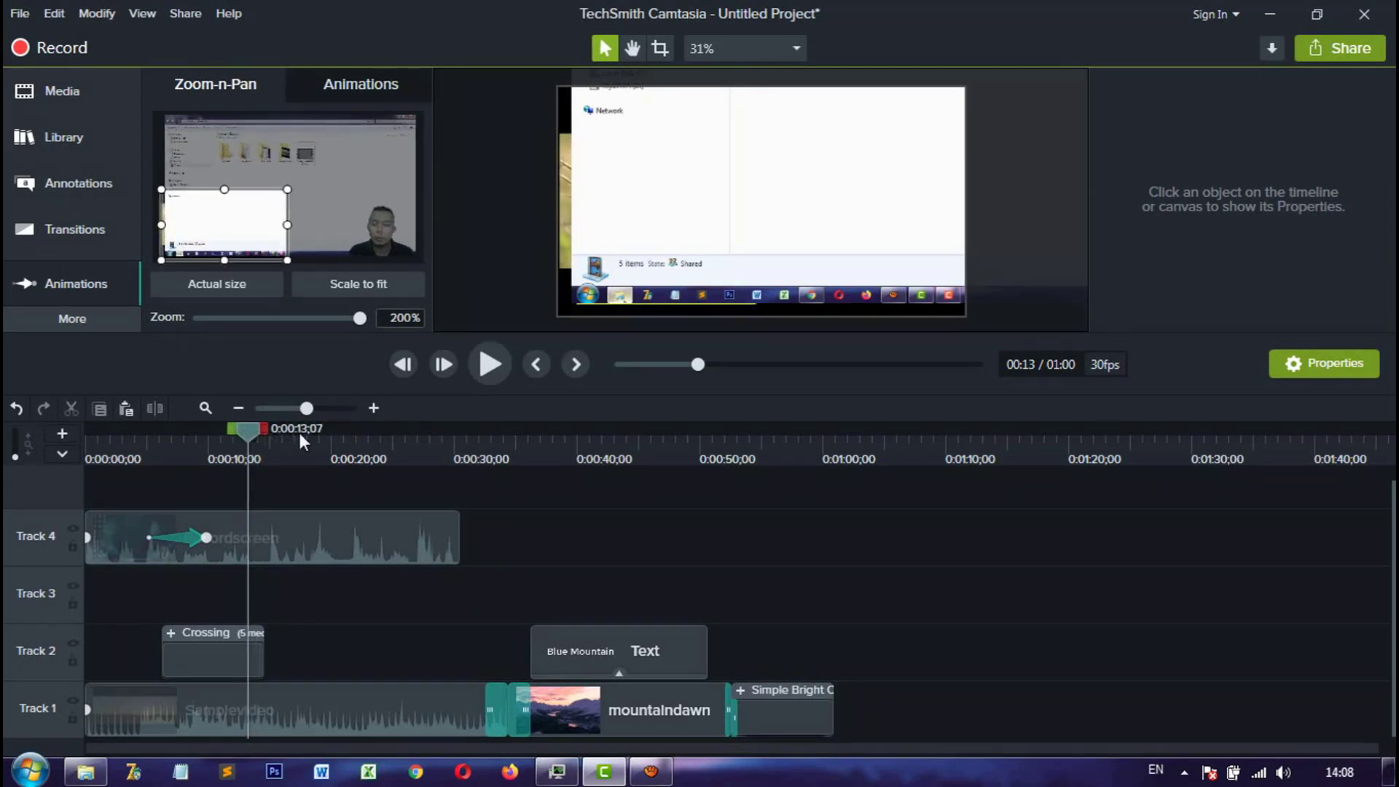
left_click(331, 287)
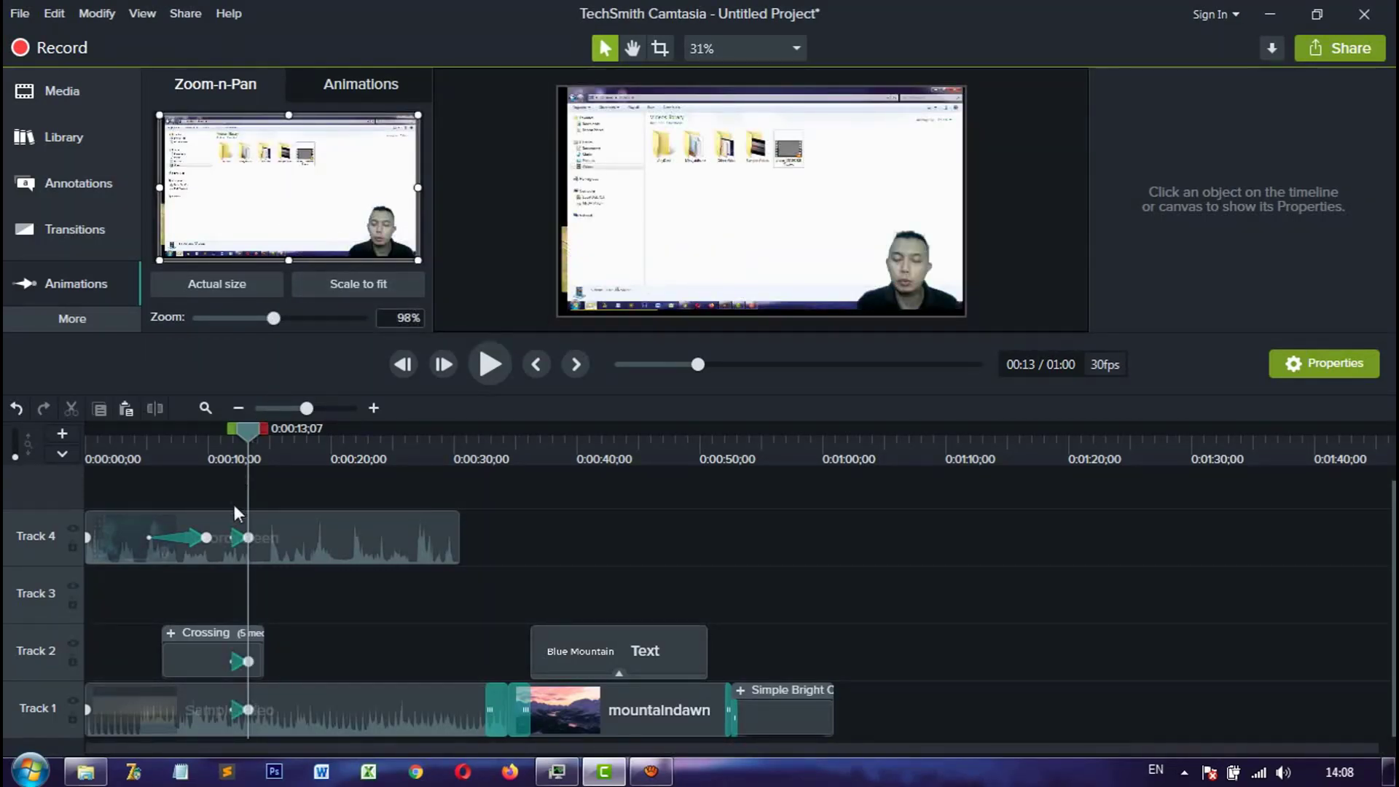
left_click(232, 539)
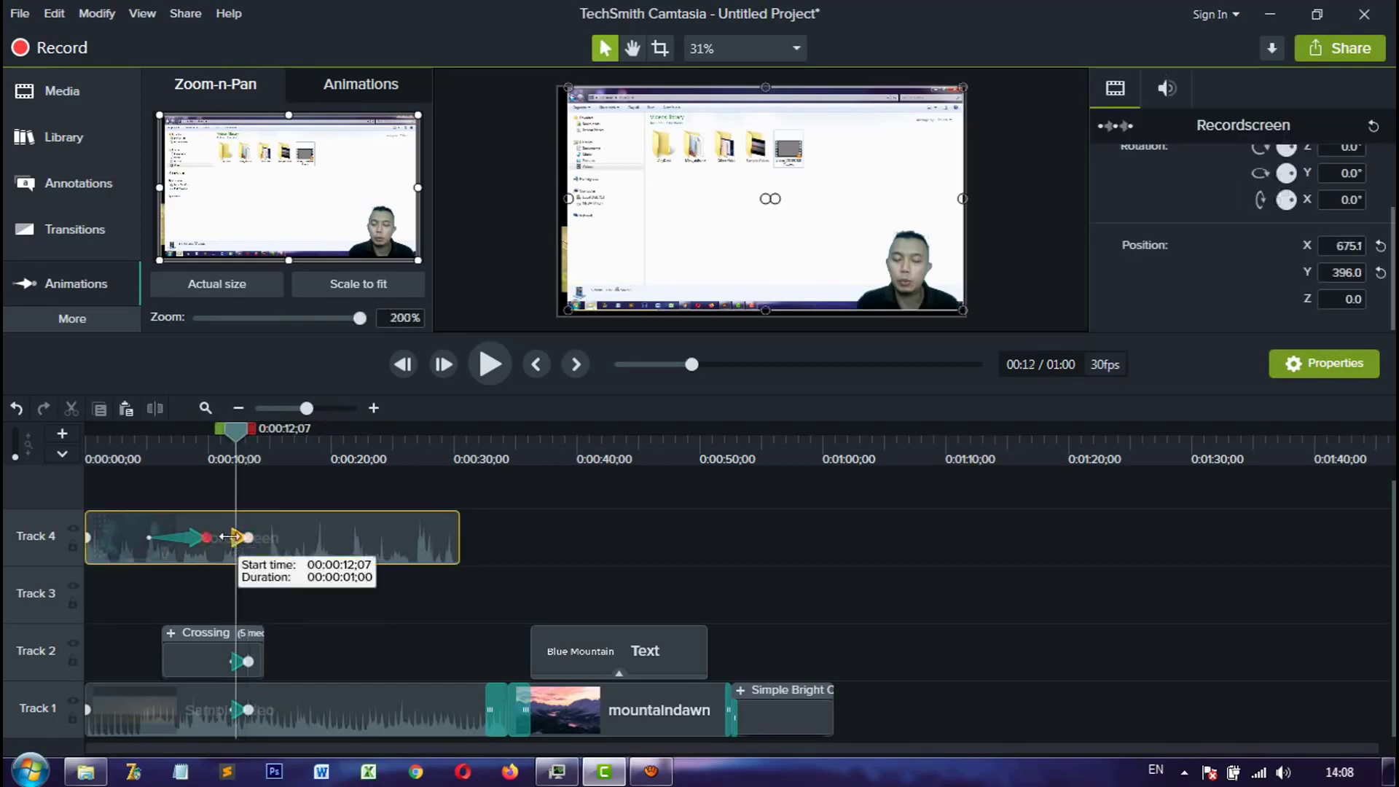
left_click_drag(221, 537, 222, 538)
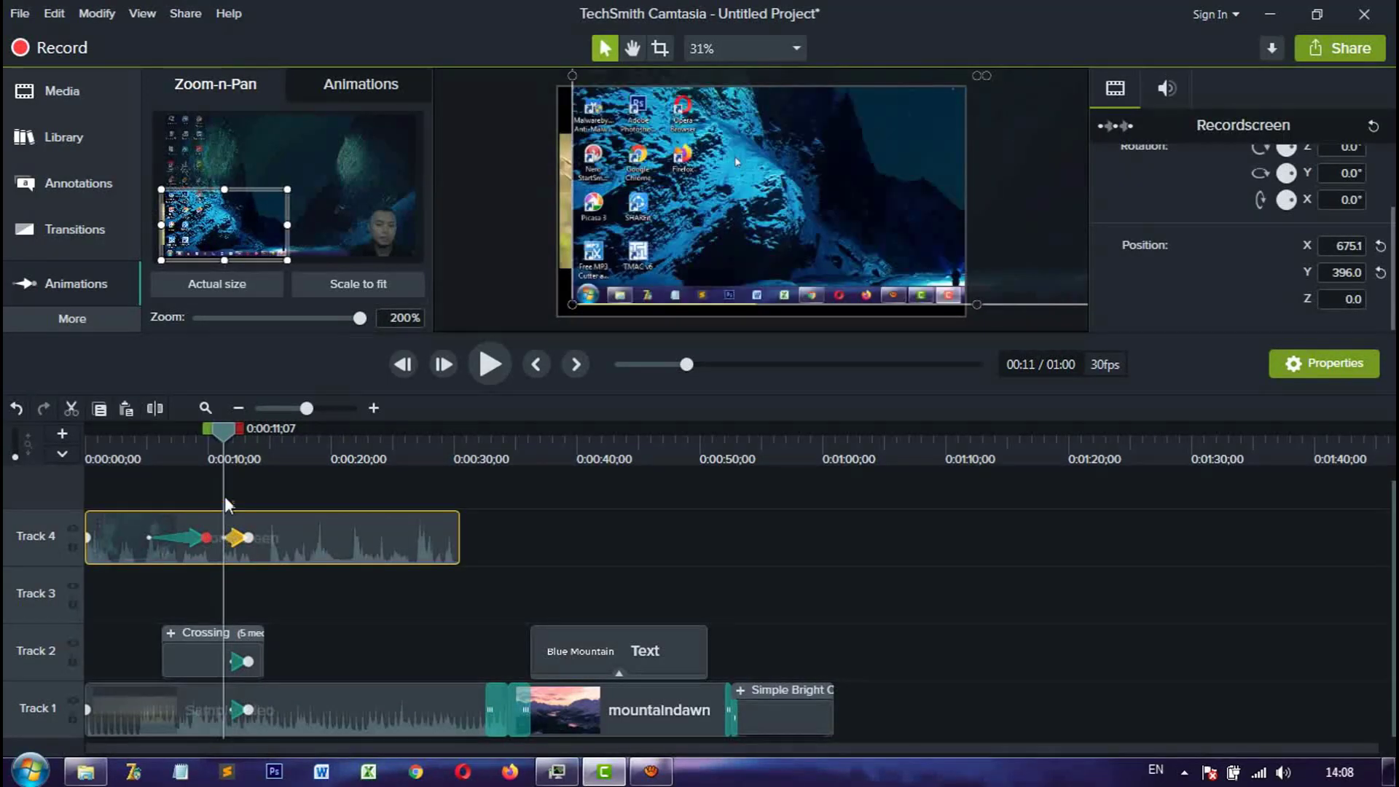
Step: Shorten the first Recordscreen zoom animation to end at about 8 seconds, and play both animations from 0:00:03;09
left_click_drag(222, 431, 209, 430)
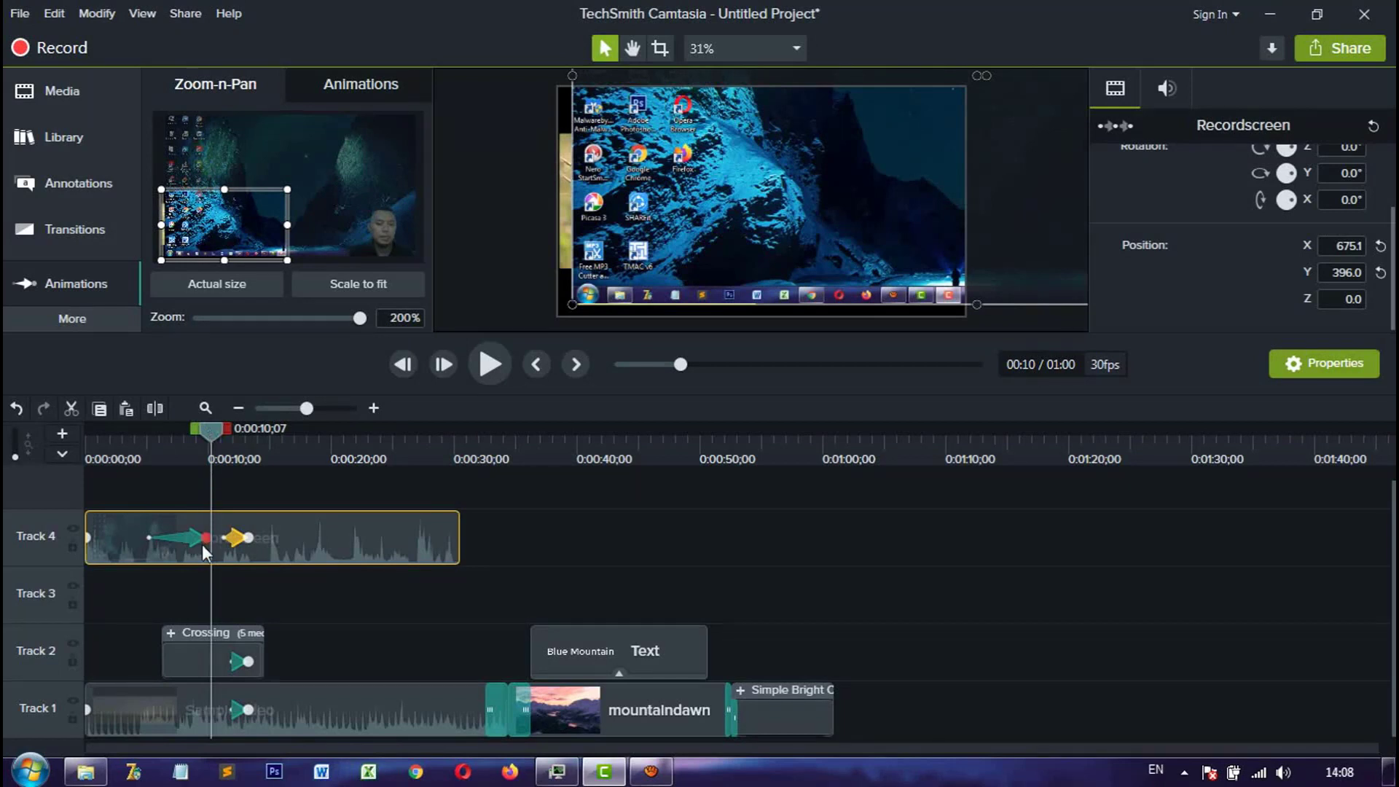
left_click_drag(204, 538, 176, 489)
left_click_drag(178, 433, 128, 430)
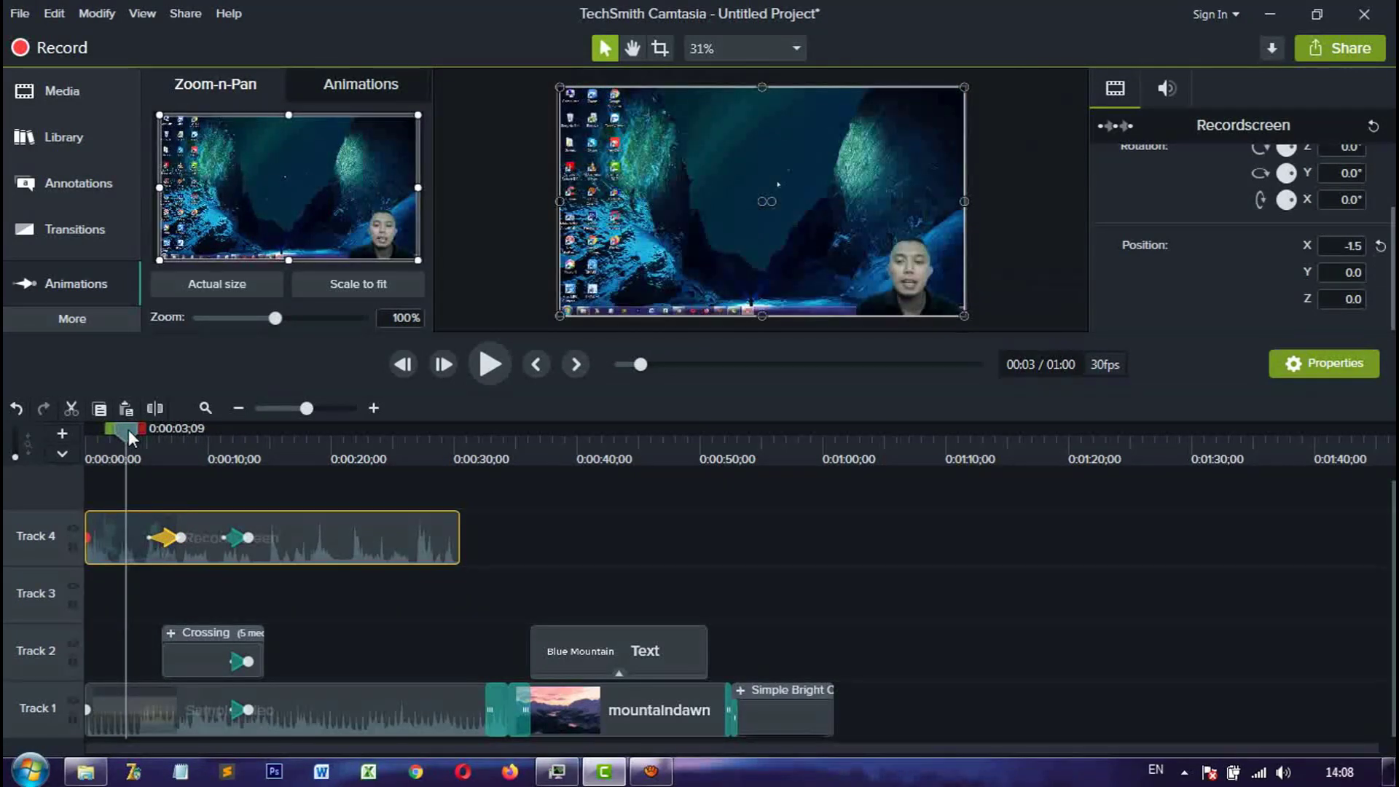
left_click(238, 541)
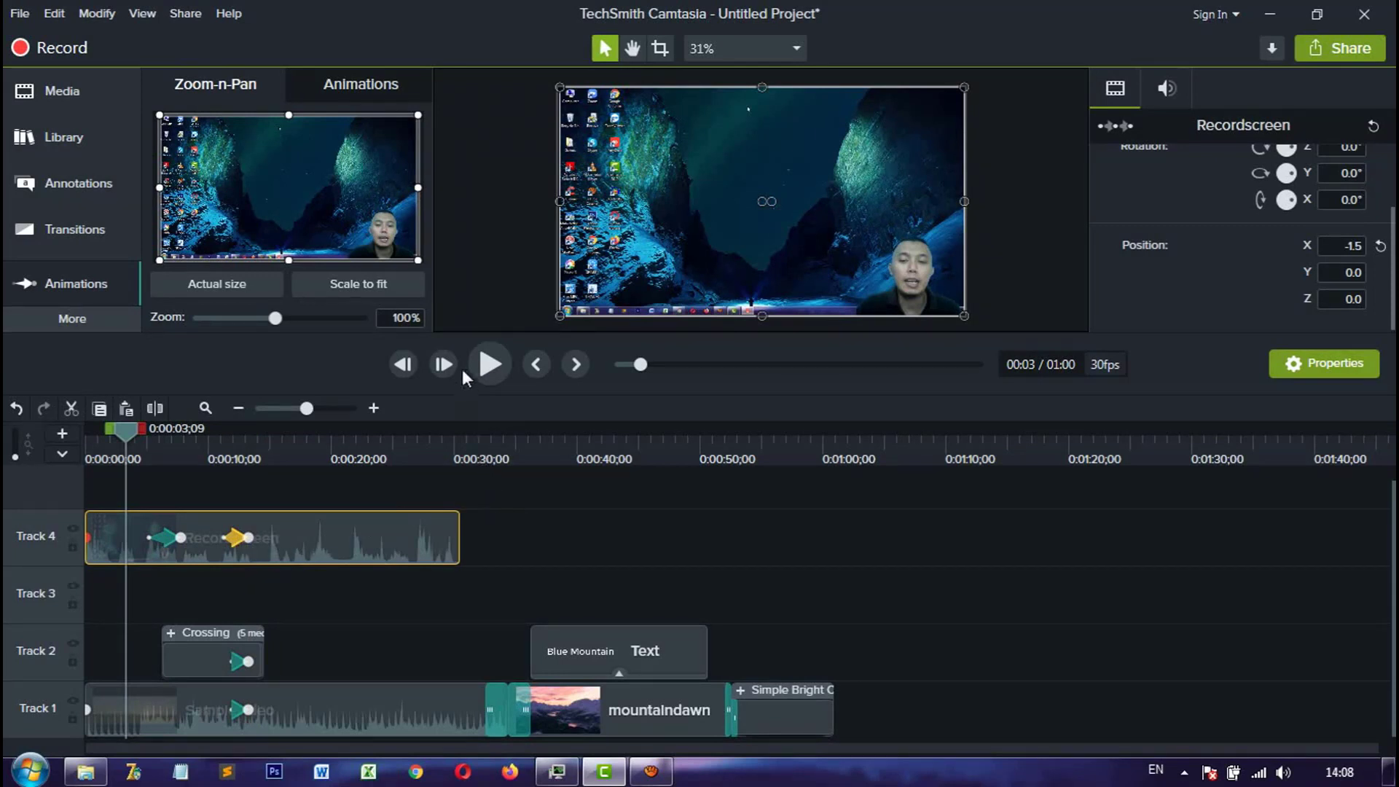
left_click(485, 367)
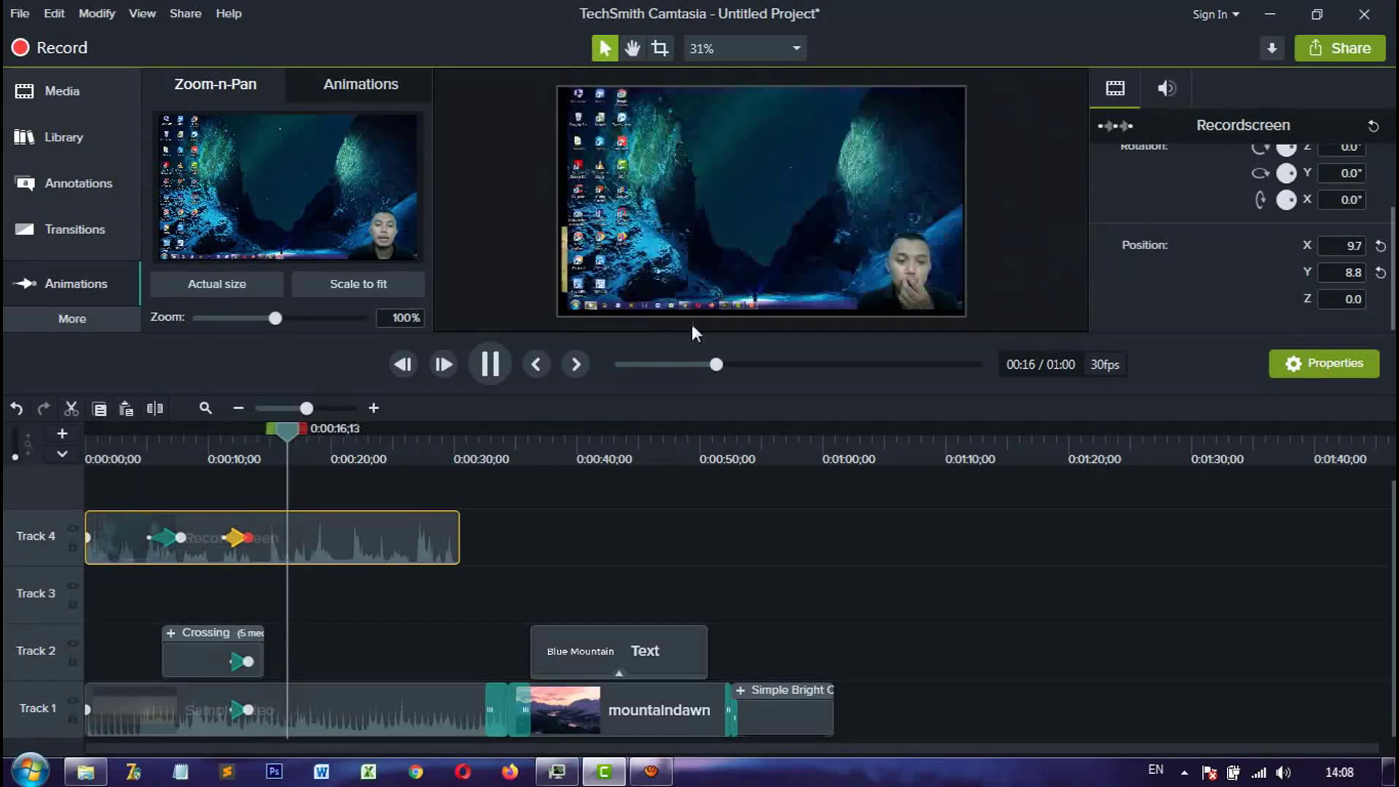
Step: Stop playback at 0:00:17;19 and enlarge the Recordscreen clip on the canvas to cover the whole frame
left_click(489, 365)
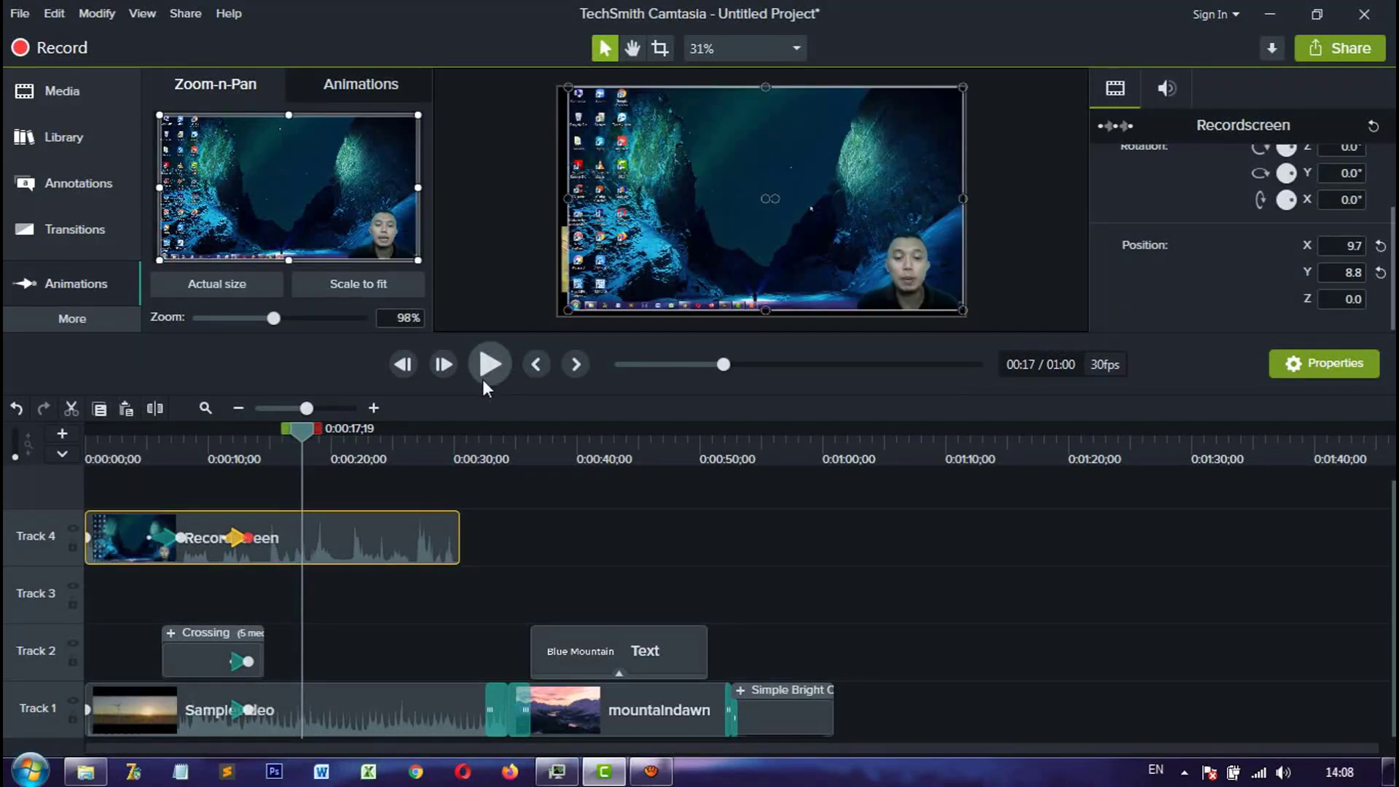
mouse_move(571, 312)
left_mouse_down()
mouse_move(550, 333)
mouse_move(562, 317)
left_mouse_up()
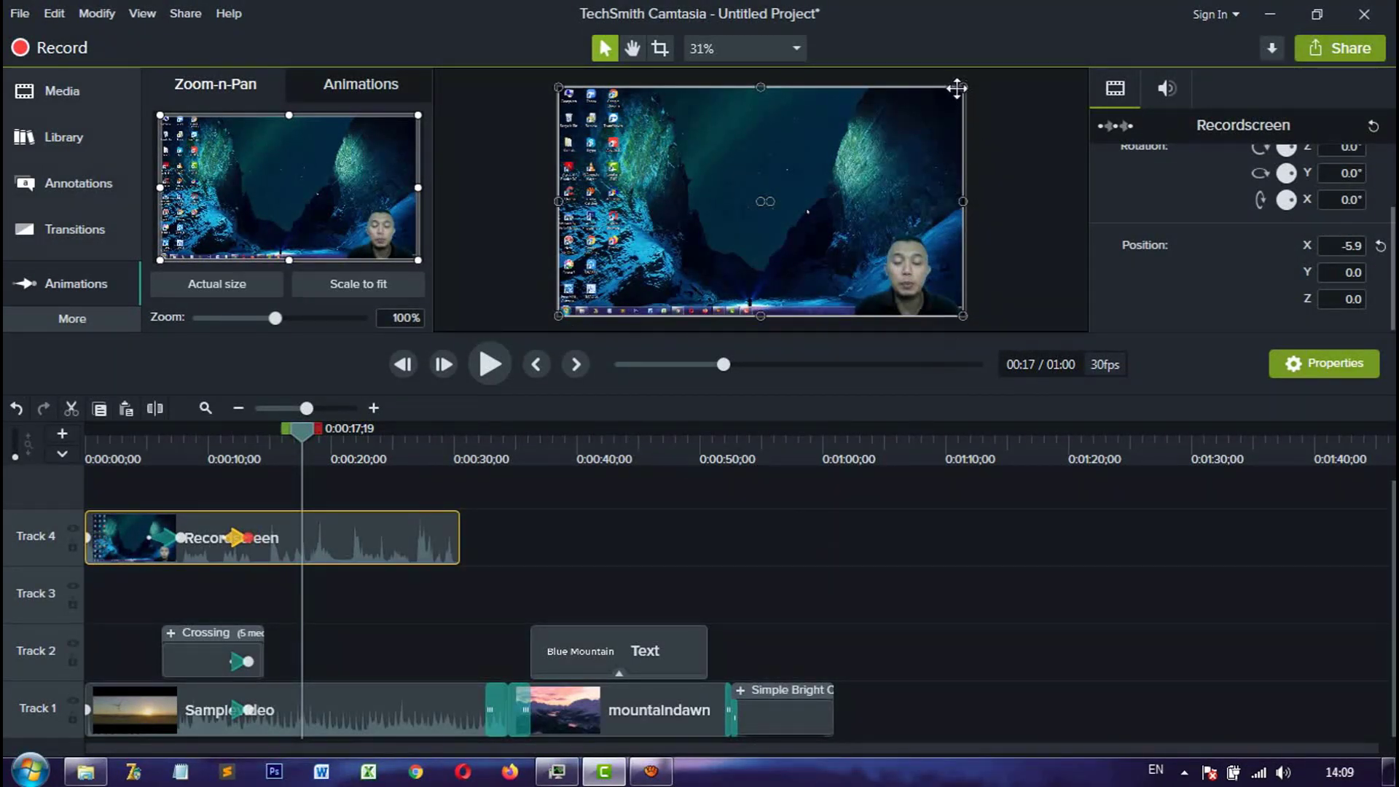
left_click_drag(962, 87, 967, 83)
left_click(926, 520)
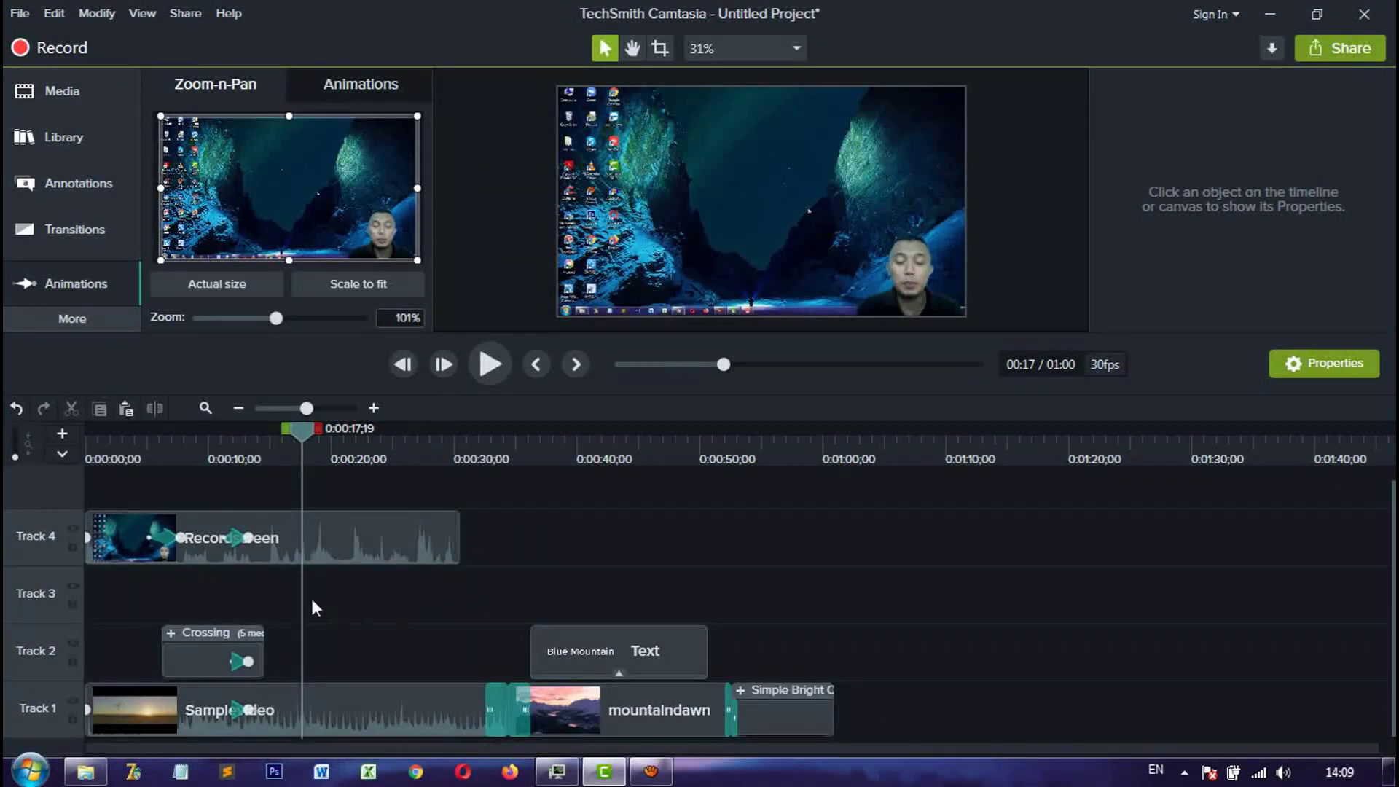
Step: Delete the Recordscreen clip from Track 4 and the Crossing group and Blue Mountain text from Track 2
left_click(338, 545)
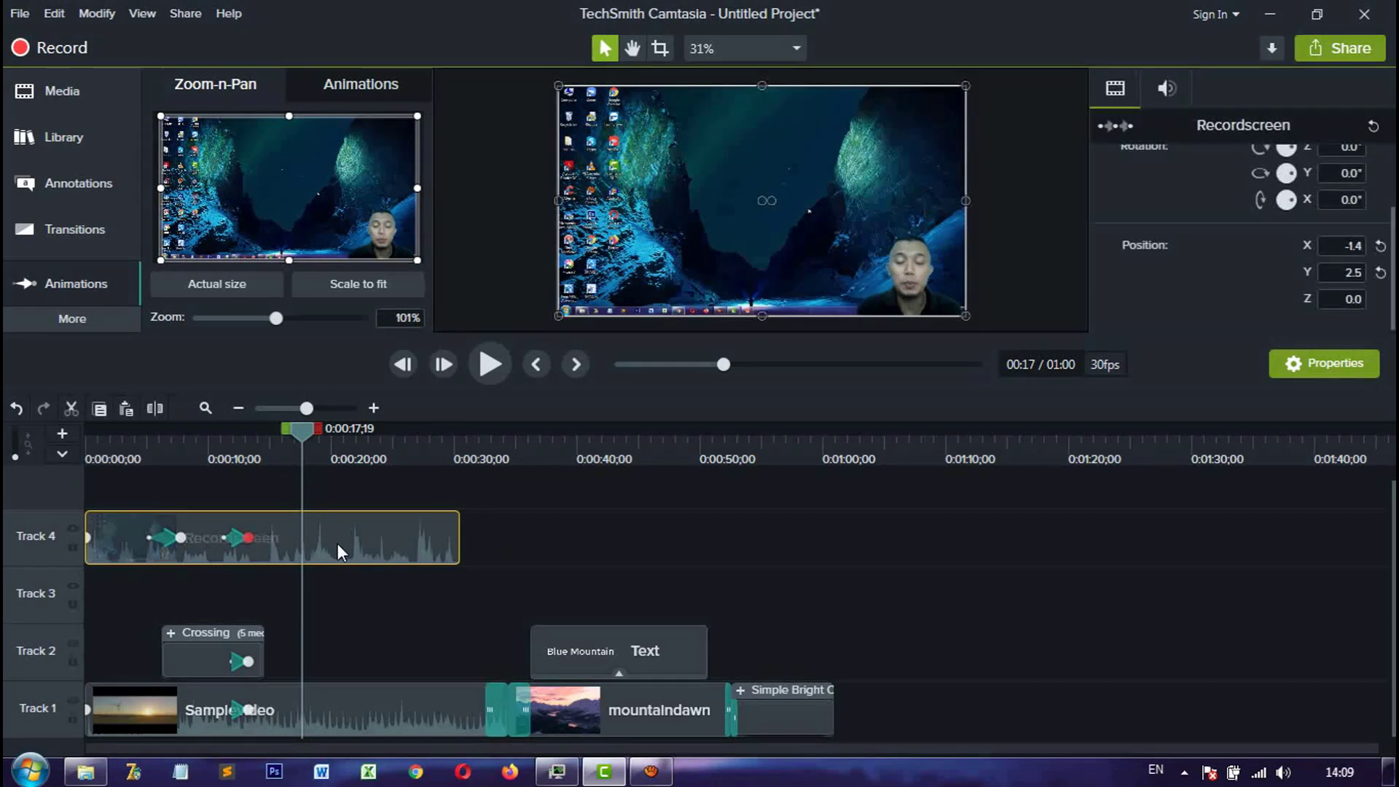
key("Delete")
left_click_drag(773, 639, 203, 648)
key("Delete")
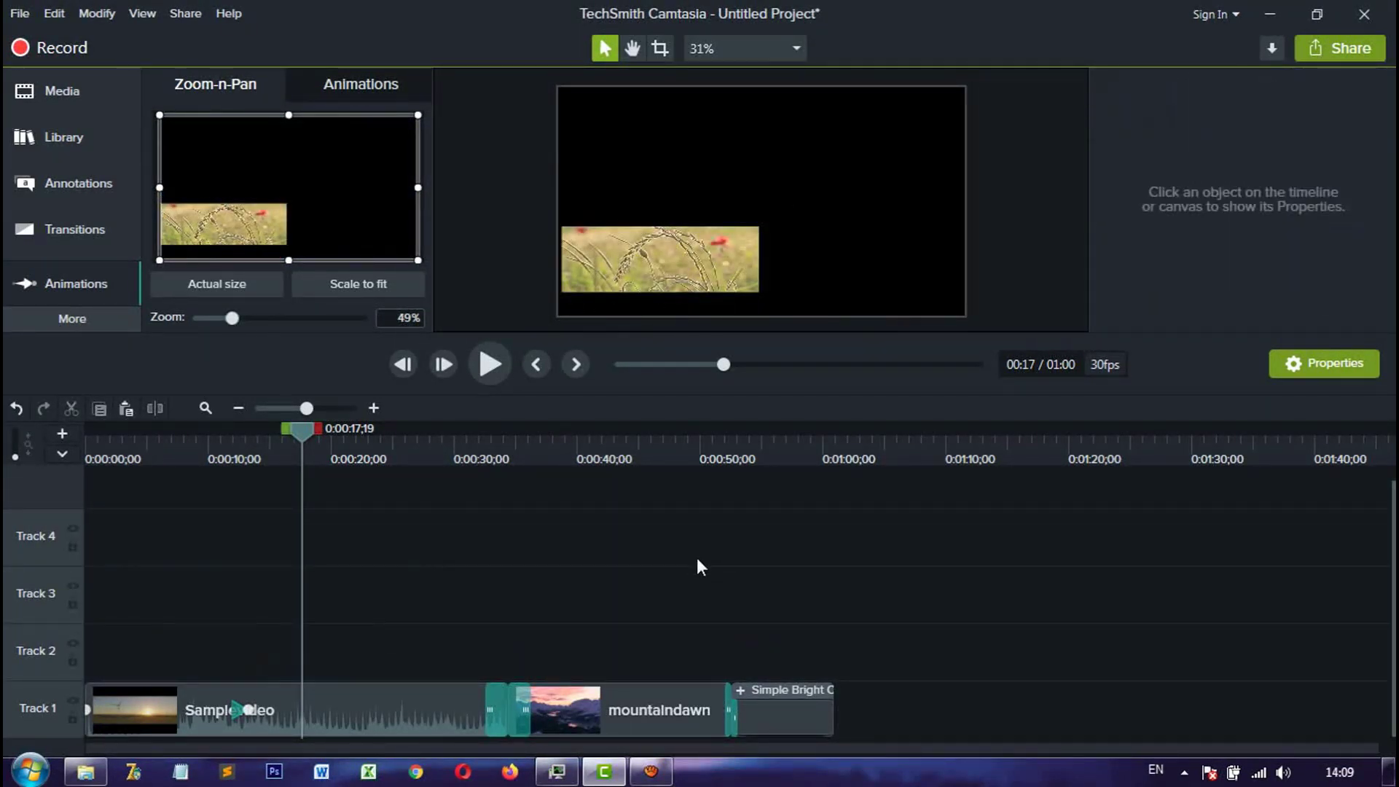
Step: Scale the Samplevideo clip on Track 1 to fit at 0:00:13;07 and delete its zoom animation
left_click(249, 696)
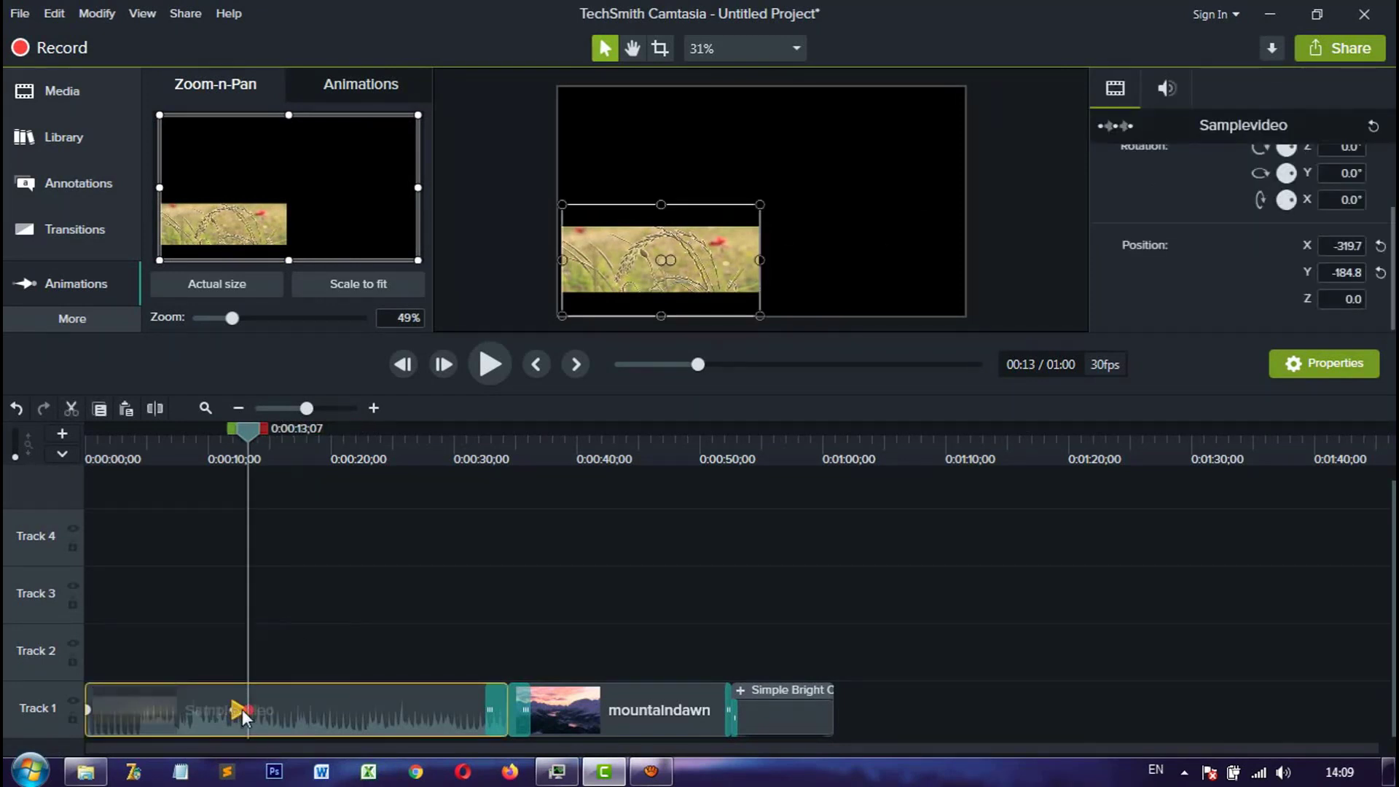
left_click(355, 285)
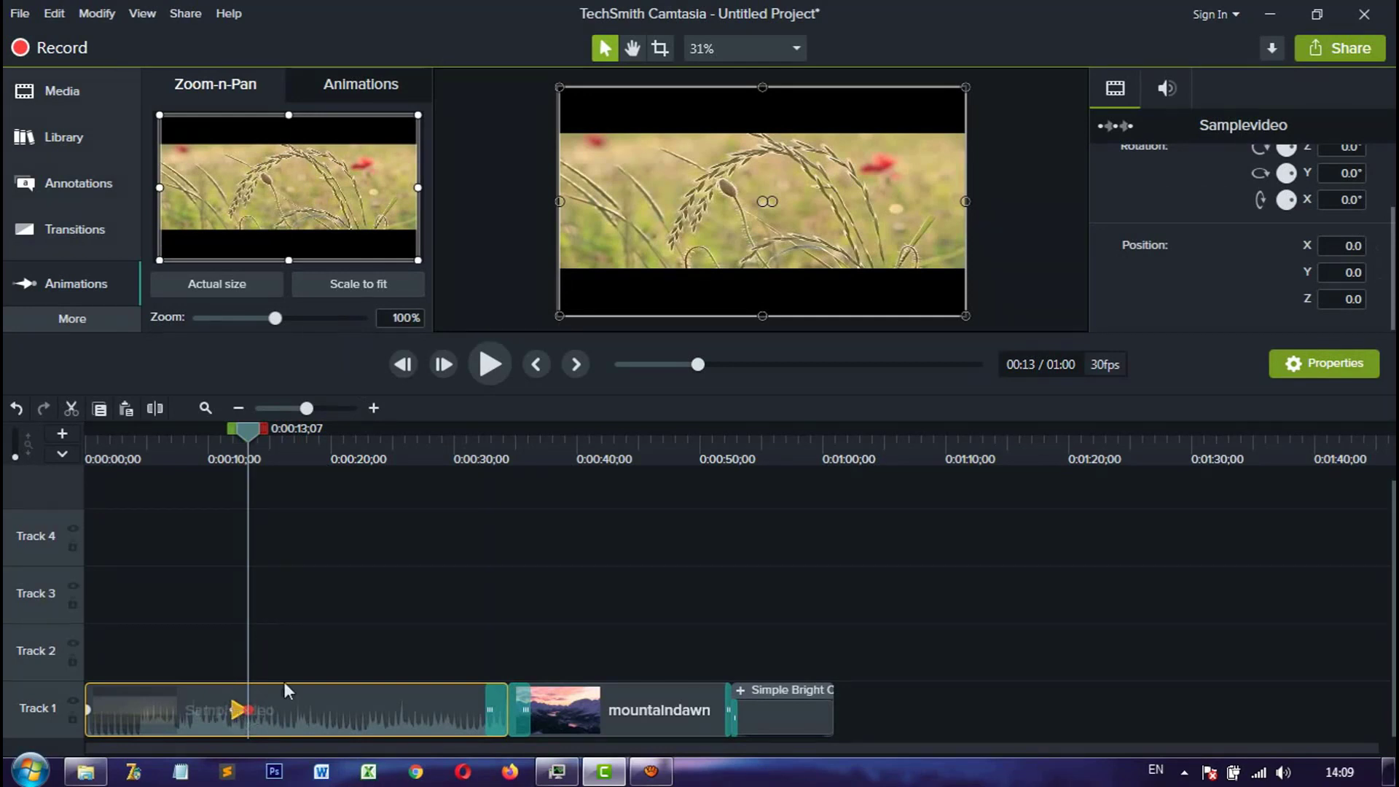
left_click(452, 587)
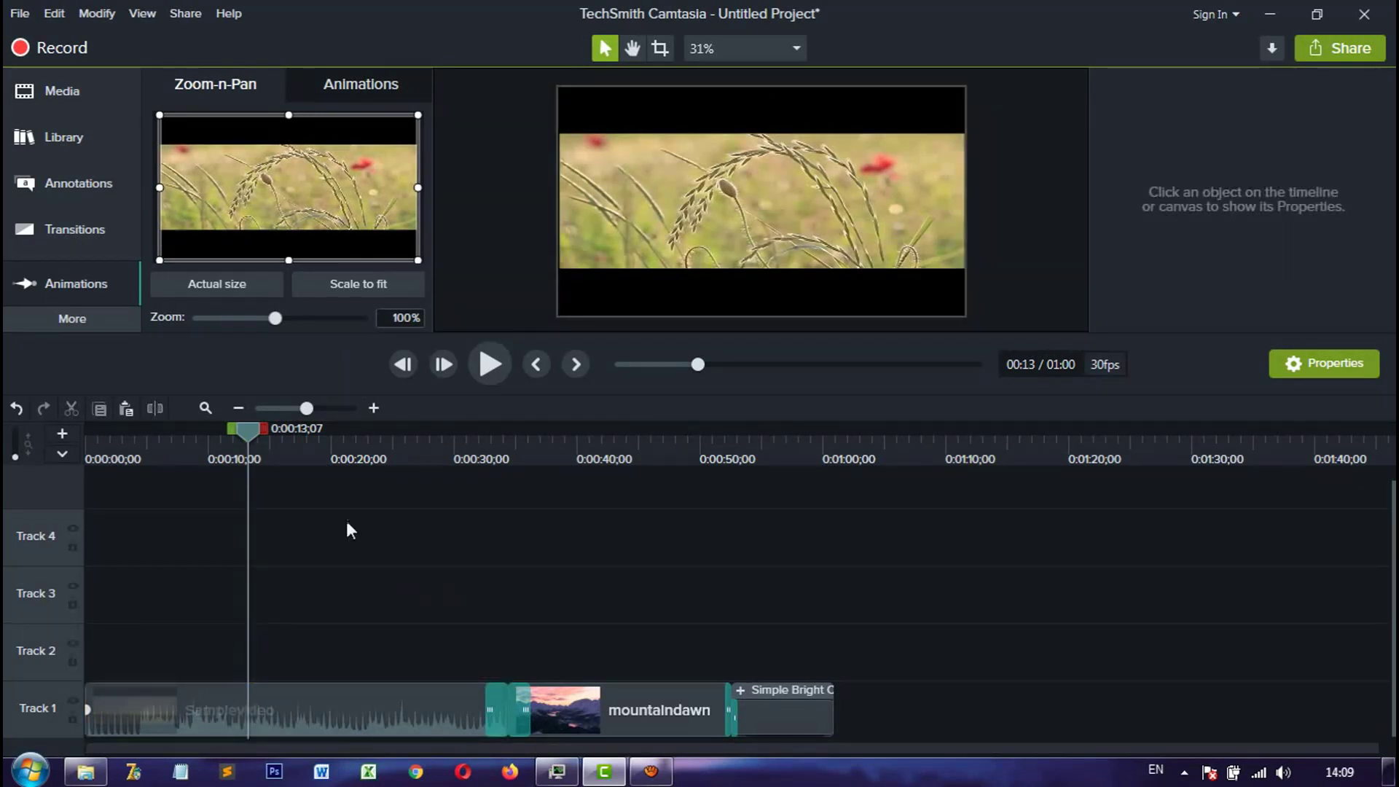
Step: Try a Restore animation on the Samplevideo clip at 0:00:03;03, and delete it from the clip
left_click(329, 81)
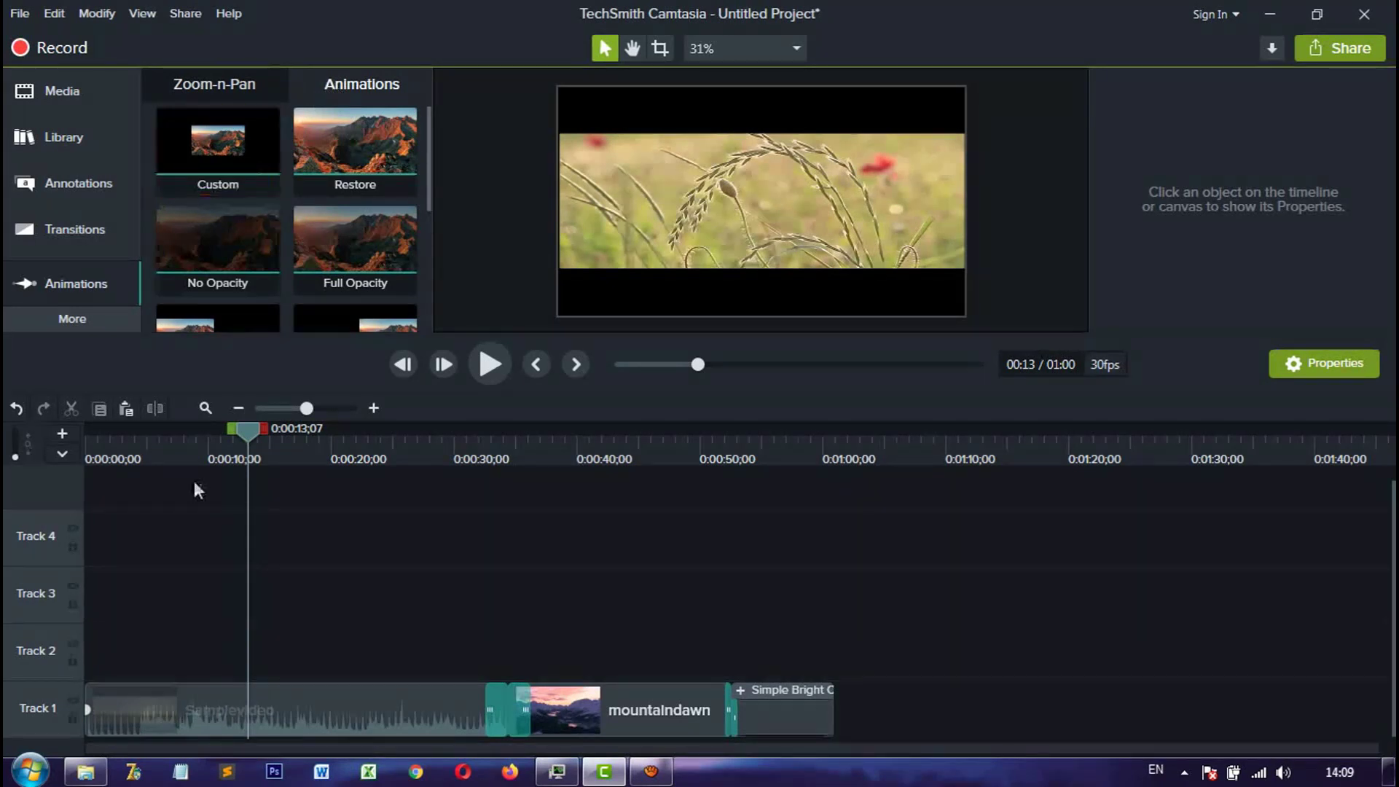
left_click_drag(246, 450, 86, 446)
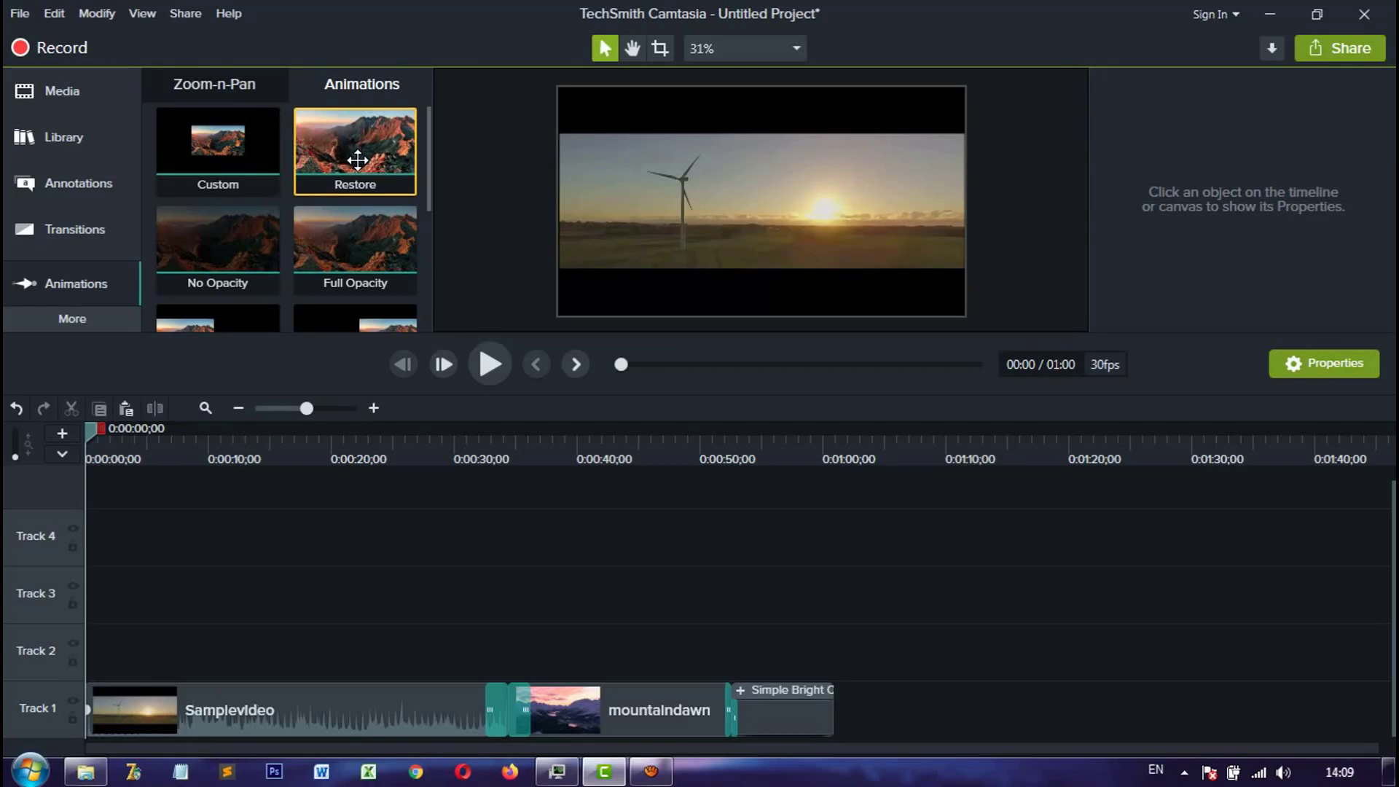
left_click_drag(93, 429, 124, 442)
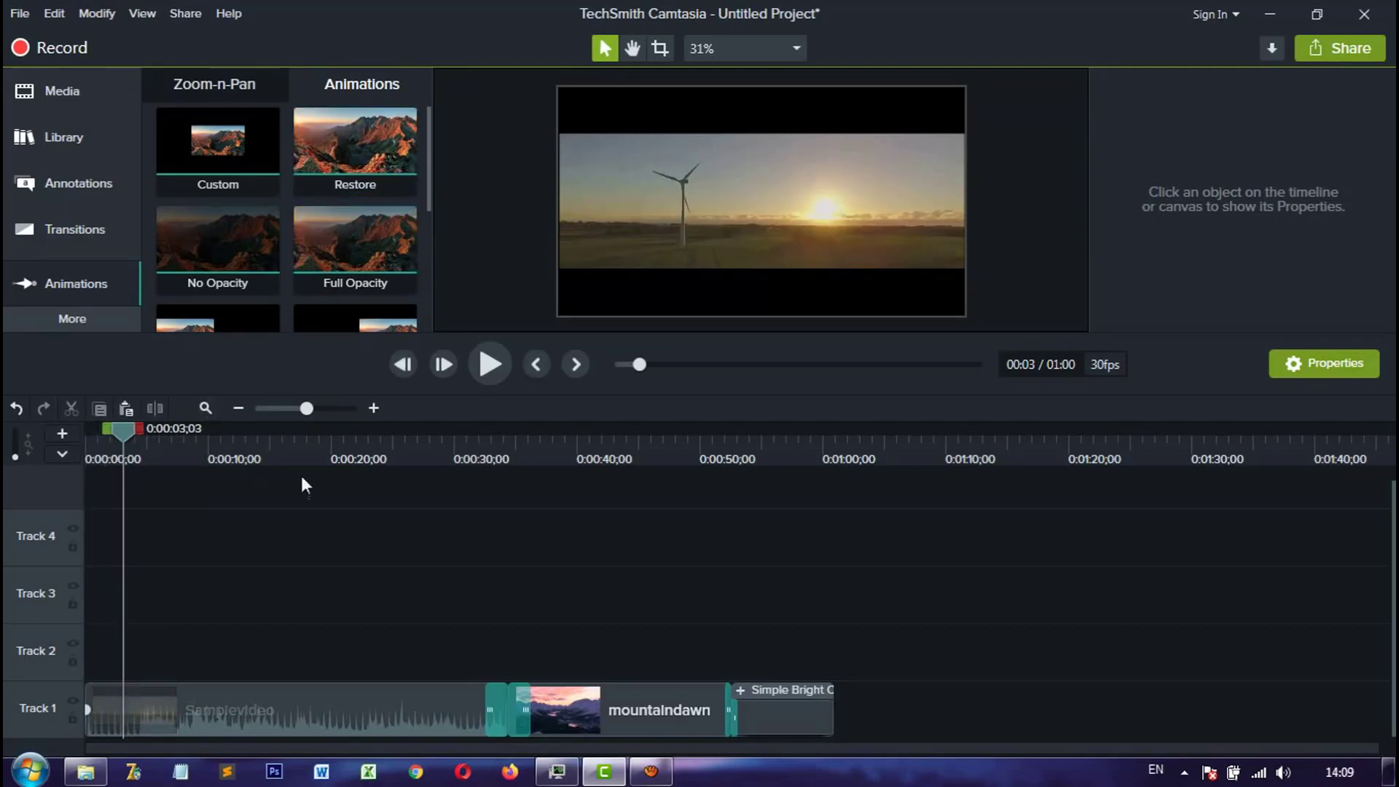
left_click(379, 410)
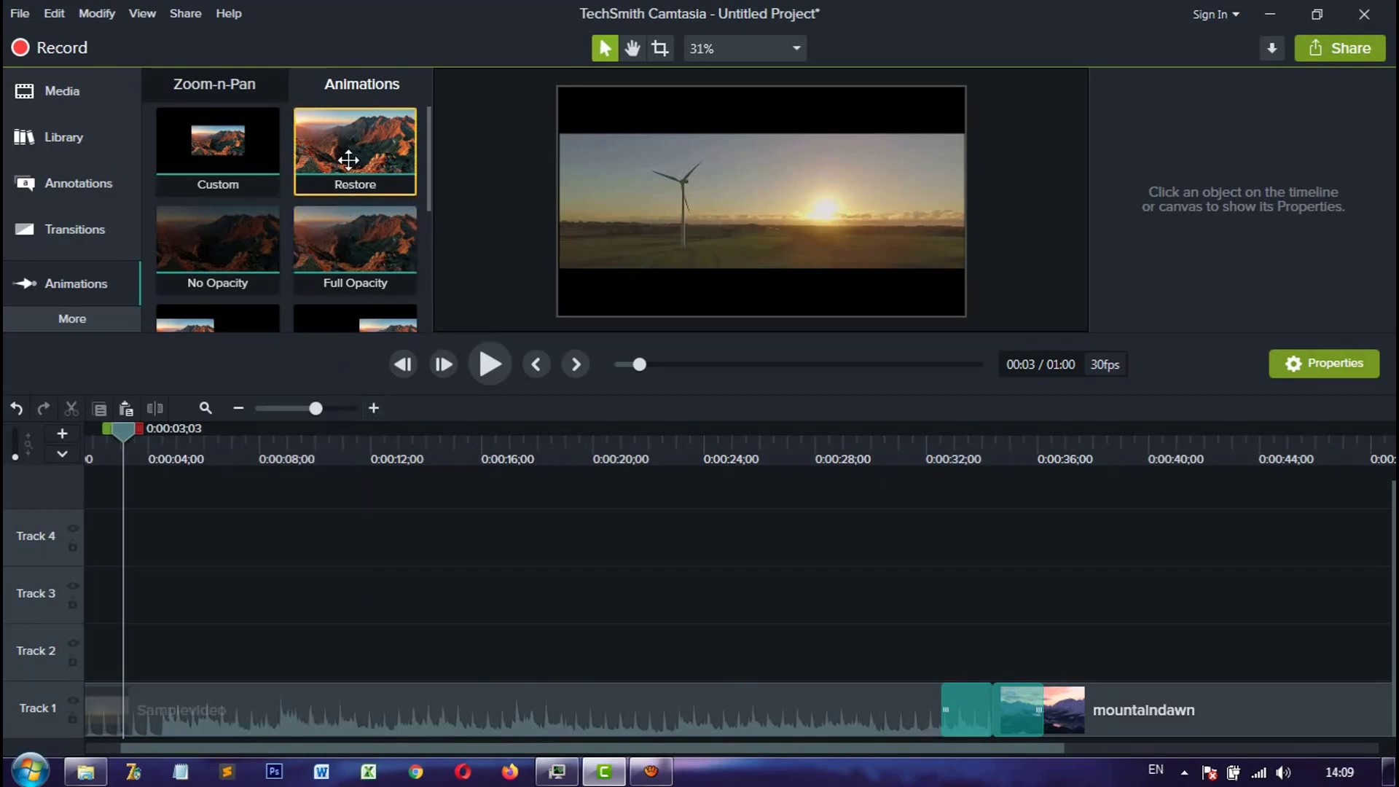
mouse_move(348, 161)
left_mouse_down()
mouse_move(150, 662)
mouse_move(150, 698)
left_mouse_up()
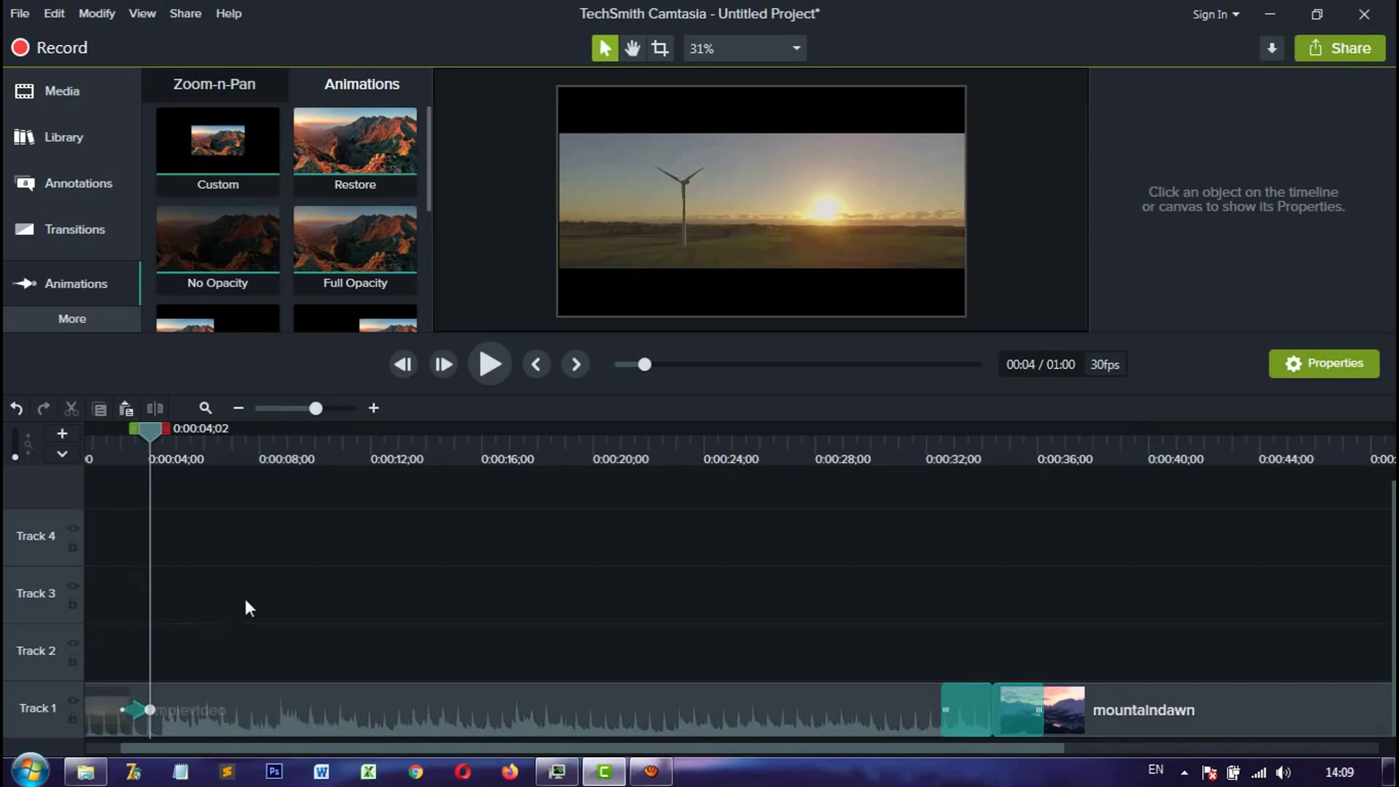
mouse_move(154, 435)
left_mouse_down()
mouse_move(115, 435)
mouse_move(172, 441)
mouse_move(120, 443)
mouse_move(154, 446)
left_mouse_up()
left_click(656, 246)
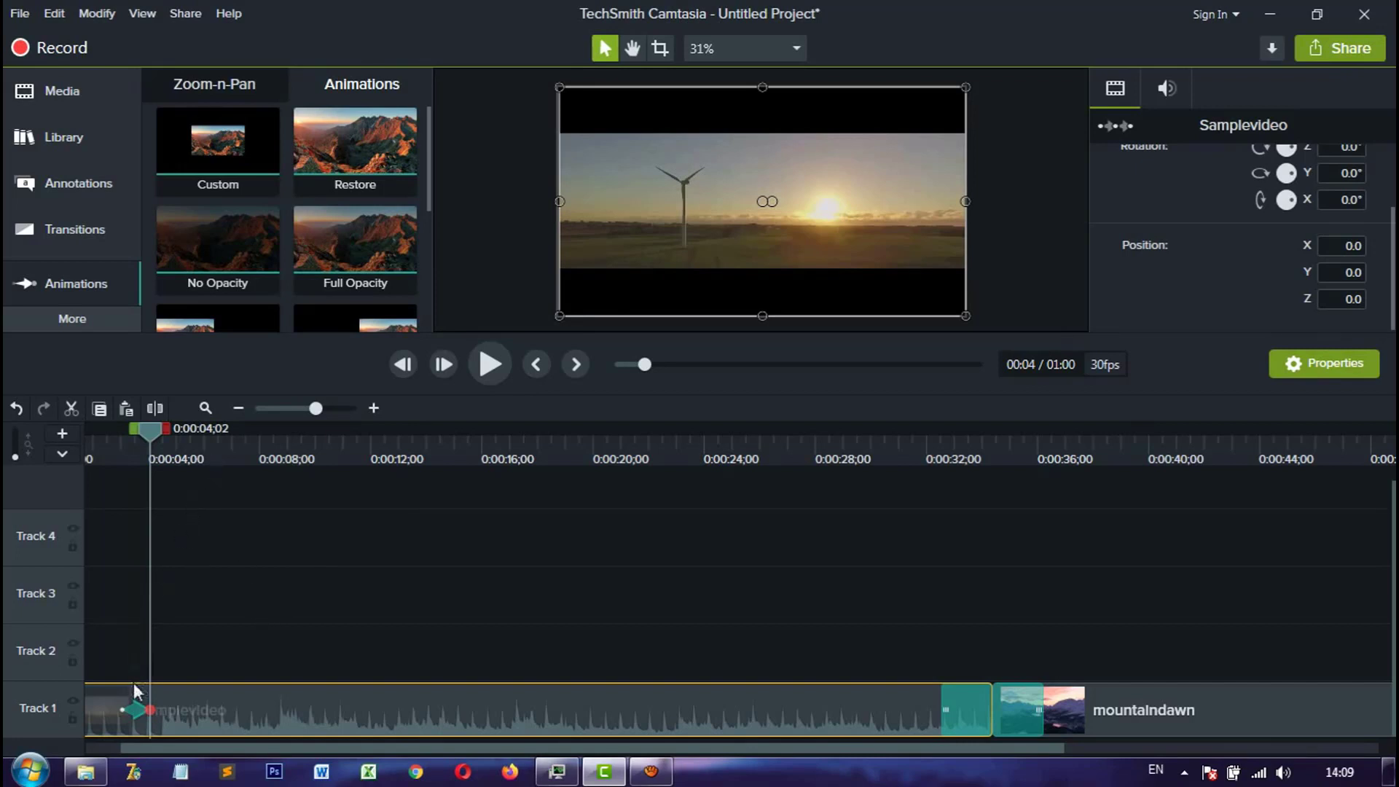
left_click(359, 602)
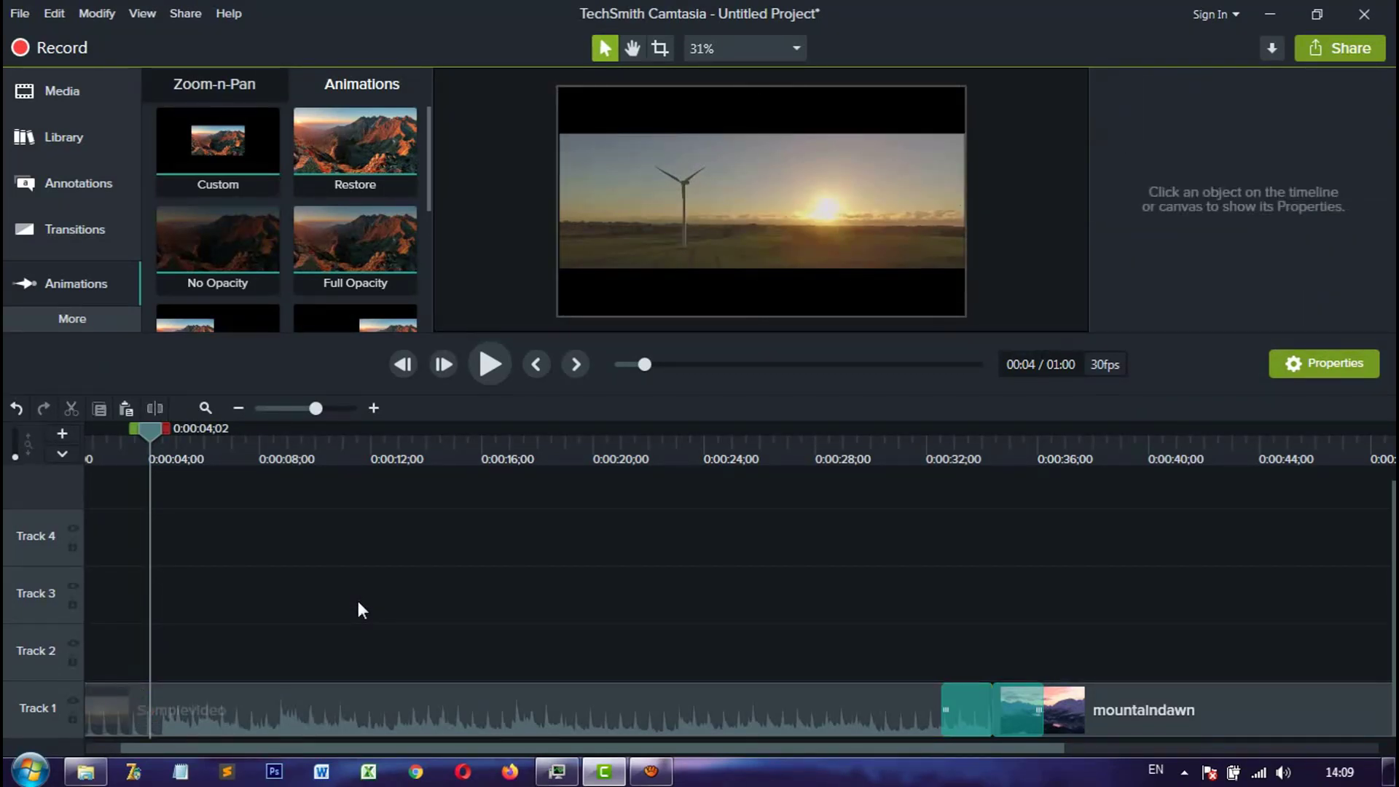
Step: Add a No Opacity animation to the Samplevideo clip at 0:00:03;20 and play it from 0:00:02;13
left_click_drag(159, 430, 146, 430)
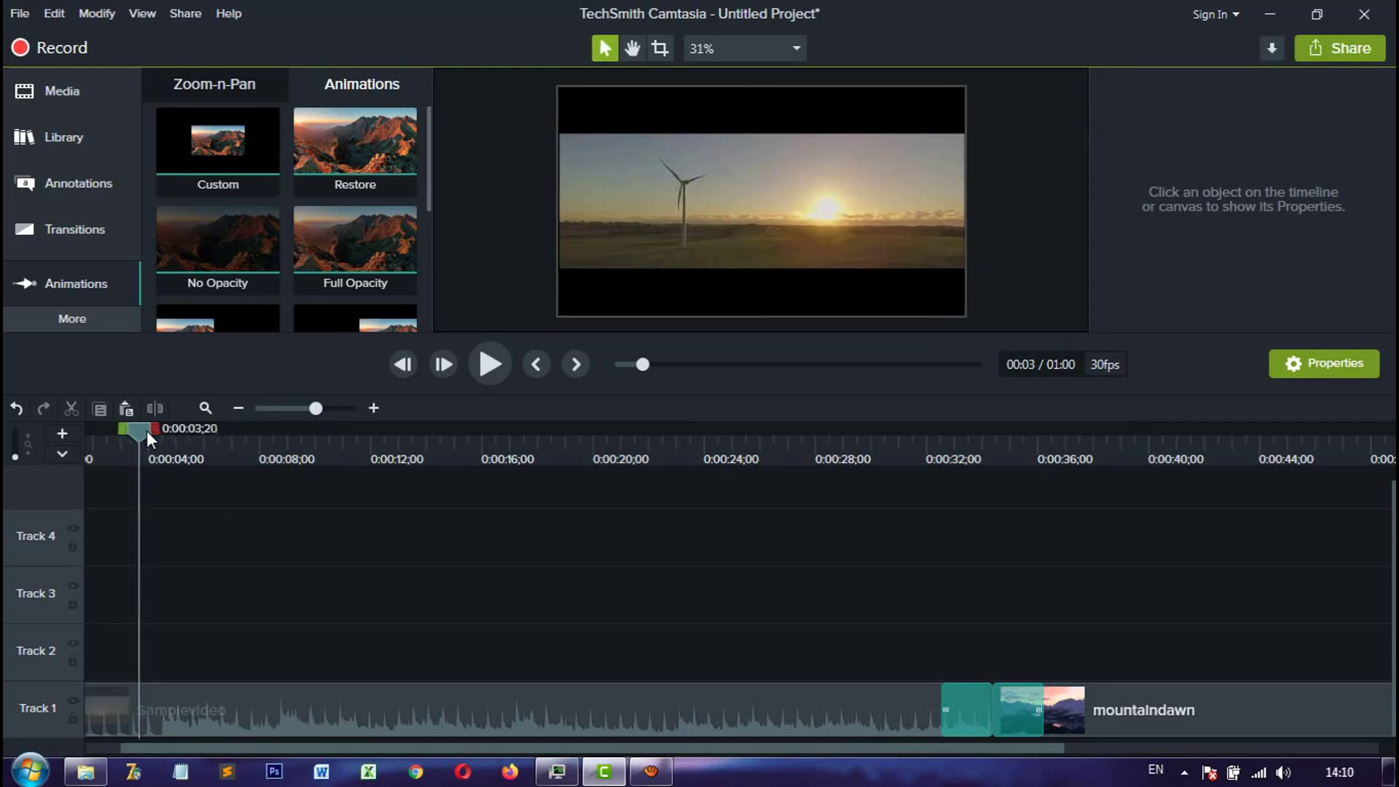
left_click_drag(231, 328, 167, 714)
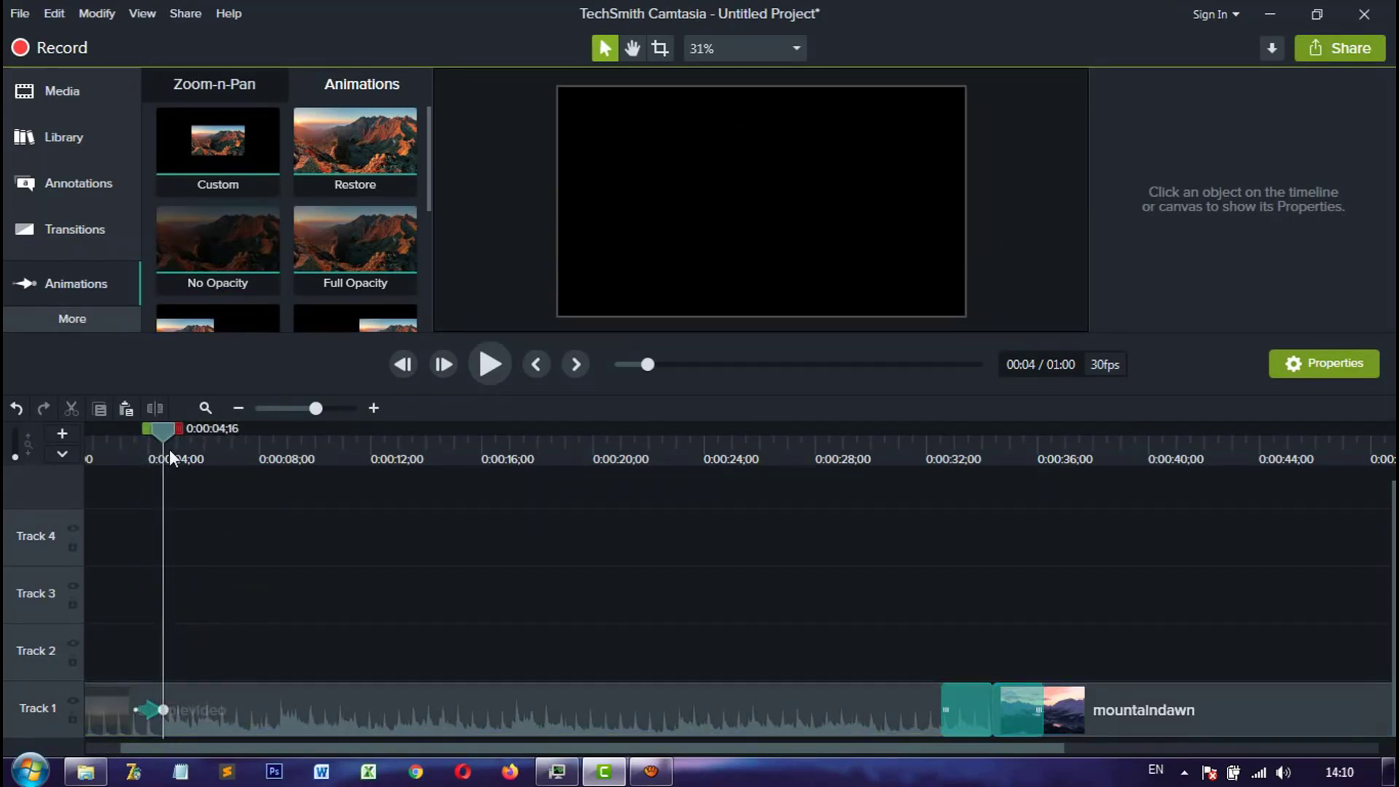
left_click_drag(168, 436, 108, 436)
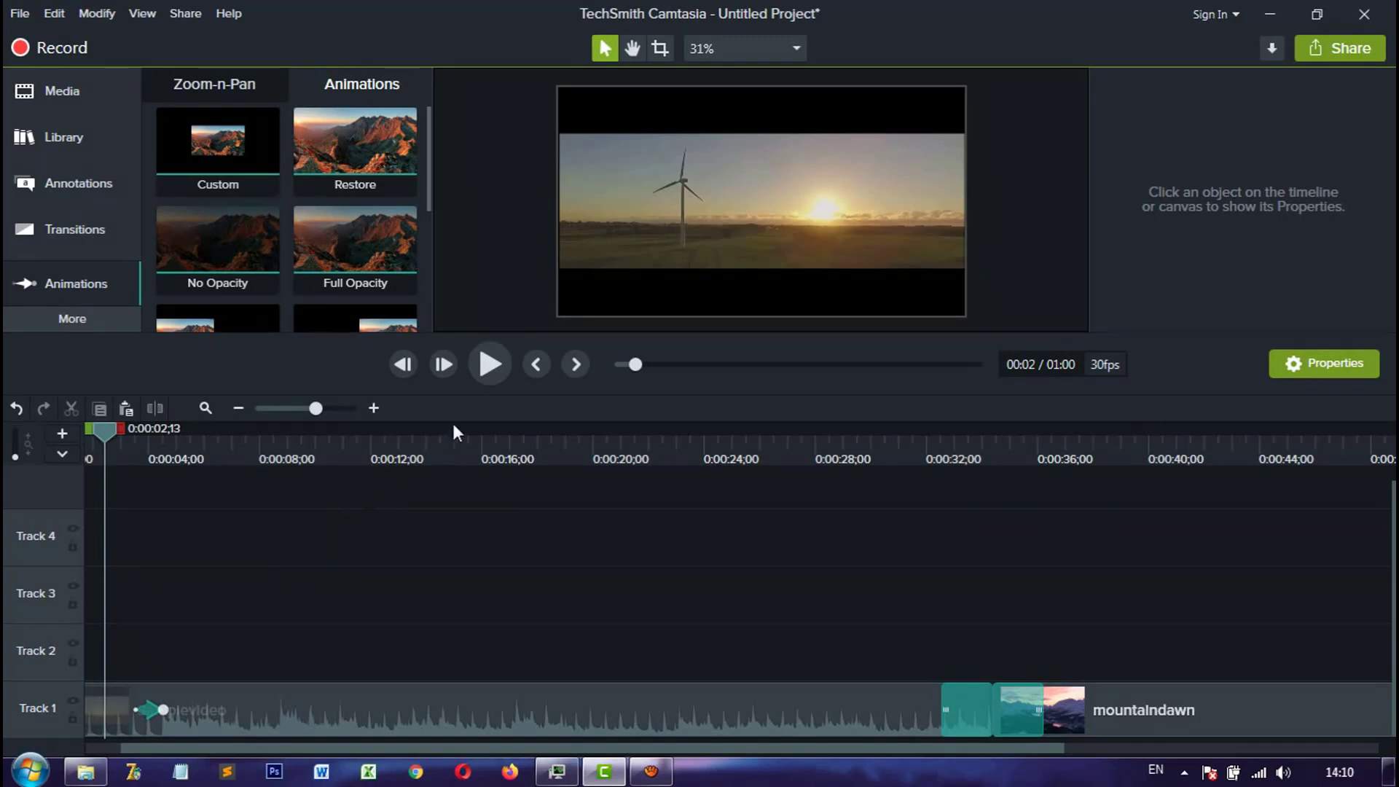
left_click(492, 374)
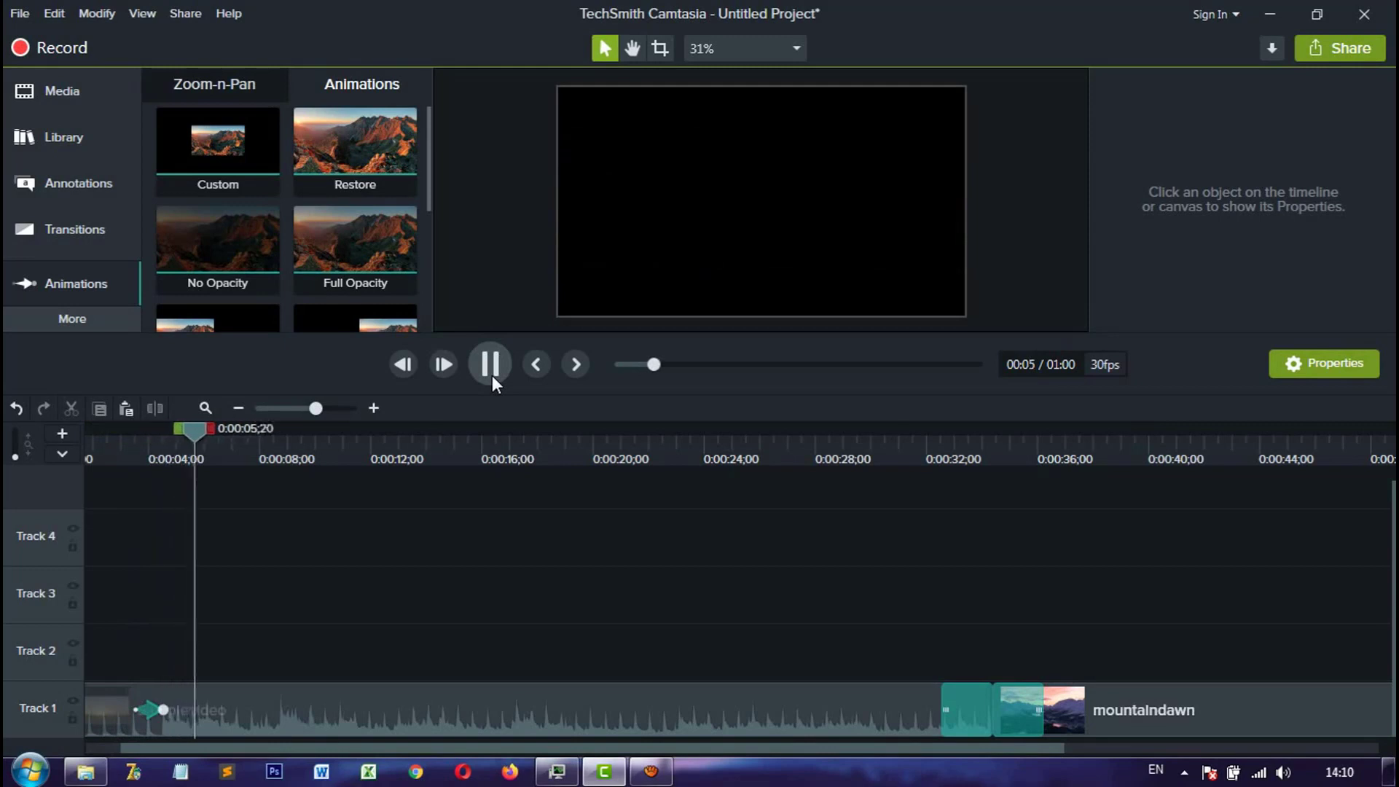
left_click(482, 381)
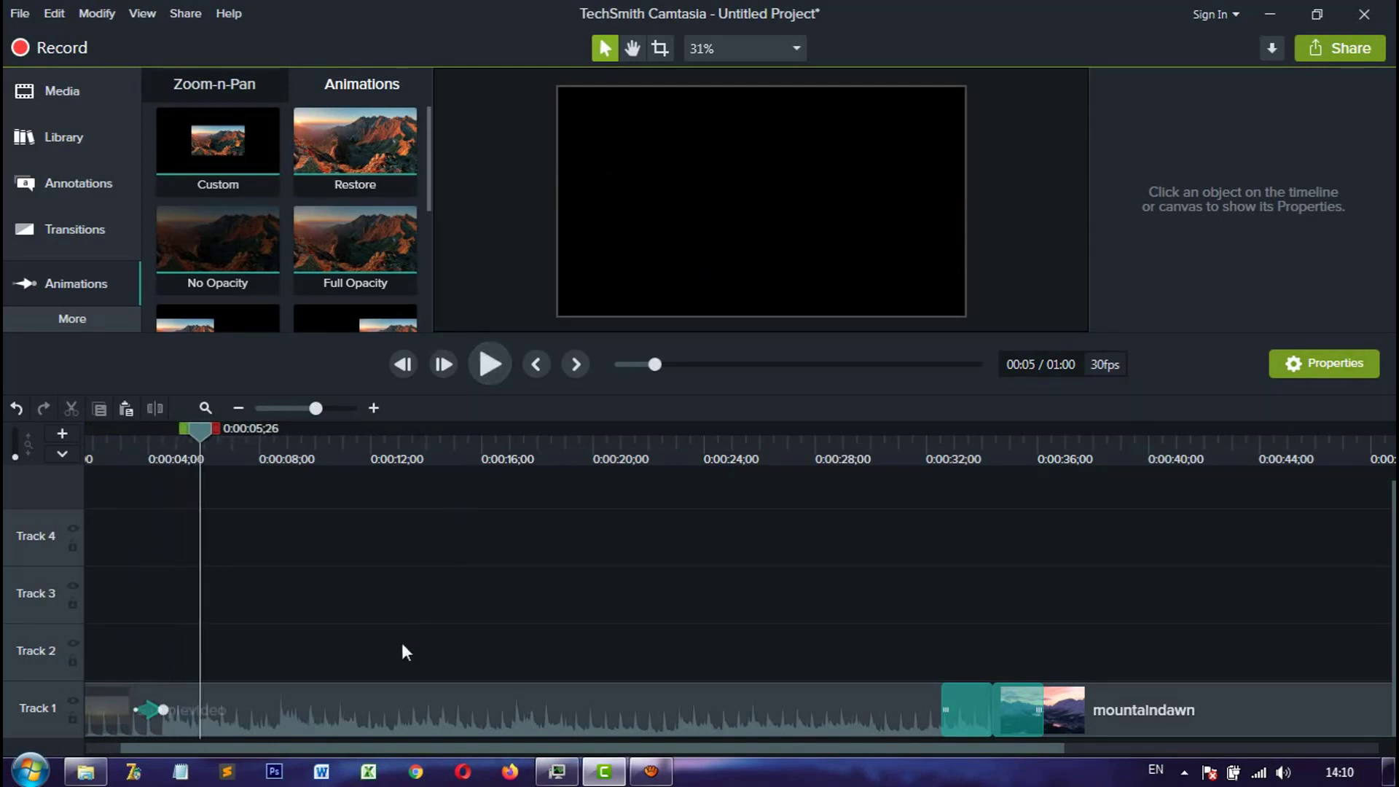
Step: Add a Full Opacity animation to the Samplevideo clip at 0:00:05;26 and play both opacity animations from 0:00:03;05
mouse_move(340, 244)
left_mouse_down()
mouse_move(277, 540)
mouse_move(209, 709)
mouse_move(227, 715)
left_mouse_up()
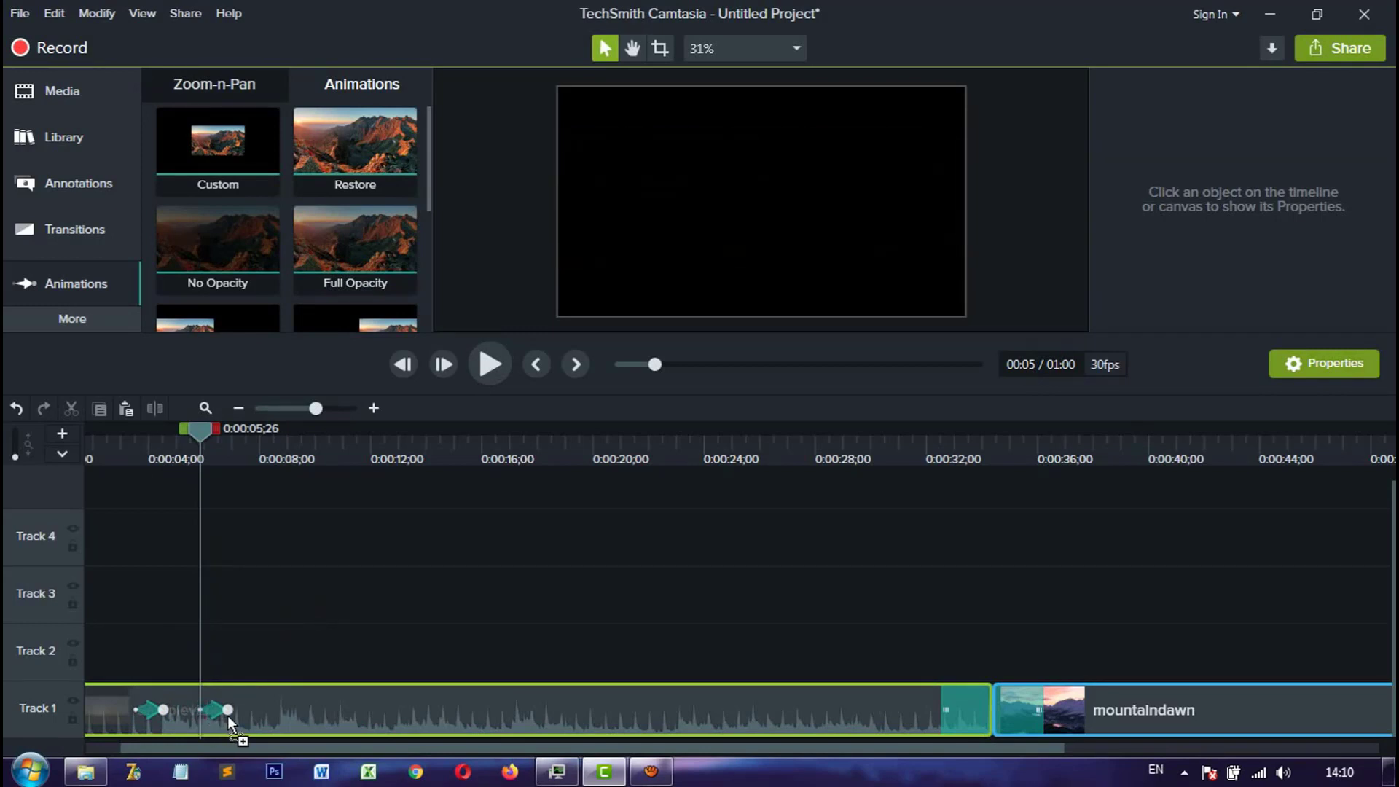
left_click(228, 456)
left_click_drag(230, 434, 128, 434)
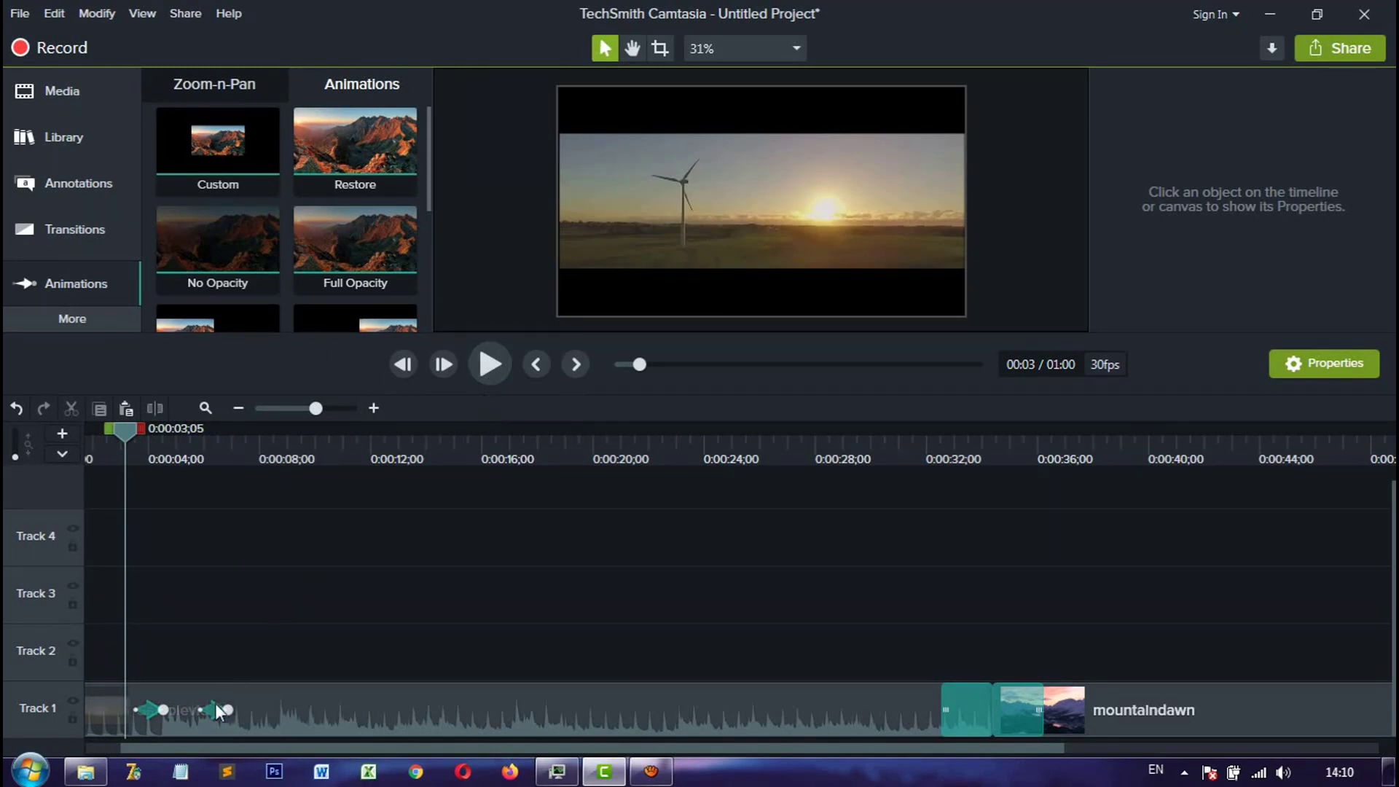
left_click(492, 373)
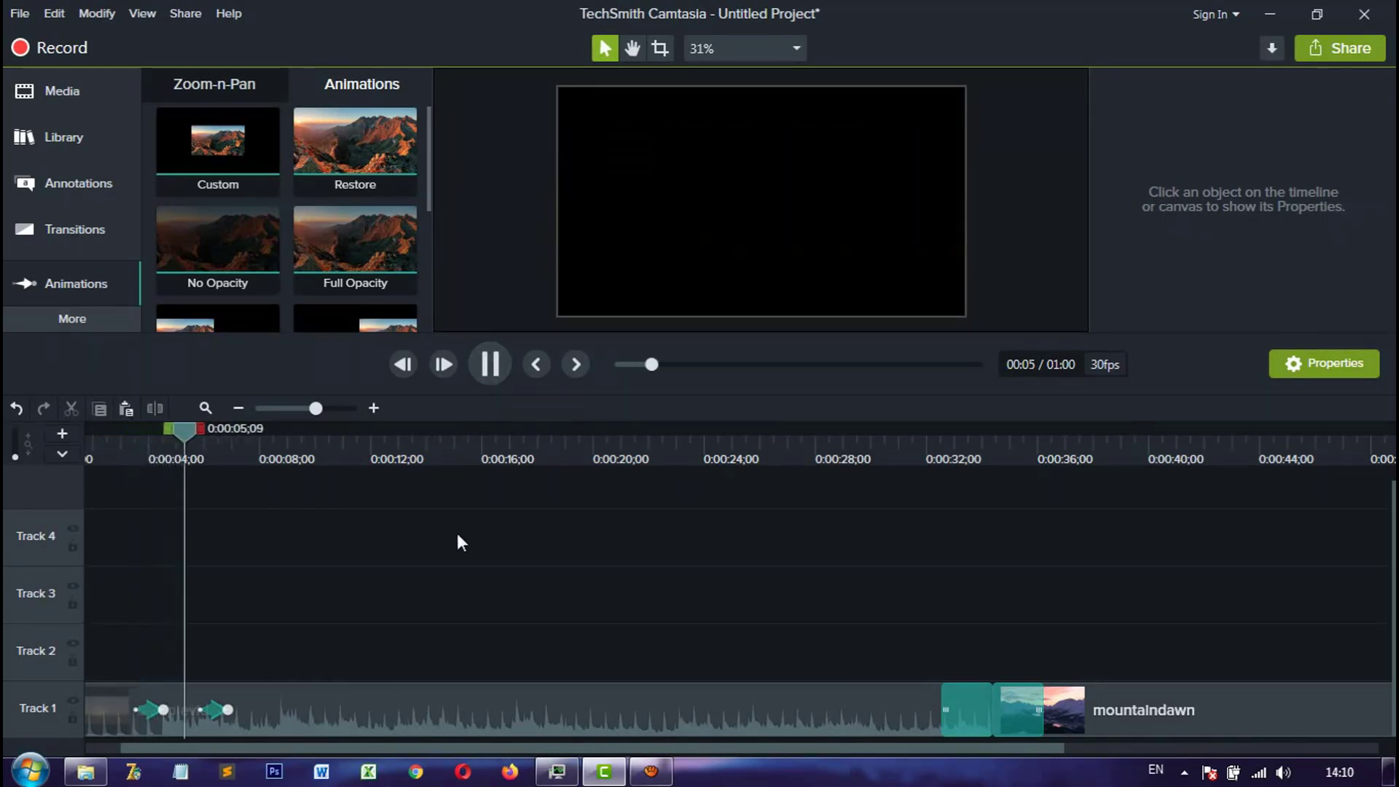
left_click(495, 373)
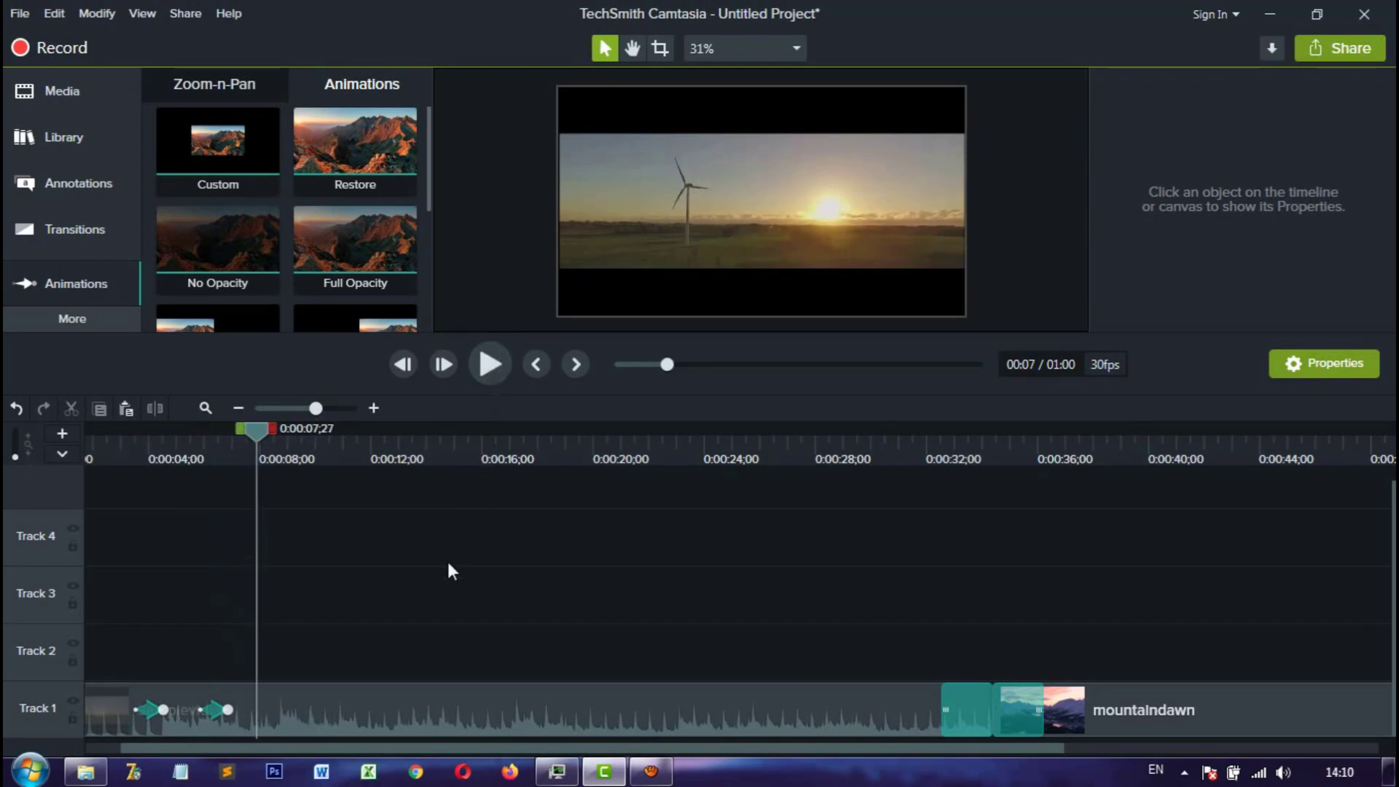
Step: Add a Tilt Left animation to the Samplevideo clip at 0:00:07;27 and play it from 0:00:07;15
left_click_drag(431, 194, 428, 275)
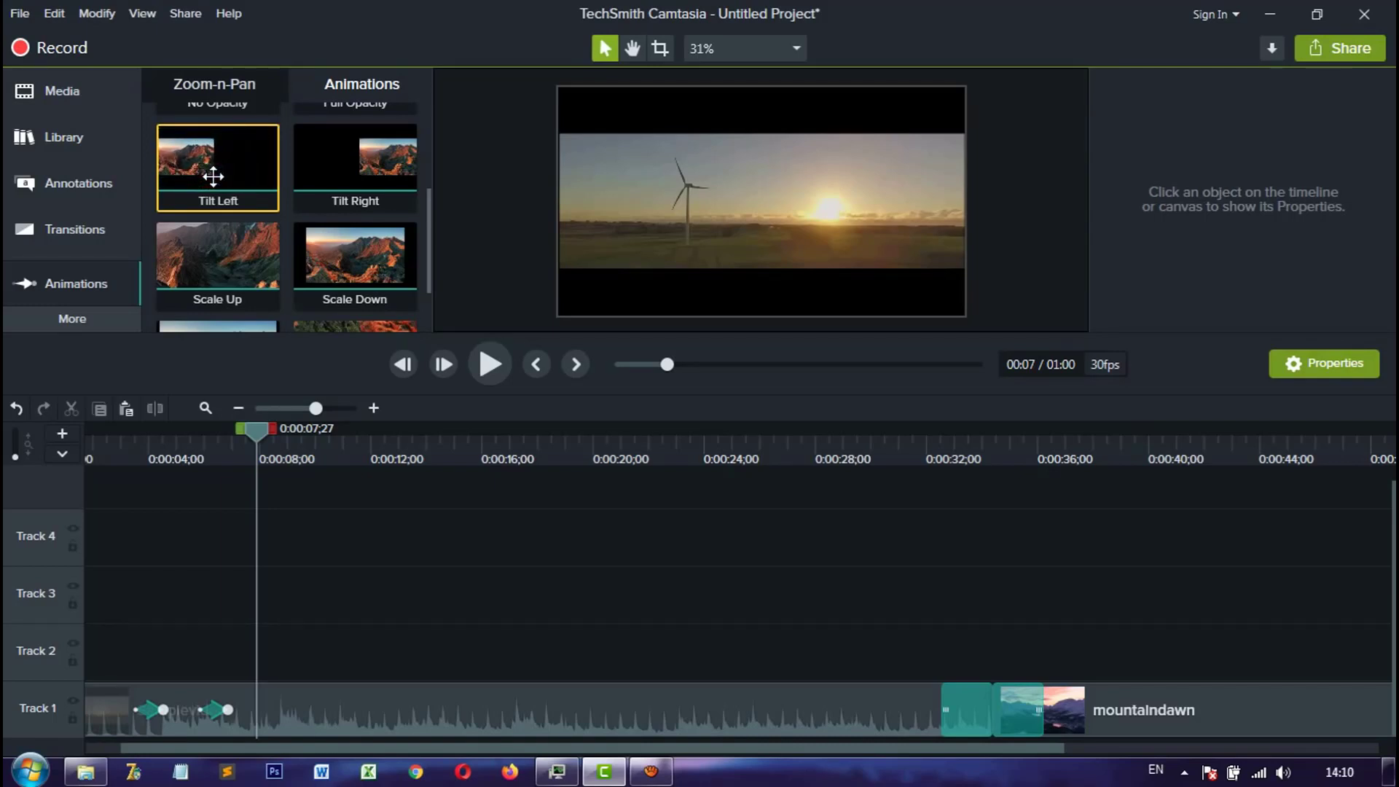
left_click_drag(213, 176, 285, 713)
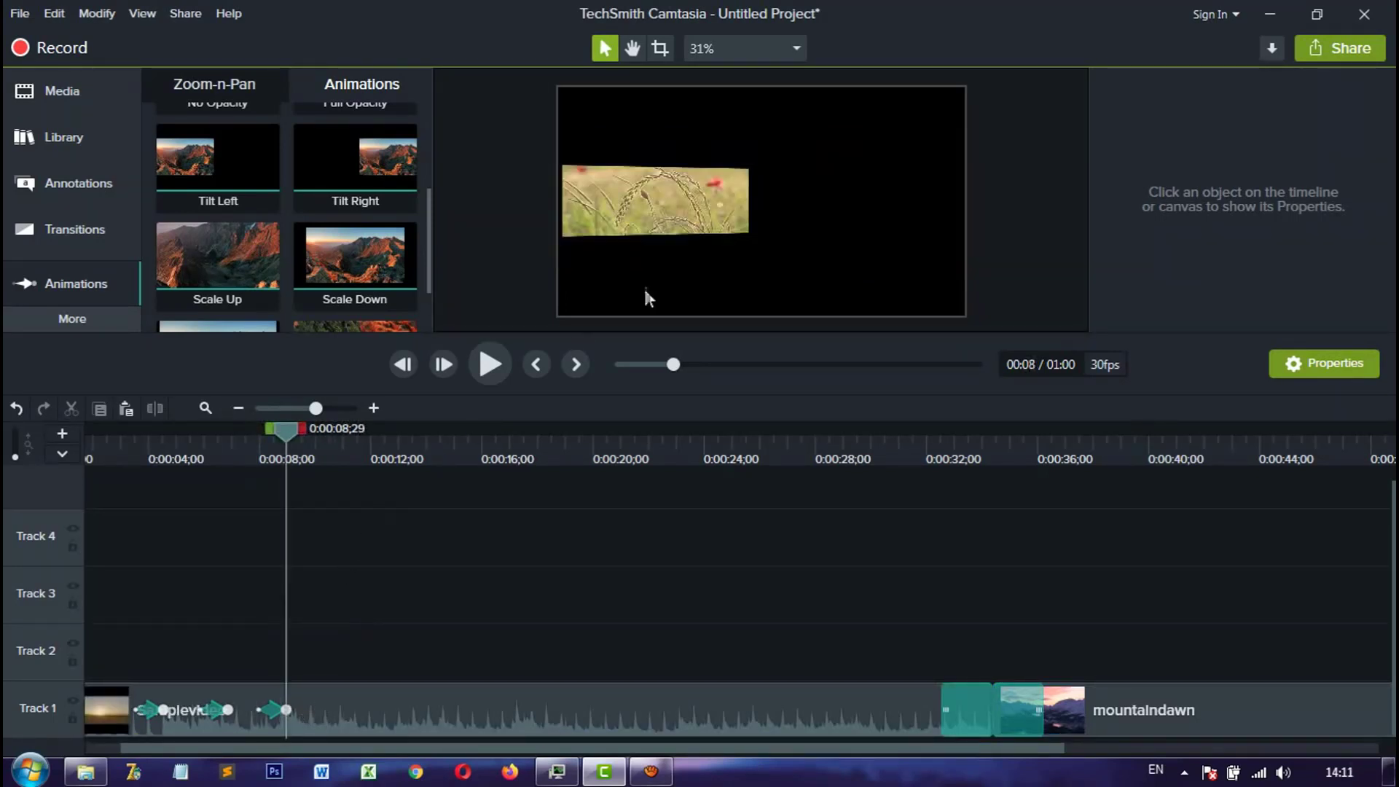
left_click_drag(290, 441, 245, 434)
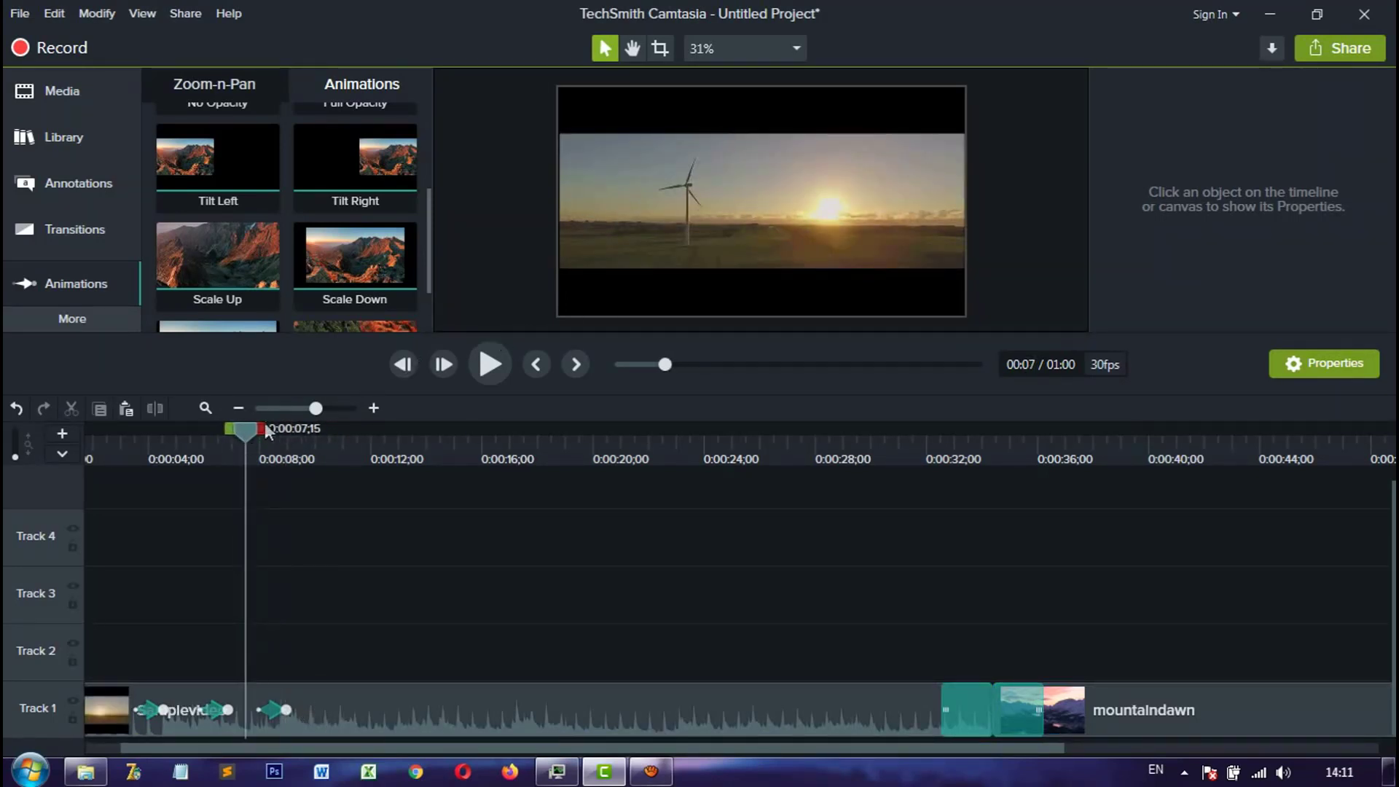
left_click(492, 369)
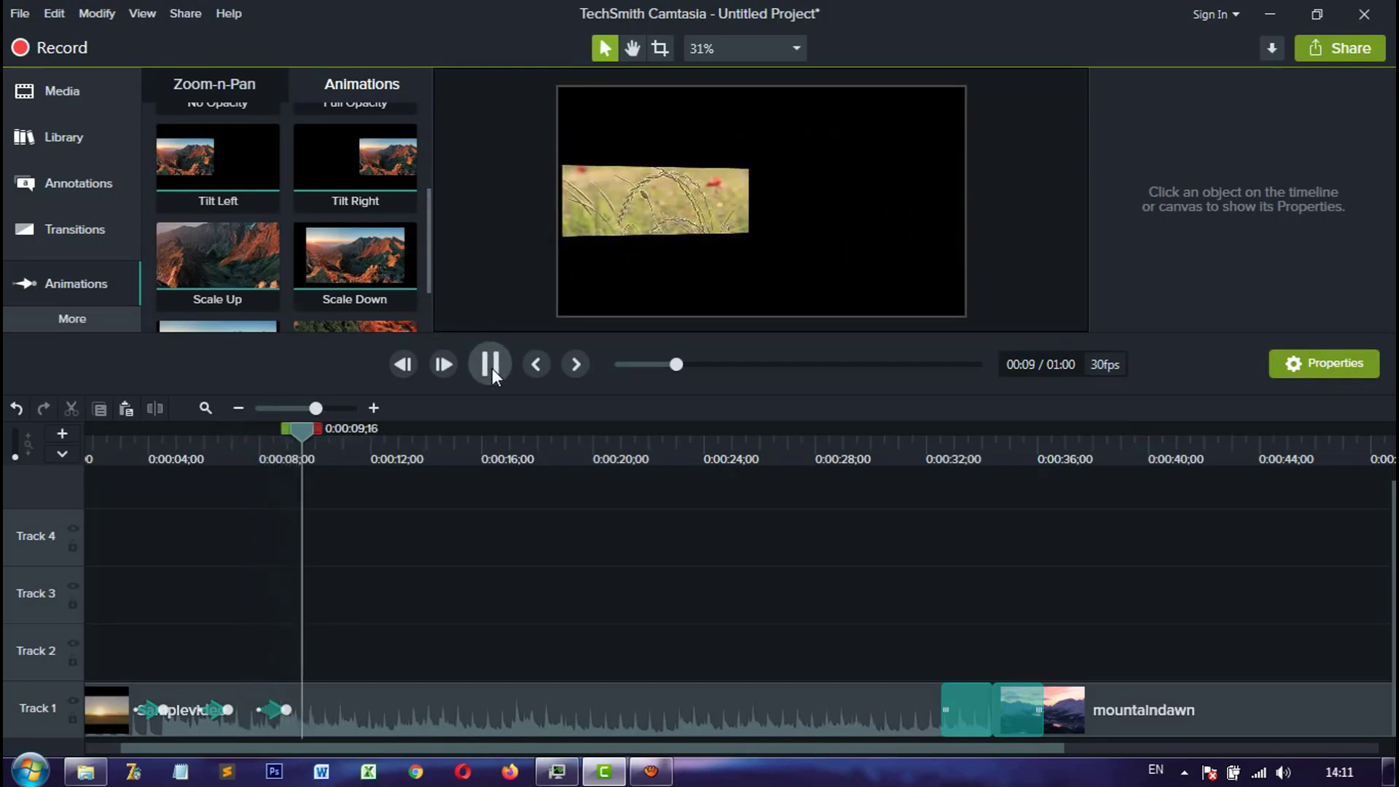
left_click(491, 369)
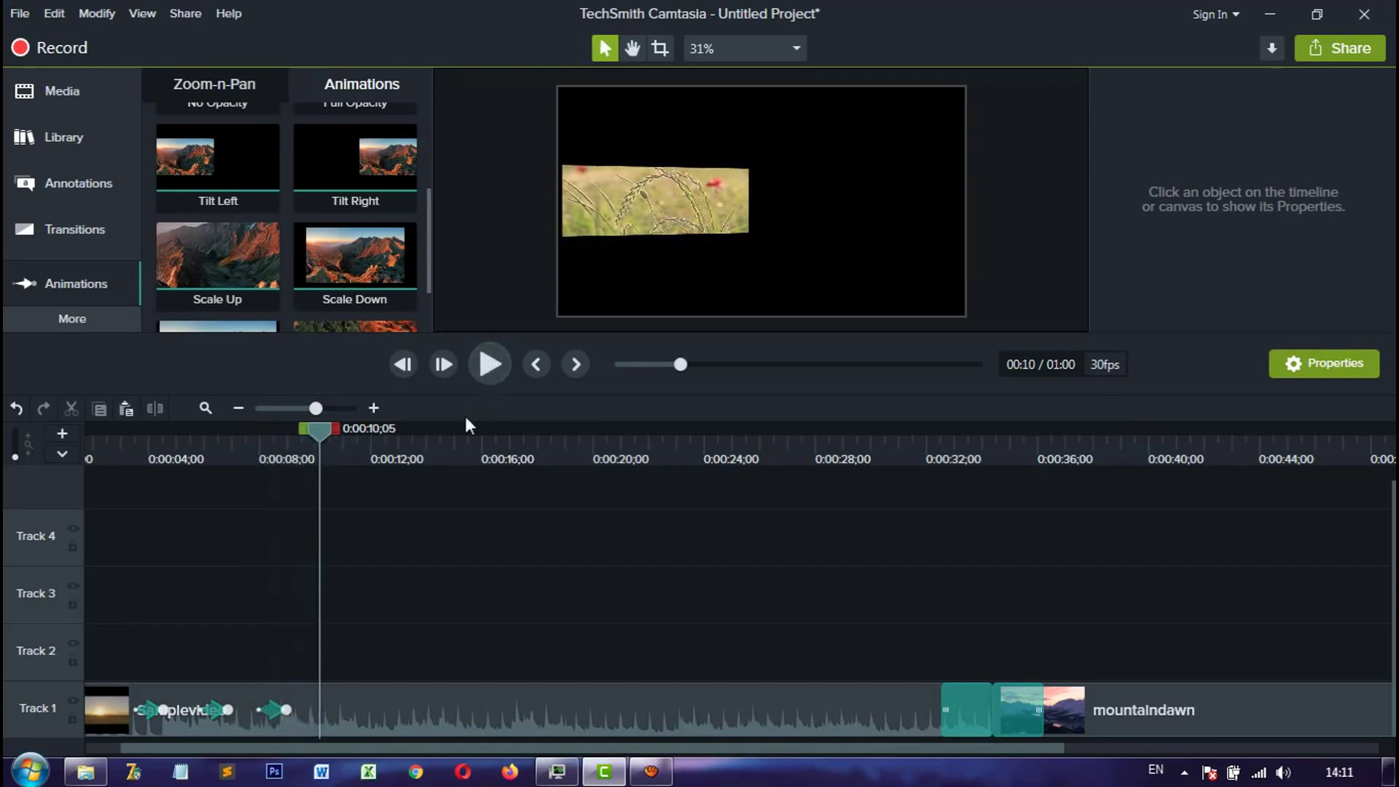
Step: Add a Tilt Right animation to the Samplevideo clip at 0:00:10;05 and play both tilt animations from 0:00:07;18
mouse_move(376, 152)
left_mouse_down()
mouse_move(368, 540)
mouse_move(330, 681)
mouse_move(330, 704)
mouse_move(343, 704)
left_mouse_up()
left_click_drag(348, 436, 248, 438)
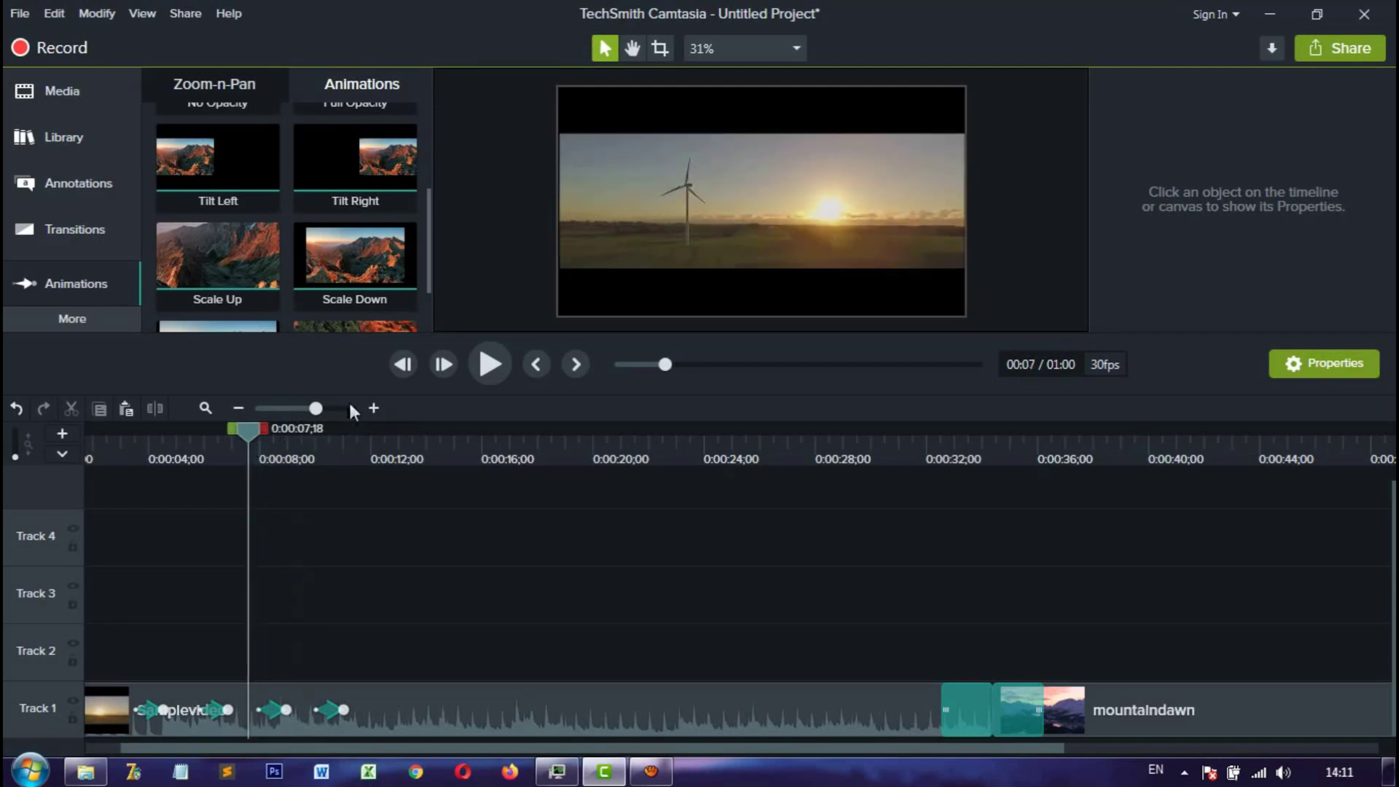
left_click(489, 365)
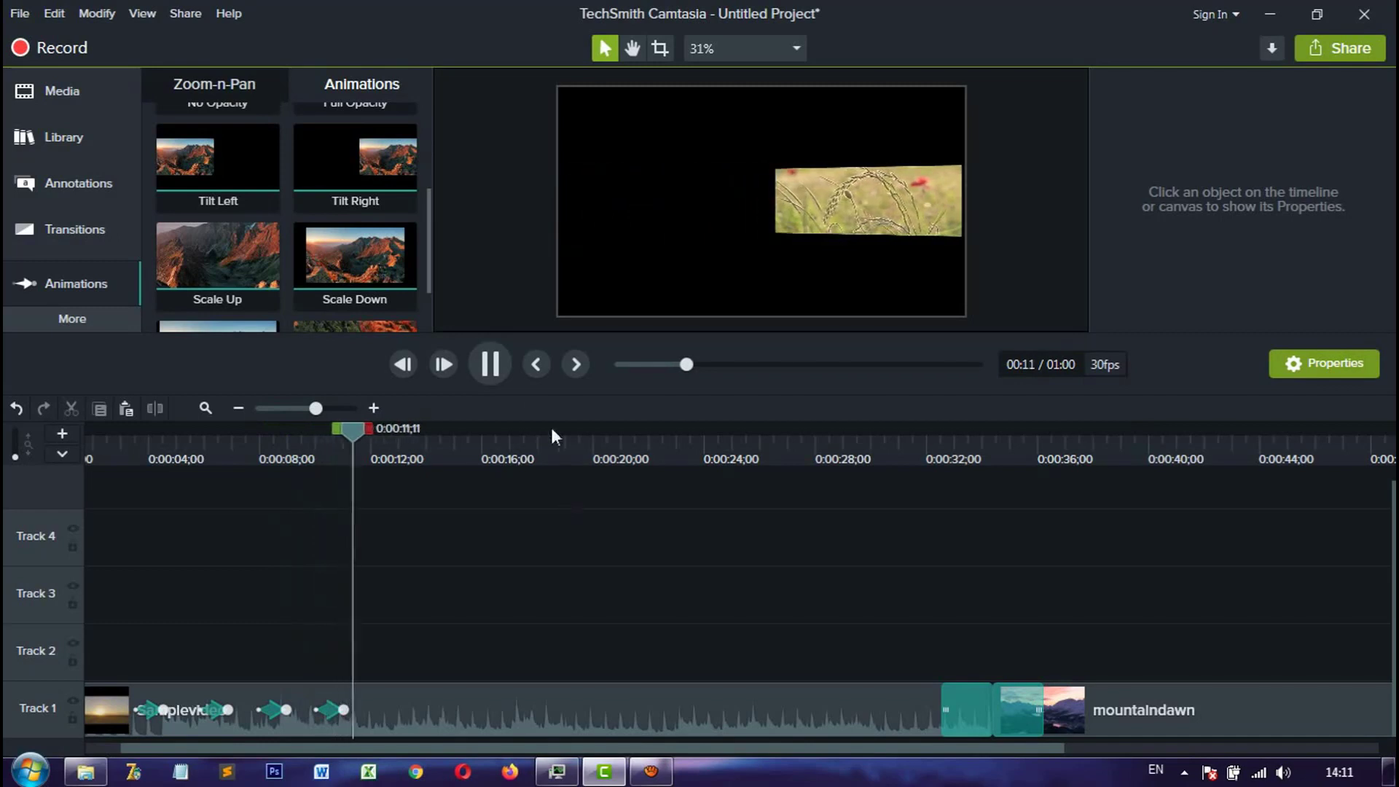
left_click(497, 367)
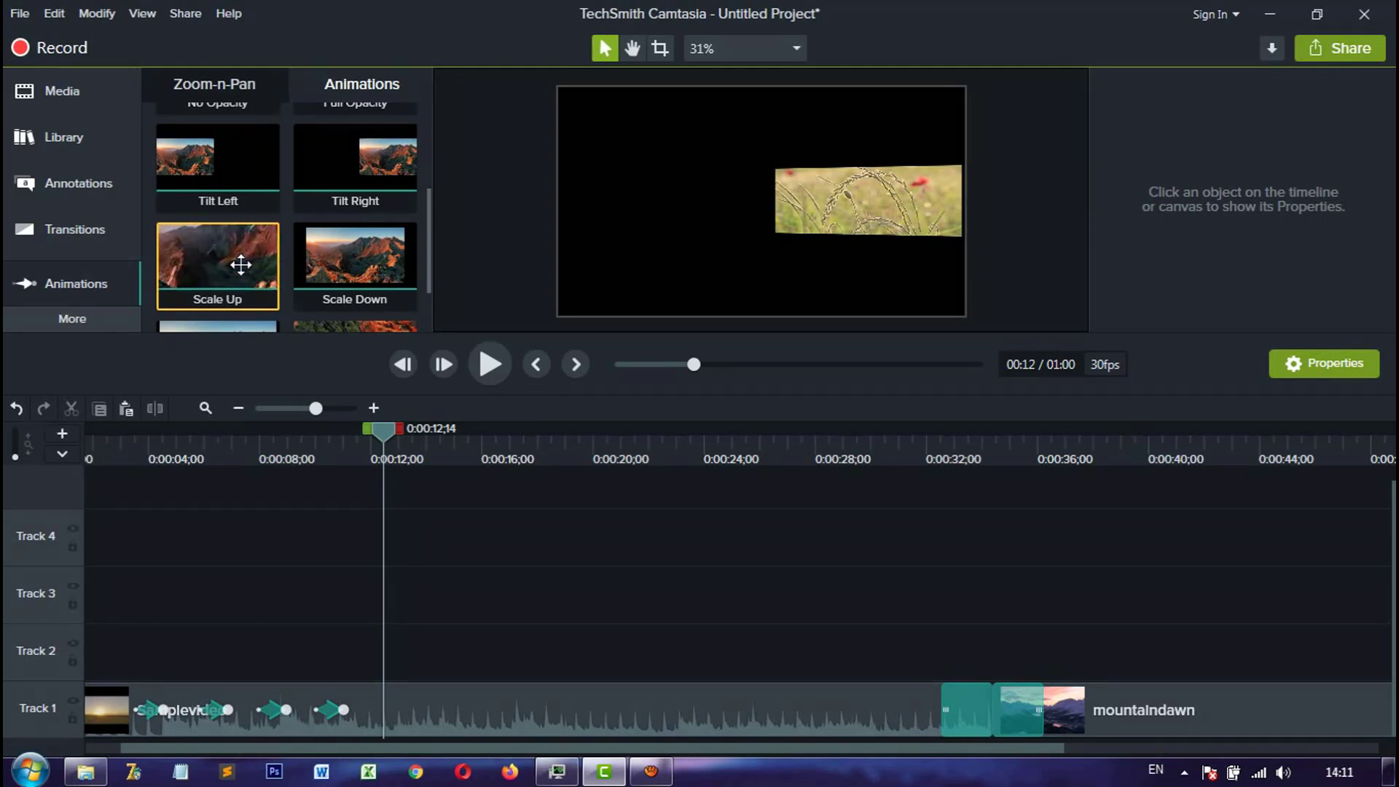
Step: Add a Scale Up animation to the Samplevideo clip at 0:00:12;14 and play it back to 0:00:14;03
left_click_drag(241, 264, 410, 697)
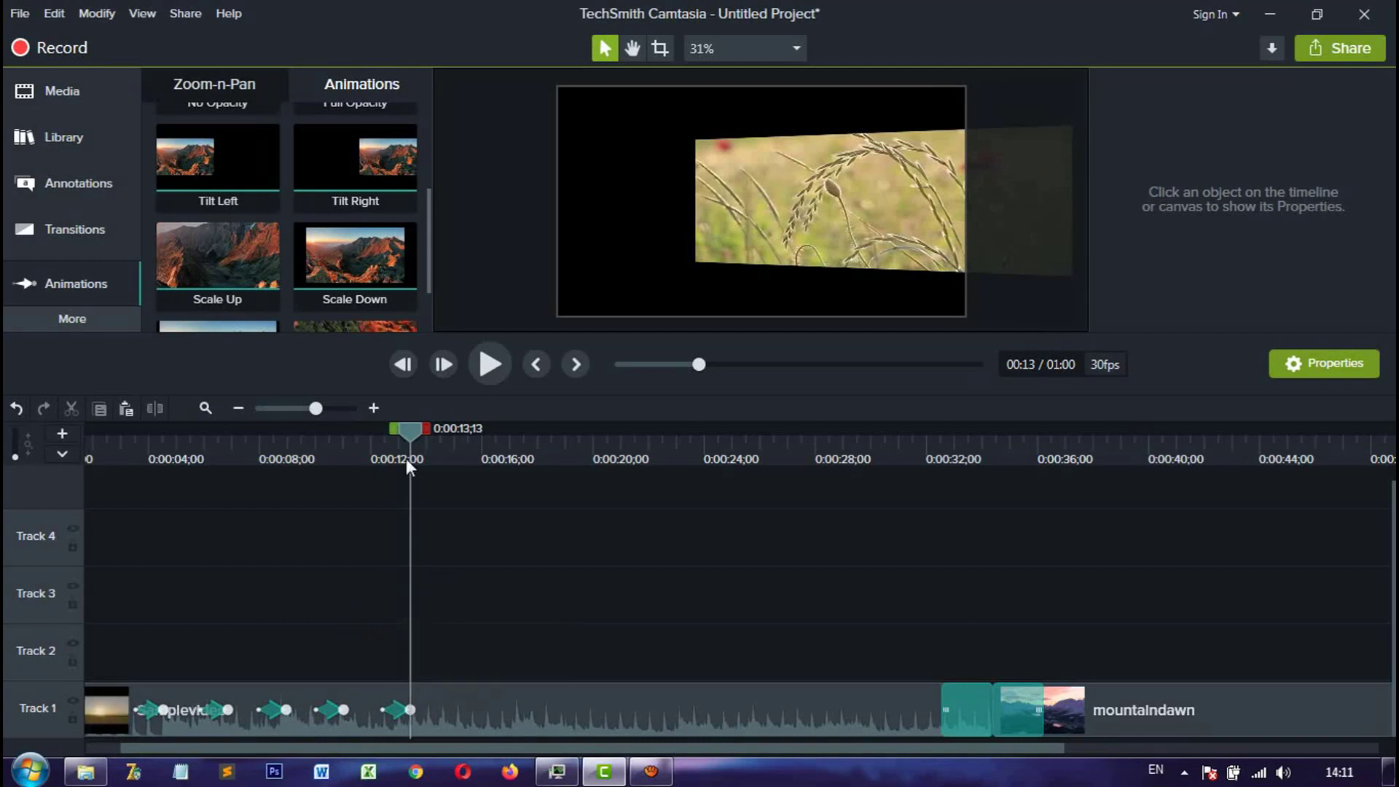
left_click_drag(410, 422, 364, 428)
left_click(492, 370)
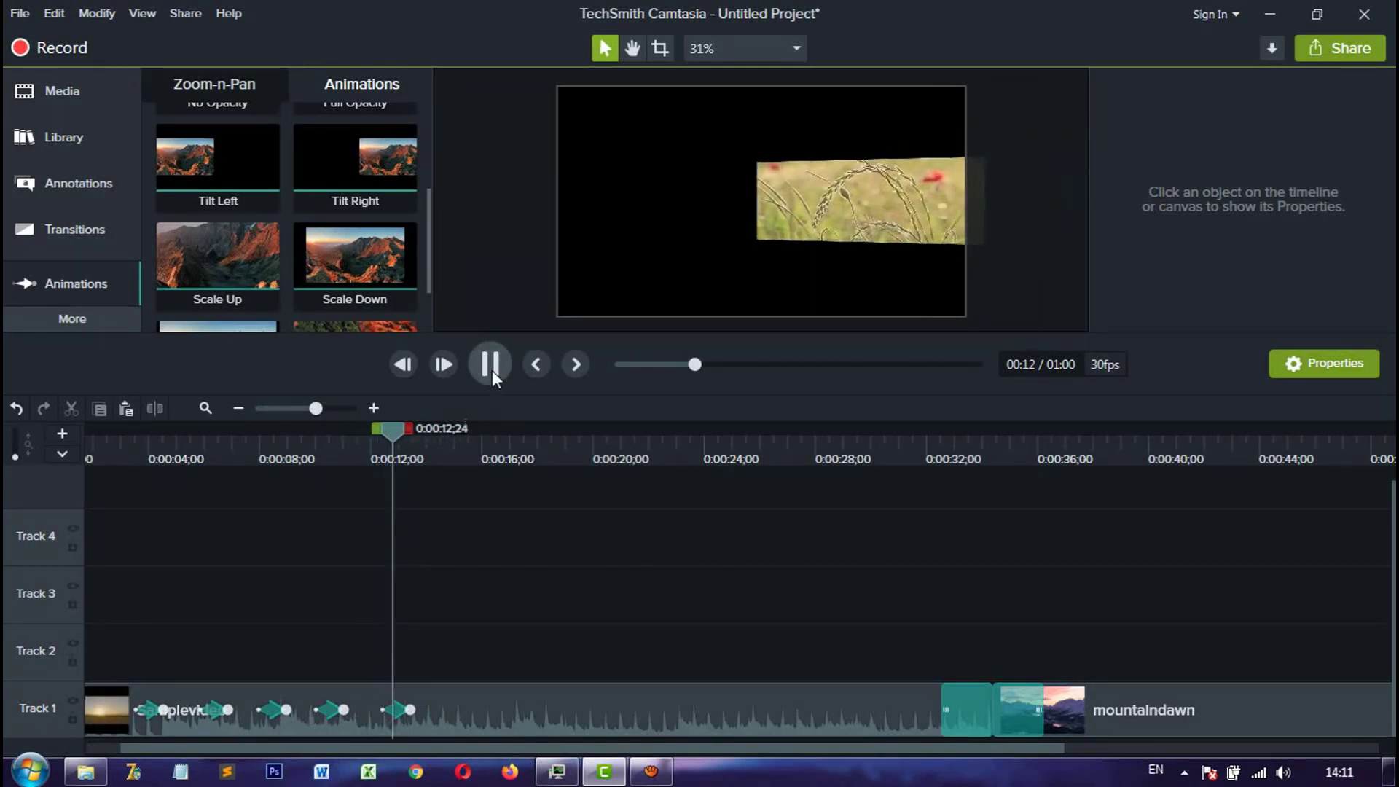
left_click(492, 370)
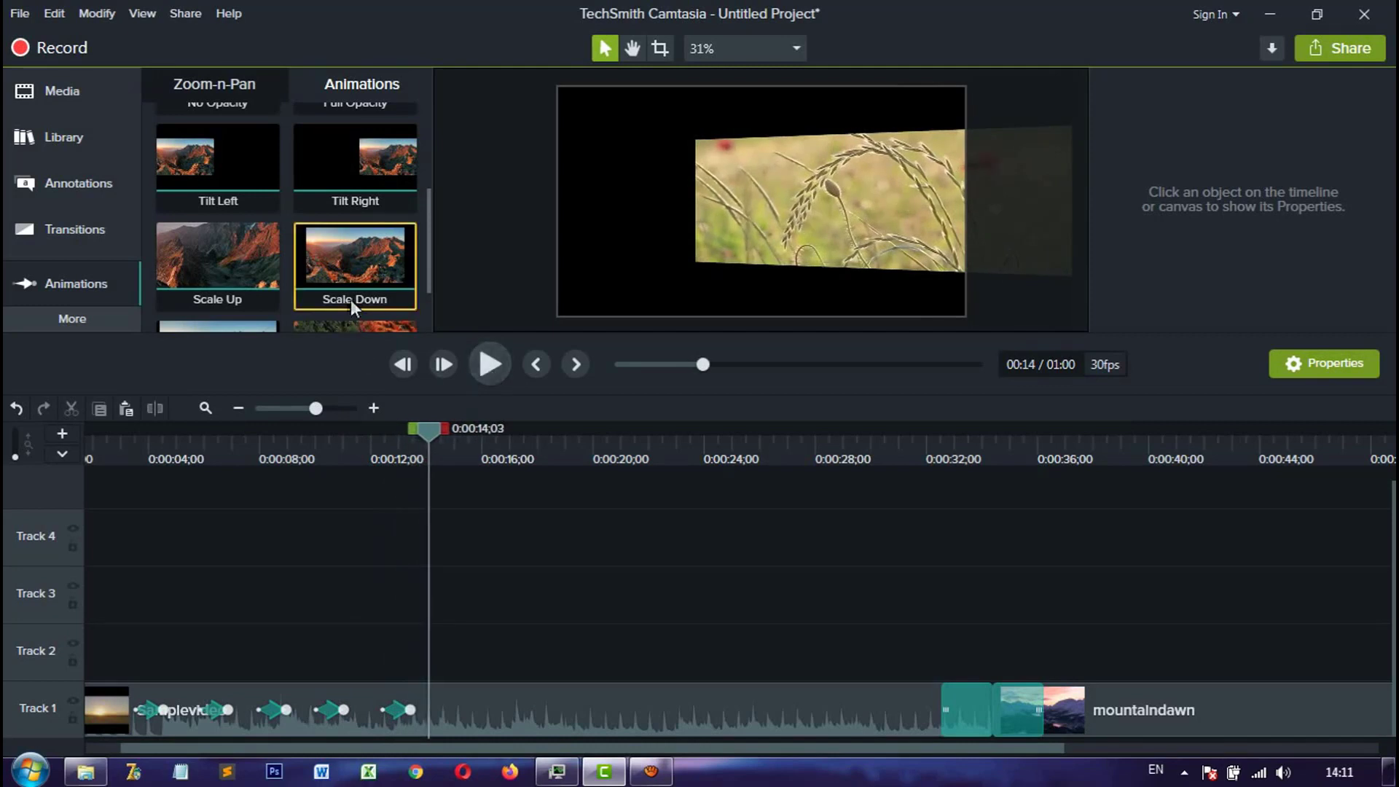
Step: Add a Scale Down animation to the Samplevideo clip, ending at 0:00:15;07, and play it back to 0:00:16;20
left_click_drag(352, 300, 460, 698)
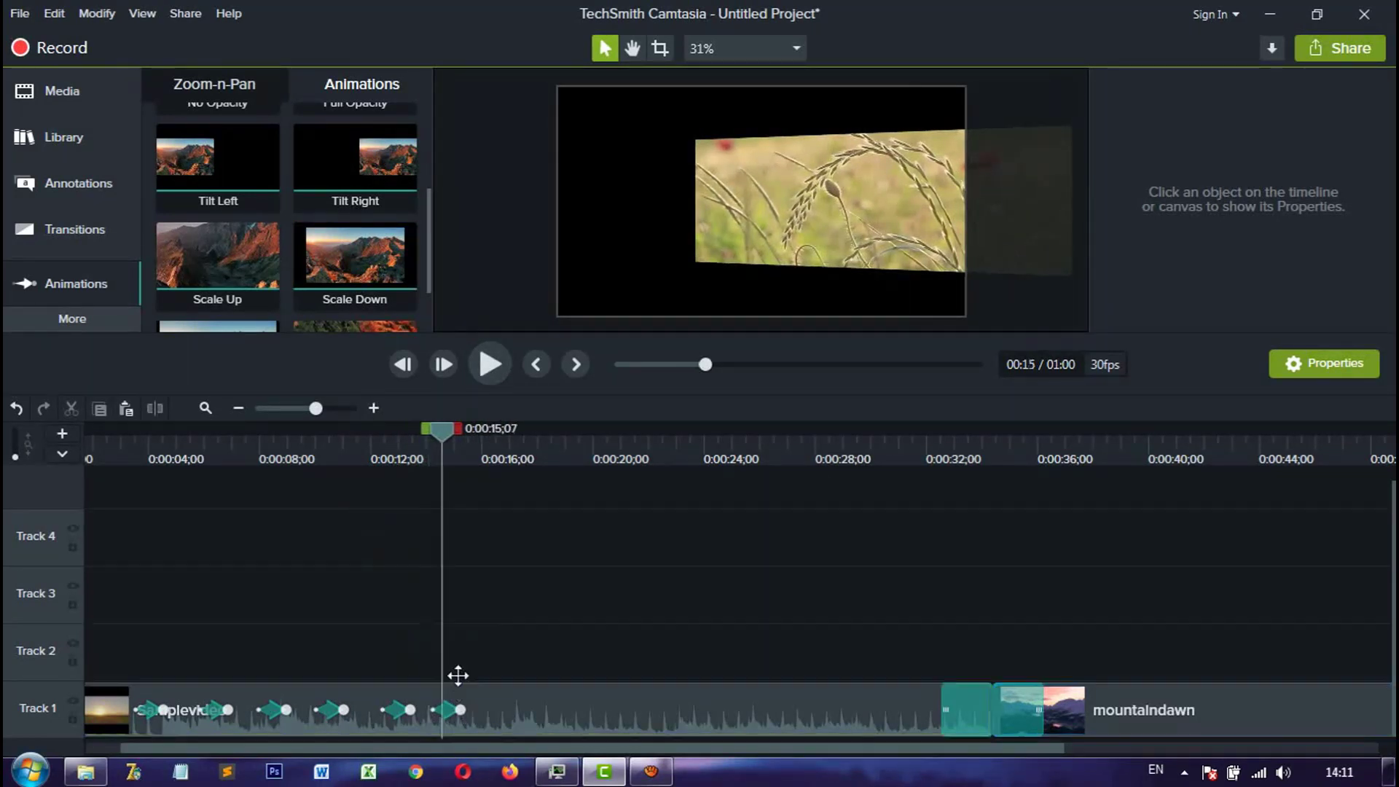
left_click_drag(464, 431, 426, 431)
left_click(490, 376)
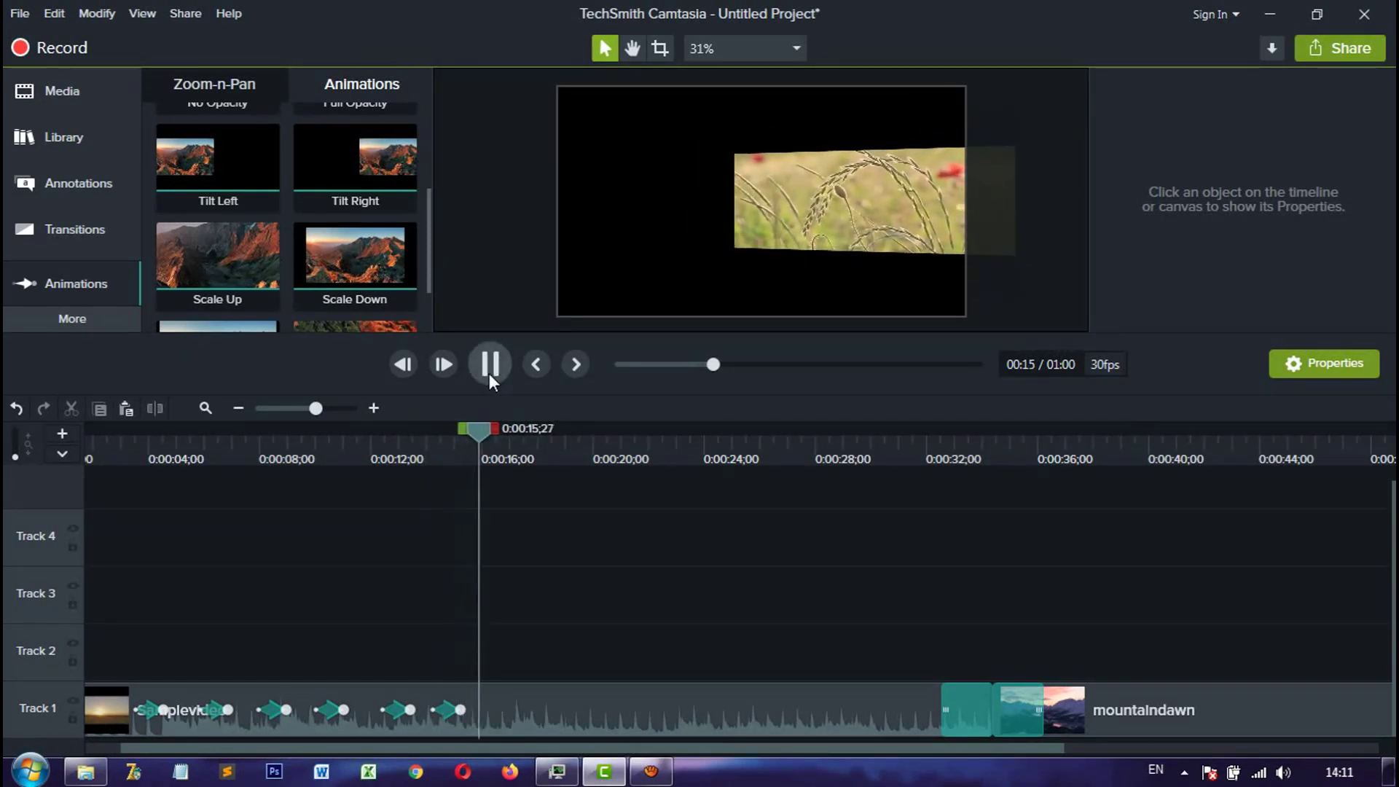
left_click(488, 373)
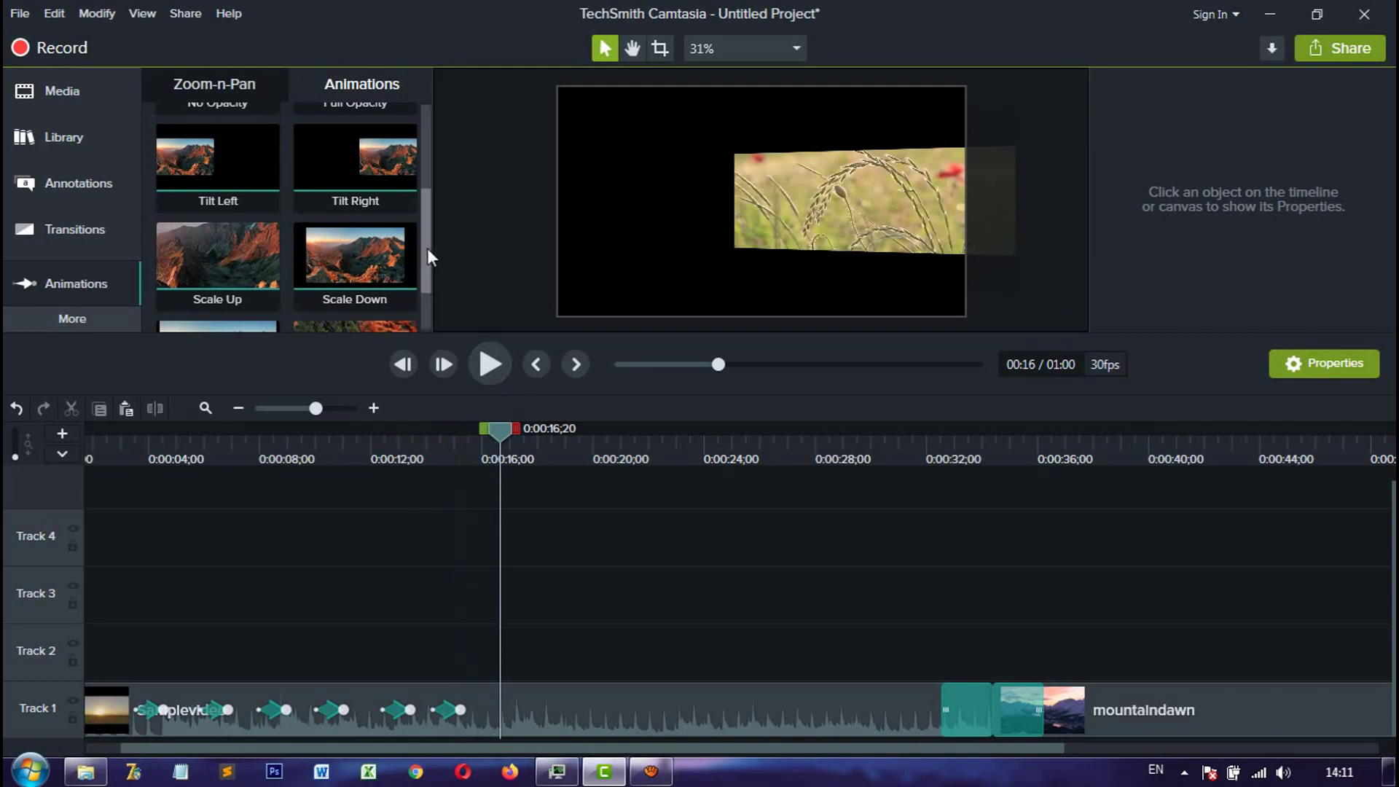
Step: Add a Scale to Fit animation to the Samplevideo clip at about 0:00:17 and play it from 0:00:16;07 to 0:00:20;13
left_click_drag(427, 248, 430, 307)
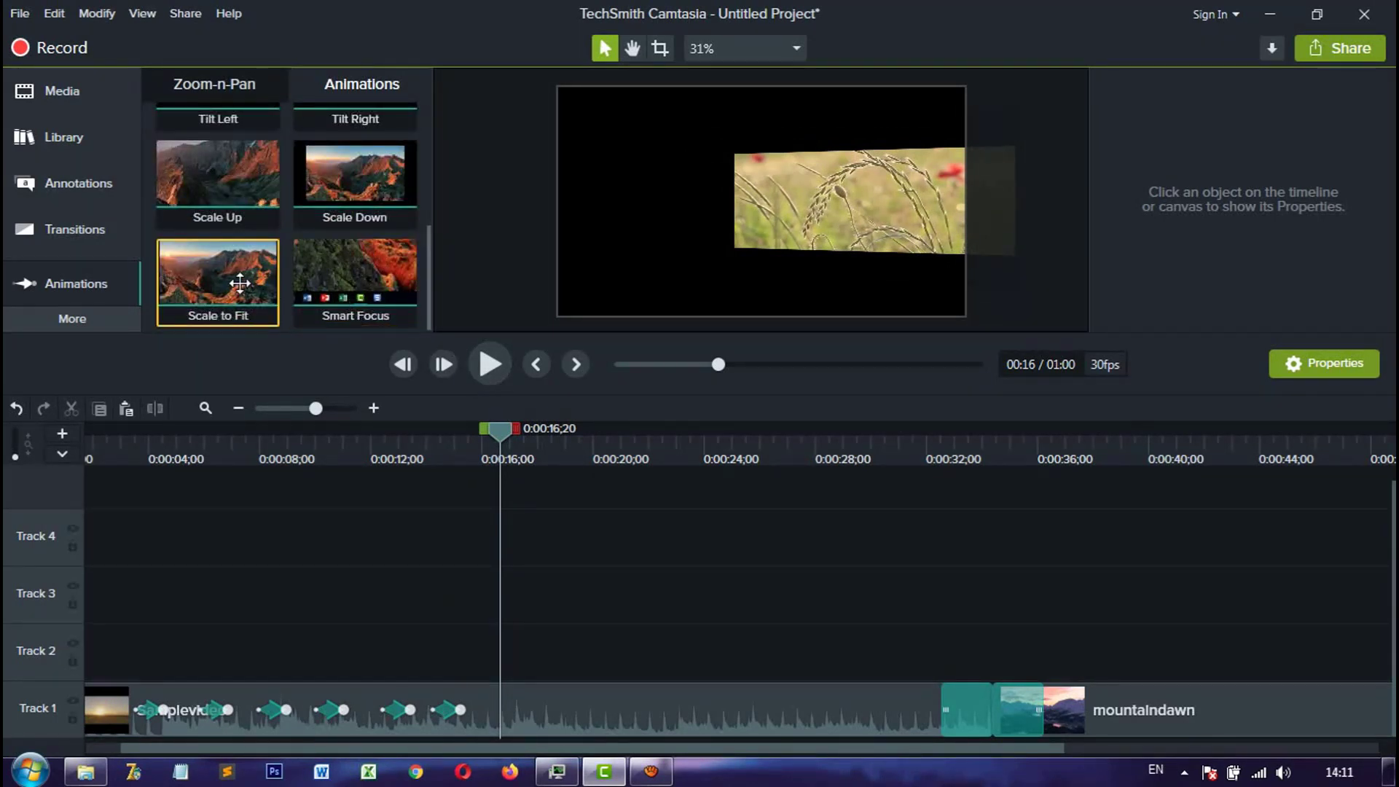
left_click_drag(233, 275, 536, 703)
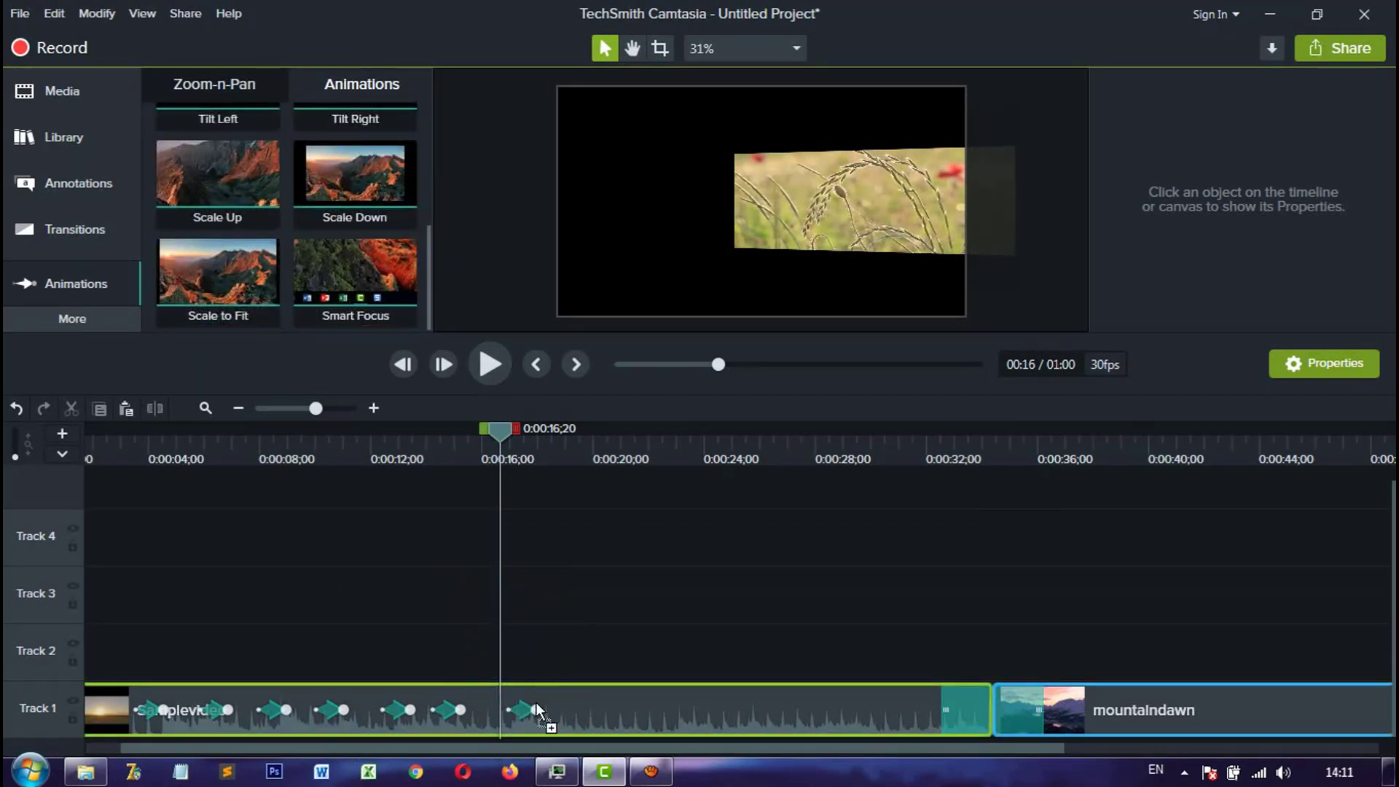
left_click_drag(532, 428, 474, 432)
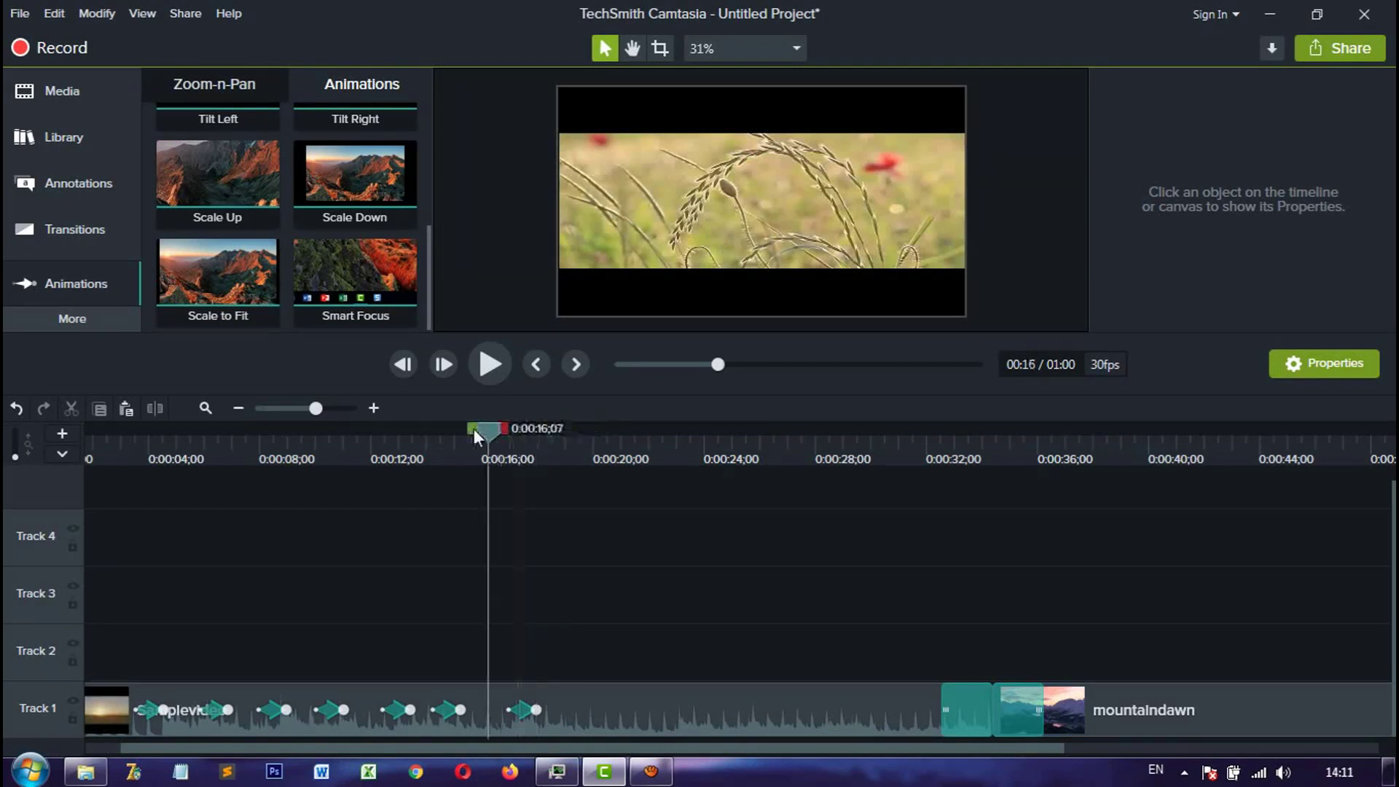
left_click(492, 368)
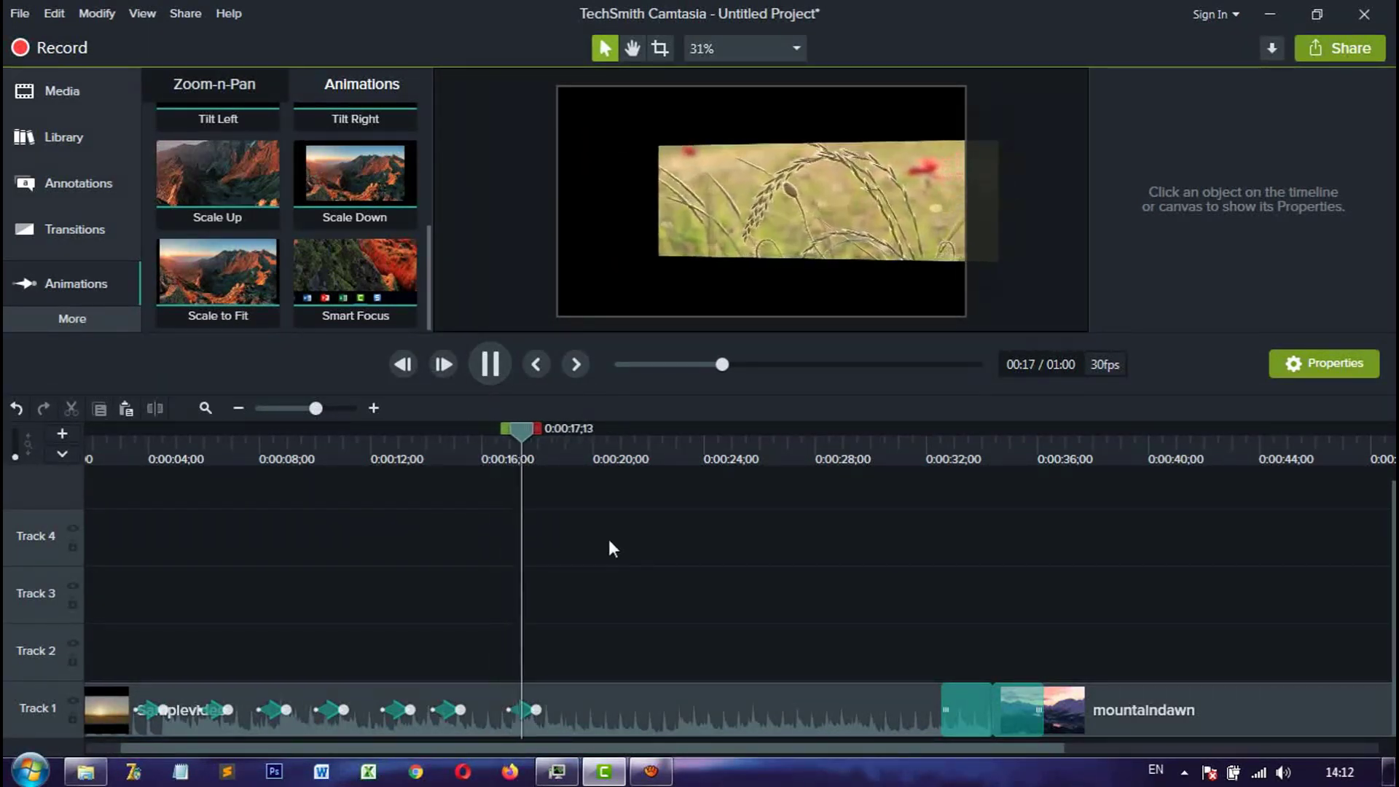
left_click(485, 371)
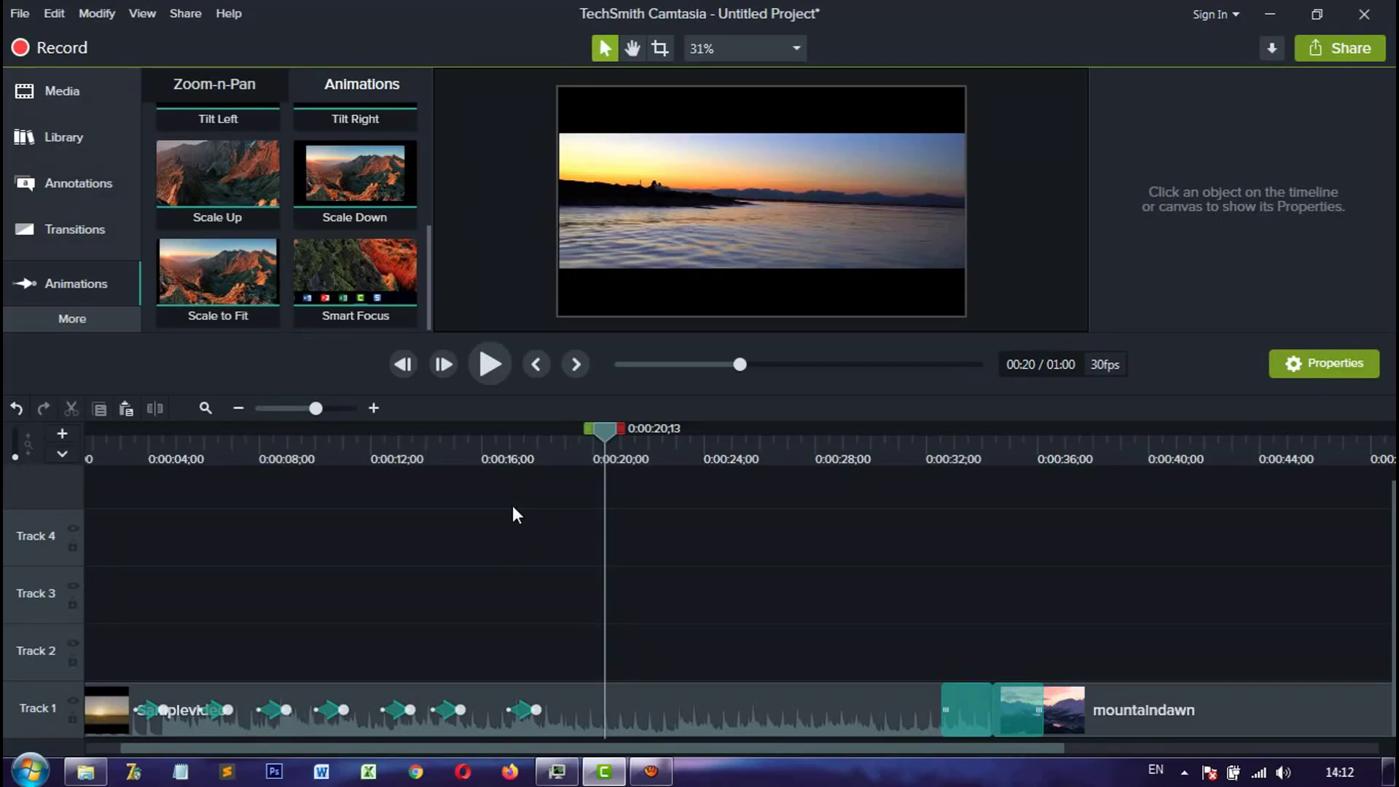
Step: Place the Koala.jpg image on Track 2 starting at 0:00:20;13
left_click_drag(427, 261, 418, 121)
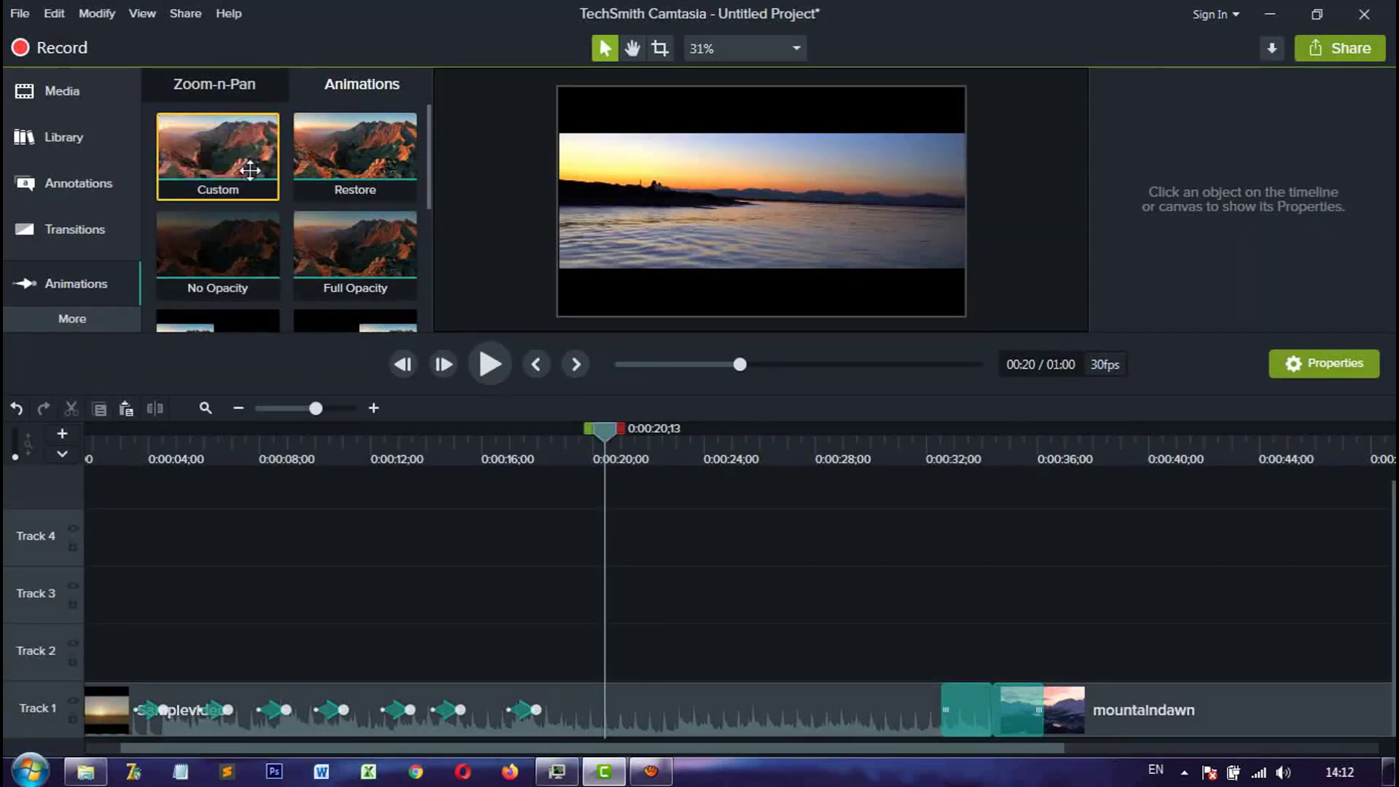
left_click_drag(225, 159, 665, 653)
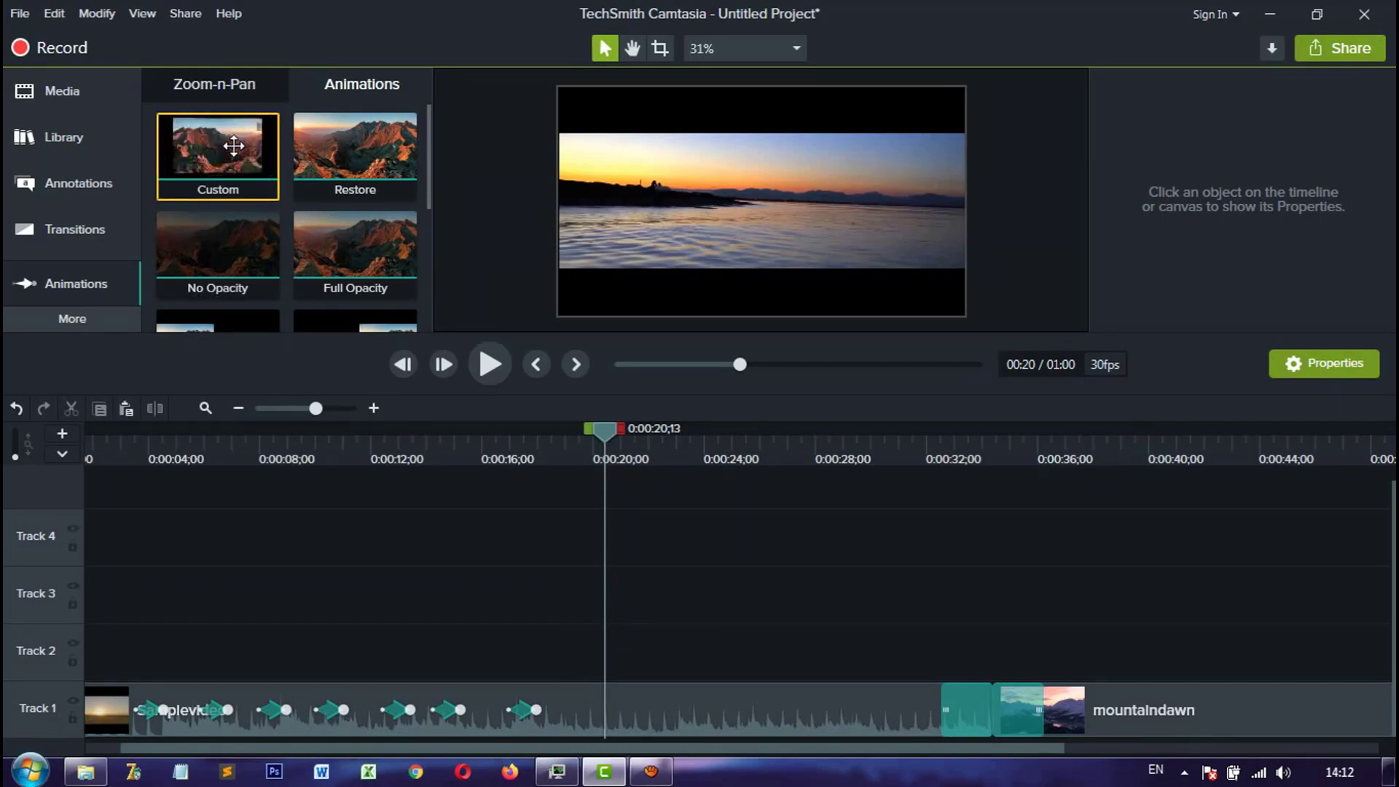
left_click(65, 90)
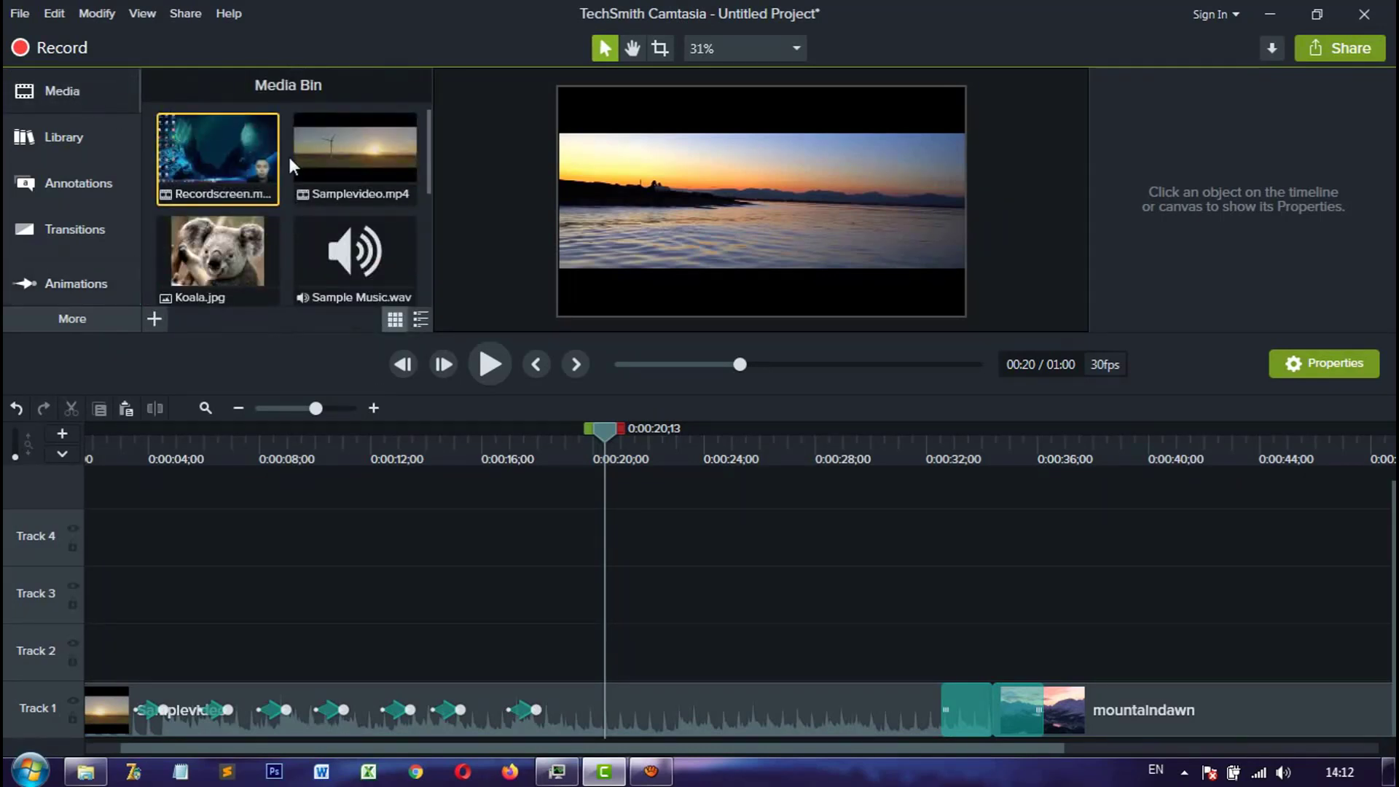
left_click_drag(242, 249, 618, 645)
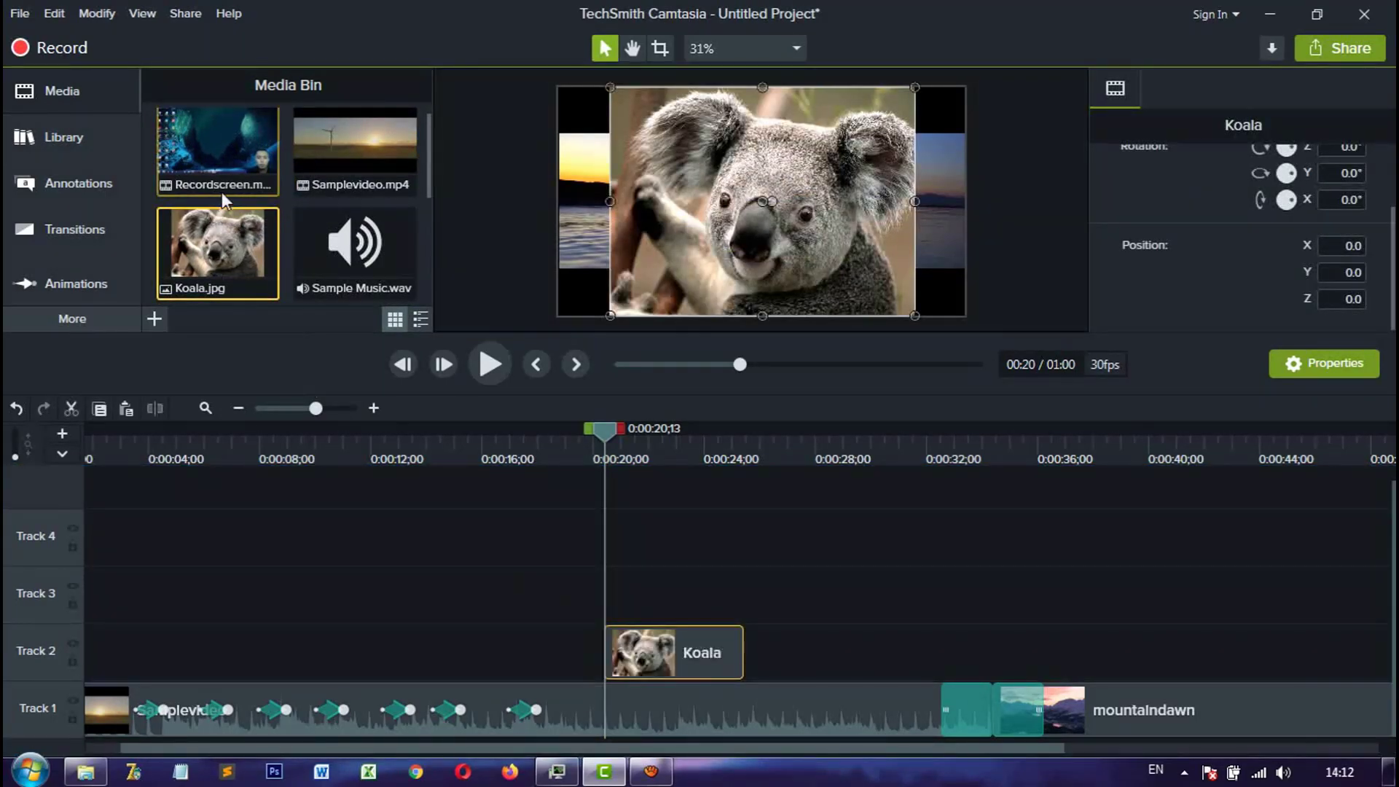
Step: Lengthen the Koala clip to about 0:00:32 and give it a Custom animation running from 0:00:21;23 to 0:00:25;21
left_click(85, 284)
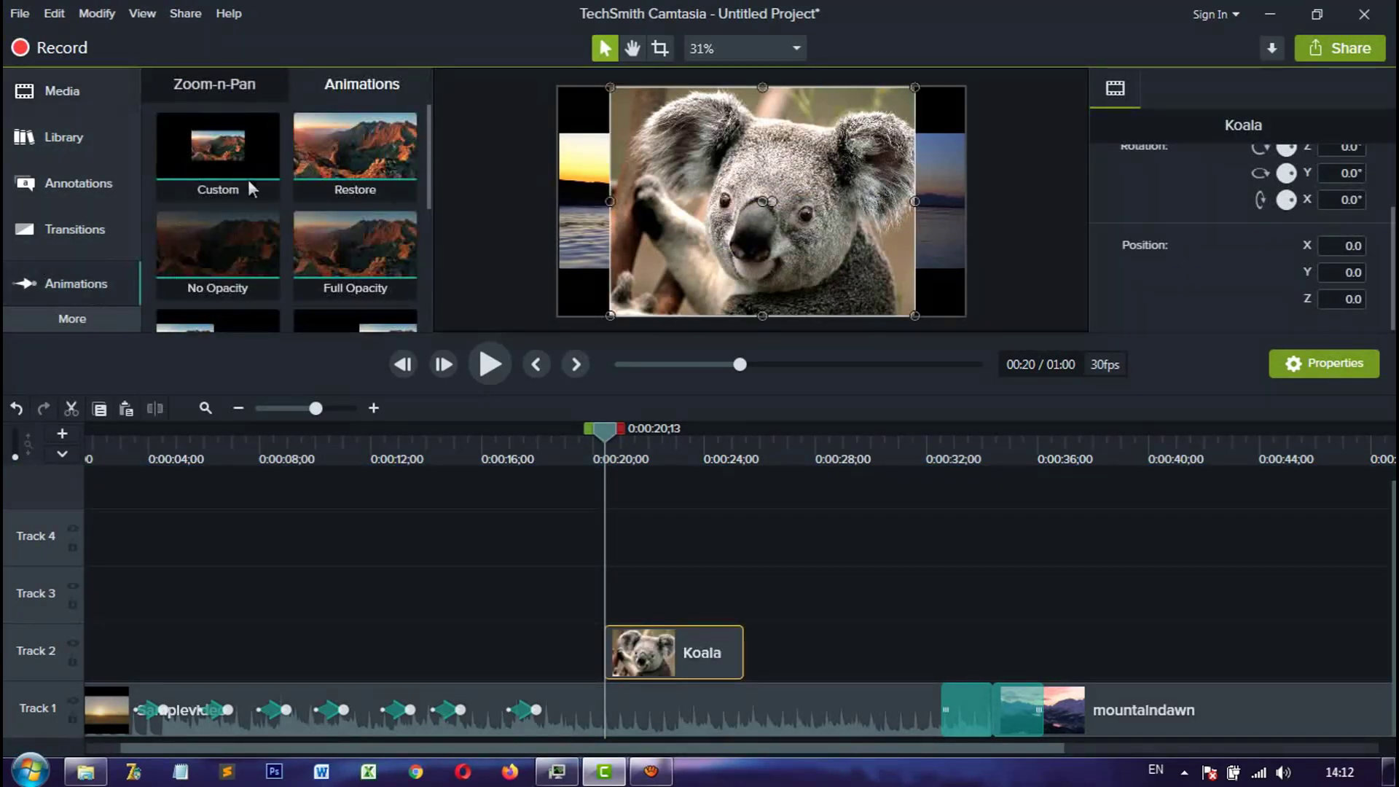
left_click_drag(248, 188, 911, 661)
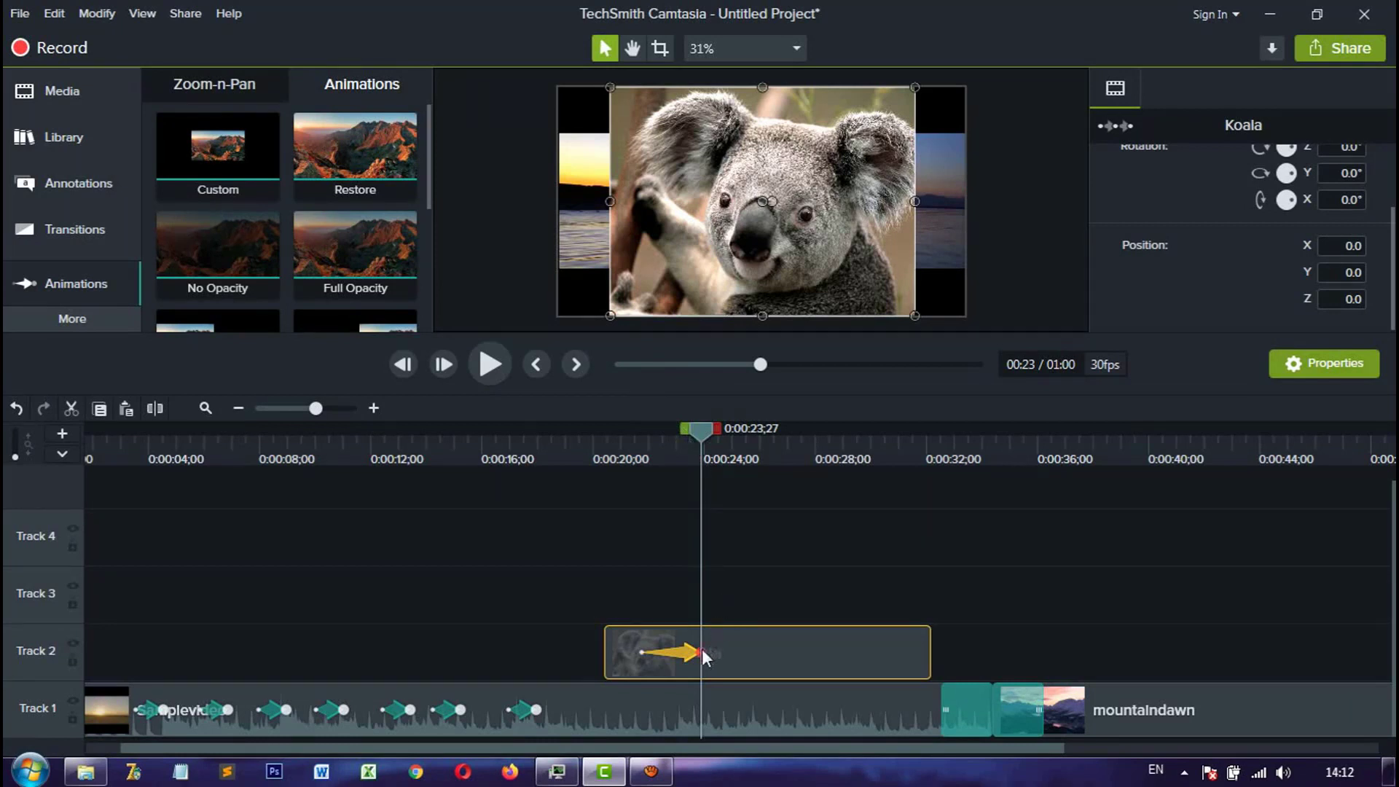
left_click_drag(703, 652, 750, 652)
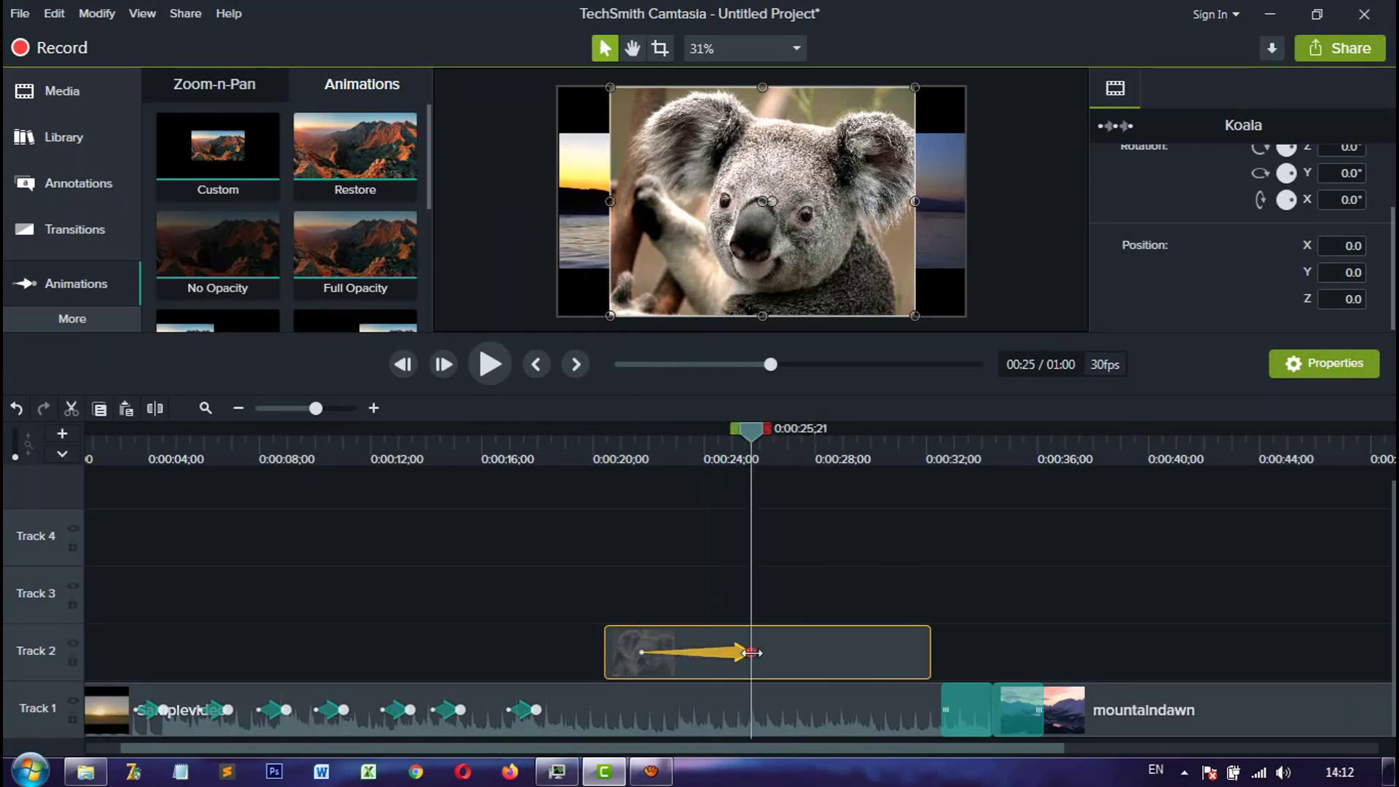
Step: Examine the scale, opacity, rotation and position properties at the start and end points of the Koala clip's Custom animation
left_click(642, 652)
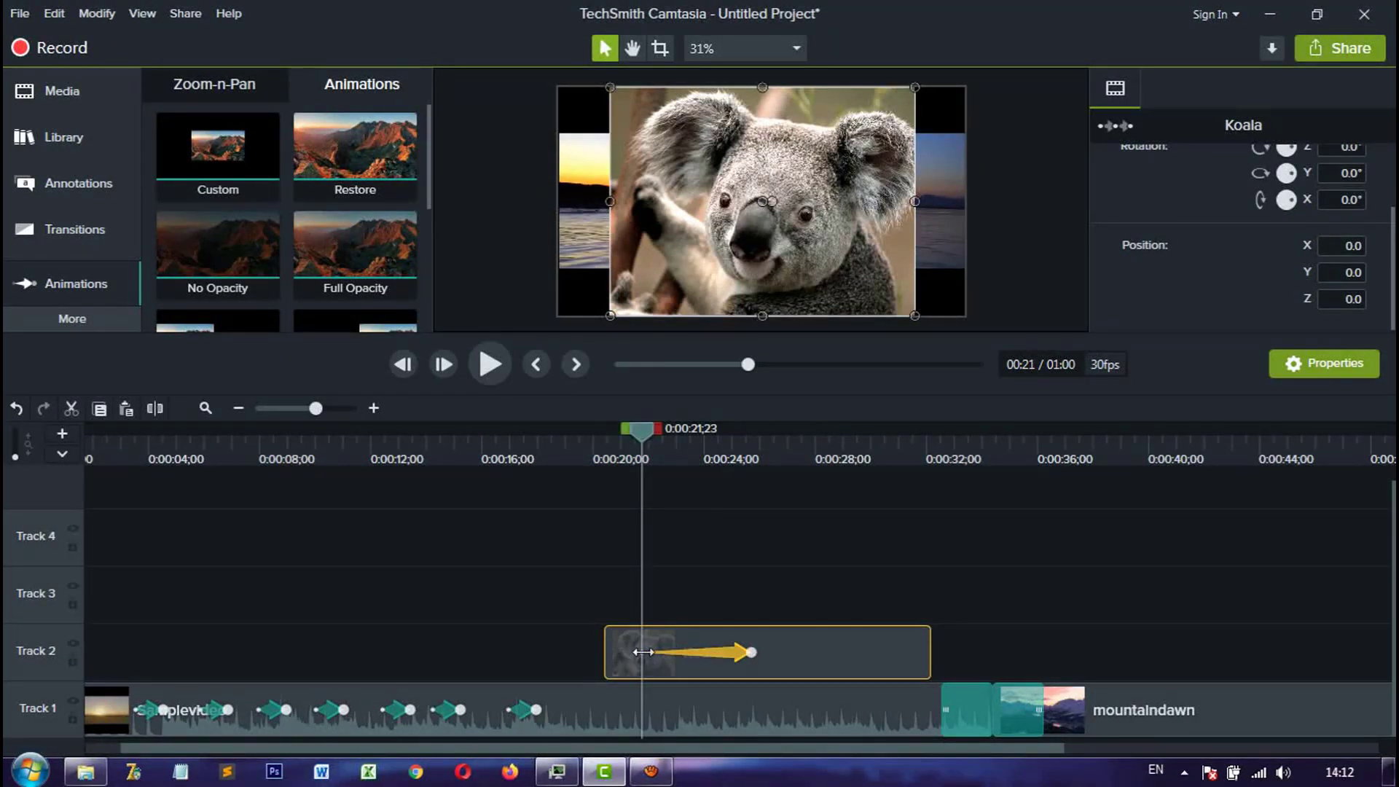
left_click(750, 651)
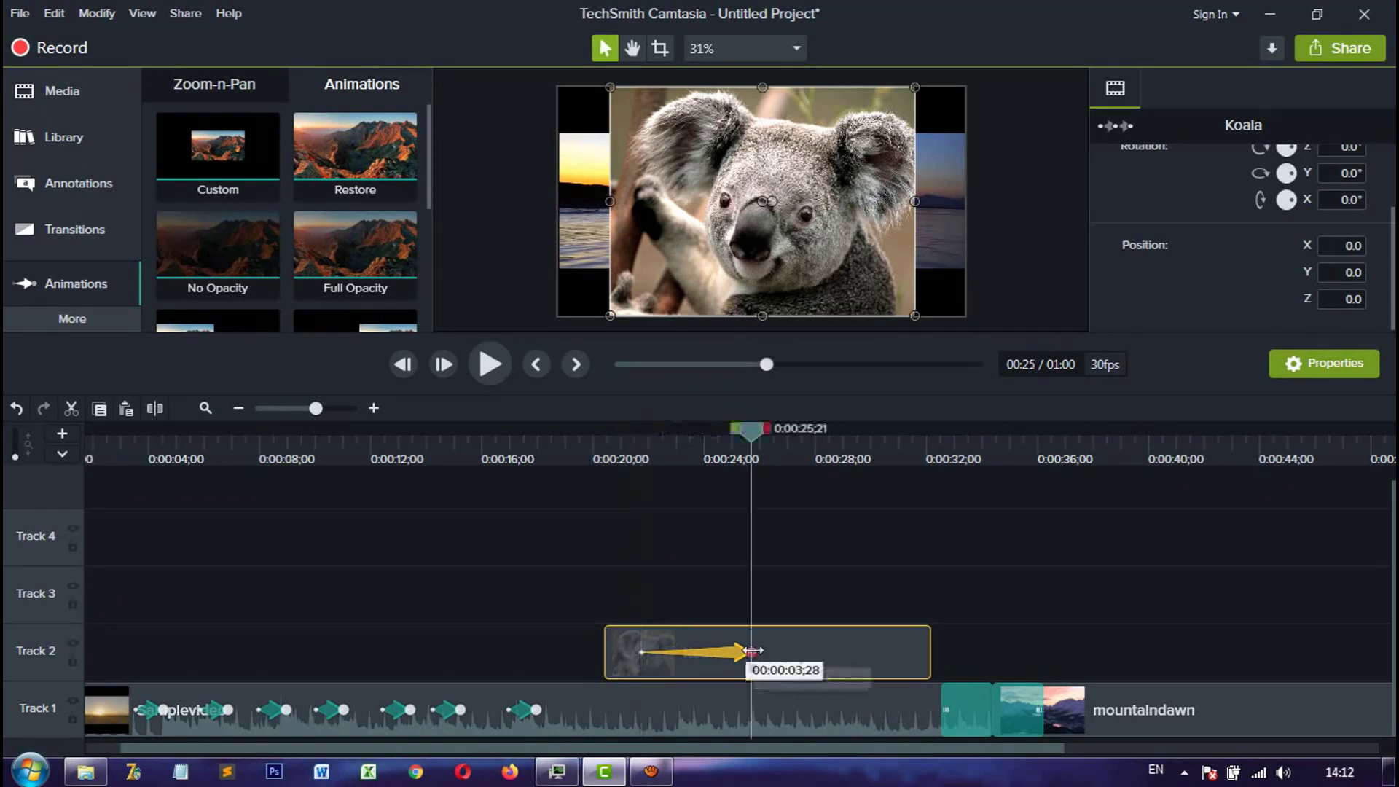
left_click(641, 653)
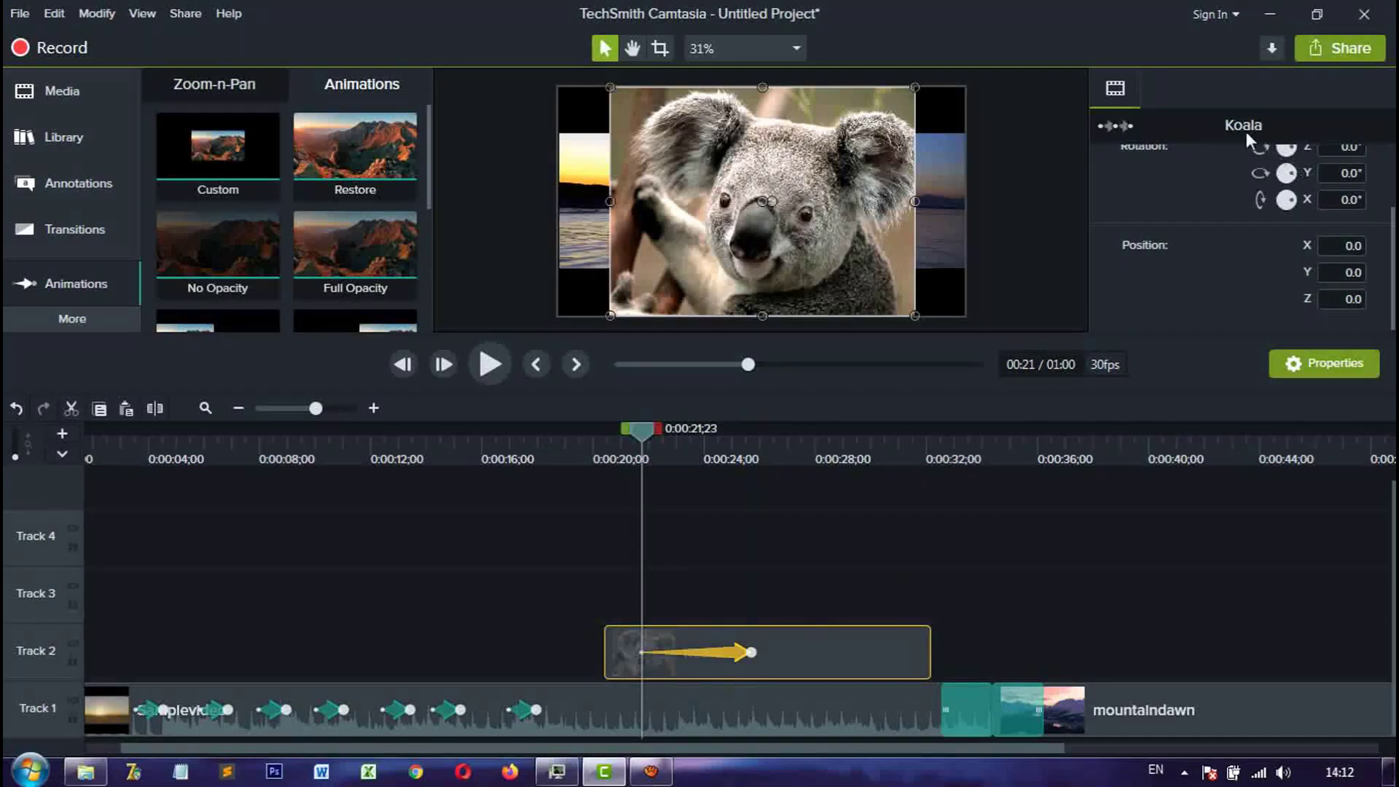
scroll(1229, 240, "up", 2)
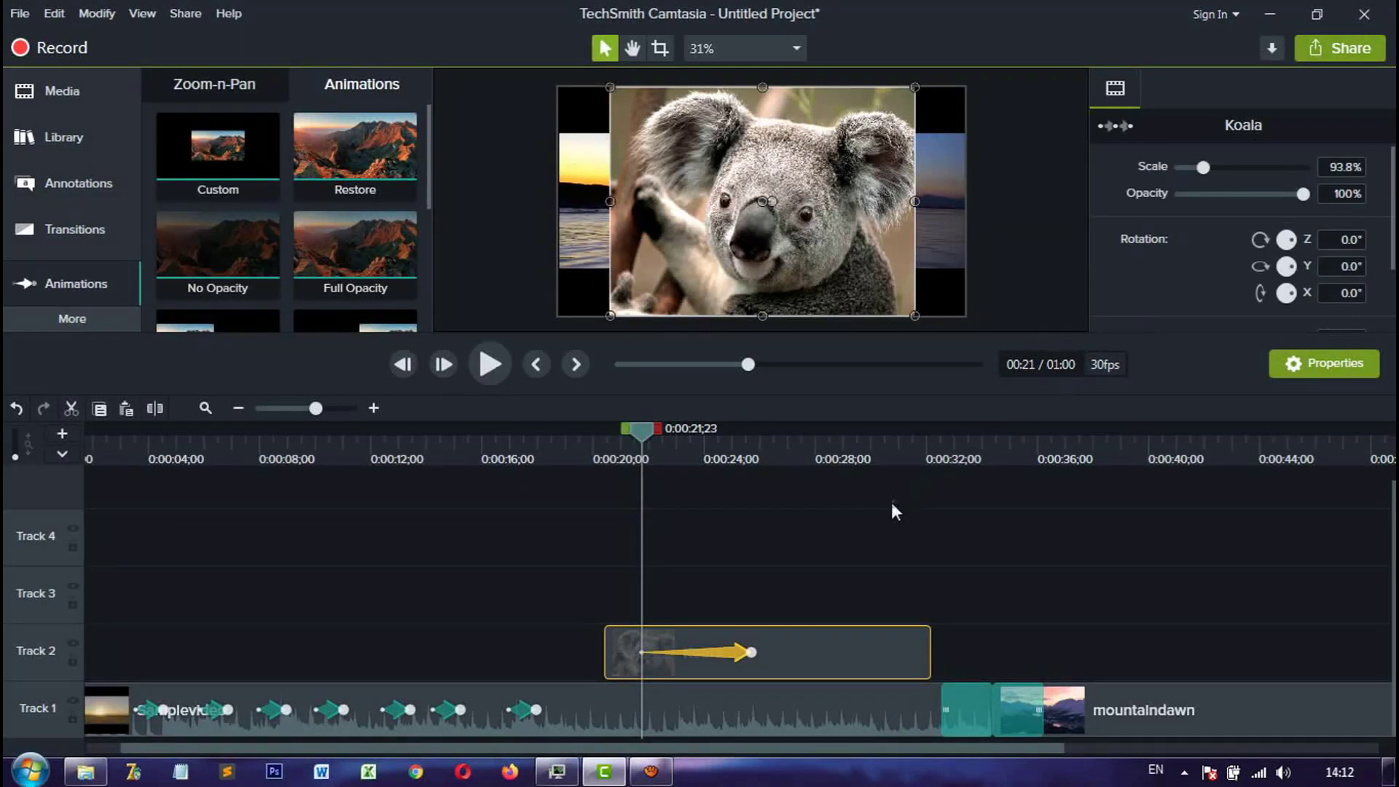
left_click(752, 652)
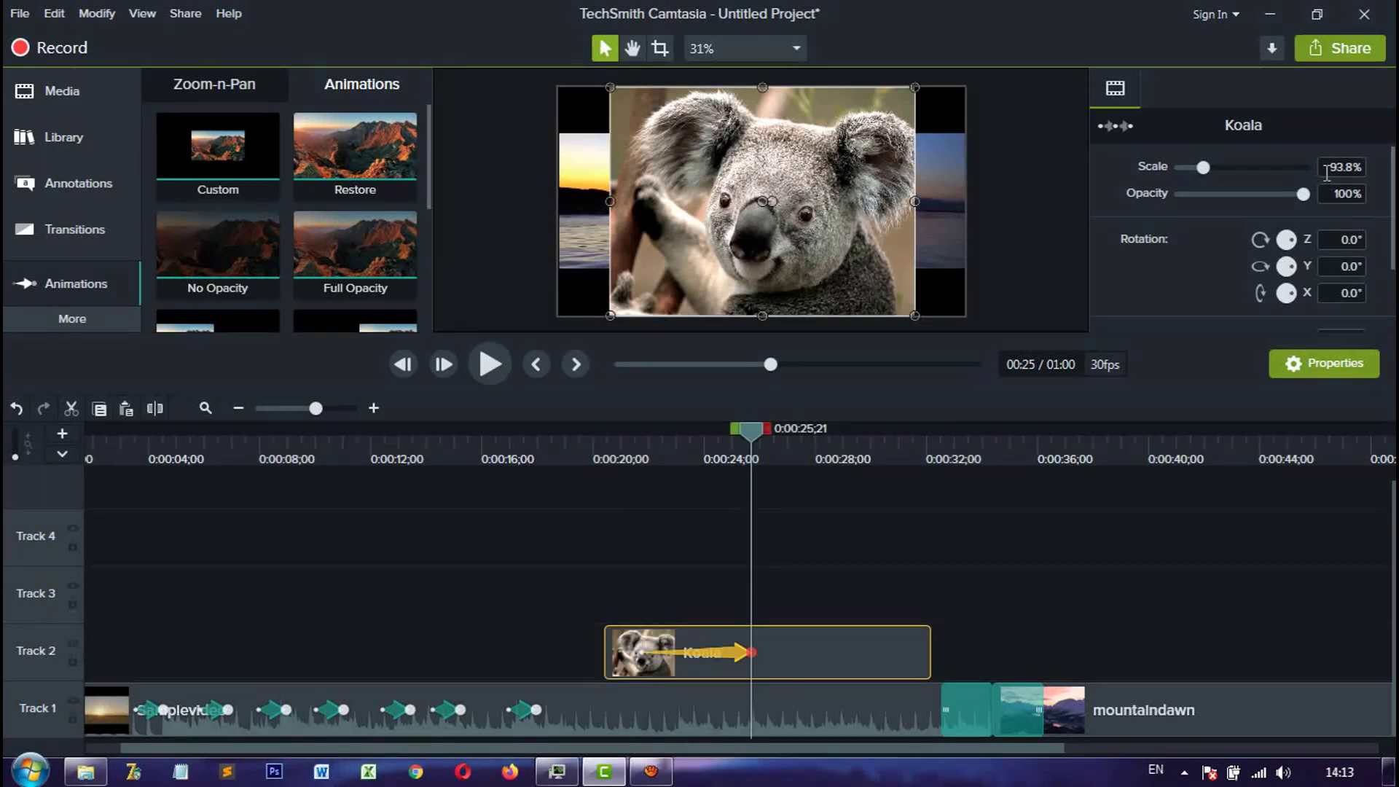
left_click(640, 655)
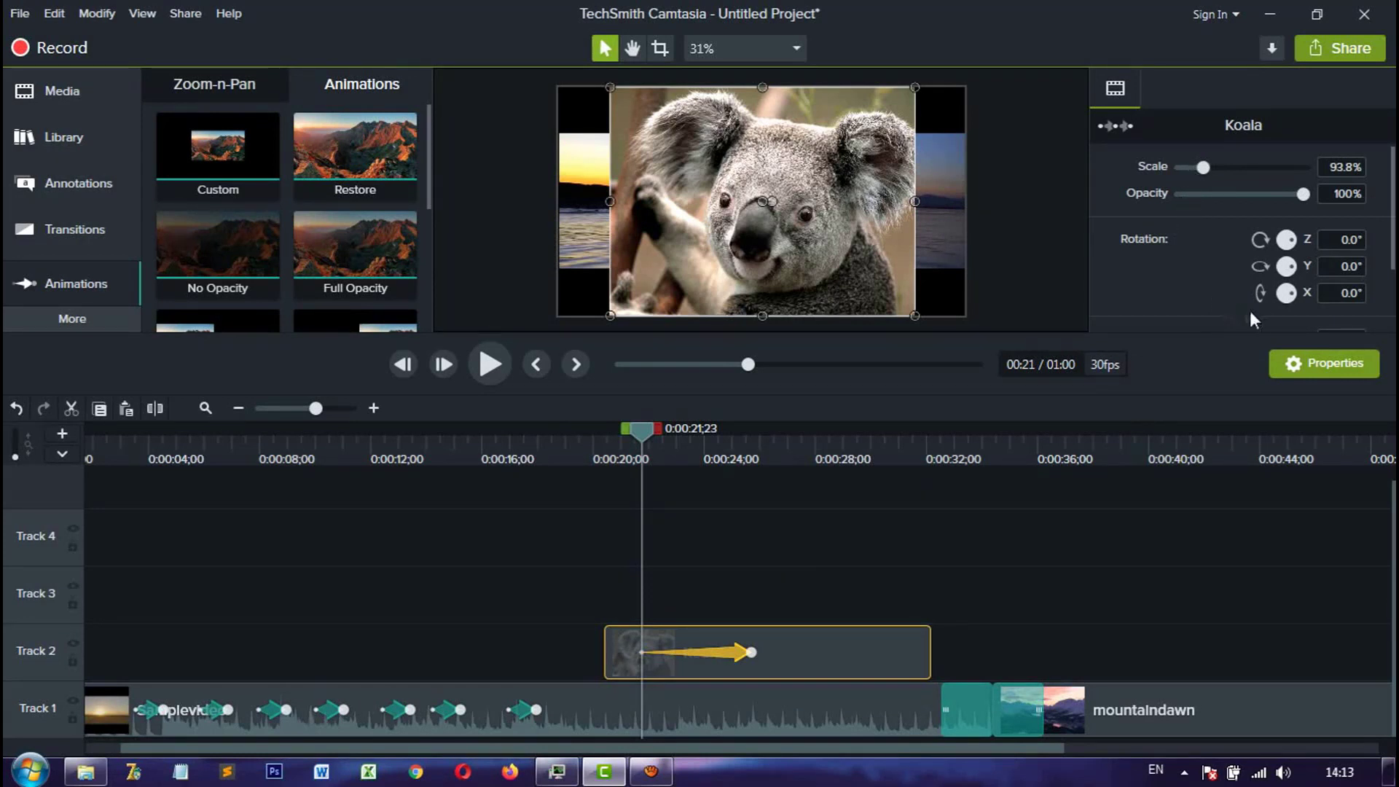
scroll(1223, 257, "down", 2)
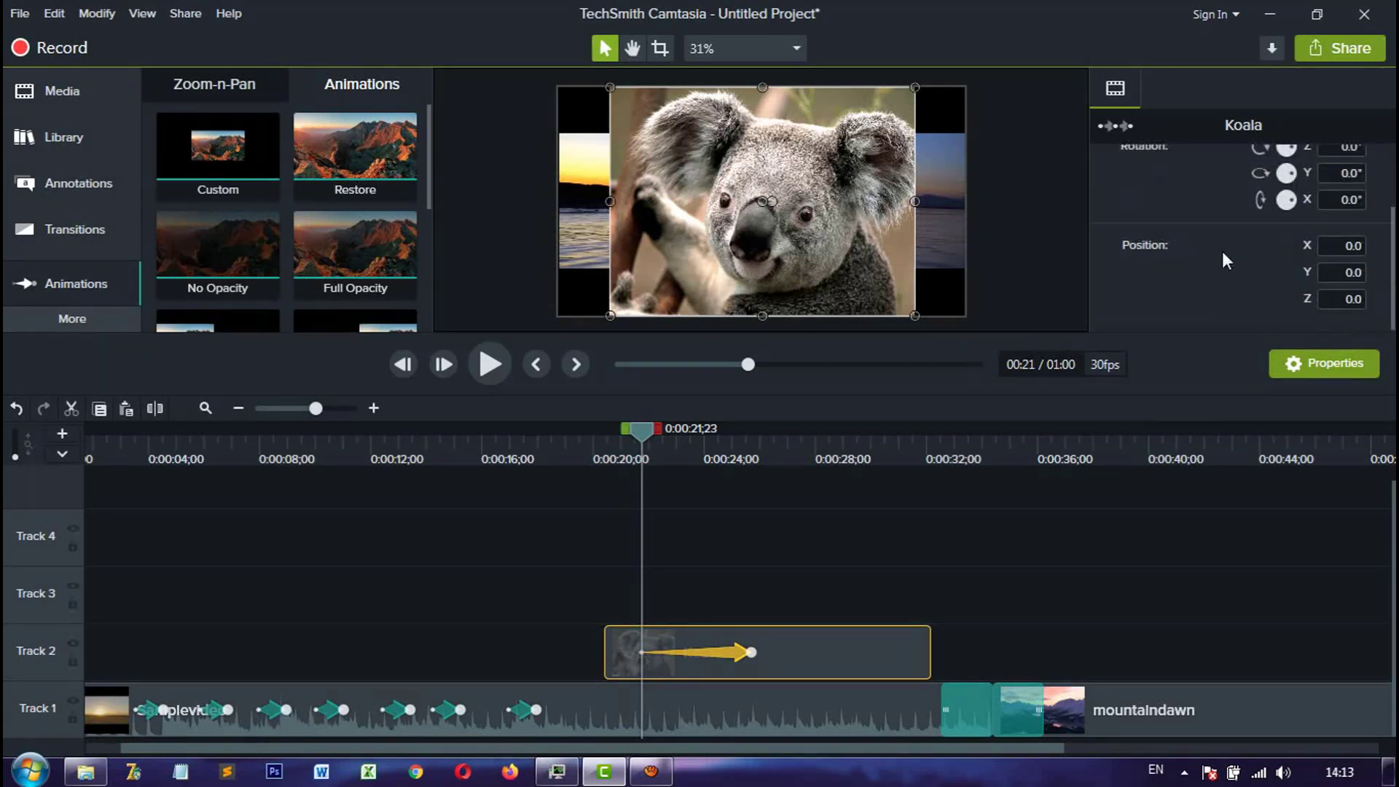
scroll(1223, 255, "up", 2)
scroll(1223, 255, "down", 2)
scroll(1194, 255, "up", 2)
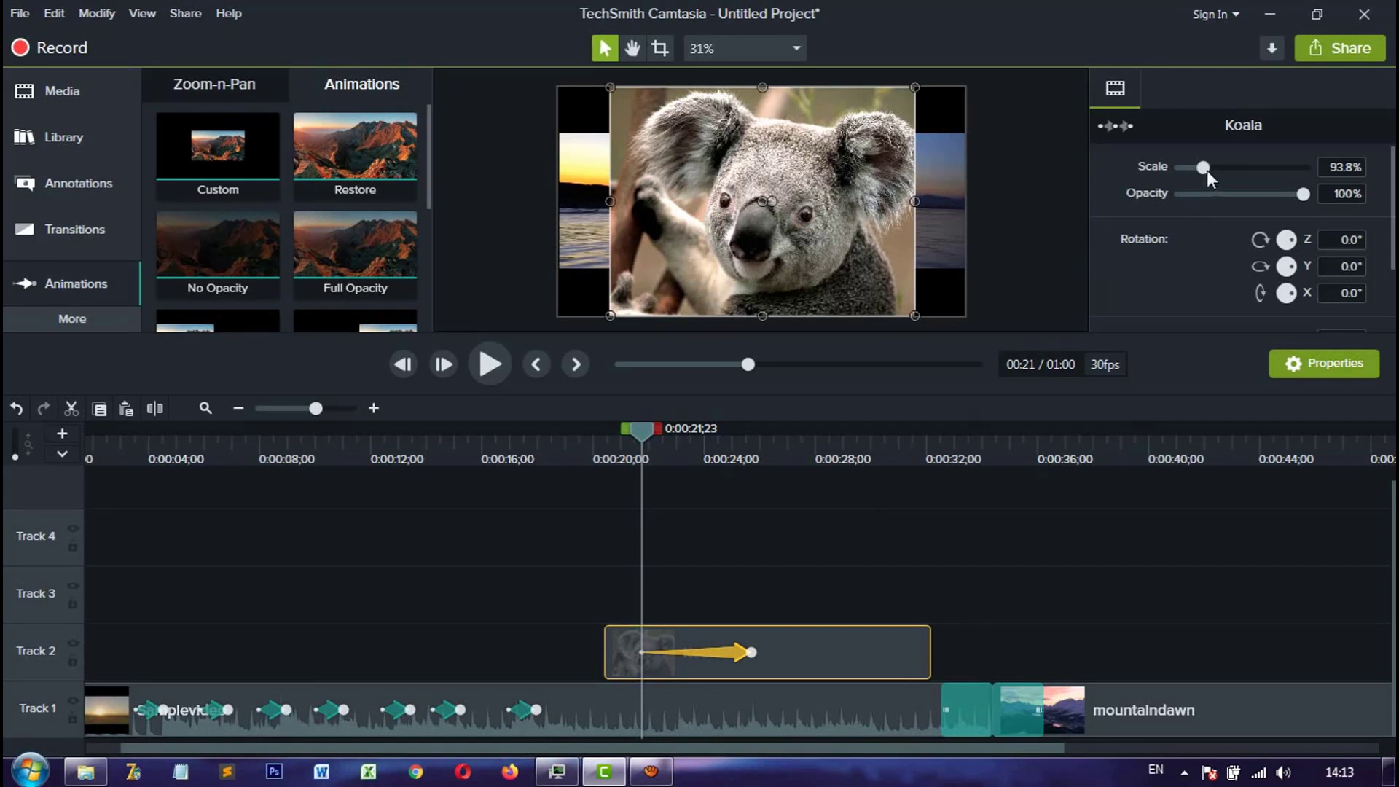
Step: Set the Koala clip's scale to 1% at the Custom animation's start point and play it from 0:00:21;06
left_click_drag(1205, 169, 1141, 182)
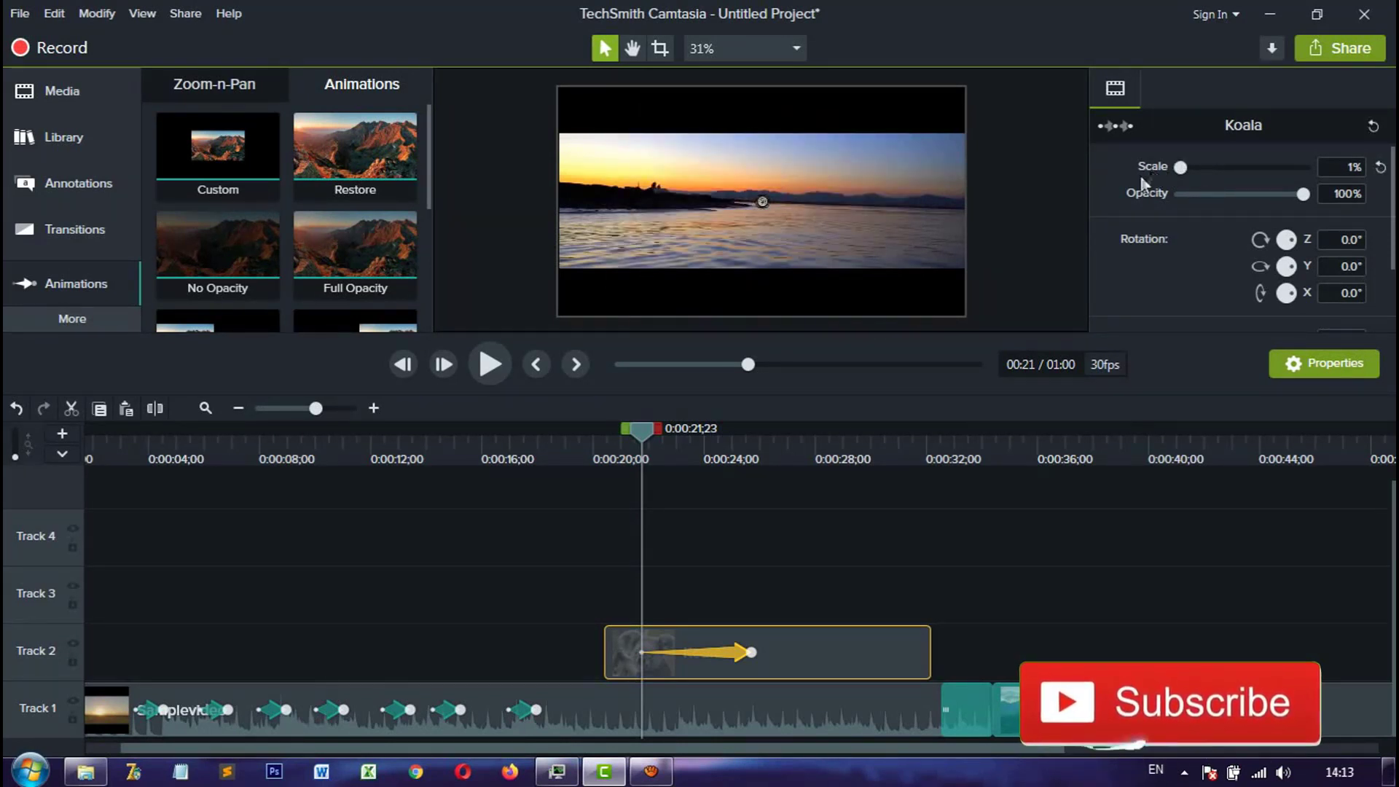
left_click_drag(642, 433, 628, 434)
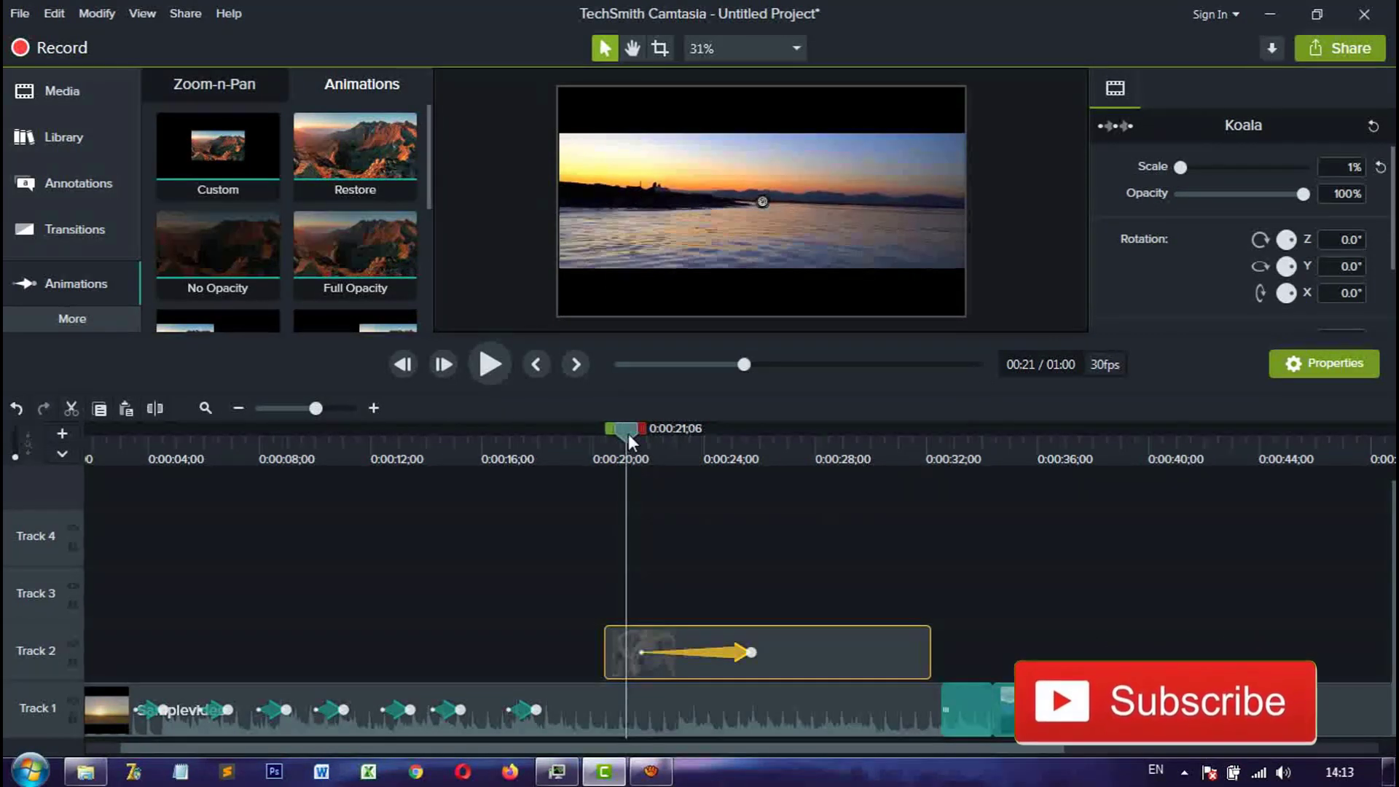
left_click(493, 374)
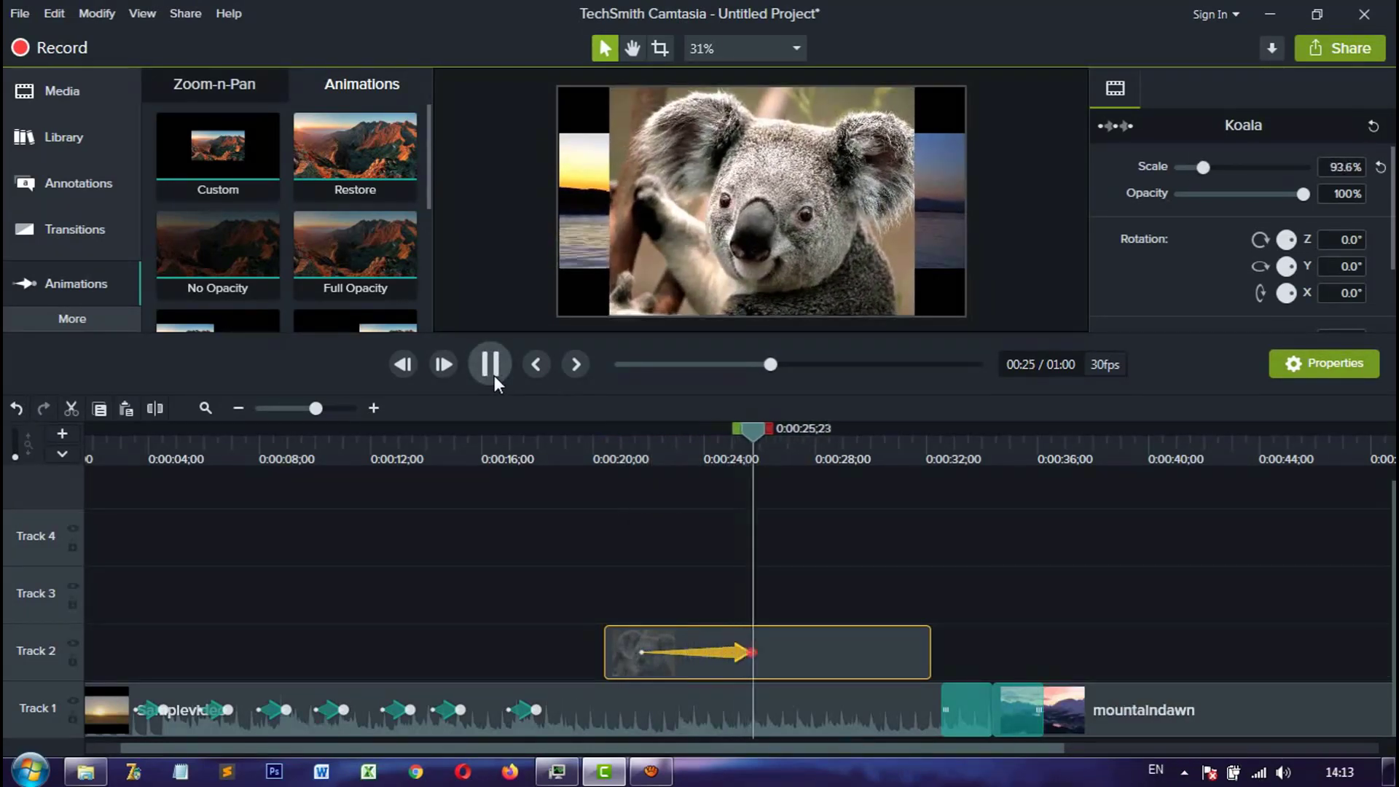
left_click(490, 365)
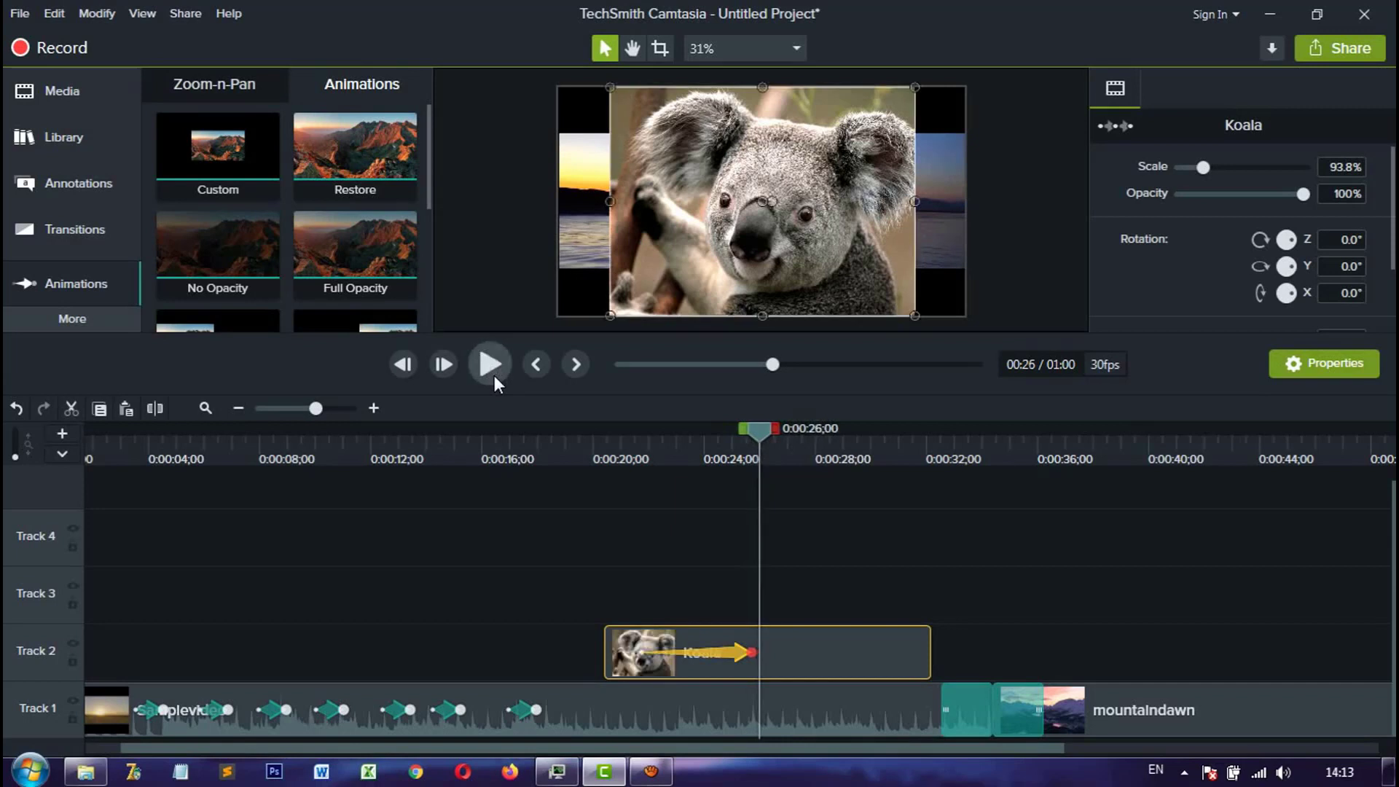
Step: Set the Koala clip's opacity to 0% at the Custom animation's start point and play the animation from 0:00:21;23
left_click(645, 650)
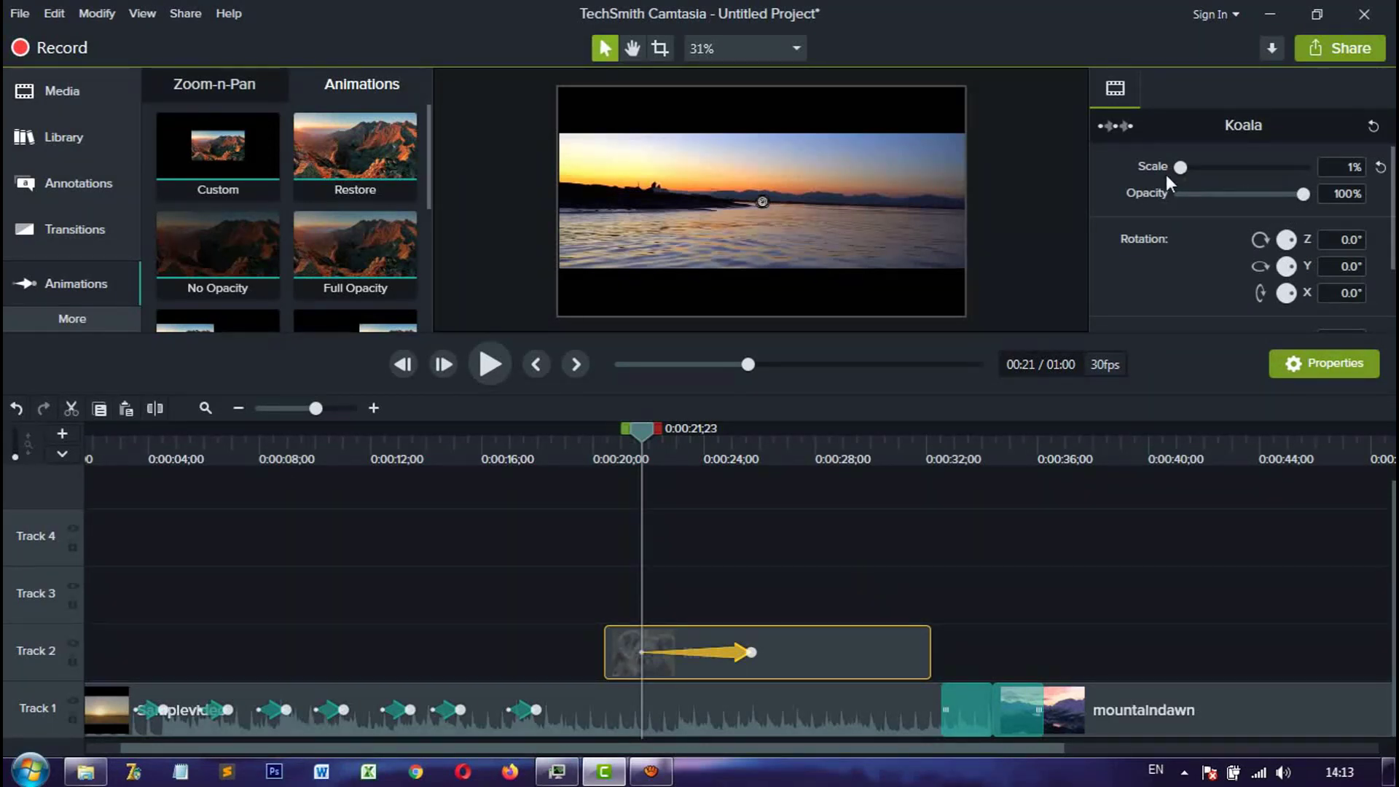
left_click_drag(1301, 194, 1164, 208)
left_click(485, 369)
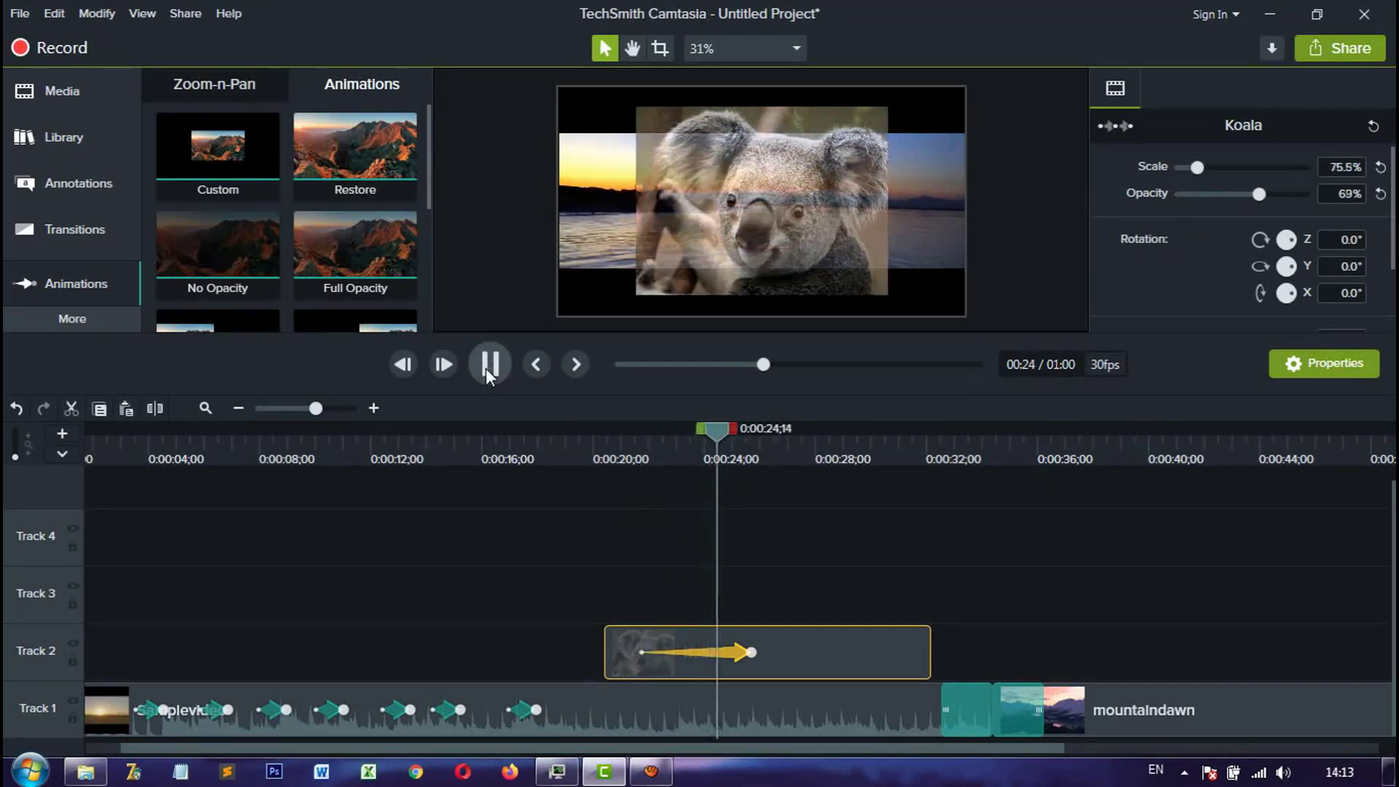
left_click(485, 369)
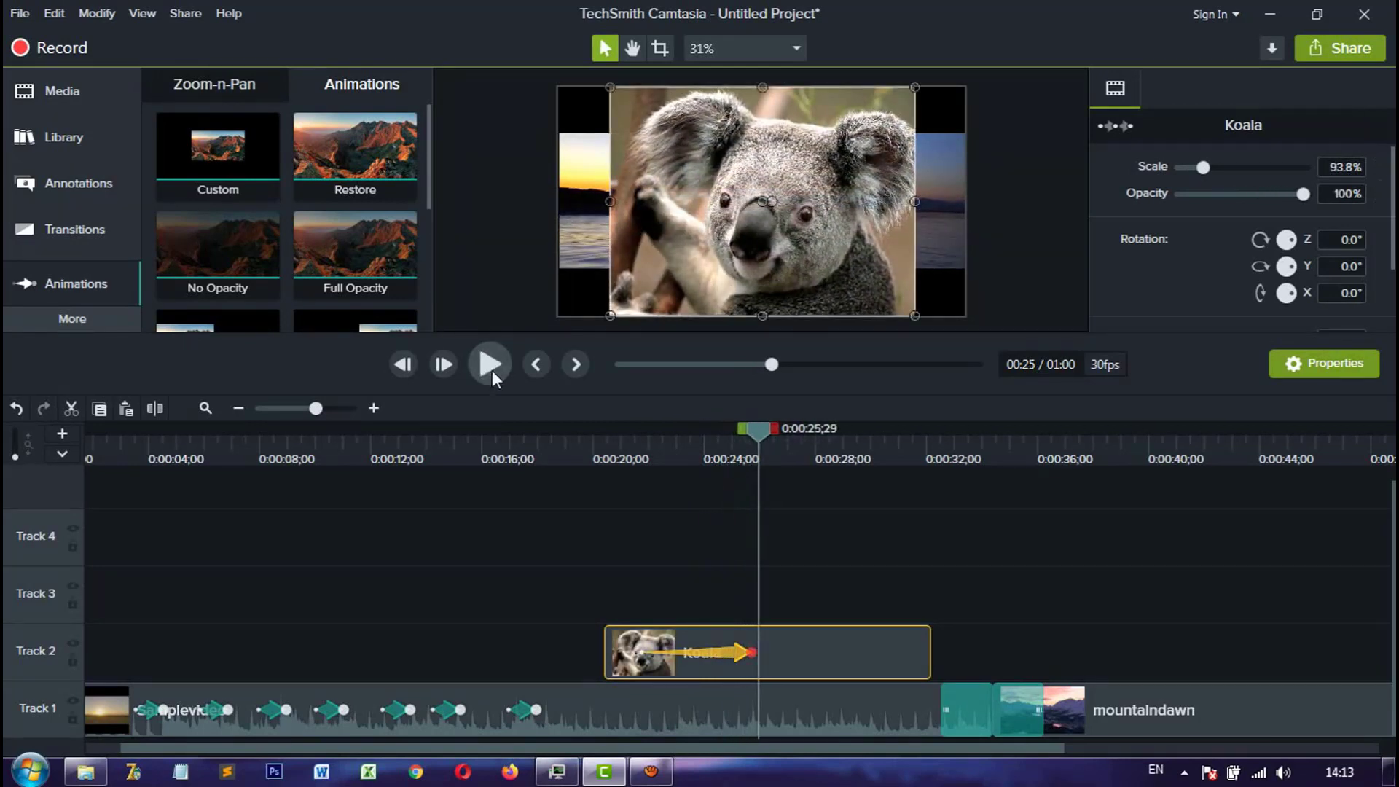
Step: Set the Koala clip's scale to 93.8% at the Custom animation's start point and play the animation from 0:00:21;23
left_click(752, 652)
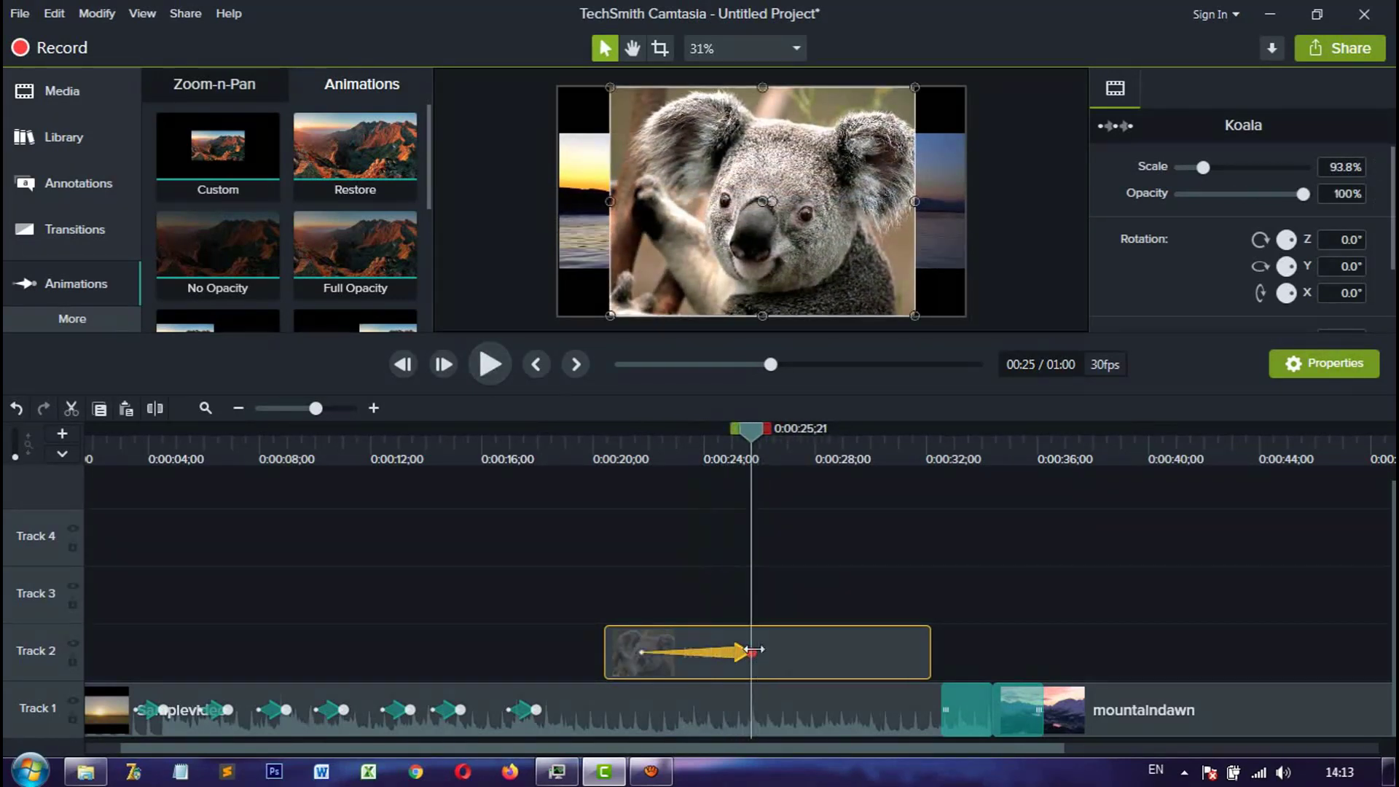
left_click(641, 653)
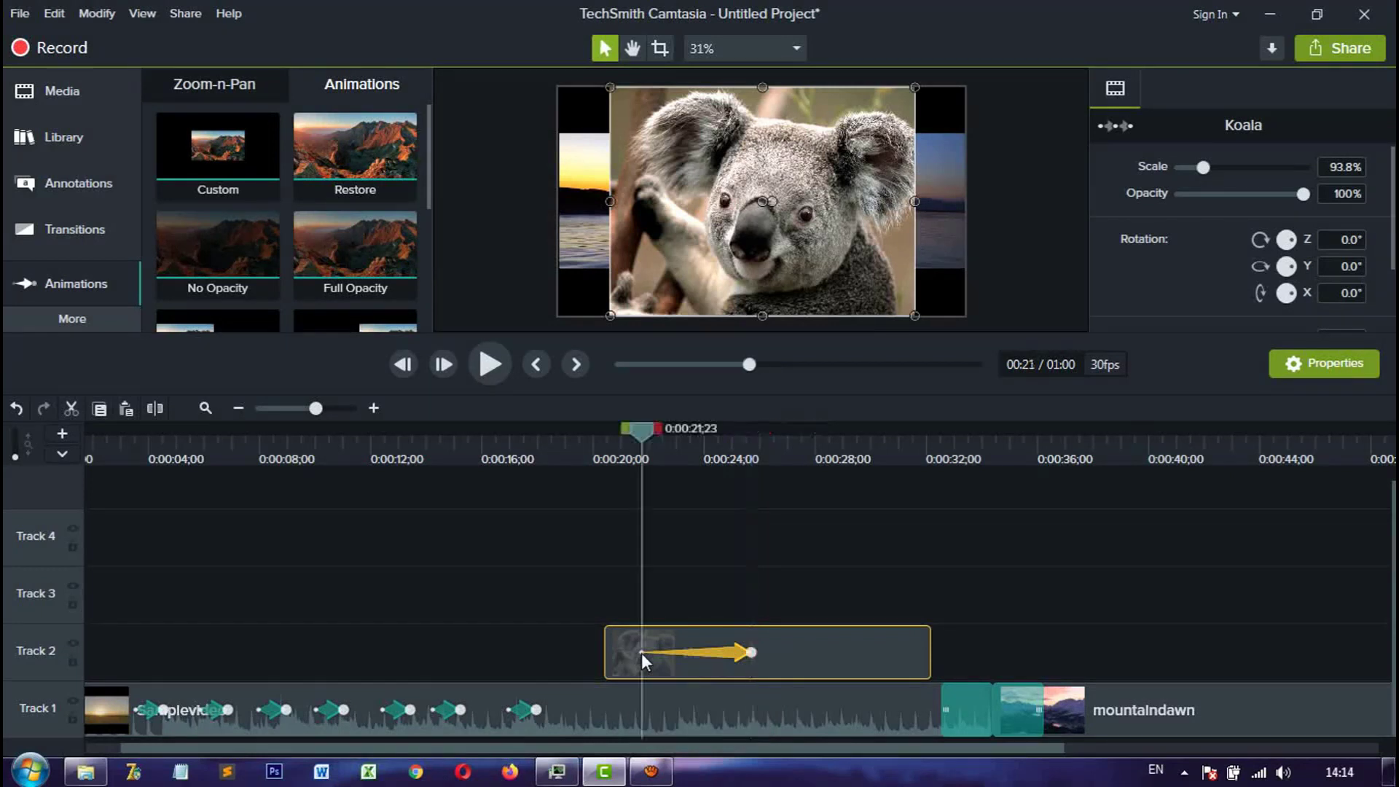
double_click(1356, 167)
type("9")
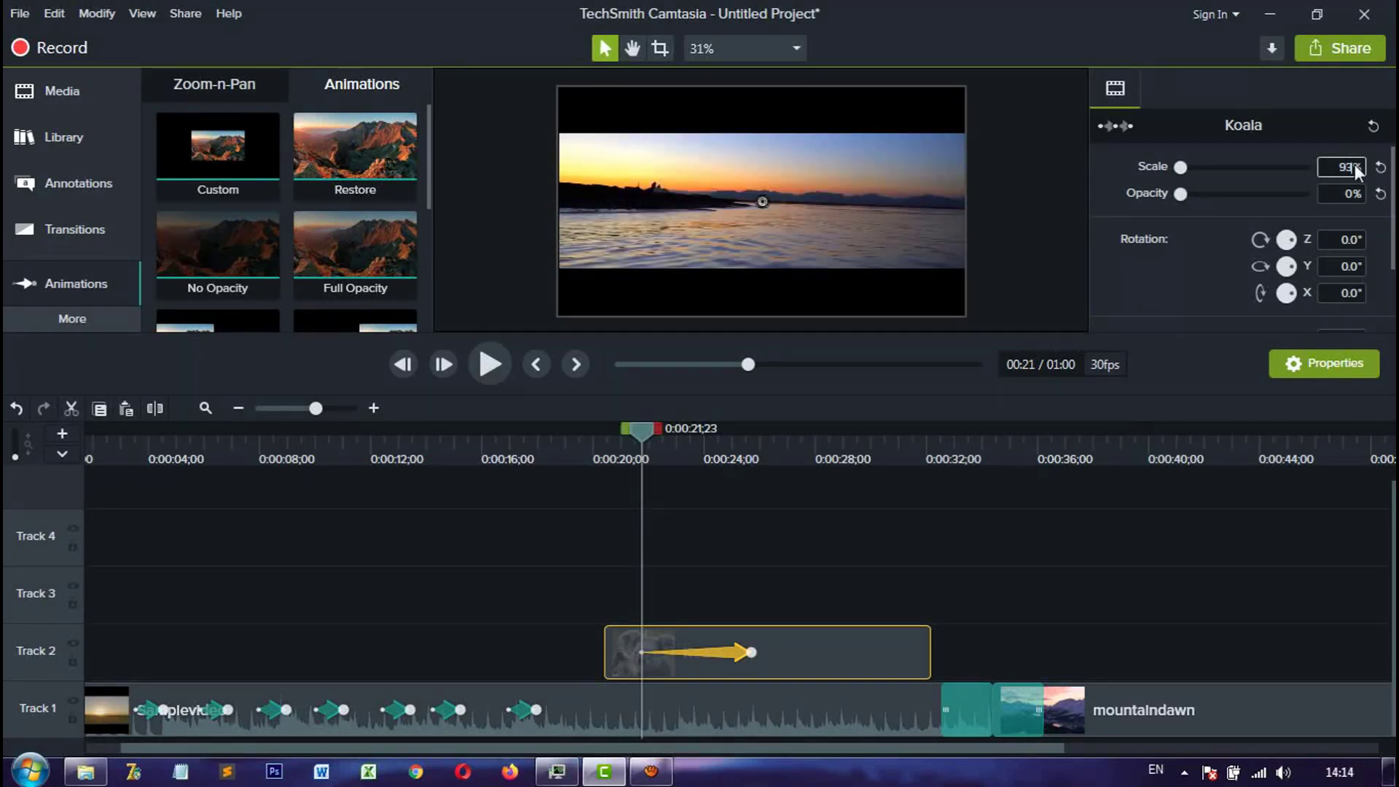
type("3.8")
key("Return")
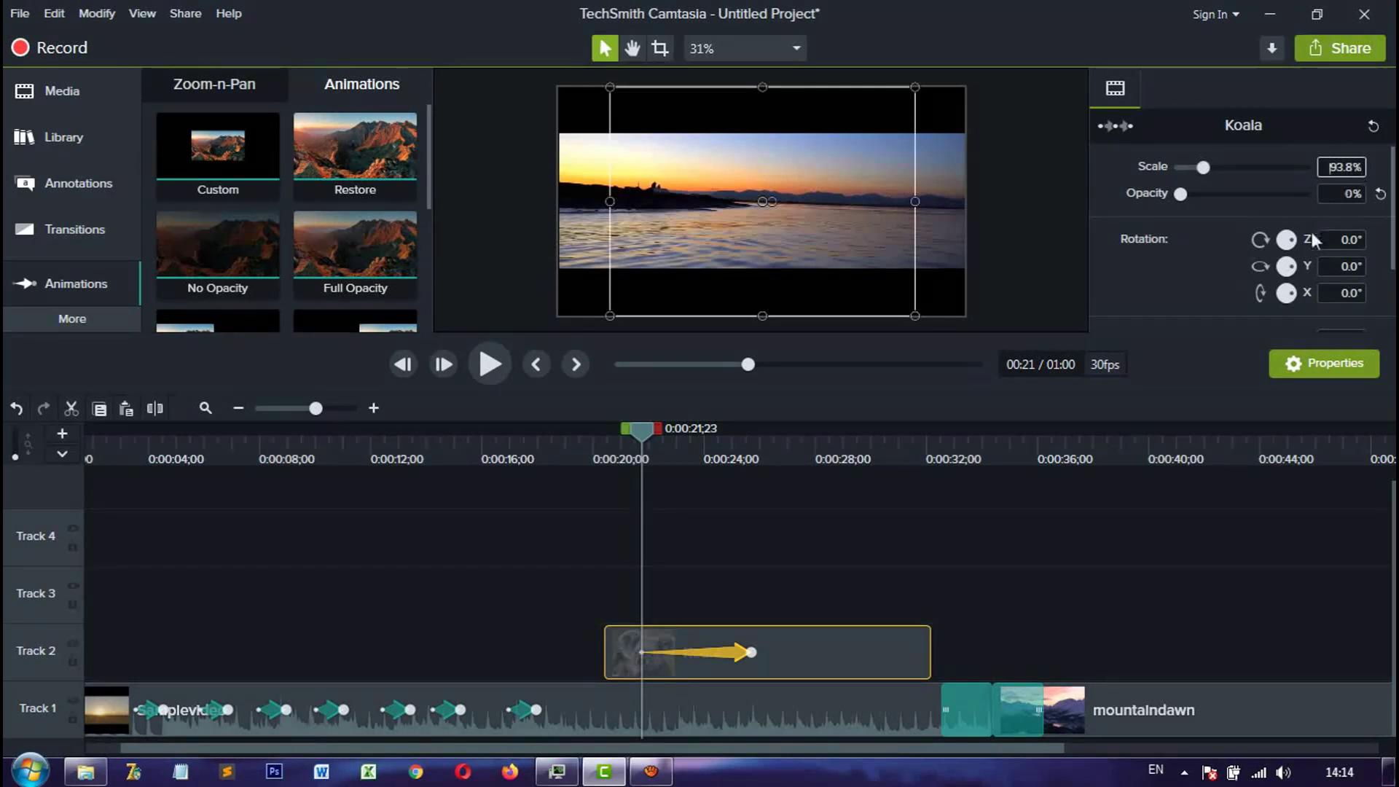
left_click(493, 366)
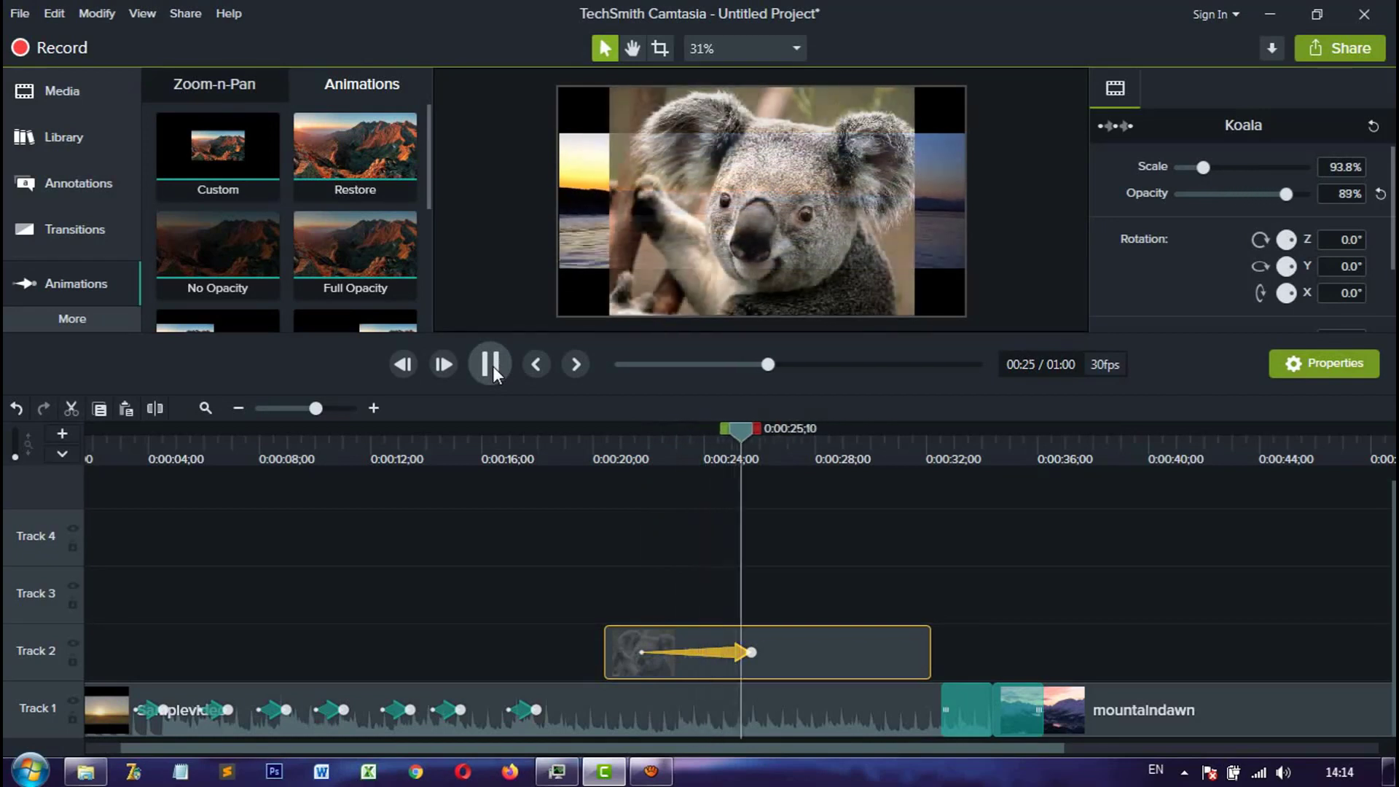
Step: Set the Koala clip's X rotation to -727.1° at the Custom animation's start point
left_click(493, 365)
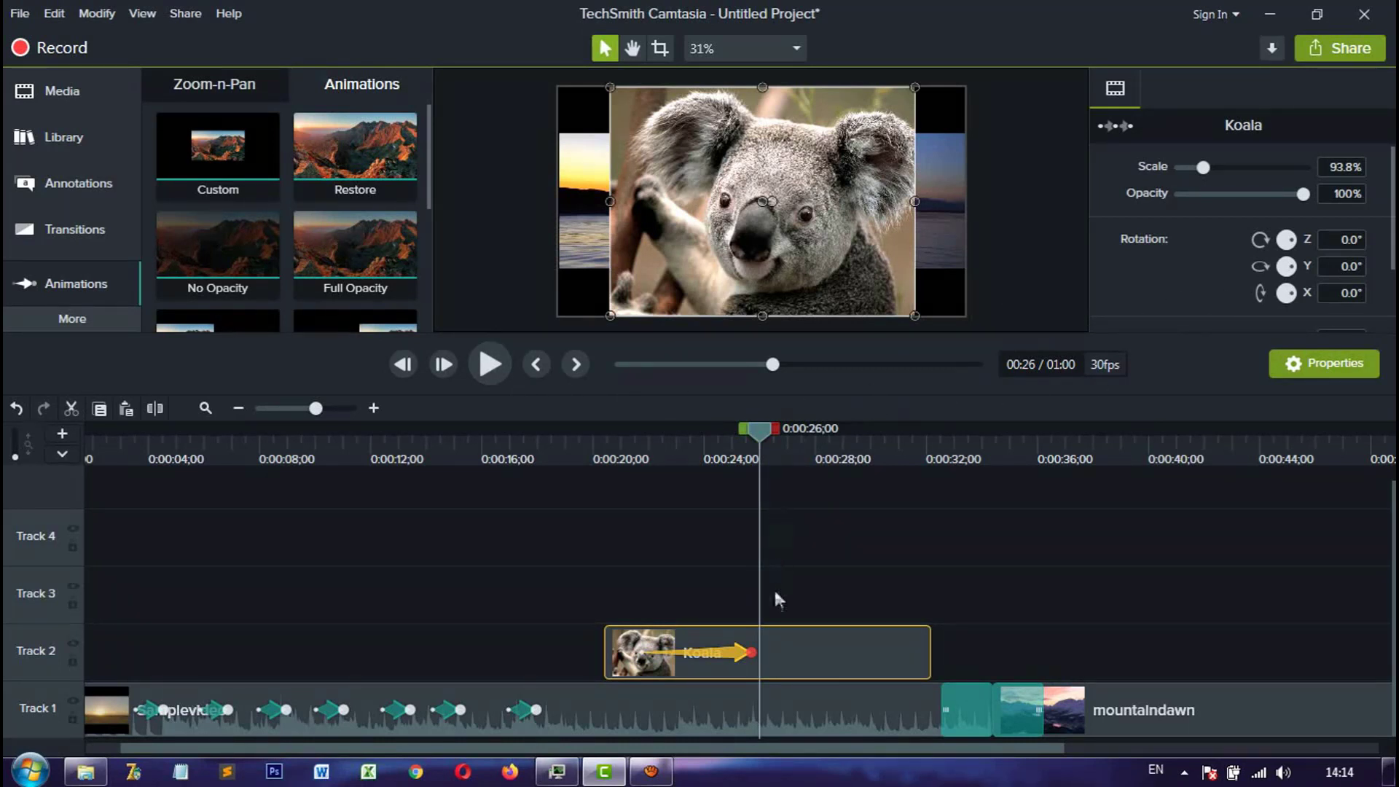
left_click(754, 653)
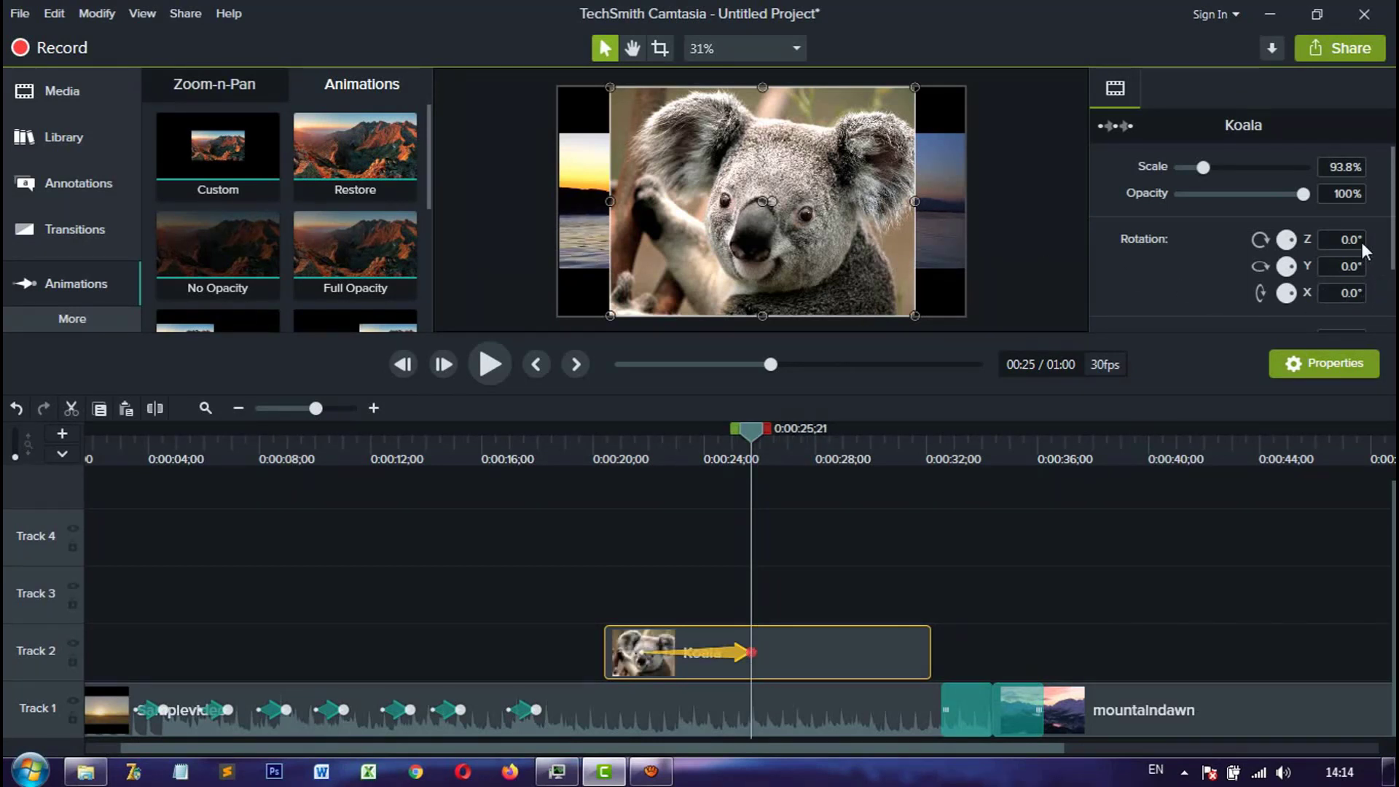
left_click(644, 653)
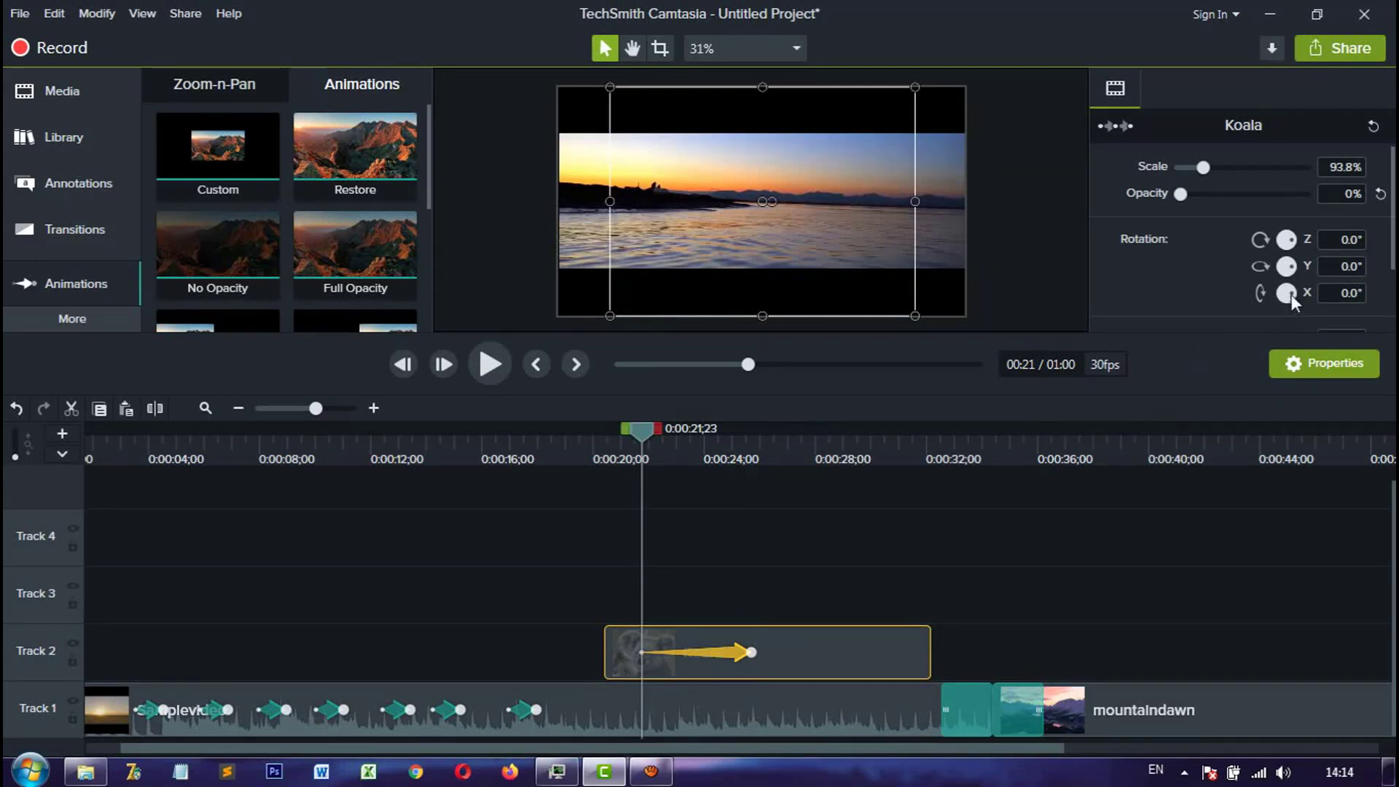
mouse_move(1291, 291)
left_mouse_down()
mouse_move(1290, 305)
mouse_move(1270, 284)
mouse_move(1295, 294)
left_mouse_up()
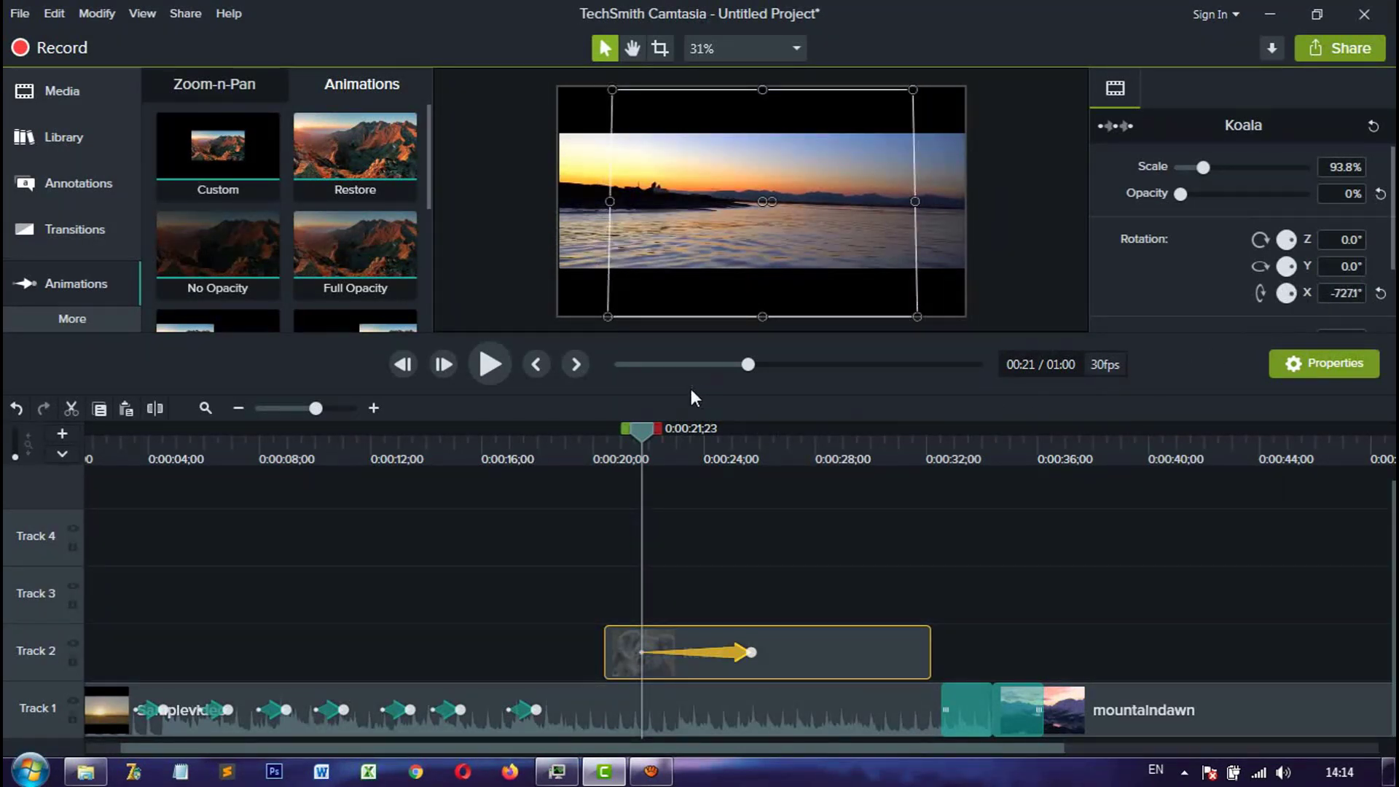
left_click_drag(641, 431, 614, 431)
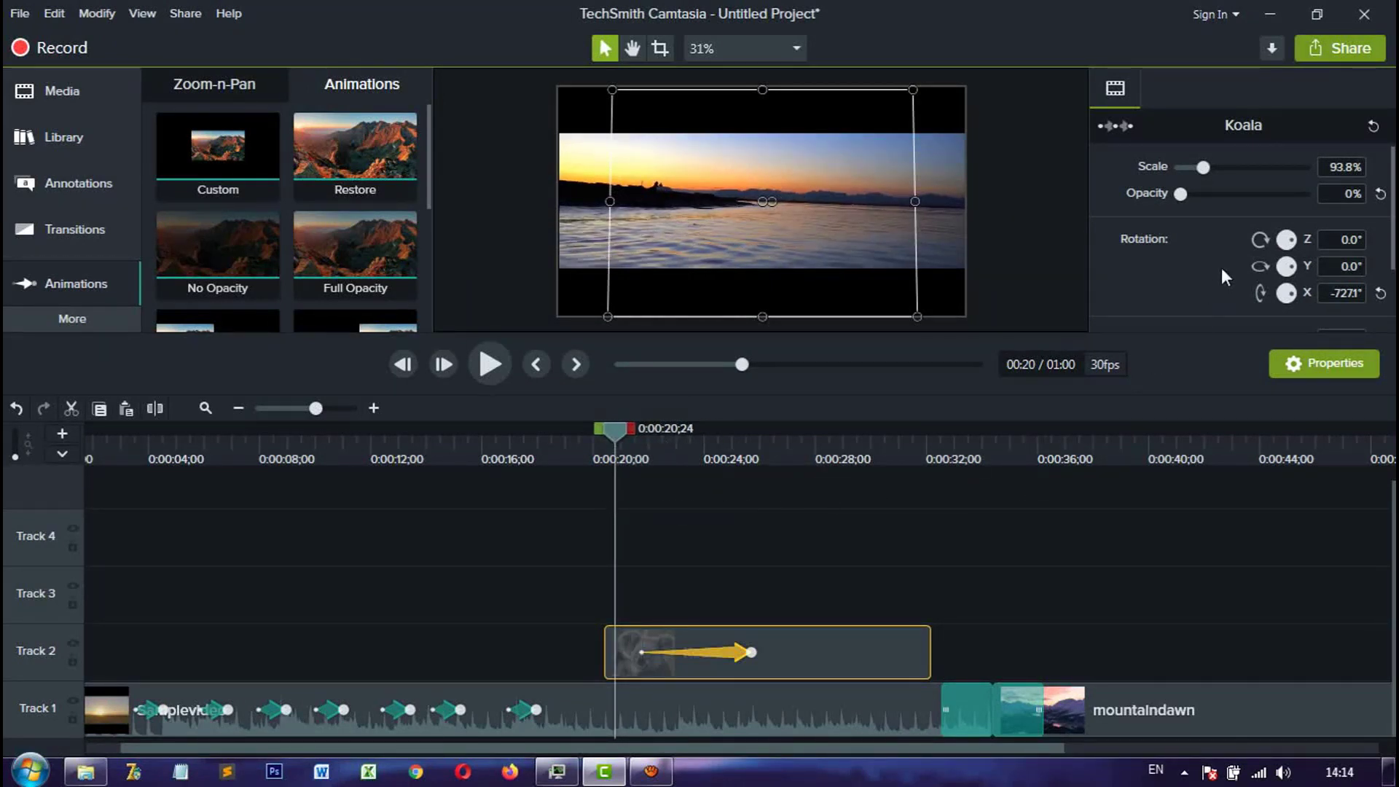
Step: Set the Koala clip's opacity to 100% at the Custom animation's start point and play the animation from just before that point
left_click(640, 653)
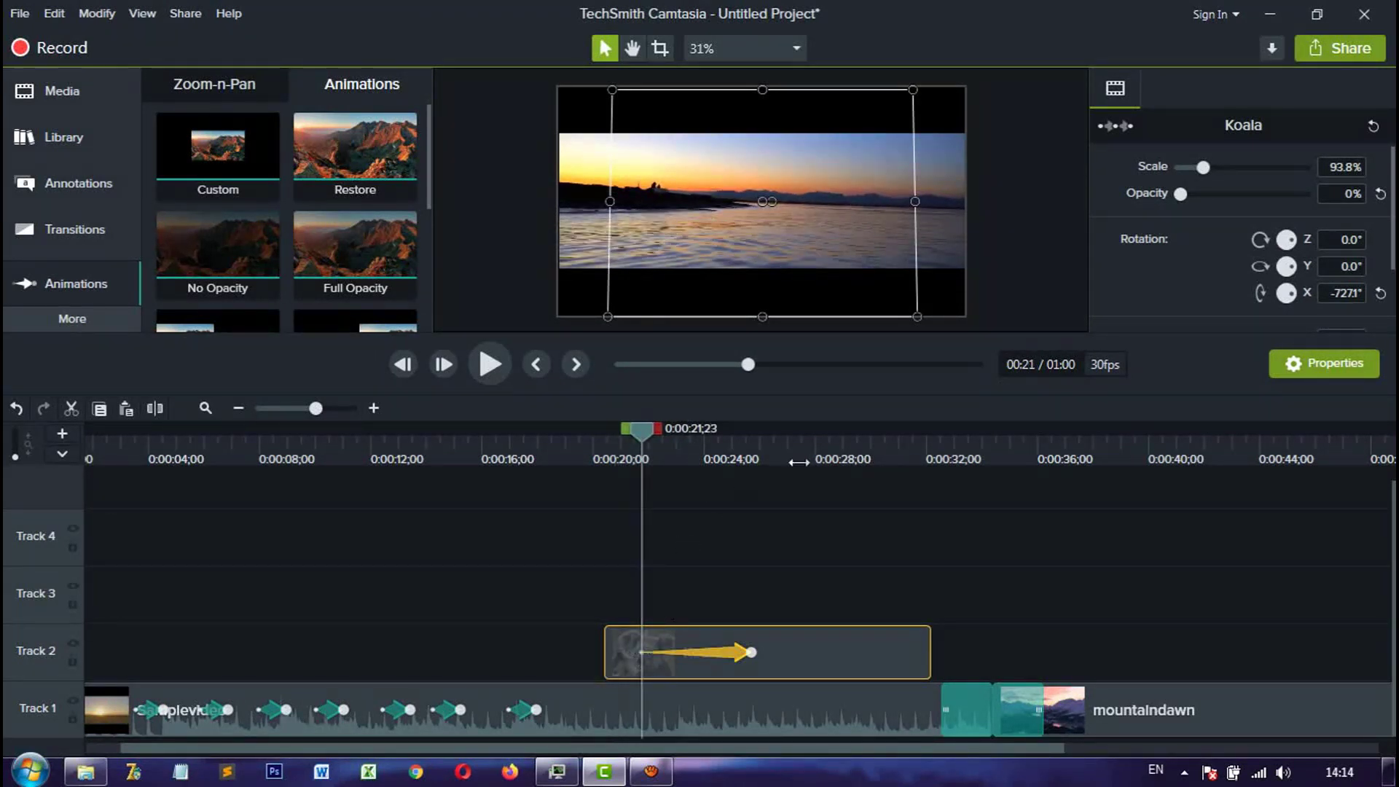
left_click_drag(1180, 195, 1319, 205)
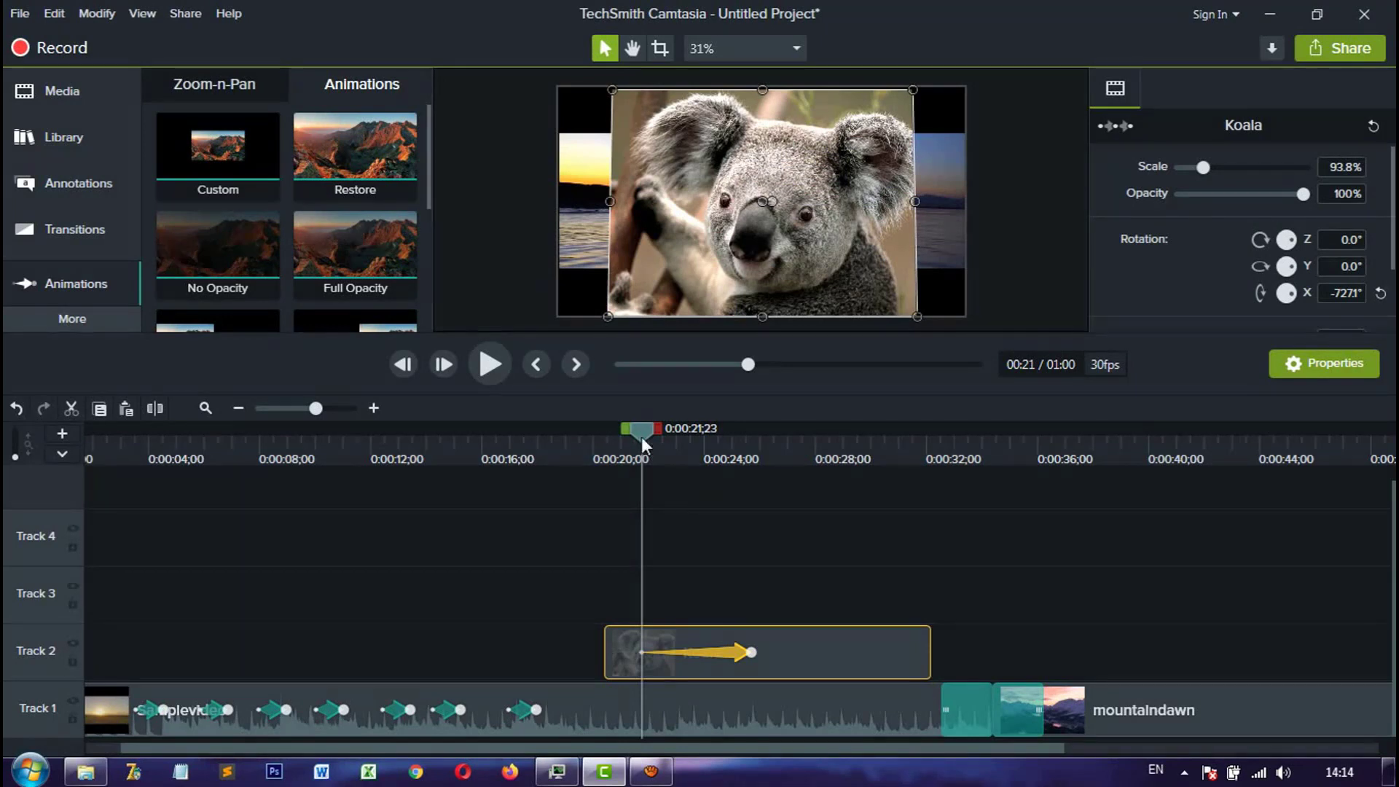
left_click_drag(641, 435, 615, 436)
left_click(487, 364)
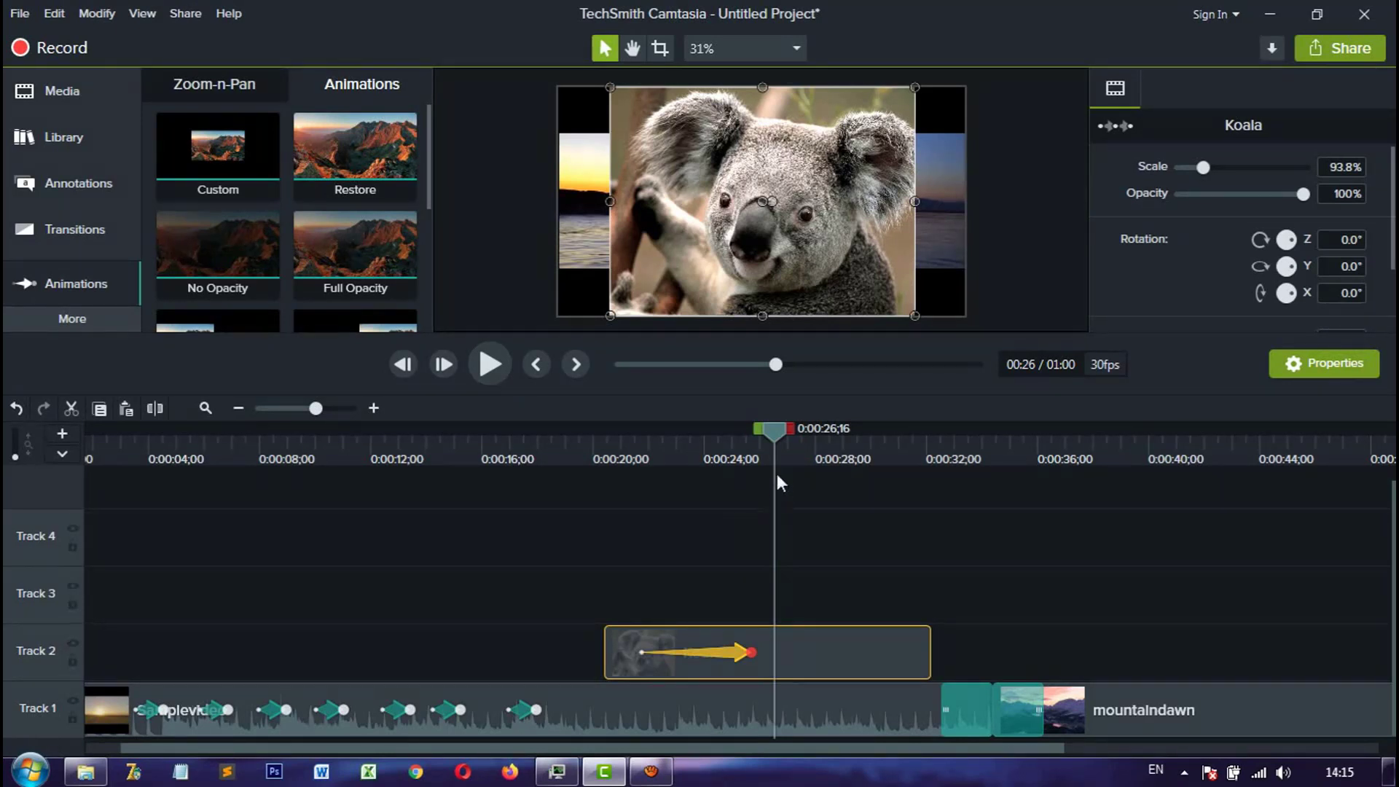
Step: Move the Koala image to the canvas's right edge at the animation's end point and to the left edge at its start point
left_click_drag(779, 435, 771, 398)
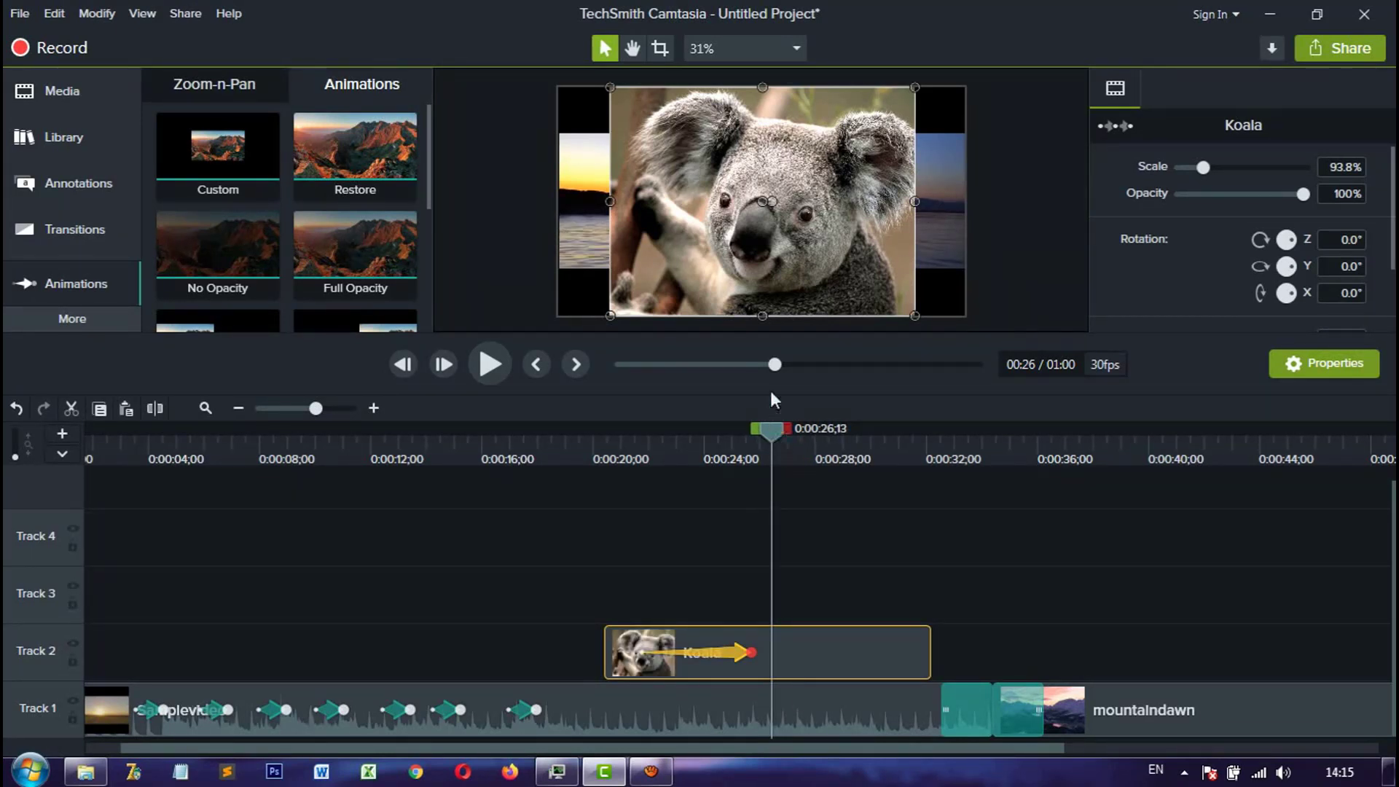
double_click(752, 652)
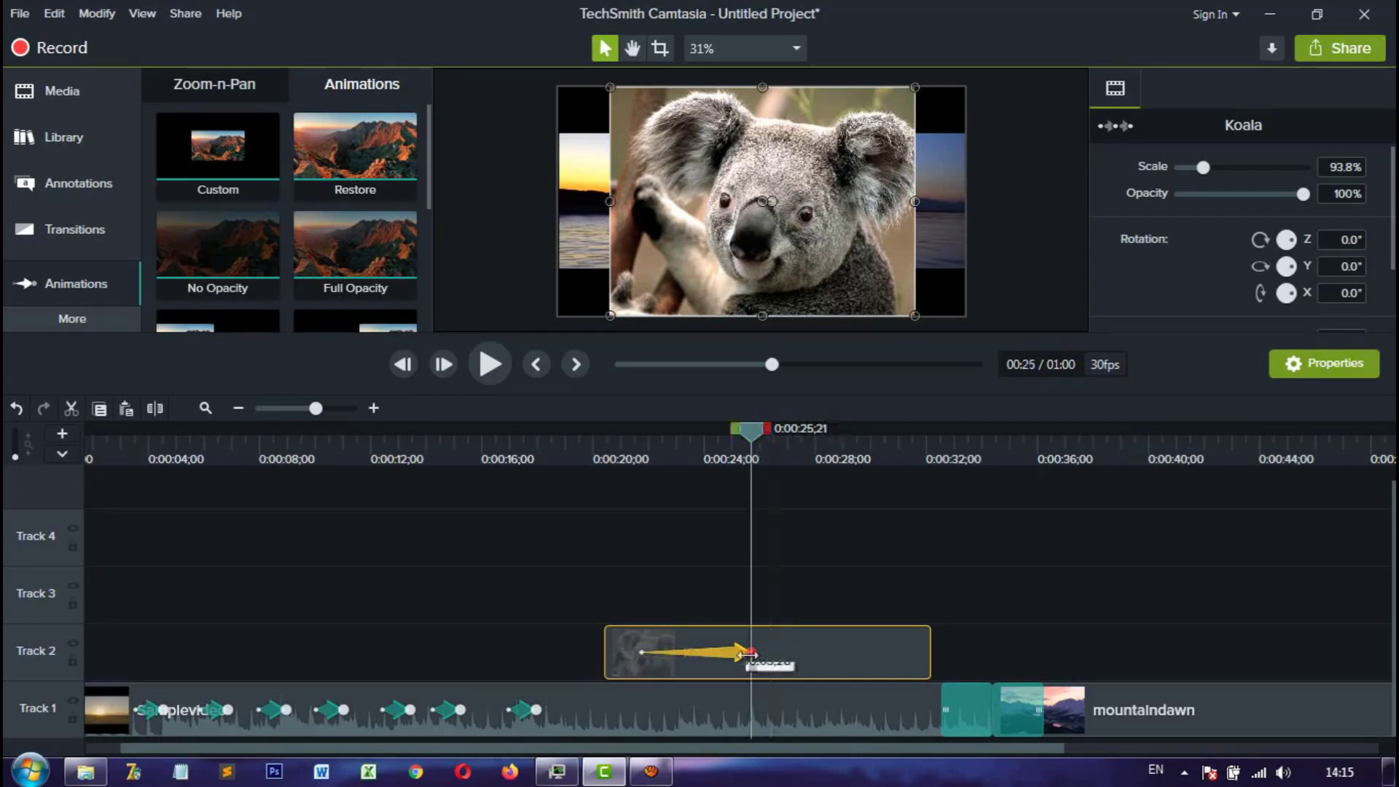
left_click_drag(675, 255, 724, 257)
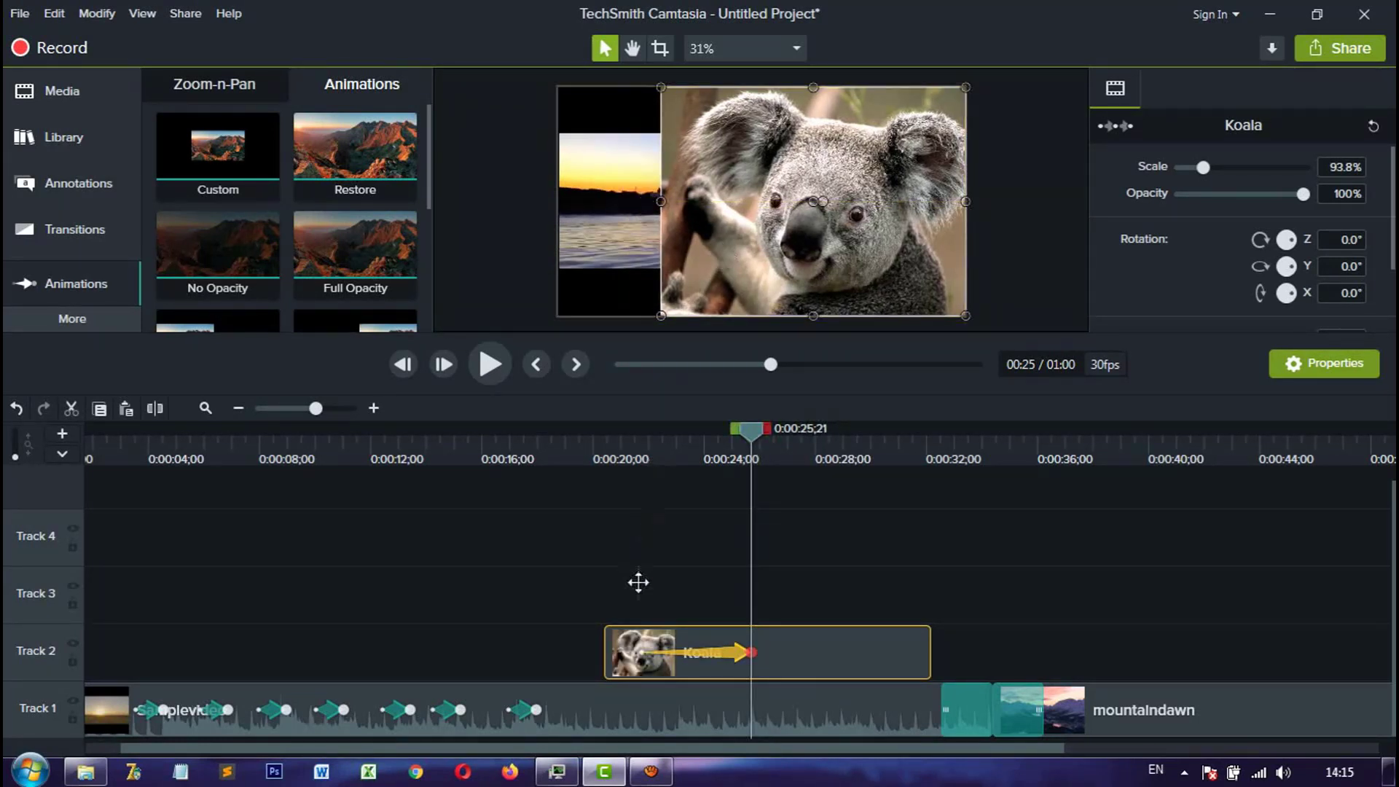
left_click(641, 651)
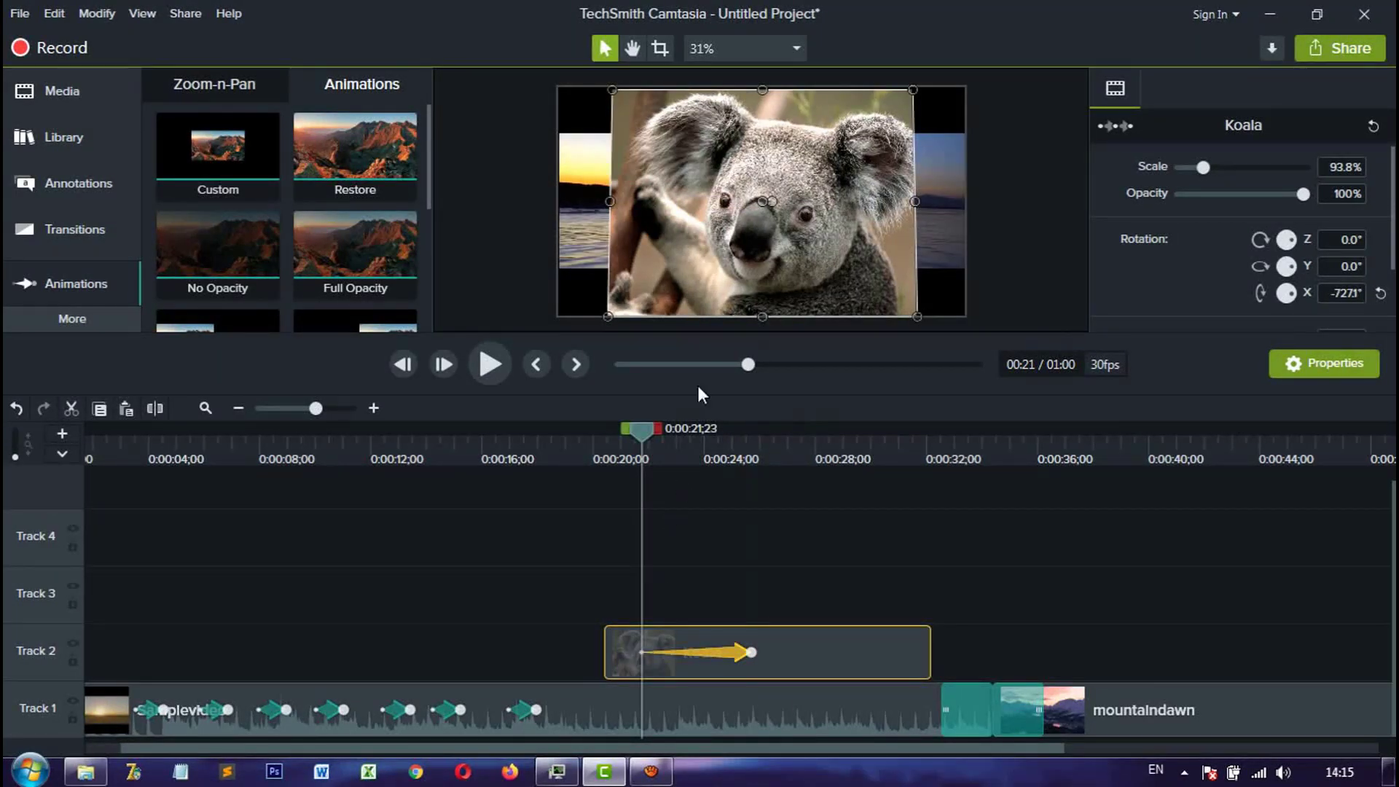
left_click_drag(765, 261, 736, 252)
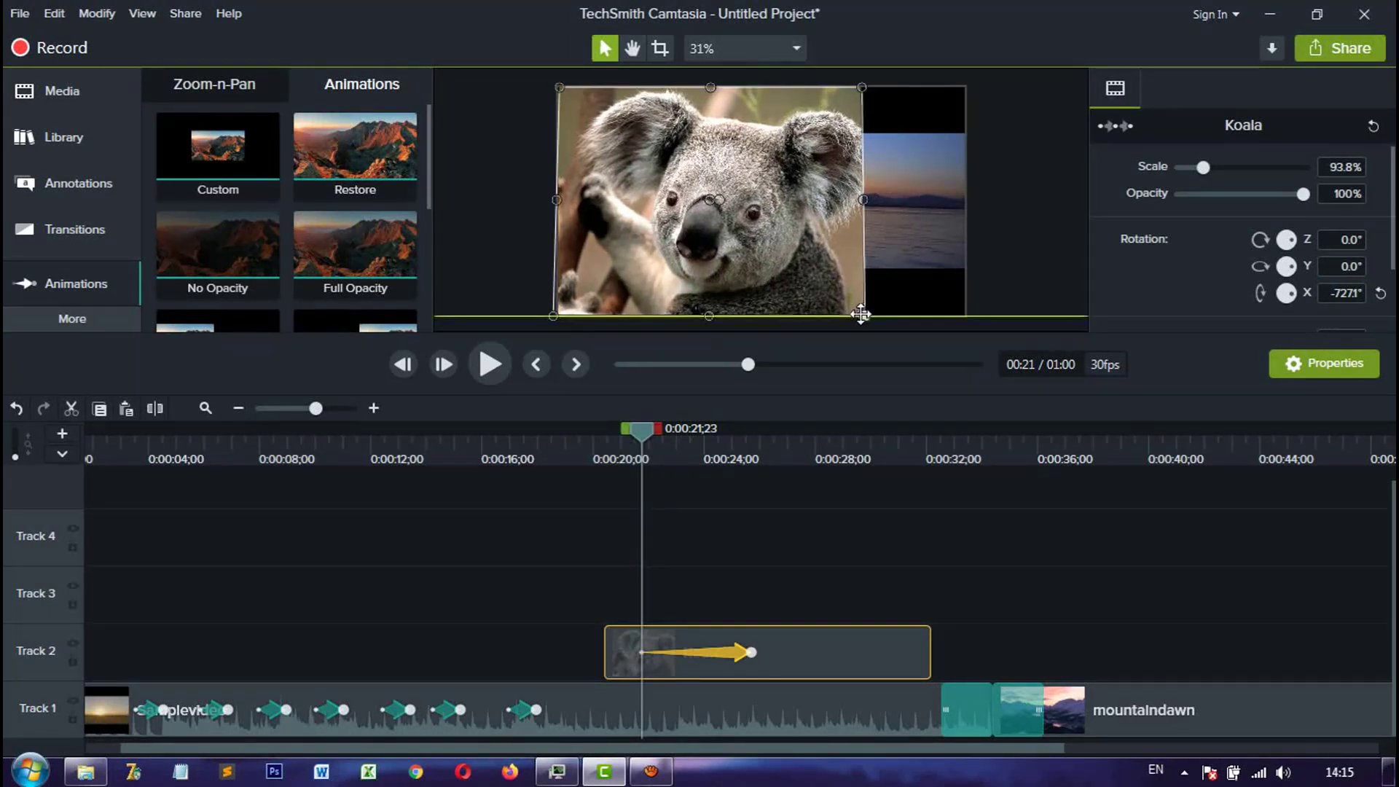
Step: Shrink the Koala image to 0% scale into the canvas's upper-left corner at the start point and play the animation from 0:00:20;26
left_click_drag(862, 315, 549, 85)
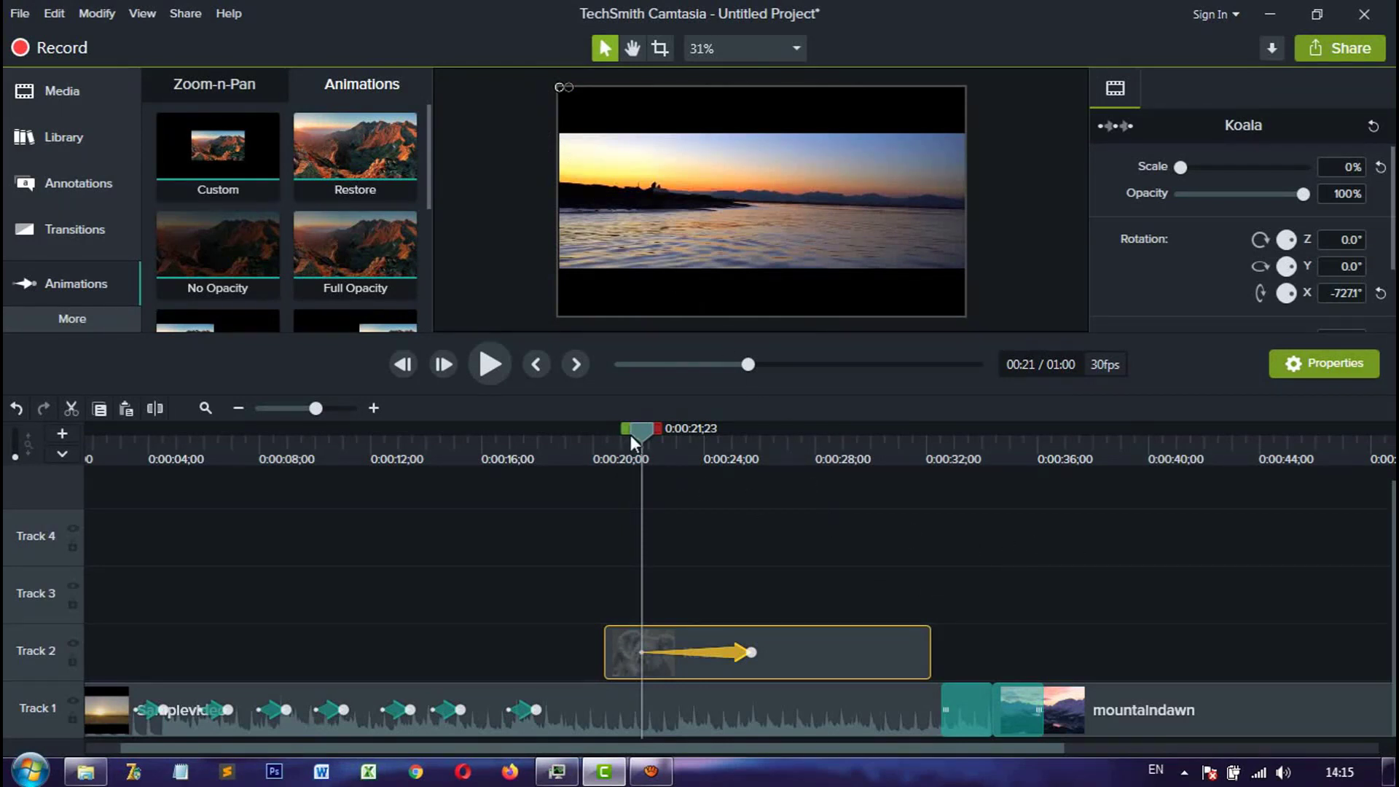
left_click_drag(631, 434, 619, 431)
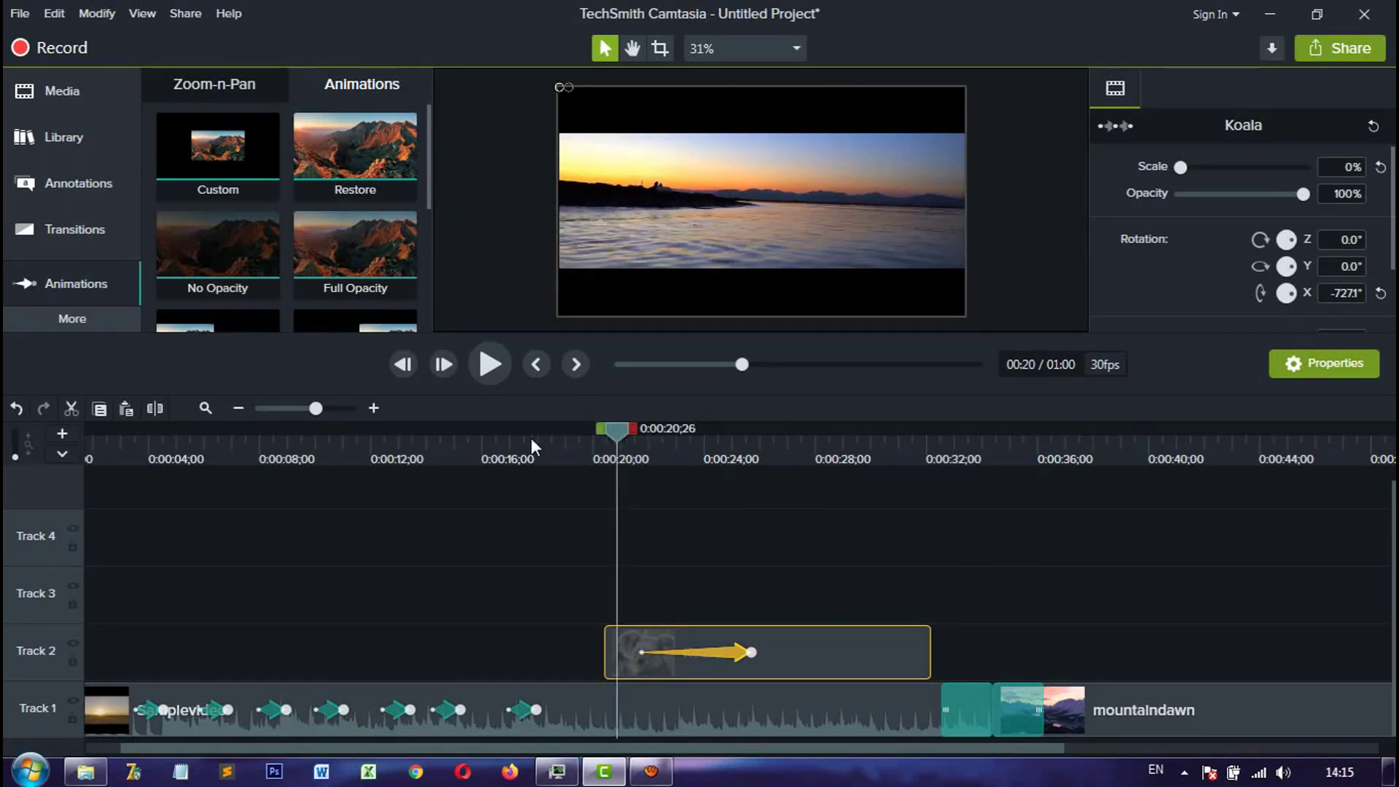
left_click(490, 364)
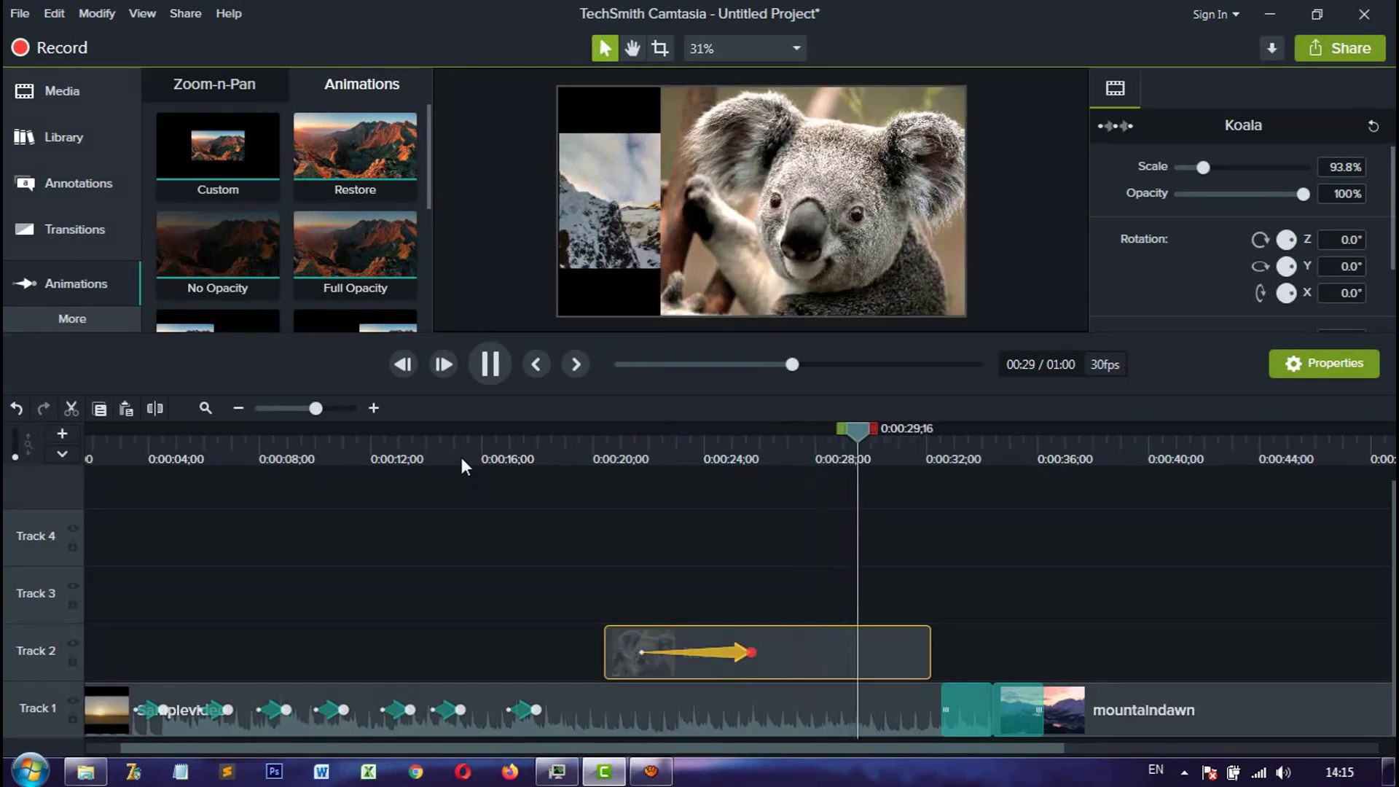
left_click(485, 366)
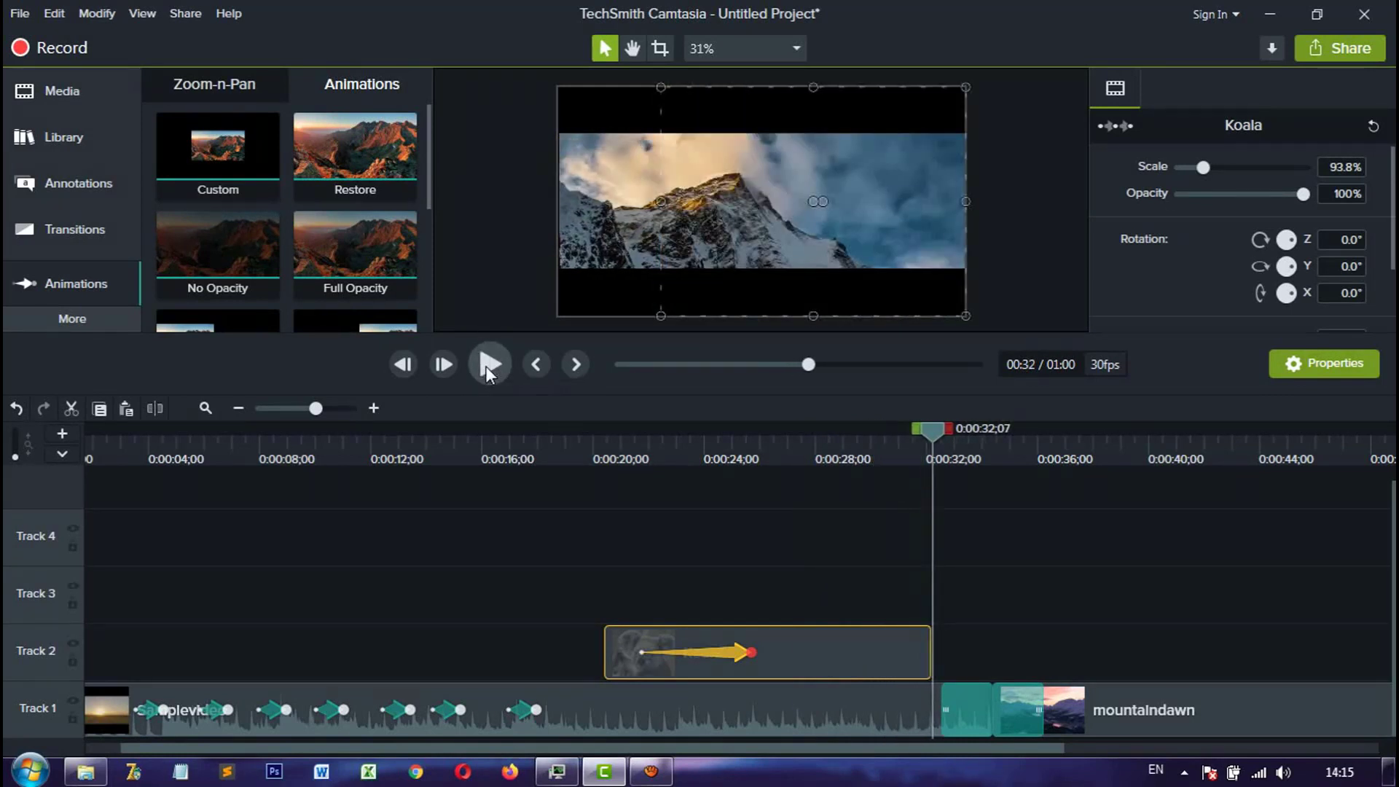
Step: Add the Recordscreen video to the beginning of Track 3
left_click(551, 555)
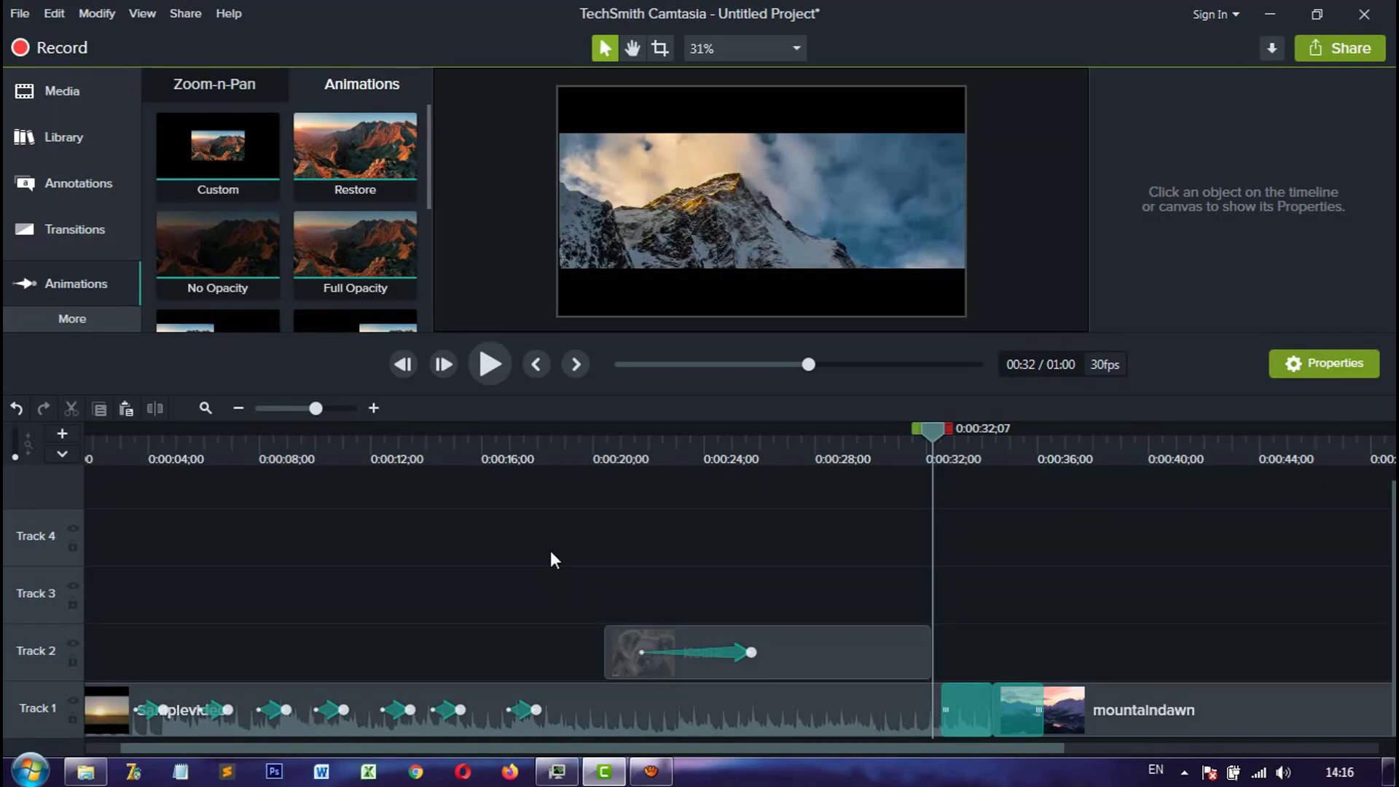
left_click(62, 317)
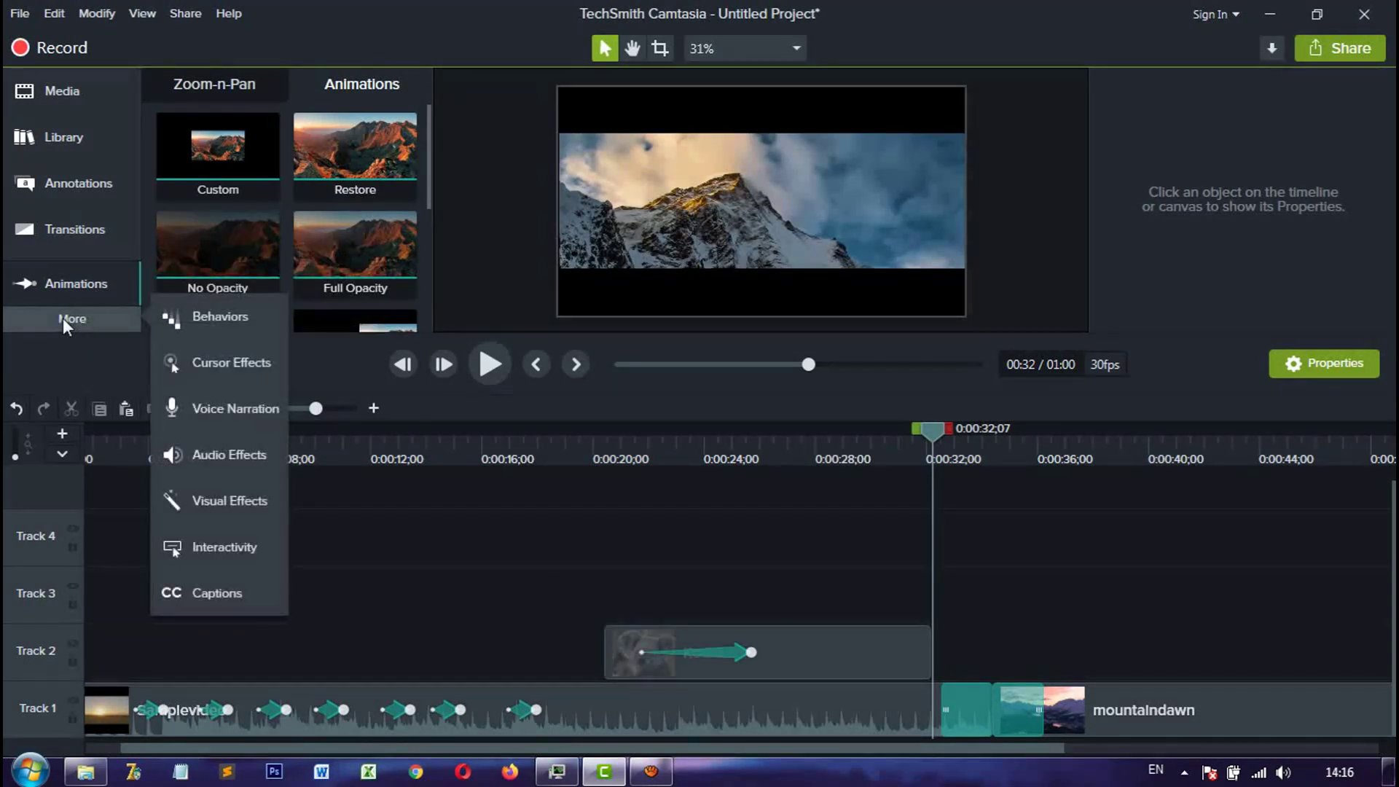
left_click(209, 467)
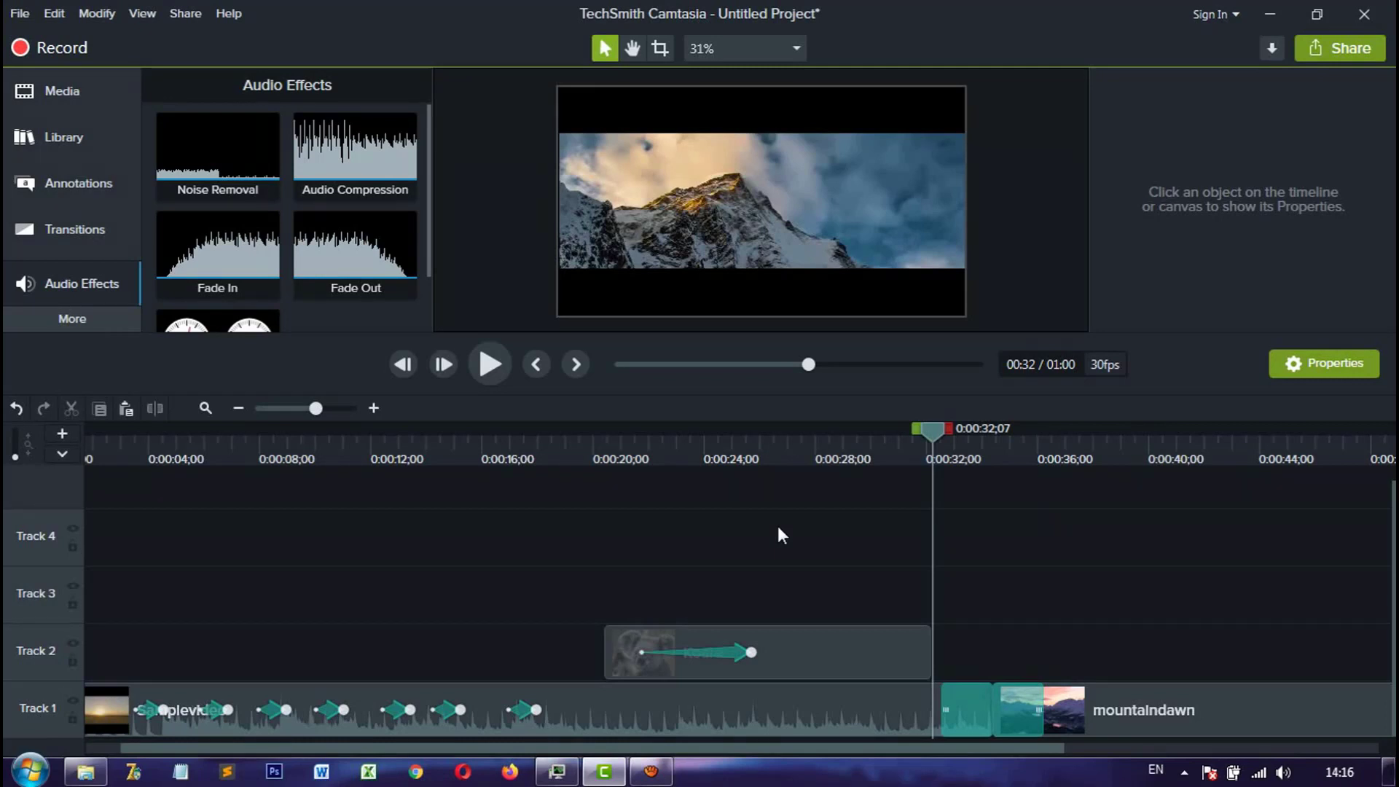
left_click(72, 96)
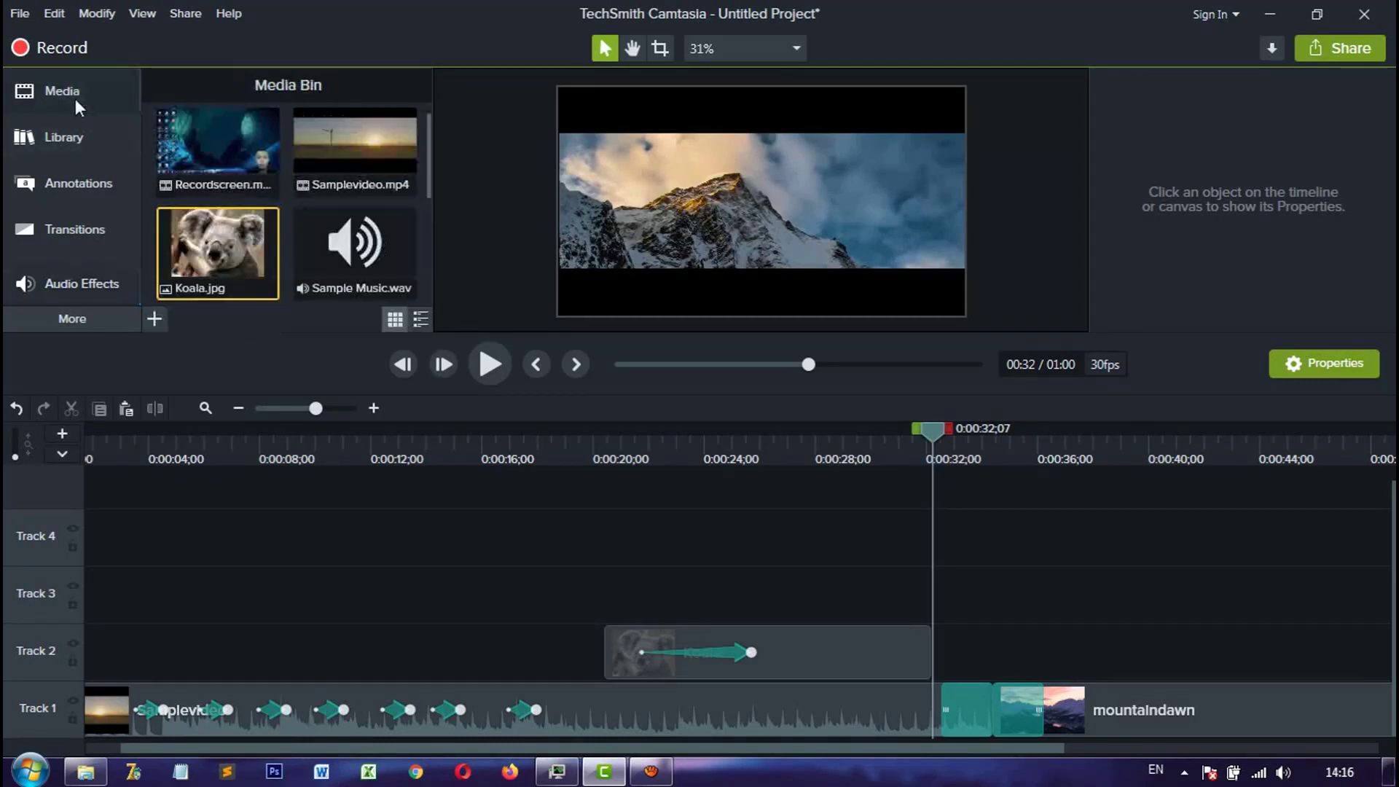
left_click_drag(206, 146, 33, 584)
left_click(98, 453)
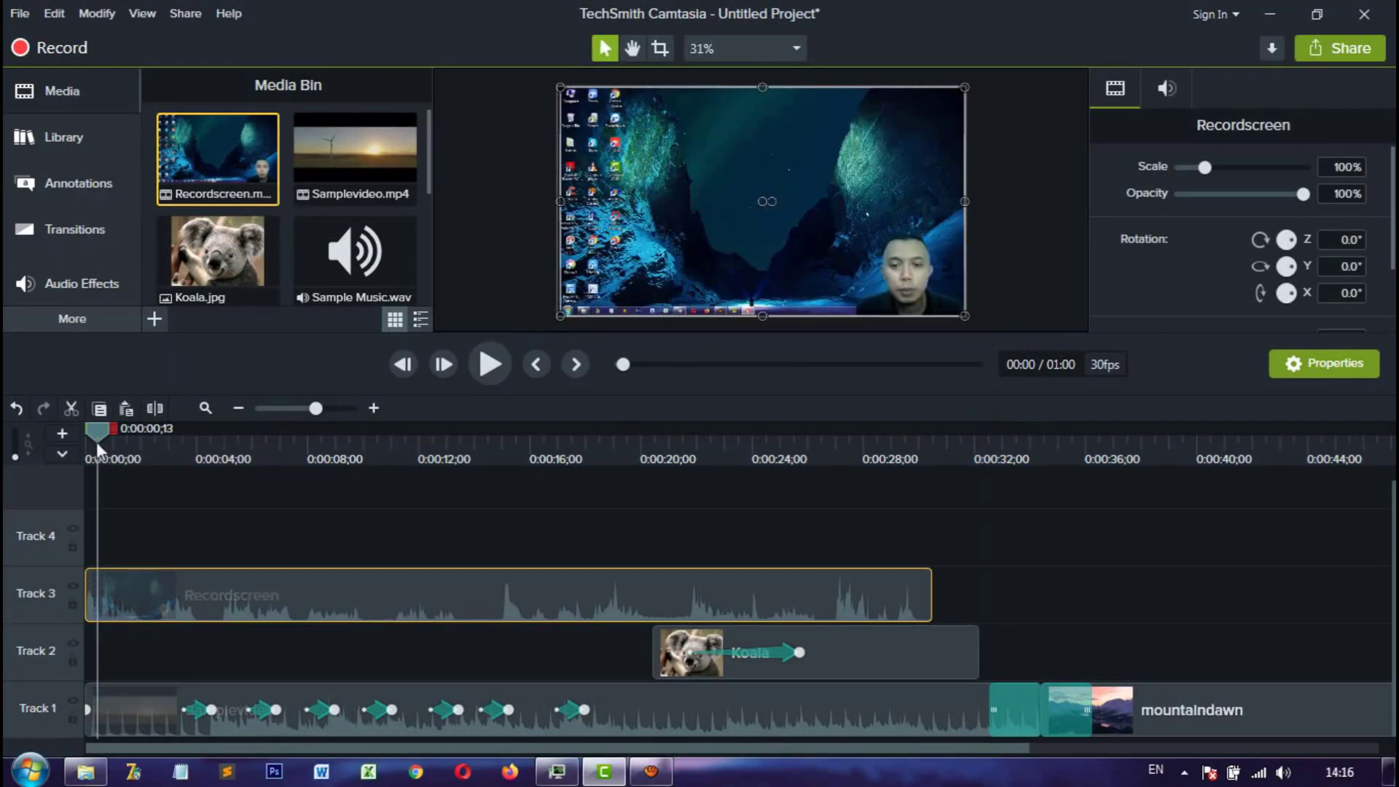
Step: Raise the Recordscreen clip's audio level to 214% and play the clip from 0:00:00;02
right_click(411, 597)
left_click(466, 442)
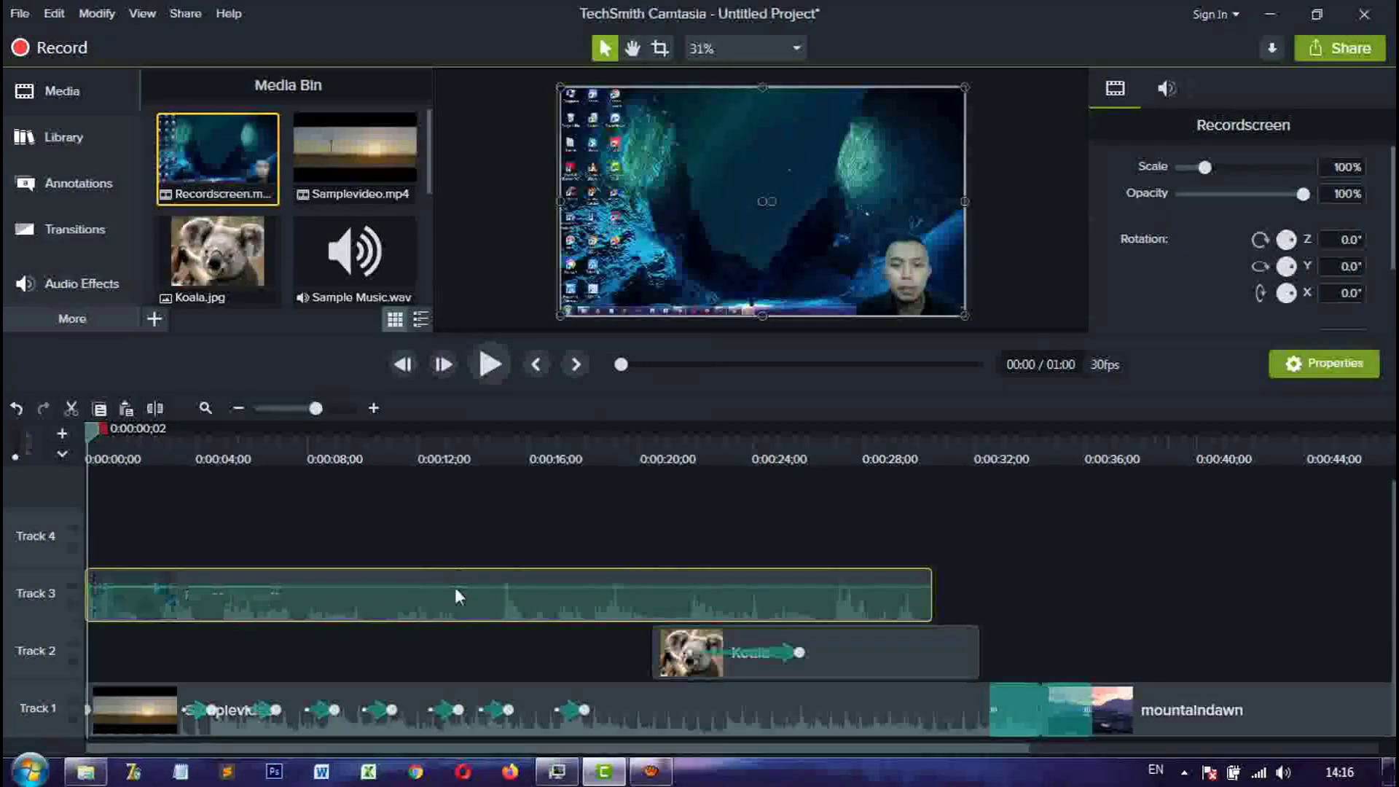
left_click_drag(454, 586, 455, 581)
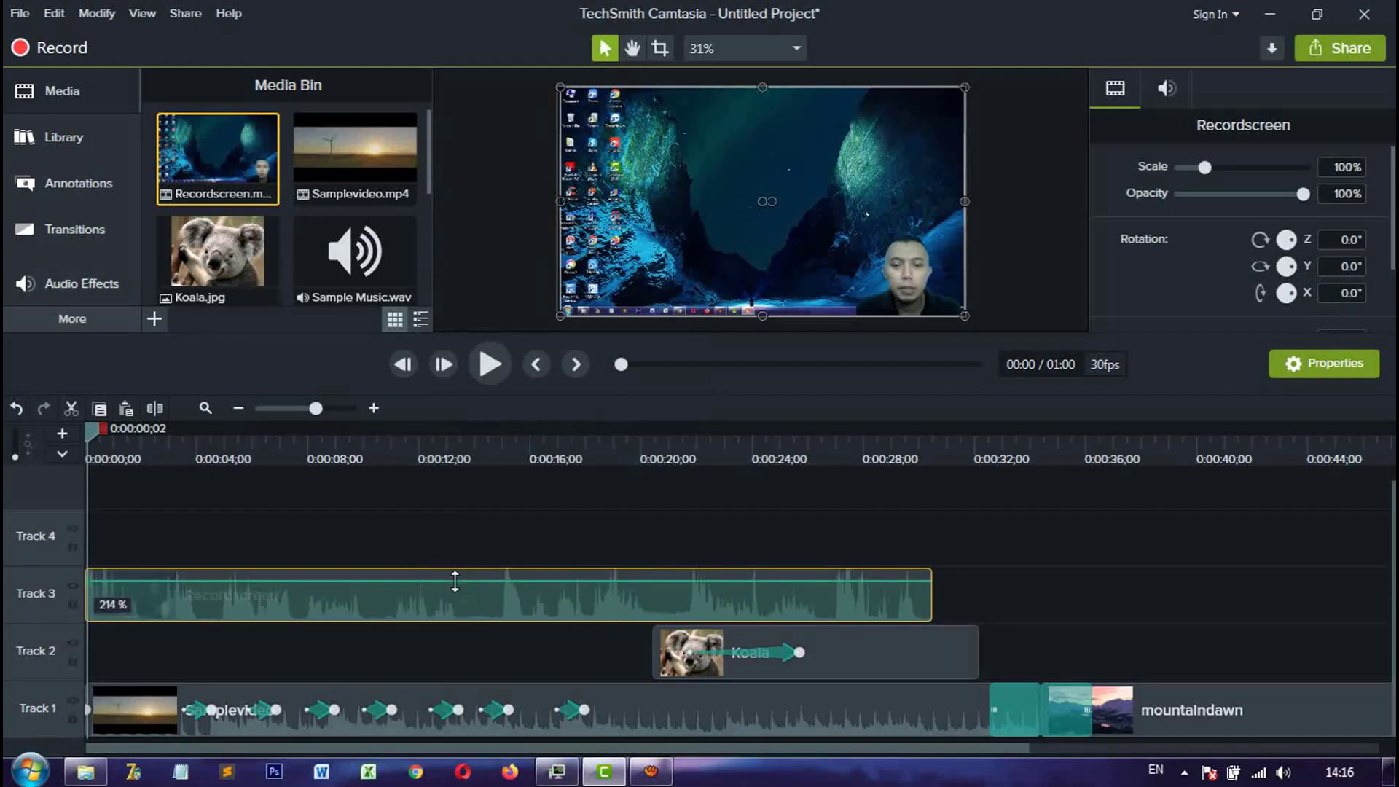
left_click(484, 370)
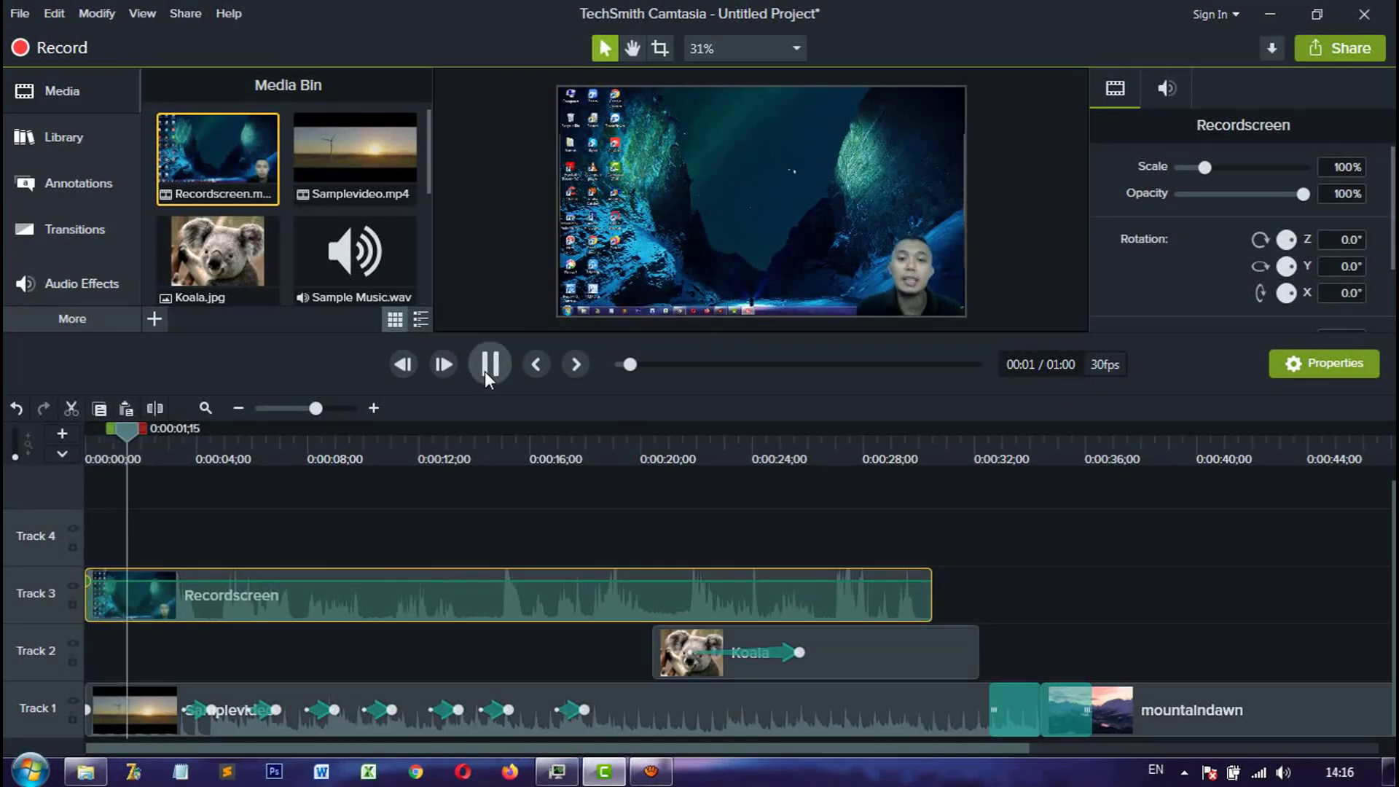
left_click(487, 373)
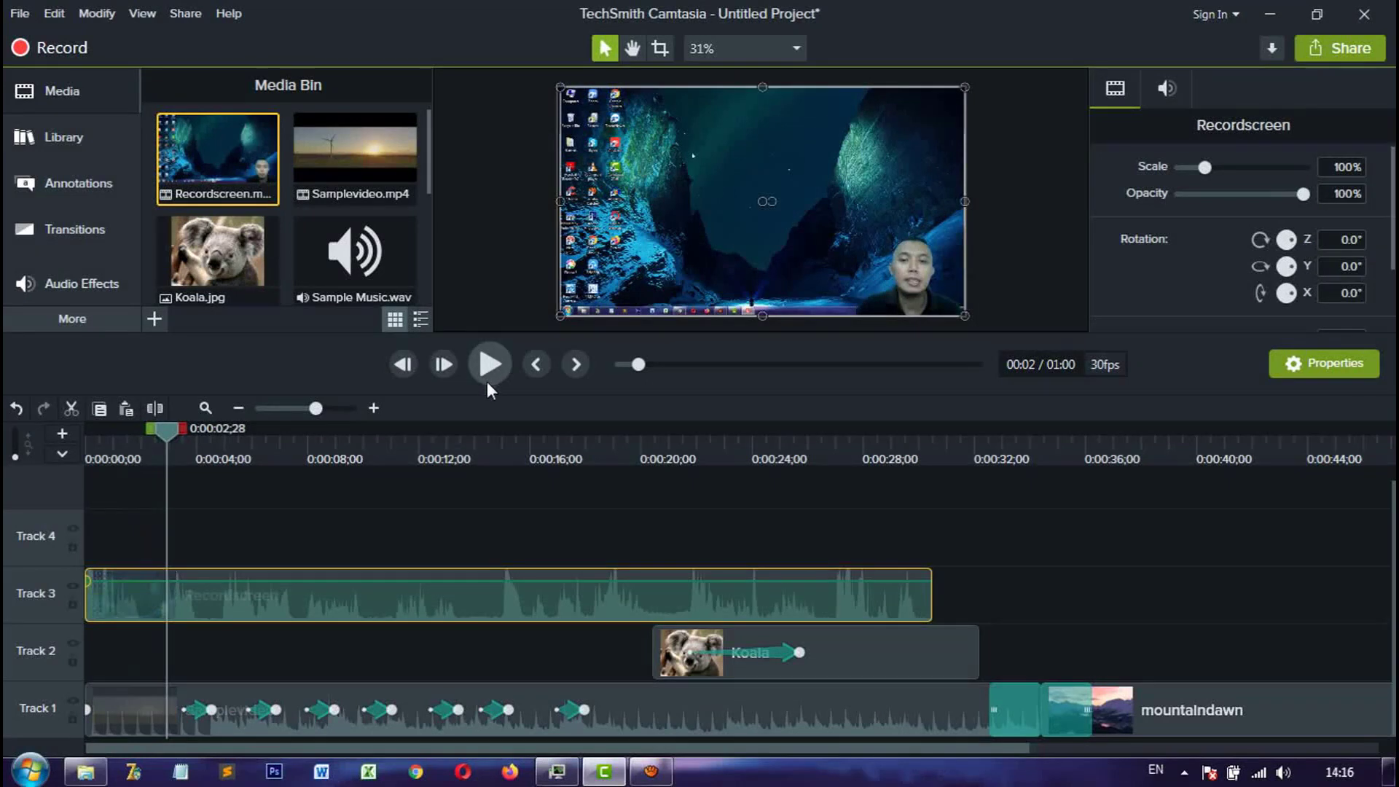
Step: Apply the Noise Removal effect to the Recordscreen clip on Track 3 and play it from 0:00:02;28
left_click(81, 293)
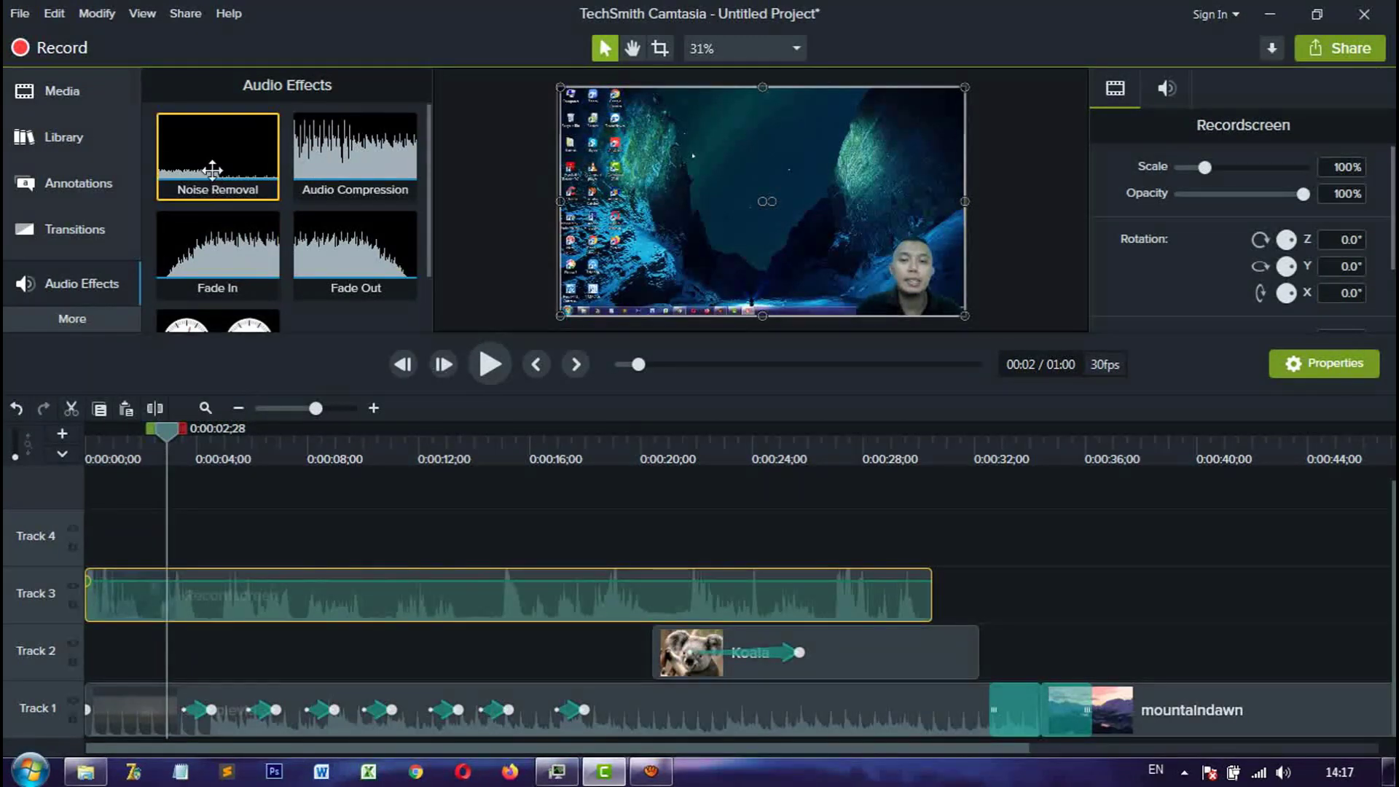
left_click_drag(213, 157, 348, 587)
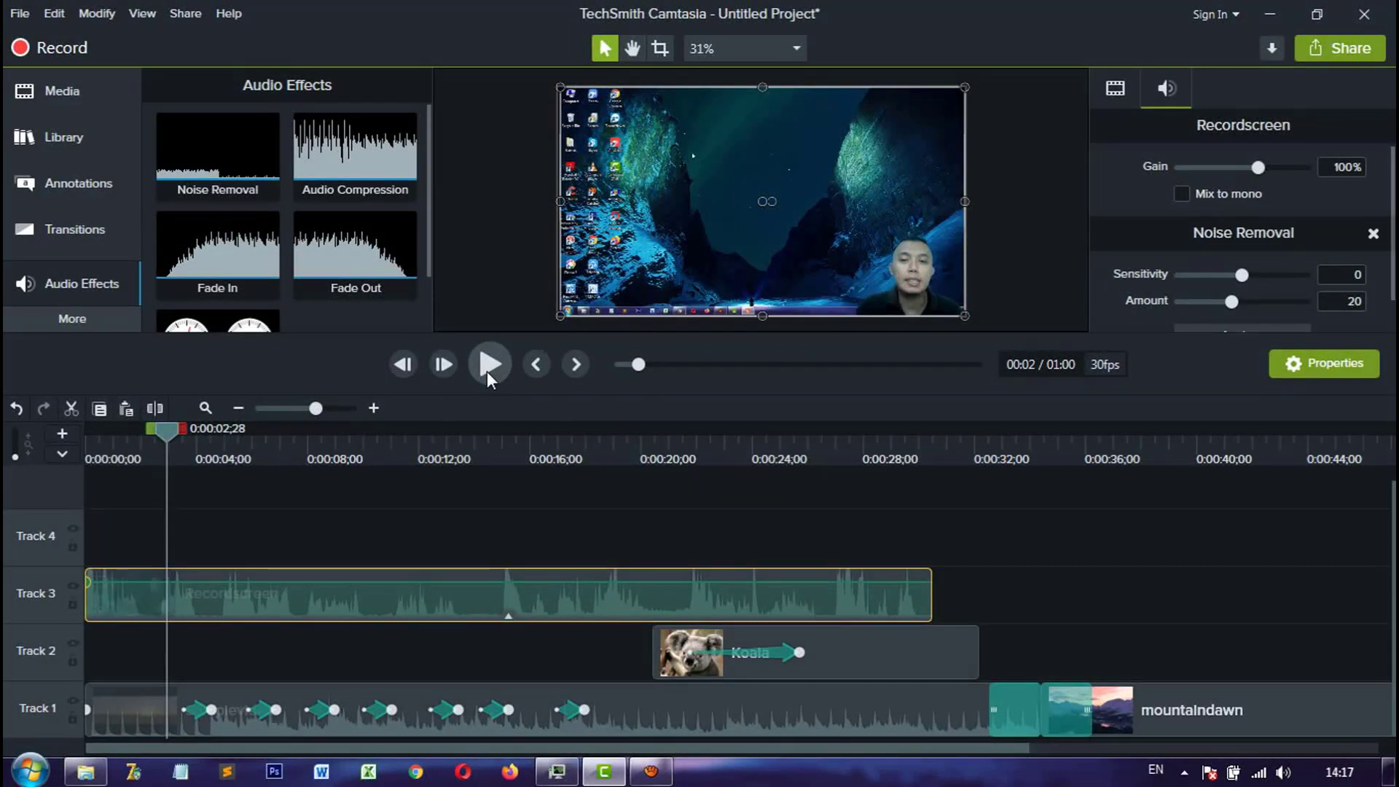
left_click(486, 370)
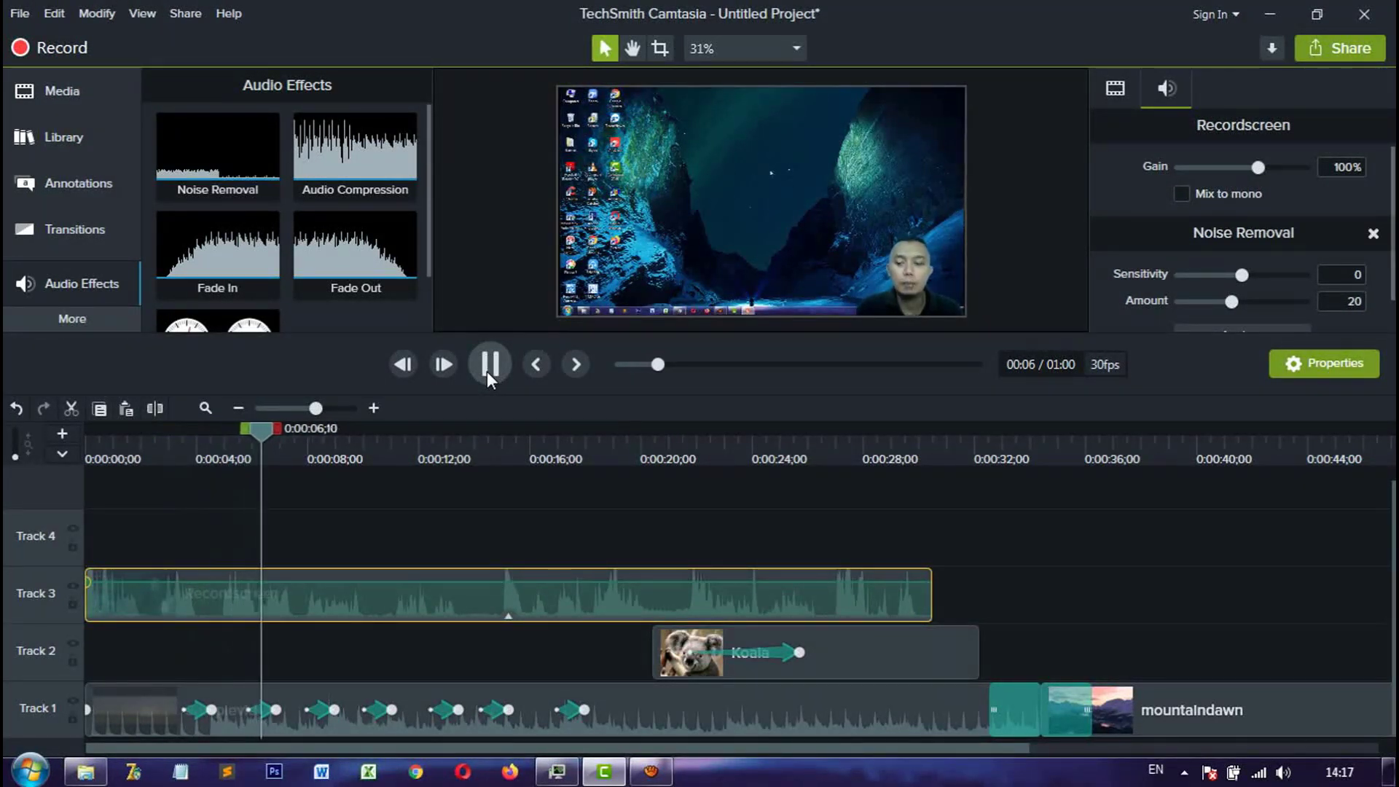
left_click(486, 370)
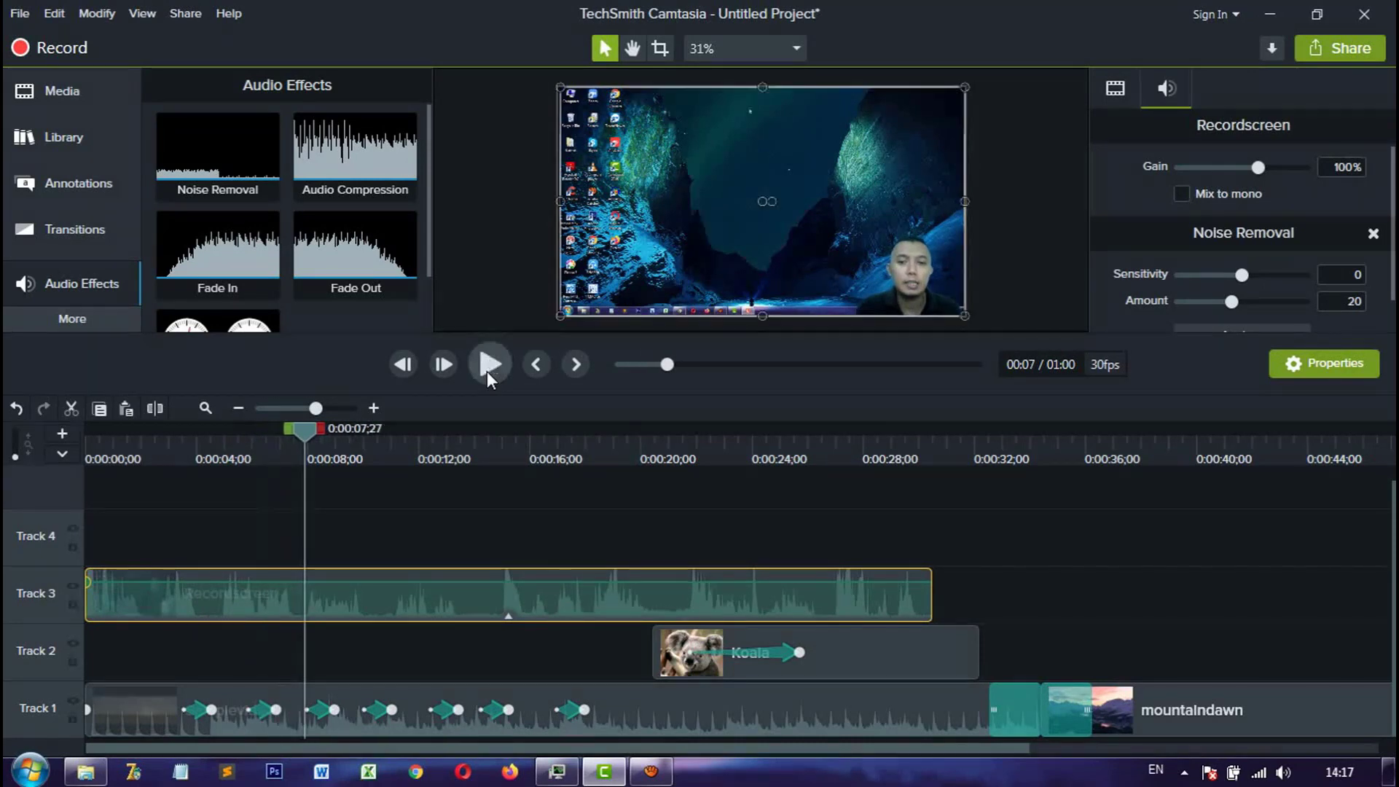
Step: Hide Track 1 and apply the Audio Compression effect to the Recordscreen clip on Track 3
left_click(72, 699)
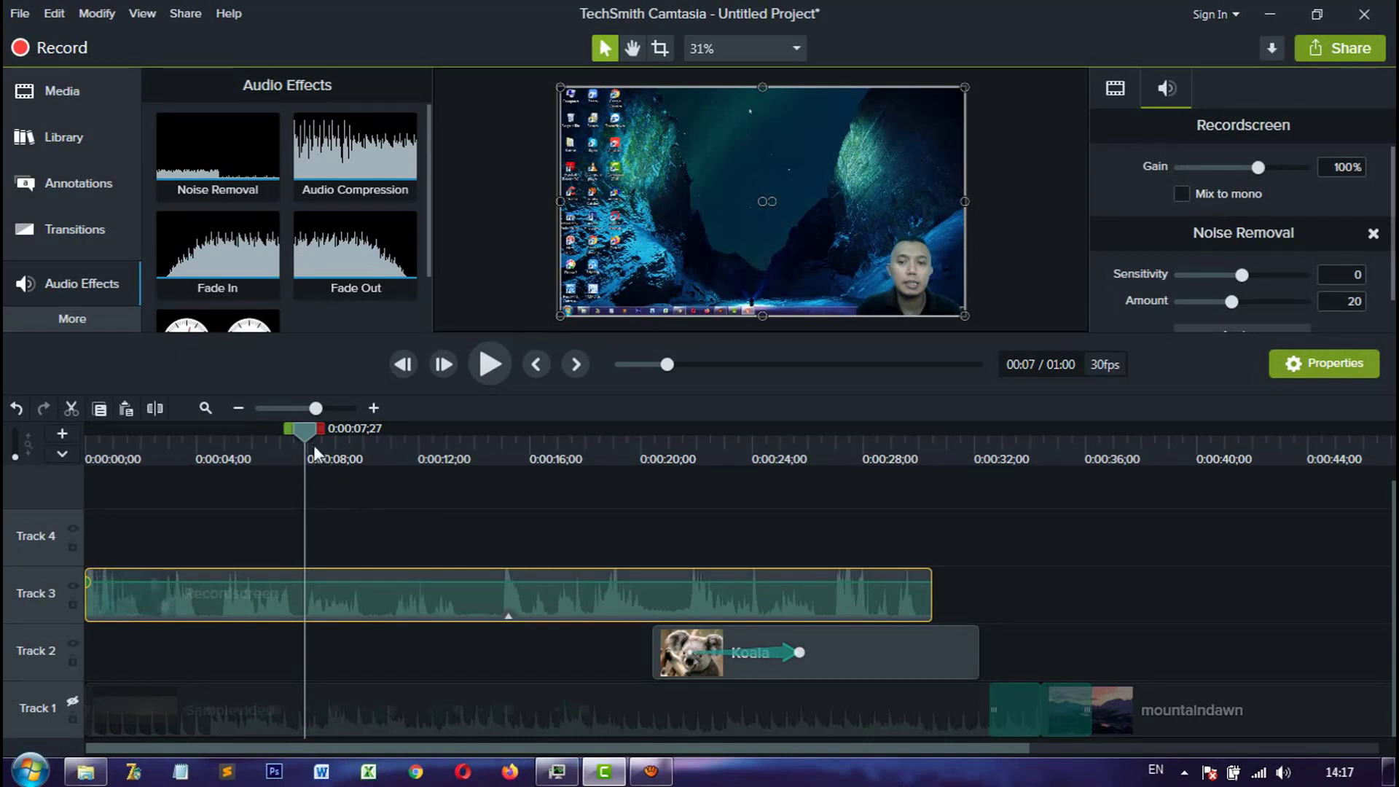
left_click_drag(308, 437, 230, 433)
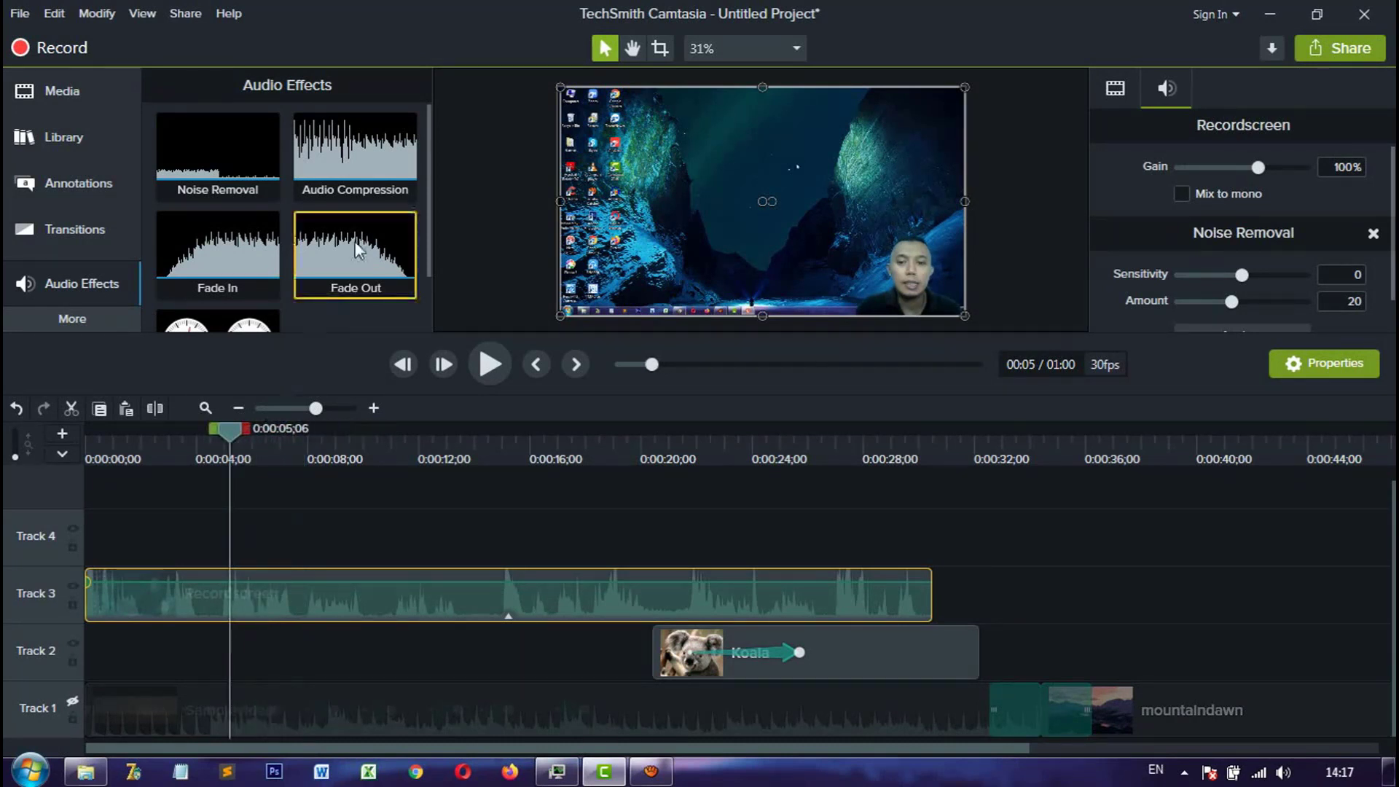
left_click(405, 513)
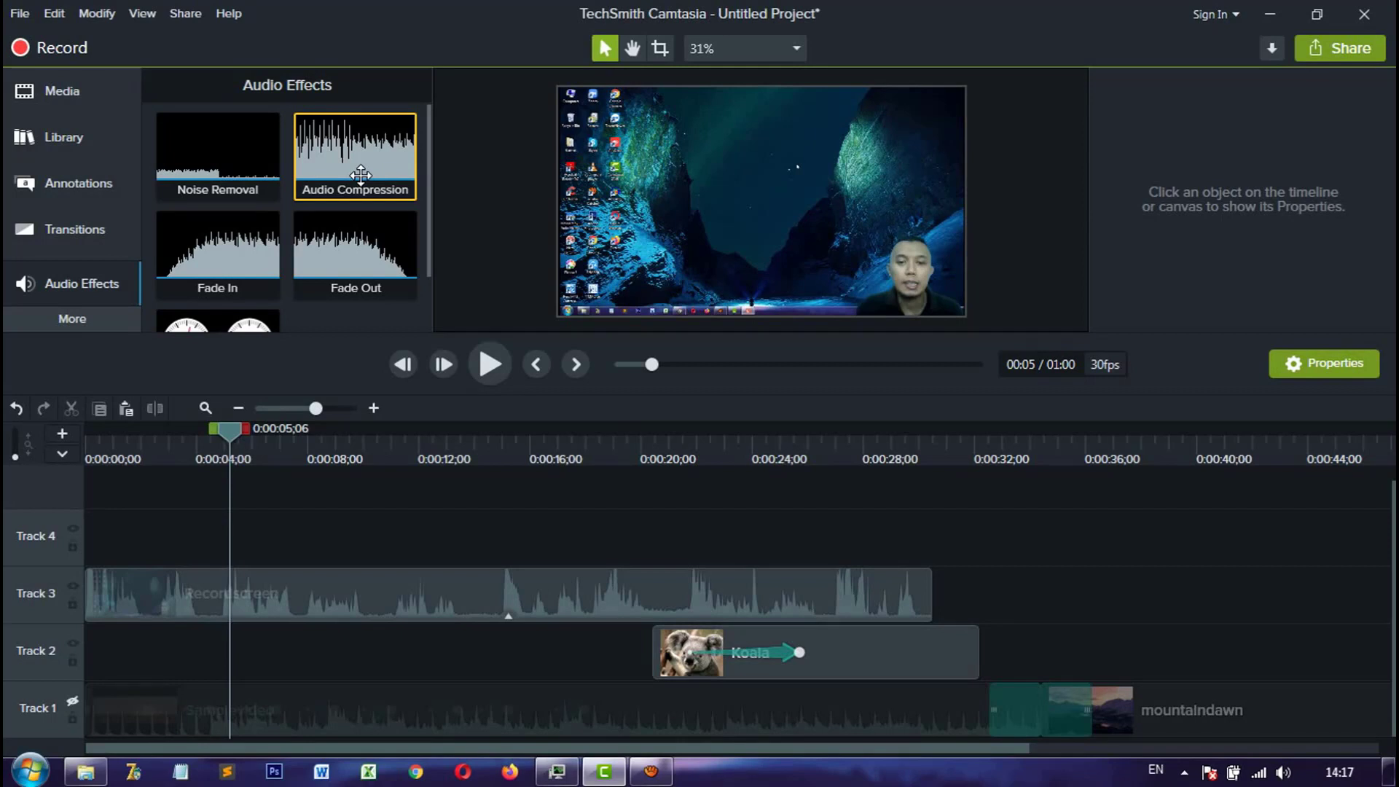
left_click_drag(361, 175, 403, 588)
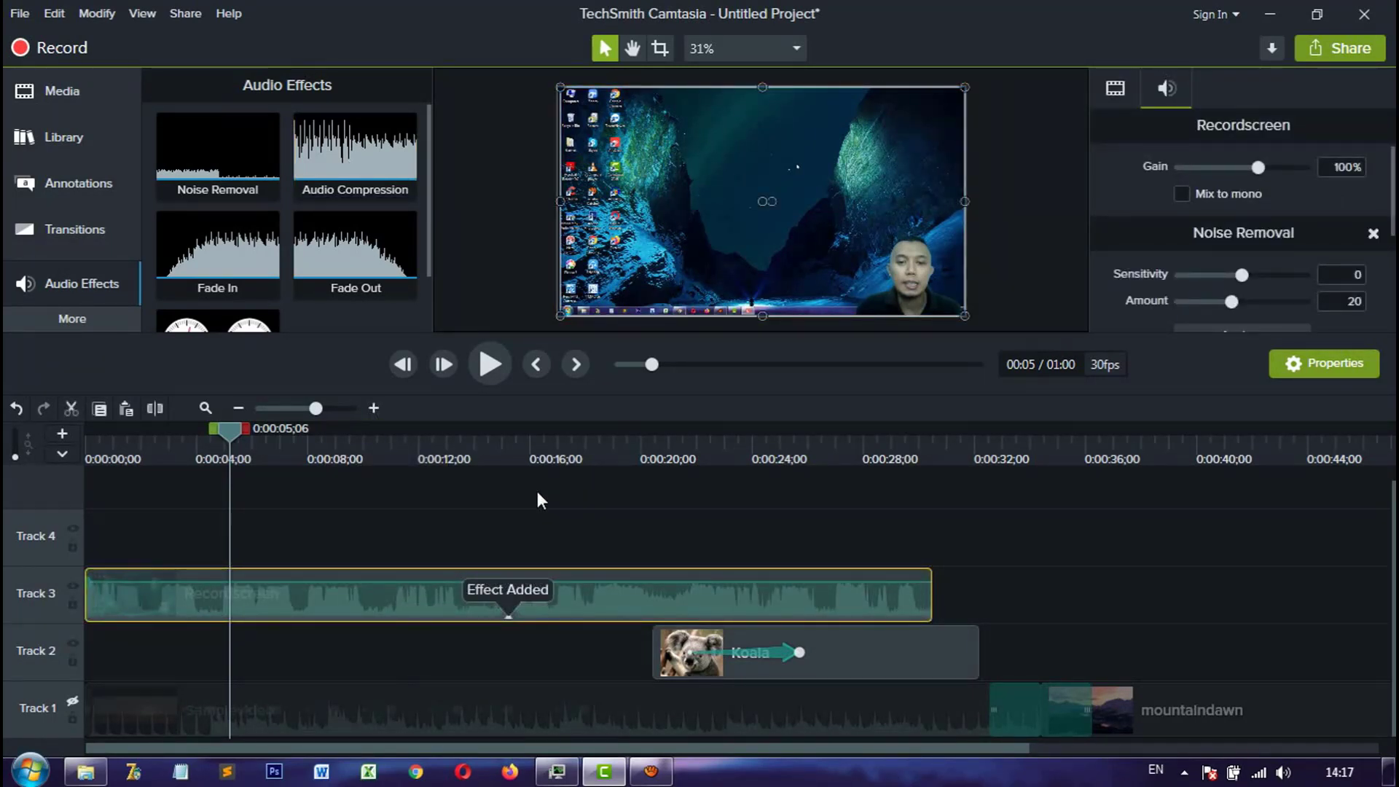
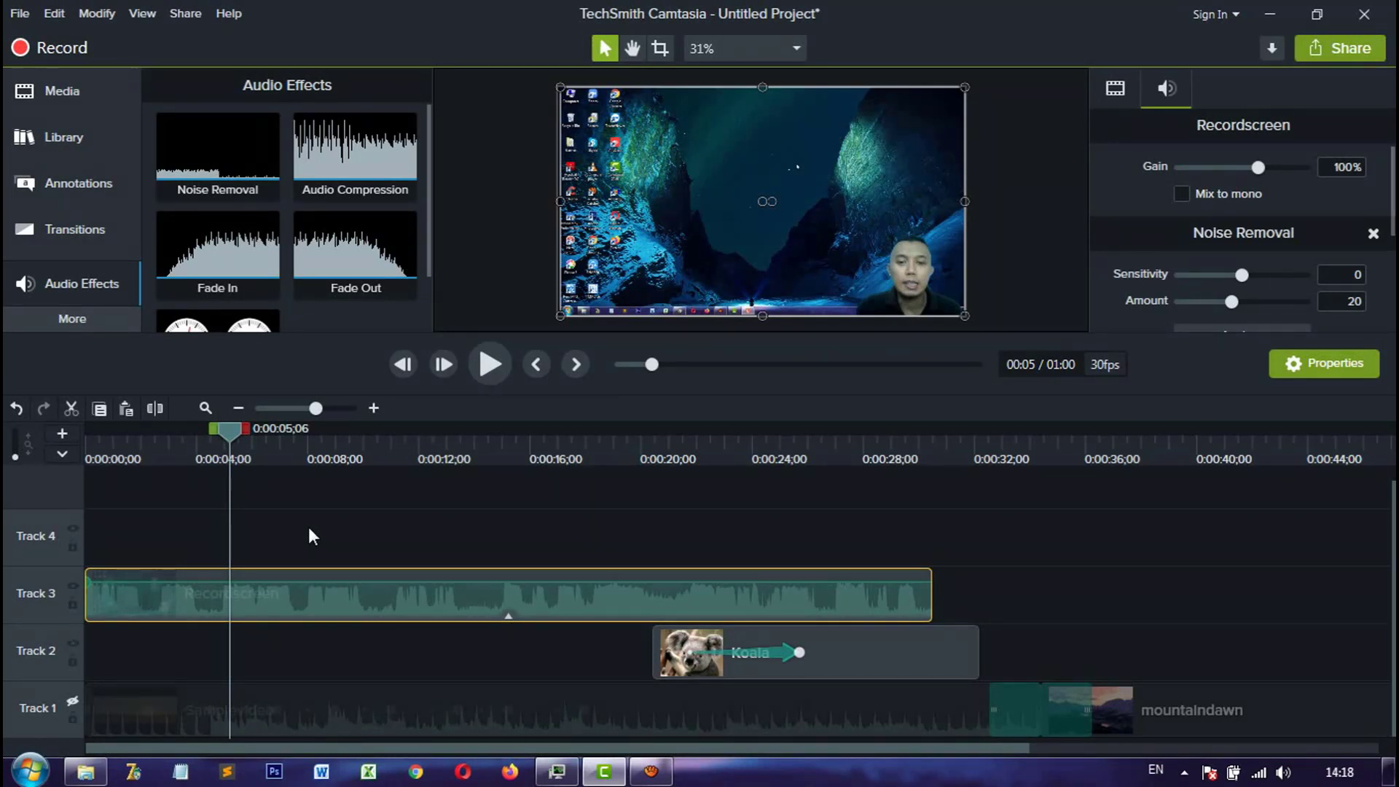
Step: Separate the audio and video of the Recordscreen clip on Track 3 and select each resulting clip in turn
left_click(475, 547)
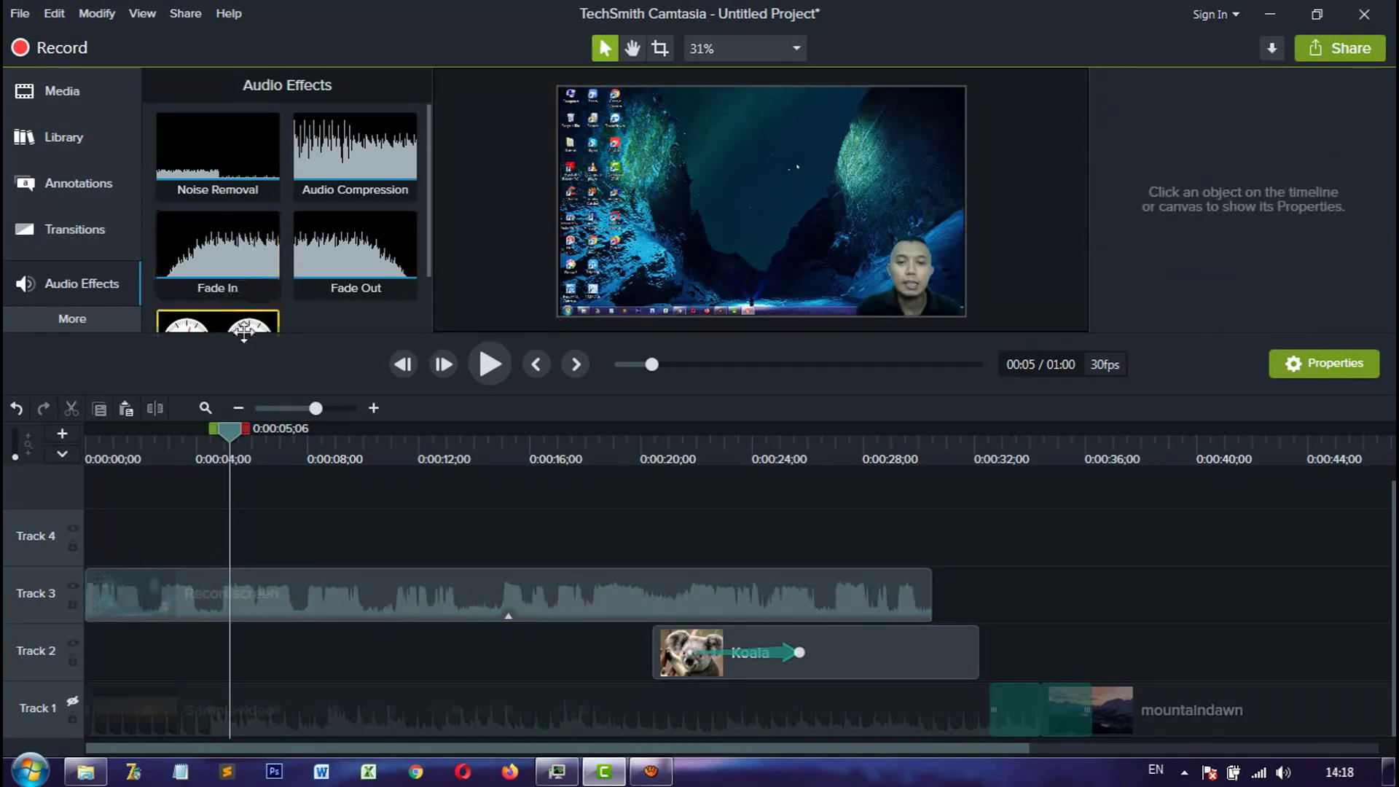
right_click(324, 608)
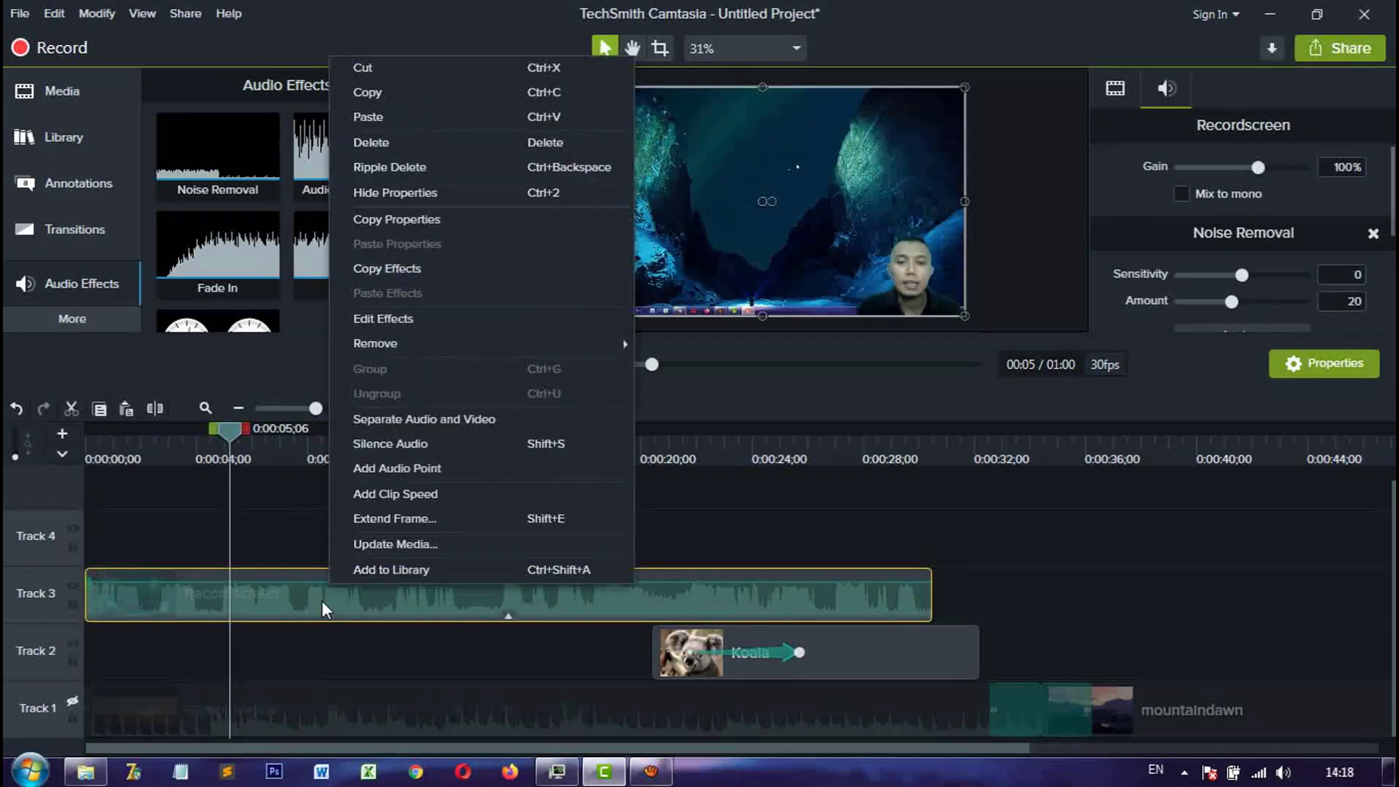
left_click(411, 427)
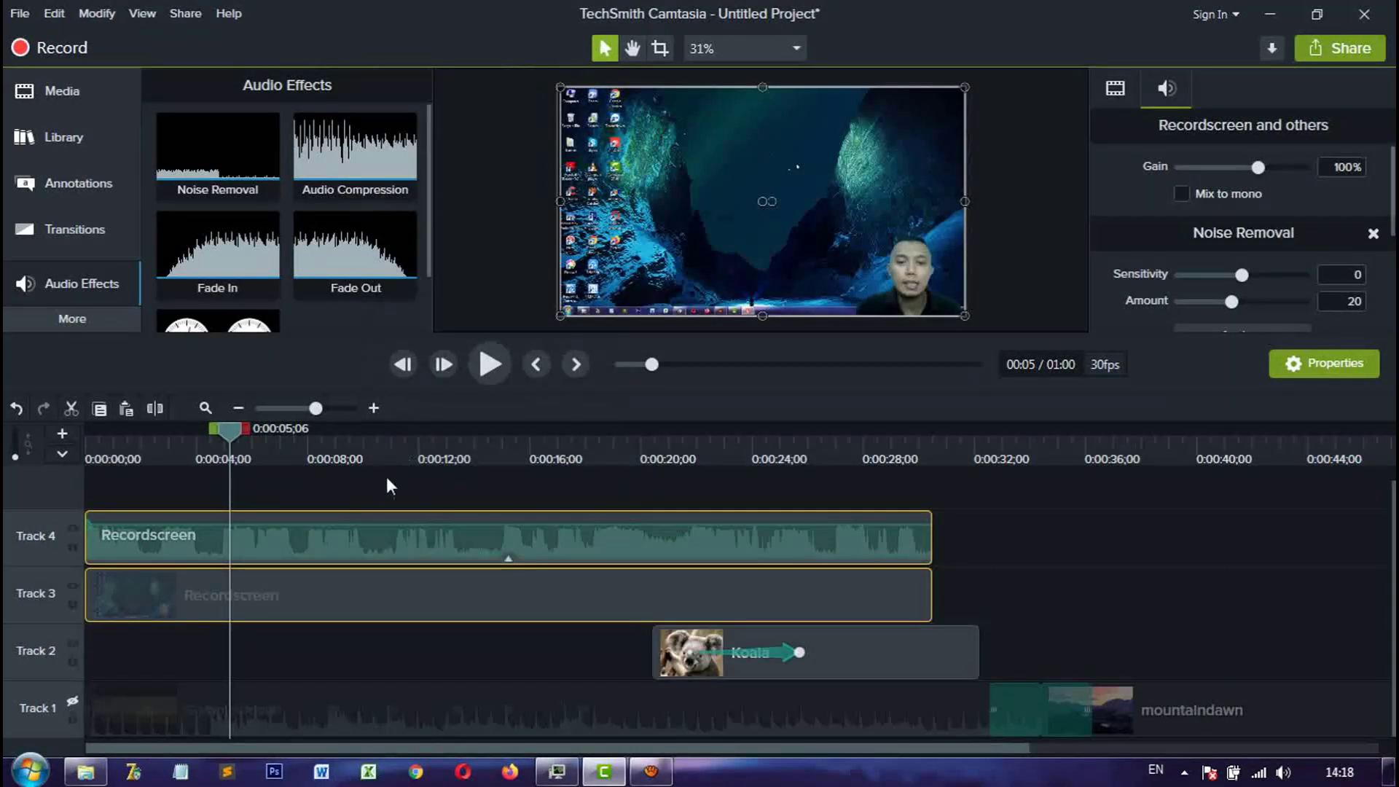
left_click(982, 541)
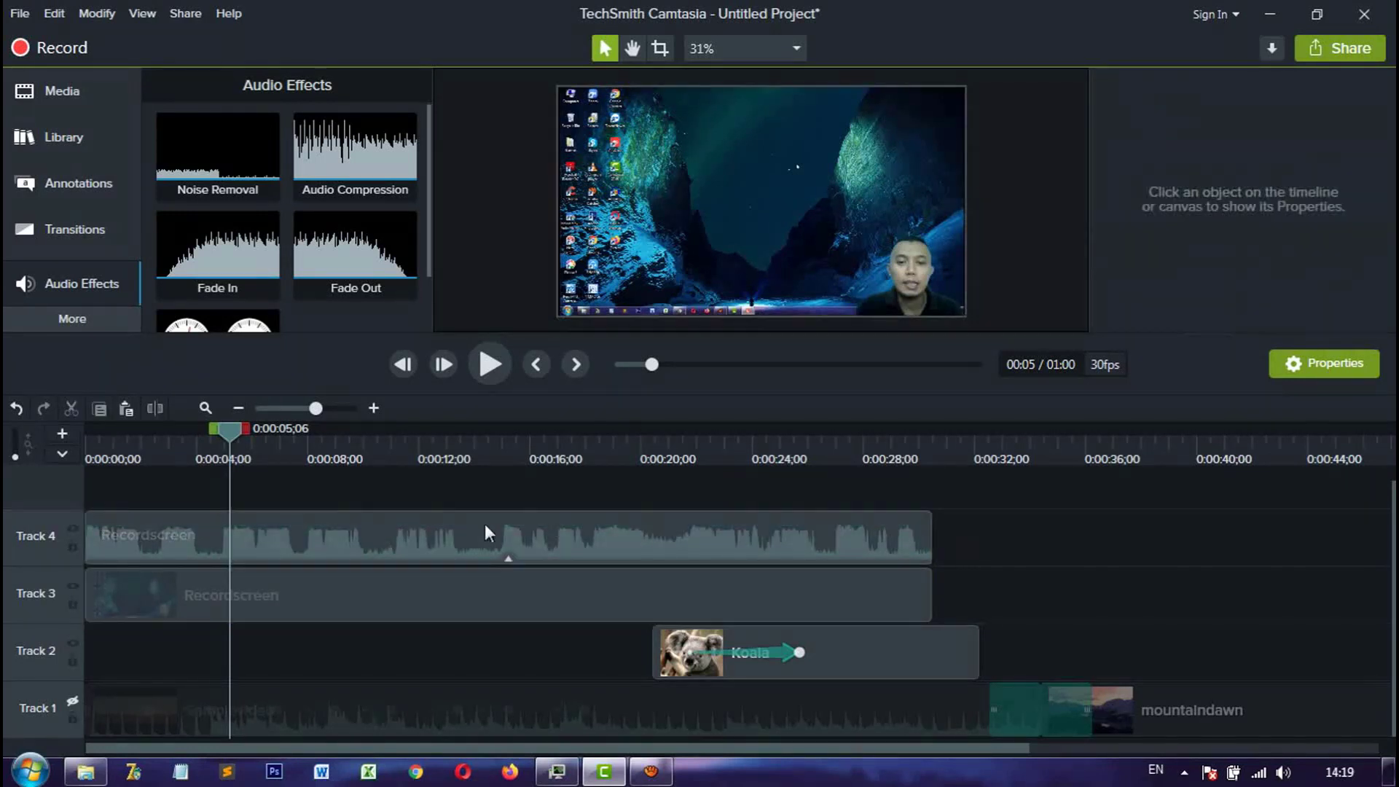
left_click(269, 539)
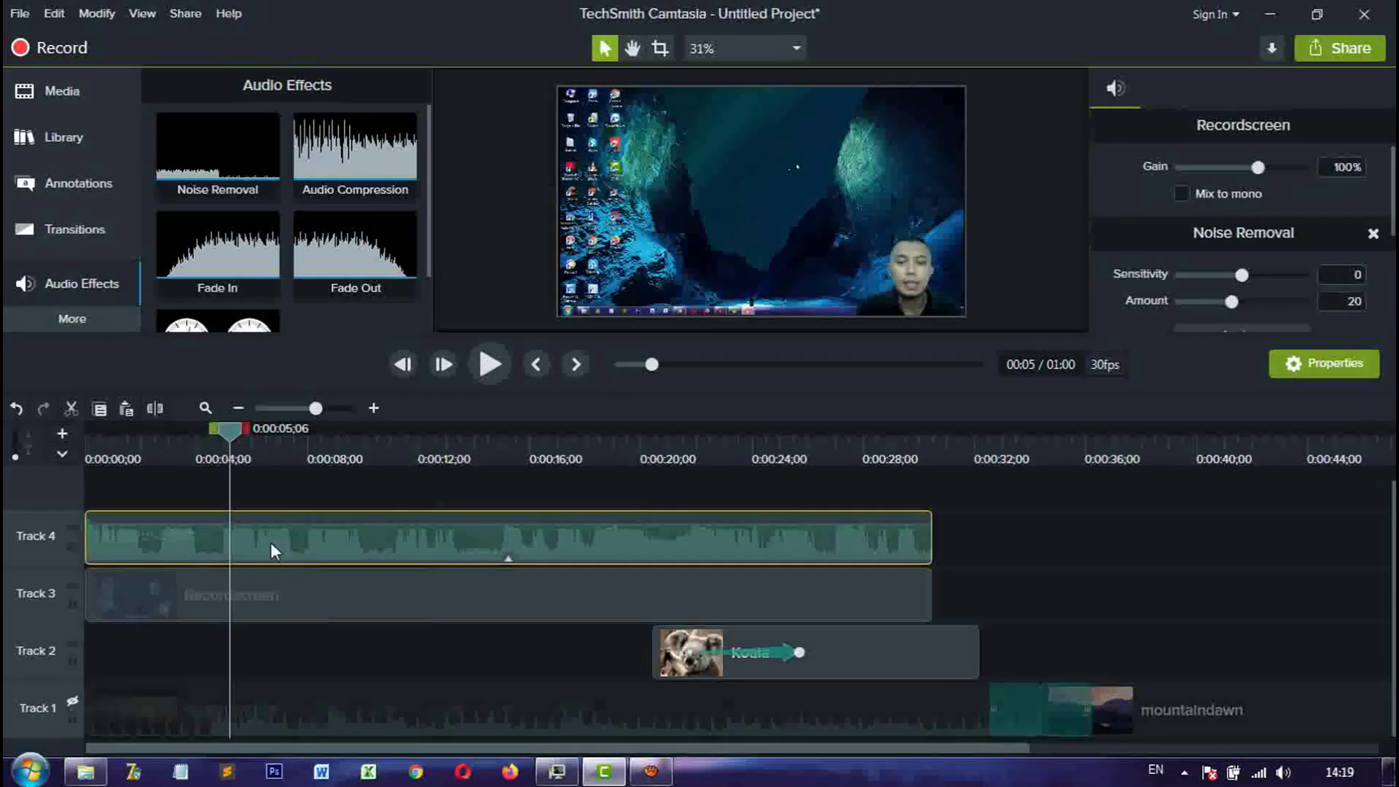
left_click(274, 606)
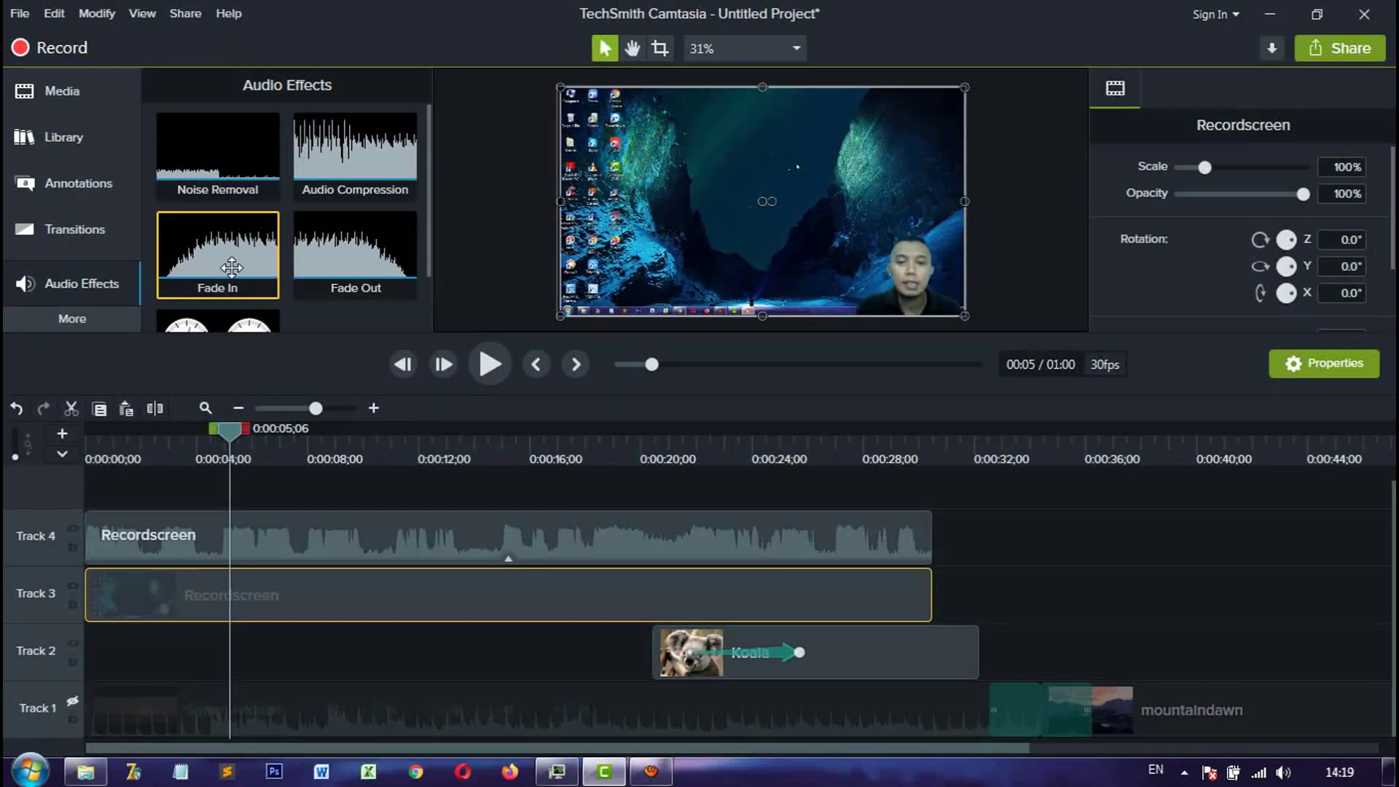
Step: Apply Fade In to the start and Fade Out to the end of the Recordscreen audio on Track 4
left_click_drag(232, 268, 132, 535)
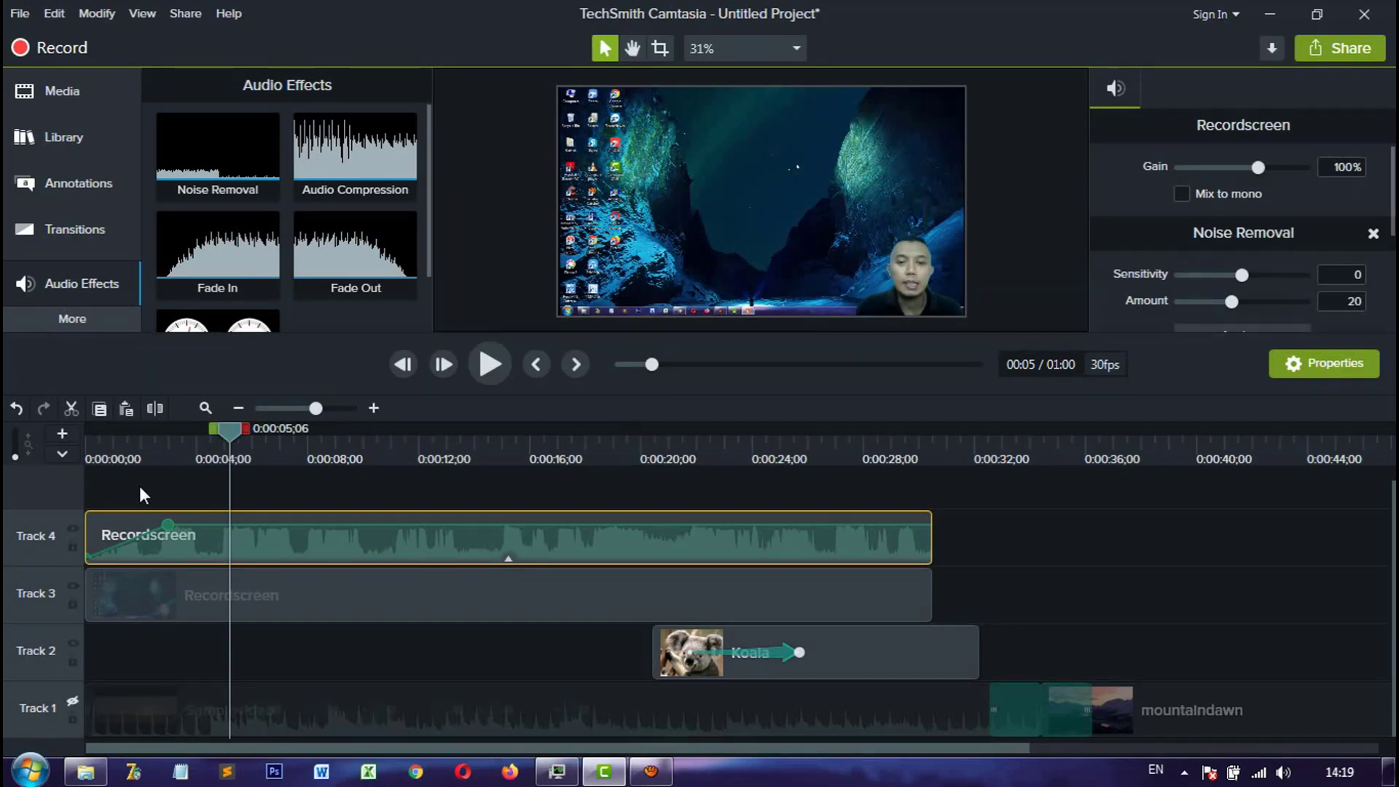
left_click(362, 240)
left_click_drag(362, 240, 905, 556)
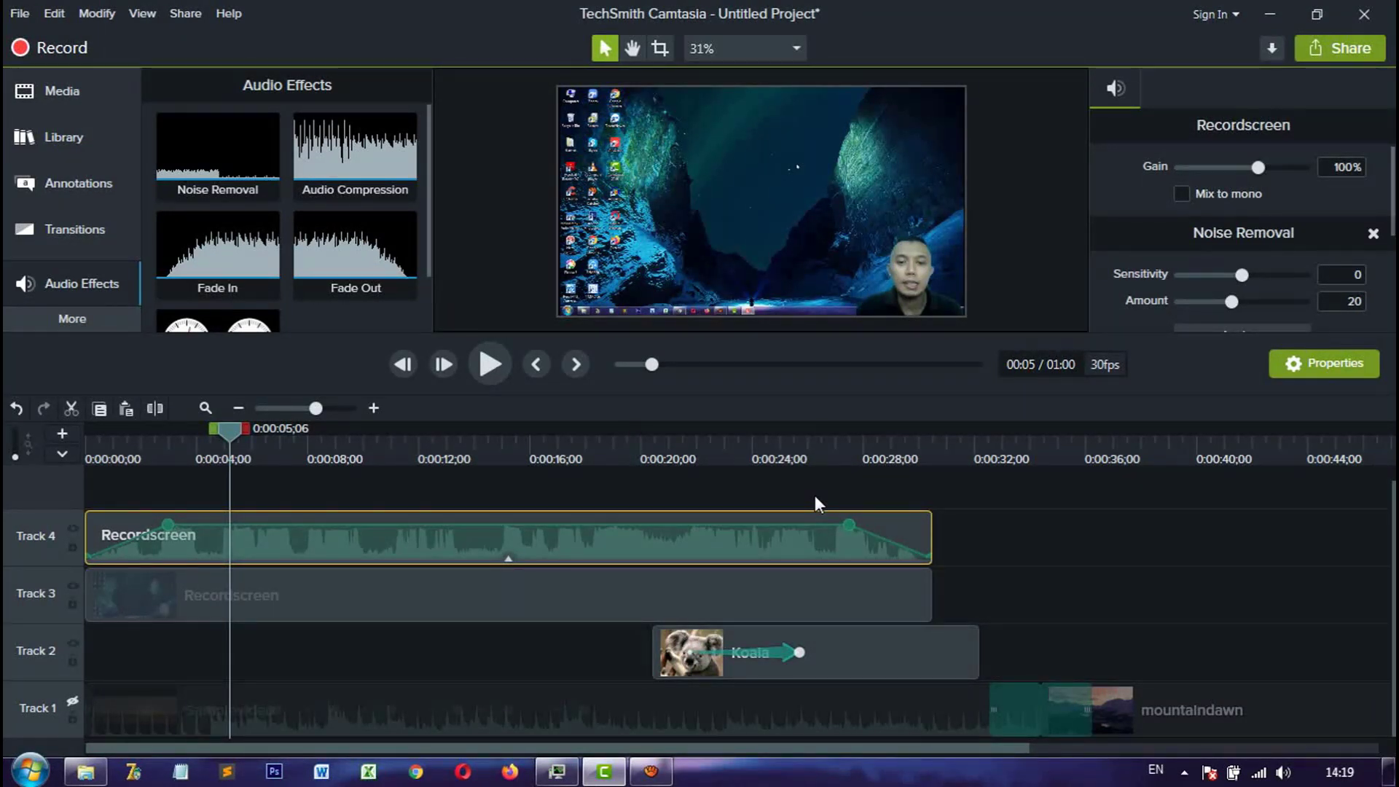
Step: Apply the Clip Speed effect to the Recordscreen audio on Track 4 and set its speed to 2.00x
scroll(352, 262, "down", 1)
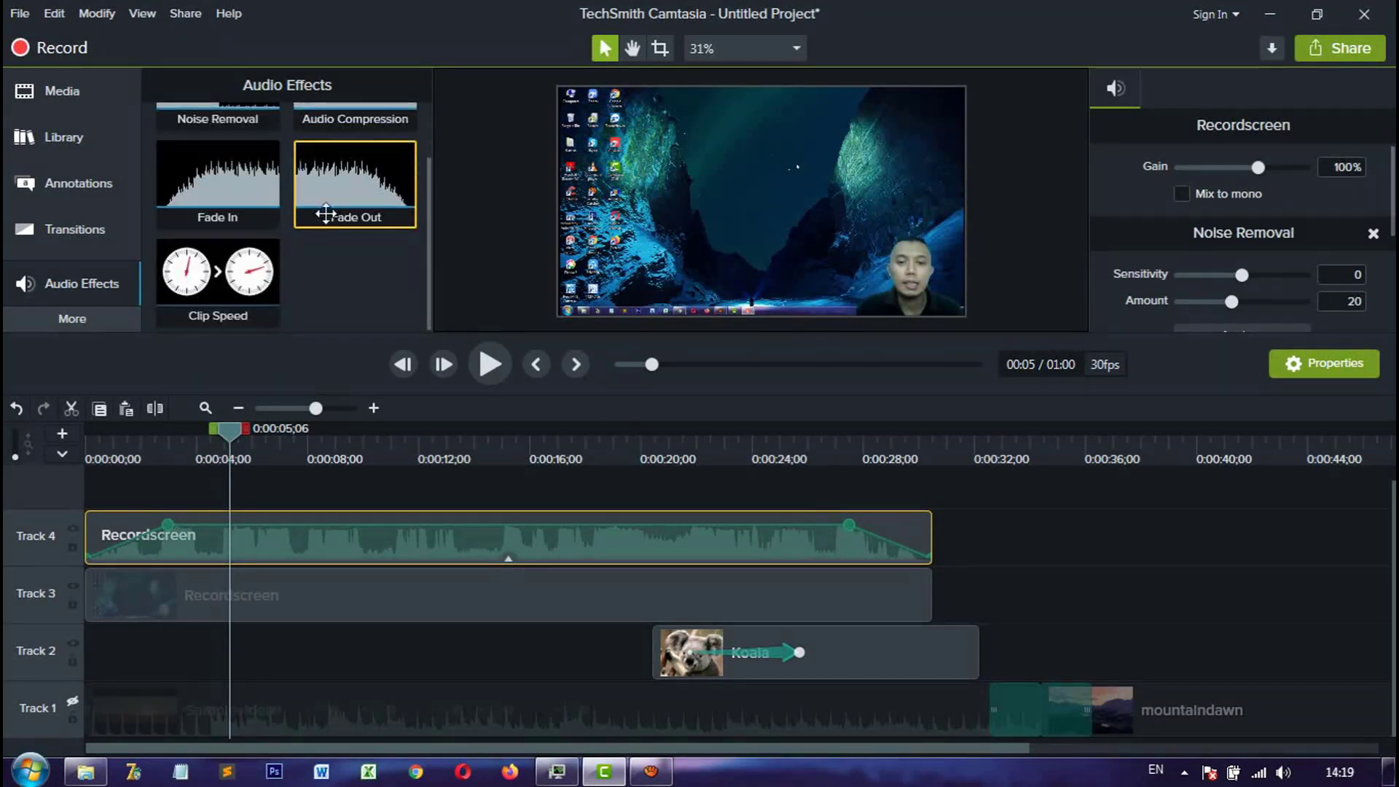
left_click_drag(211, 266, 417, 535)
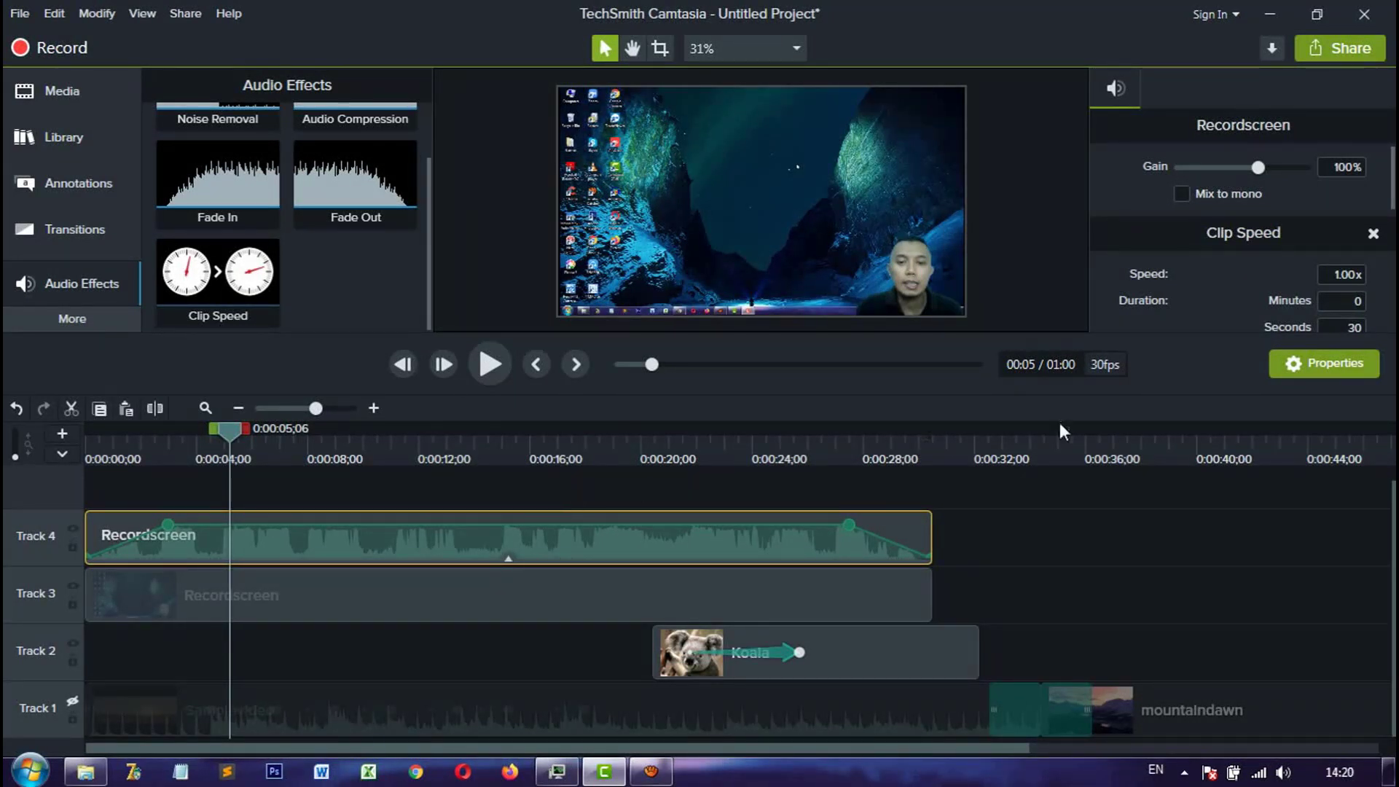
scroll(1380, 313, "down", 3)
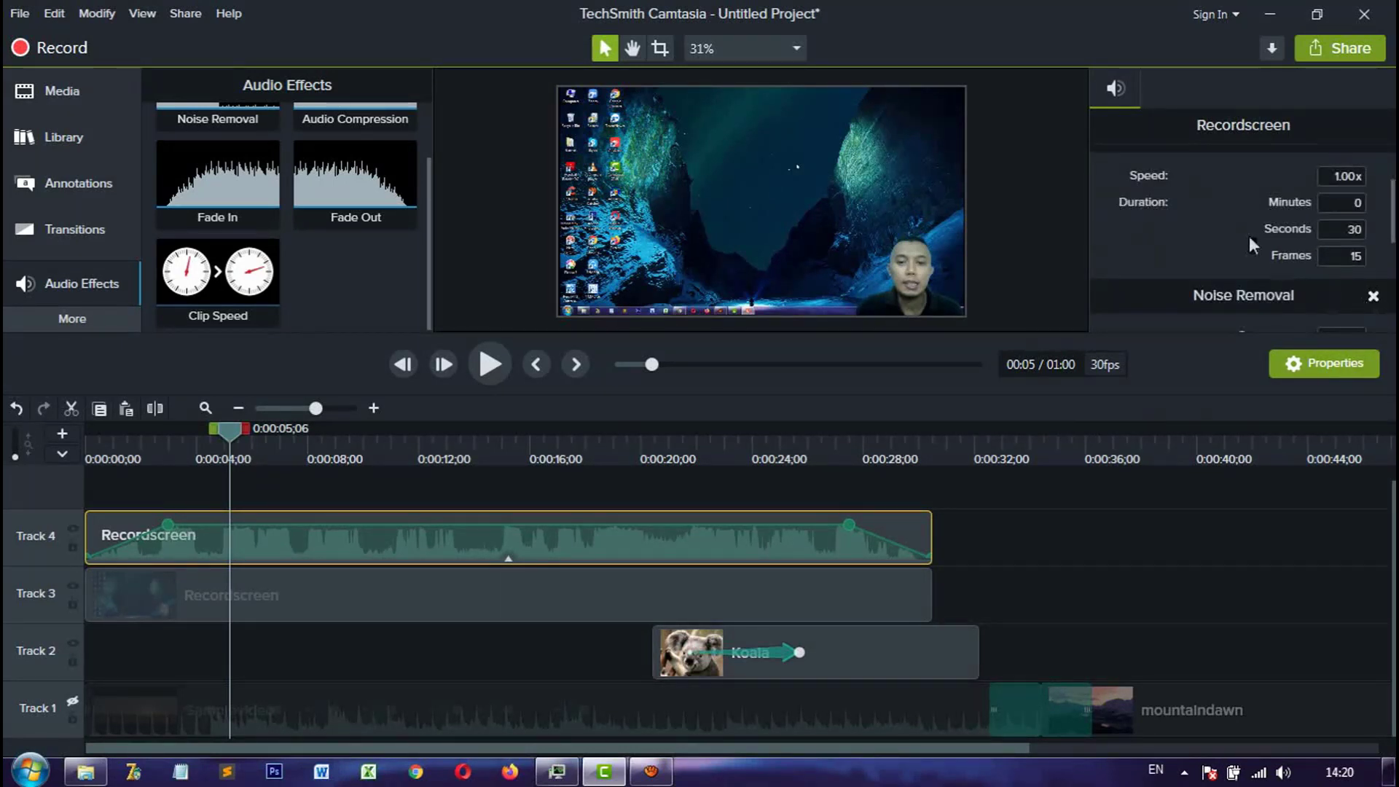
scroll(1220, 237, "up", 1)
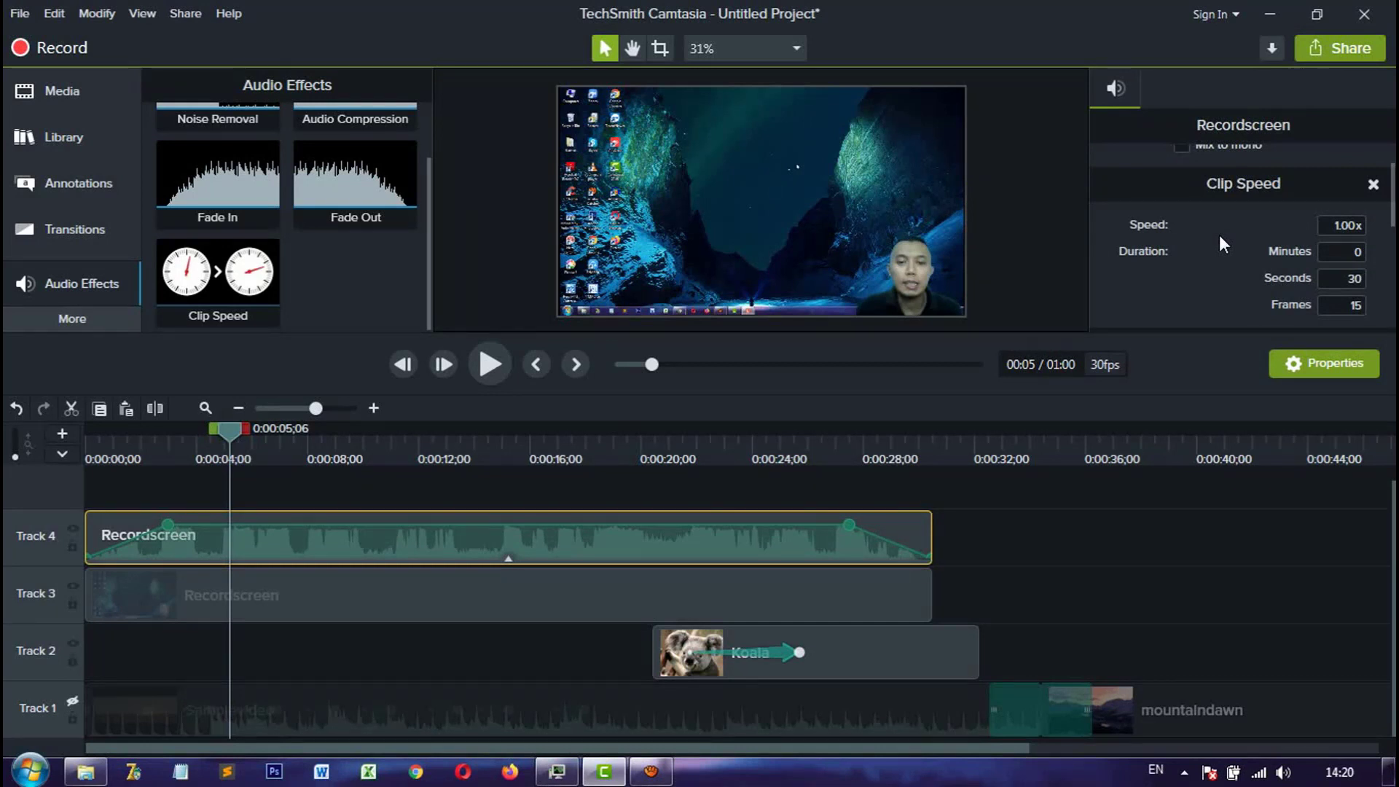
left_click(1328, 226)
type("2")
key("Return")
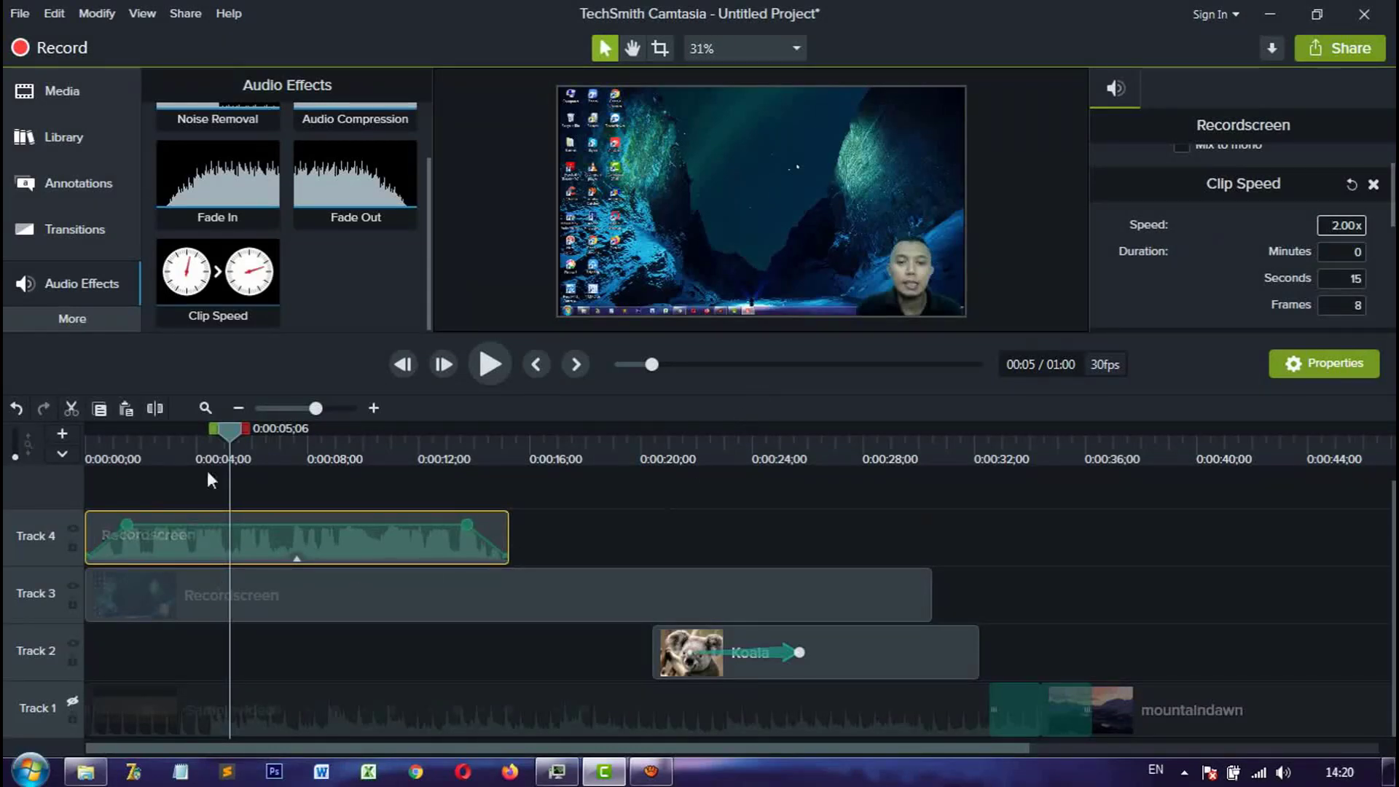
Step: Play the sped-up Track 4 audio from 0:00:03;23 and set its clip speed back to 1.00x
left_click_drag(232, 434, 184, 434)
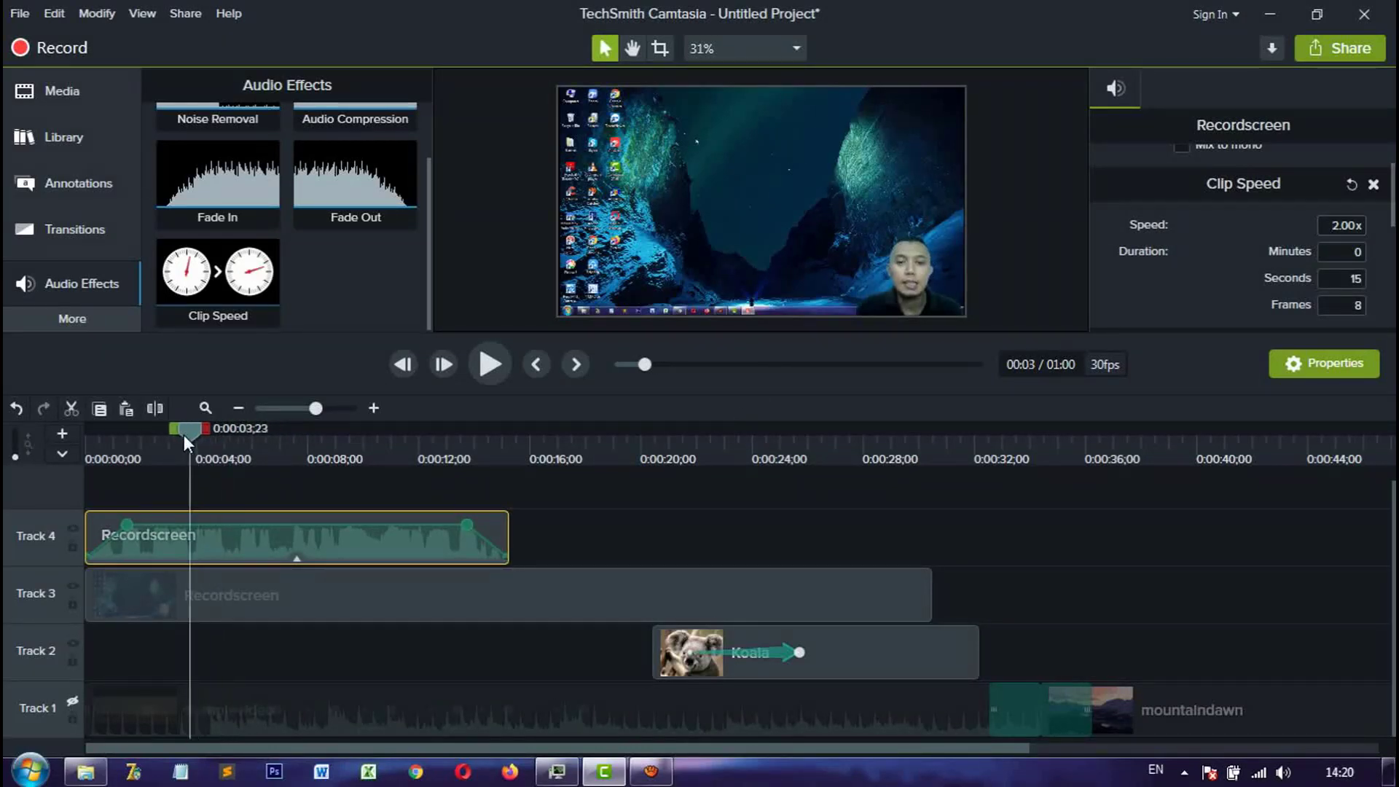
left_click(488, 366)
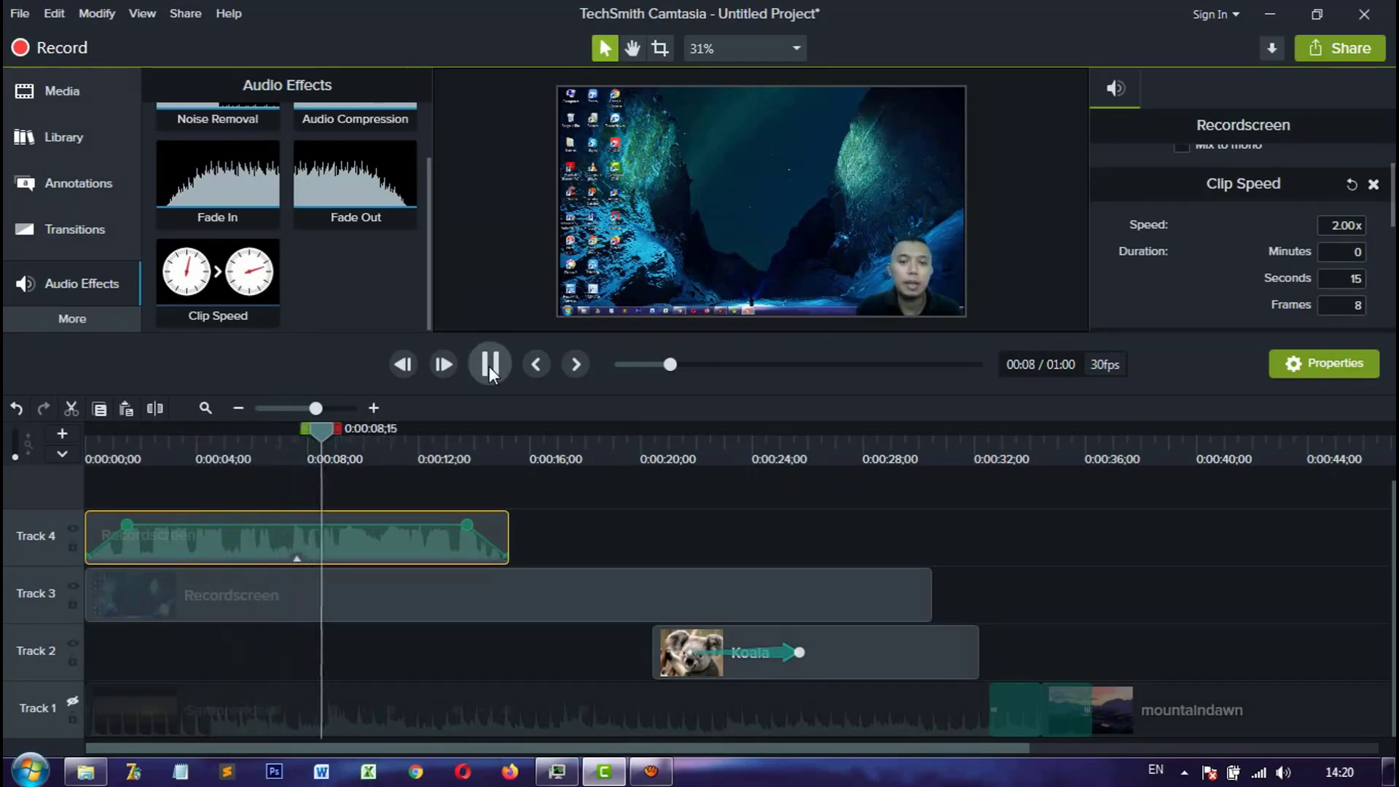
left_click(489, 366)
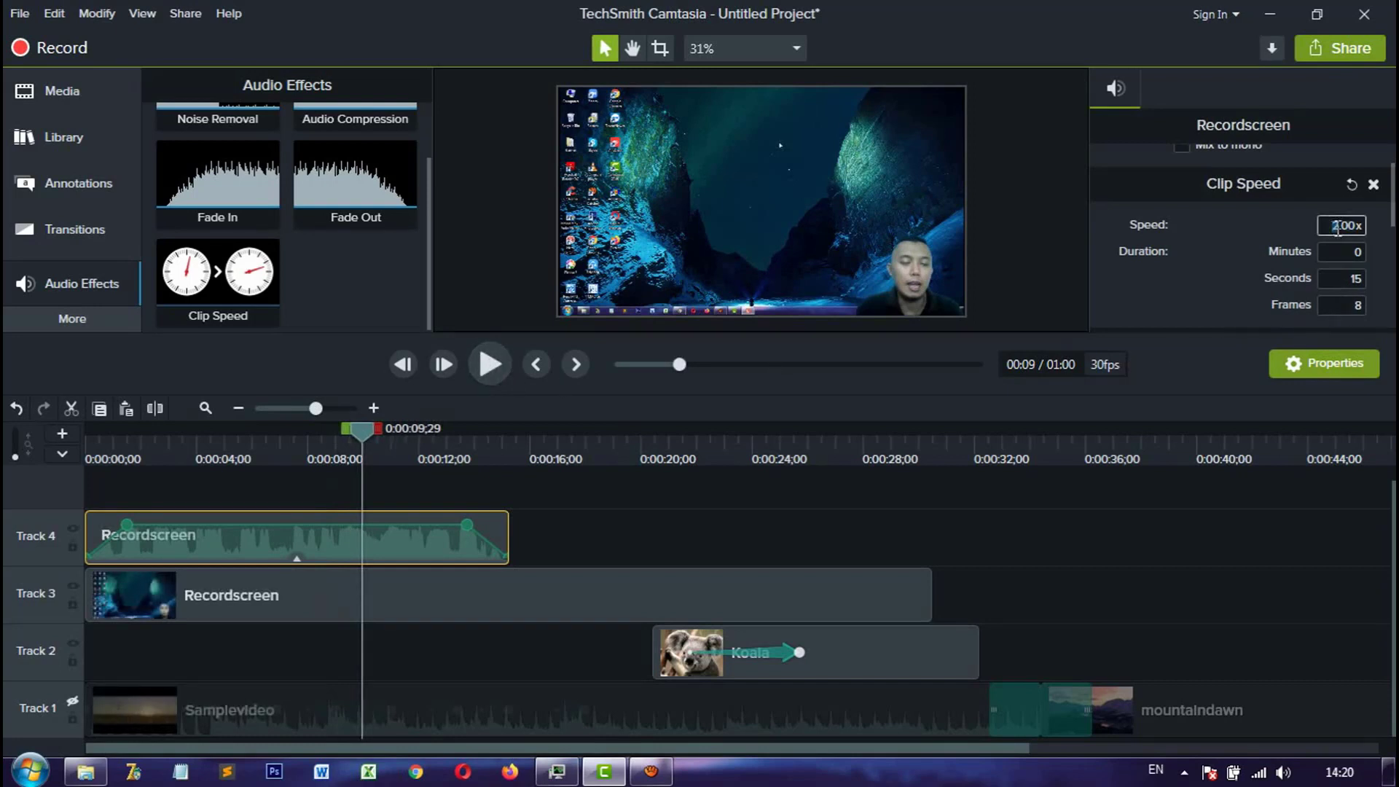
key("Return")
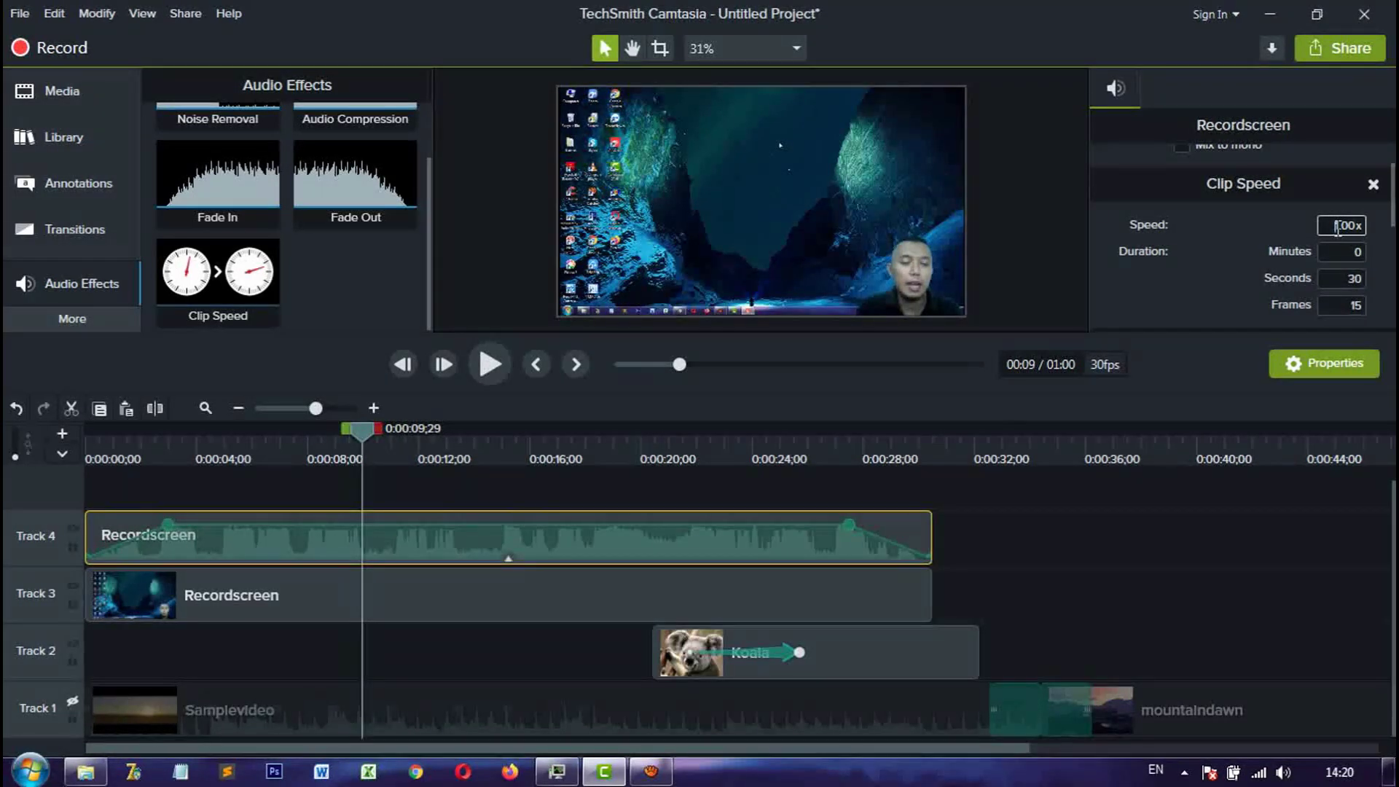
left_click(1110, 545)
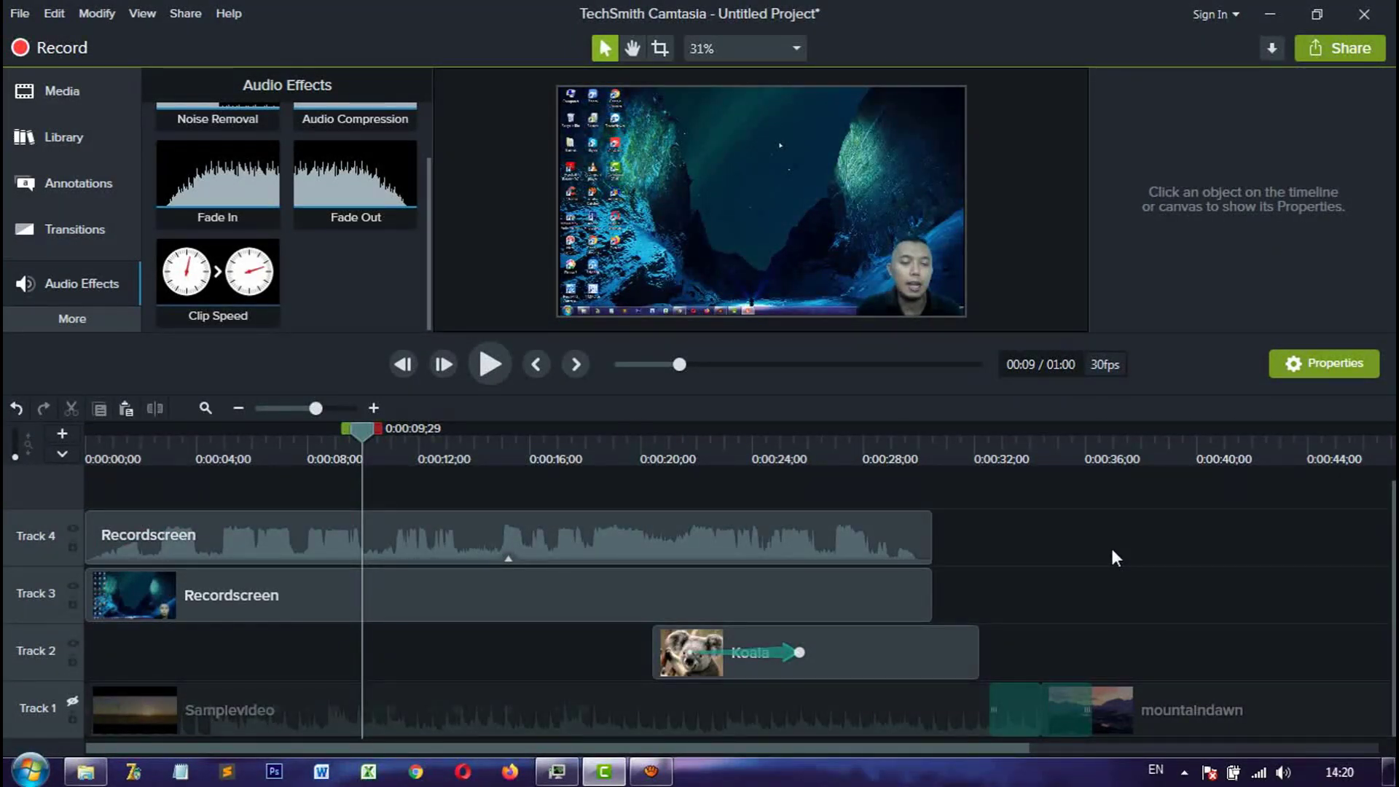
Step: Apply the Drop Shadow visual effect to the Recordscreen video on Track 3
scroll(334, 288, "up", 2)
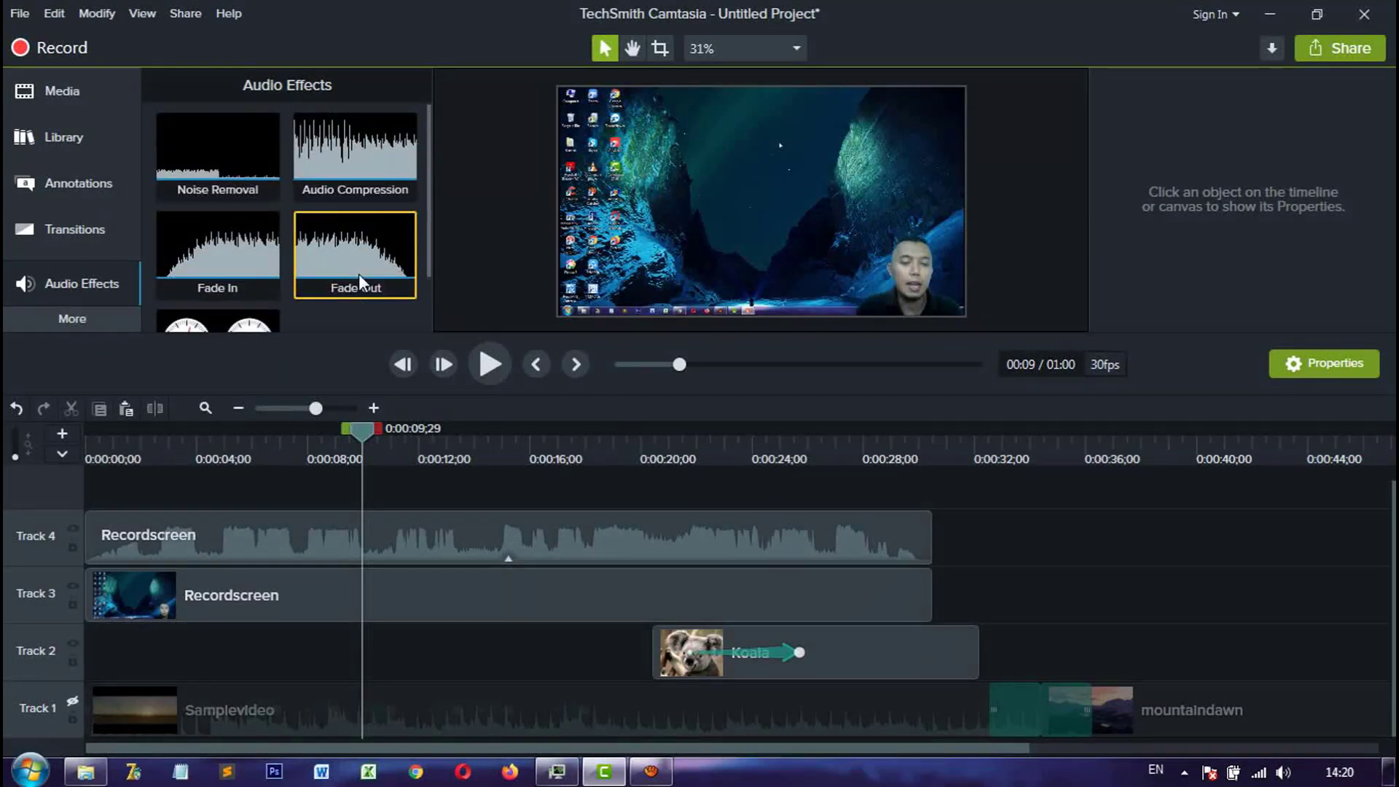
left_click(80, 323)
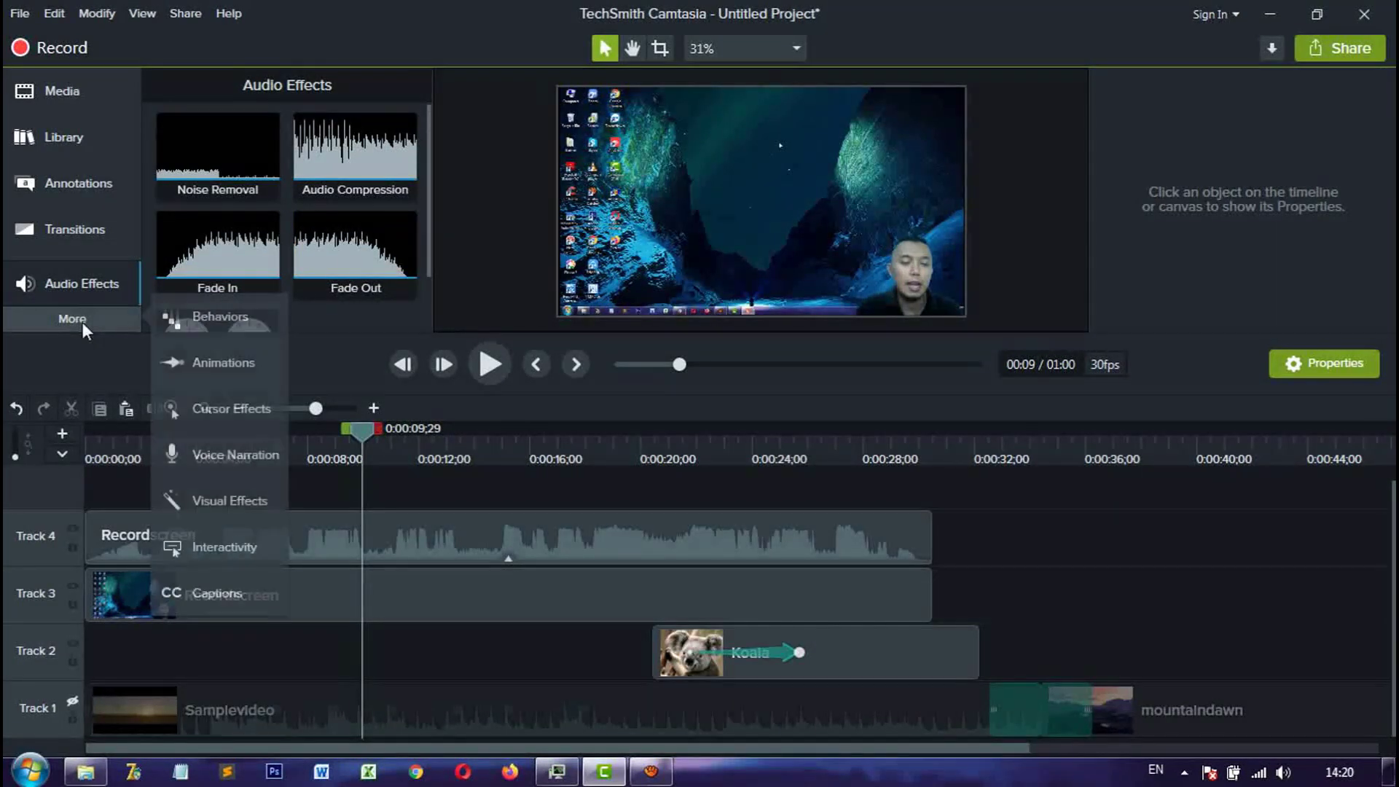
left_click(233, 503)
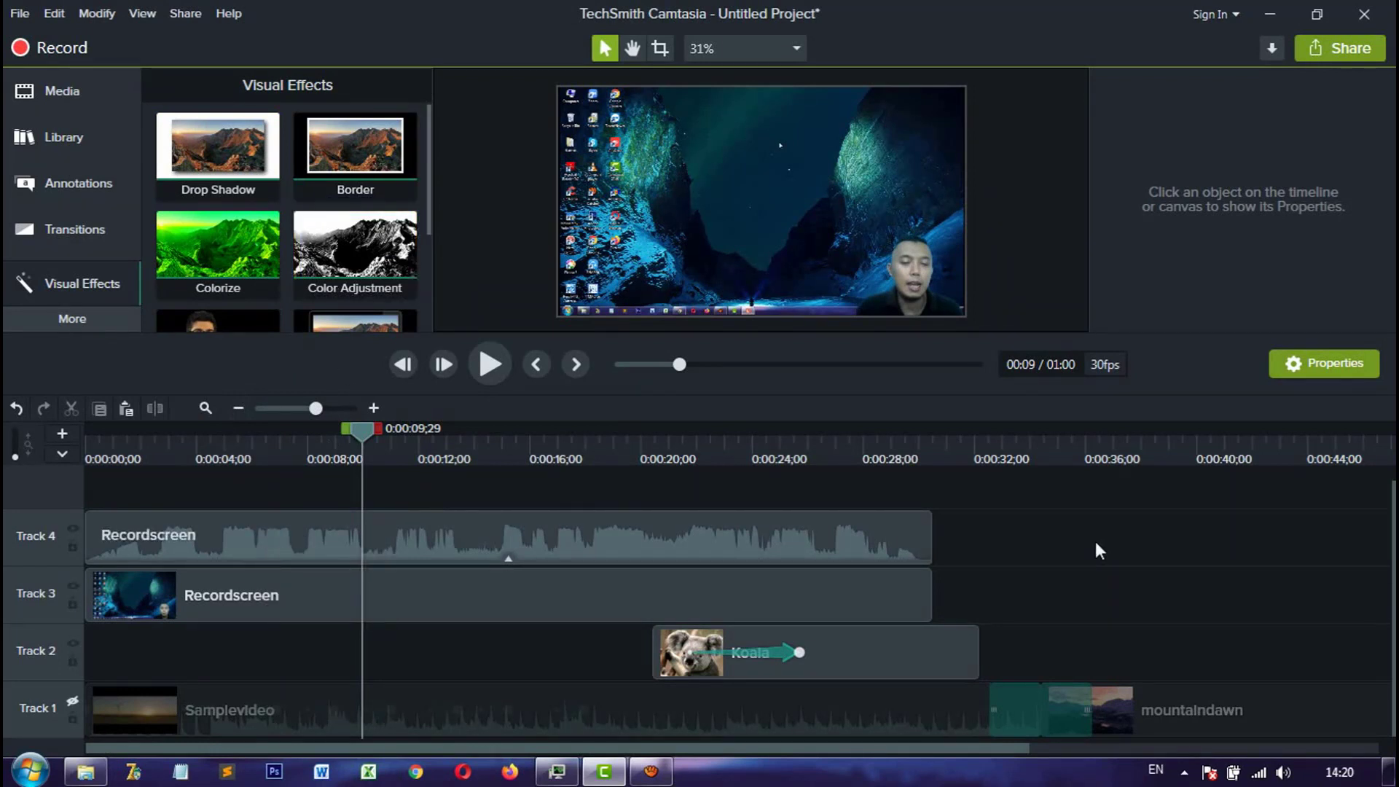
left_click(197, 155)
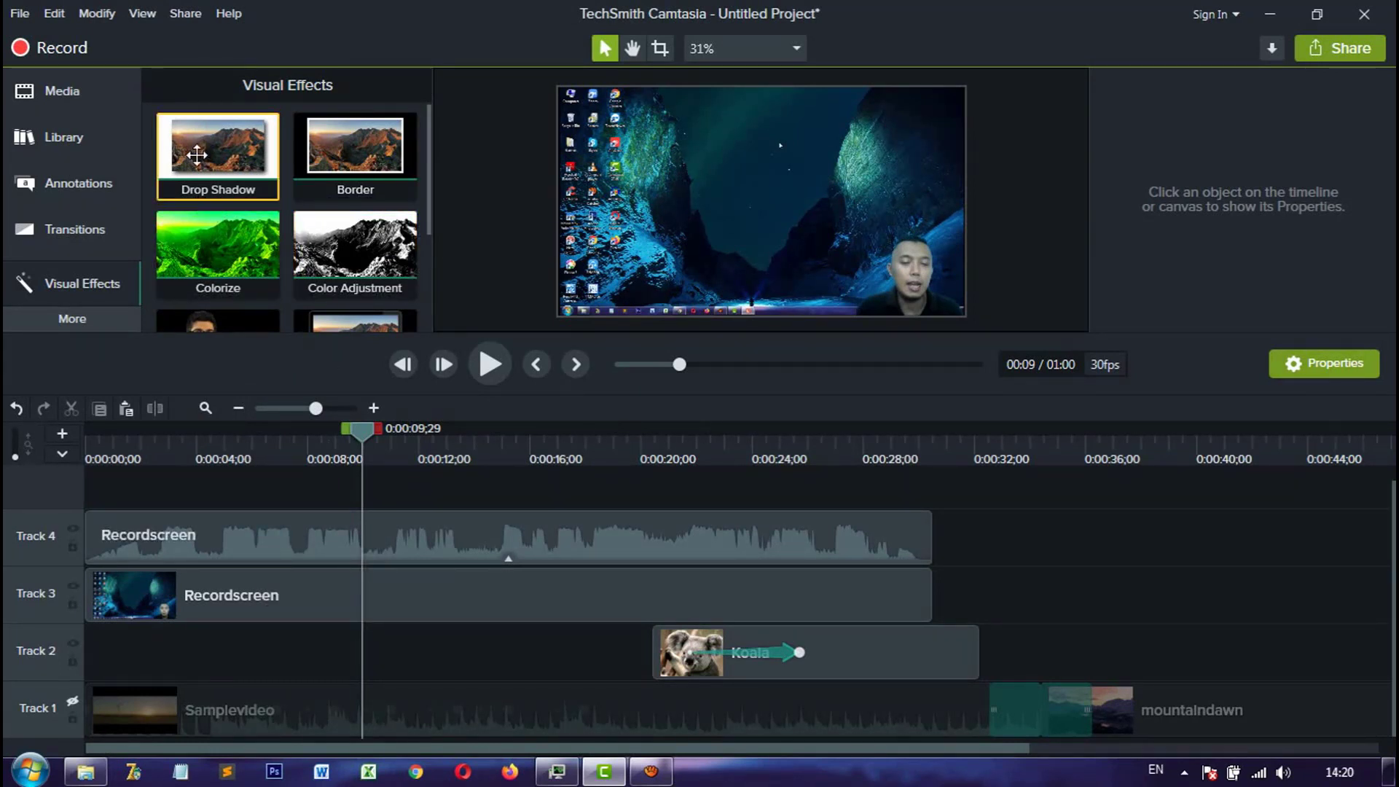
left_click_drag(202, 173, 269, 575)
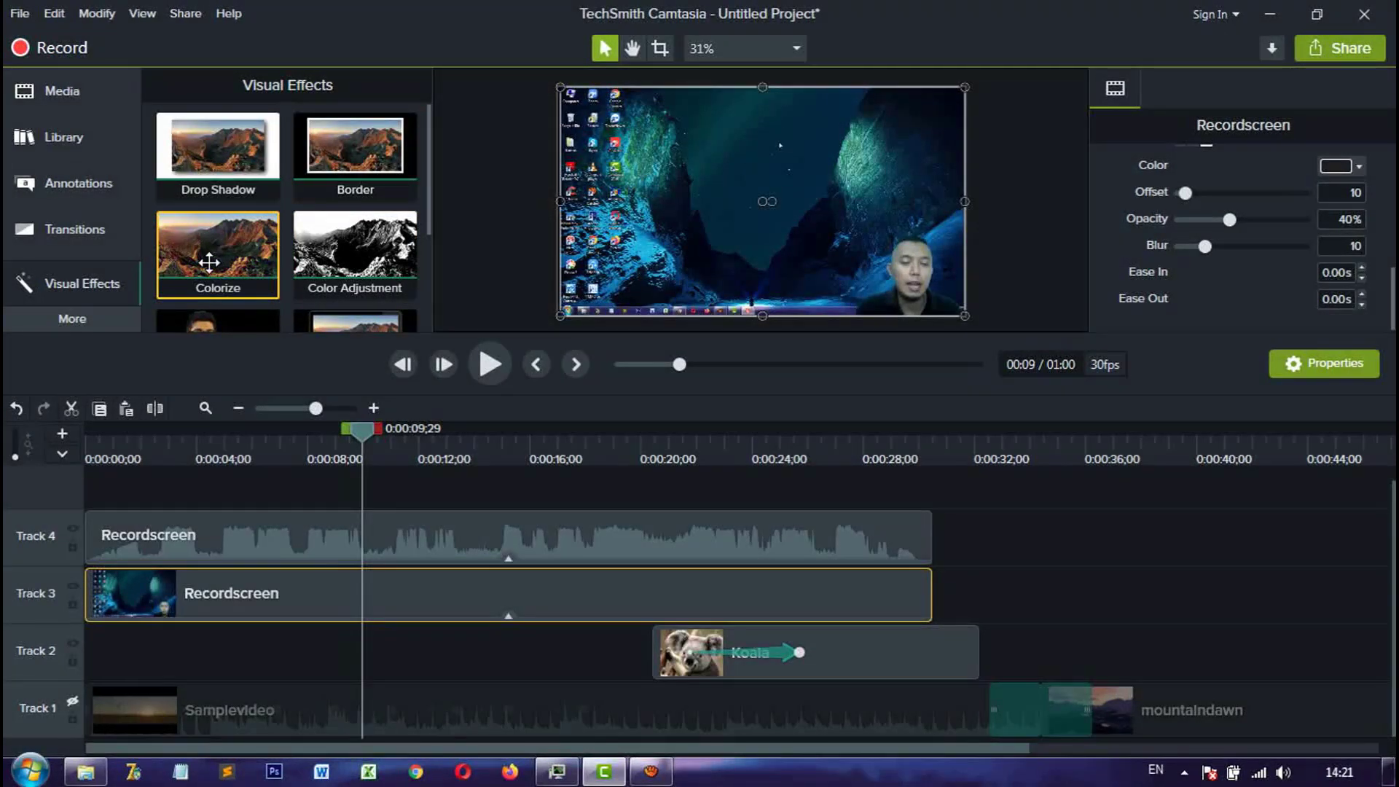
Step: Try the Colorize effect on the Recordscreen video with a purple color, and remove the effect
left_click_drag(218, 251, 417, 580)
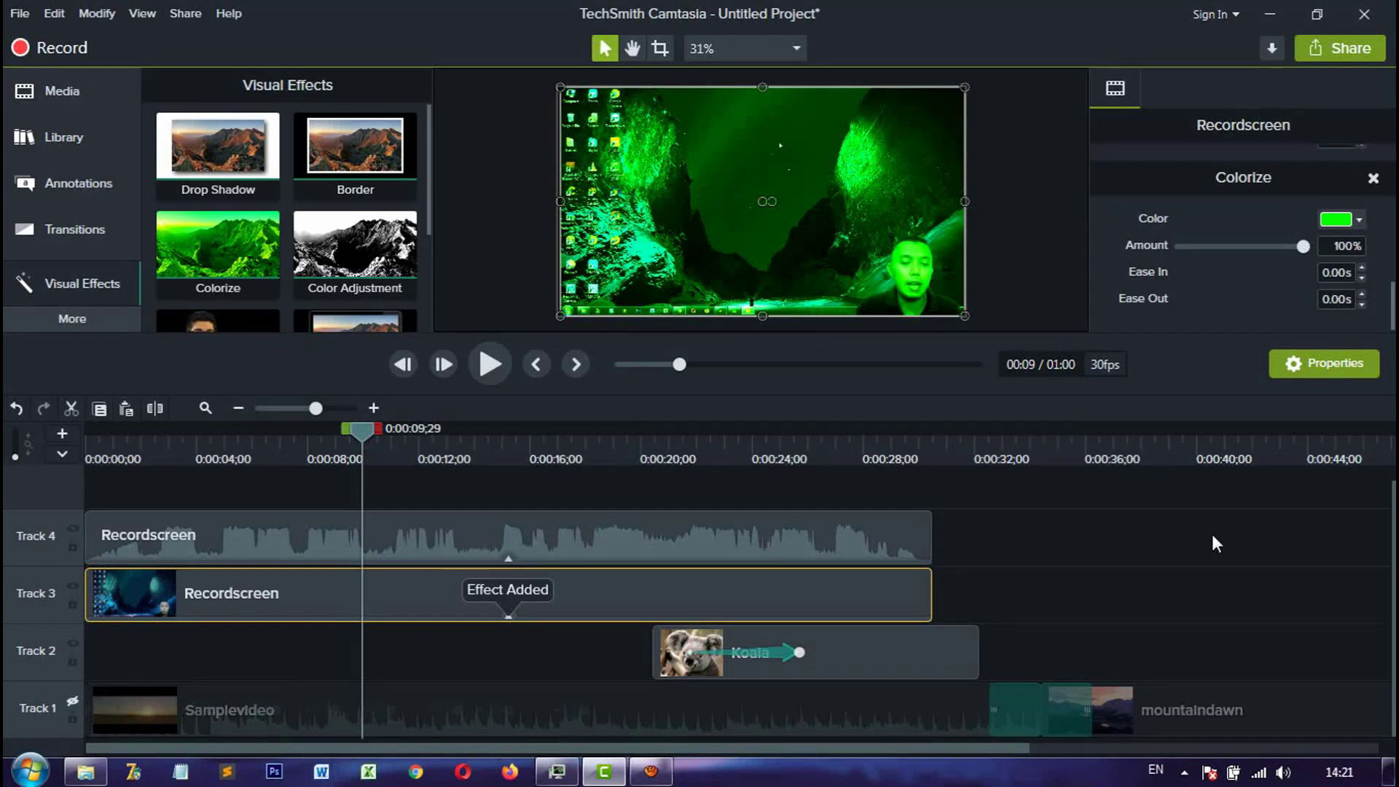
left_click(1333, 224)
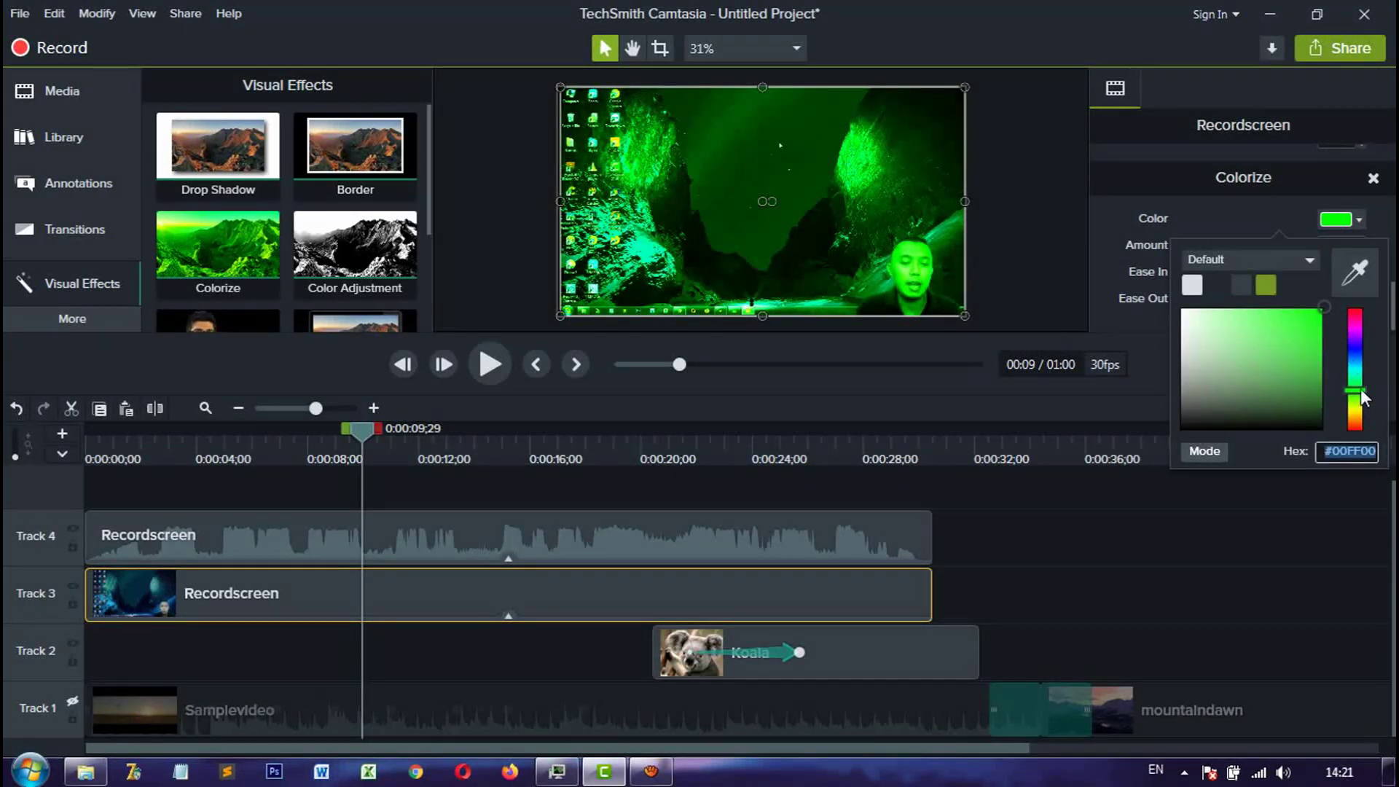
left_click_drag(1362, 397, 1356, 335)
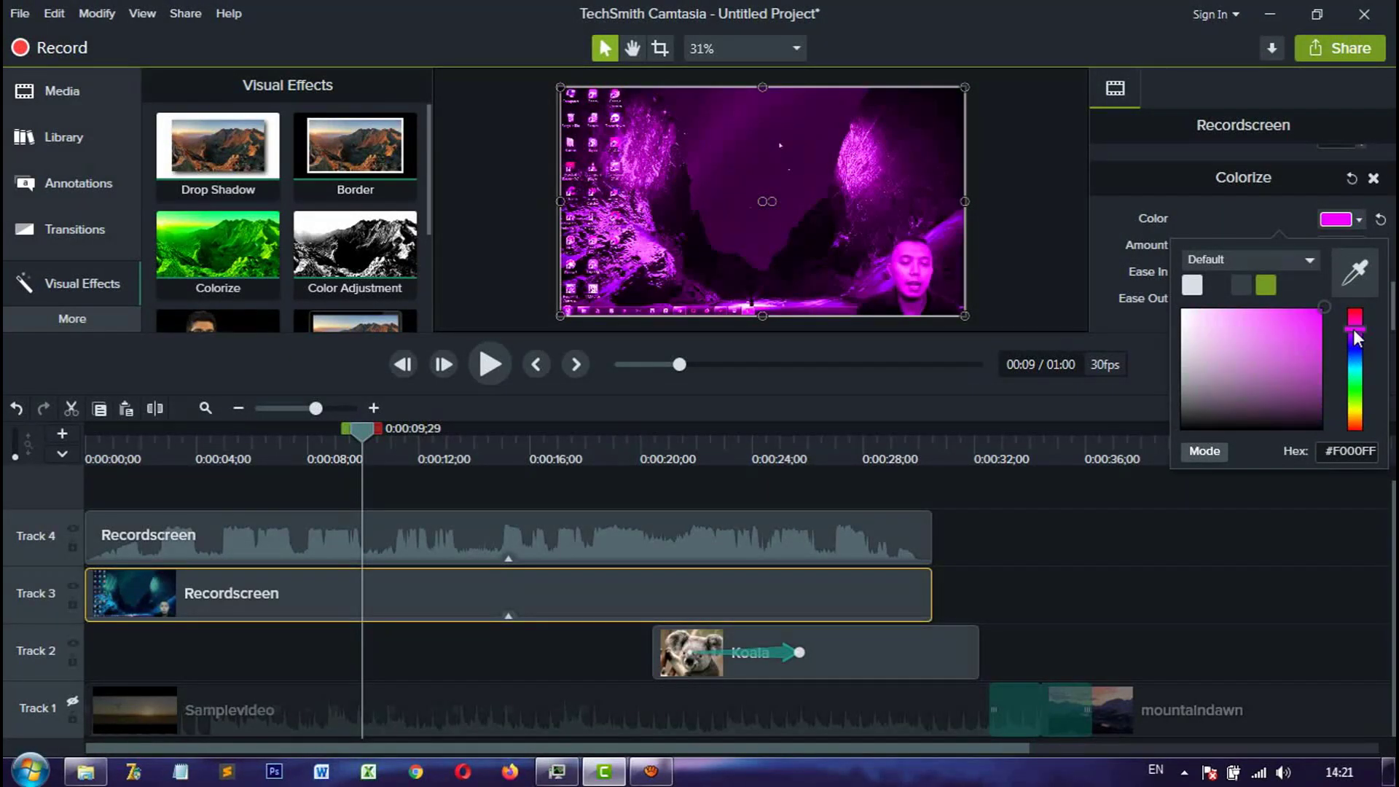
left_click_drag(1357, 391, 1355, 341)
left_click(1136, 393)
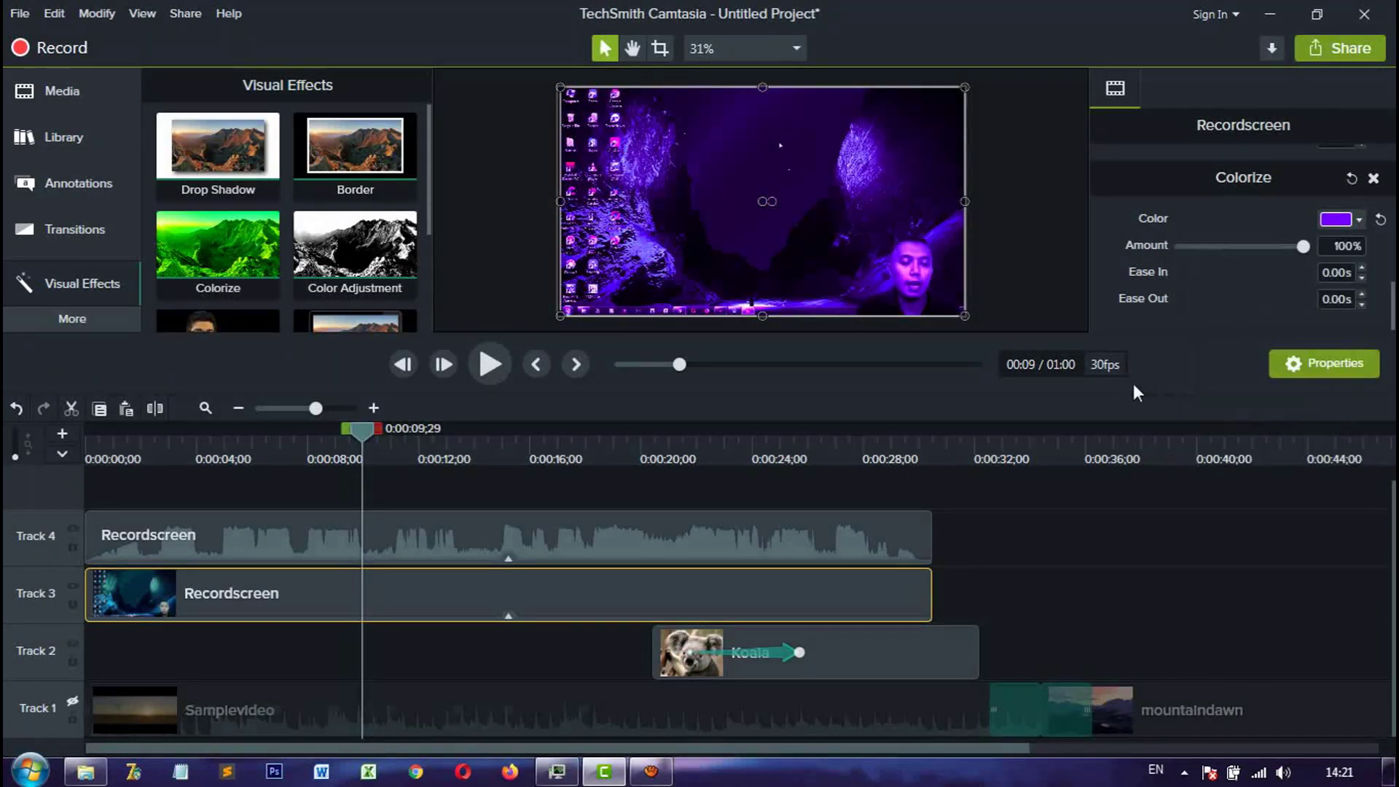
left_click(1374, 178)
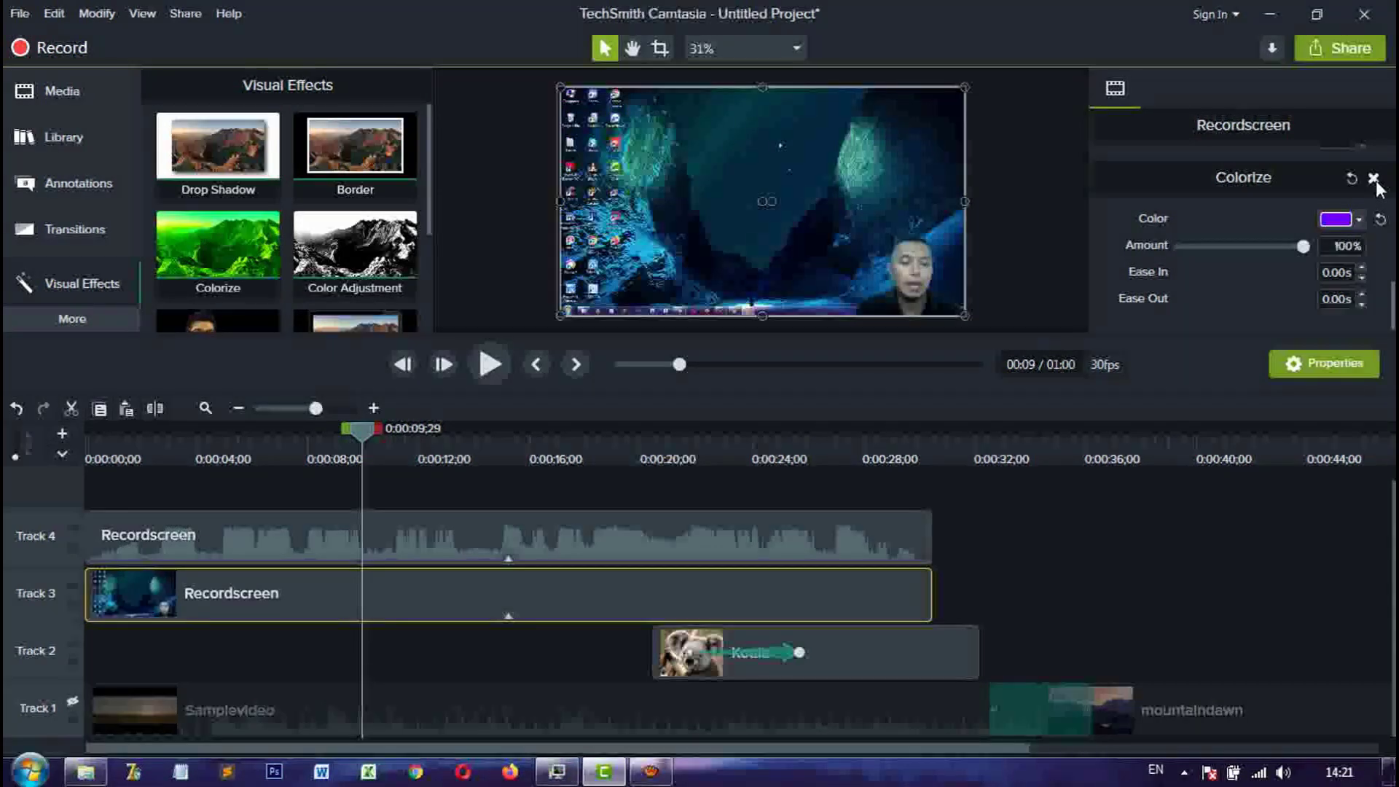
Step: Try the Color Adjustment effect on the Recordscreen video with saturation at -7, and remove the effect
left_click_drag(355, 251, 406, 587)
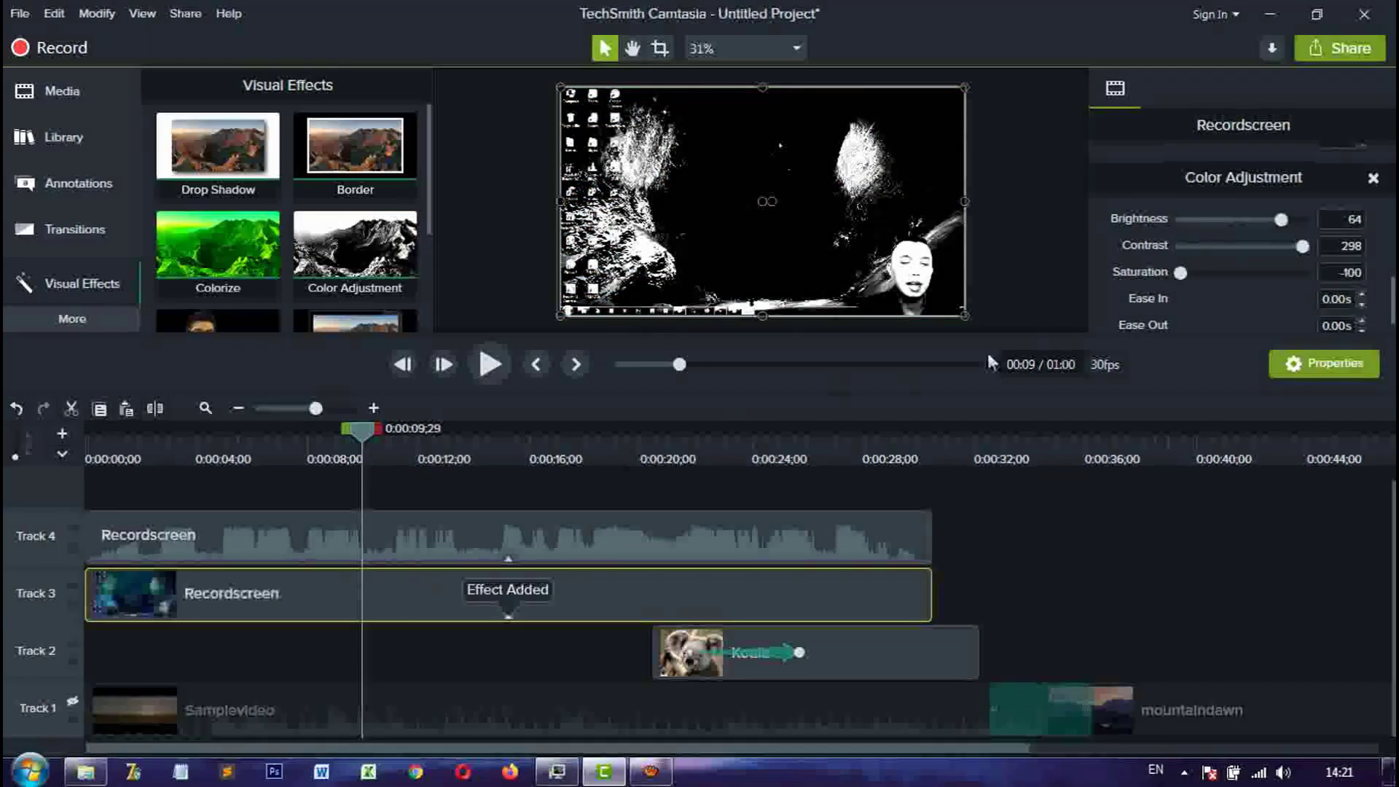
left_click_drag(1182, 274, 1238, 281)
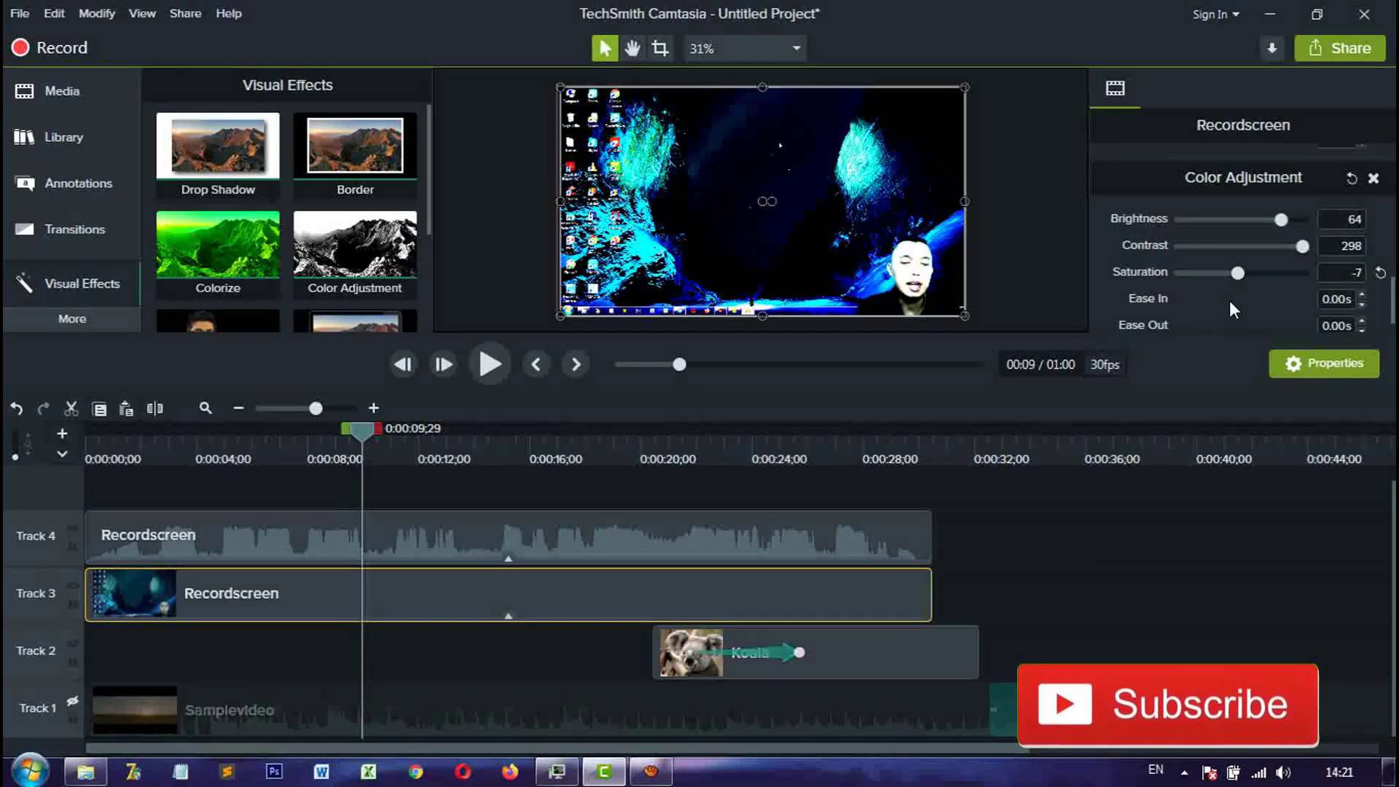
left_click(1373, 178)
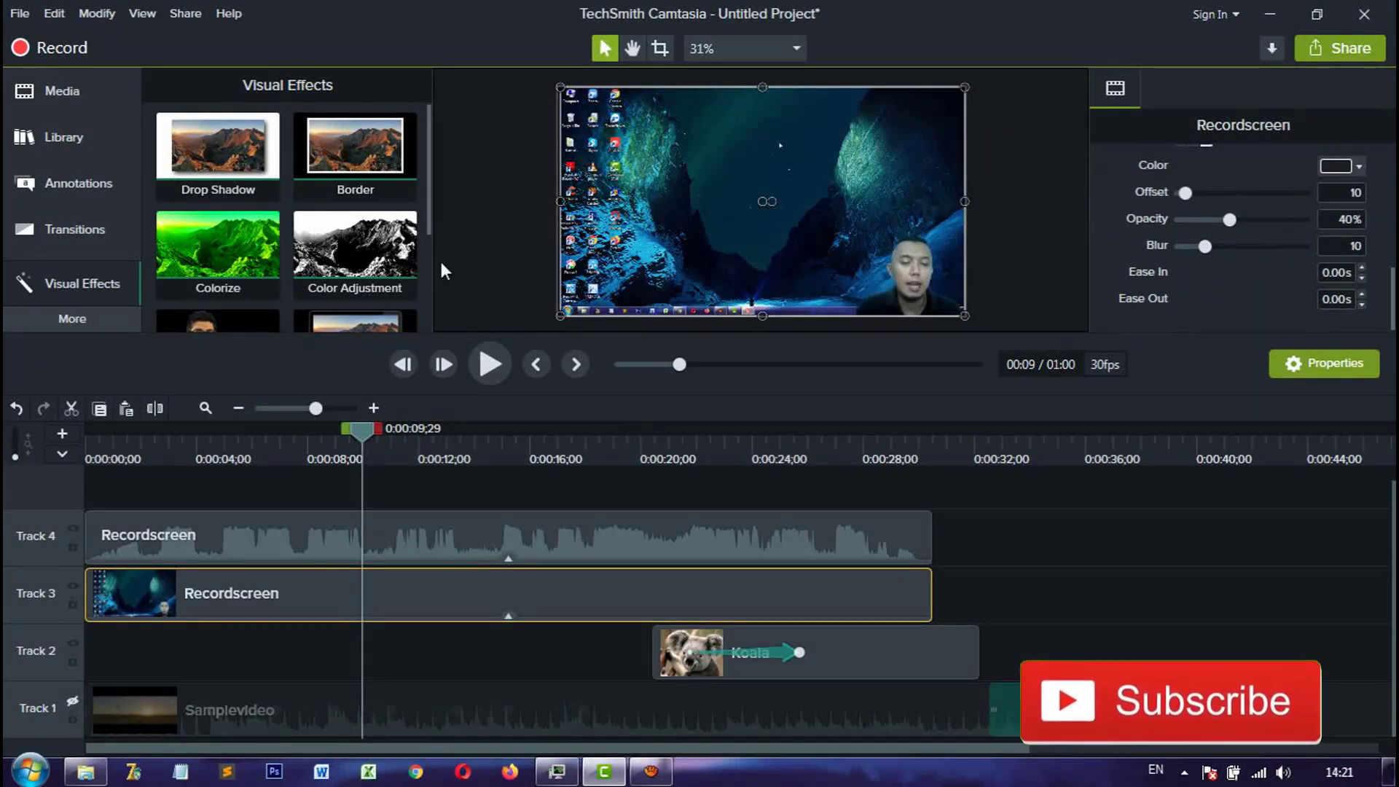
Step: Import Bel1.mp4 into the media bin from the PROJECT YOUTUBE folder on drive D
left_click_drag(428, 238, 430, 311)
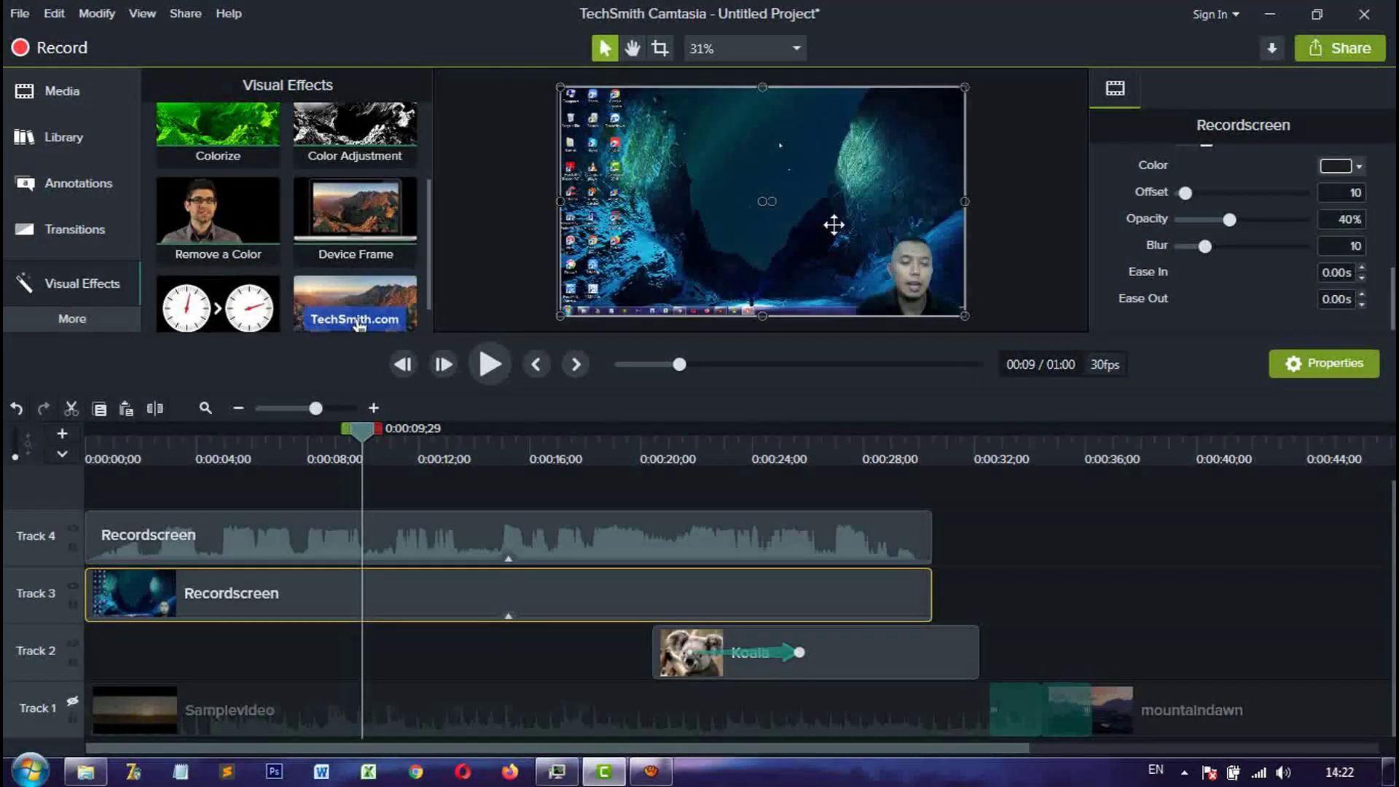
scroll(1063, 594, "up", 1)
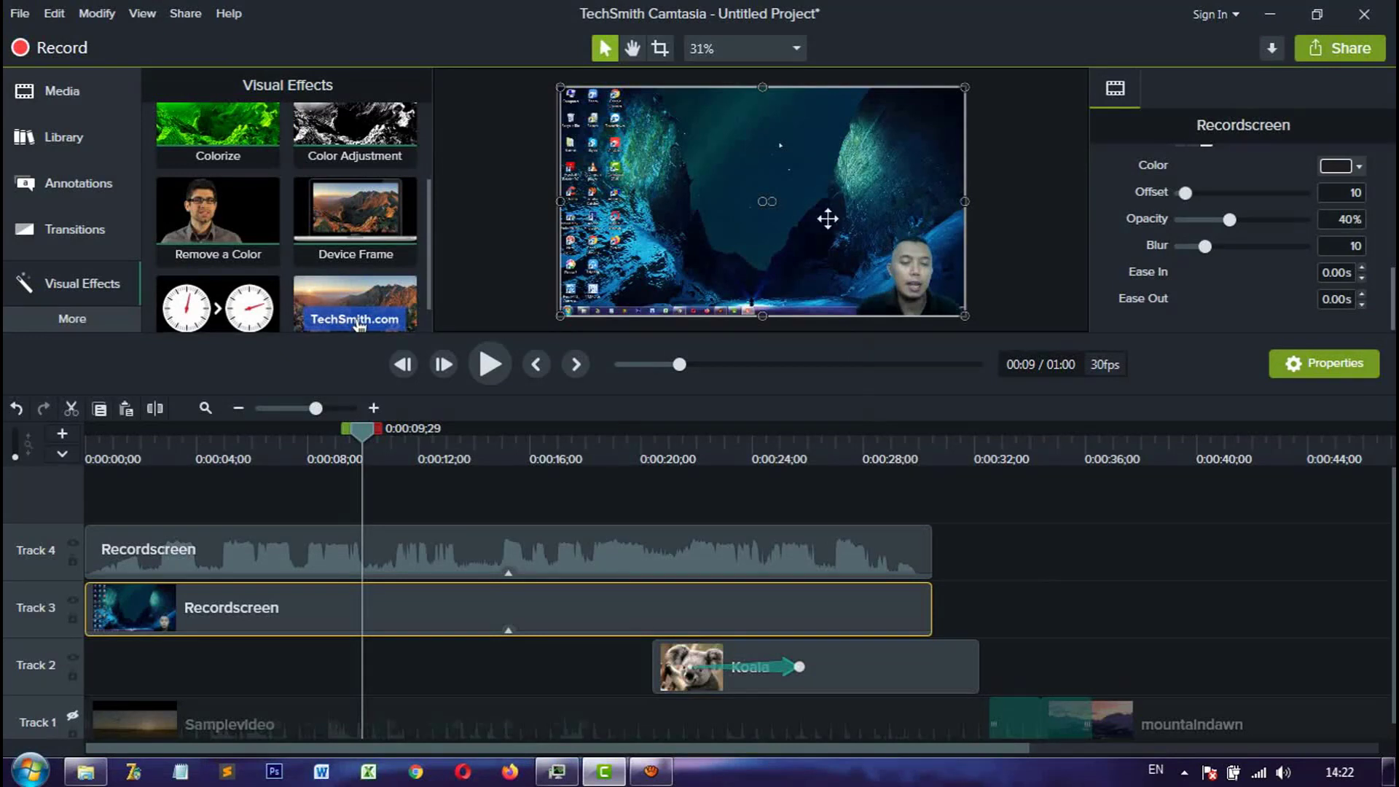
left_click(72, 96)
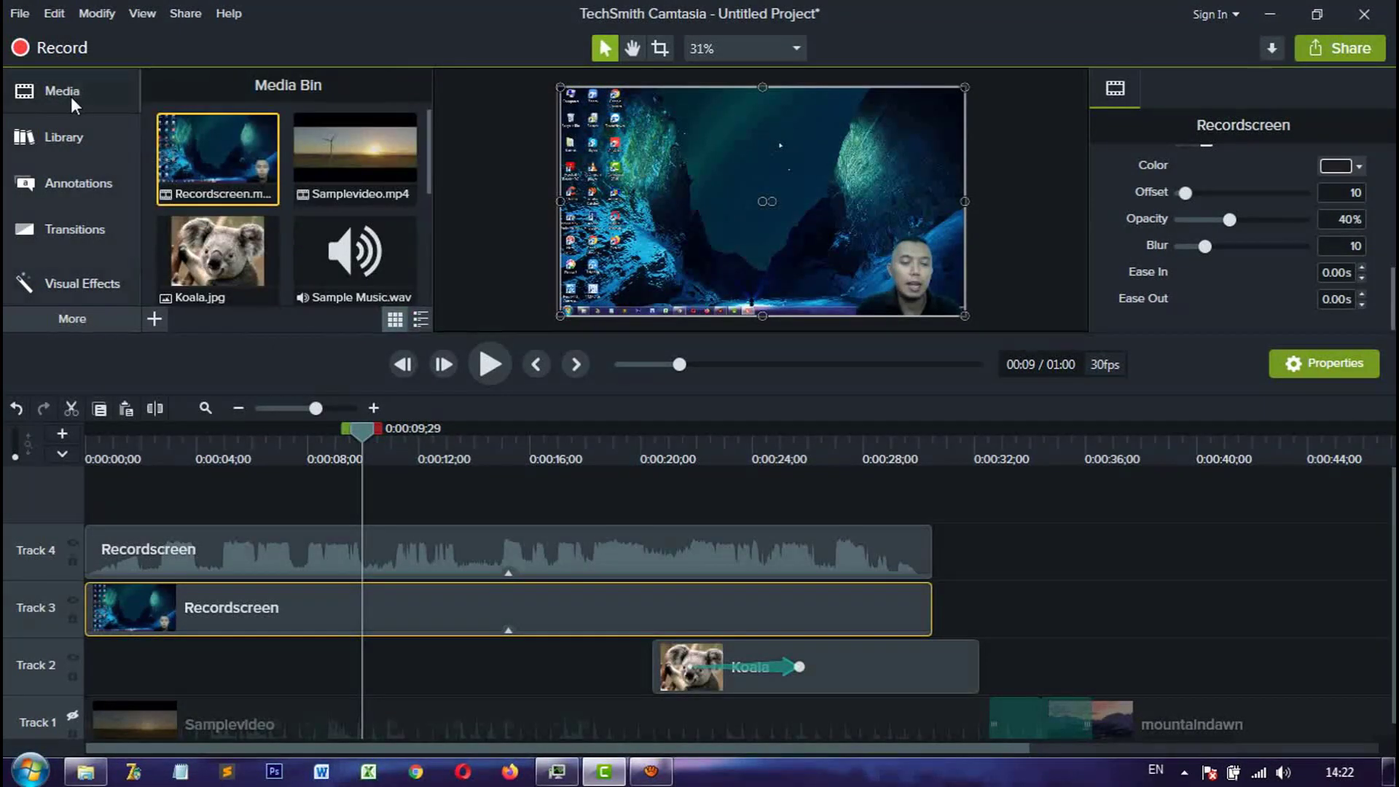
left_click(153, 318)
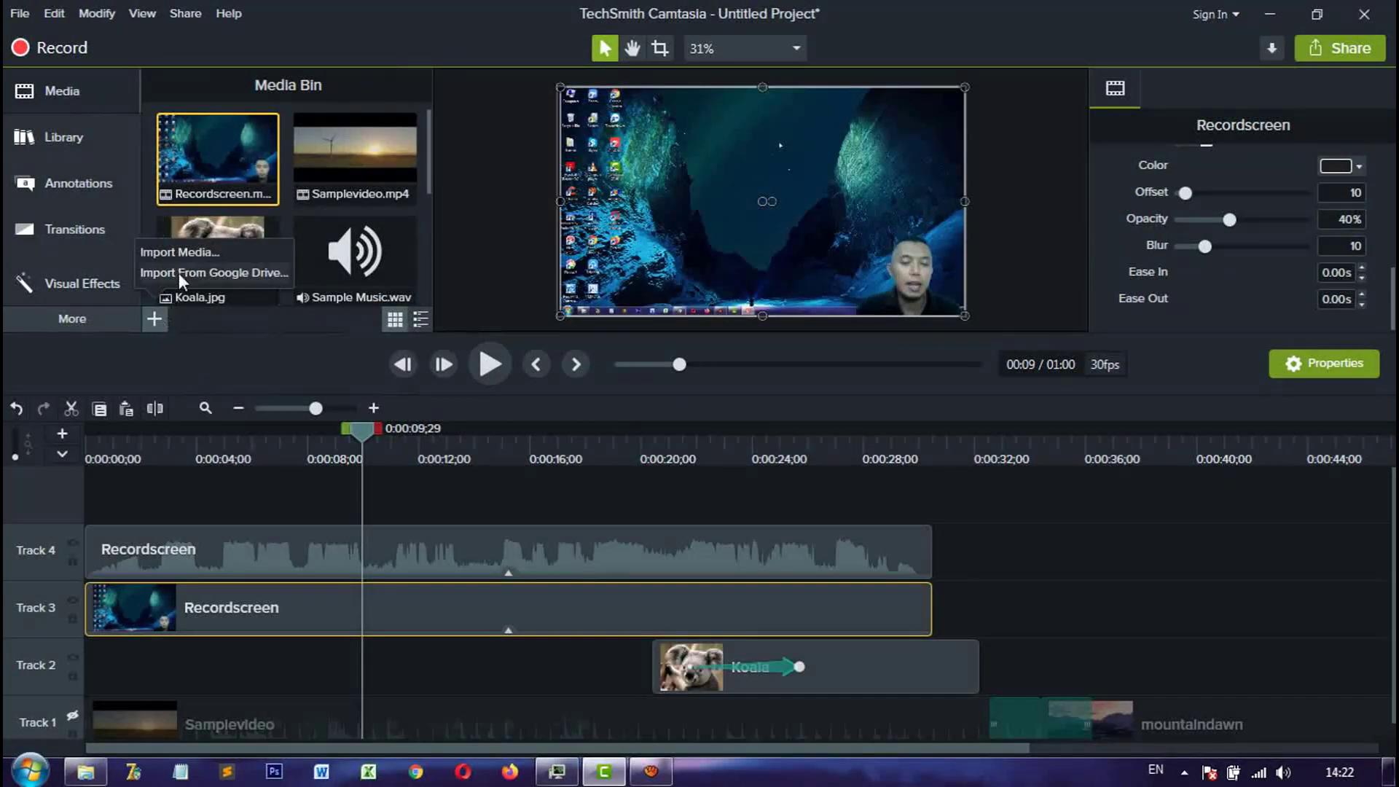
left_click(177, 254)
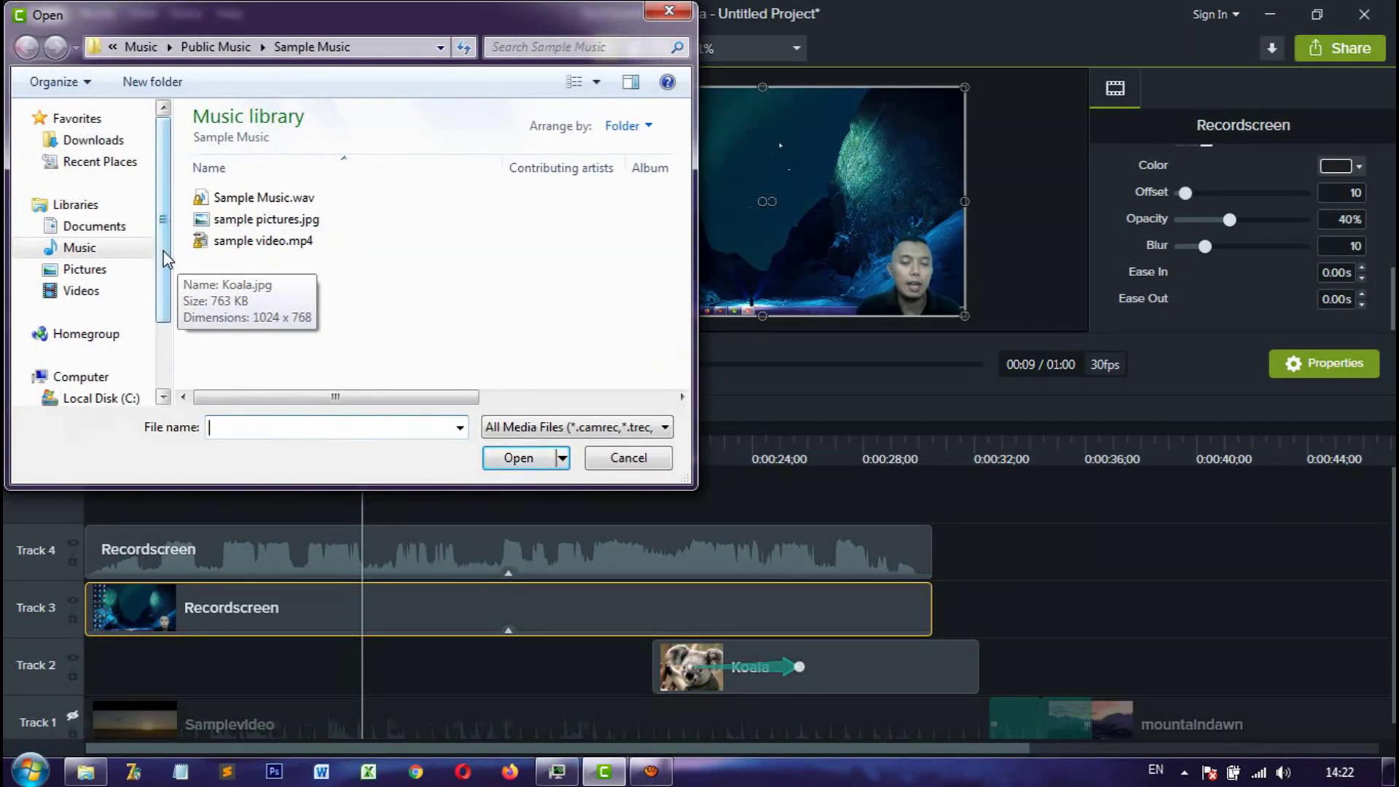
scroll(163, 250, "down", 3)
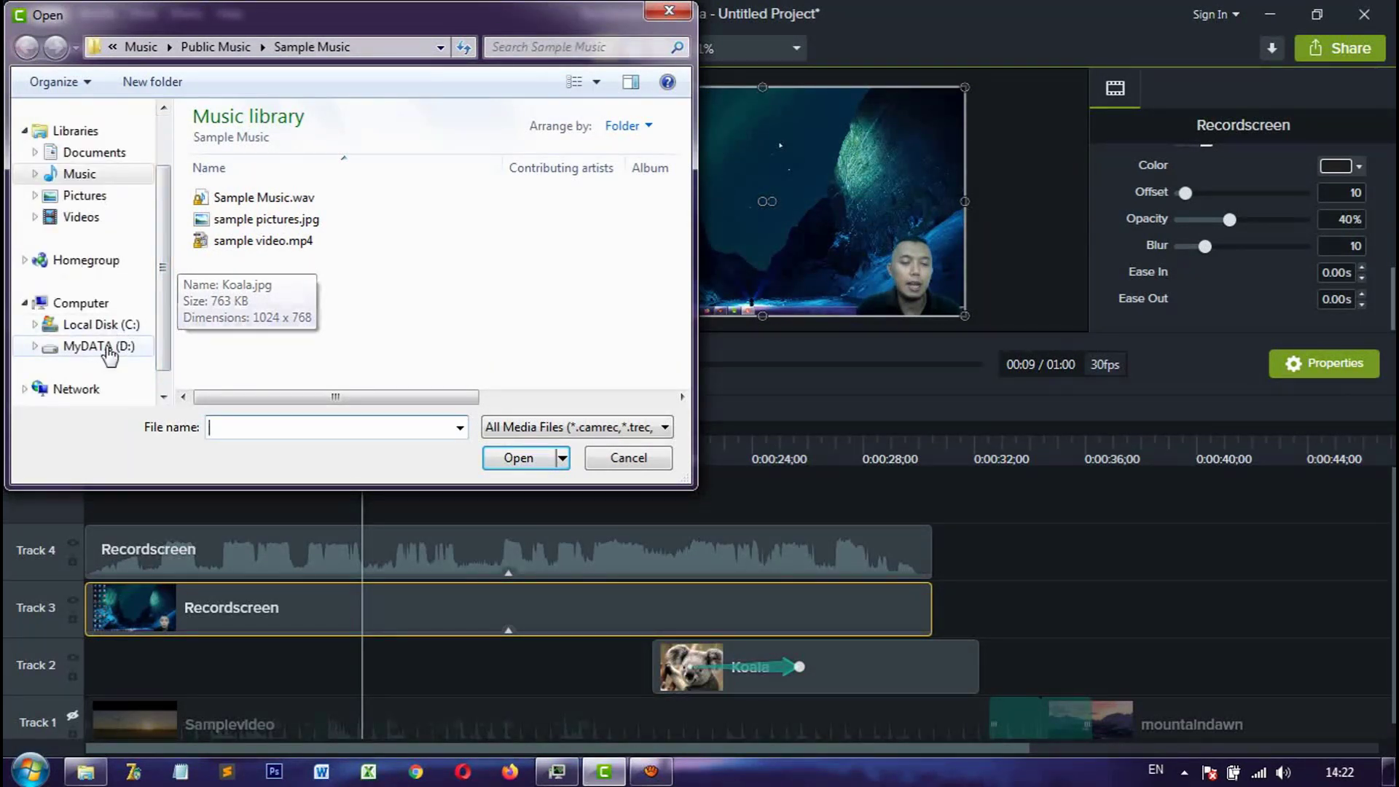
left_click(107, 349)
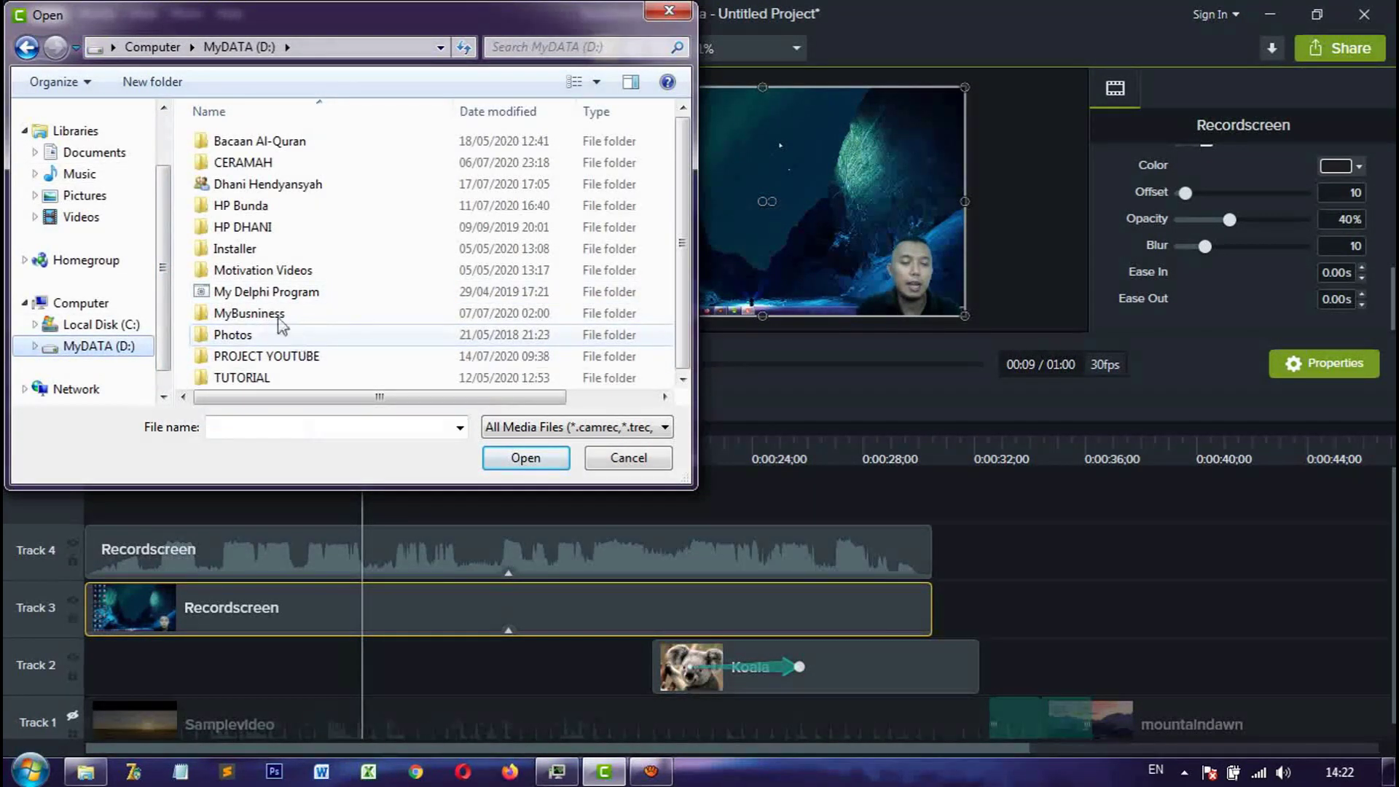
scroll(304, 309, "down", 1)
left_click(273, 357)
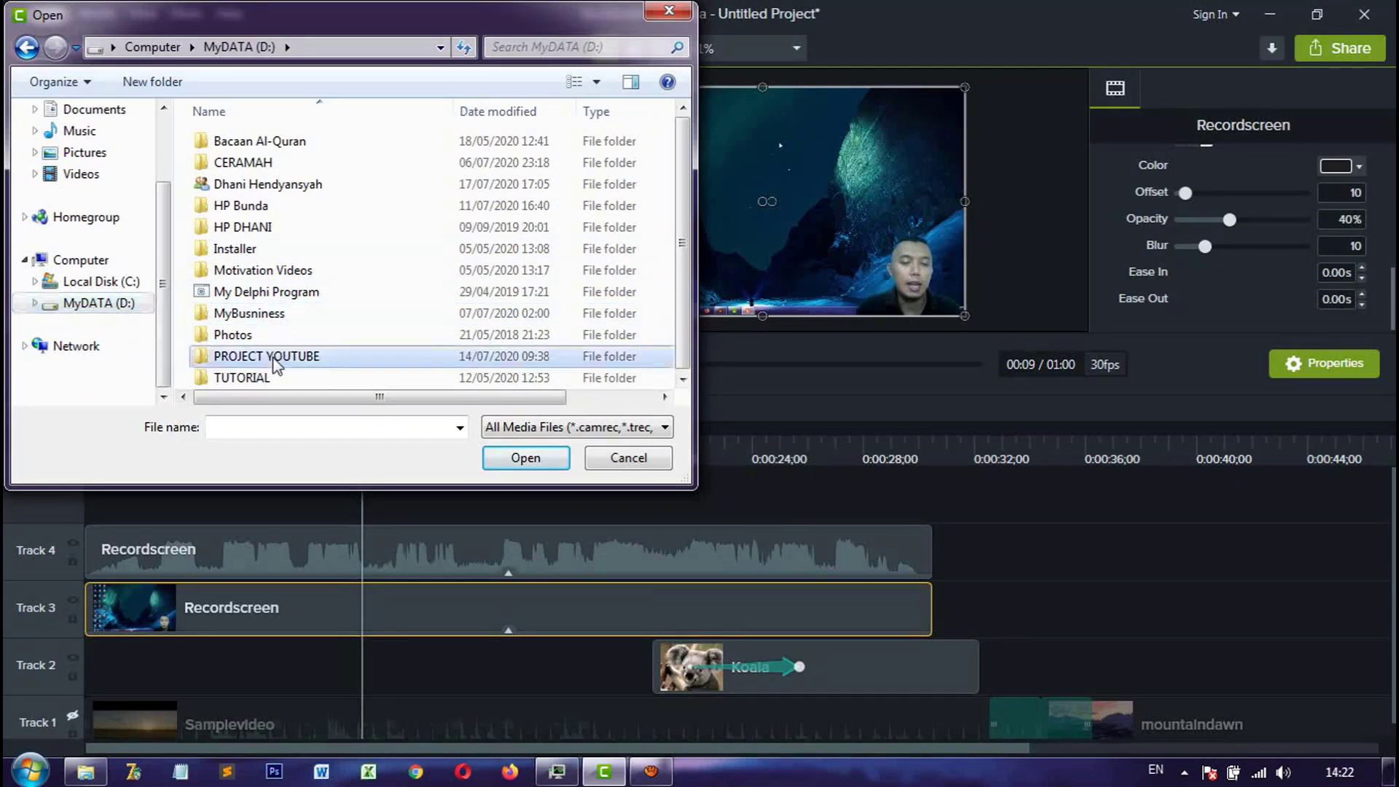
double_click(273, 358)
scroll(325, 264, "down", 3)
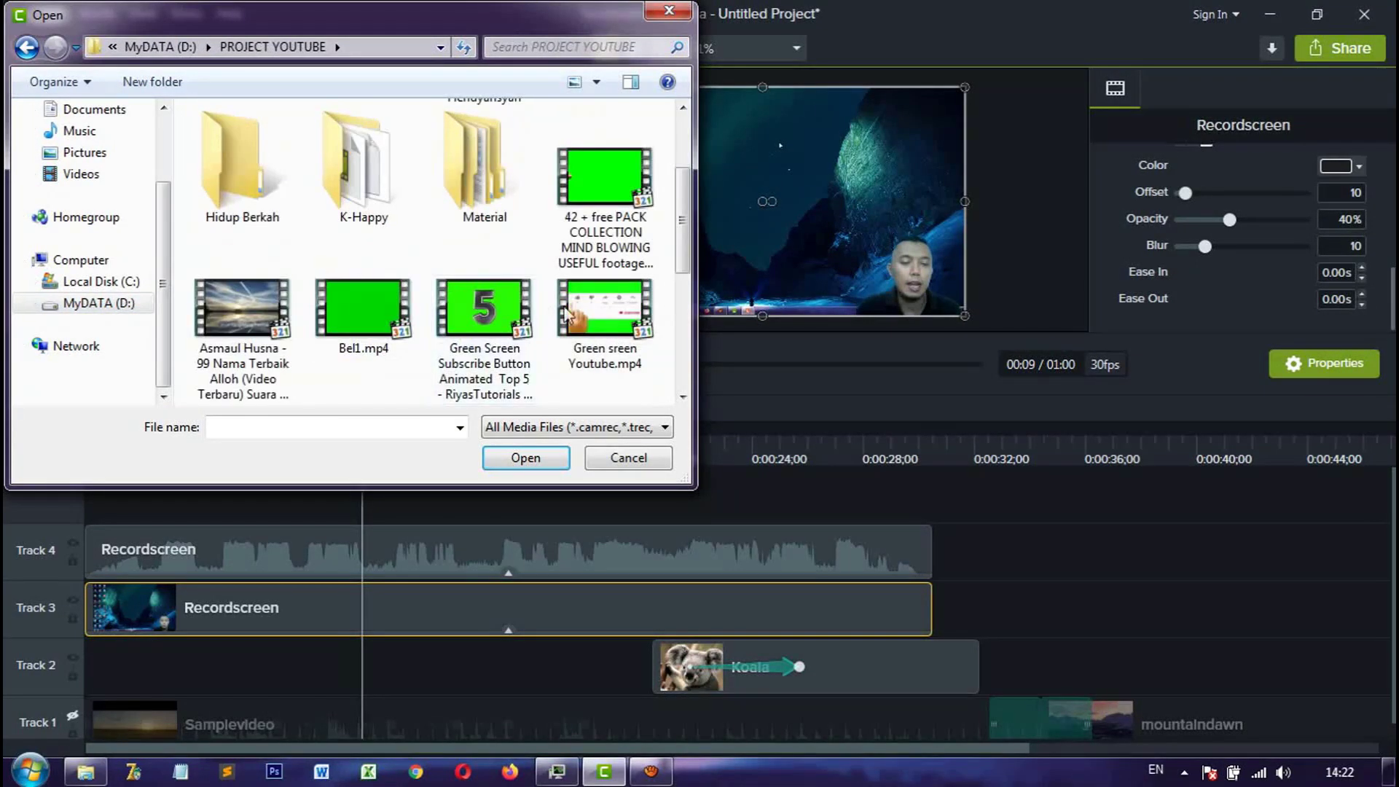
double_click(356, 300)
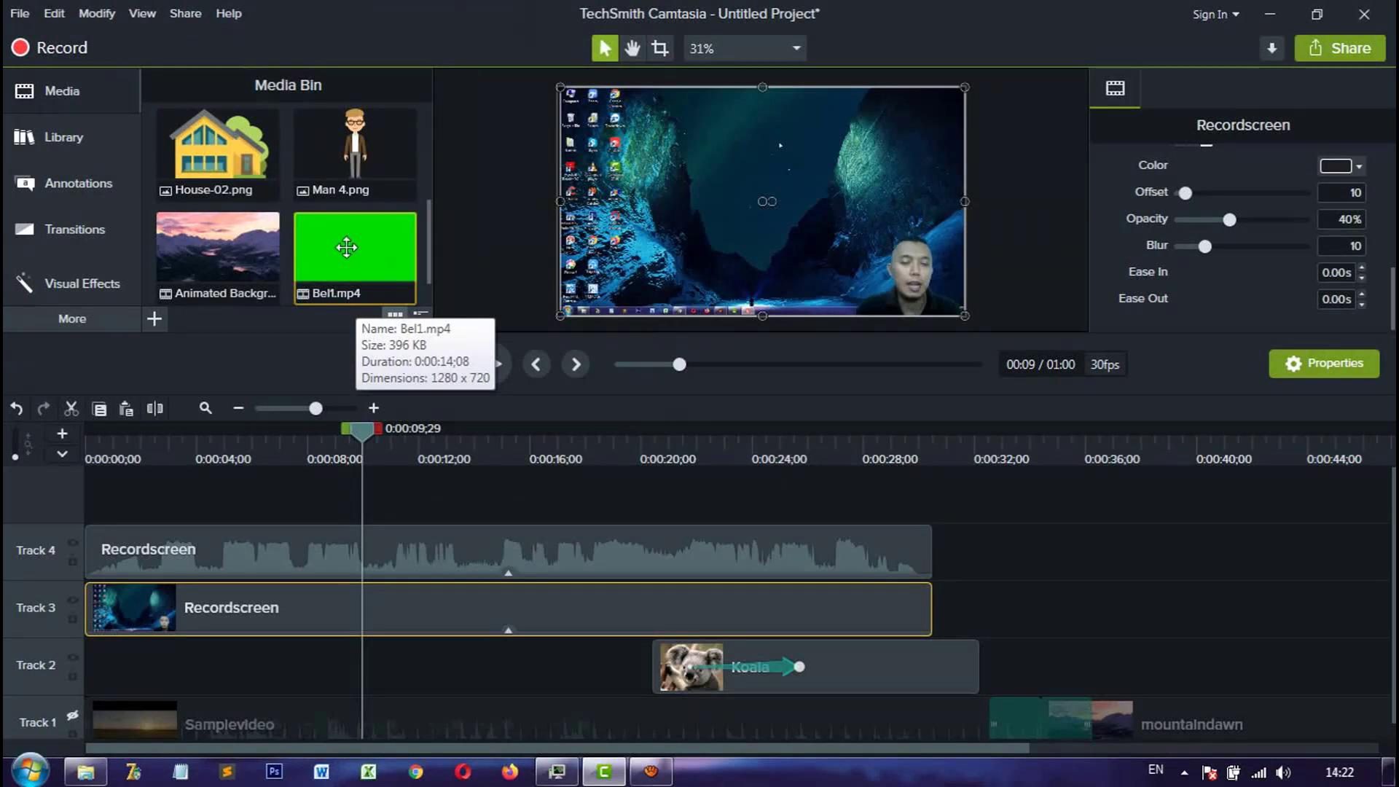
Step: Place the Bel1 clip on Track 5 at about 15 seconds and apply the Remove a Color effect to it
left_click_drag(341, 254, 500, 495)
left_click_drag(369, 432, 786, 447)
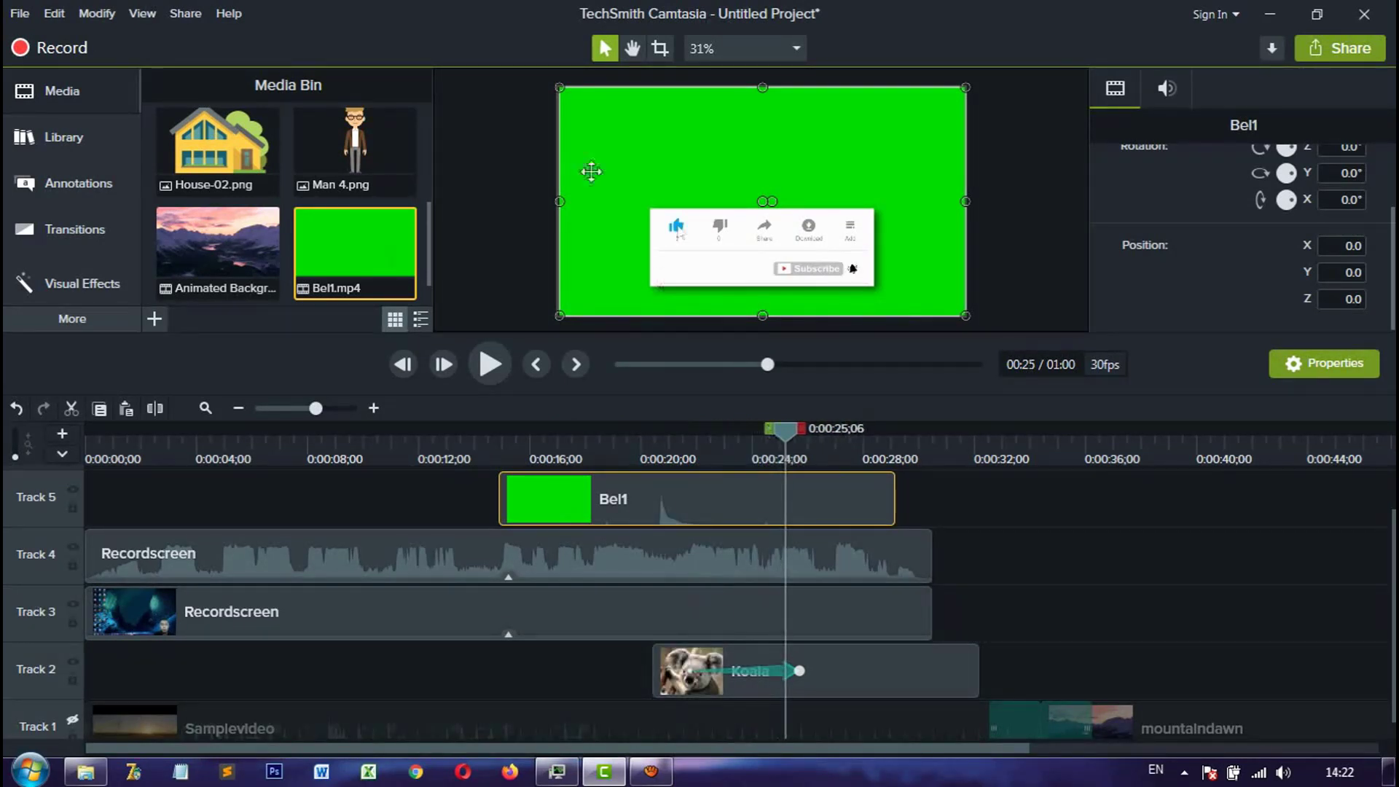
left_click(84, 285)
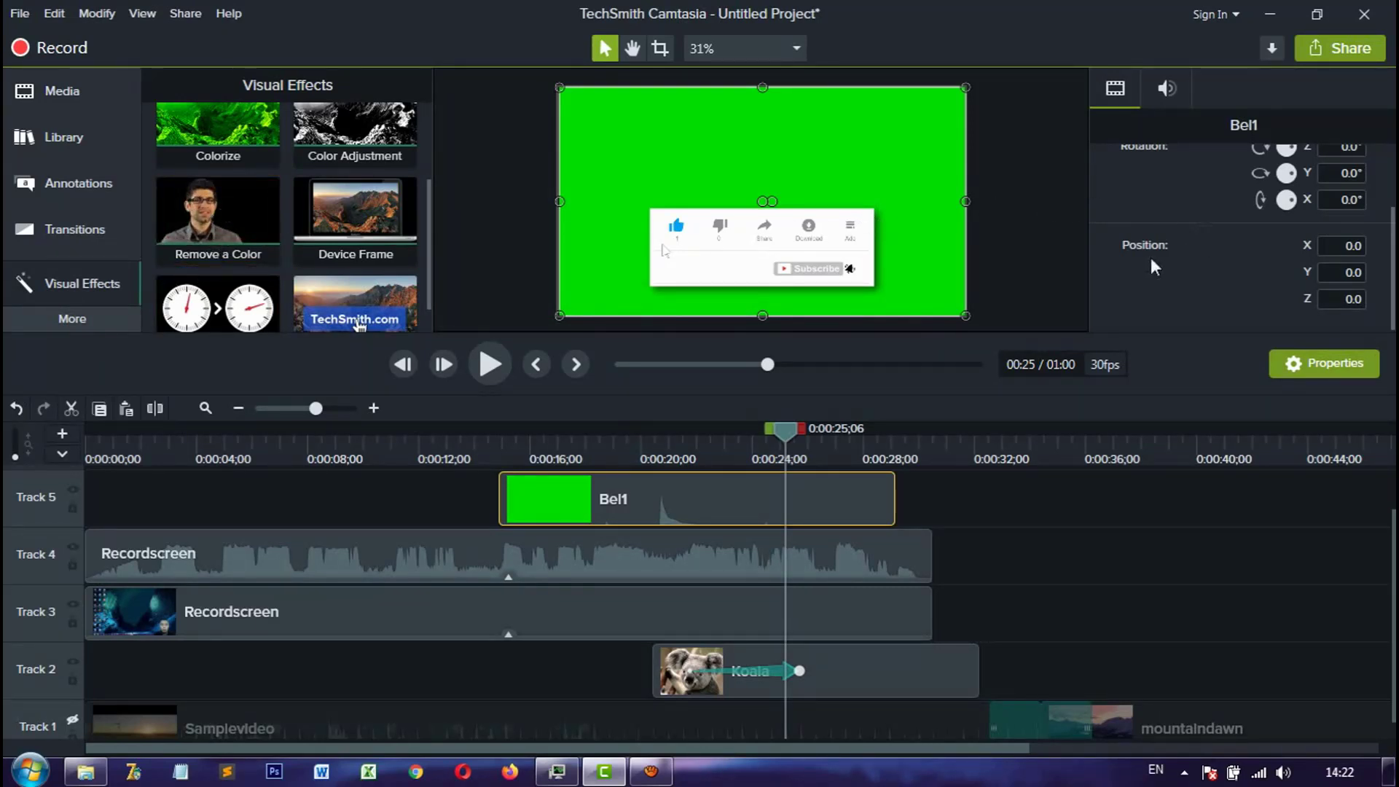
left_click_drag(195, 218, 728, 492)
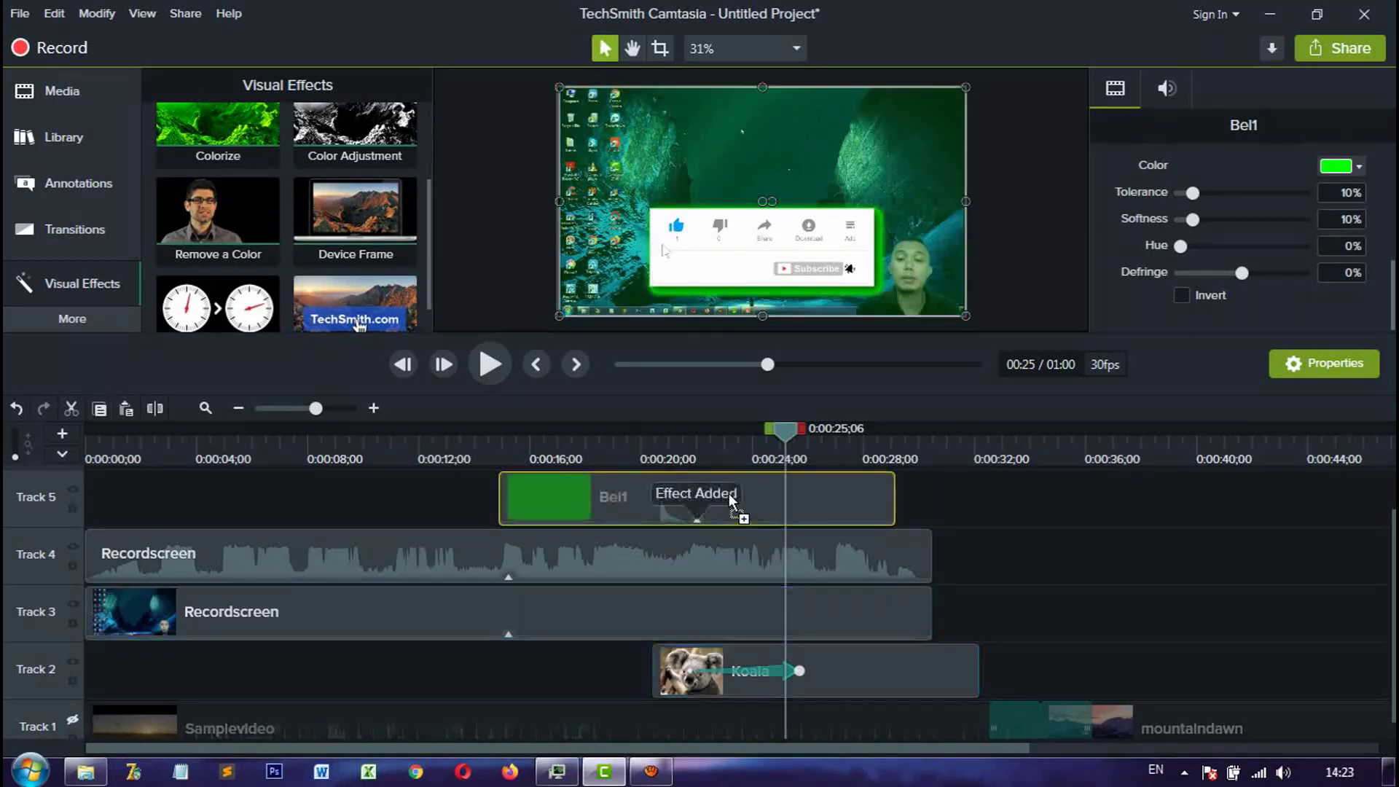
Step: Set the removed color to the green sampled from the Bel1 clip's background and raise the tolerance to 34%
left_click(1340, 166)
left_click(1353, 220)
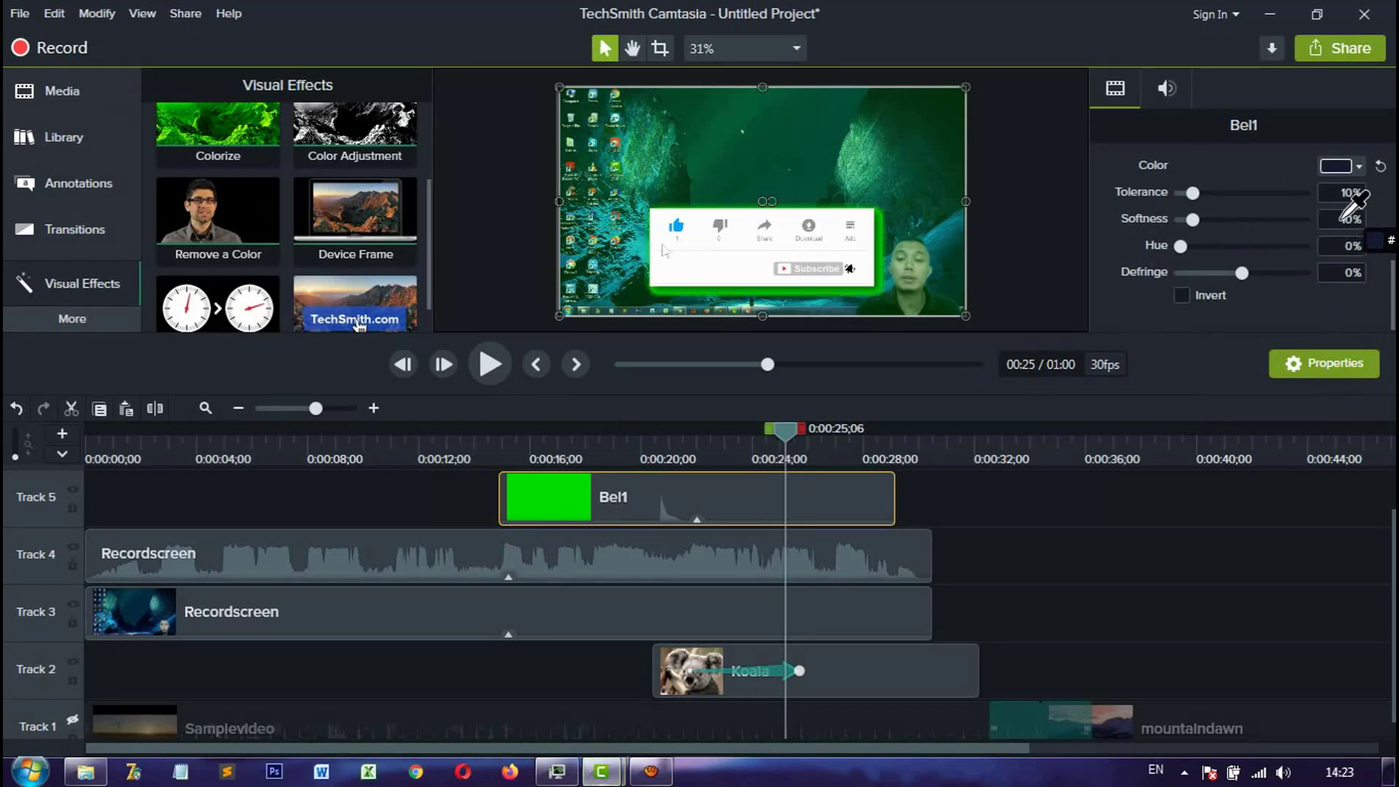
left_click(856, 135)
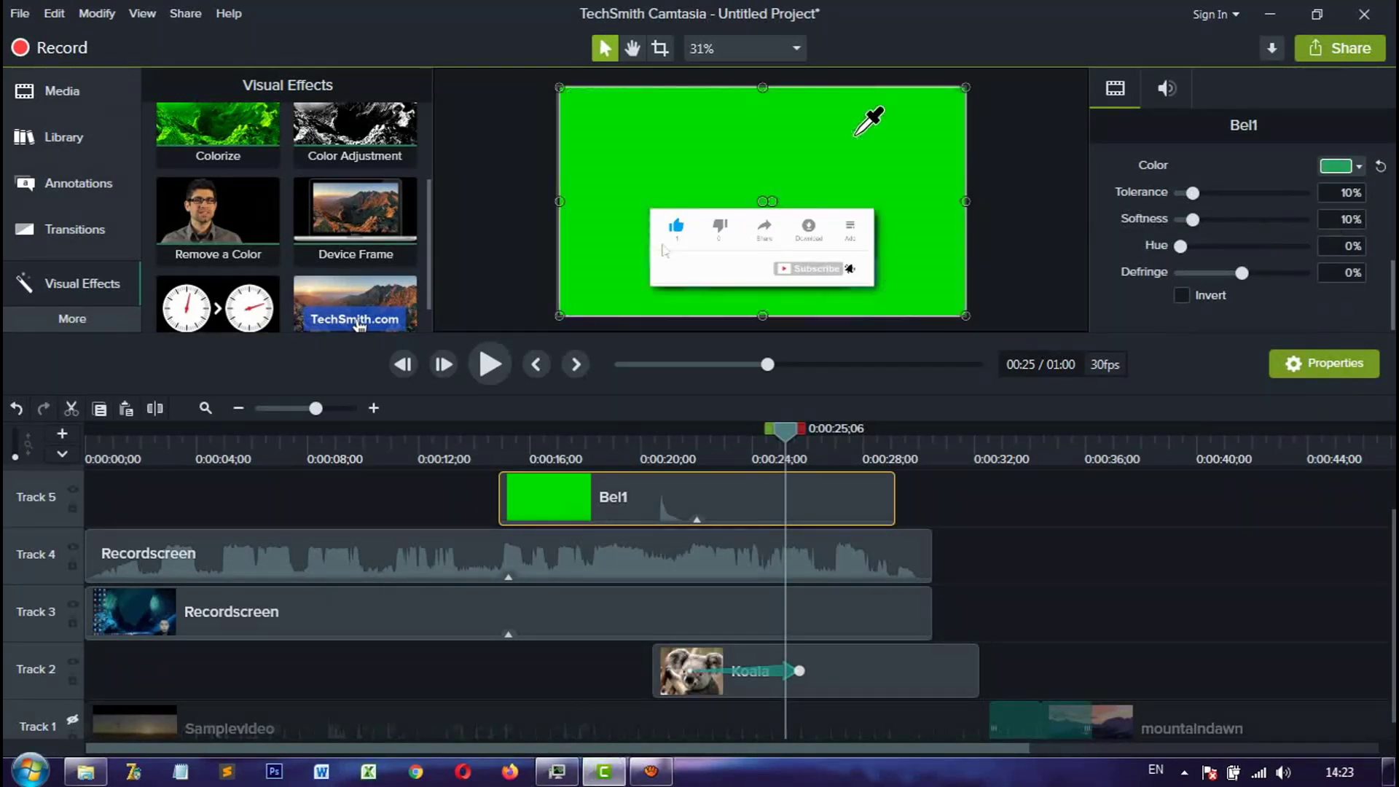
left_click(1357, 167)
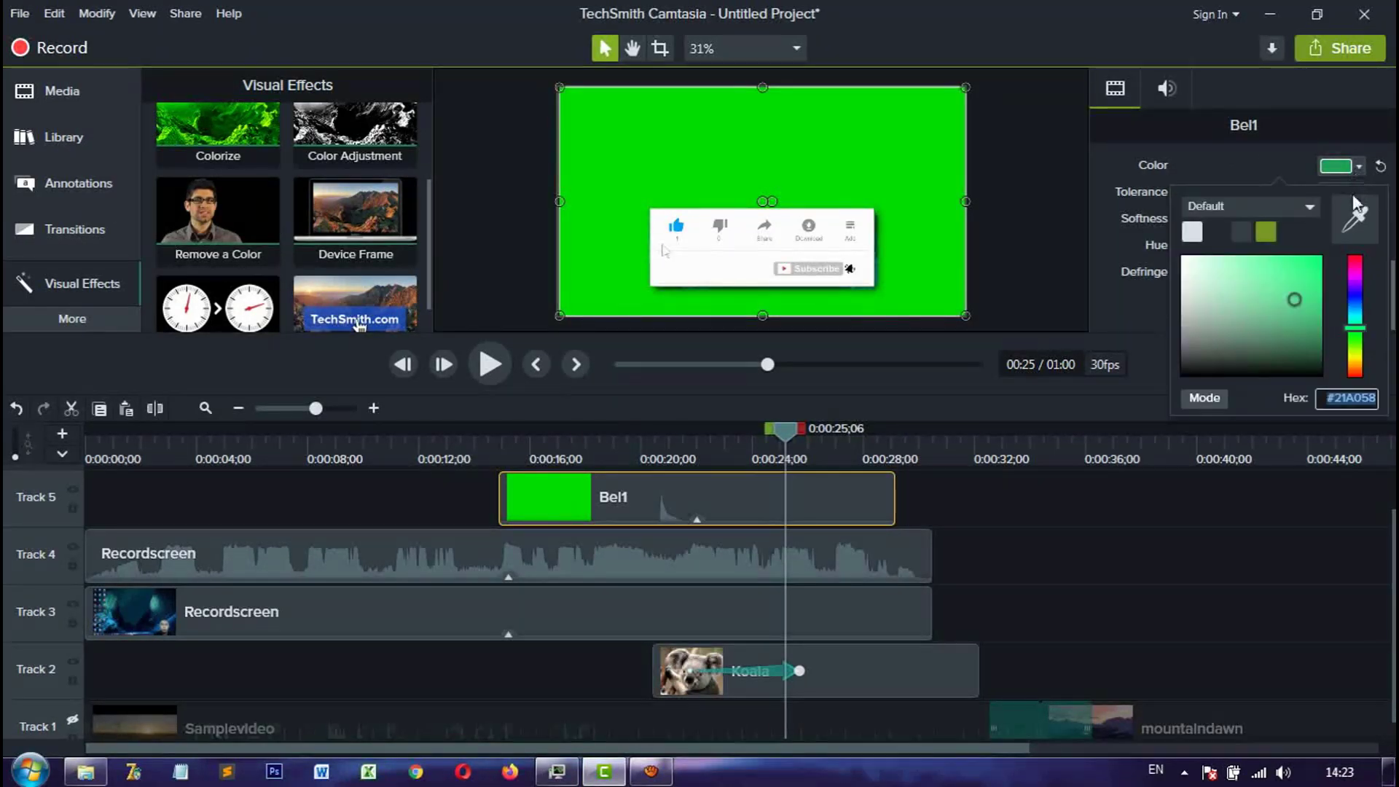
left_click(1354, 220)
left_click(885, 167)
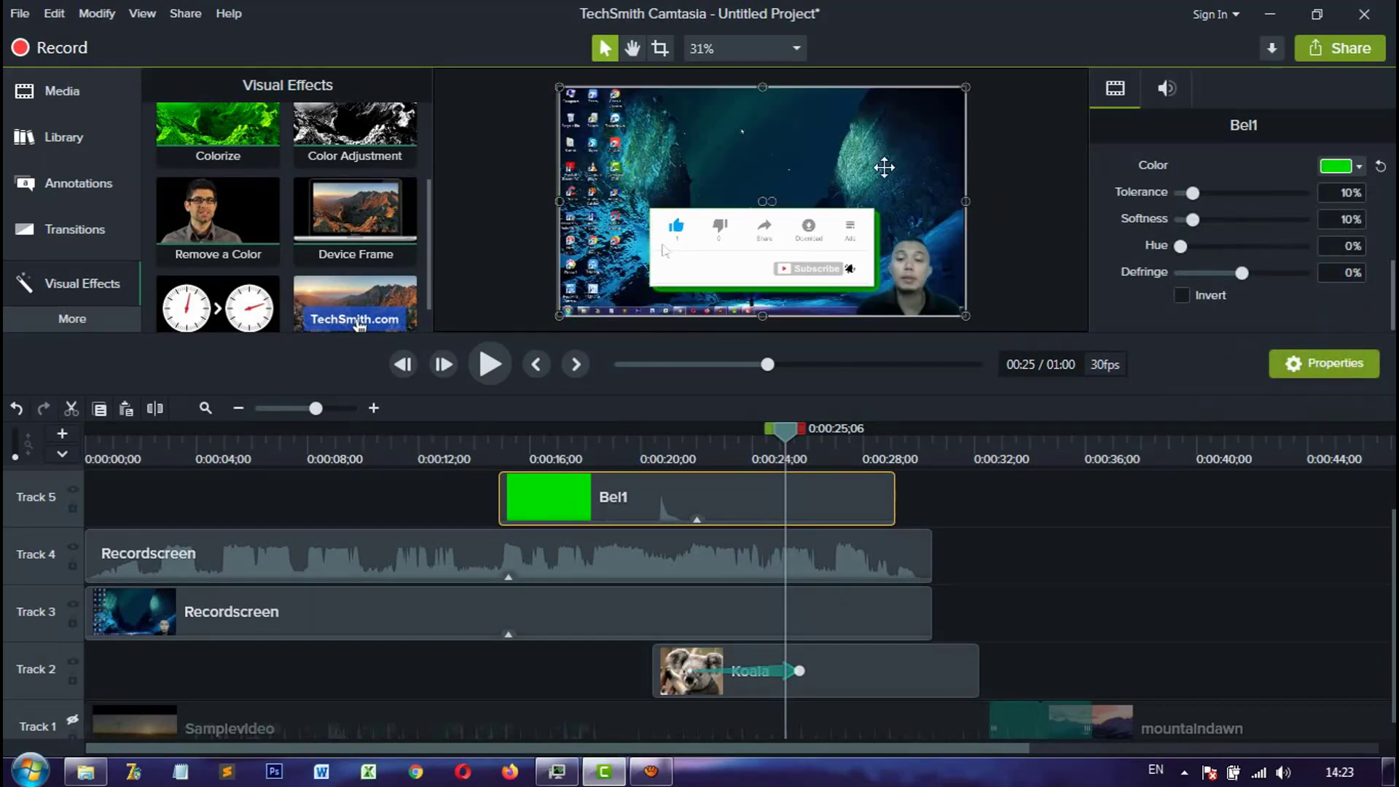
left_click_drag(1197, 193, 1221, 194)
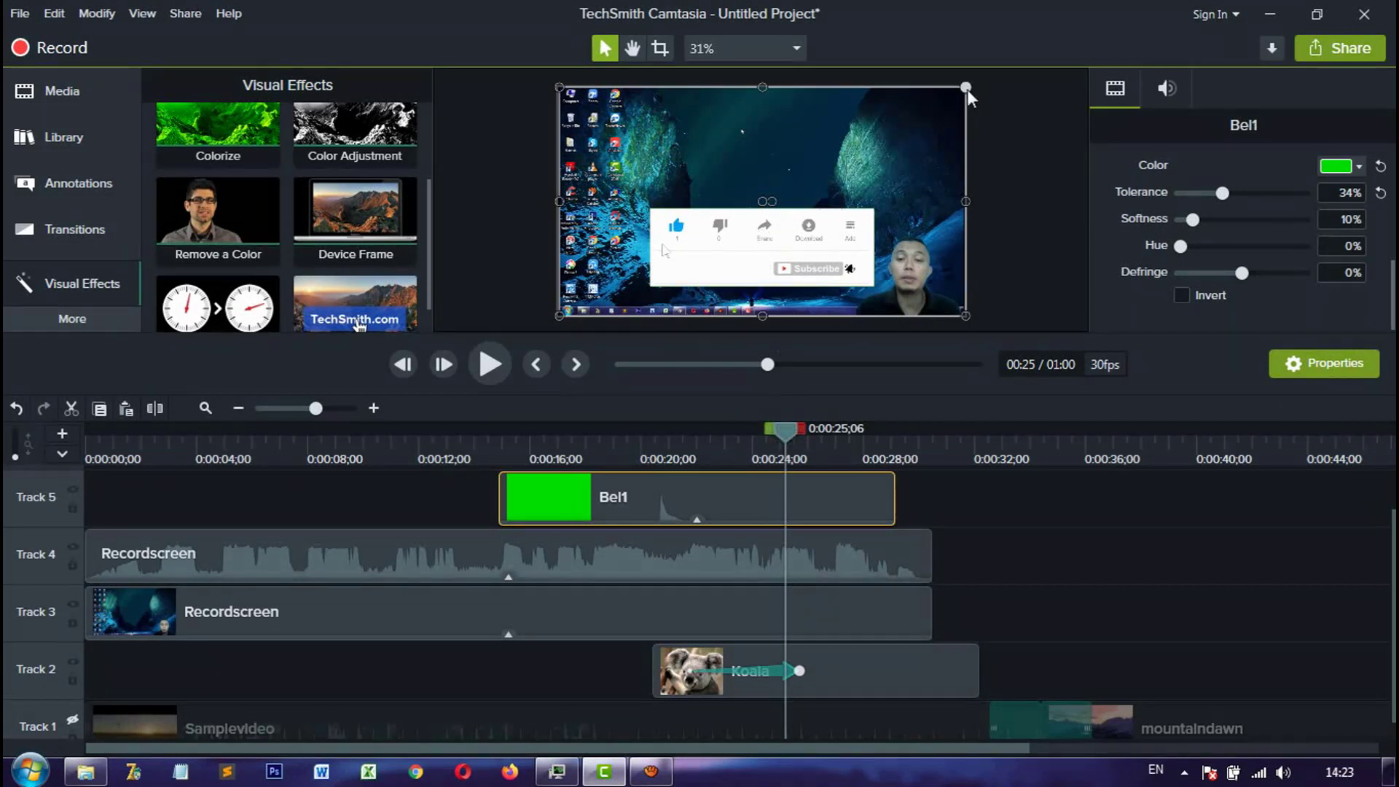
Step: Shrink the Bel1 overlay to about half size in the lower middle of the canvas and play it from just before its start
left_click_drag(966, 88, 795, 268)
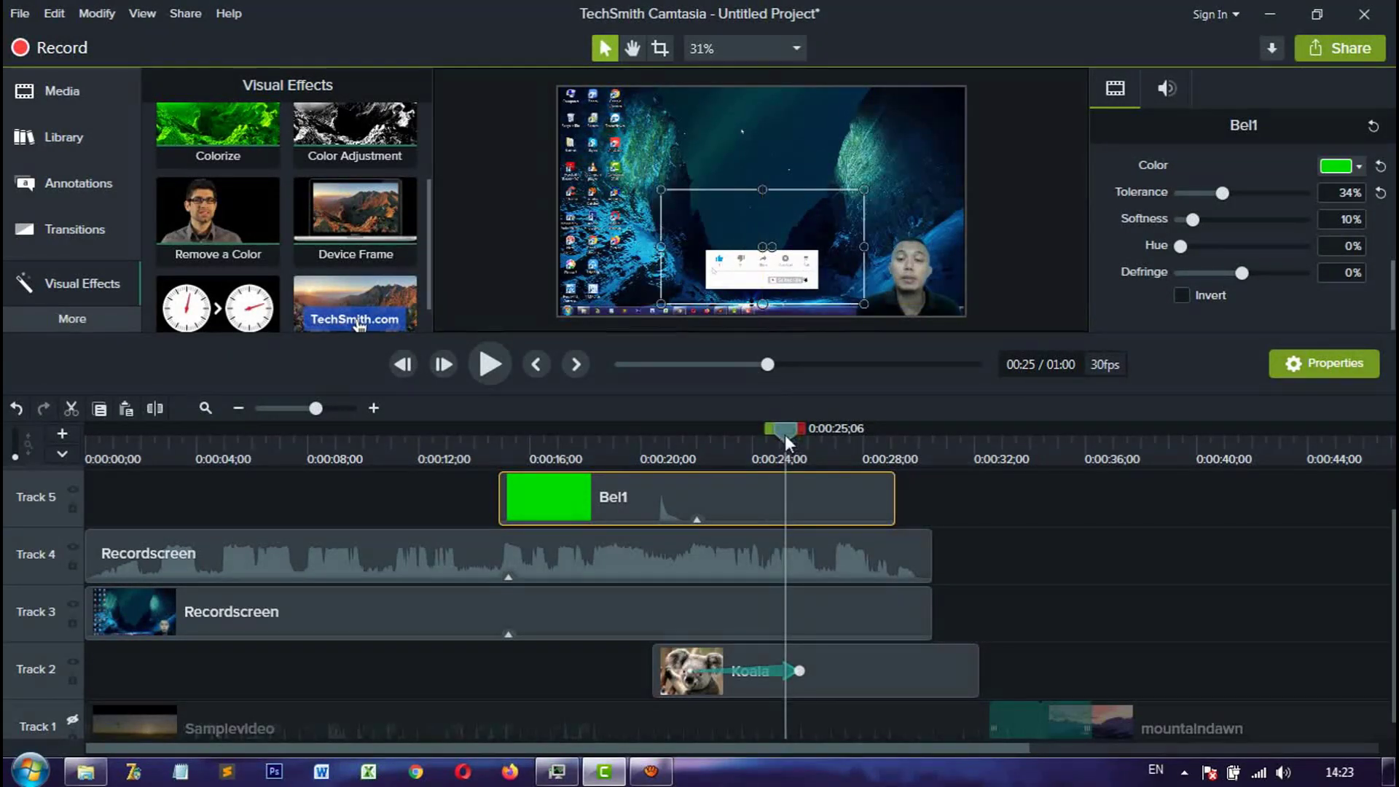
left_click_drag(786, 436, 472, 424)
left_click(489, 367)
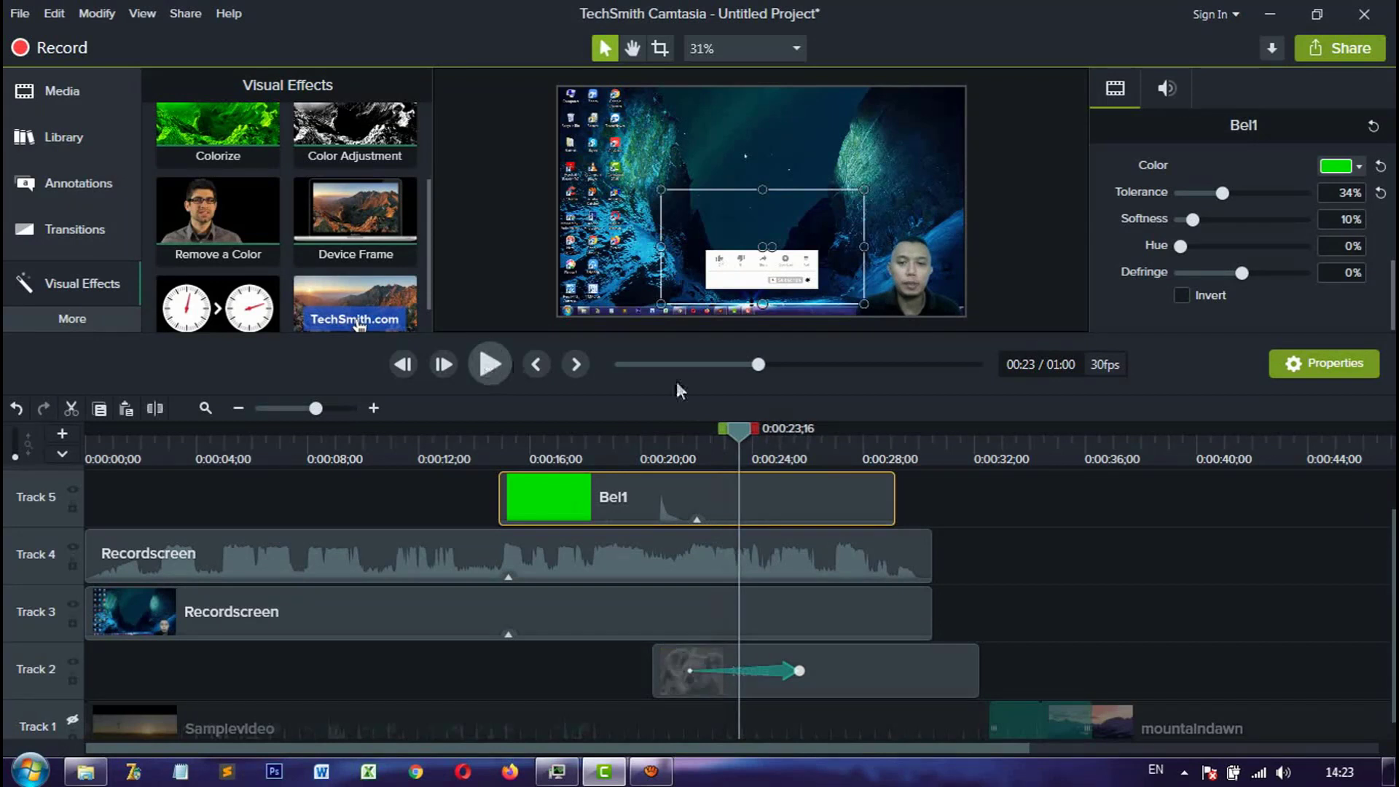
Step: Delete the Bel1 clip from Track 5
left_click(995, 524)
left_click(845, 508)
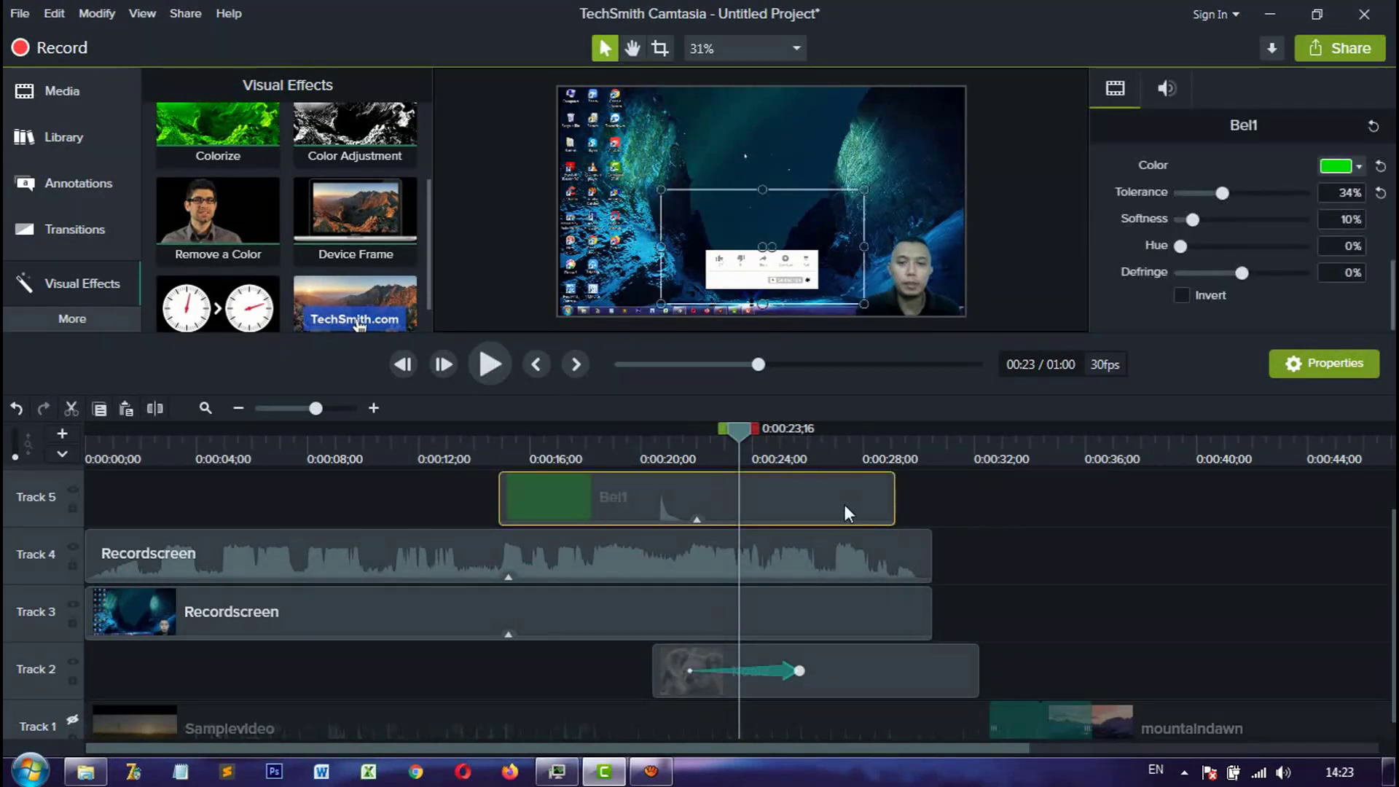
key("Delete")
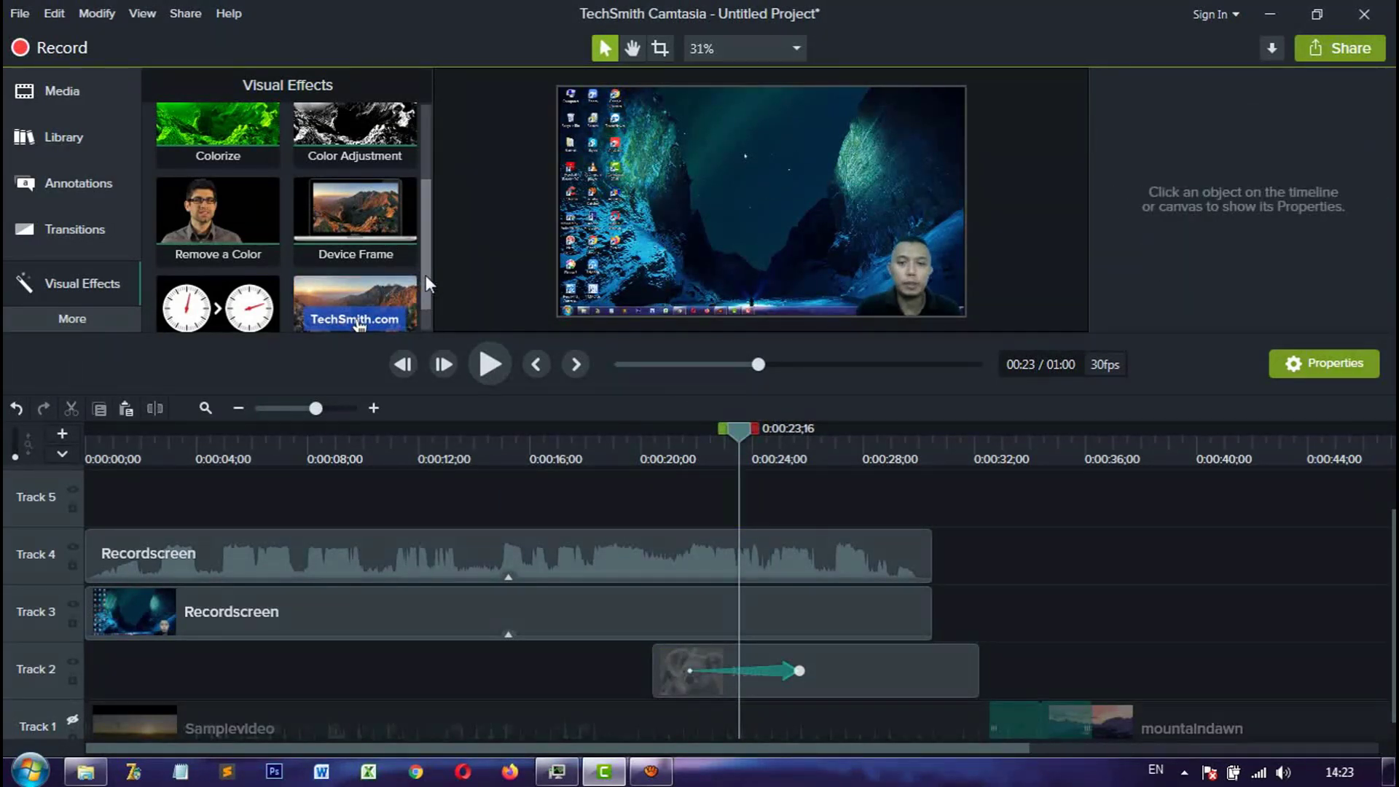
Step: Apply the Clip Speed effect to the Recordscreen video on Track 3 and set its speed to 2.00x
scroll(426, 274, "down", 1)
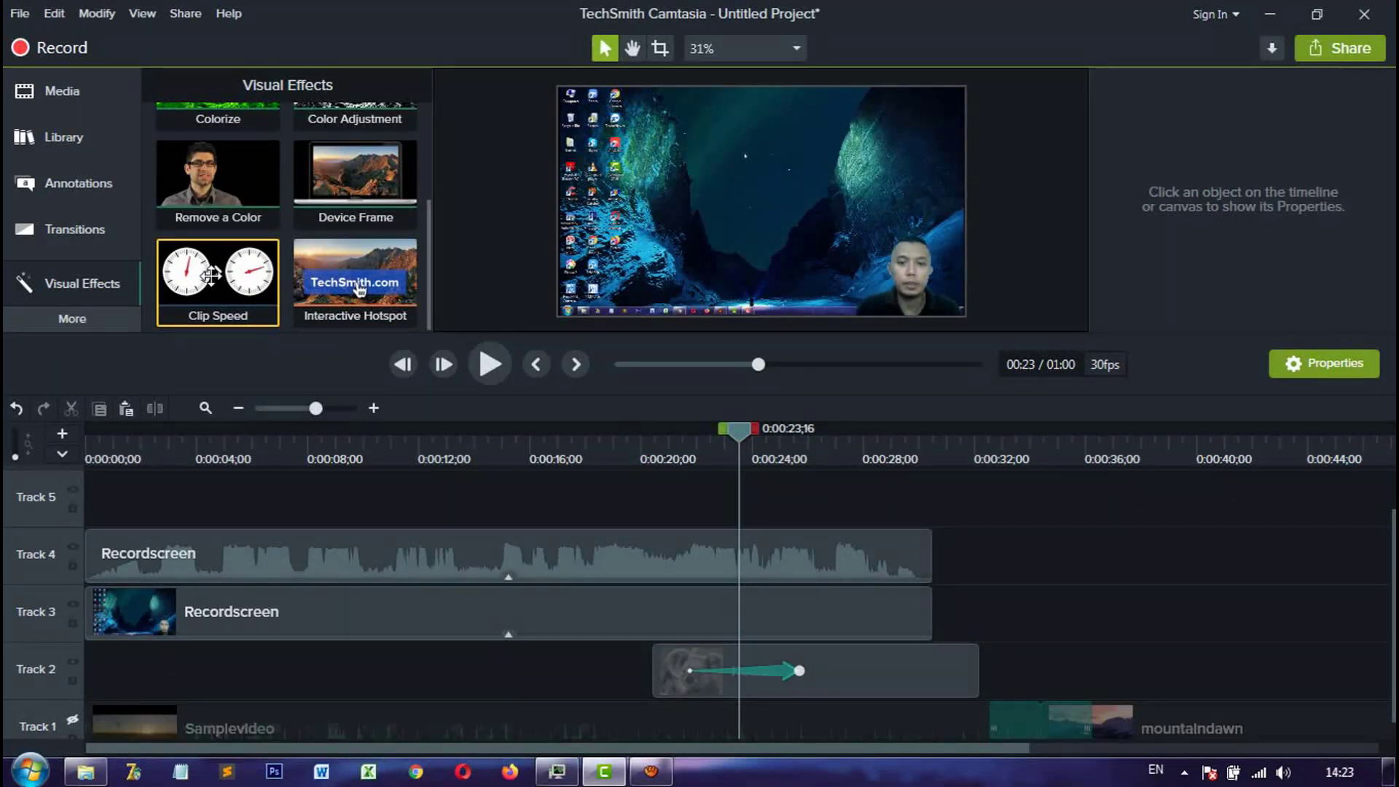
left_click_drag(211, 275, 226, 610)
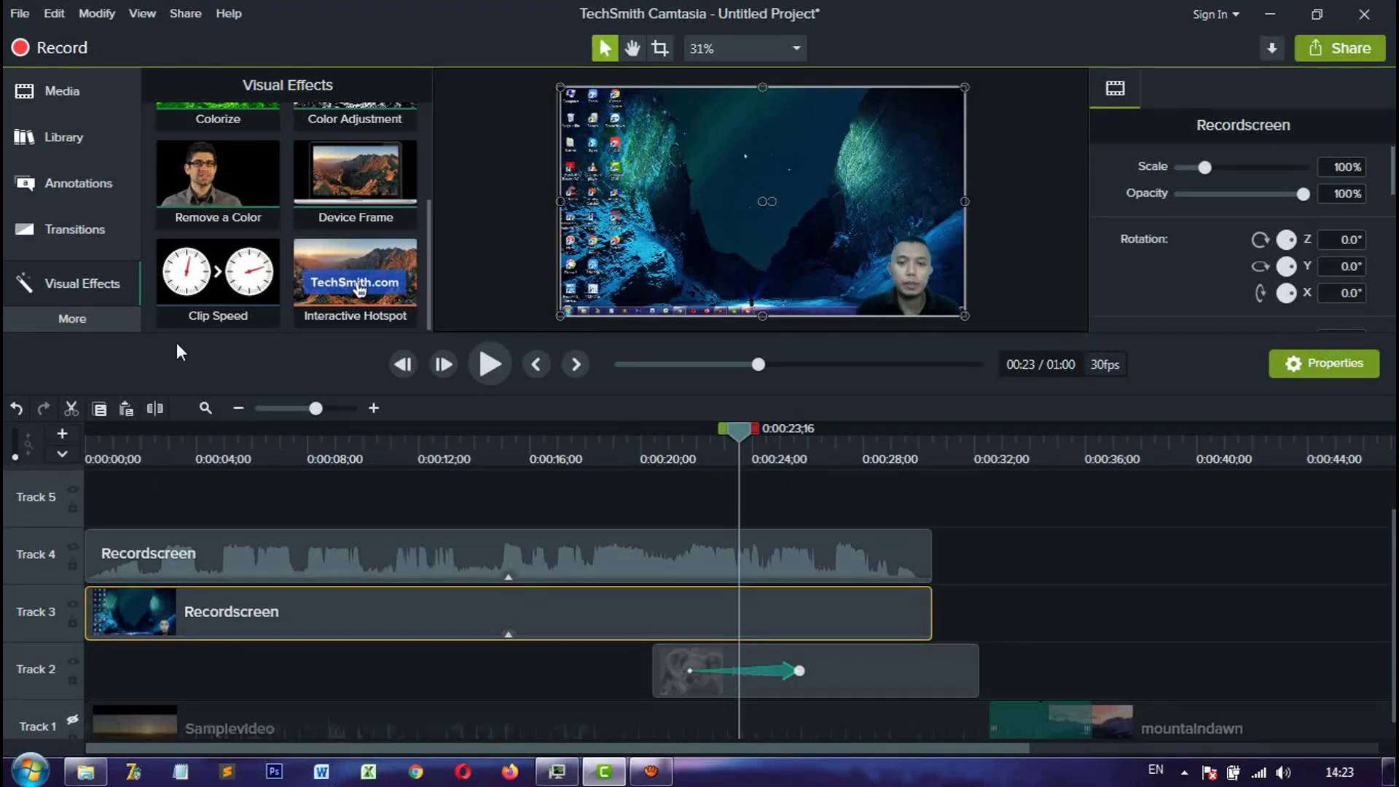
left_click_drag(736, 433, 610, 528)
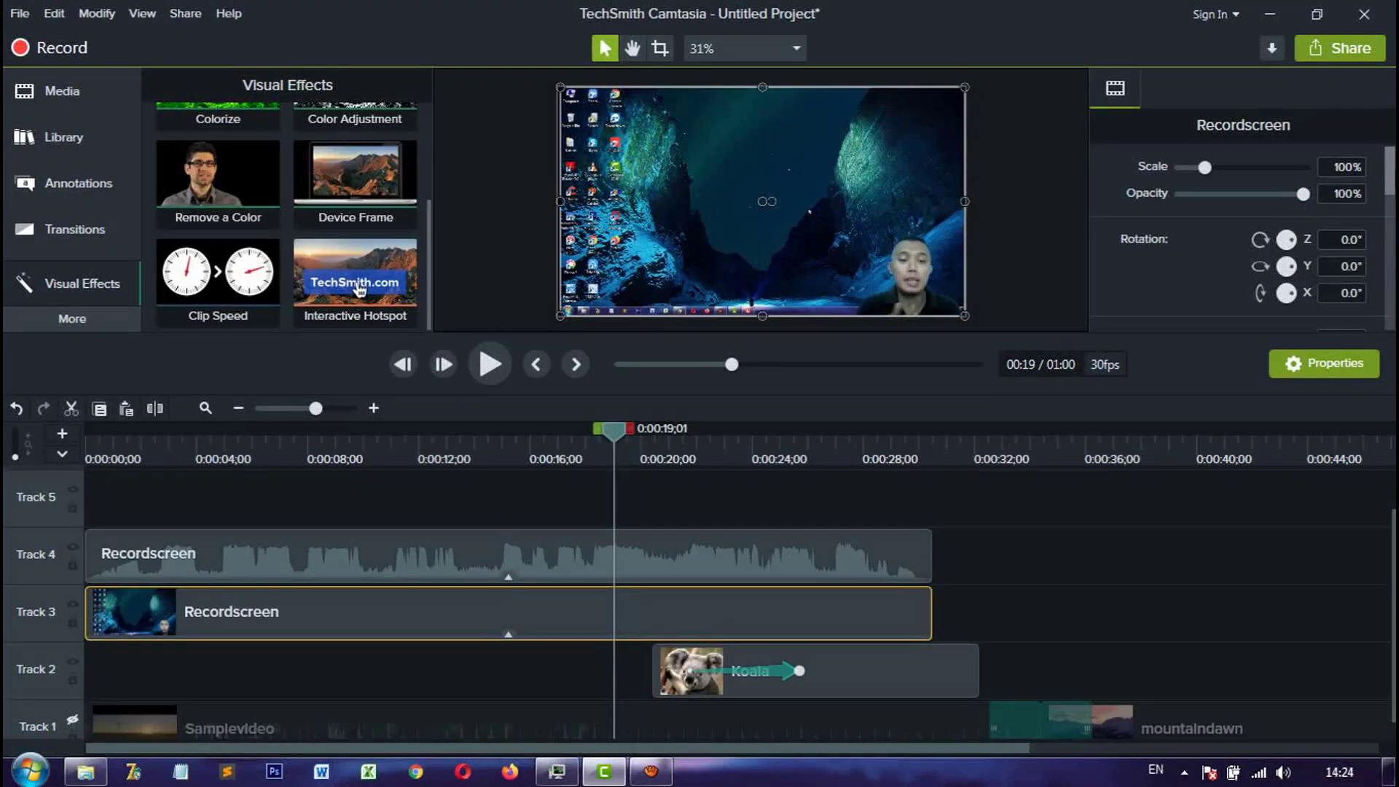
scroll(1243, 240, "down", 6)
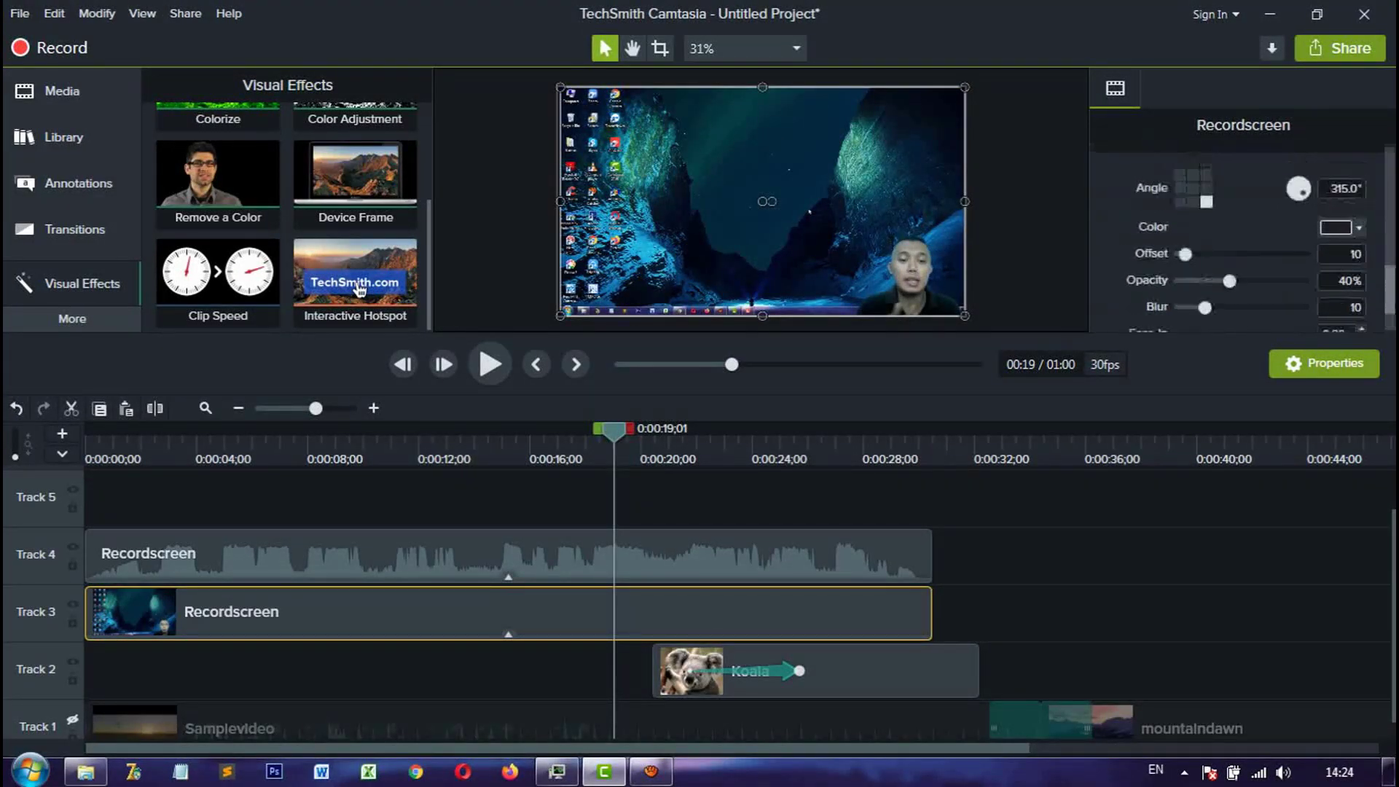
scroll(1242, 241, "up", 3)
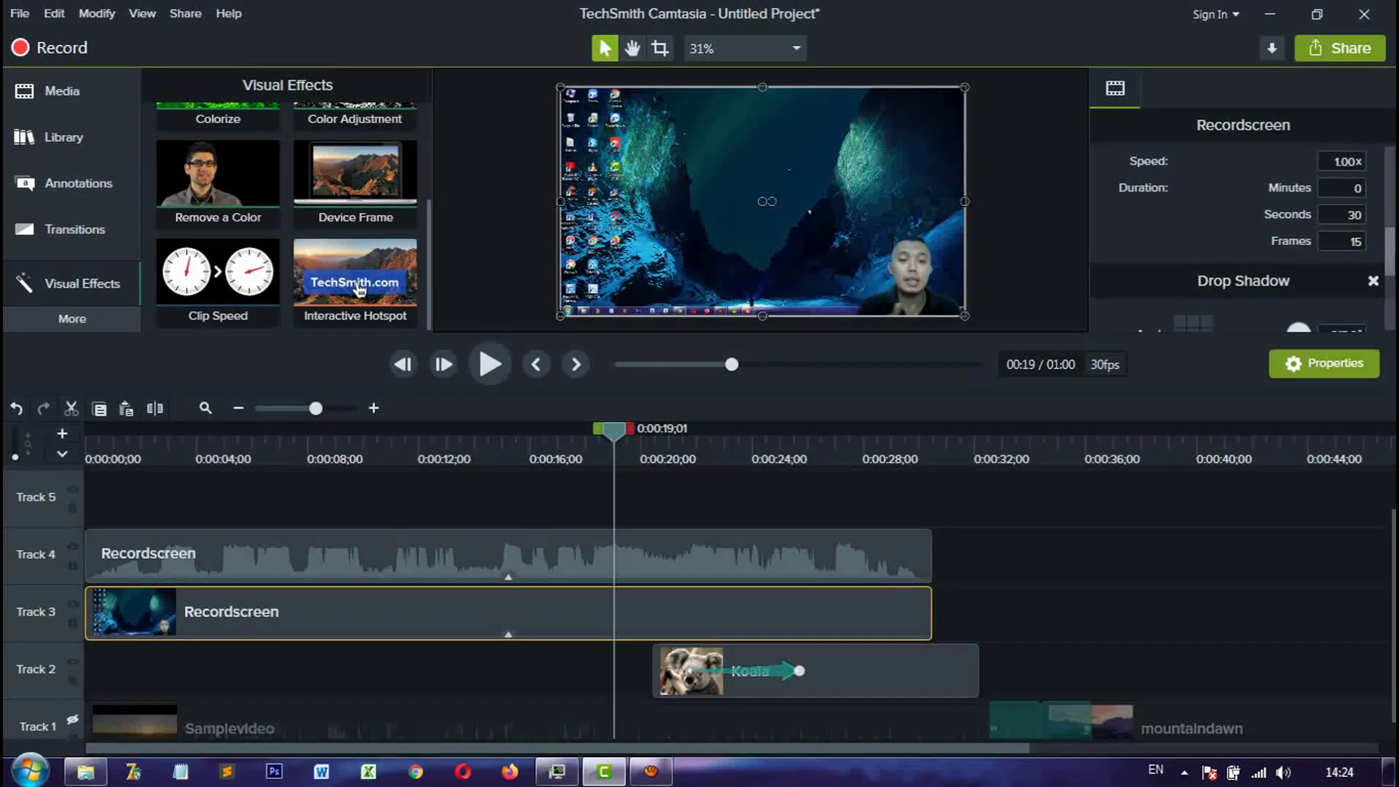
scroll(1392, 274, "up", 1)
left_click_drag(1393, 282, 1393, 276)
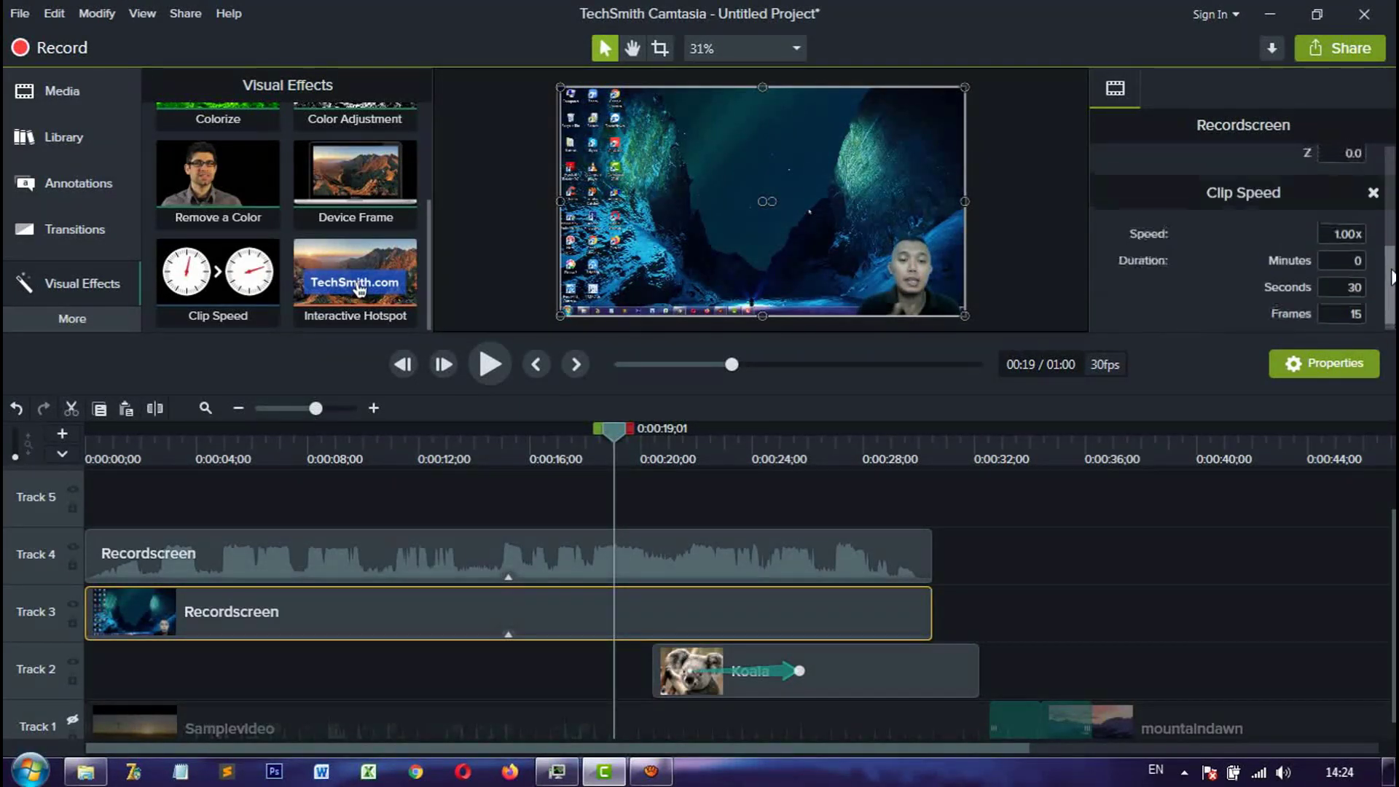
left_click_drag(1335, 240, 1343, 235)
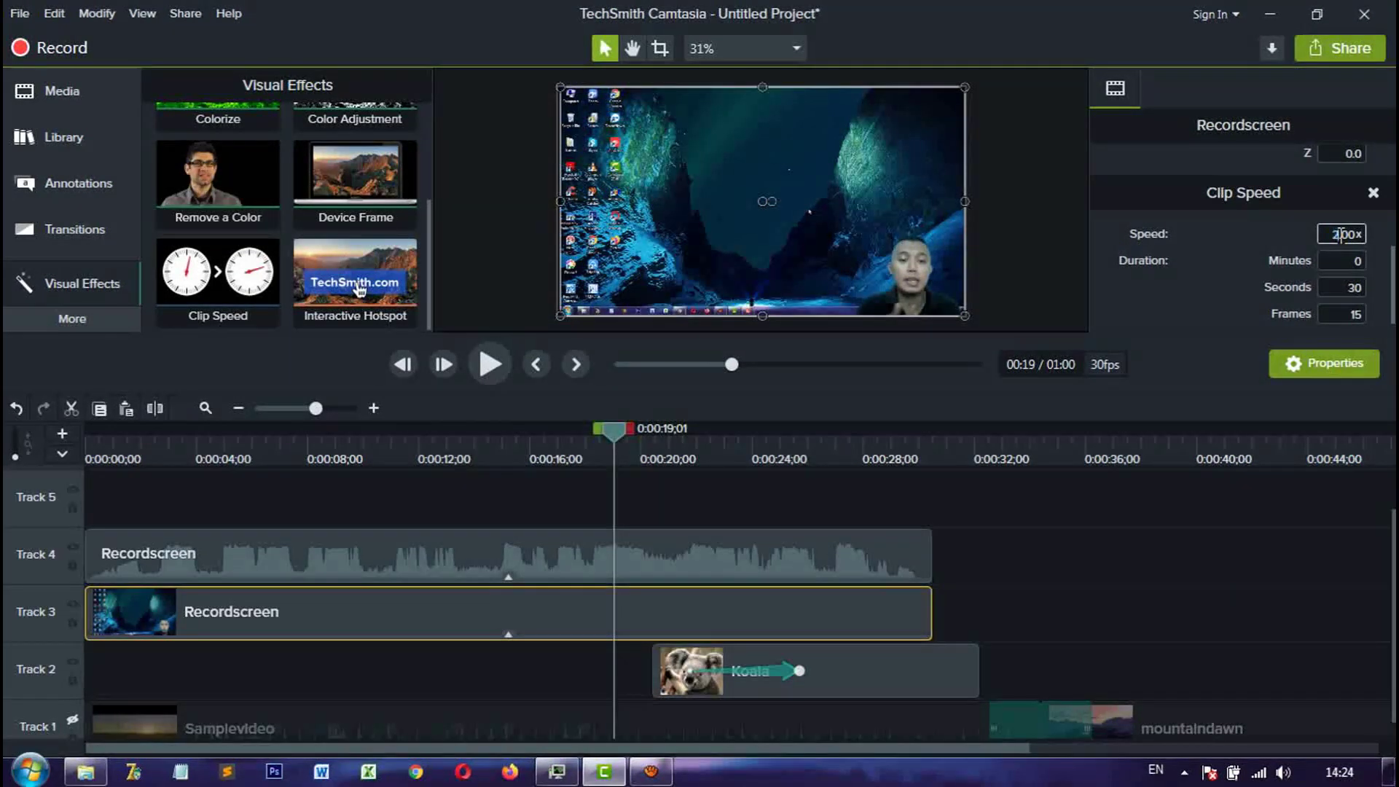
type("2")
key("Return")
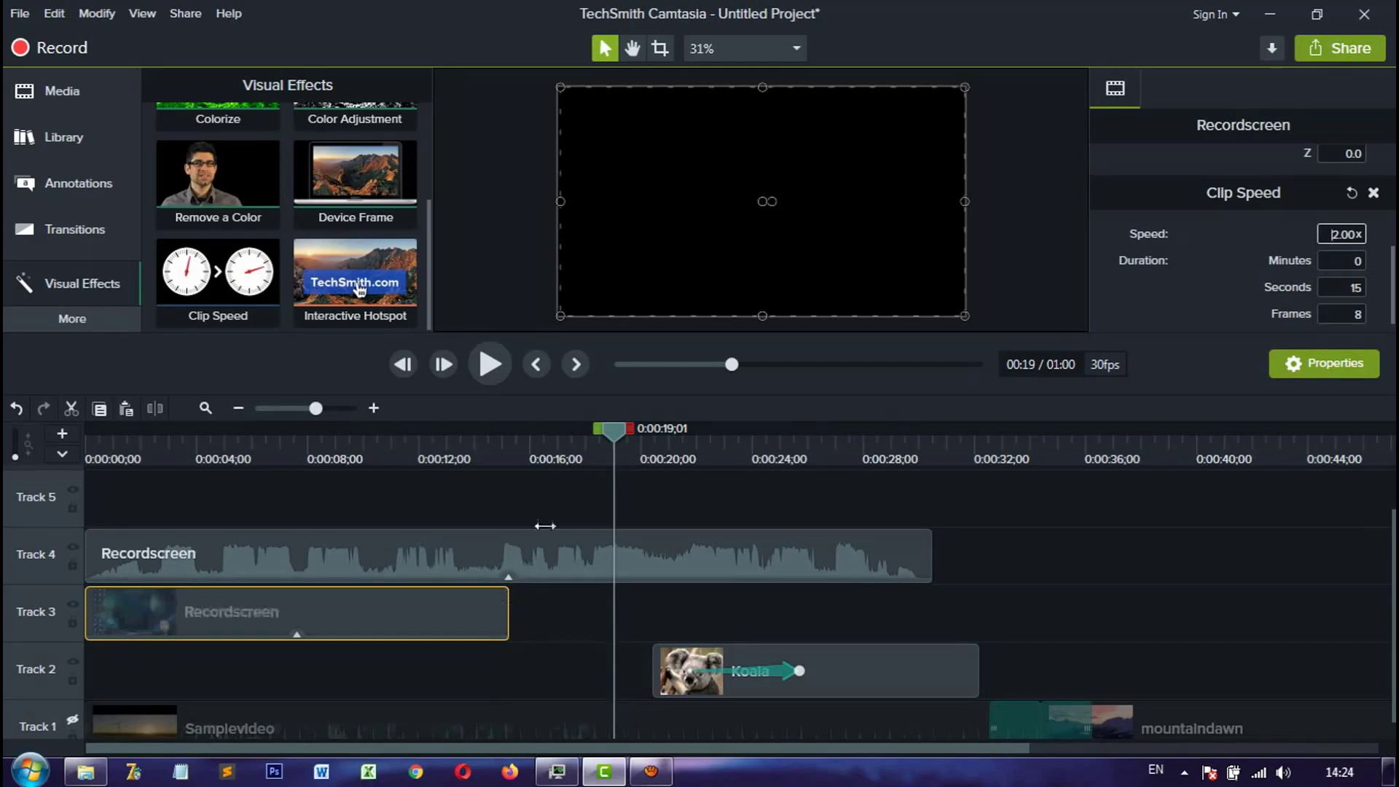
Step: Preview the sped-up Recordscreen video from 0:00:02;09 and hide Track 4 during the playback
left_click_drag(614, 431, 156, 466)
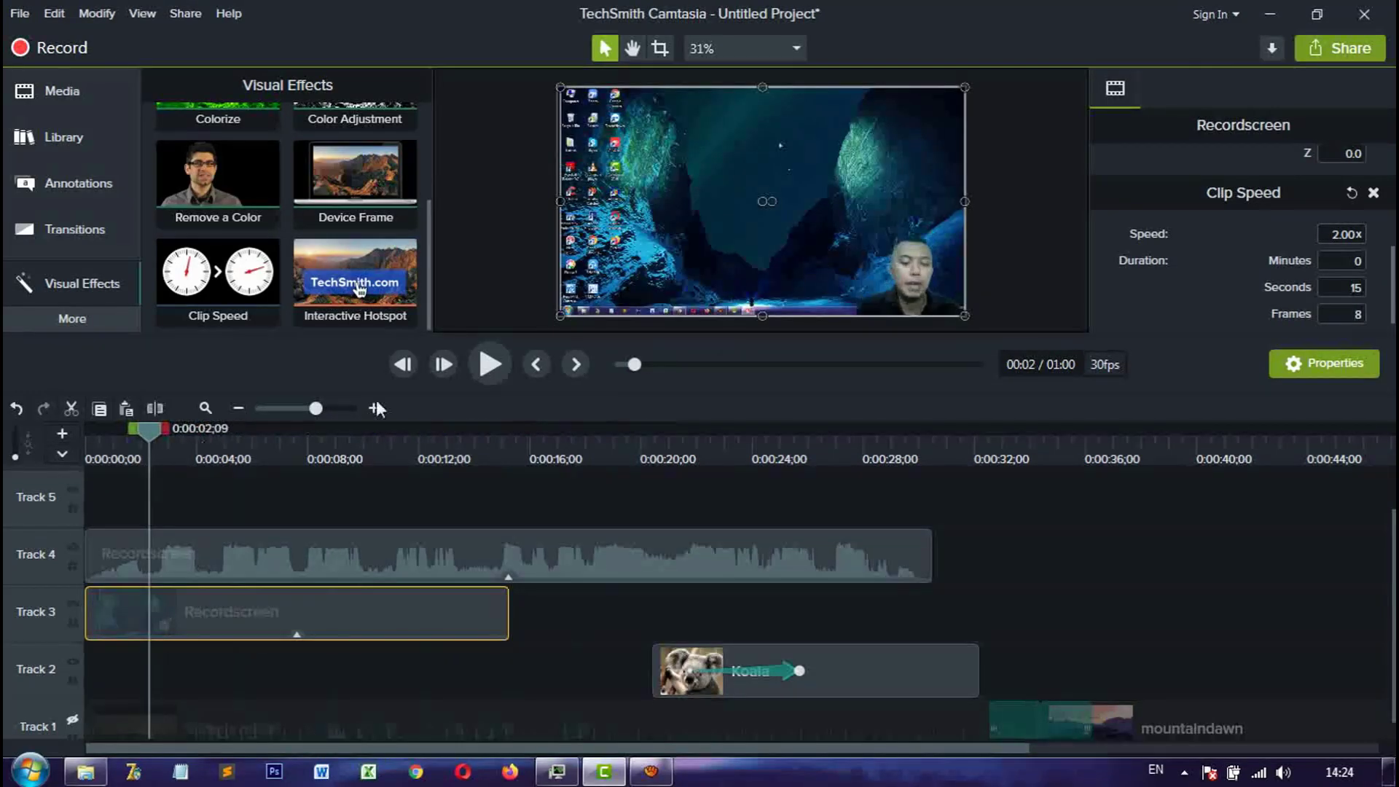
left_click(487, 365)
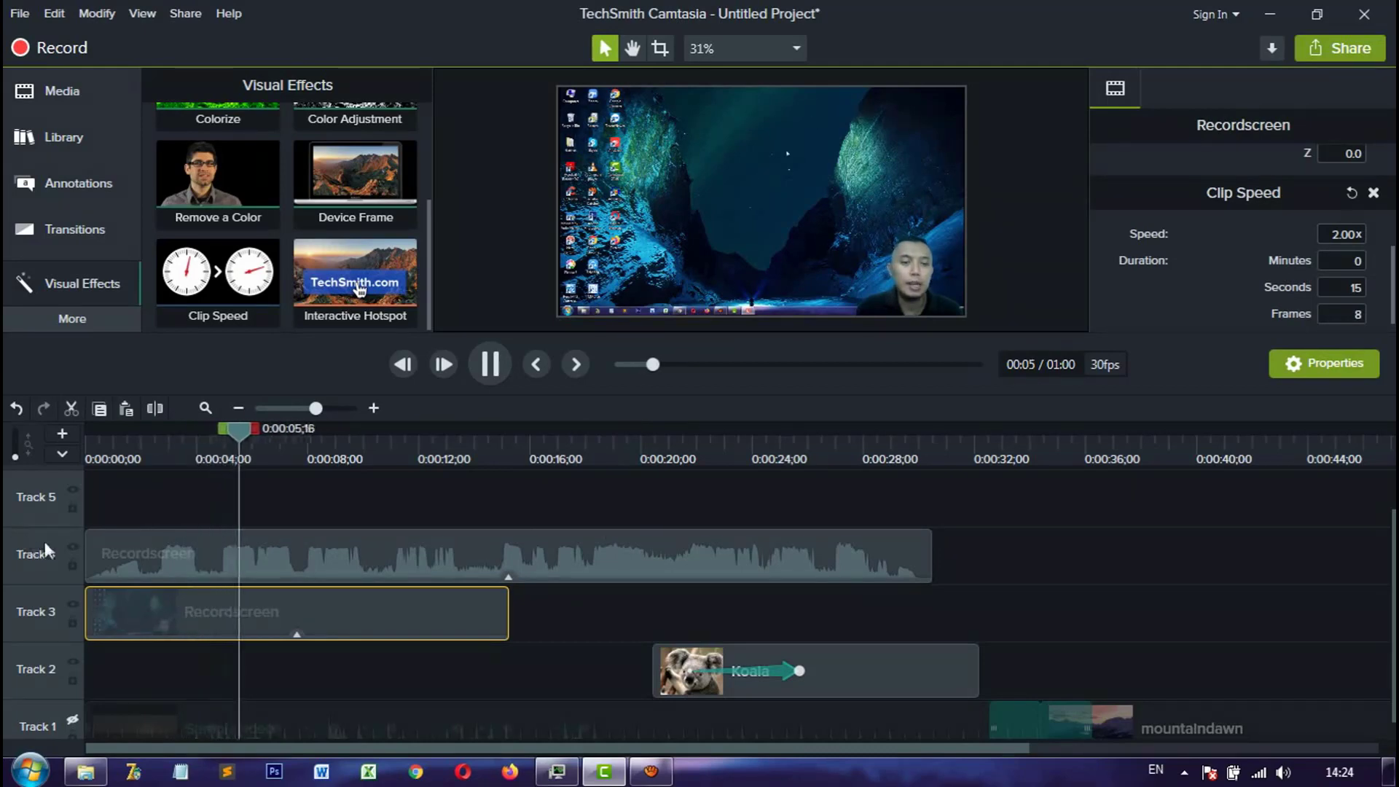
left_click(71, 546)
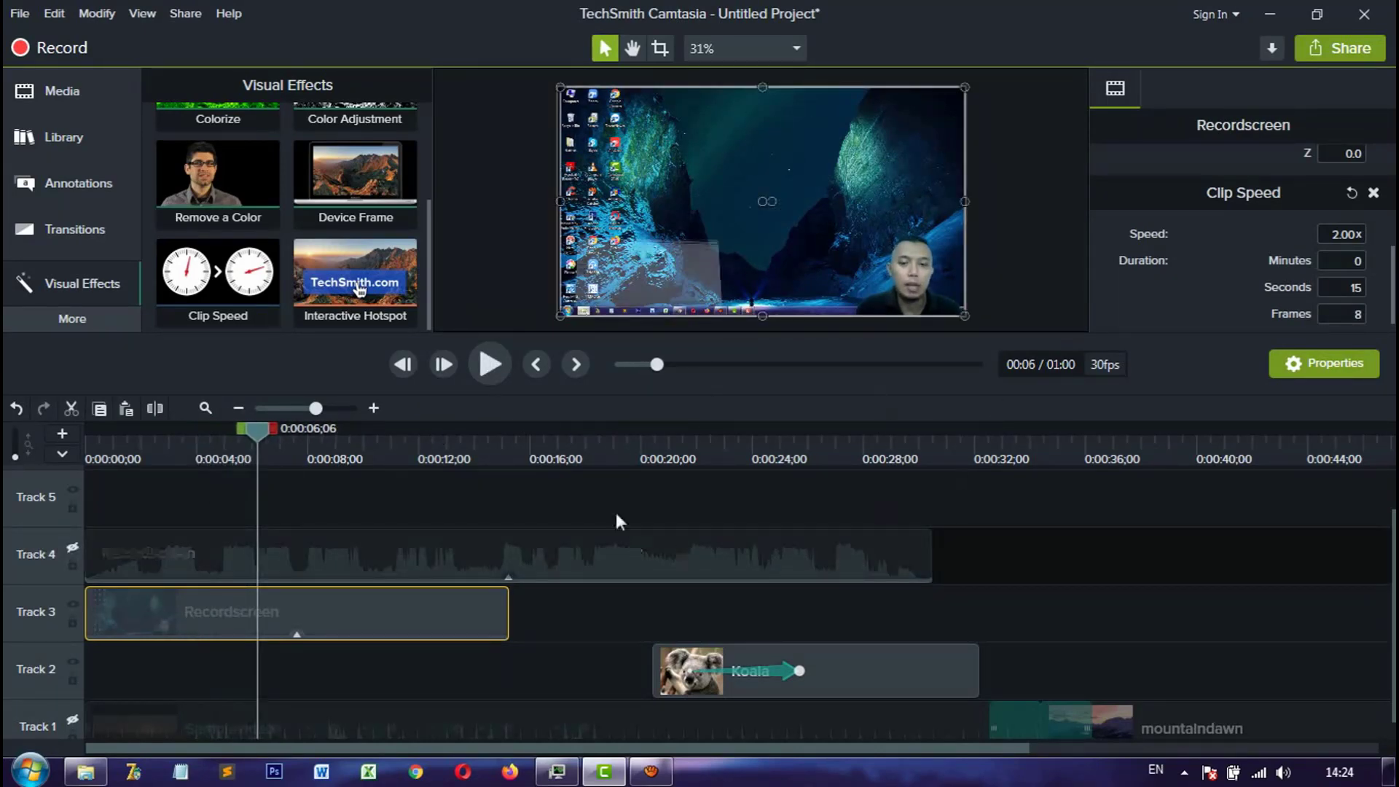
left_click(497, 365)
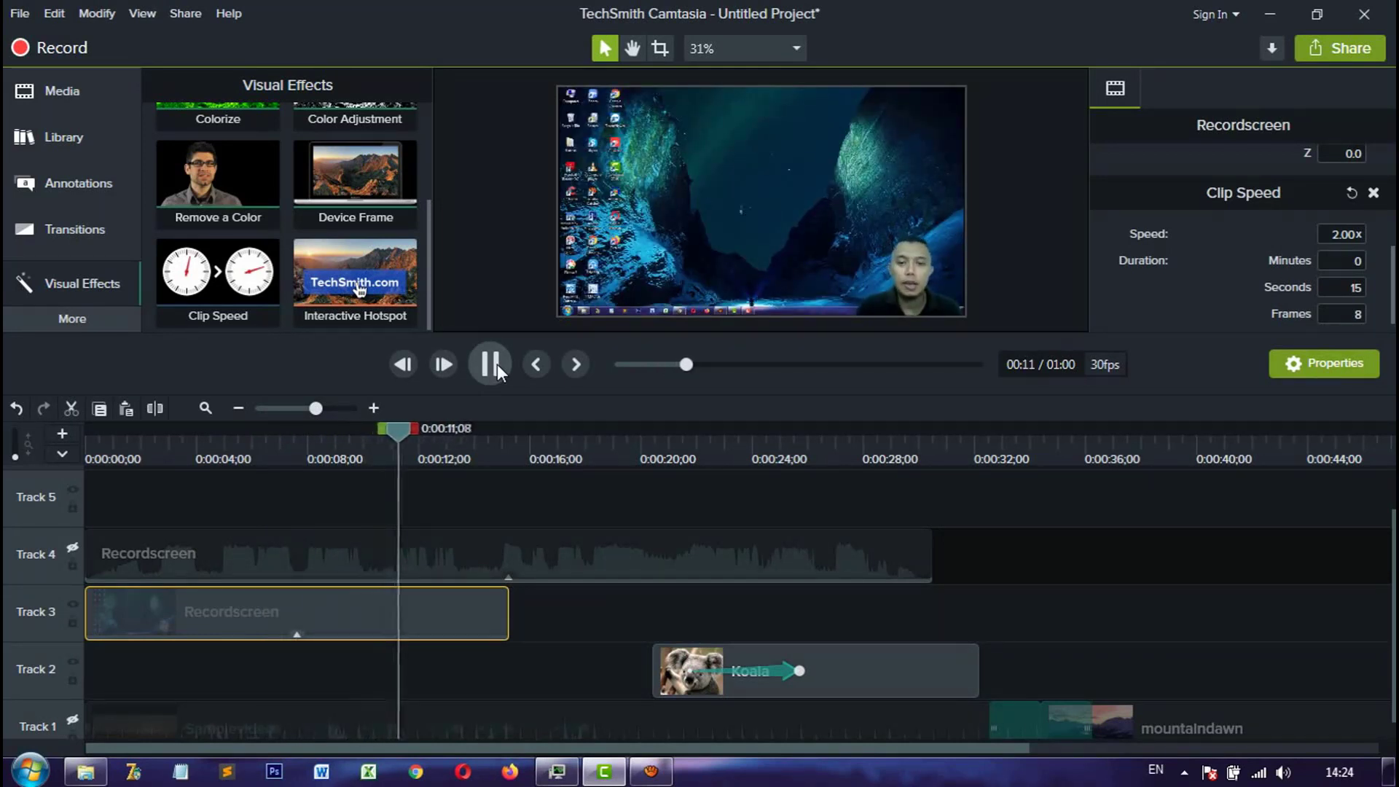
left_click(497, 365)
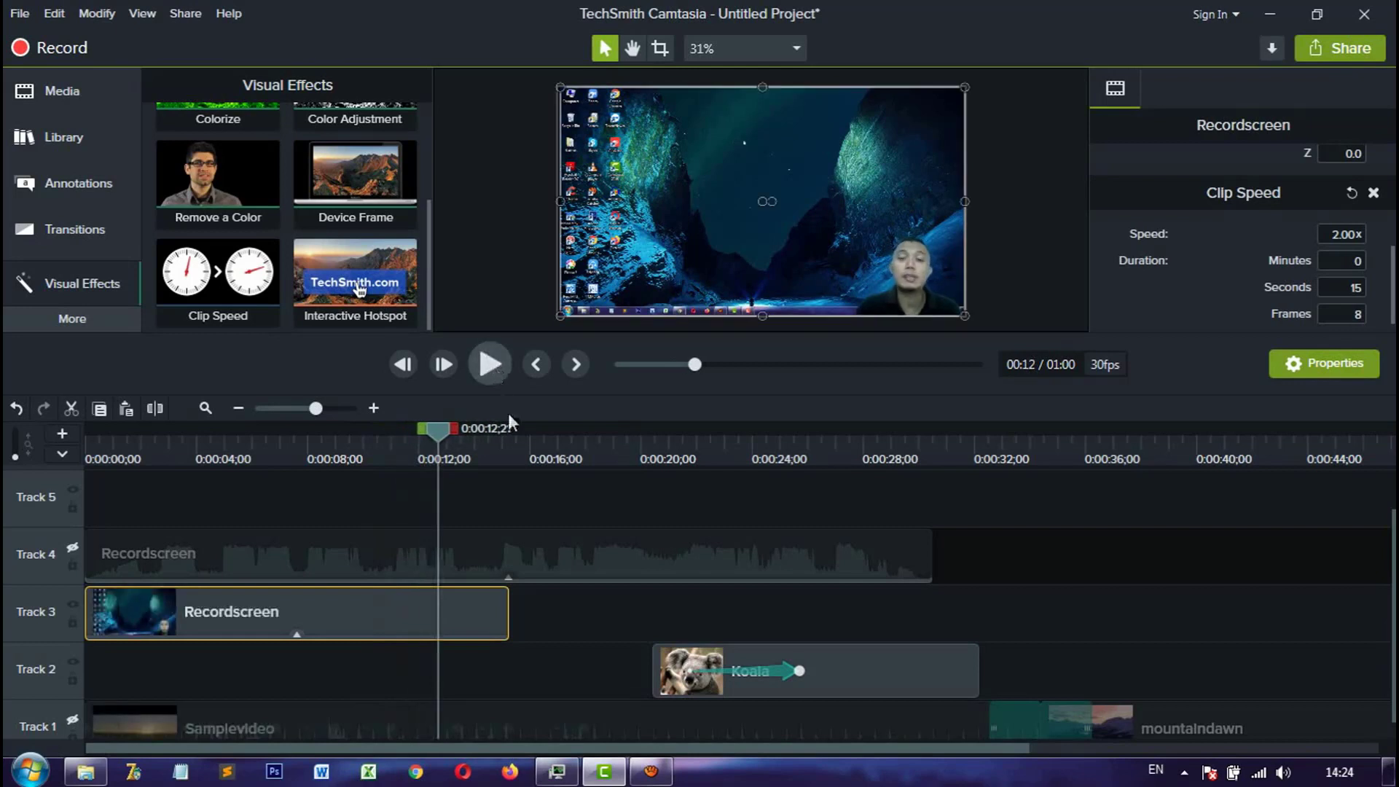
Step: Set the Clip Speed of the Recordscreen video on Track 3 to 0.50x and preview the slowed playback
left_click(1335, 234)
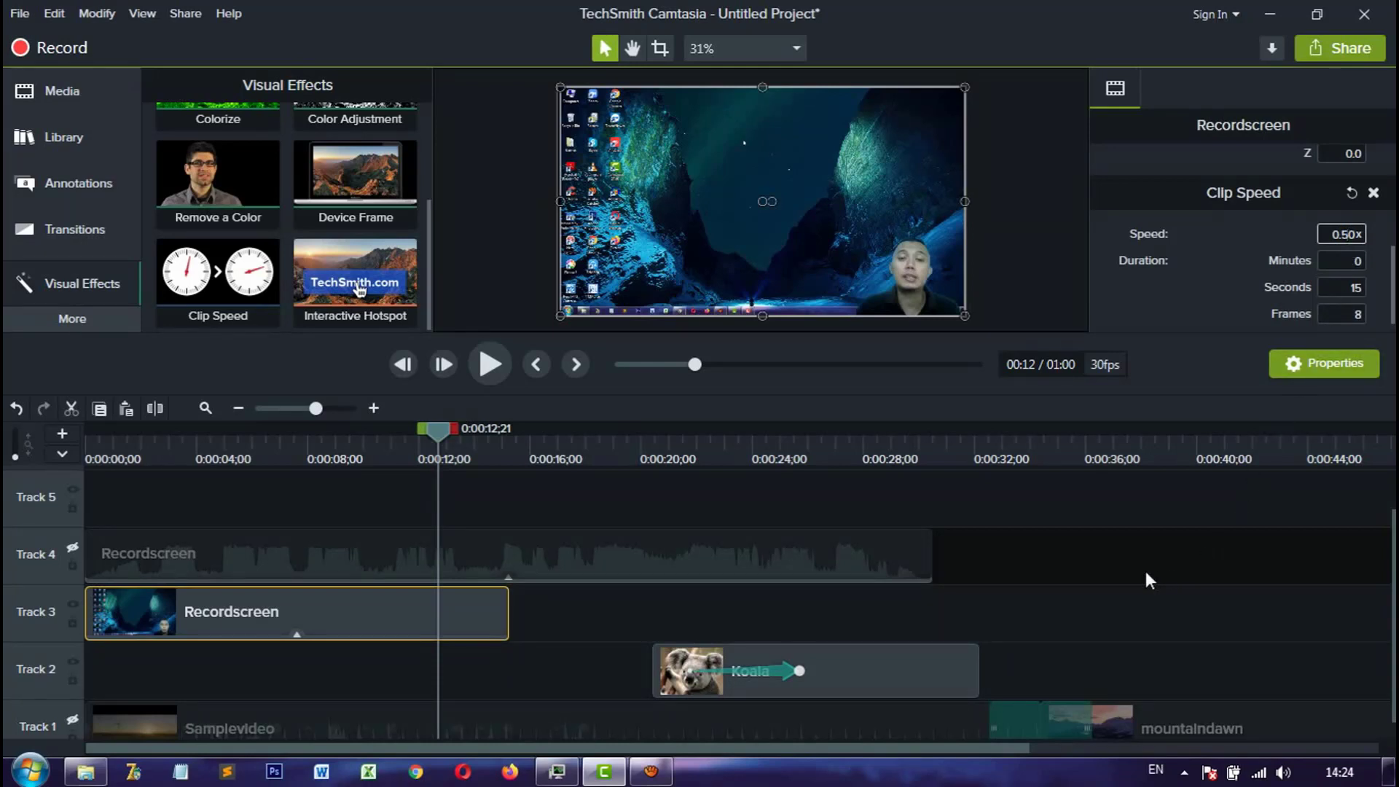
key("Return")
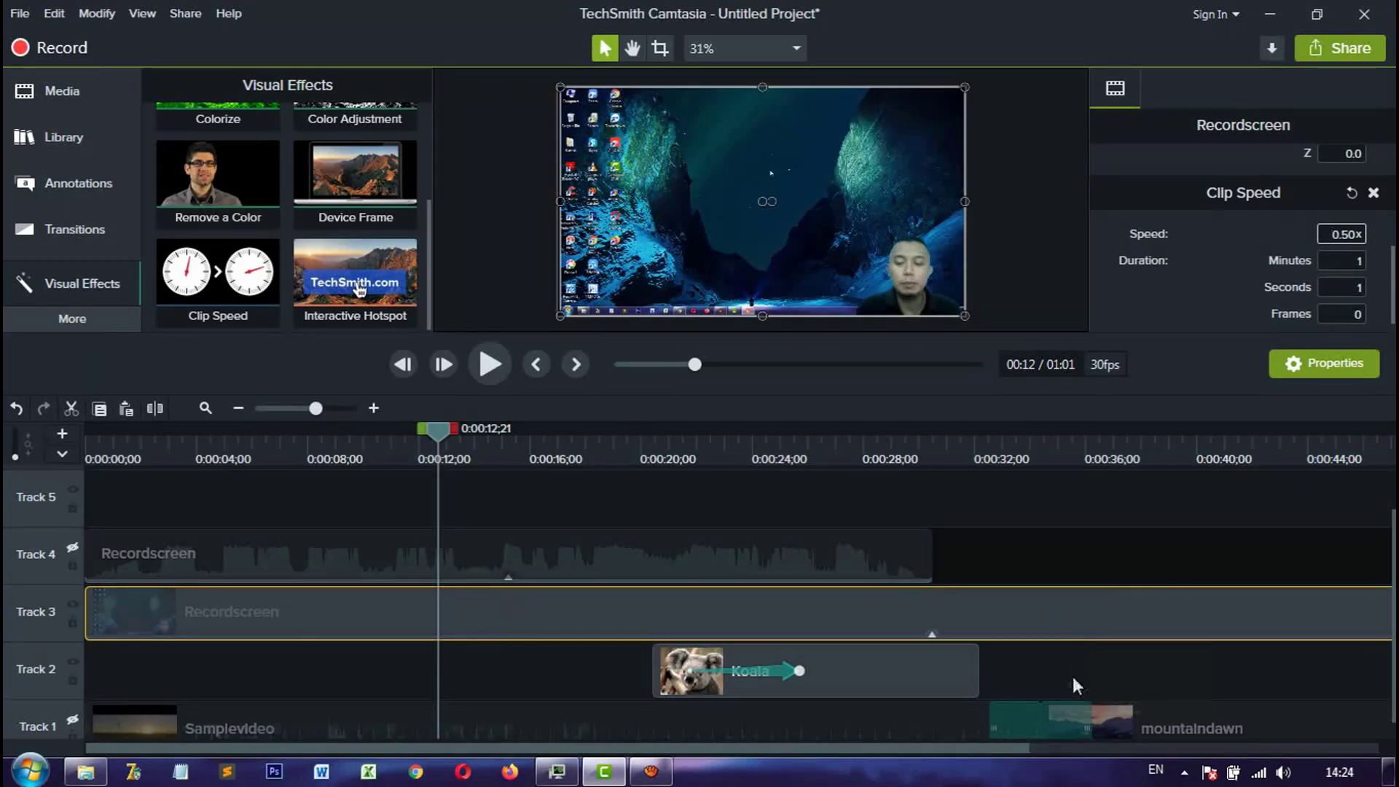
left_click_drag(1019, 746, 971, 747)
left_click(489, 364)
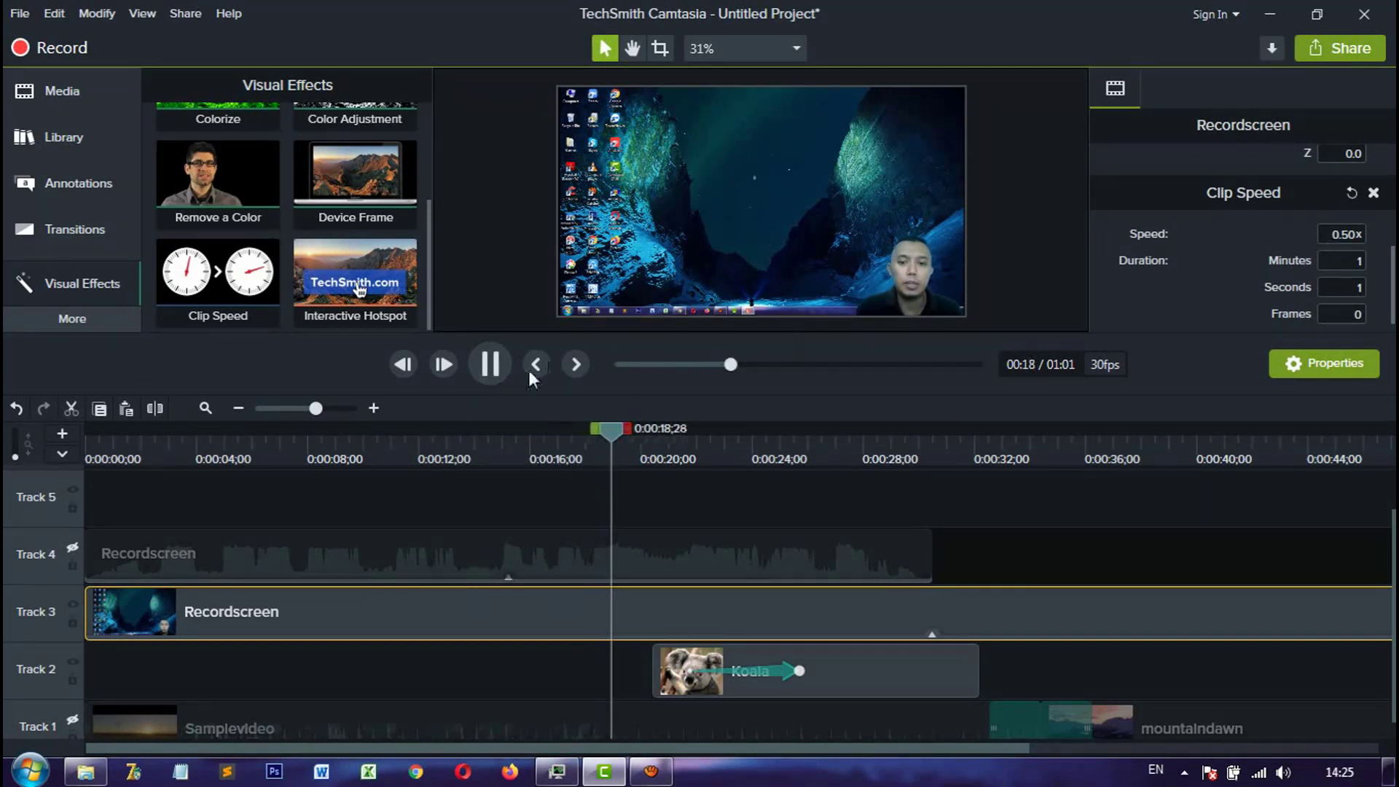
left_click(489, 364)
Step: Set the Clip Speed of the Recordscreen video on Track 3 to 1.00x
left_click(1347, 234)
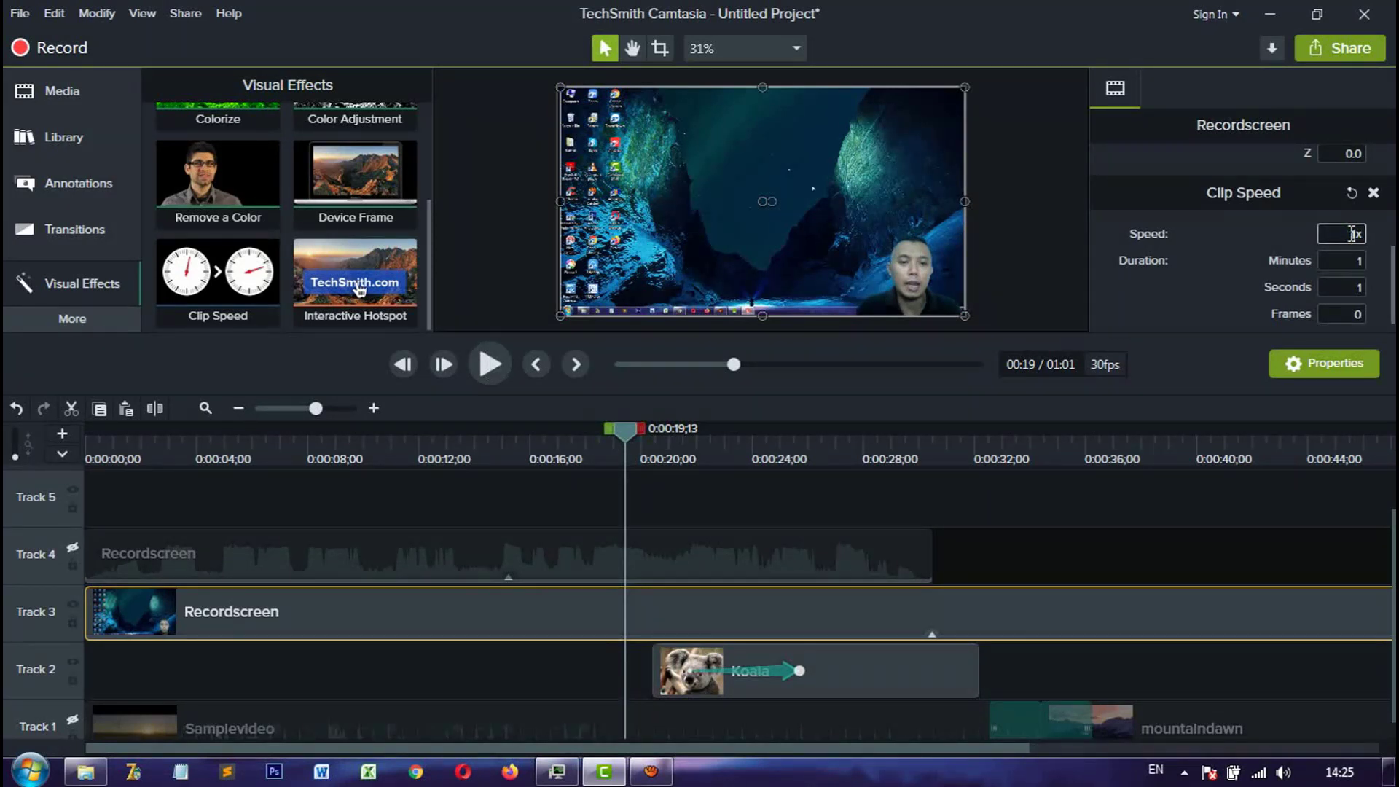
type("1")
key("Return")
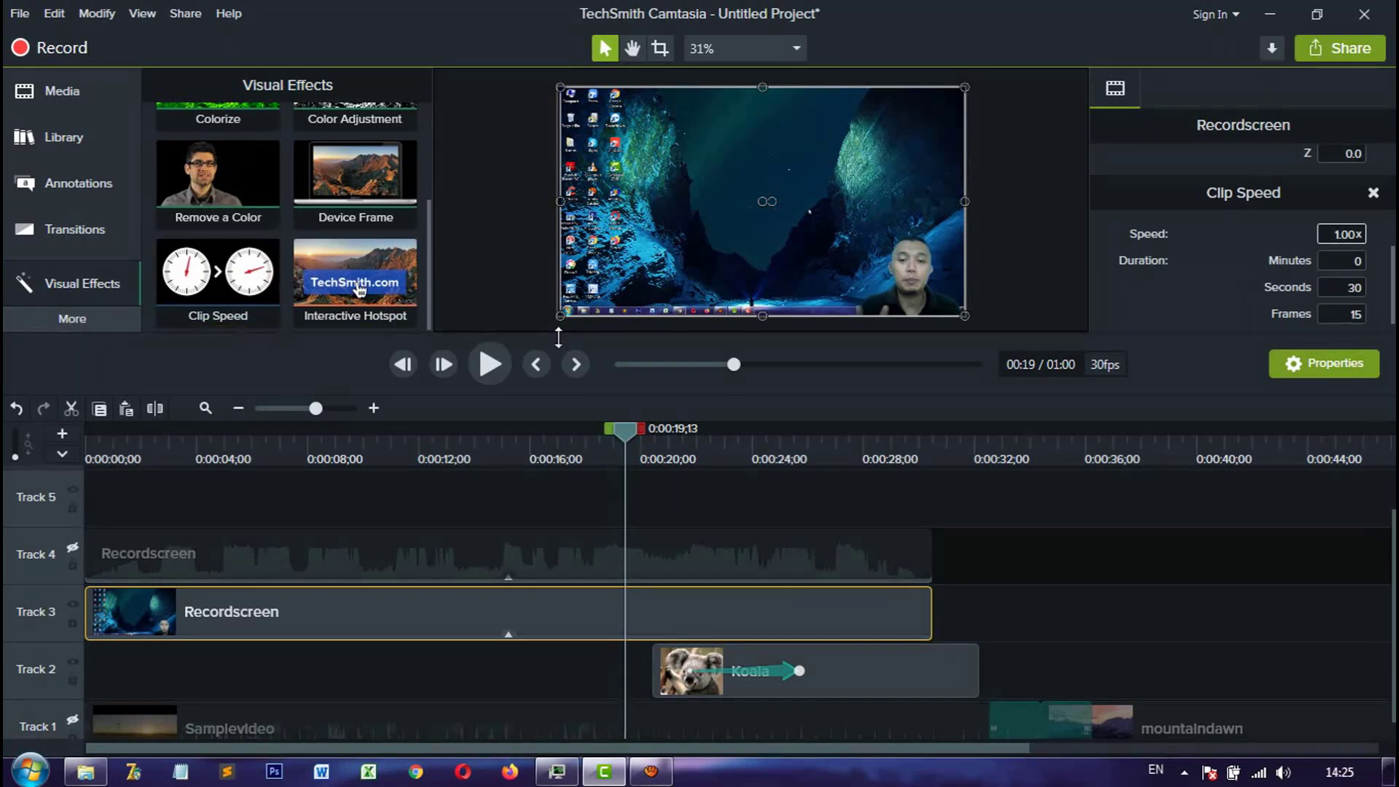
Step: Unhide Track 4 and delete both Recordscreen clips and the Koala clip from Tracks 2 to 4
left_click(73, 547)
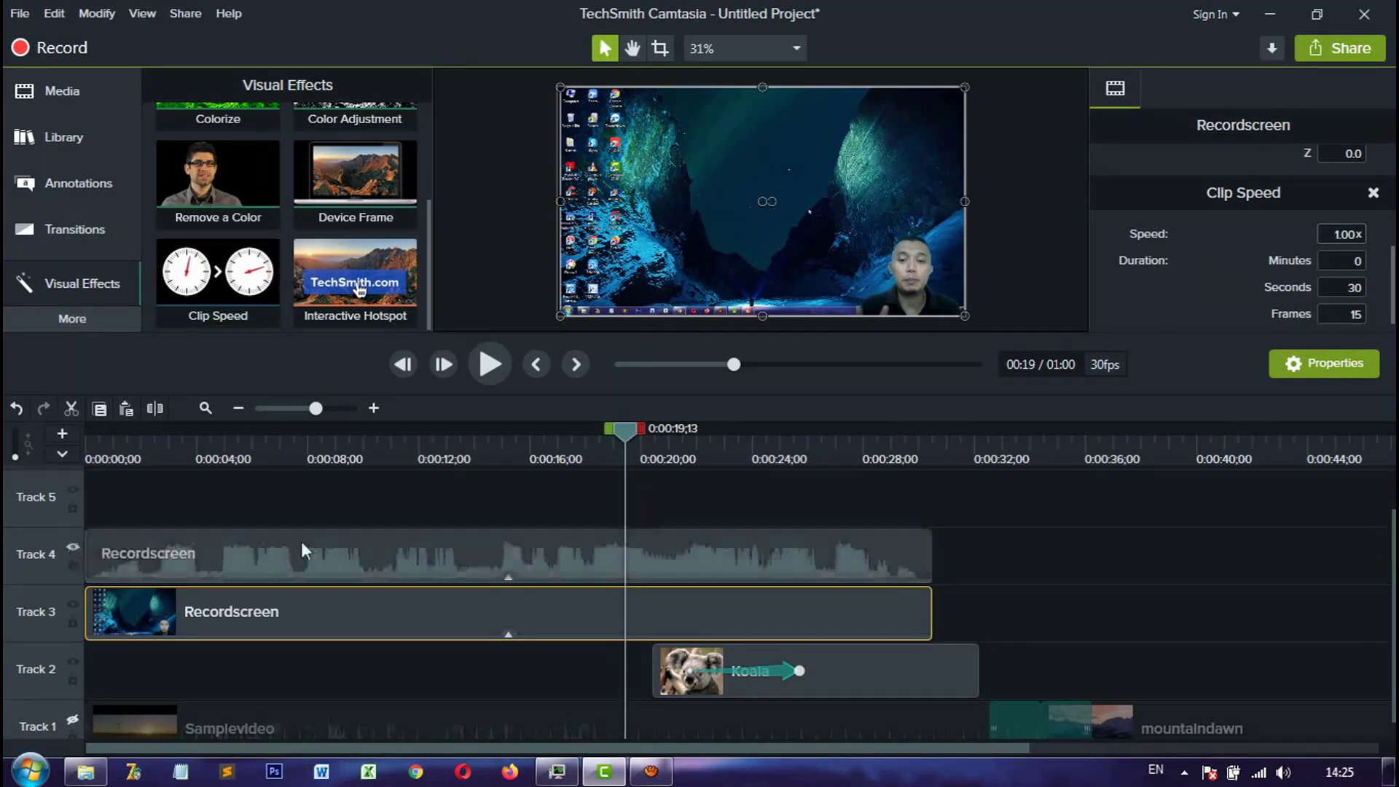
left_click_drag(1025, 558, 833, 650)
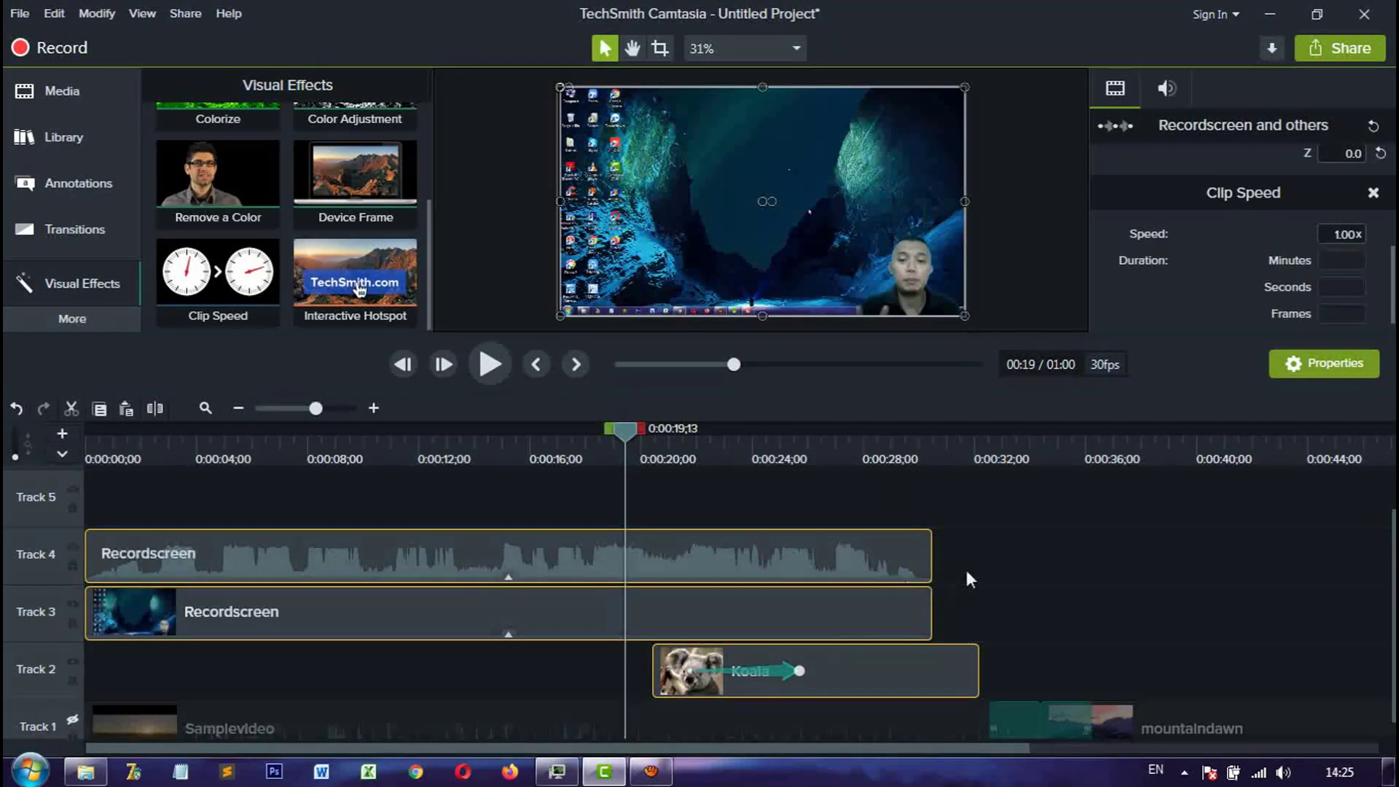
key("Delete")
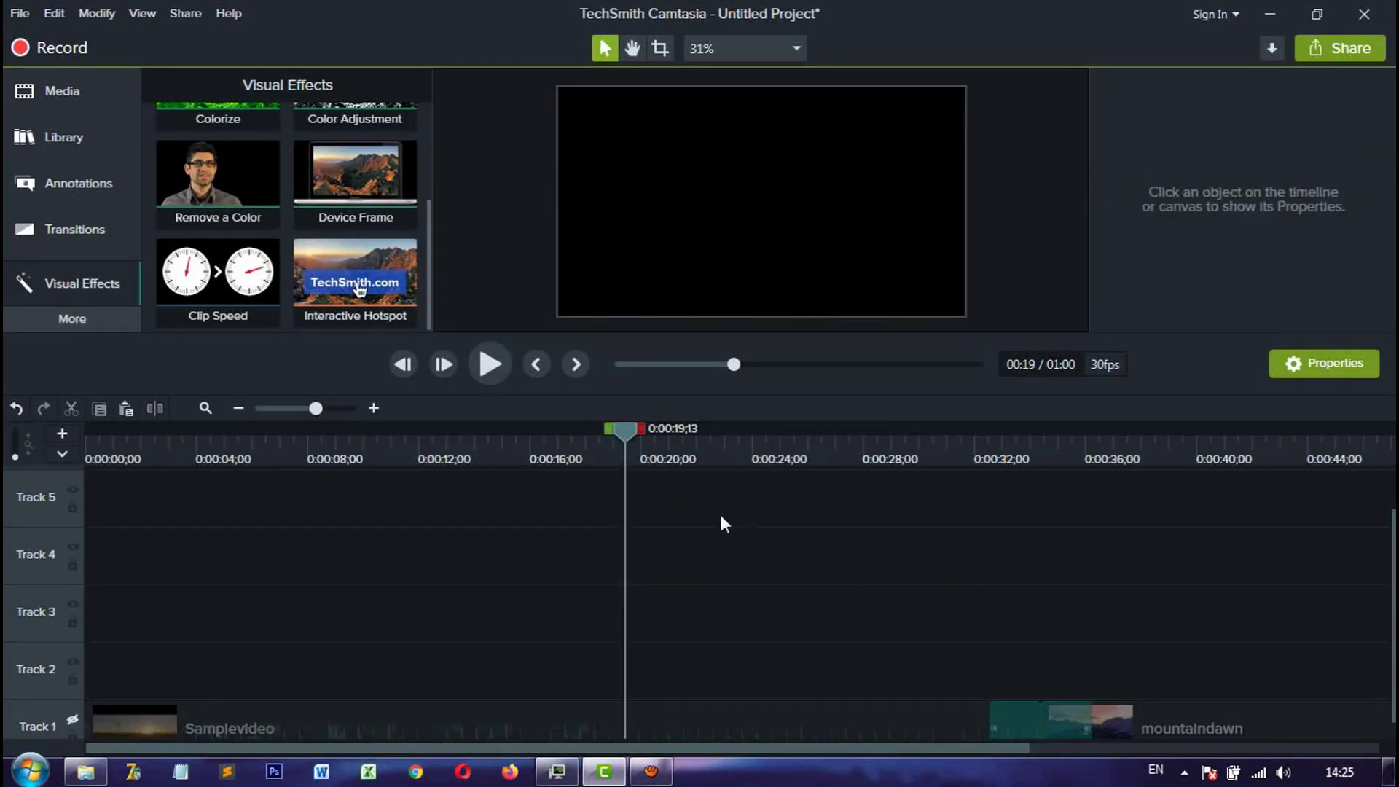
Step: Open Voice Narration, unhide Track 1 and position the playhead at 0:00:11;10 on the Samplevideo clip
scroll(656, 510, "down", 1)
left_click(119, 325)
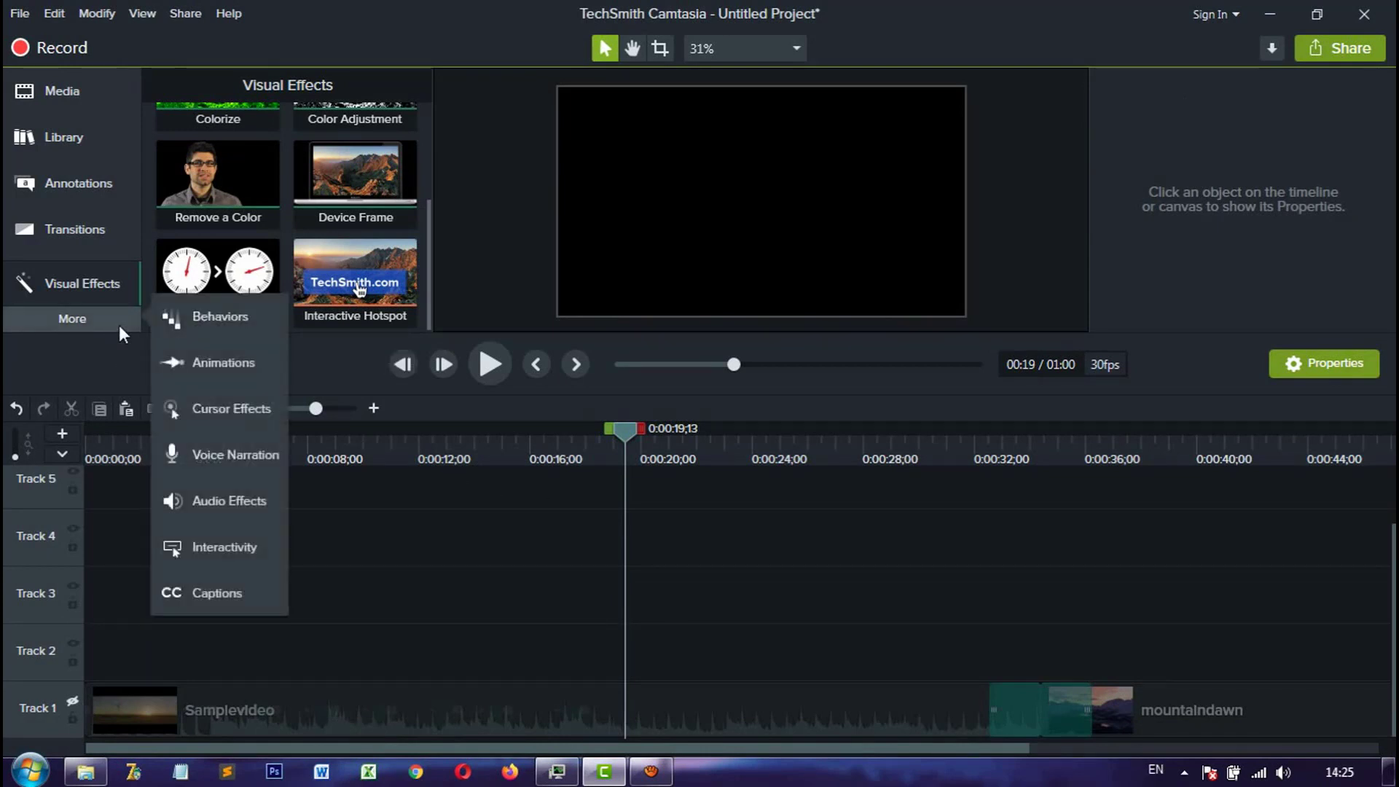
left_click(226, 462)
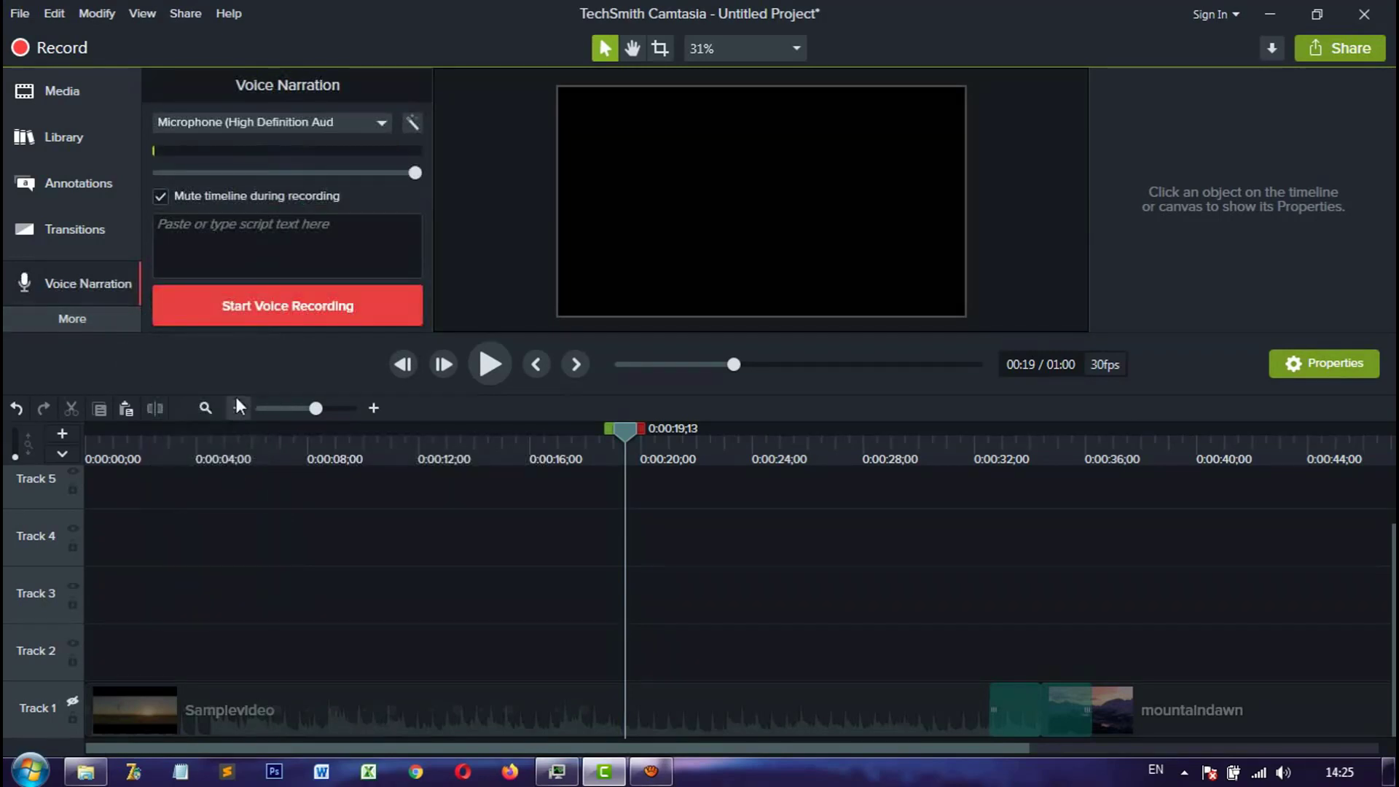
left_click(73, 698)
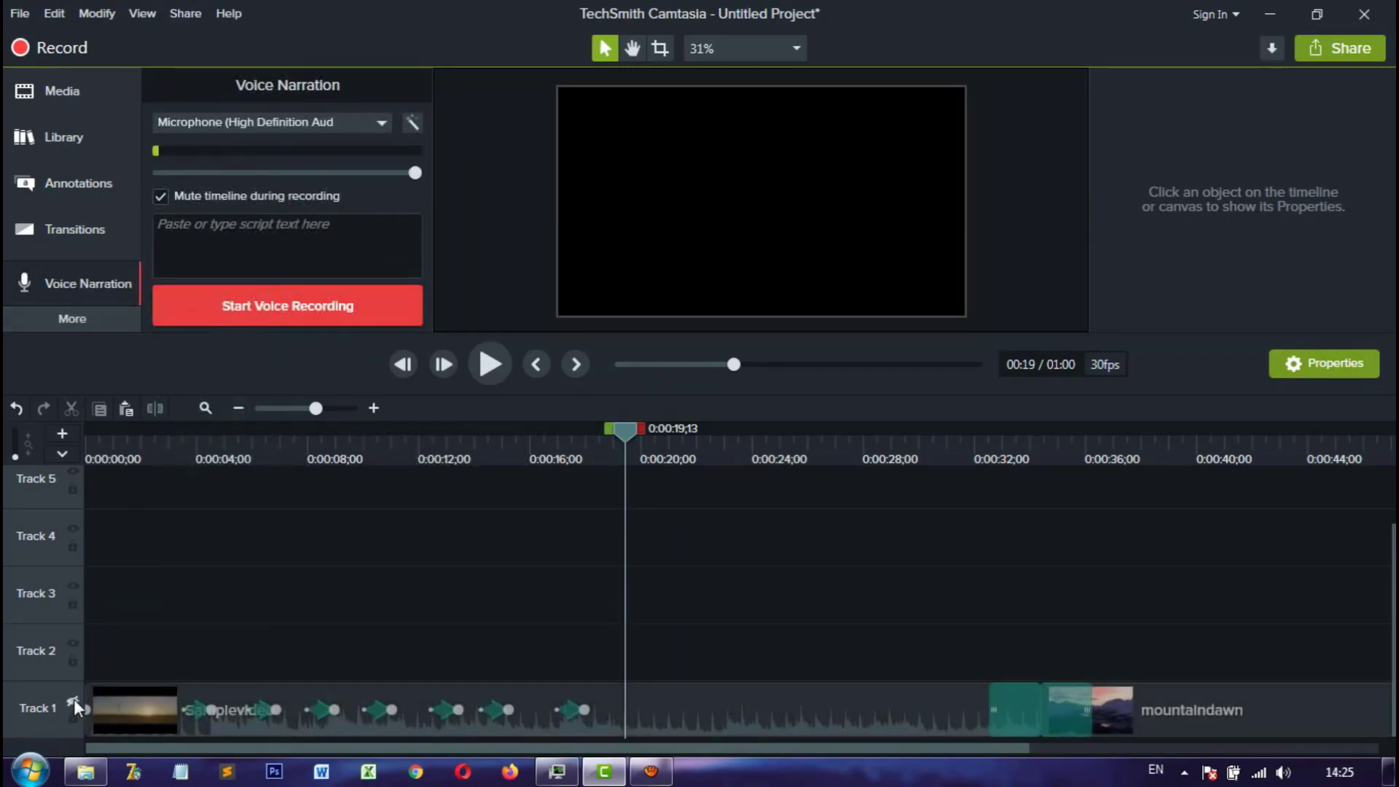
left_click_drag(626, 425, 252, 477)
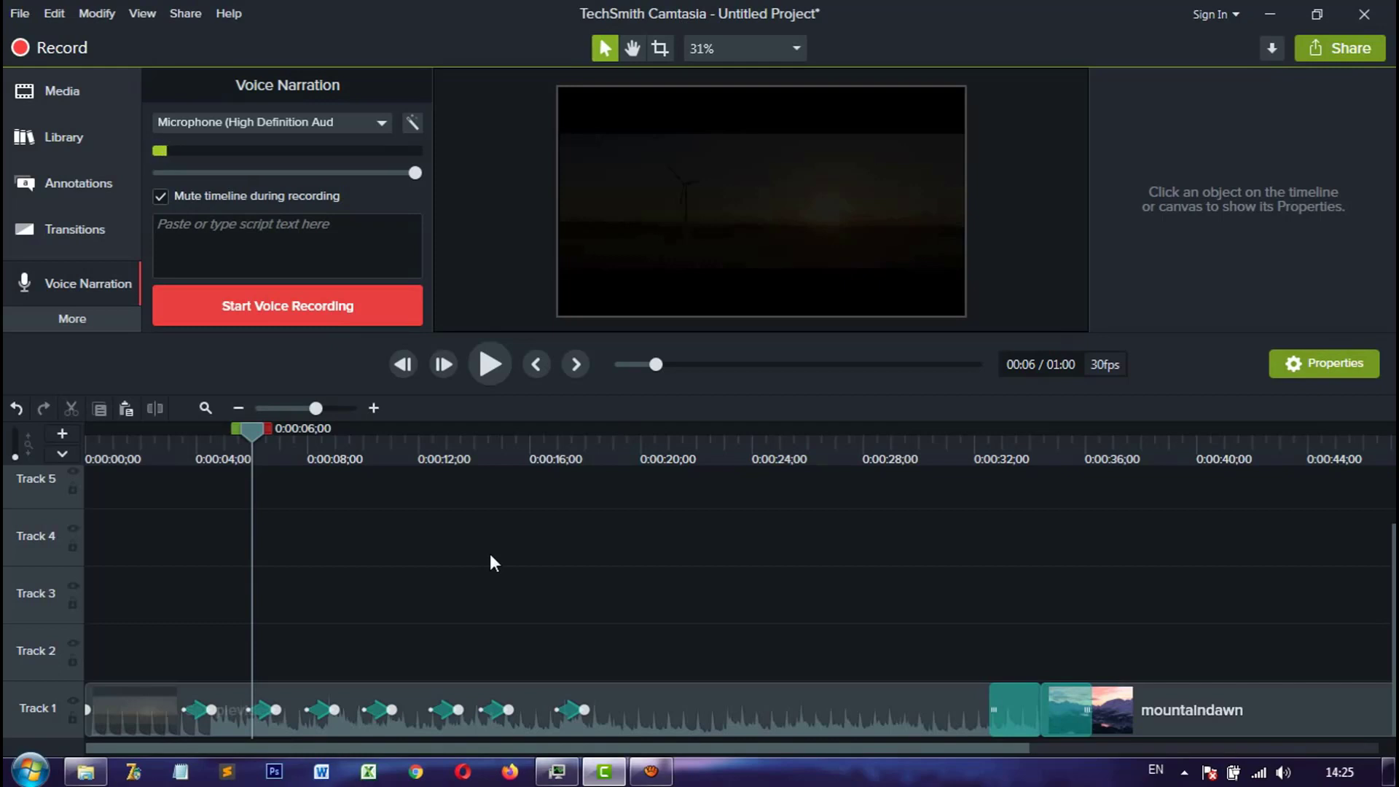
left_click_drag(261, 428, 407, 483)
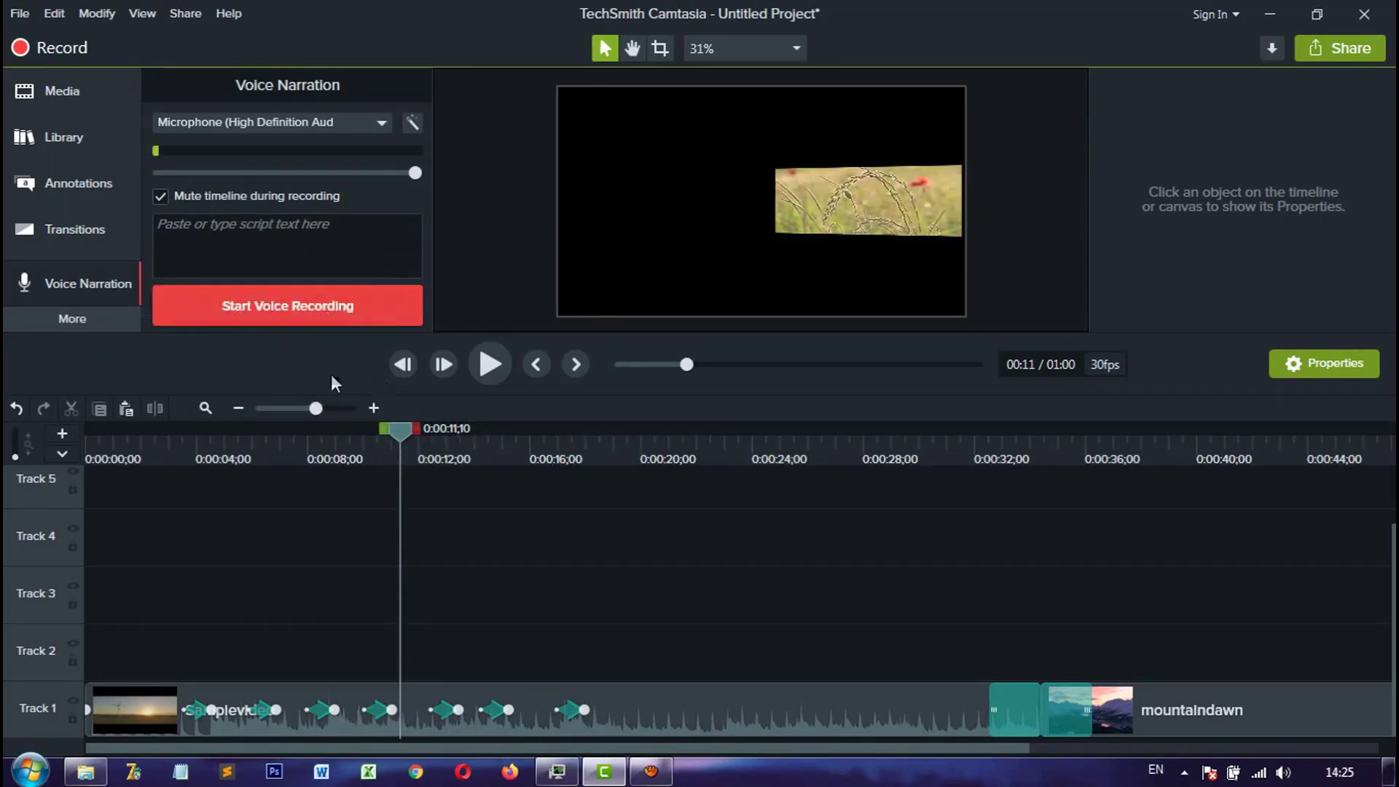
Step: Record a voice narration of about 11 seconds and save it as Narration 4.m4a
left_click(278, 316)
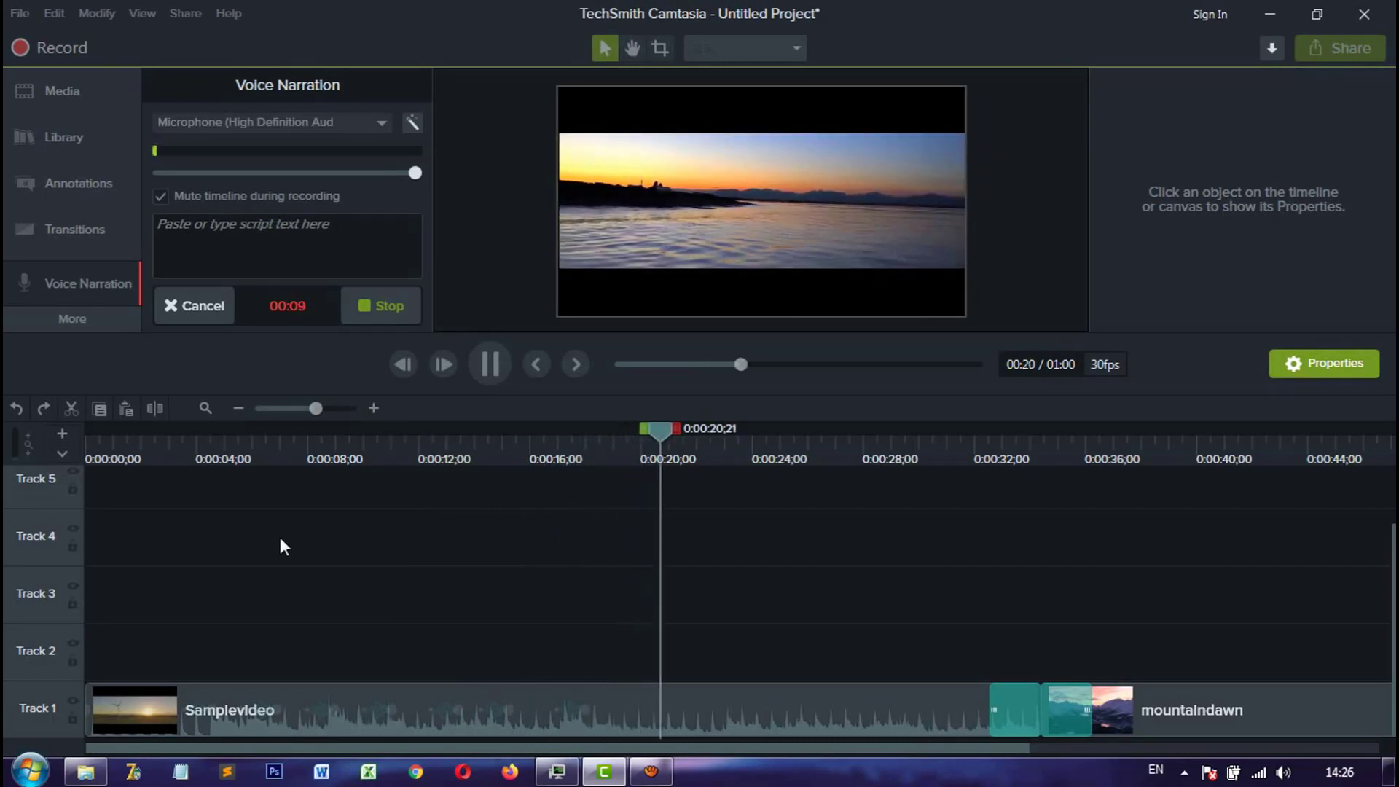
left_click(389, 305)
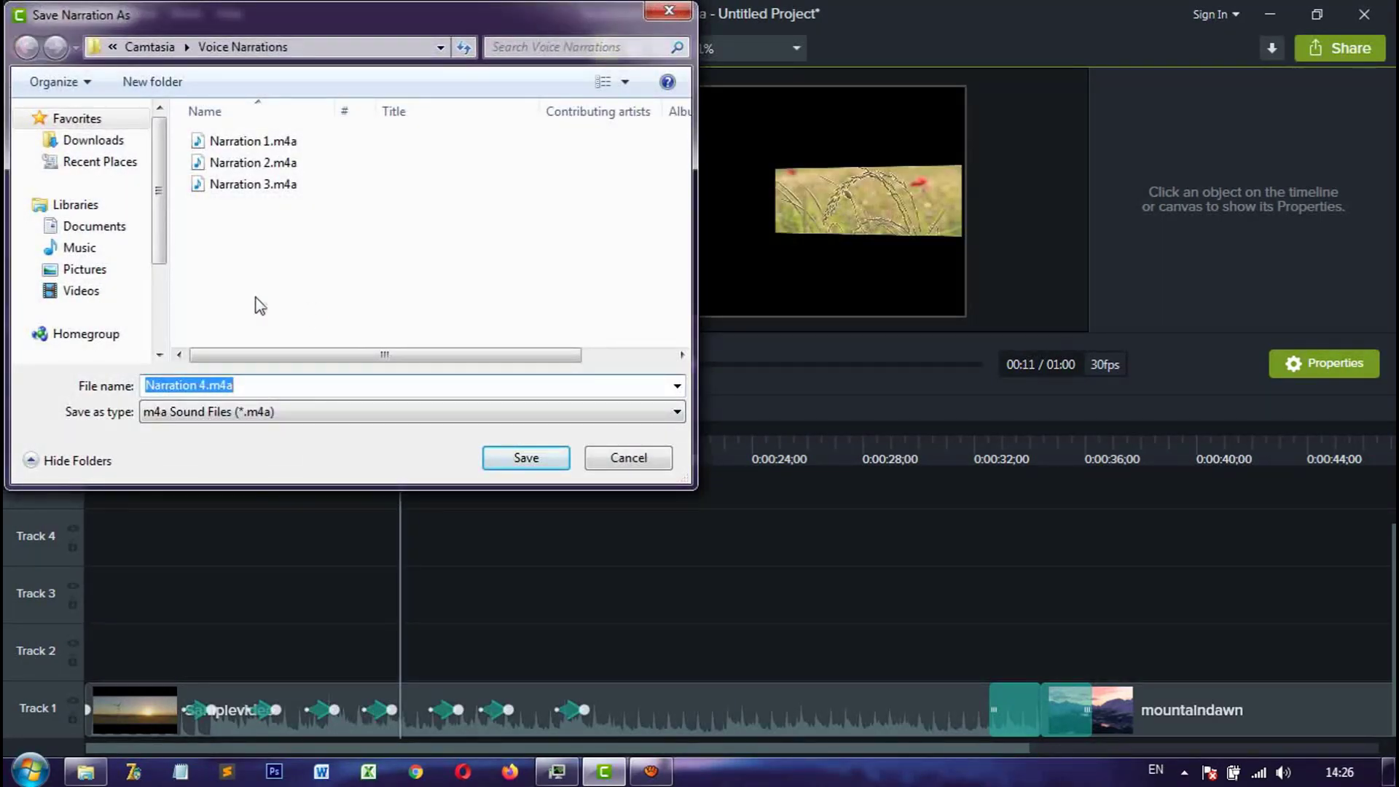
left_click(514, 459)
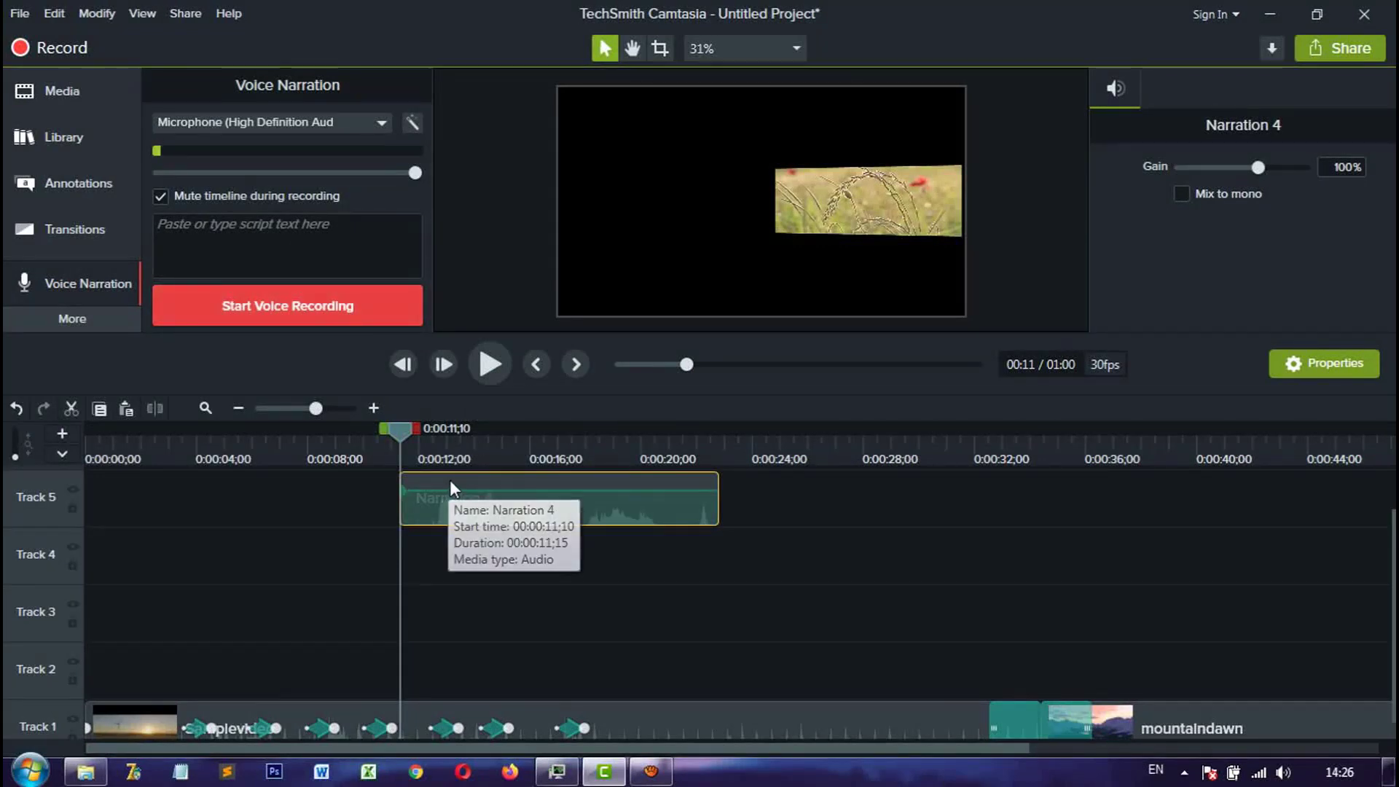
Step: Move the Narration 4 clip to Track 2 and play the timeline from 0:00:10;17 to past its end
left_click_drag(448, 480, 439, 688)
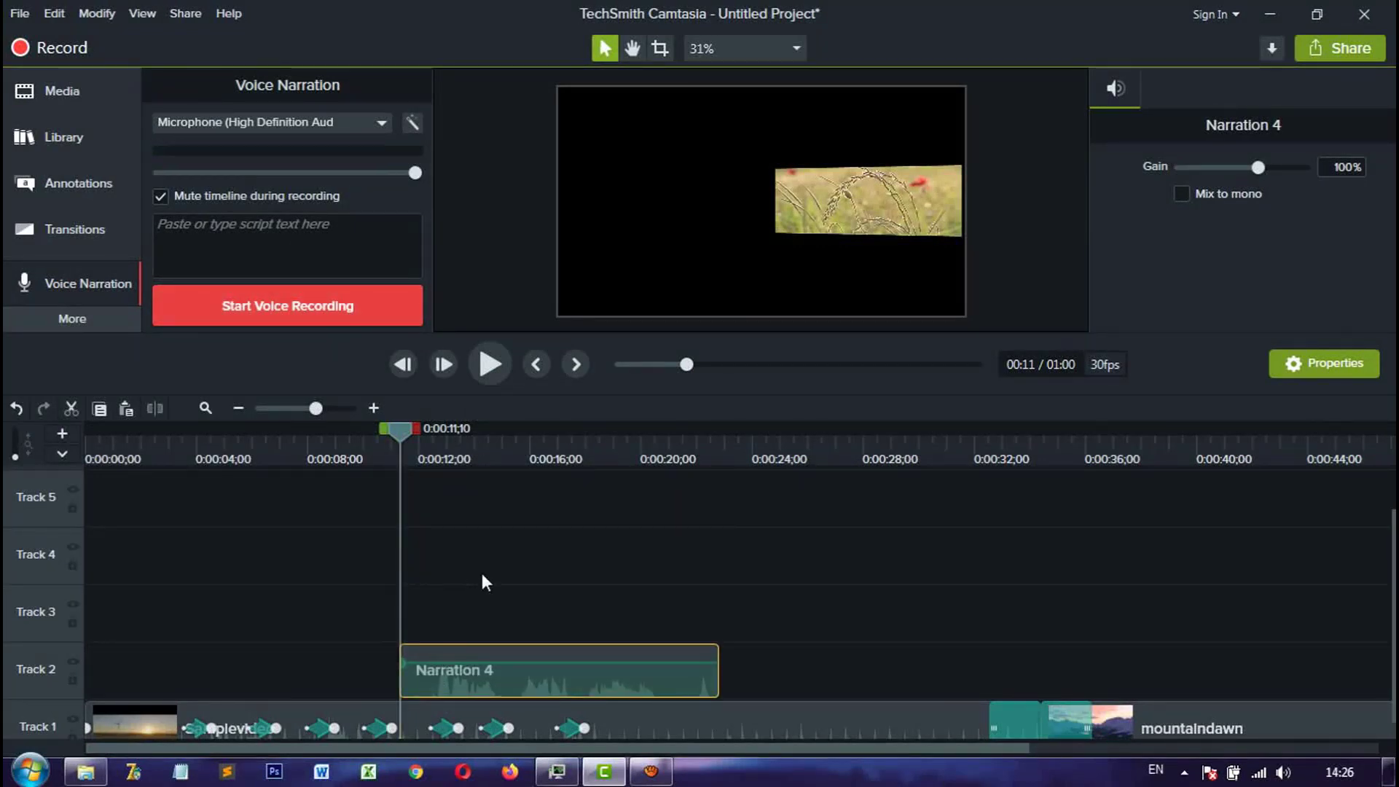
left_click_drag(402, 442, 379, 433)
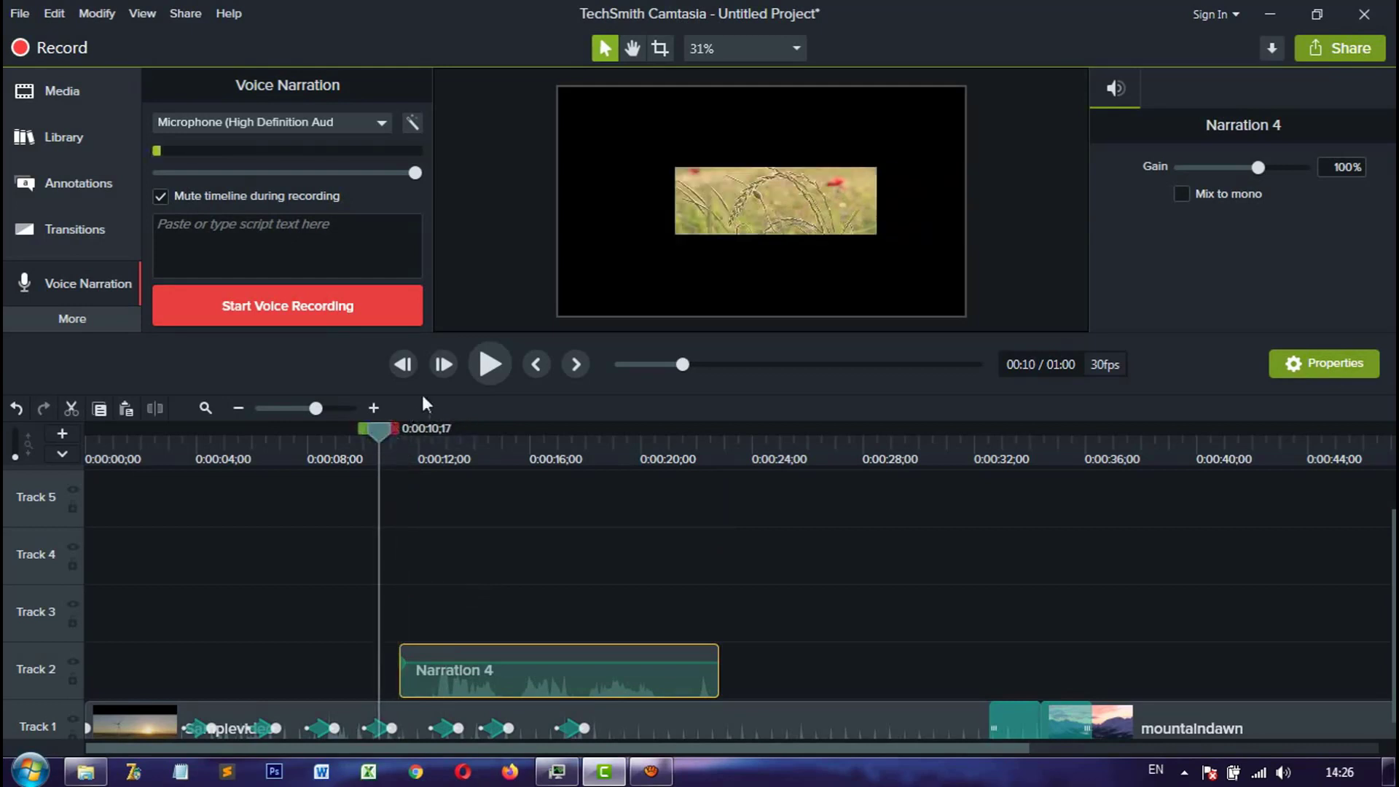
left_click(488, 364)
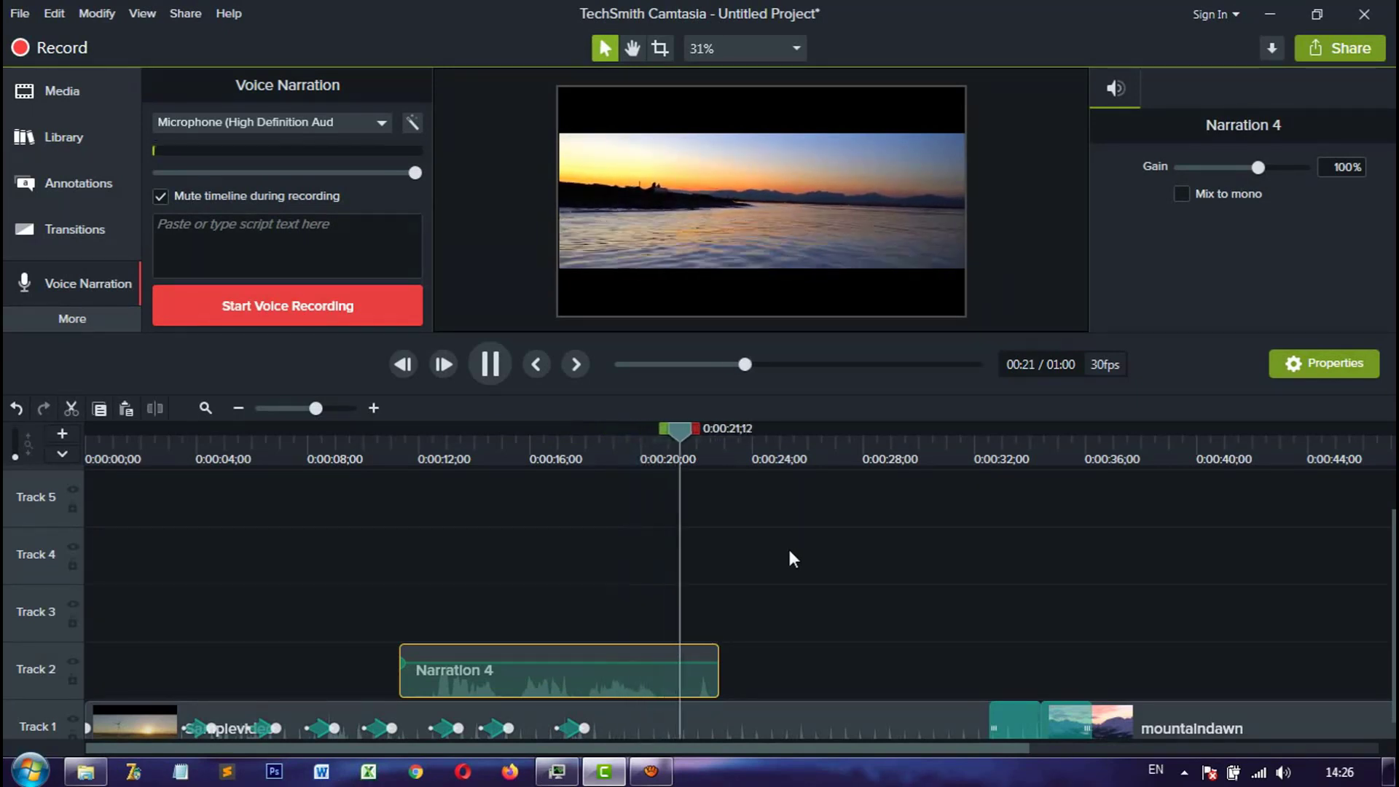
left_click(491, 365)
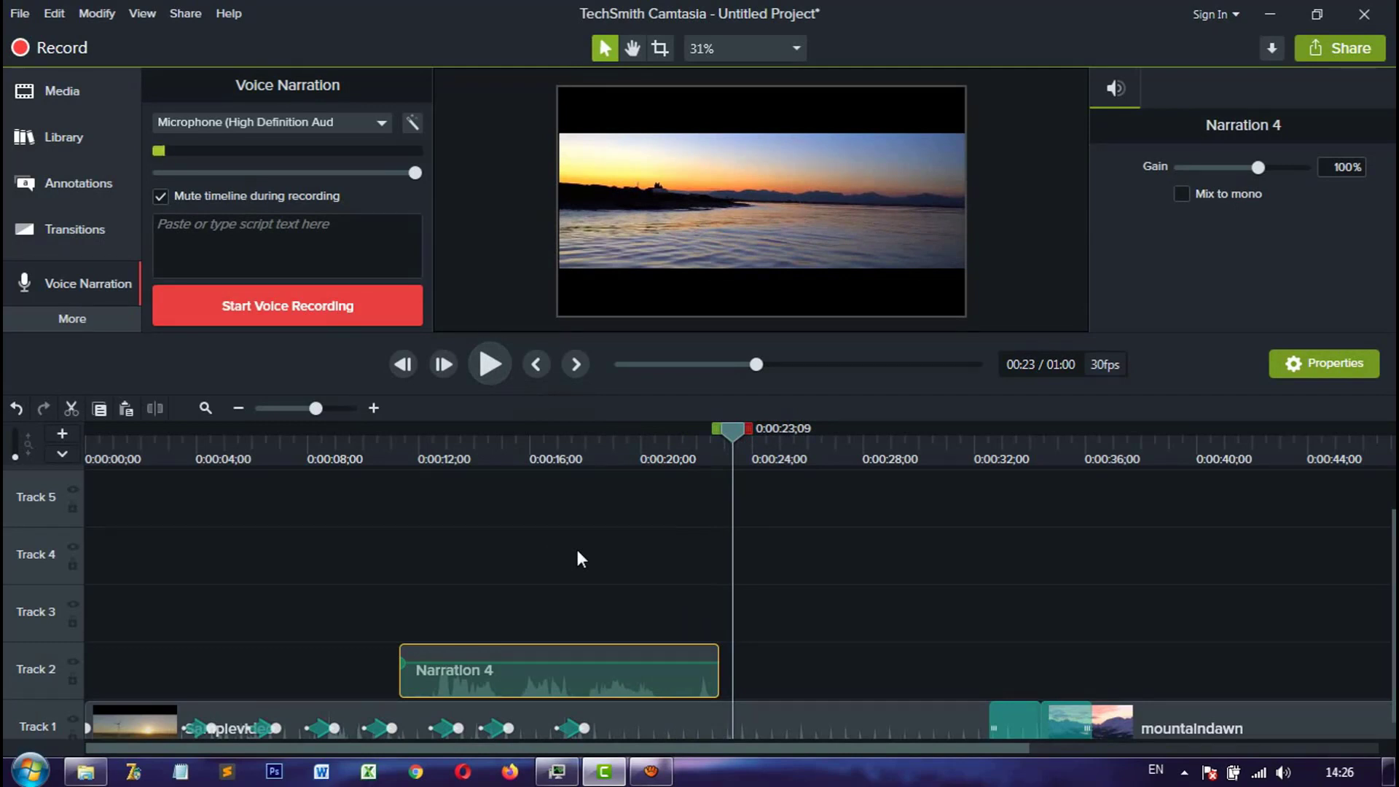
Step: Delete the Narration 4 clip from Track 2
scroll(592, 548, "down", 1)
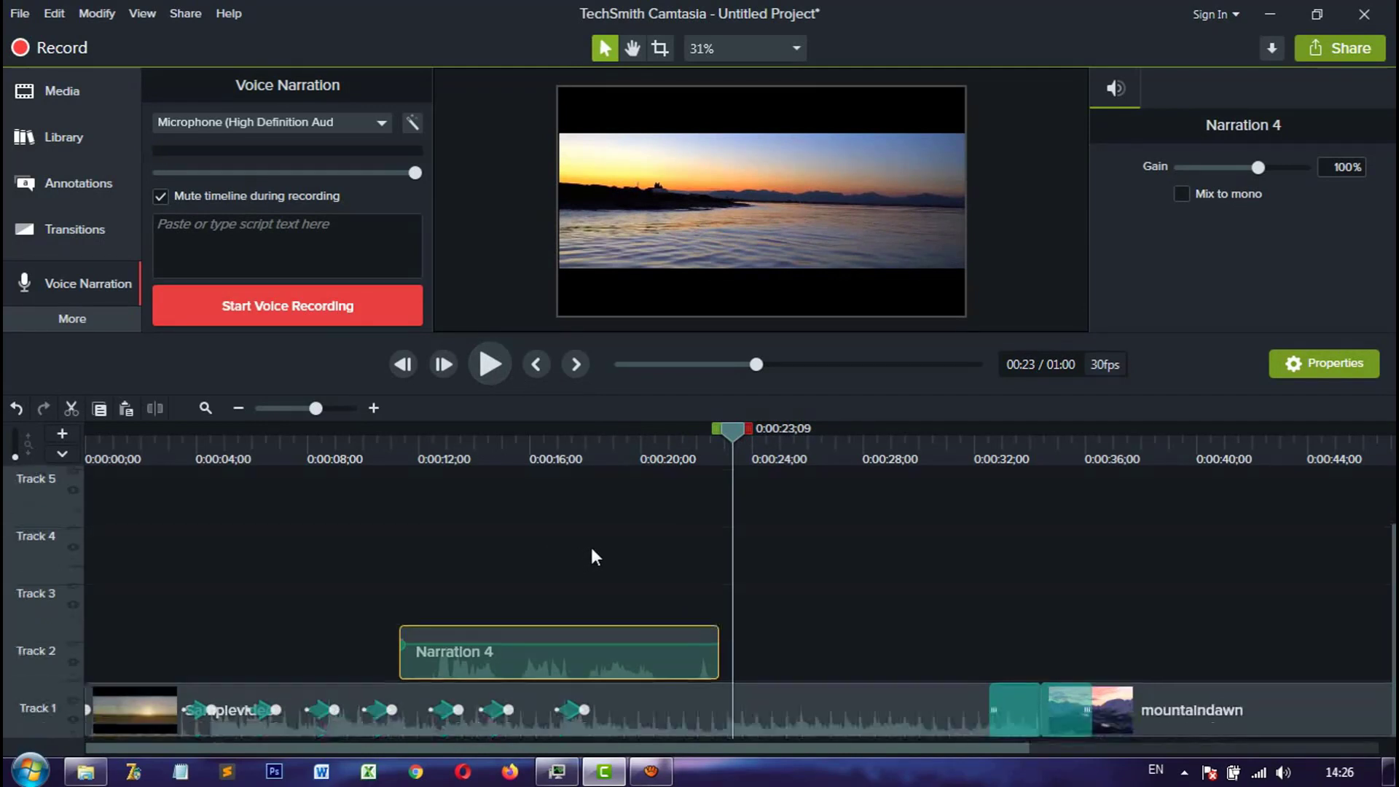
left_click(475, 575)
left_click(502, 645)
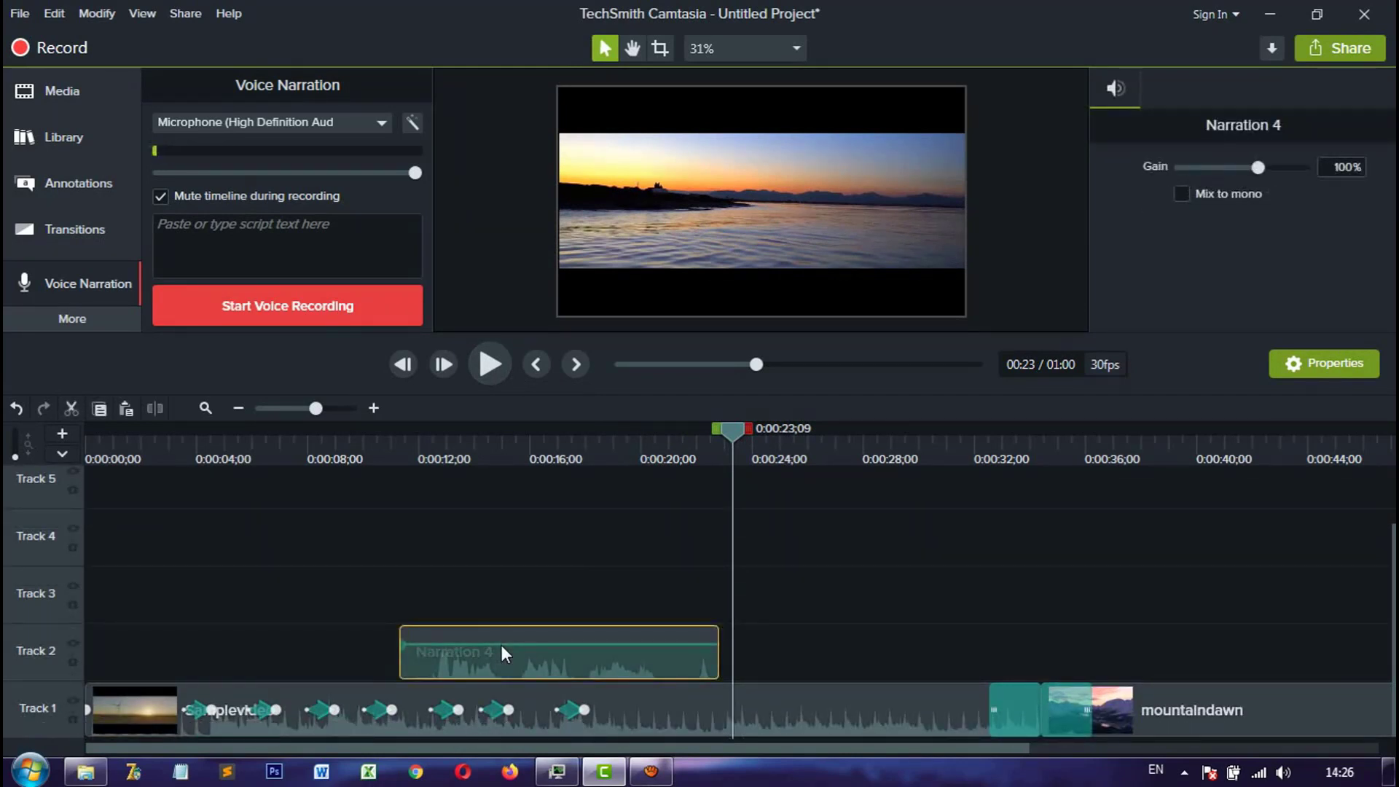
key("Delete")
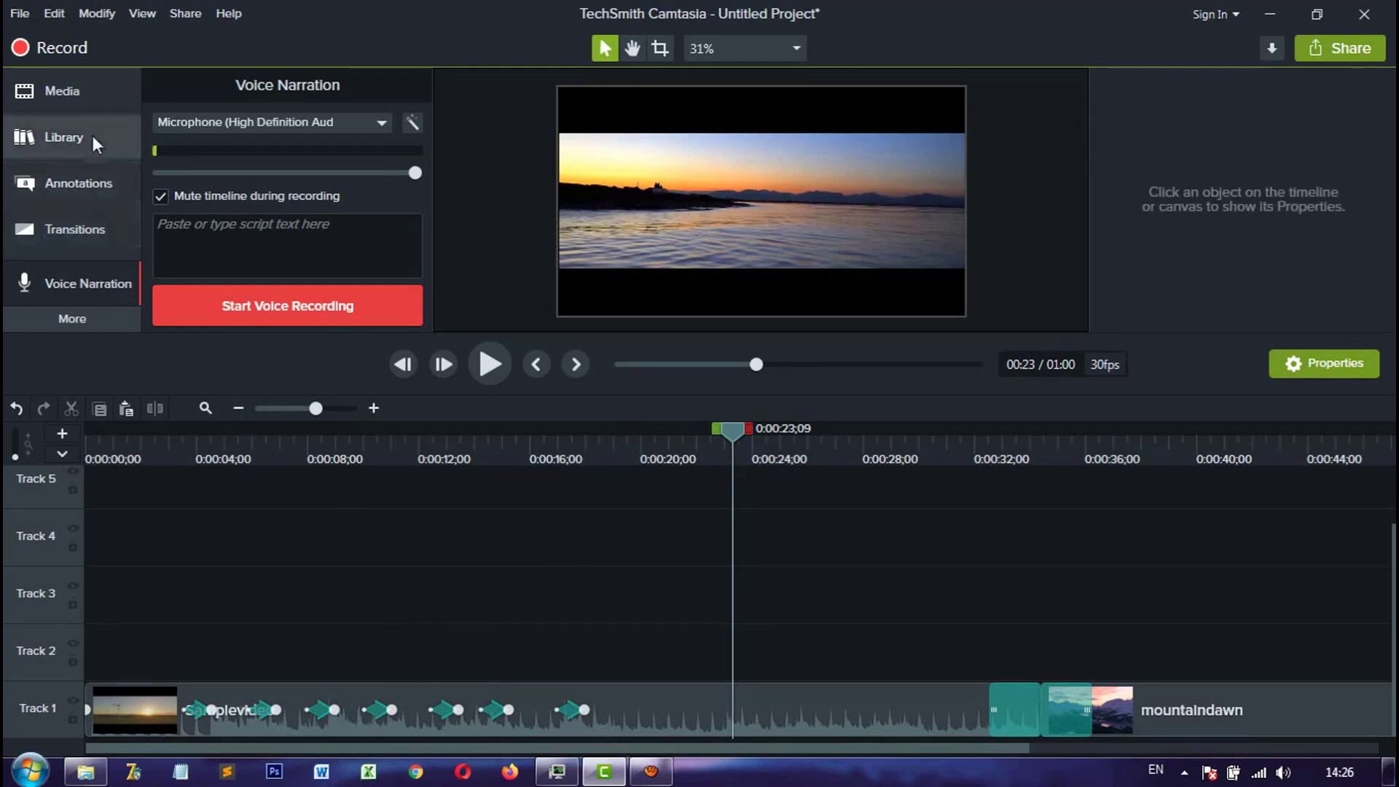
Step: Open Cursor Effects and look through the cursor, left-click and right-click effects
left_click(94, 323)
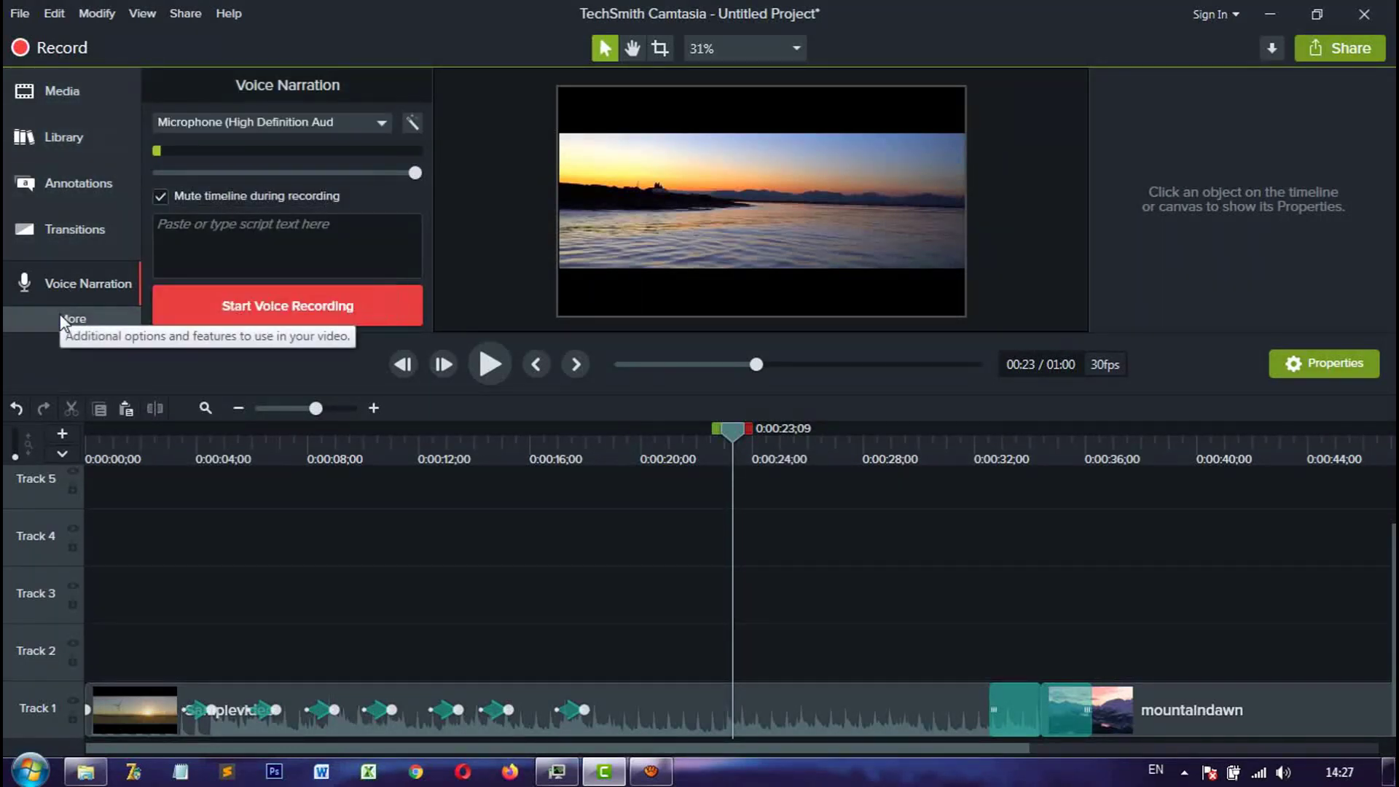
mouse_move(61, 319)
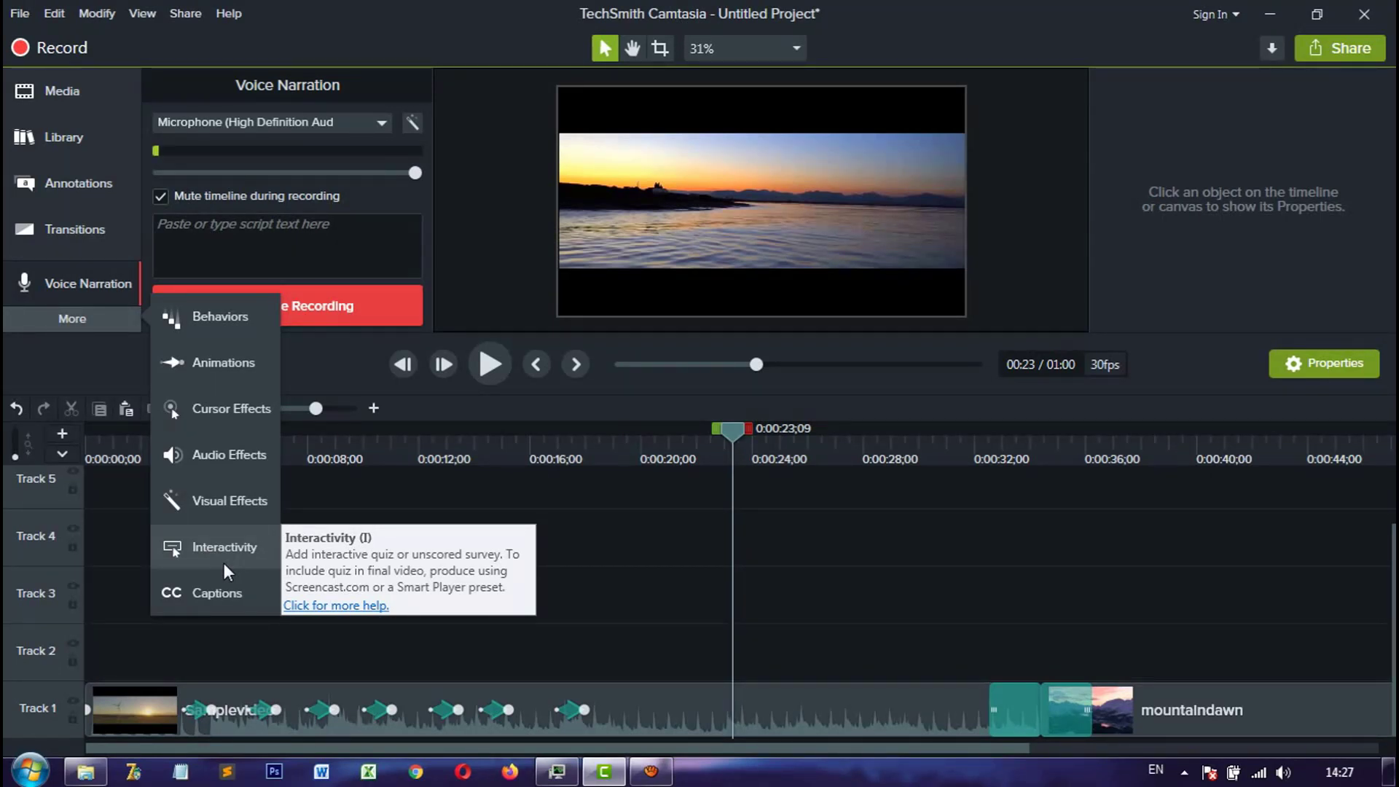
left_click(231, 417)
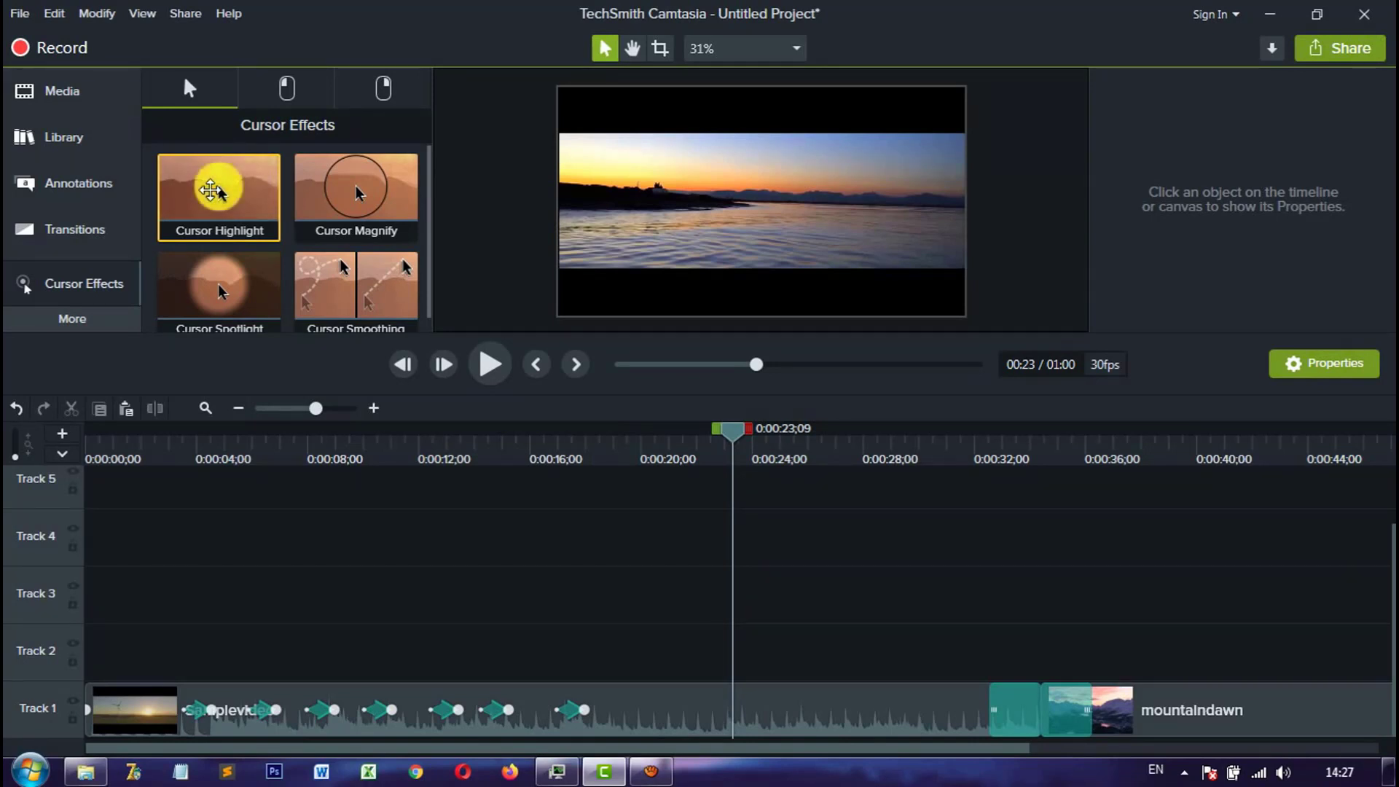
left_click(302, 88)
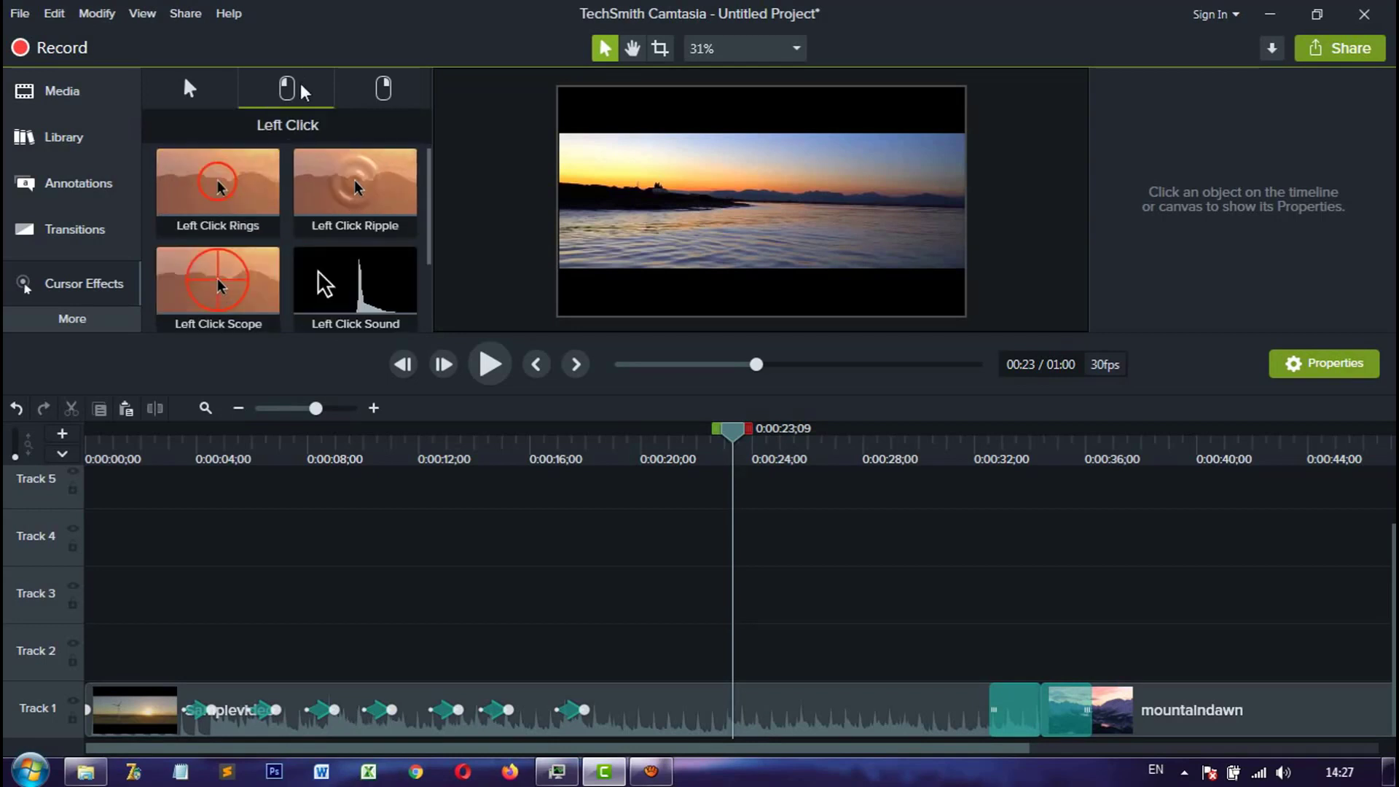
left_click(382, 94)
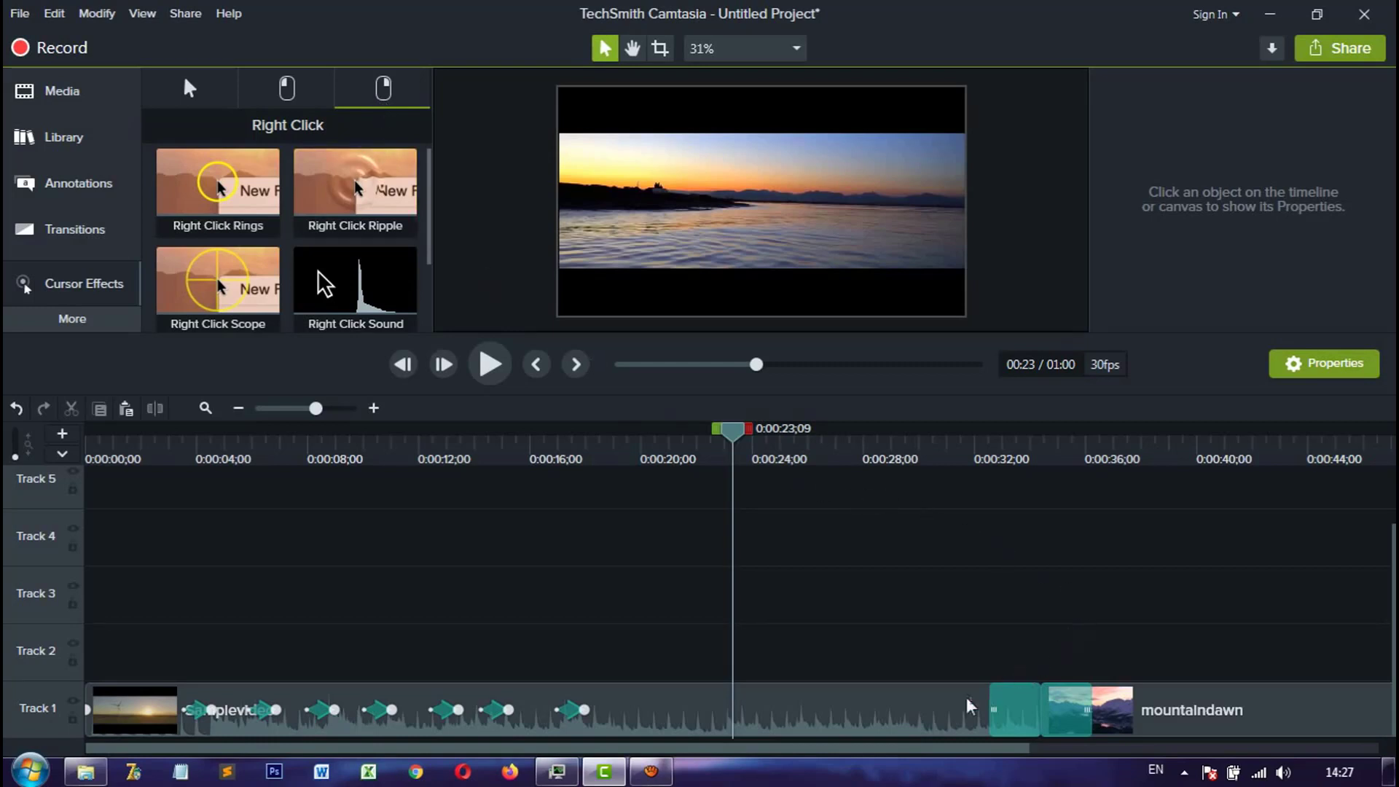
Step: Make a short full-screen recording with the camera off and audio on
left_click_drag(944, 755, 1293, 758)
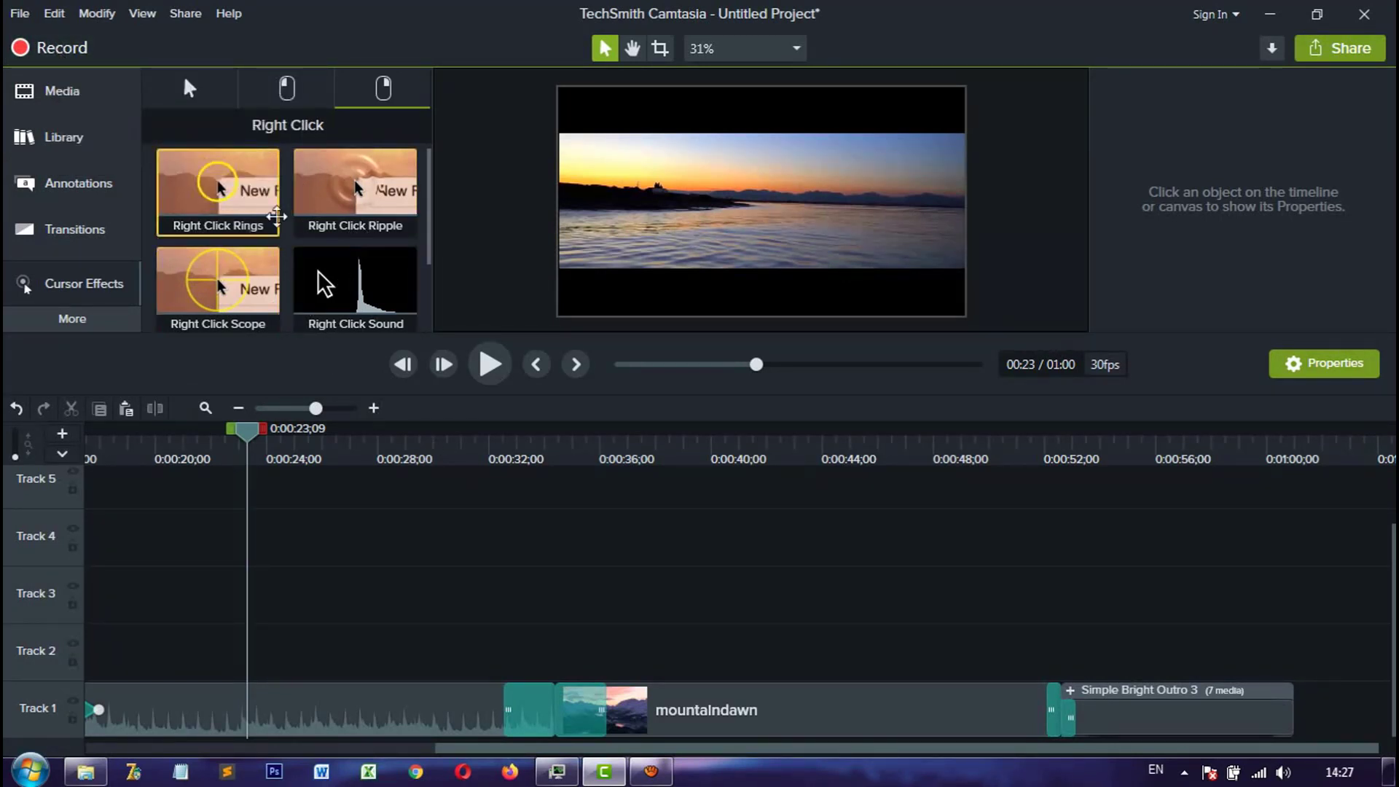
left_click(60, 49)
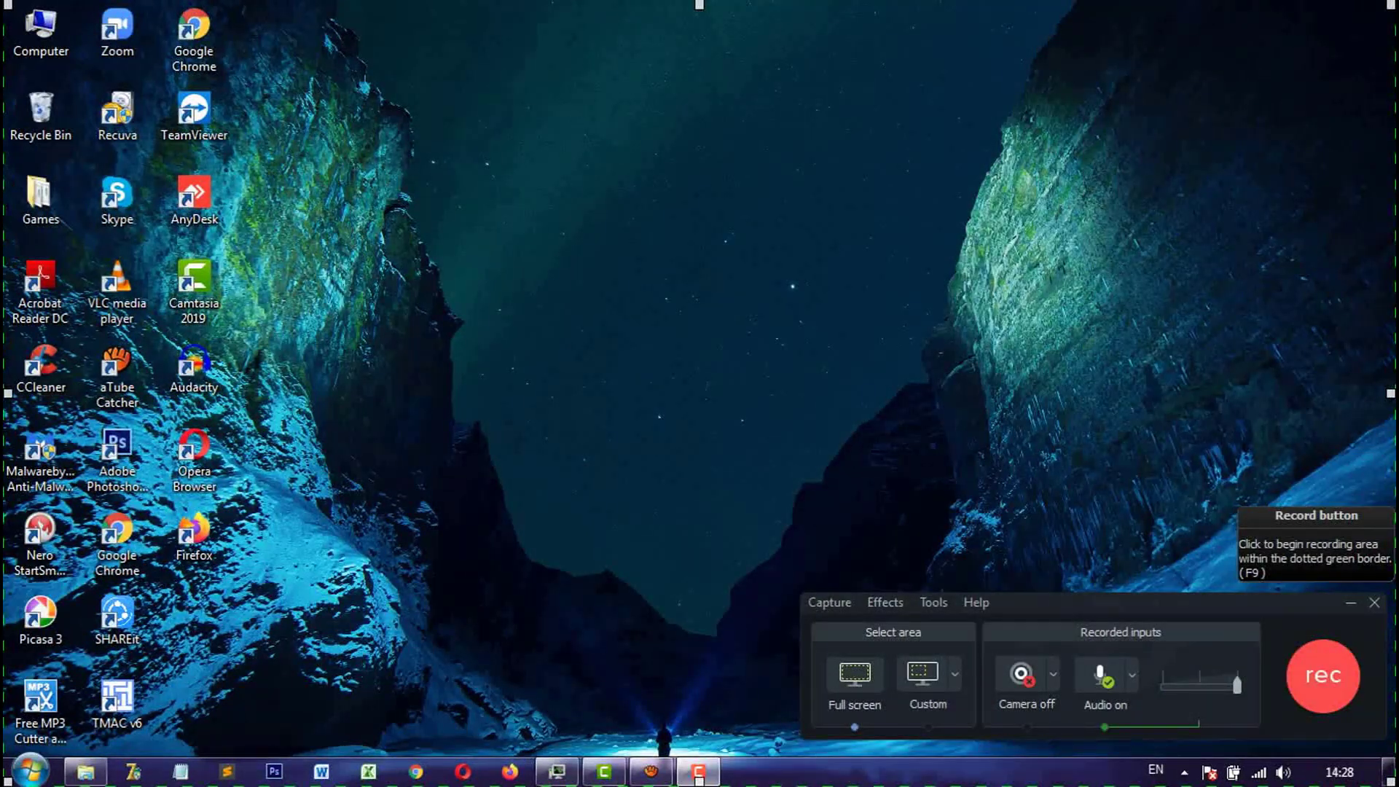
left_click(1322, 675)
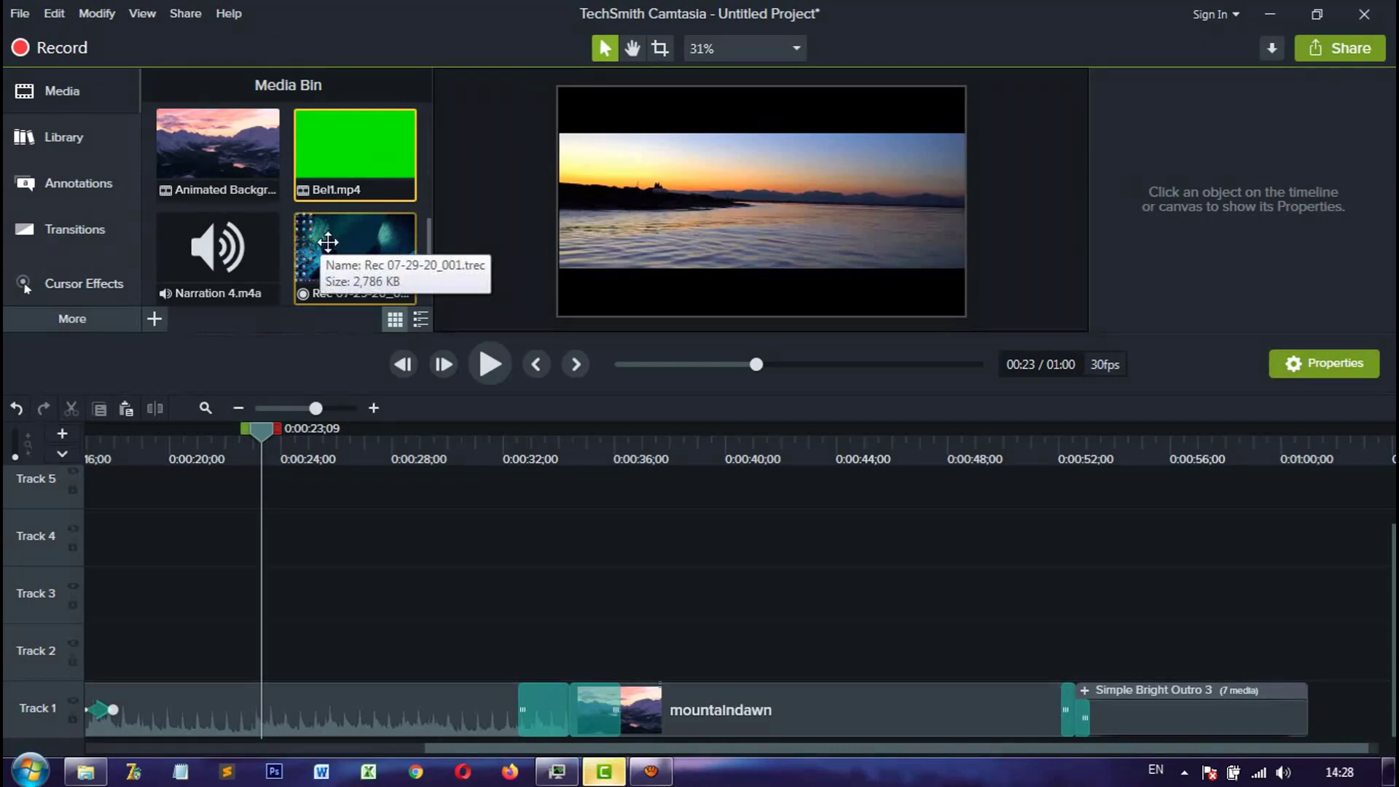
Step: Add the Rec 07-29-20_001 screen recording to the end of Track 1, directly after Simple Bright Outro 3
left_click_drag(334, 243, 1344, 746)
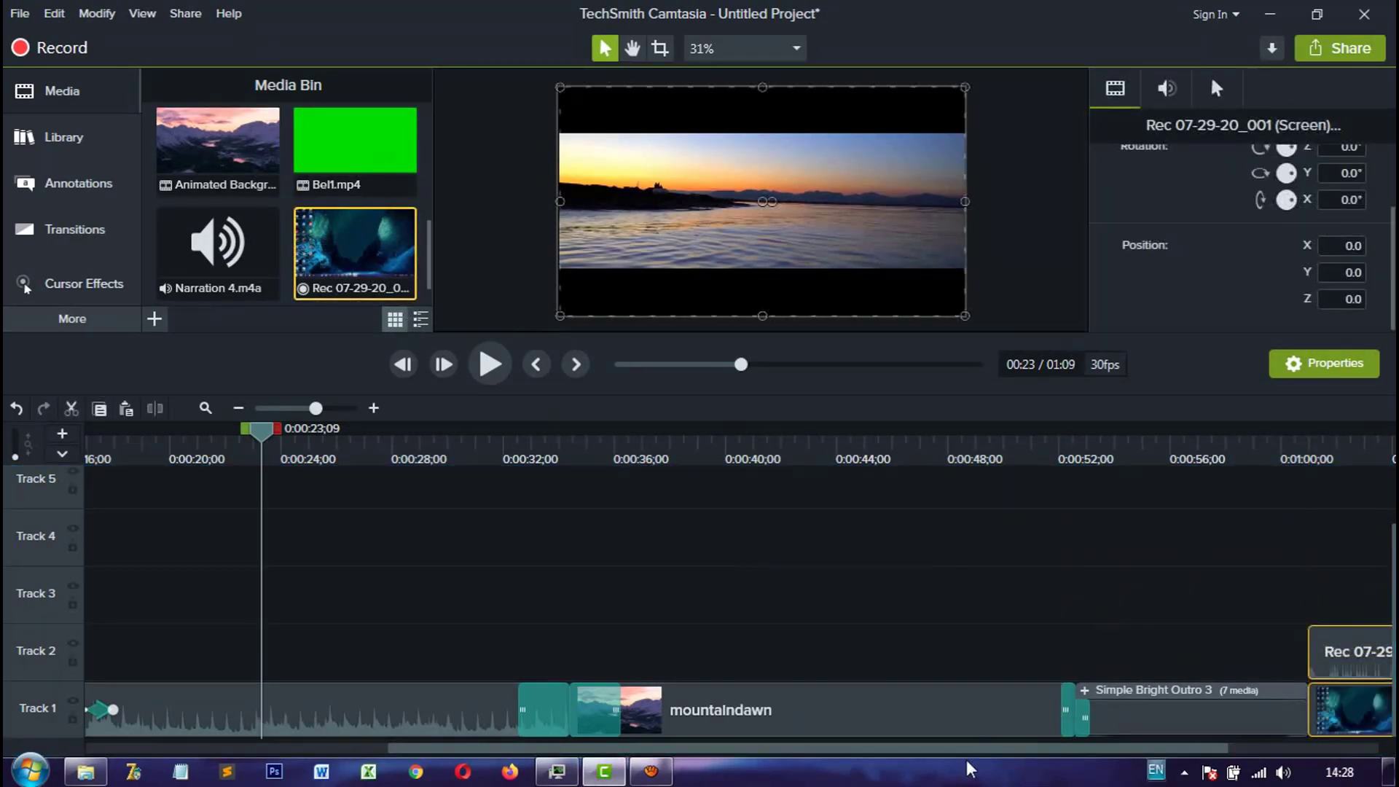
left_click_drag(976, 750, 1127, 751)
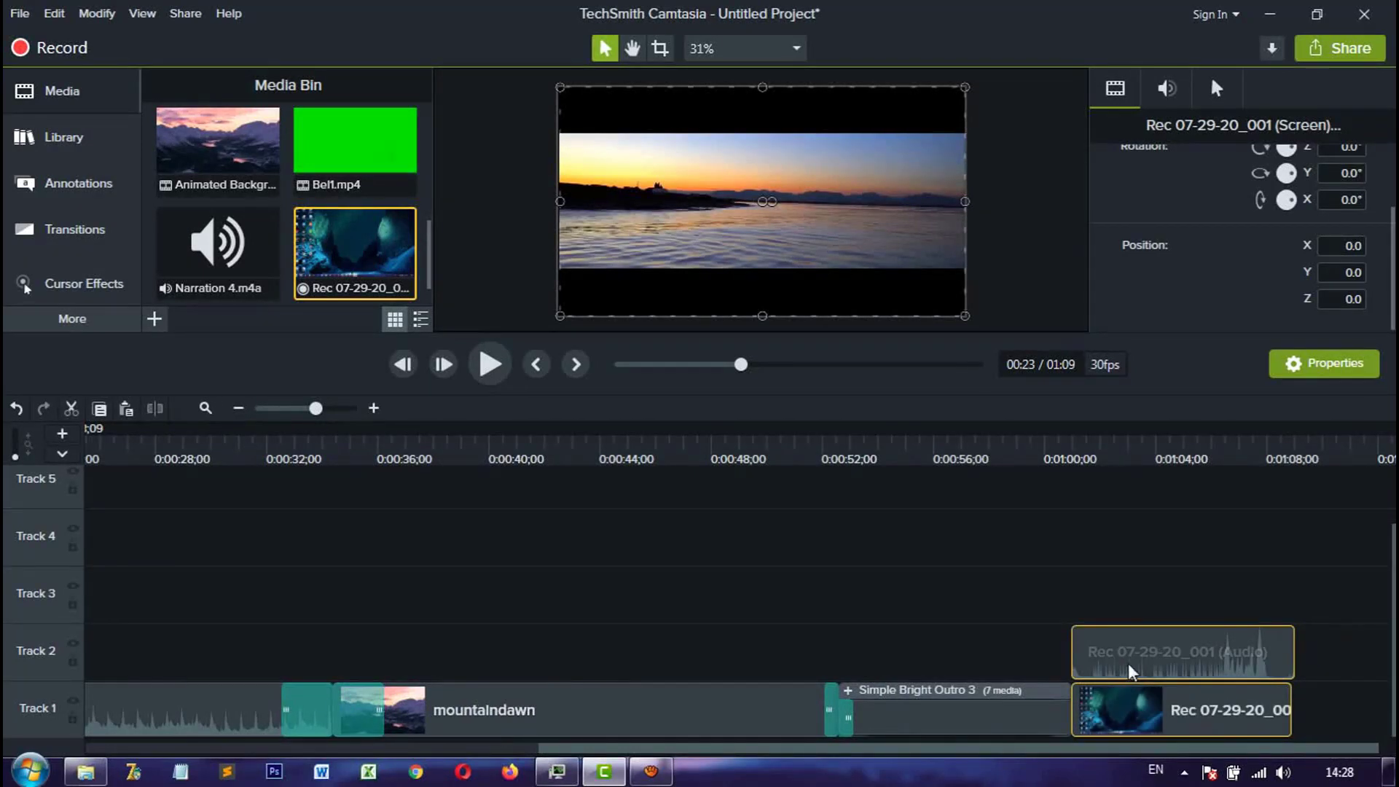
Step: Apply the Cursor Highlight and Cursor Spotlight effects to the Rec 07-29-20_001 screen recording on Track 1
left_click_drag(1057, 458, 1108, 446)
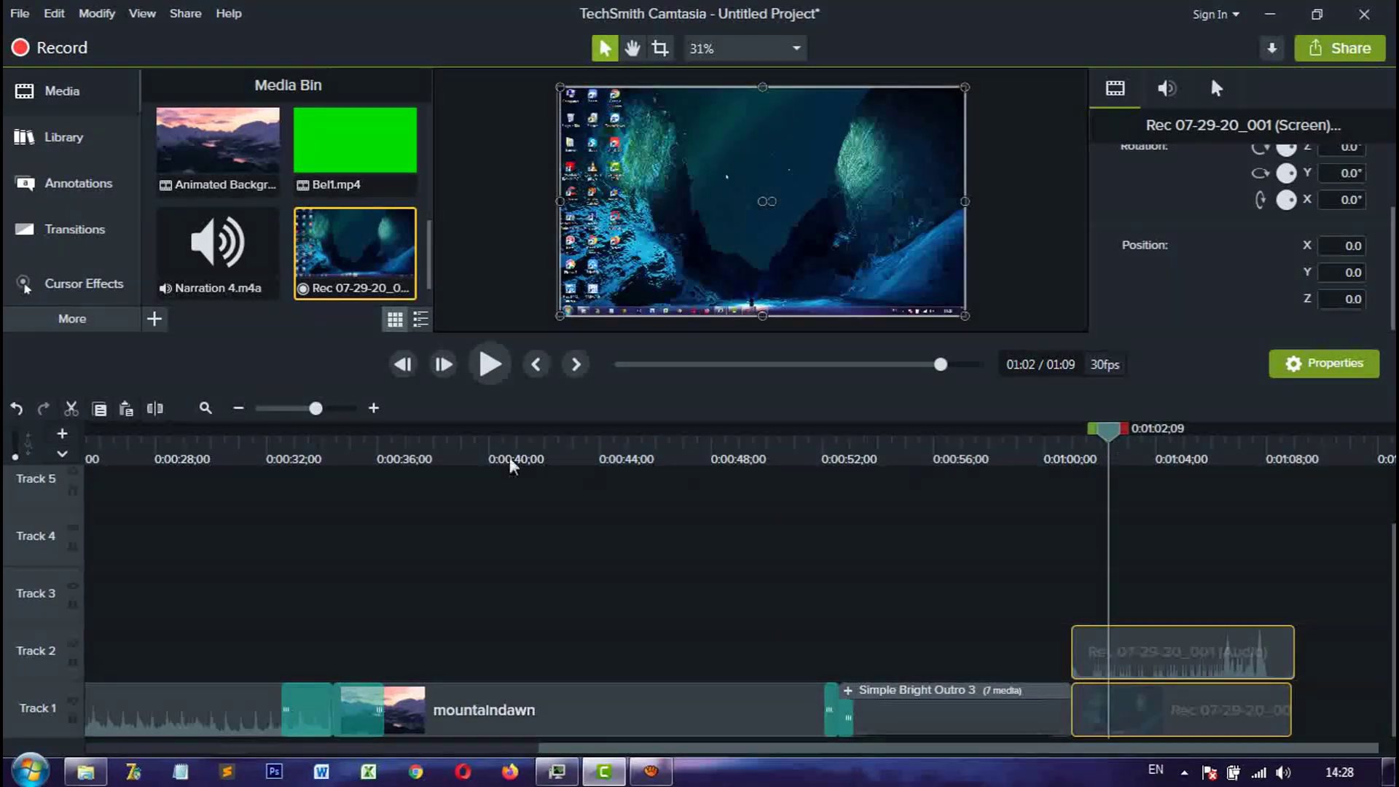
left_click(76, 290)
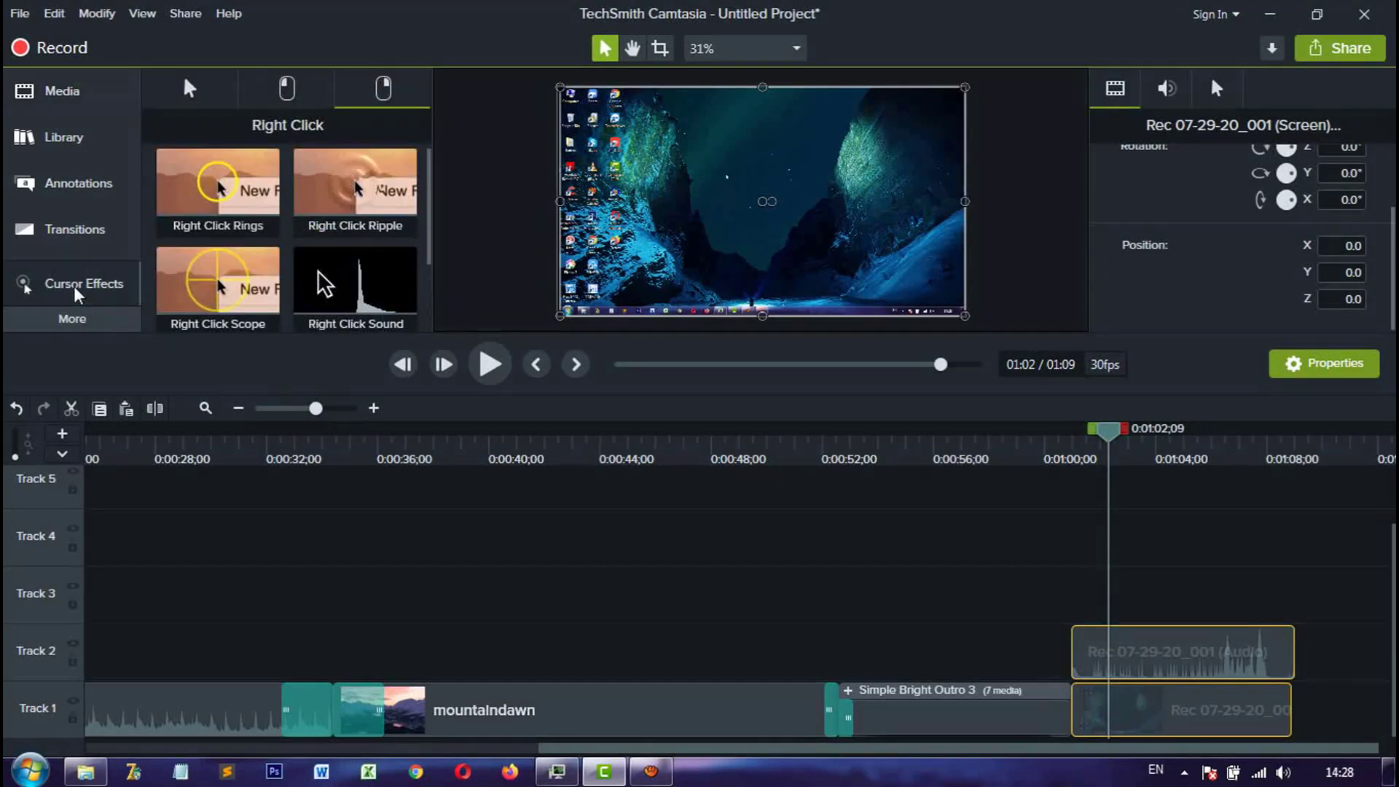
left_click(191, 90)
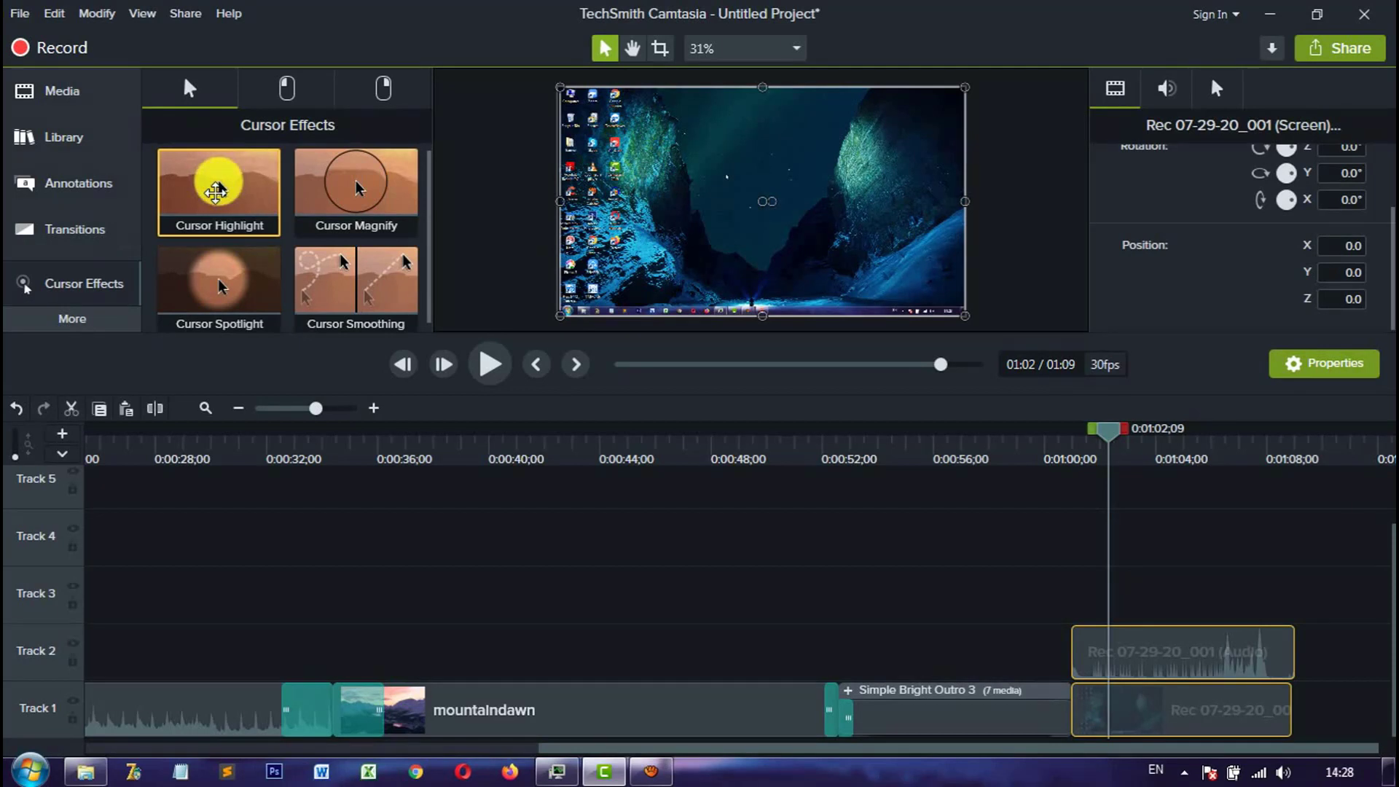
right_click(221, 200)
left_click(277, 212)
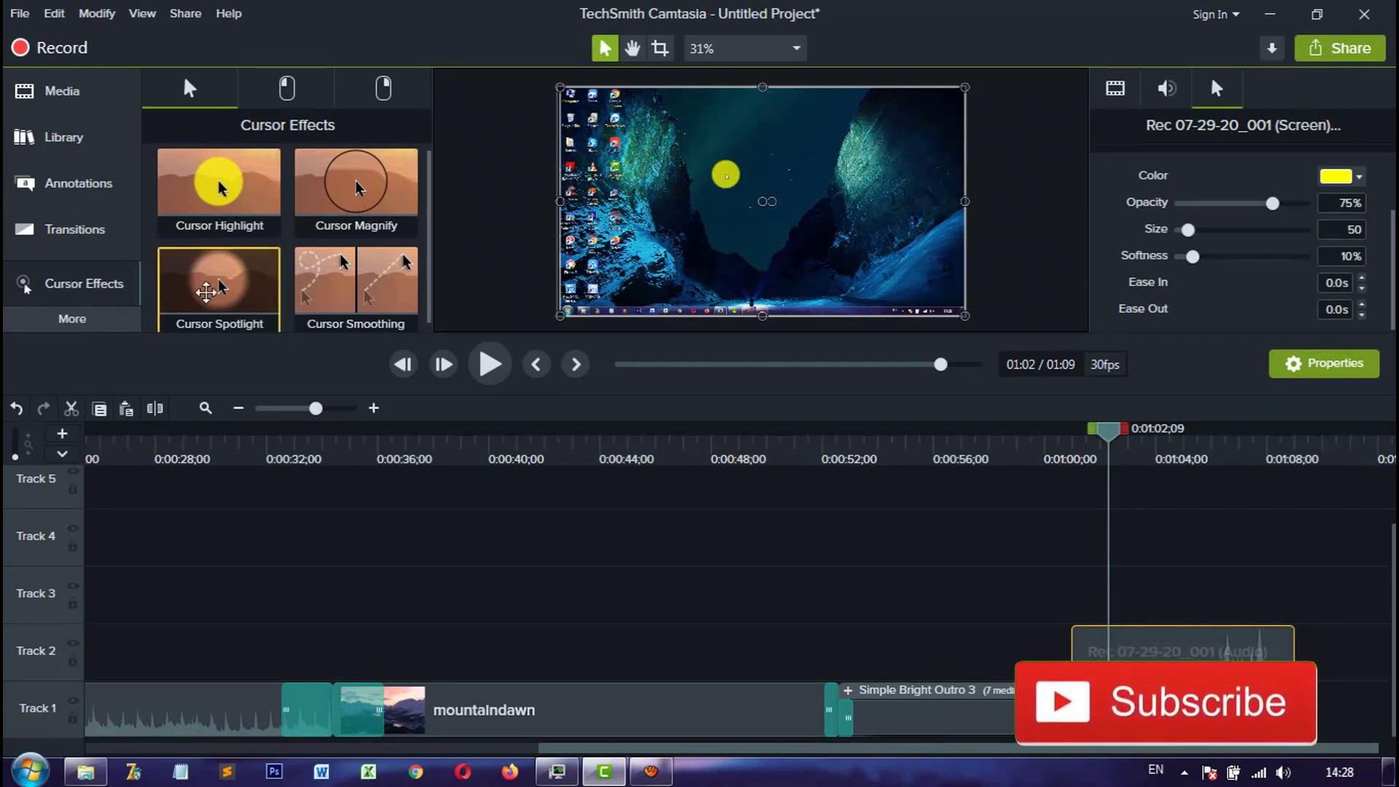
left_click_drag(205, 292, 722, 183)
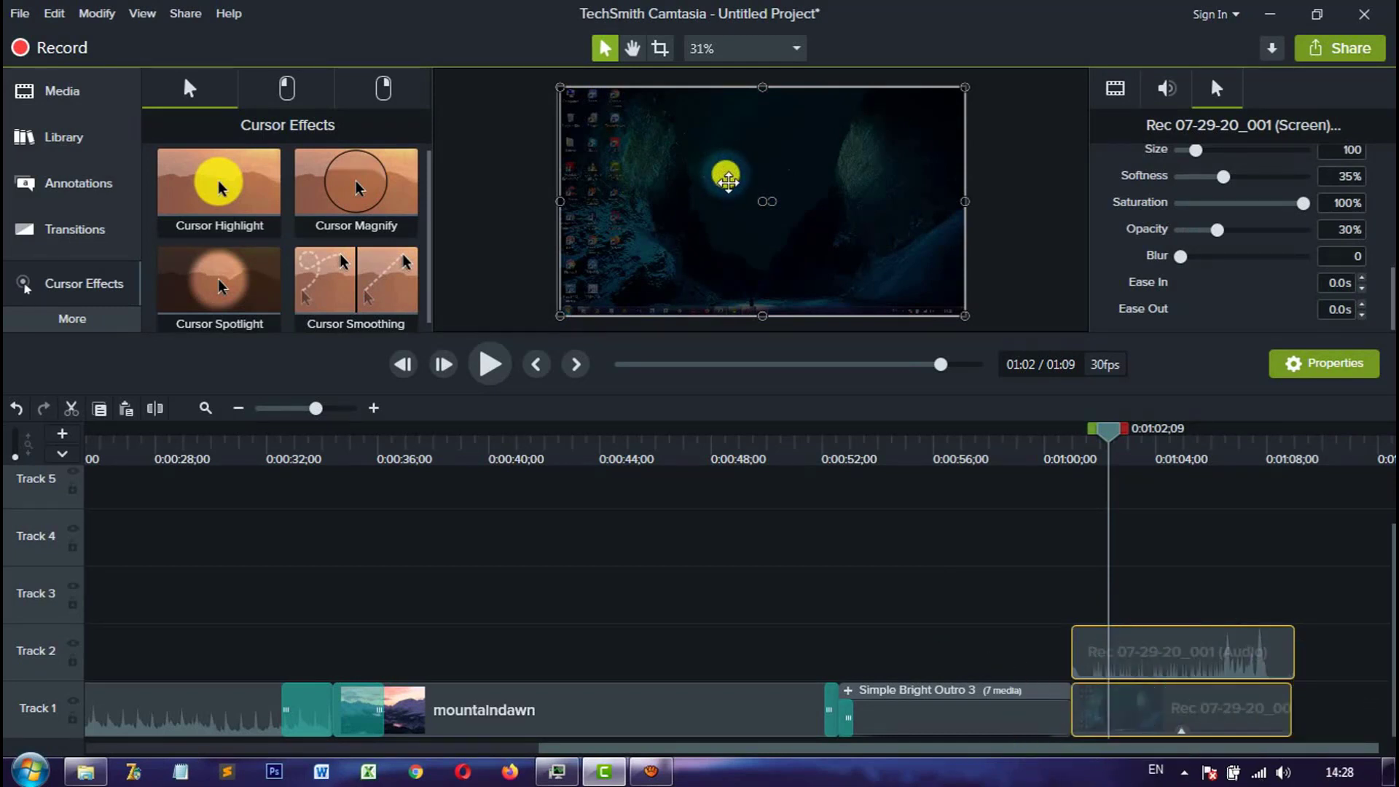
Step: Add the Left Click Ripple effect to the Rec 07-29-20_001 screen recording
left_click(285, 90)
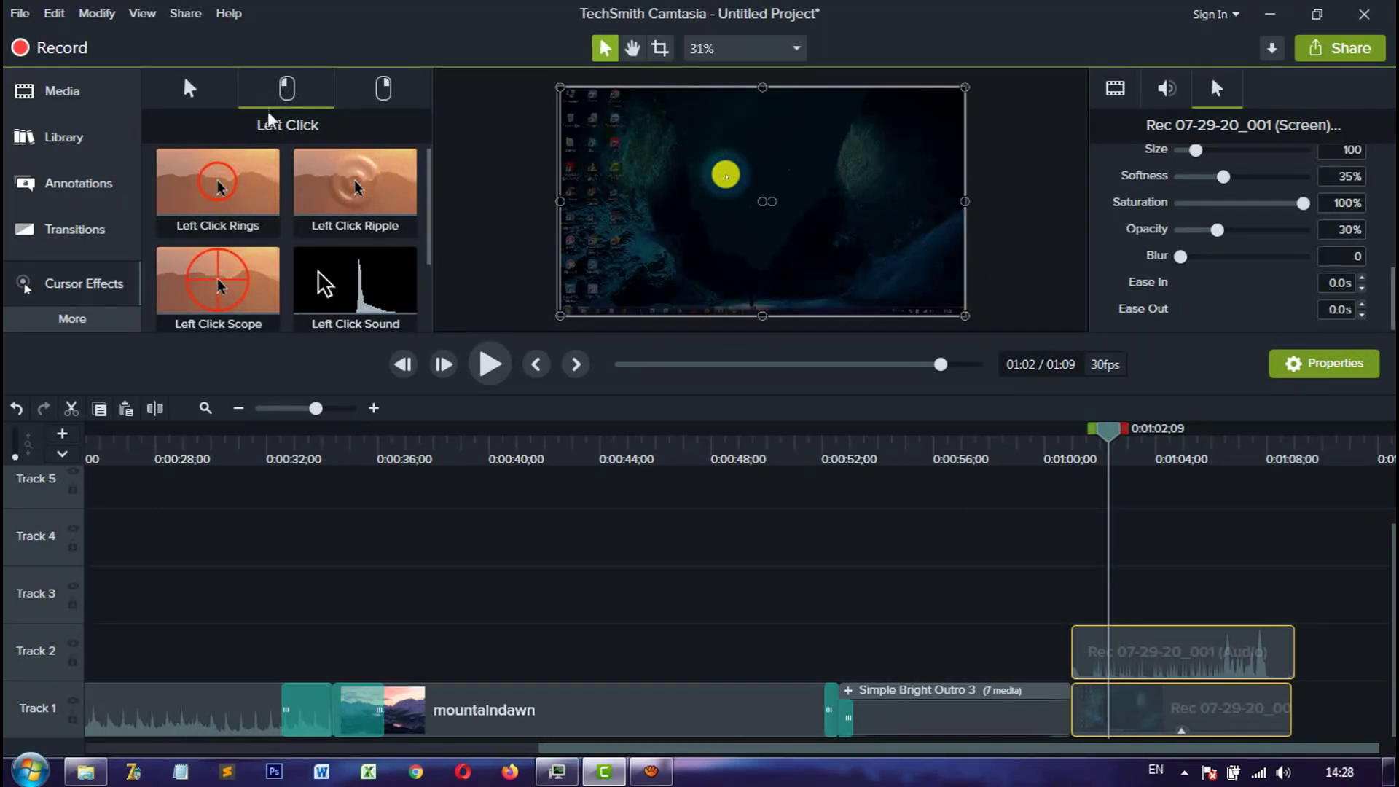
right_click(354, 191)
left_click(429, 211)
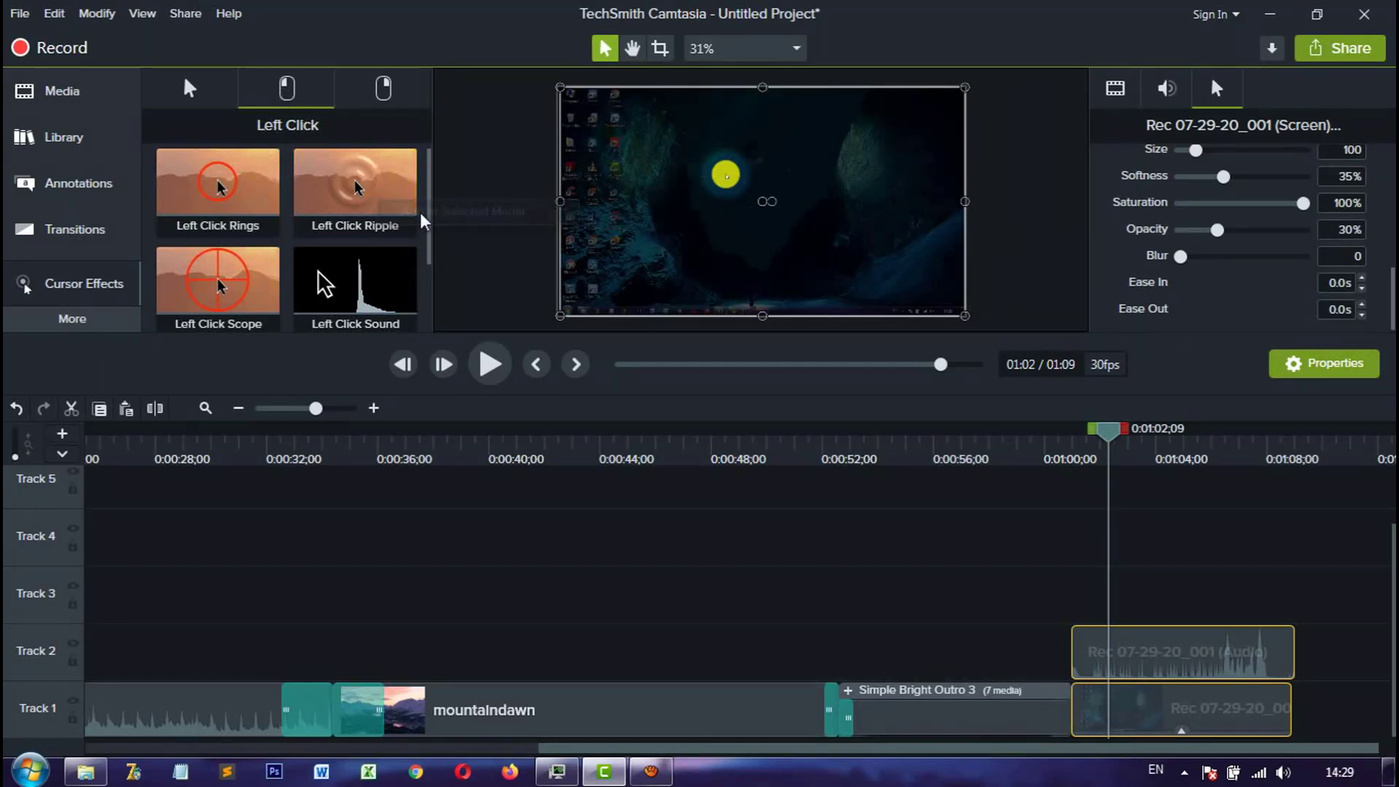
Step: Show the right-click effects and play the Rec 07-29-20_001 recording from just before its start to preview its cursor effects
left_click(381, 92)
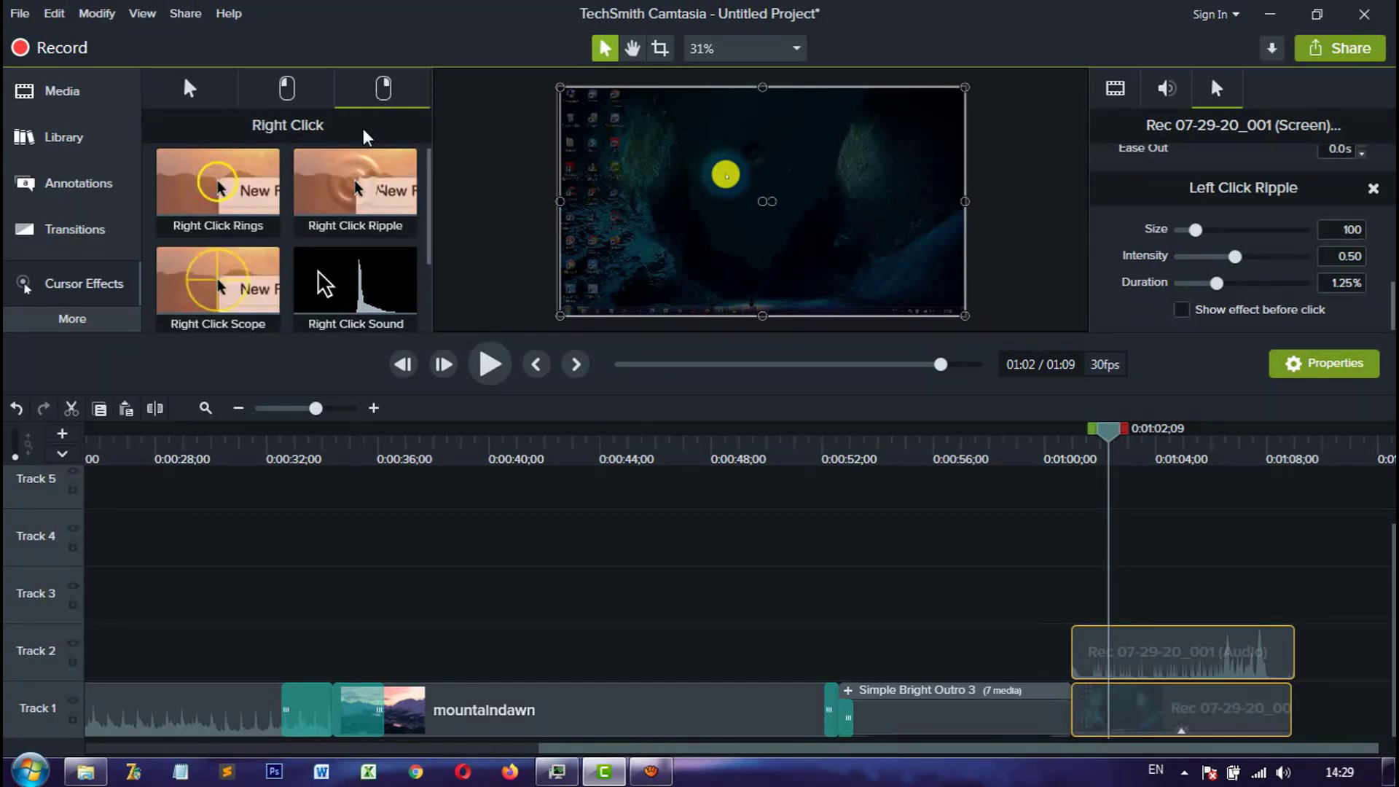
left_click(456, 203)
left_click_drag(1106, 437, 1060, 450)
left_click(489, 367)
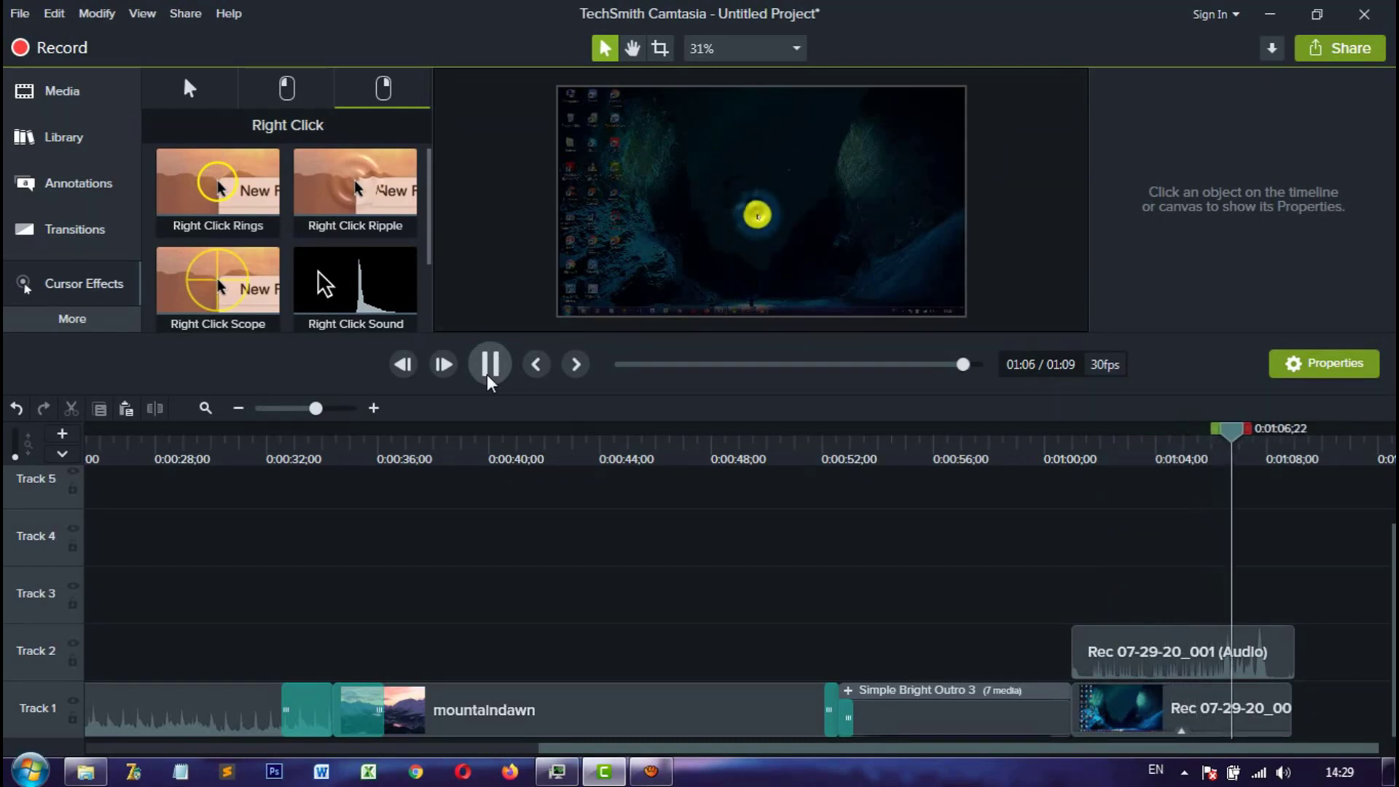
left_click(488, 364)
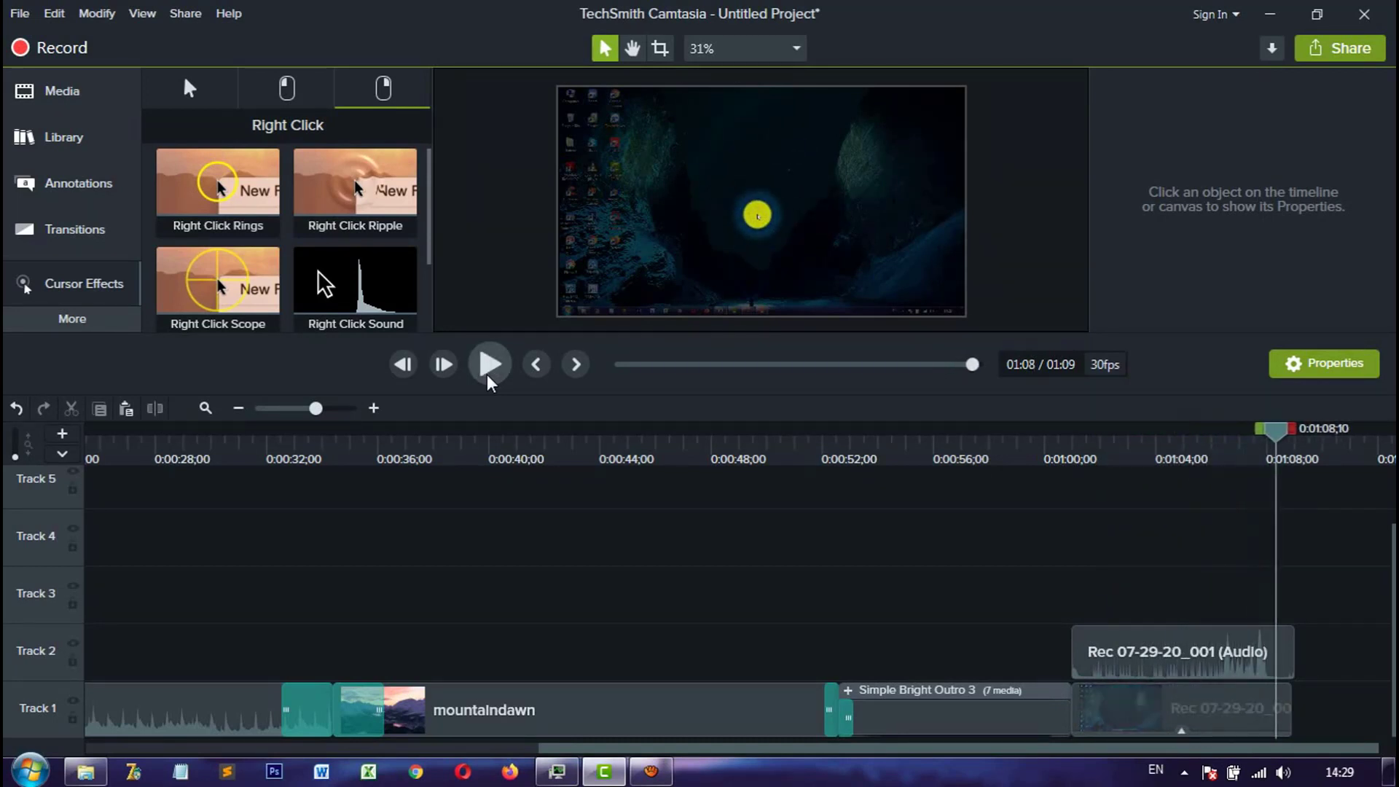
left_click(488, 377)
left_click(488, 377)
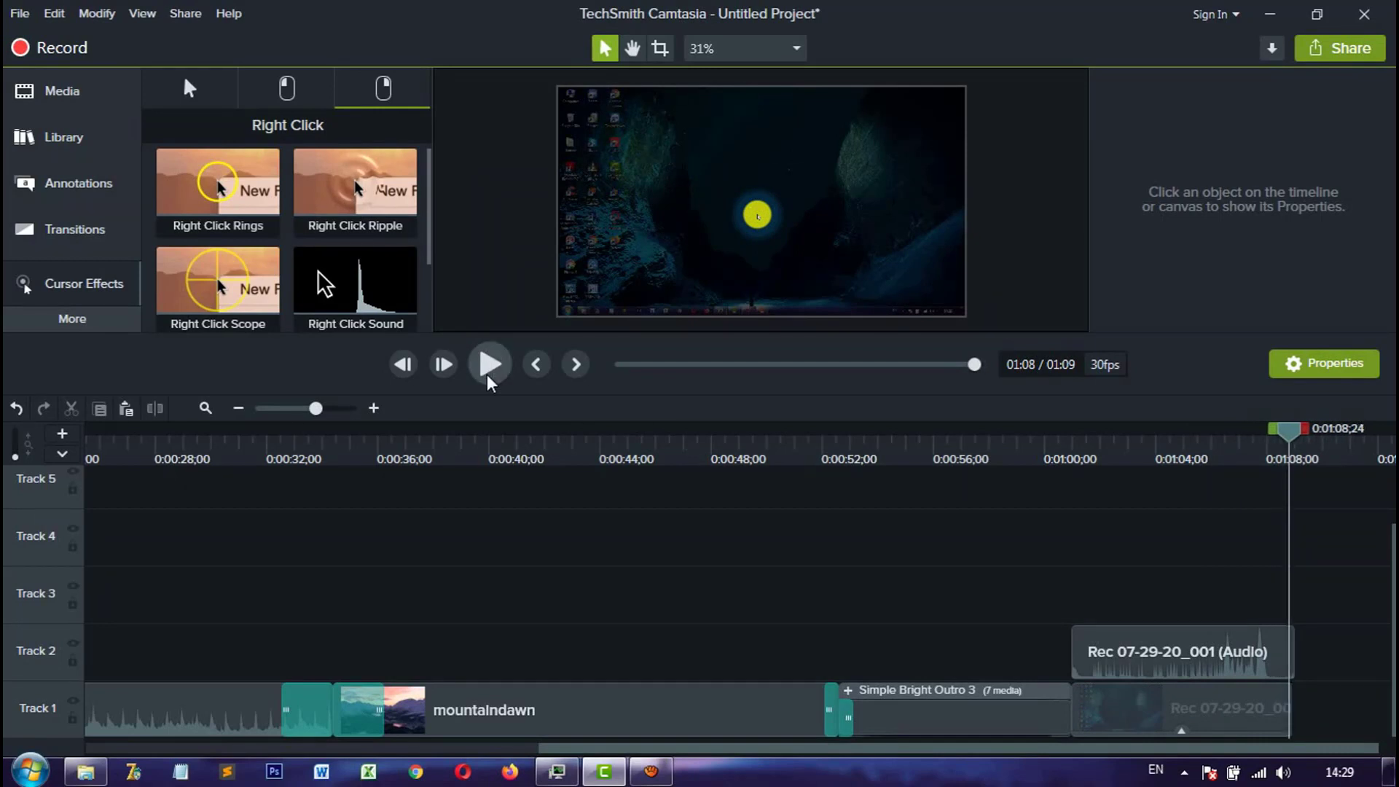